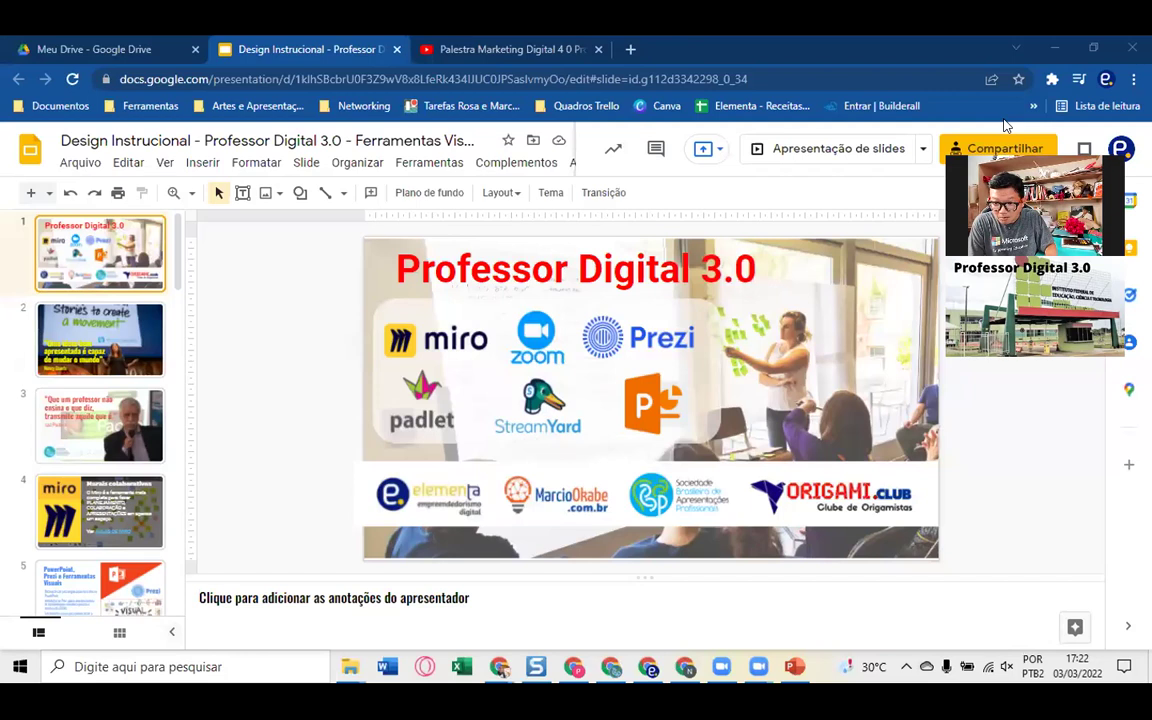
- Present the Professor Digital 3.0 deck full screen and advance past the title slide to the first quote
{"action": "left_click", "coordinate": [855, 154]}
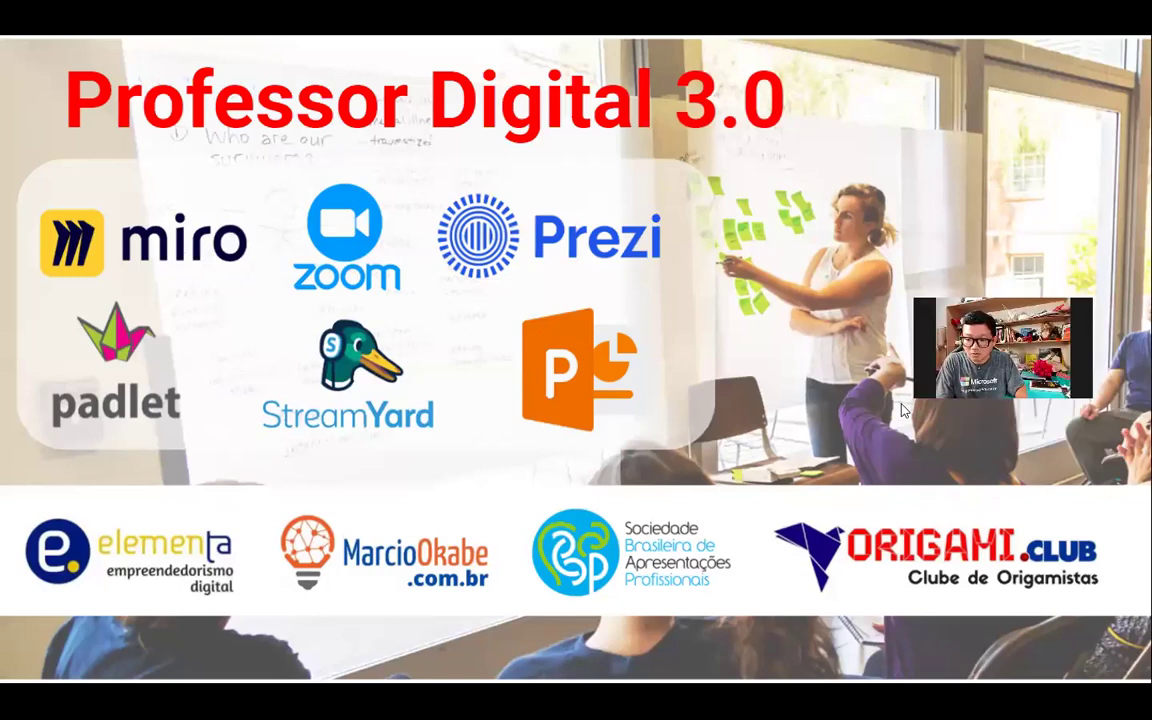
{"action": "left_click_drag", "start_coordinate": [902, 410], "coordinate": [1115, 450]}
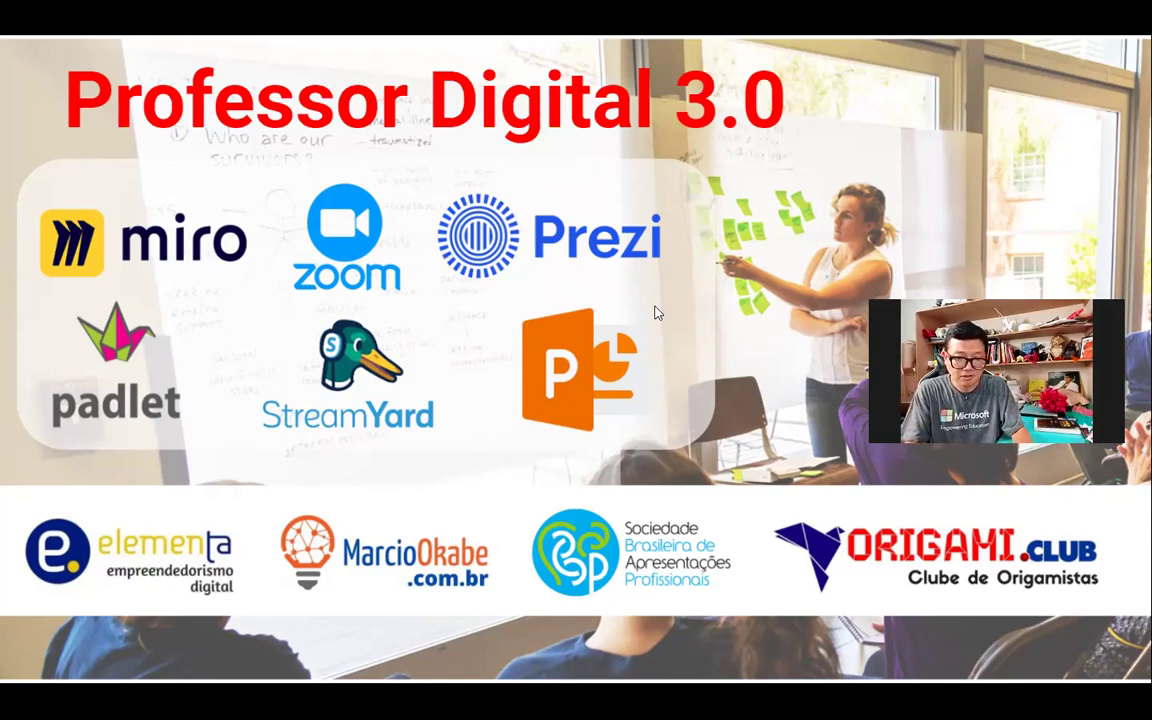
{"action": "left_click", "coordinate": [492, 451]}
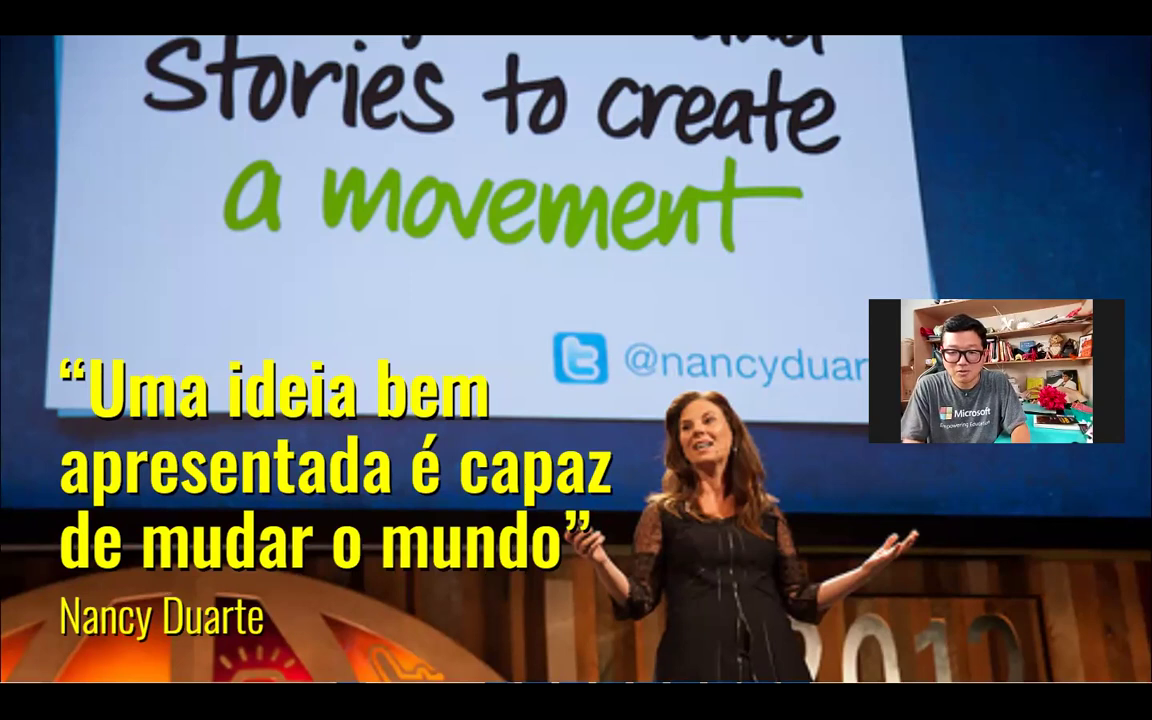
- Advance to the 'PowerPoint, Prezi e Ferramentas Visuais' slide and exit full-screen presentation
{"action": "key", "text": "Right"}
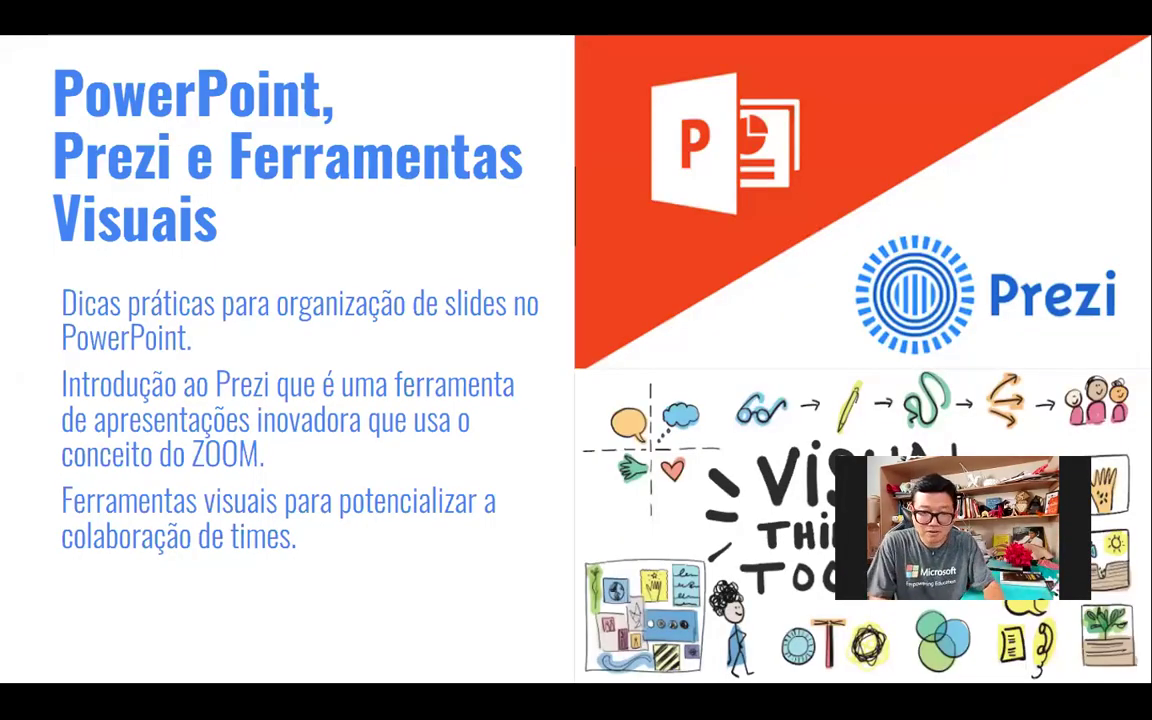
{"action": "key", "text": "Escape"}
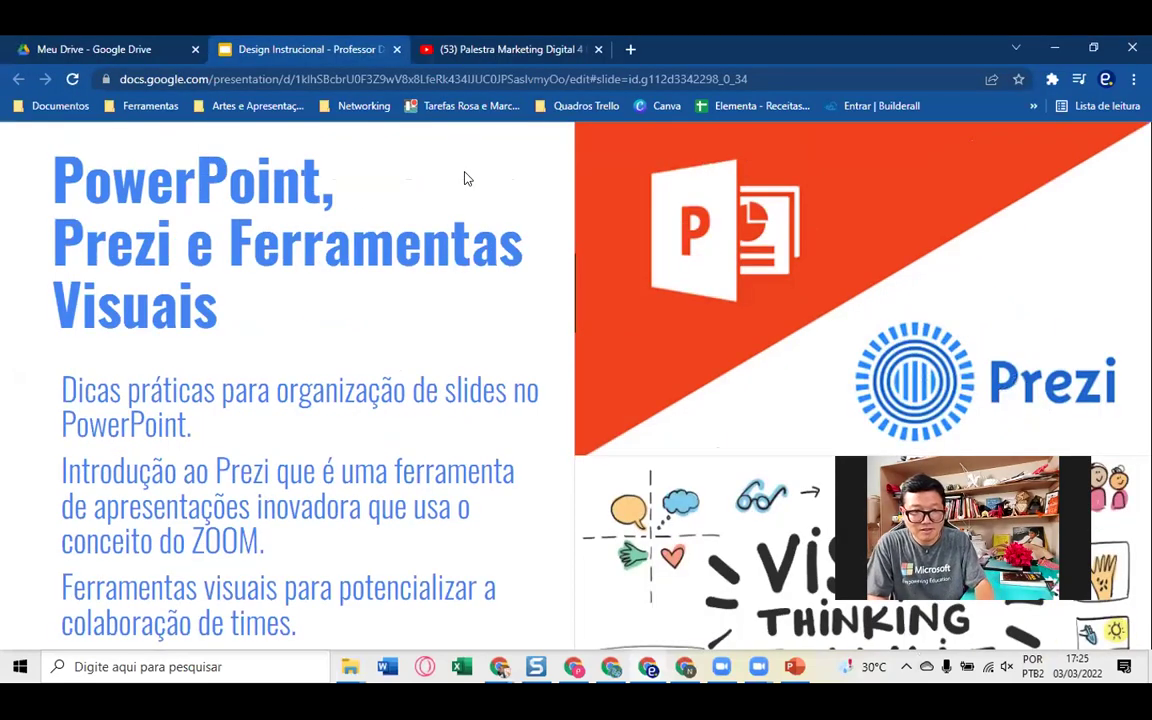
- Switch to the Chrome window showing the Microsoft 365 Office page and open a new tab
{"action": "key", "text": "alt+Tab"}
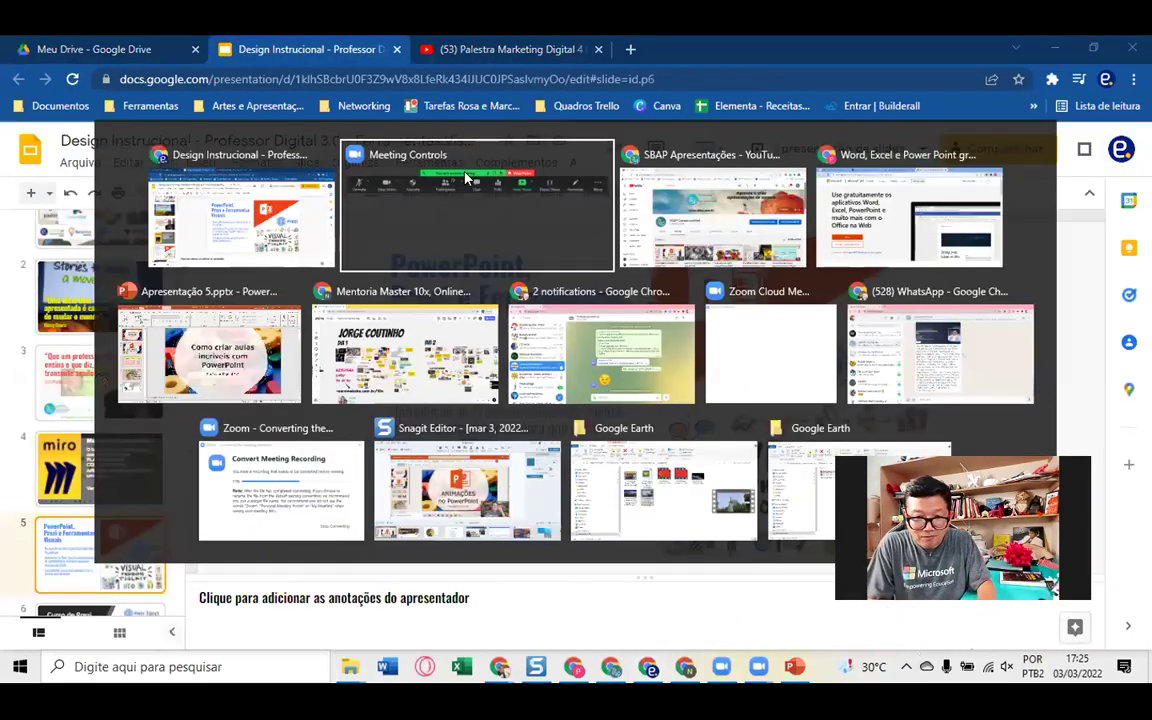
{"action": "key", "text": "Tab"}
{"action": "key", "text": "Tab"}
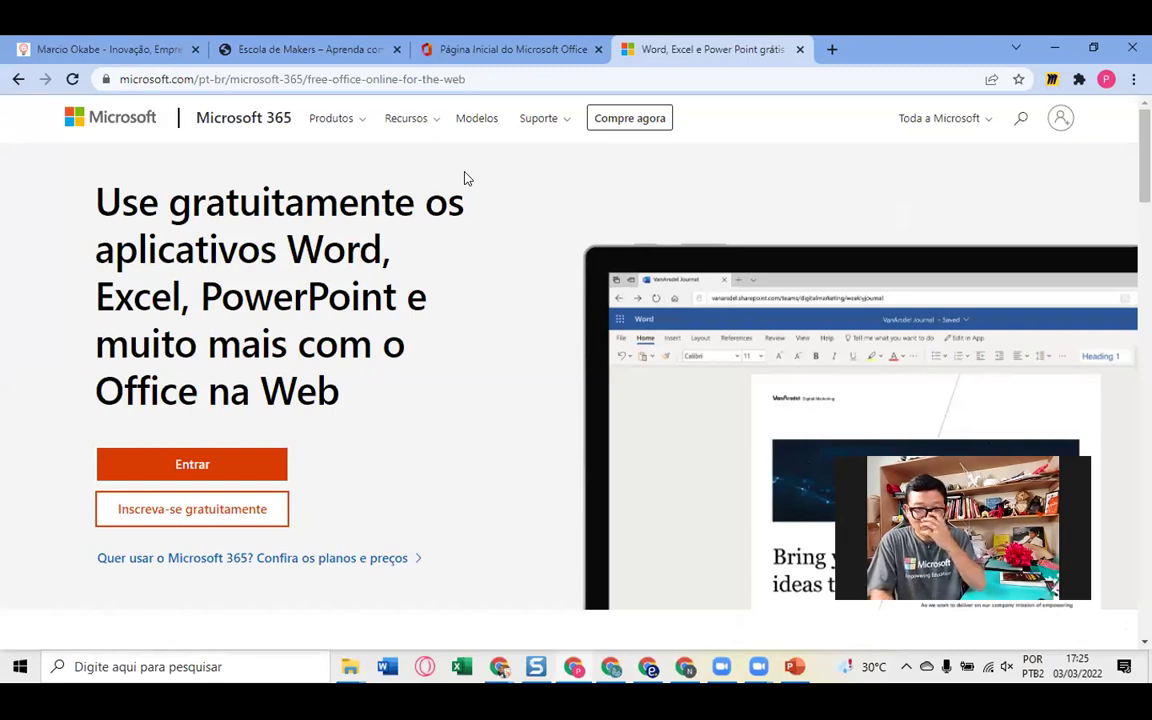
{"action": "left_click", "coordinate": [833, 49]}
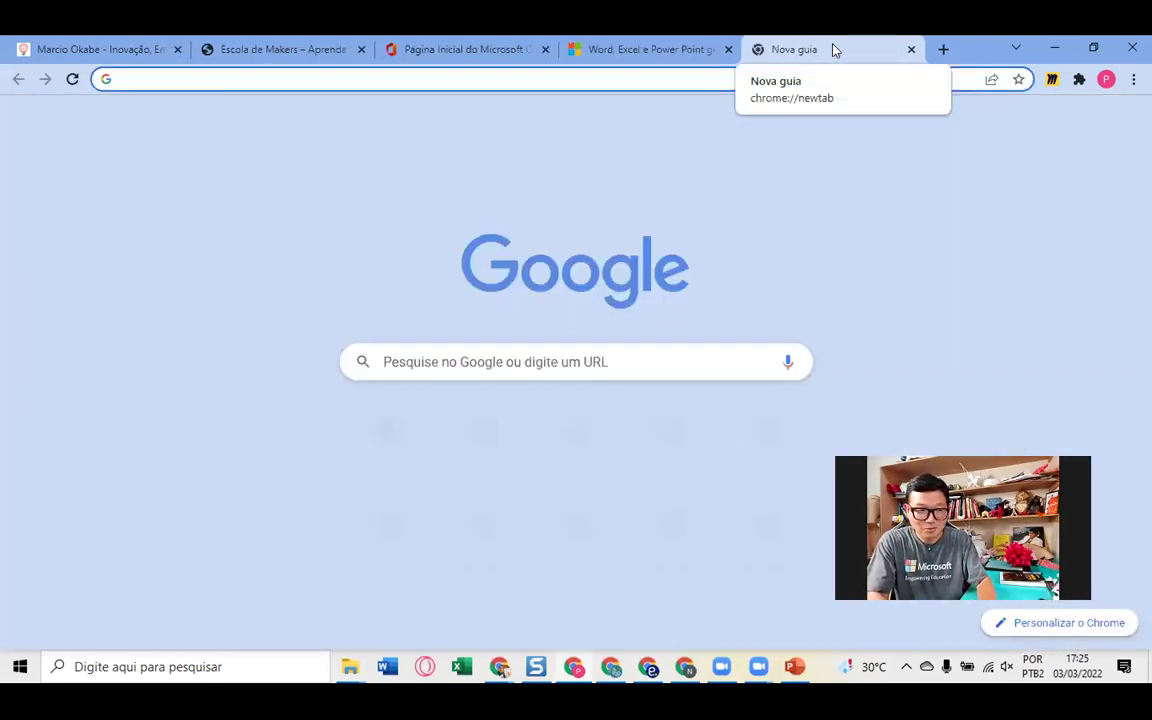
- Search for 'powerpoint online grátis' and open the Microsoft Office Online free apps result
{"action": "type", "text": "power"}
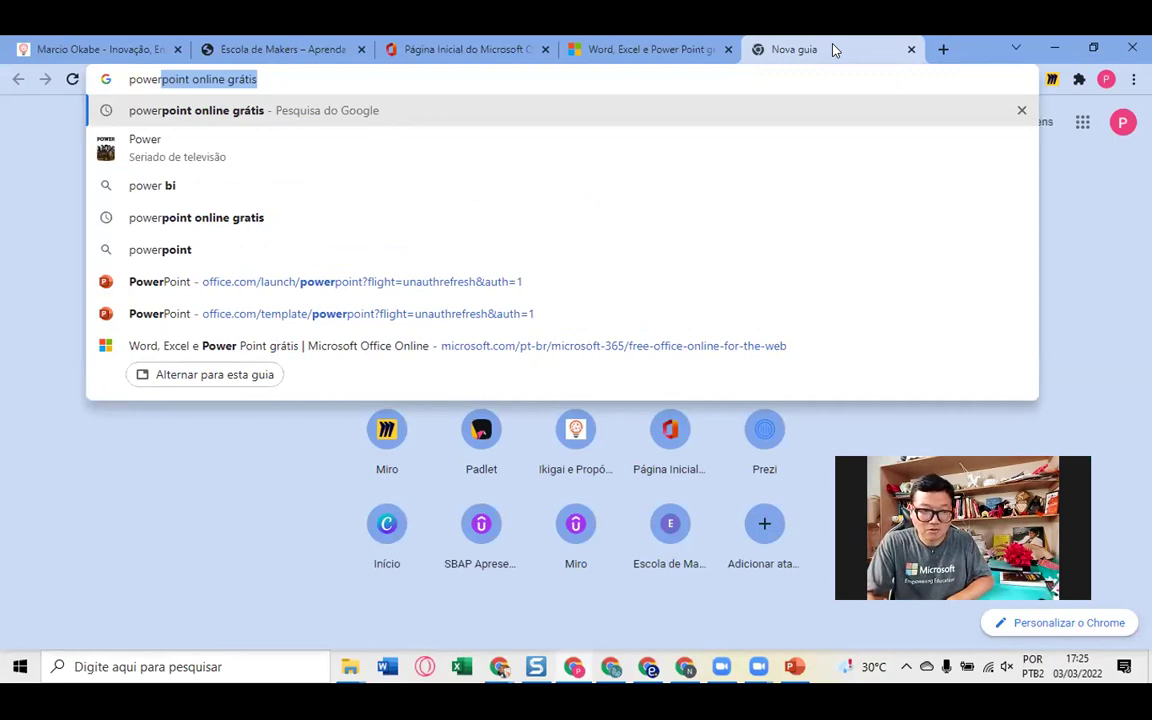
{"action": "key", "text": "Return"}
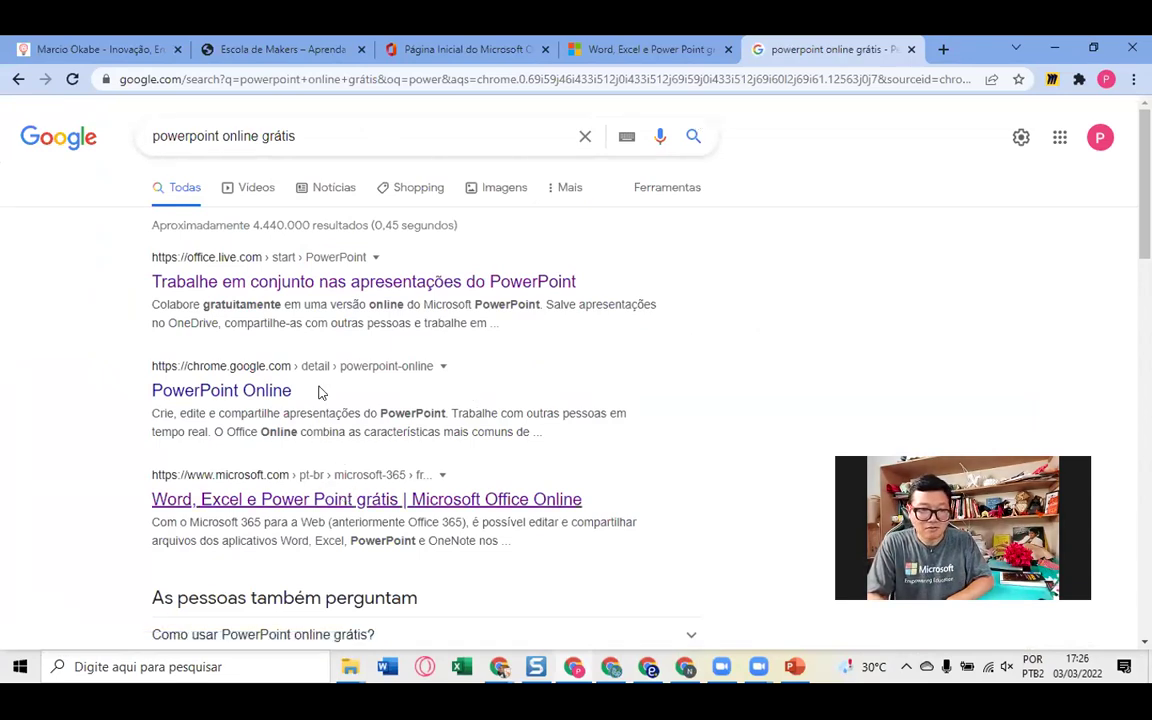
{"action": "left_click", "coordinate": [340, 500]}
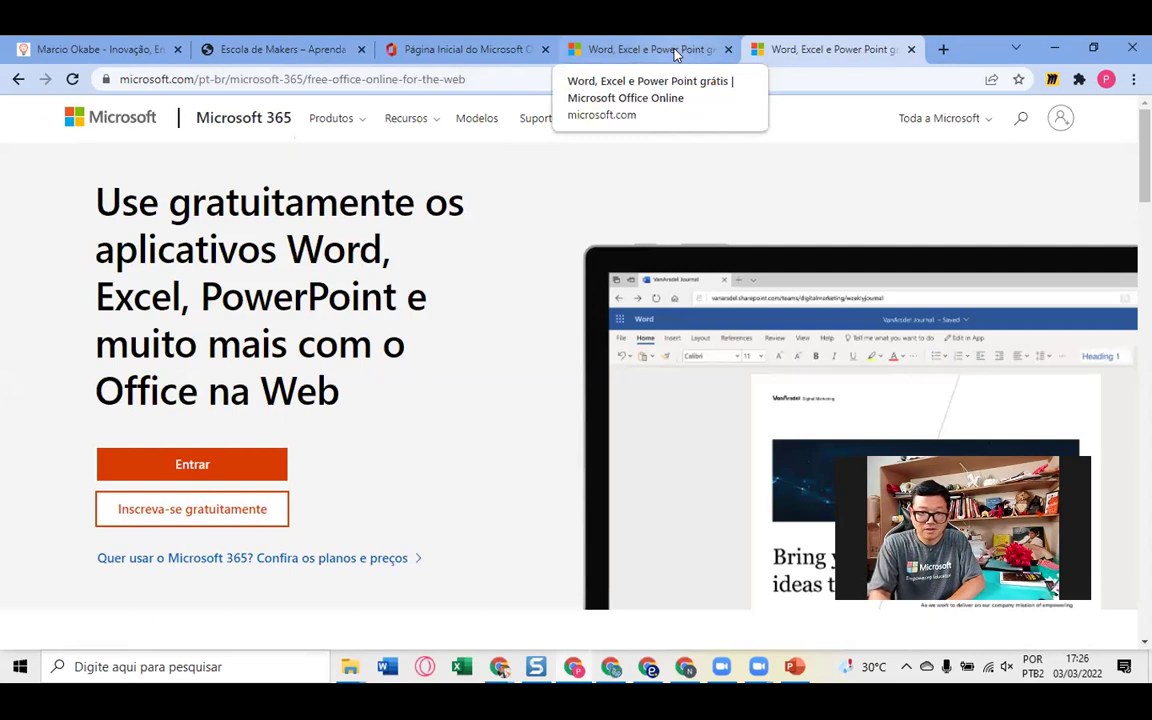
- From the Office home page tab, open the Professores Digitais 3.0 - IFRO presentation from Recentes
{"action": "left_click", "coordinate": [675, 50]}
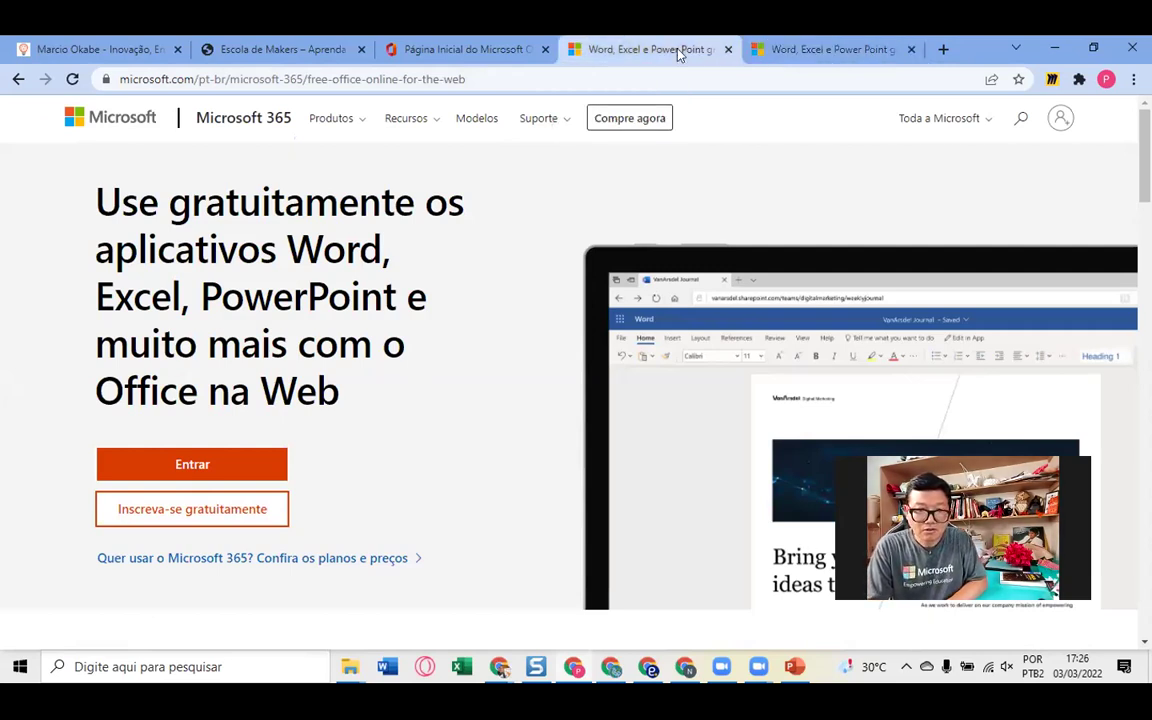
{"action": "left_click", "coordinate": [826, 45]}
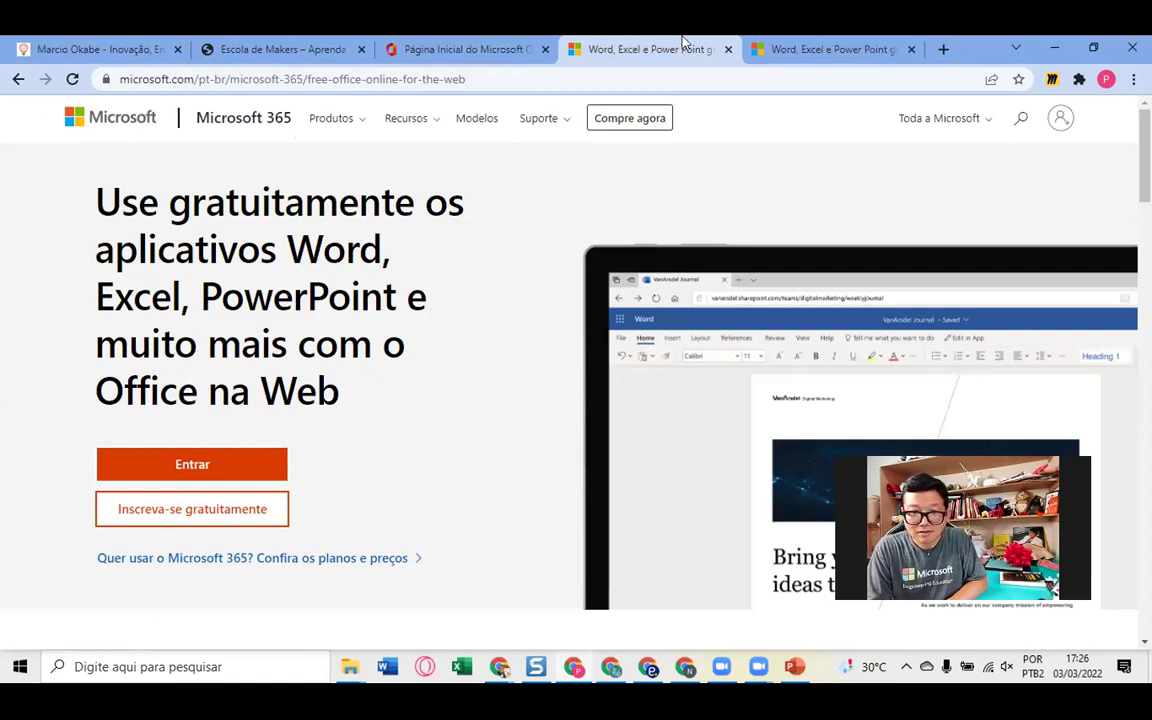
{"action": "left_click", "coordinate": [683, 41]}
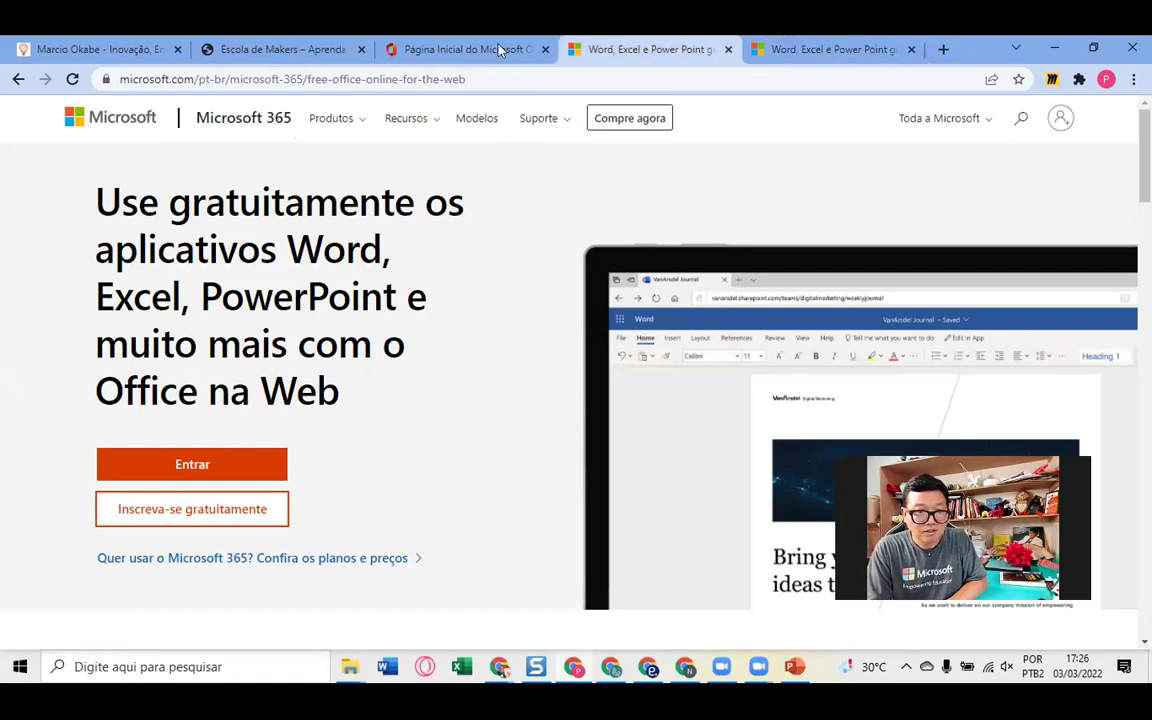
{"action": "left_click", "coordinate": [500, 50]}
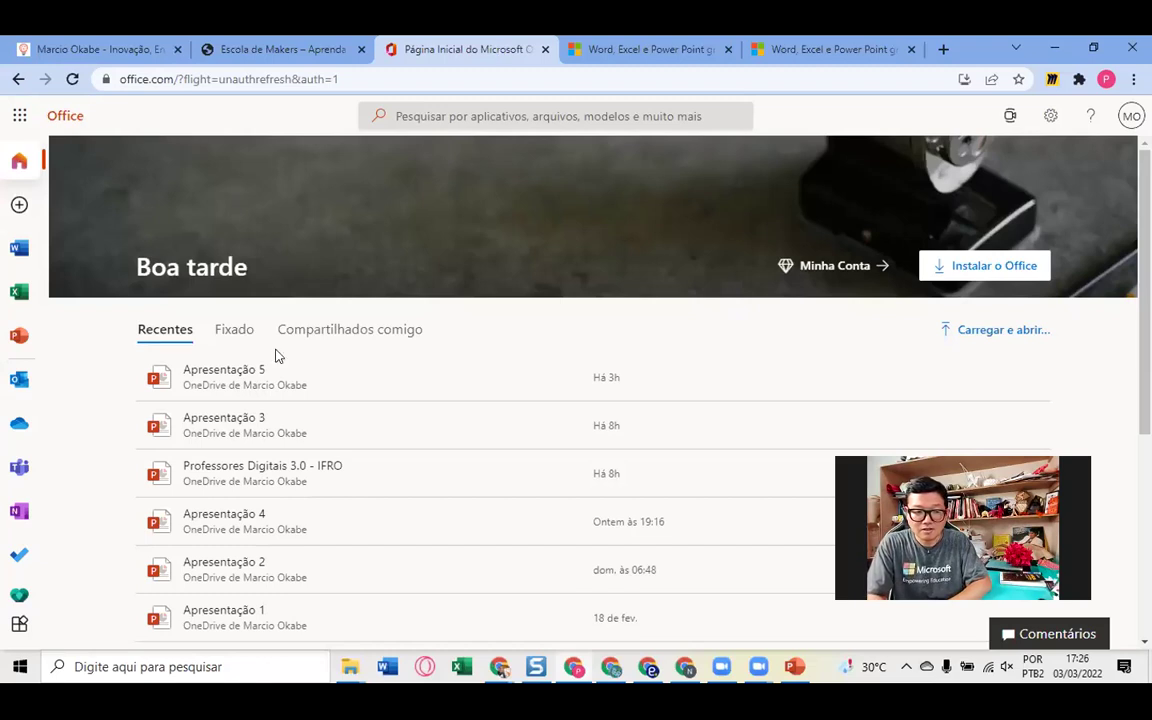
{"action": "mouse_move", "coordinate": [280, 377]}
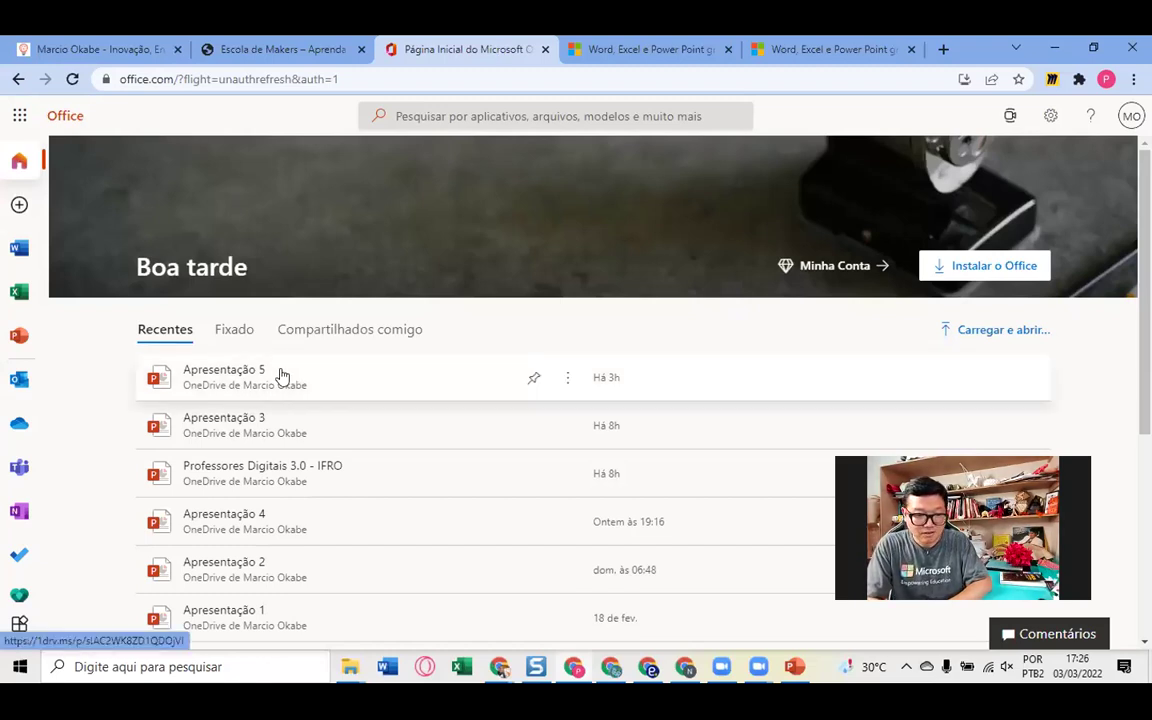
{"action": "left_click", "coordinate": [262, 482]}
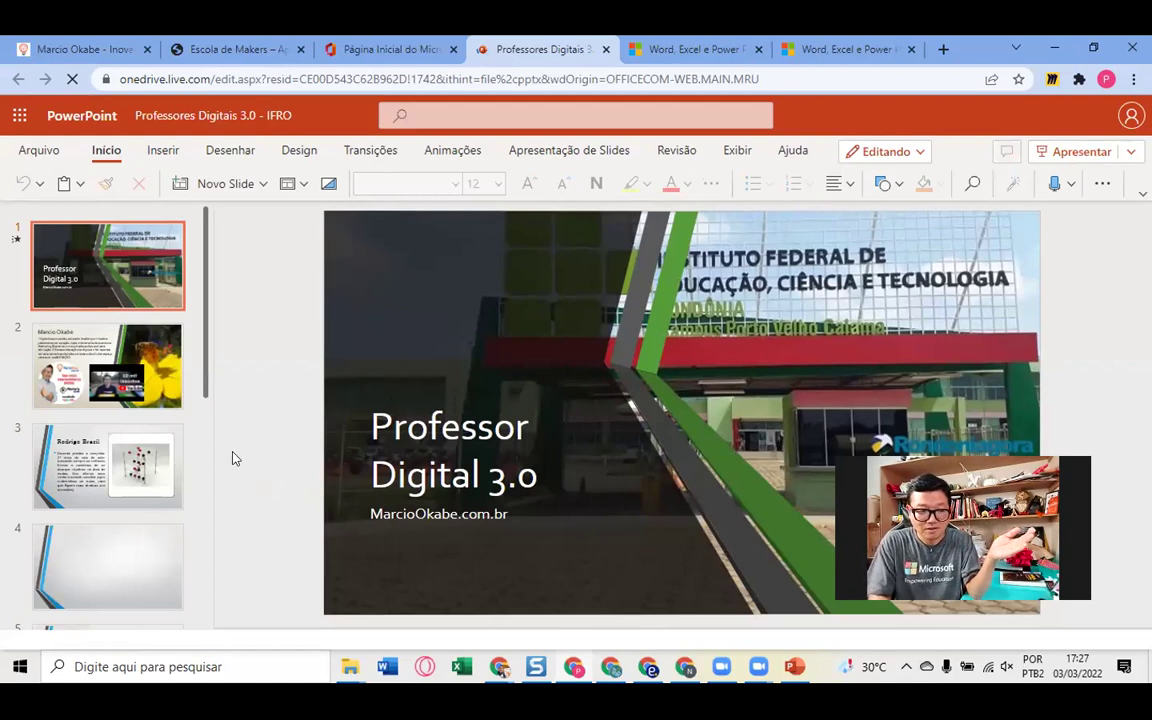
- Look at slides 2 and 3, returning to slide 2 with the embedded YouTube video
{"action": "left_click", "coordinate": [140, 366]}
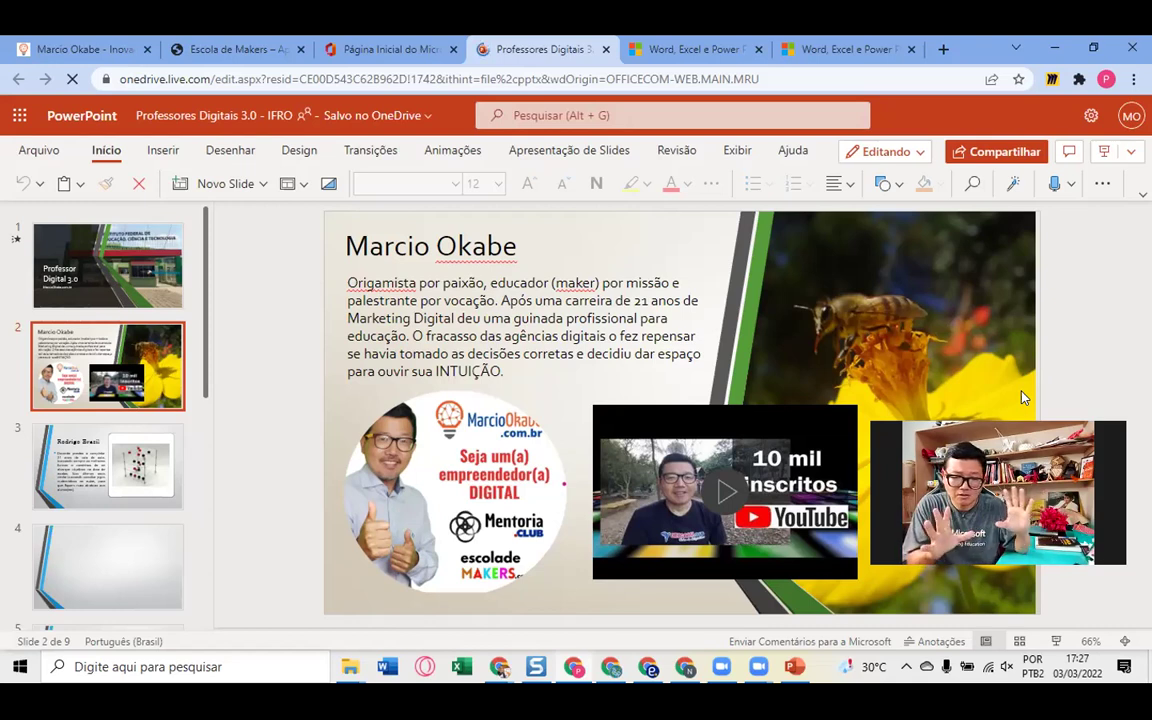
{"action": "left_click", "coordinate": [92, 490]}
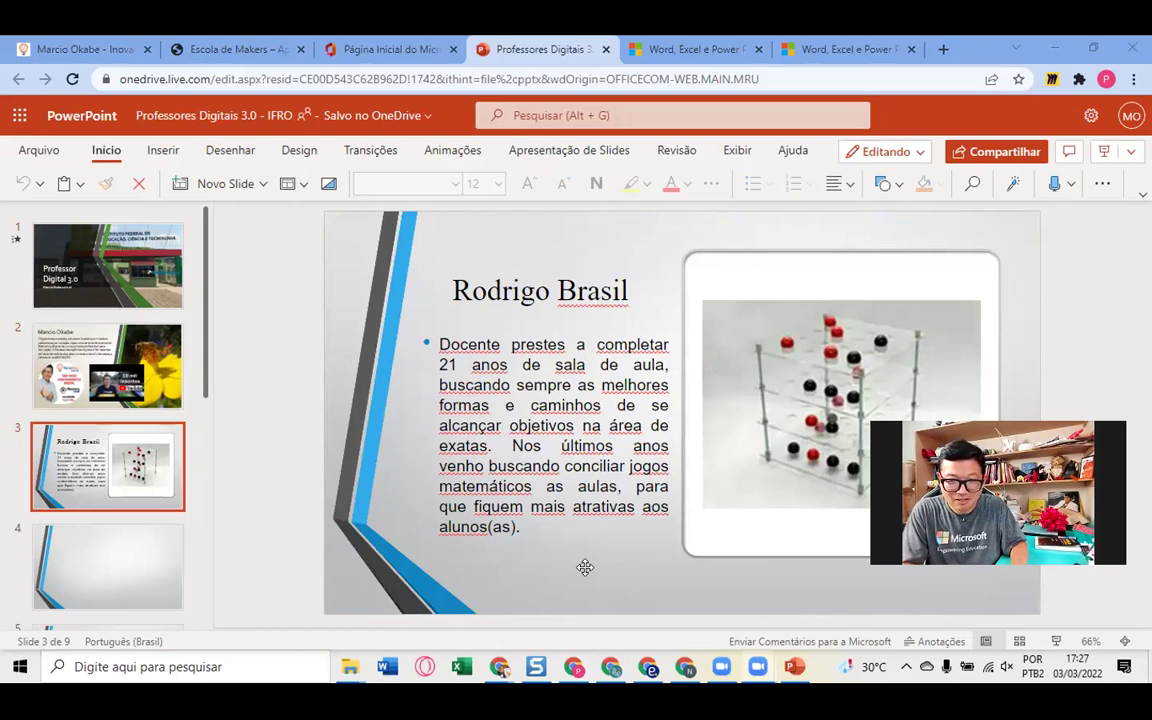
{"action": "left_click", "coordinate": [125, 357]}
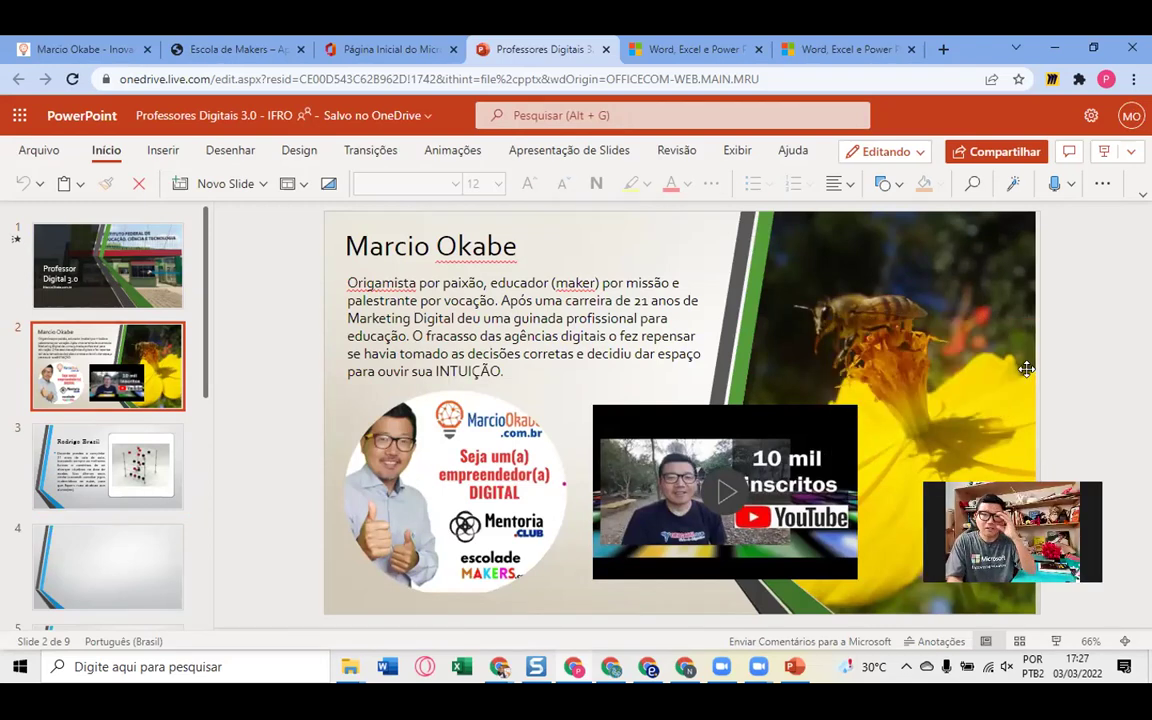
- Copy a share link with 'anyone can edit' access and close the 'Link copiado' confirmation
{"action": "left_click", "coordinate": [1001, 151]}
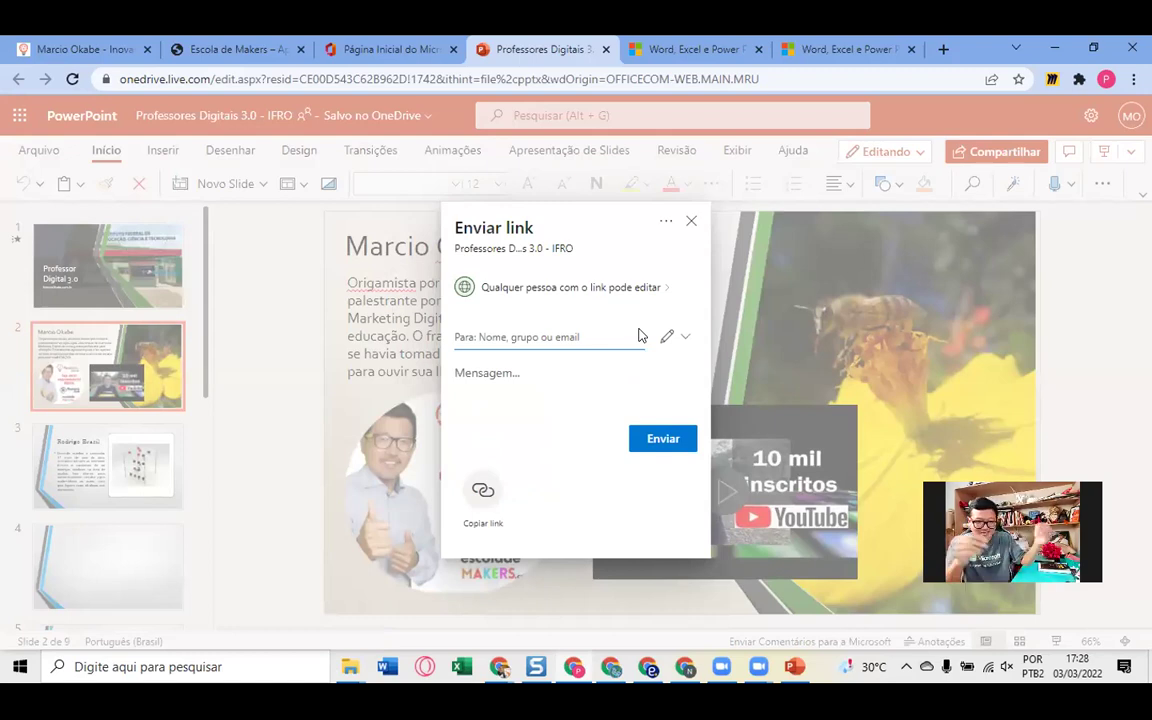
{"action": "left_click", "coordinate": [483, 495]}
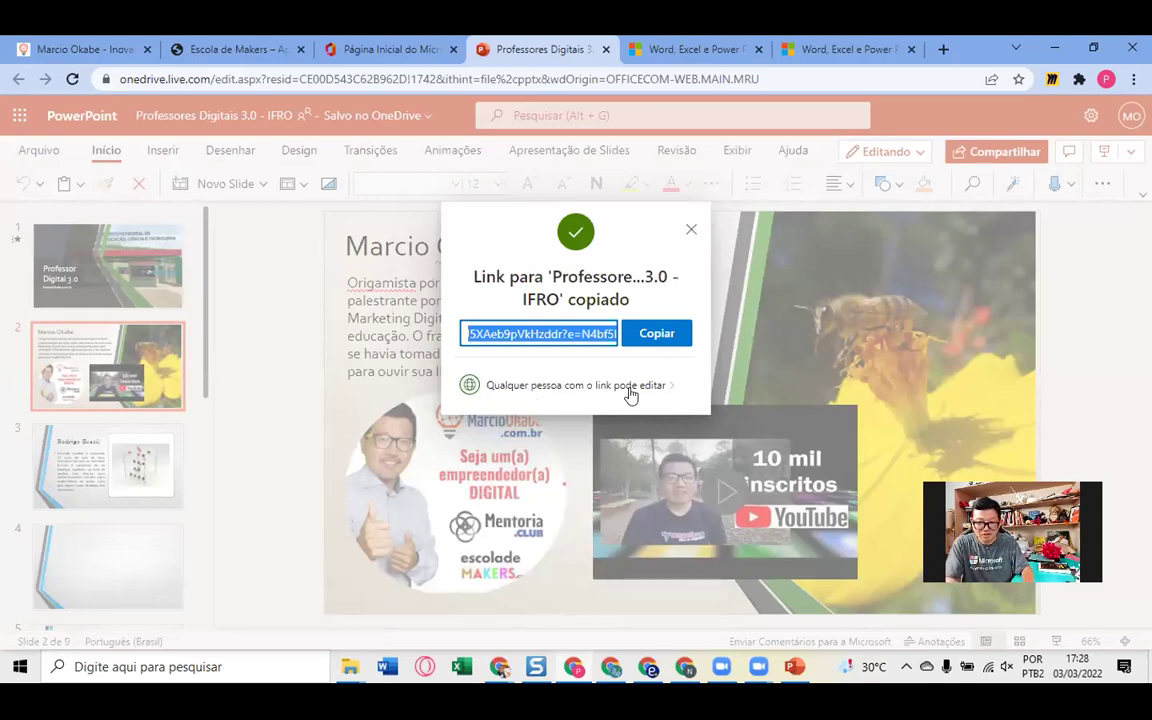
{"action": "left_click", "coordinate": [669, 387]}
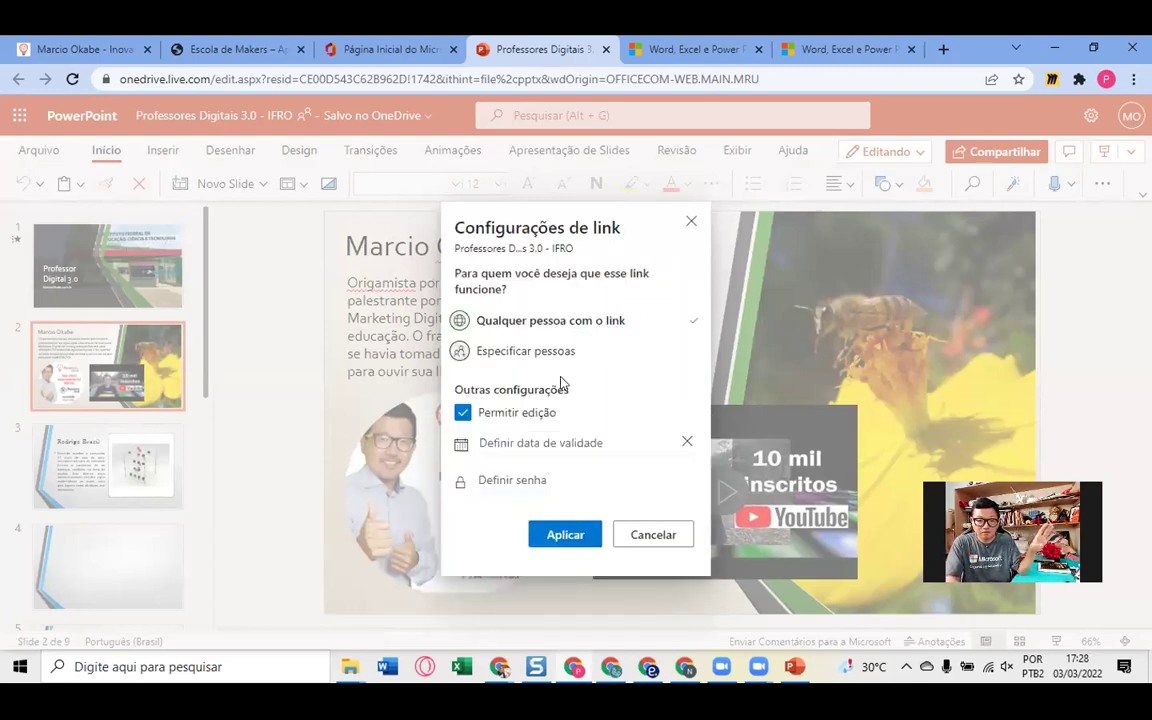
{"action": "left_click", "coordinate": [495, 420]}
{"action": "left_click", "coordinate": [495, 420]}
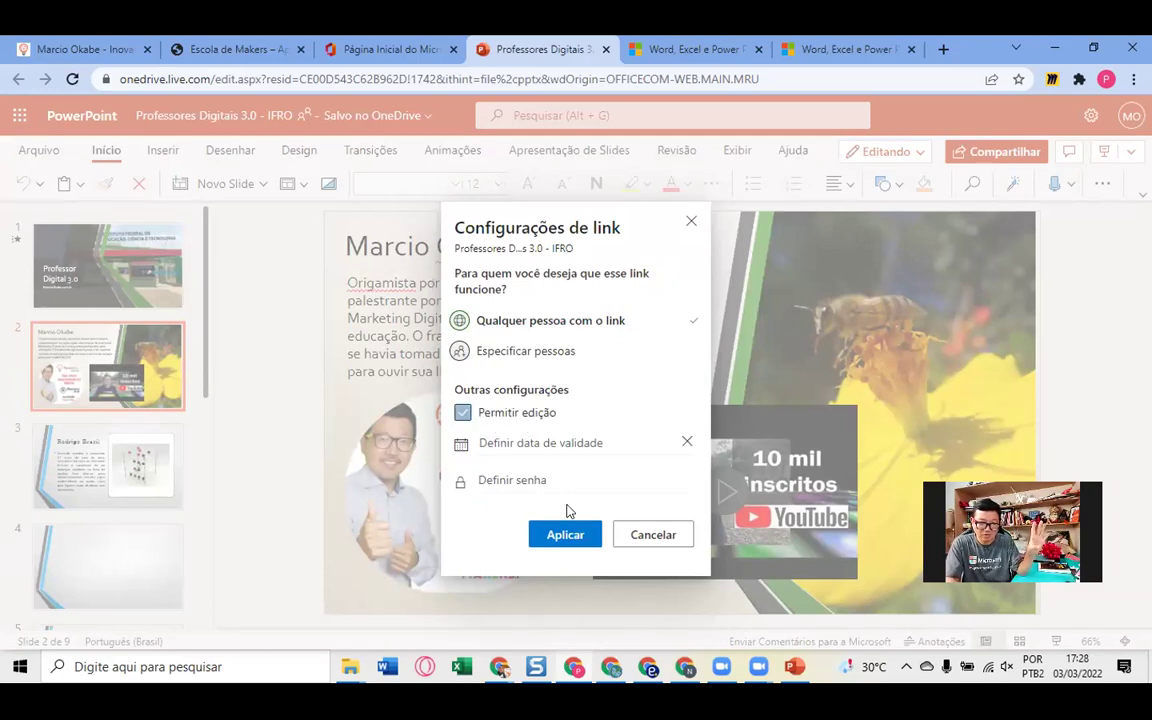
{"action": "left_click", "coordinate": [577, 536]}
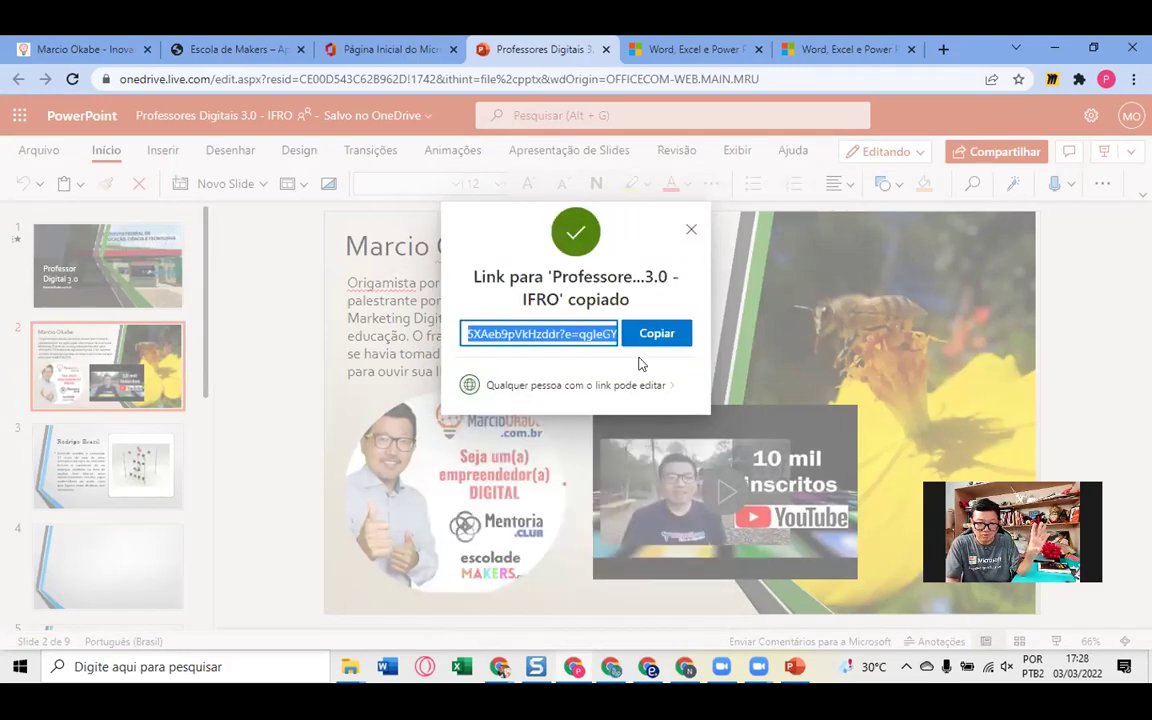
{"action": "left_click", "coordinate": [660, 338]}
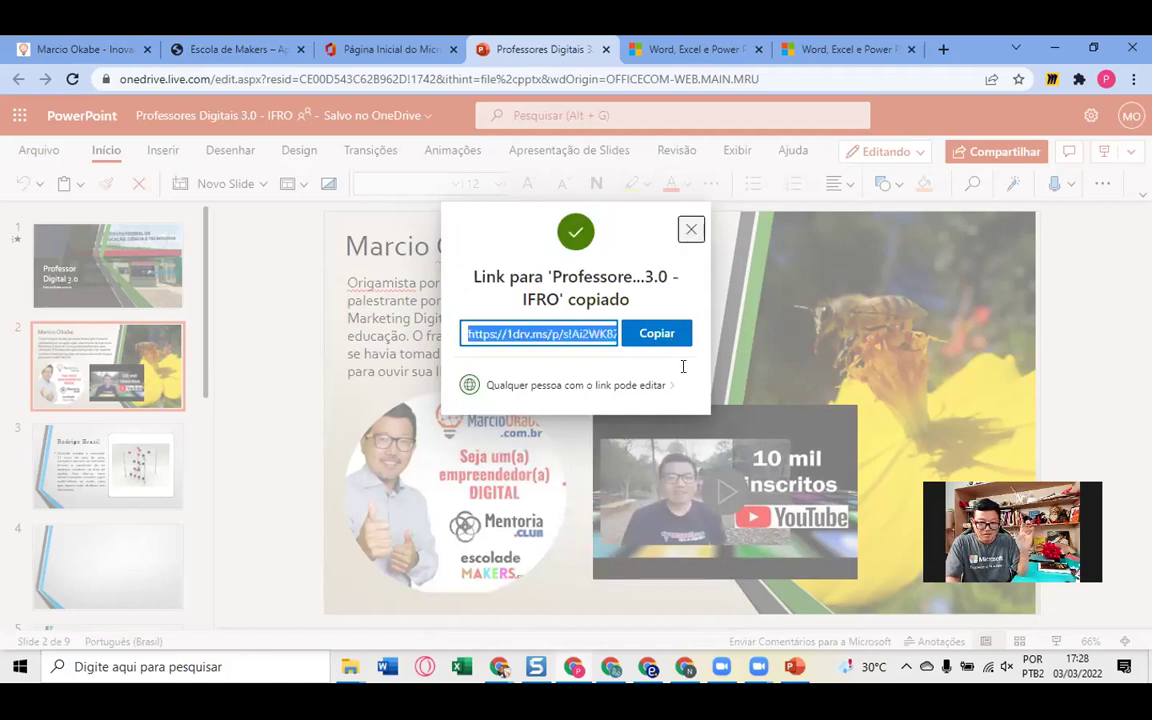
{"action": "left_click", "coordinate": [690, 233]}
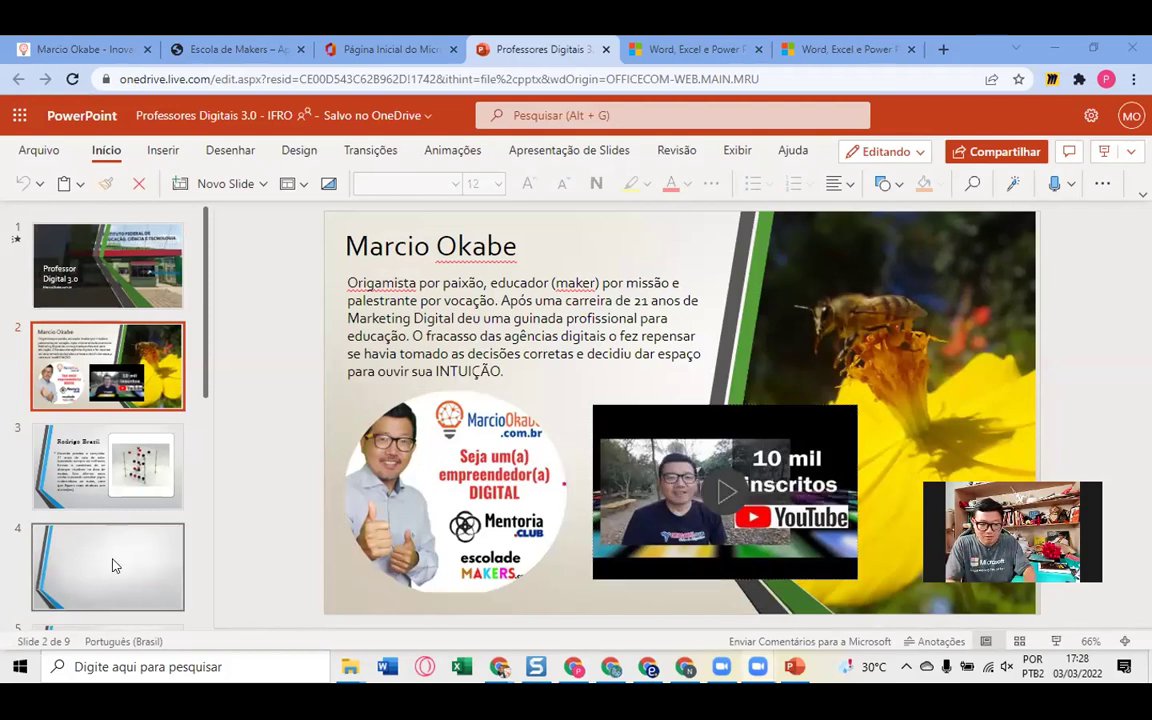
- Scroll the thumbnail pane down and select the blank slide 4
{"action": "scroll", "coordinate": [113, 566], "scroll_direction": "down", "scroll_amount": 1}
{"action": "scroll", "coordinate": [115, 427], "scroll_direction": "down", "scroll_amount": 3}
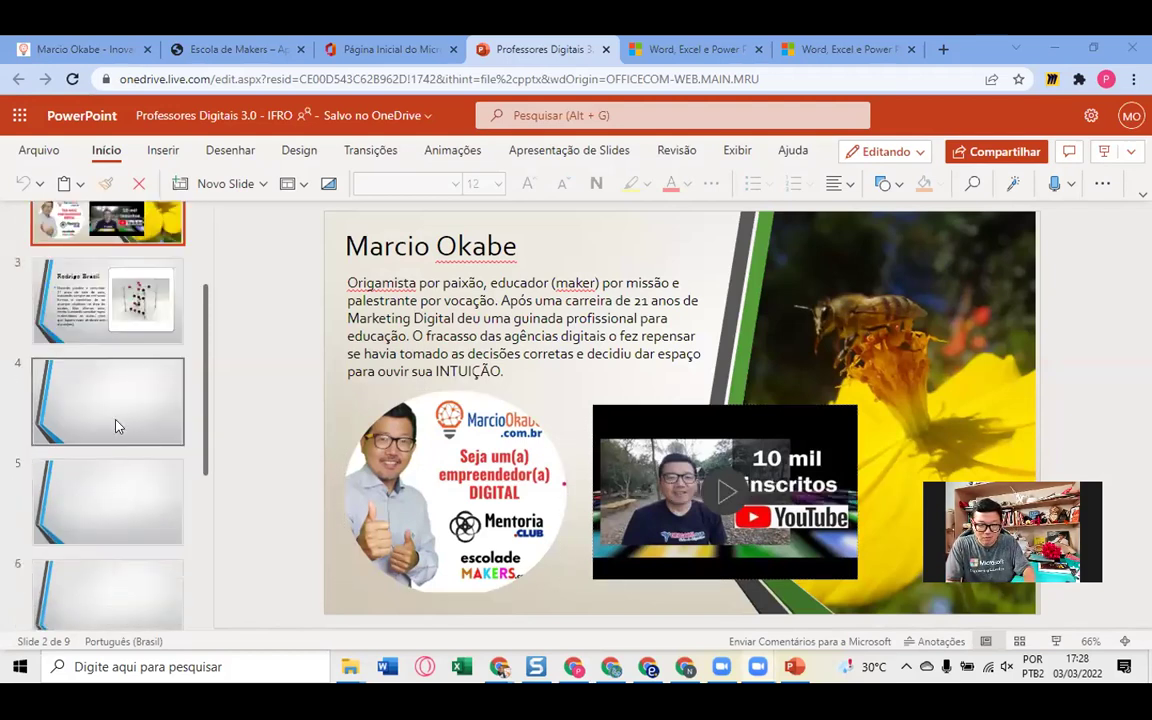
{"action": "left_click", "coordinate": [115, 415]}
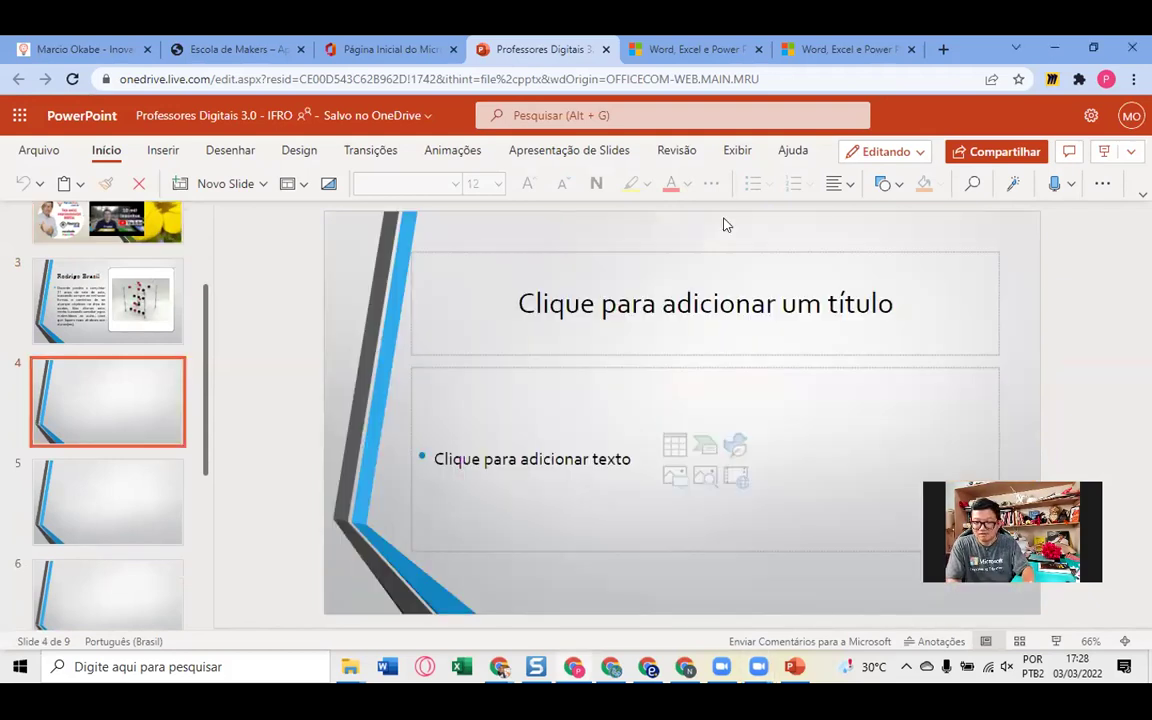
- Title slide 4 'Origami', clearing out the mistyped characters
{"action": "left_click", "coordinate": [668, 305]}
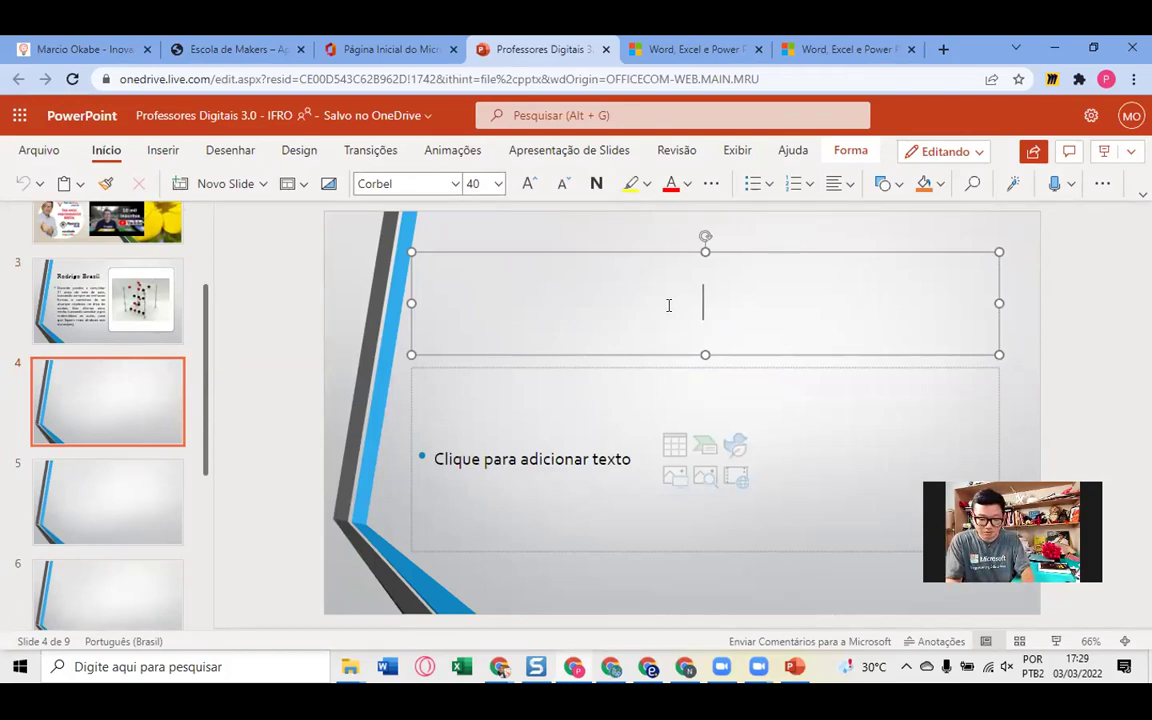
{"action": "type", "text": "origam"}
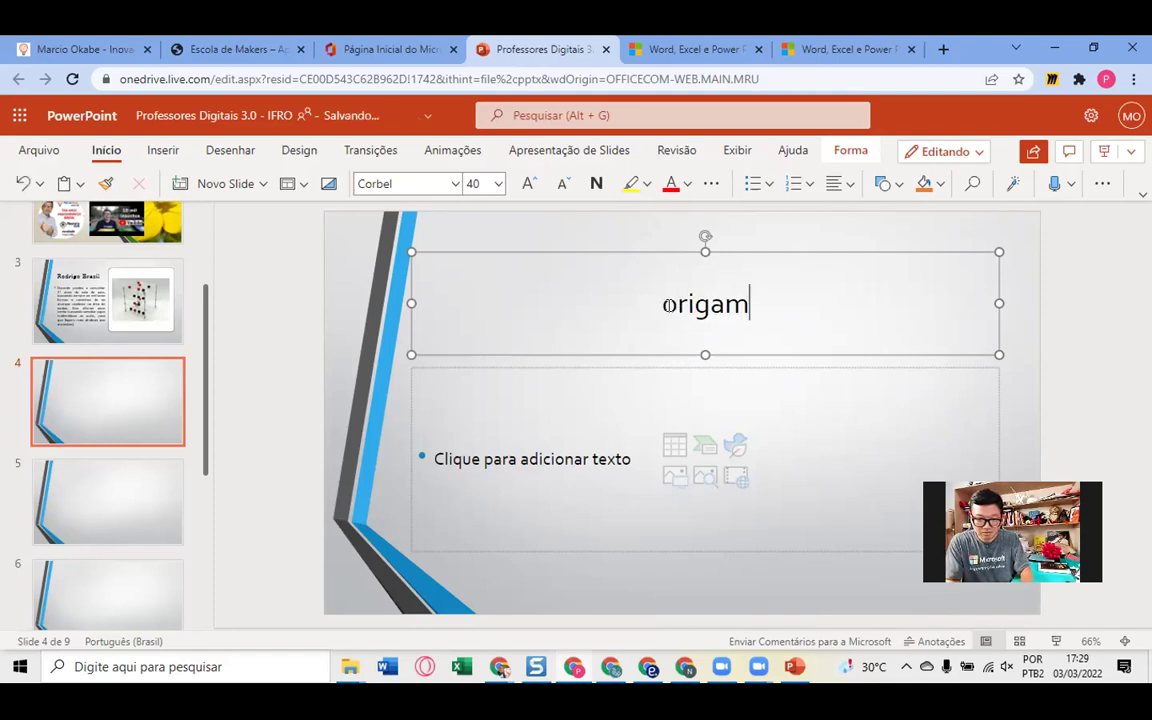
{"action": "key", "text": "ctrl+BackSpace"}
{"action": "type", "text": "O"}
{"action": "left_click", "coordinate": [669, 305]}
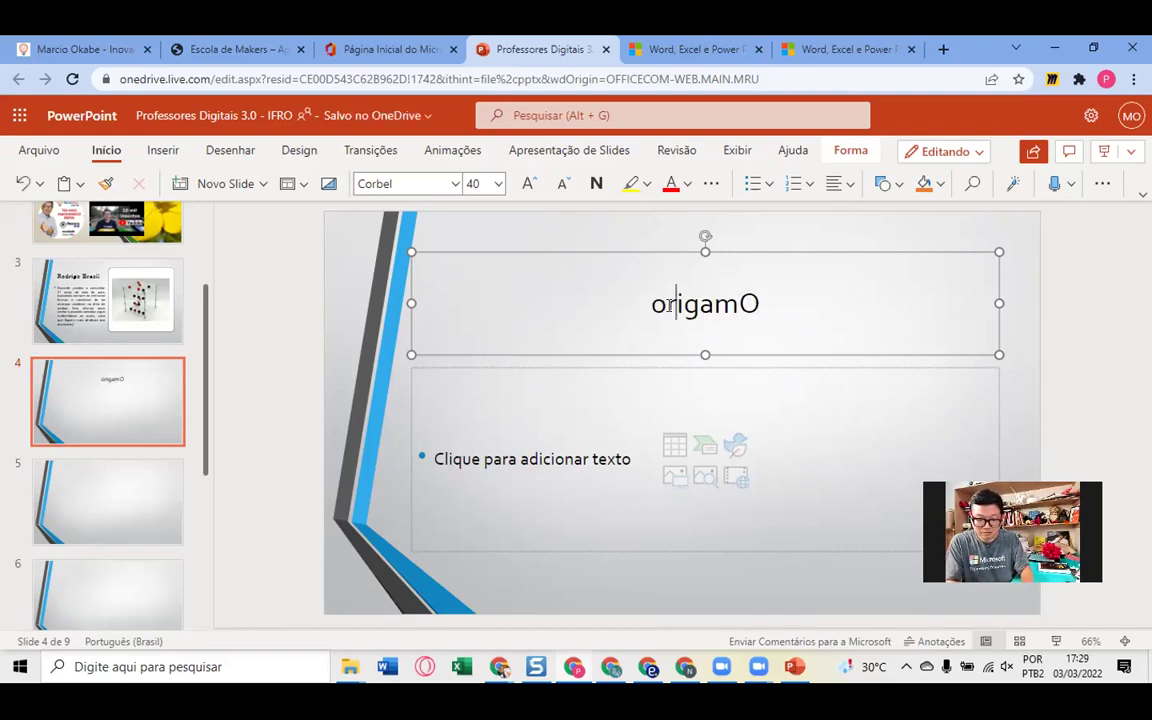
{"action": "type", "text": "rigamO.cOrigam"}
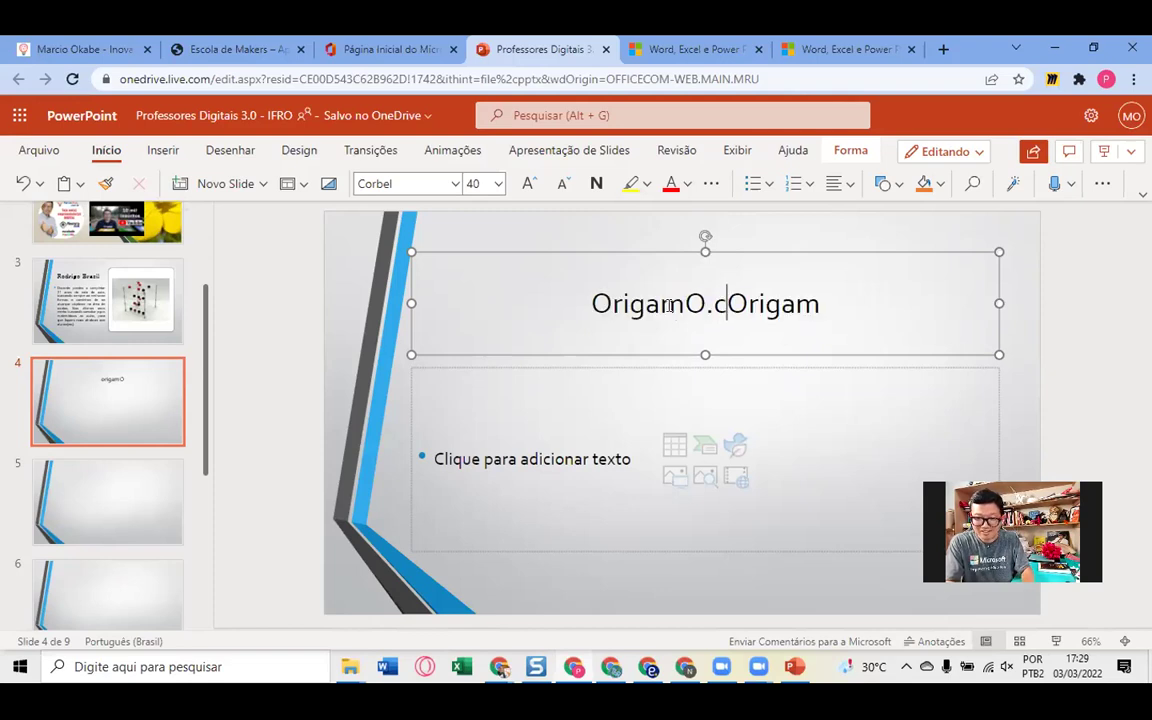
{"action": "type", "text": "lu"}
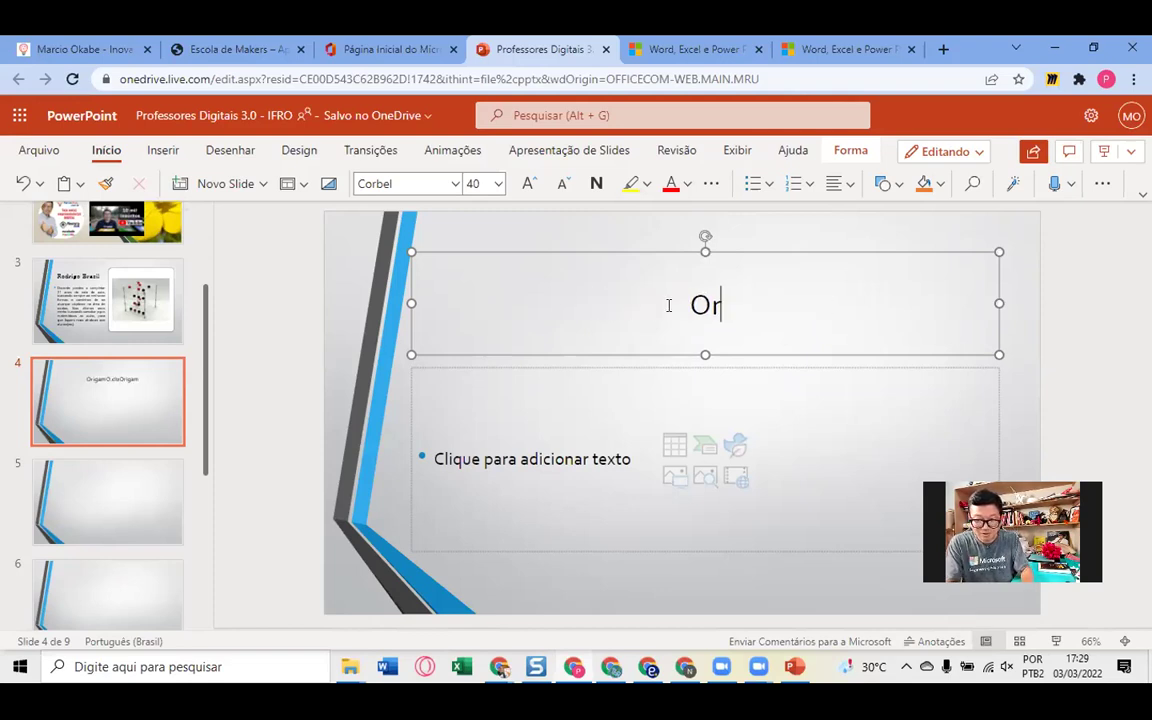
{"action": "type", "text": "igami"}
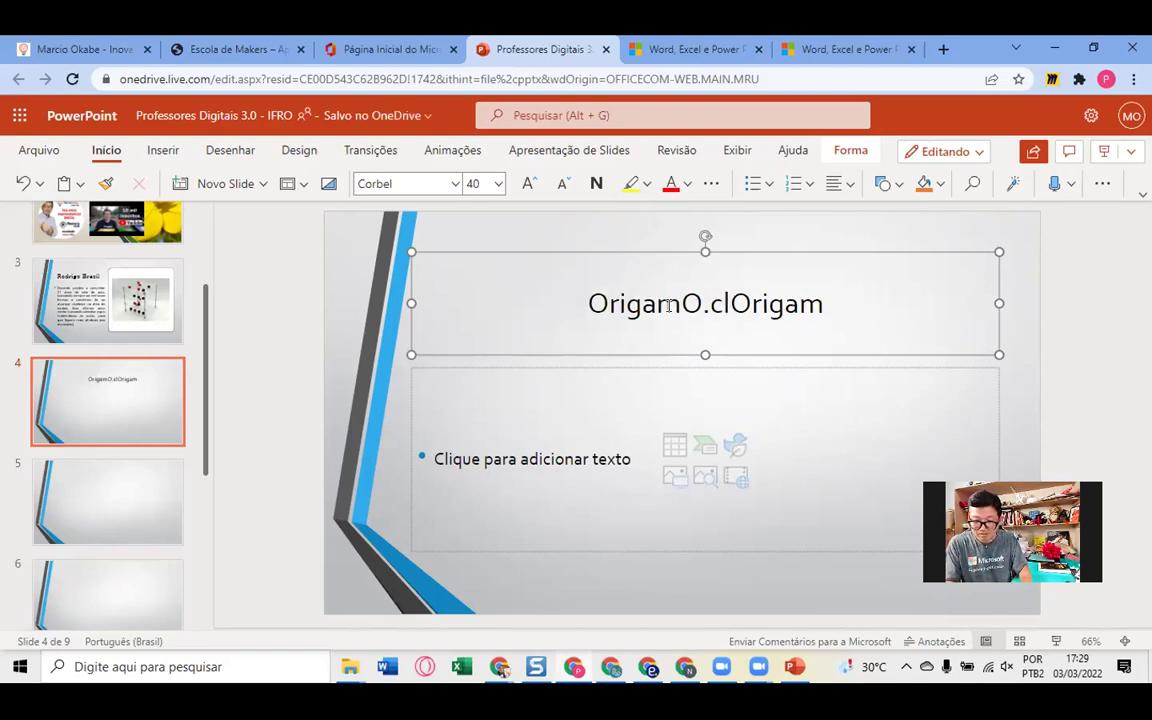
{"action": "key", "text": "BackSpace"}
{"action": "key", "text": "BackSpace"}
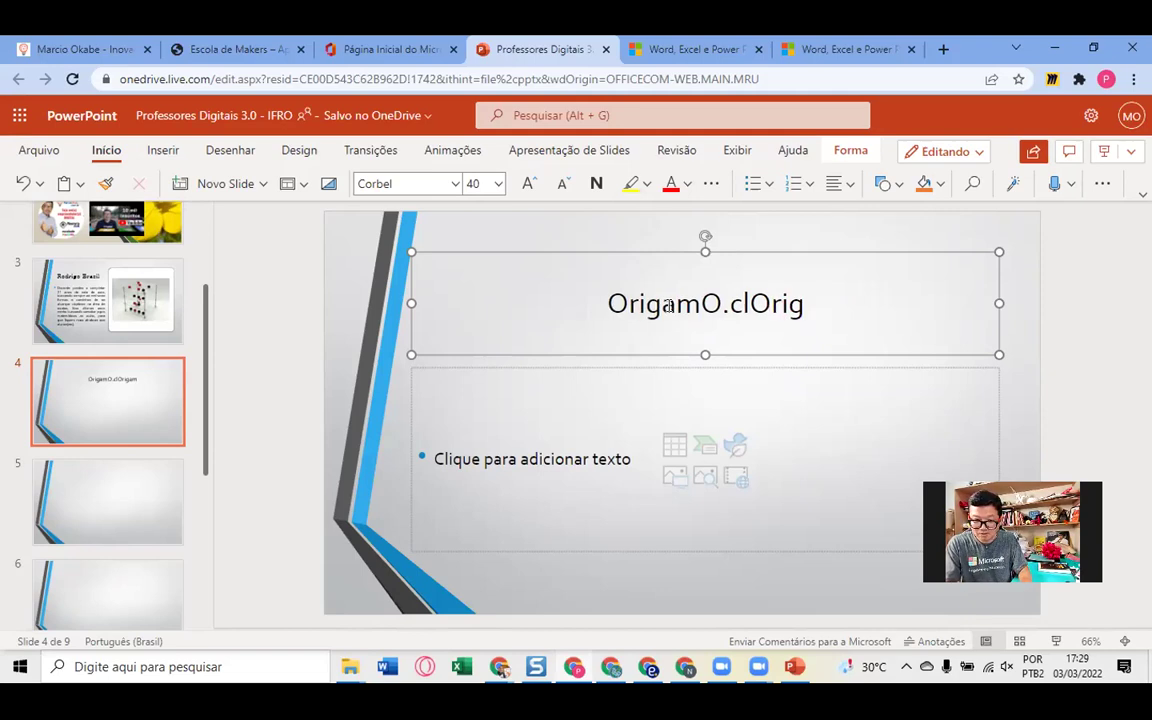
{"action": "key", "text": "BackSpace"}
{"action": "key", "text": "BackSpace"}
{"action": "key", "text": "BackSpace"}
{"action": "key", "text": "BackSpace"}
- Place the cursor in slide 4's body, then open origami.club and select its purpose headline
{"action": "type", "text": "i"}
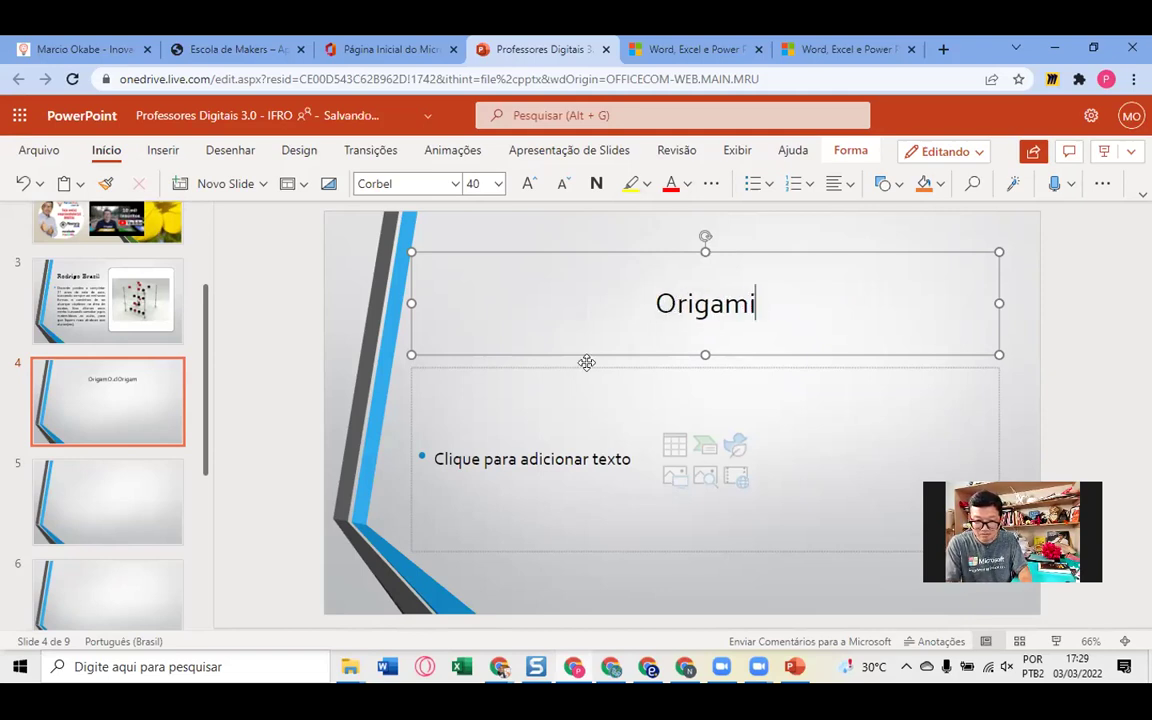
{"action": "left_click", "coordinate": [600, 415]}
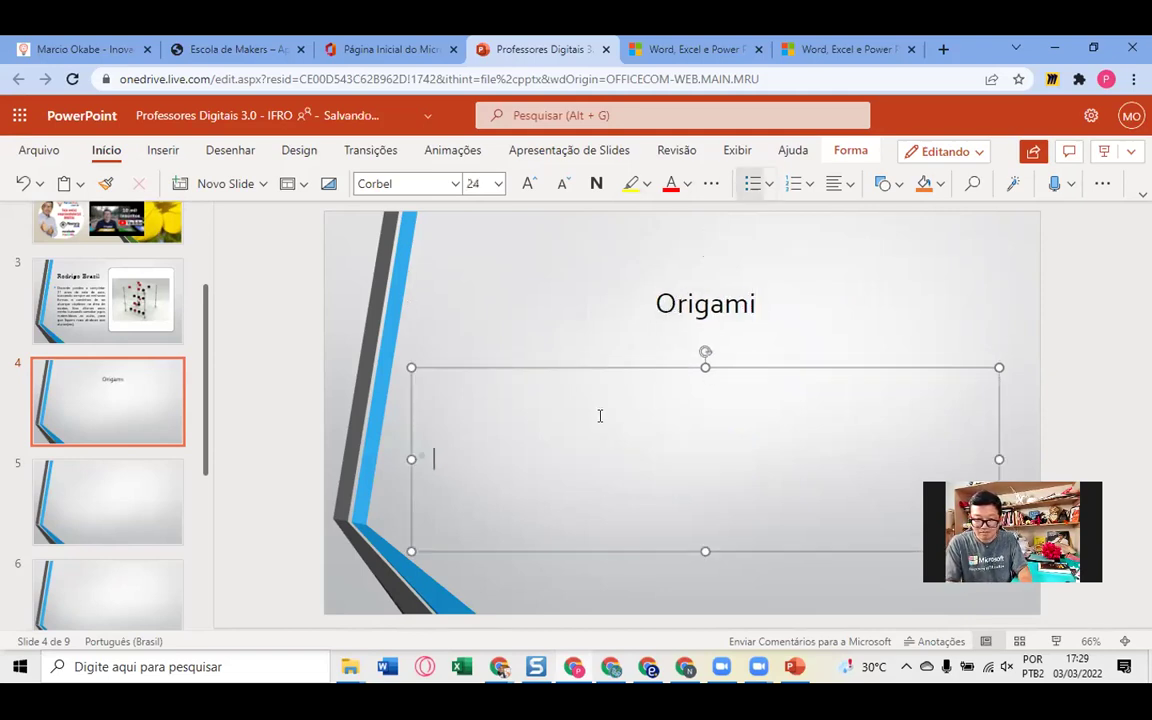
{"action": "left_click", "coordinate": [941, 49]}
{"action": "type", "text": "origa"}
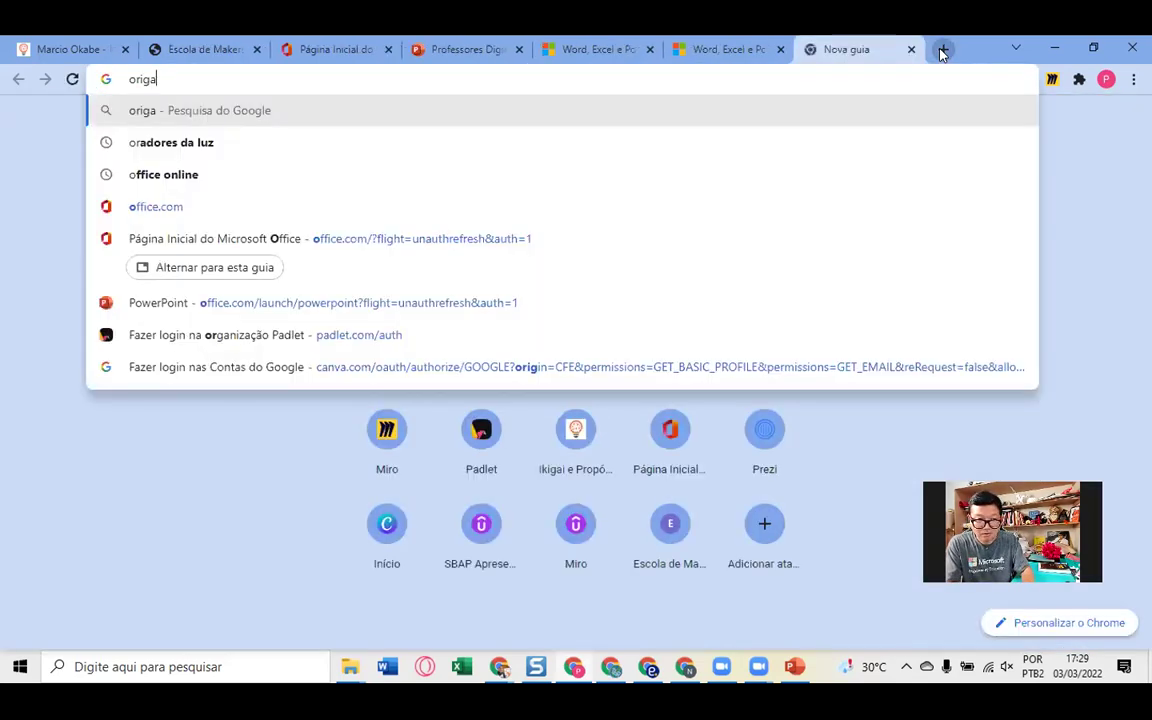
{"action": "type", "text": "mi.club"}
{"action": "key", "text": "Return"}
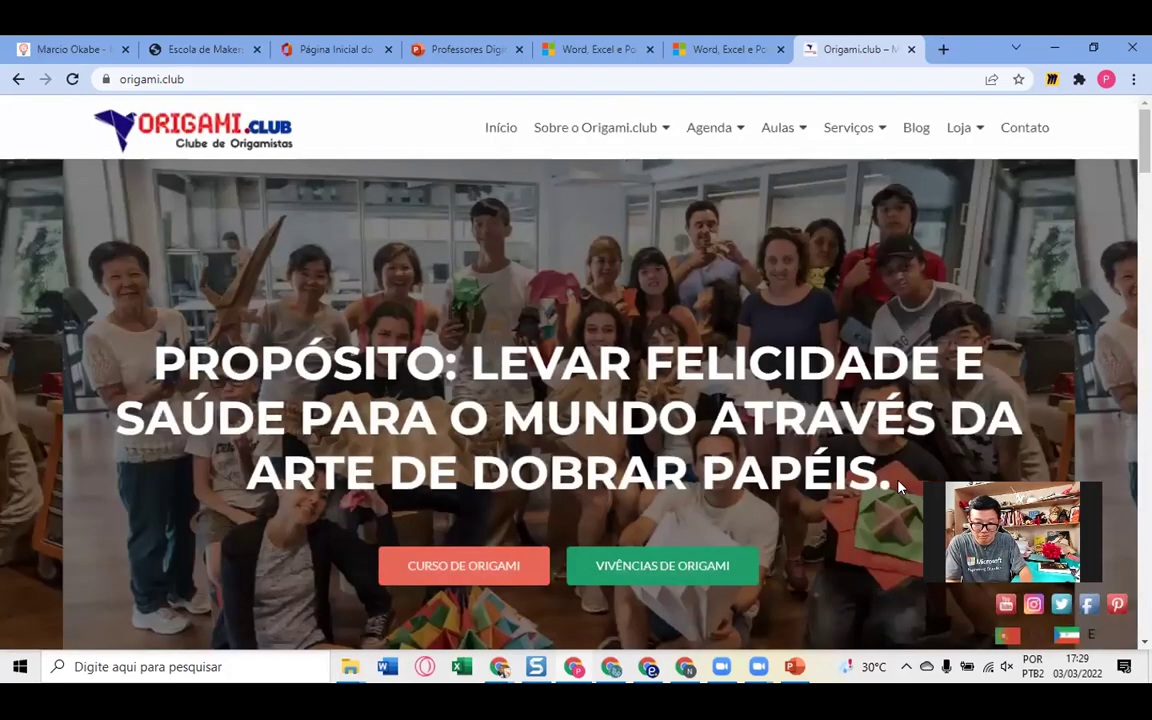
{"action": "left_click_drag", "start_coordinate": [893, 485], "coordinate": [143, 376]}
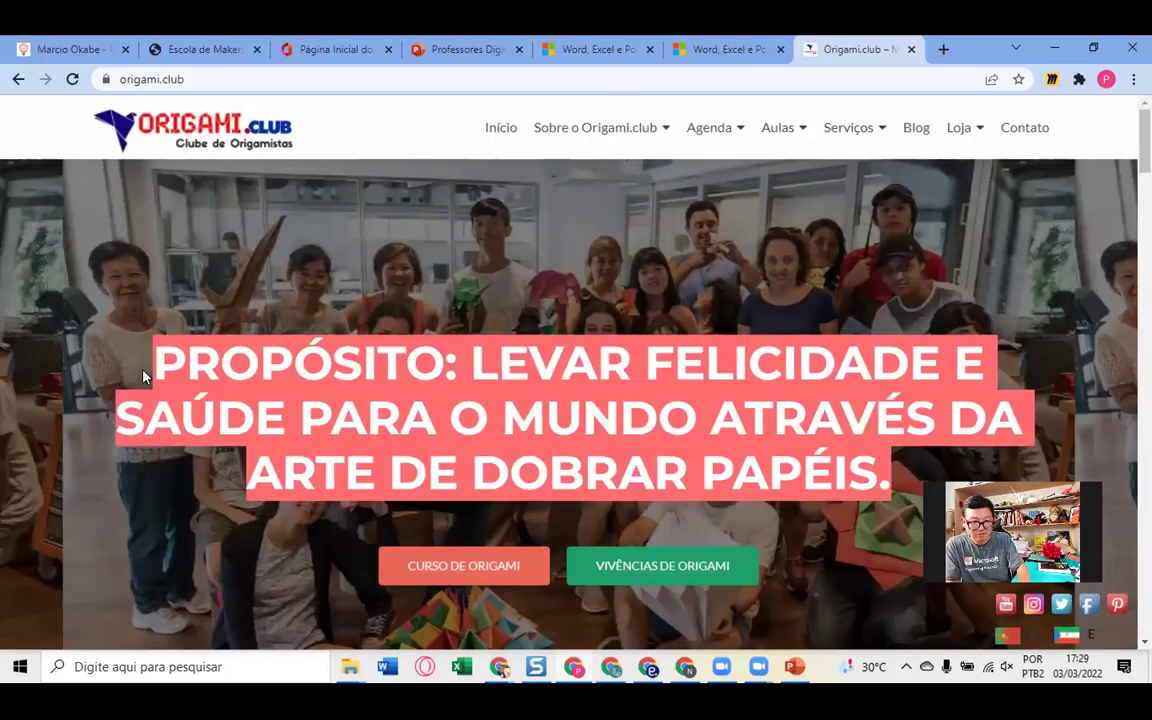
- Paste the 'PROPÓSITO: LEVAR FELICIDADE E SAÚDE' headline into the Origami slide body and remove the empty line
{"action": "left_click", "coordinate": [410, 43]}
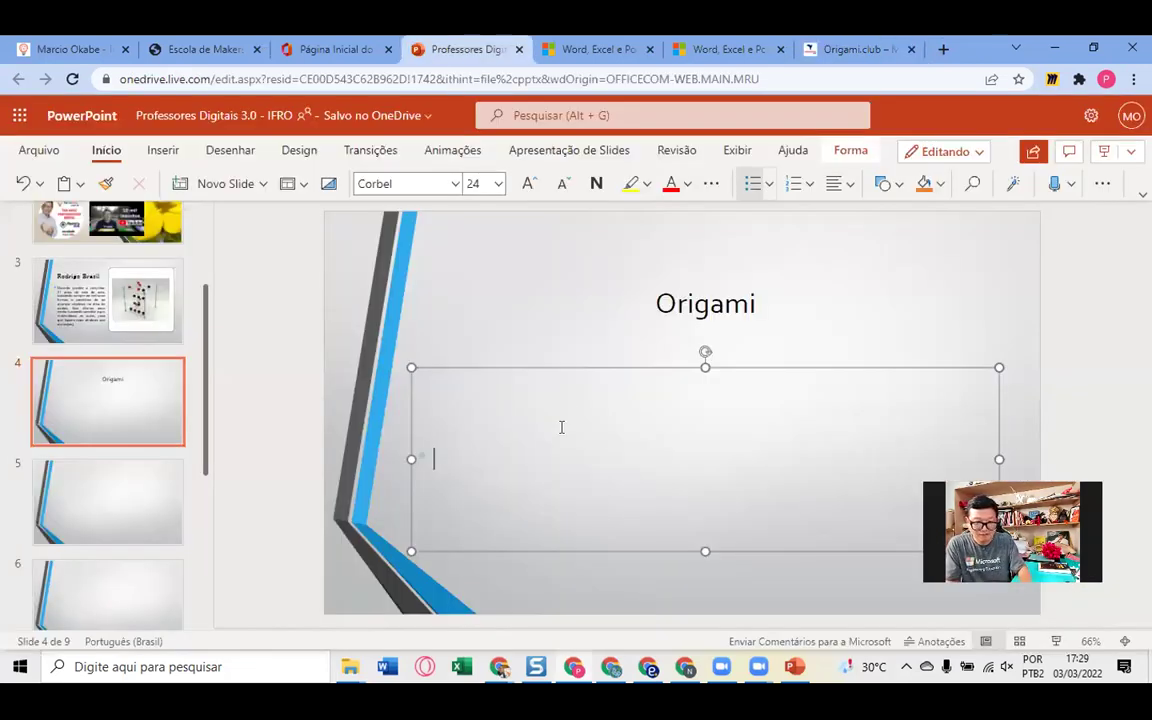
{"action": "right_click", "coordinate": [502, 456]}
{"action": "key", "text": "Up"}
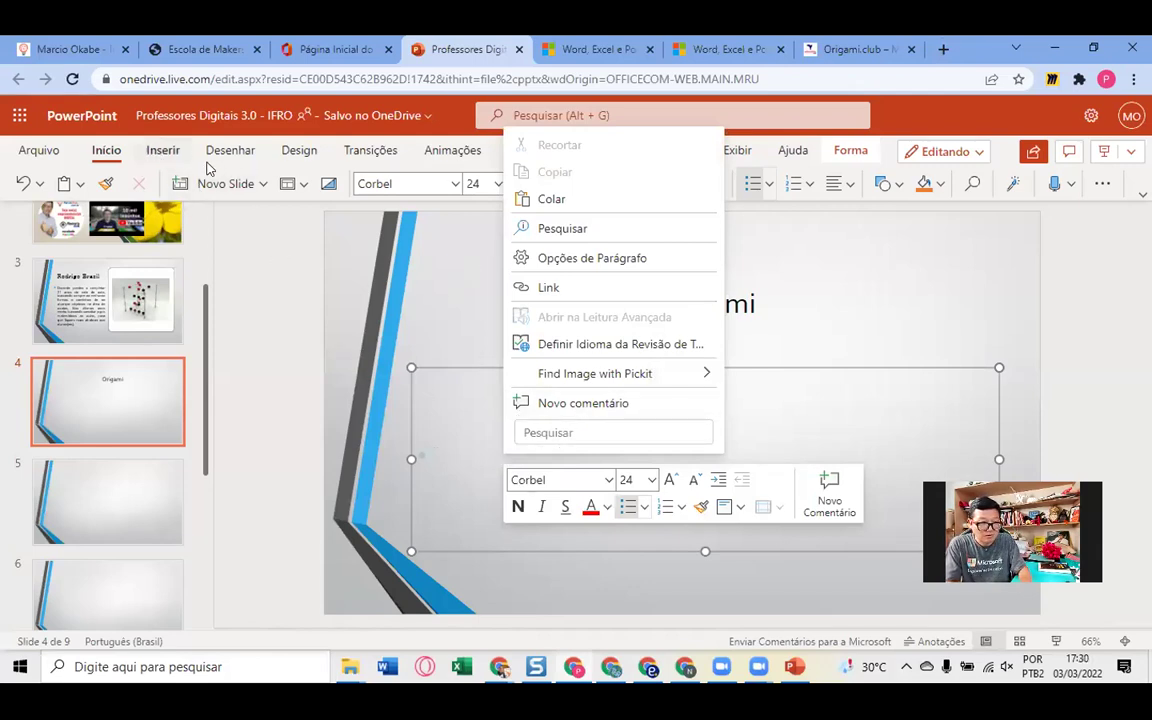
{"action": "left_click", "coordinate": [547, 199]}
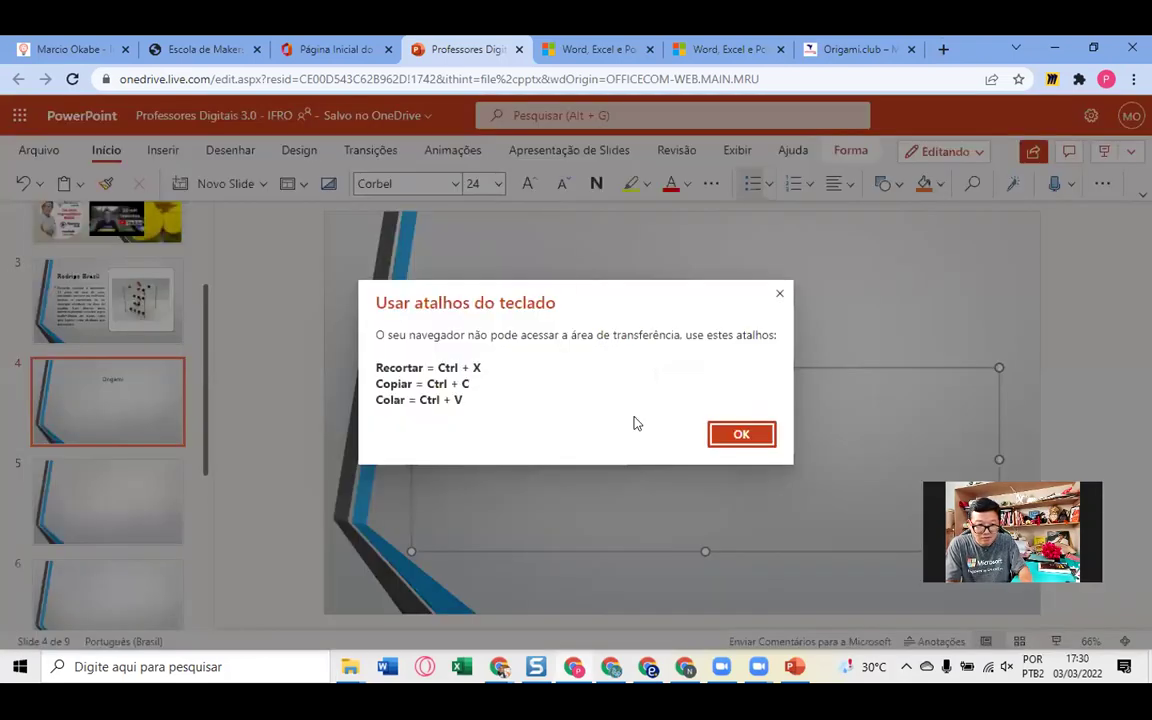
{"action": "left_click", "coordinate": [739, 437]}
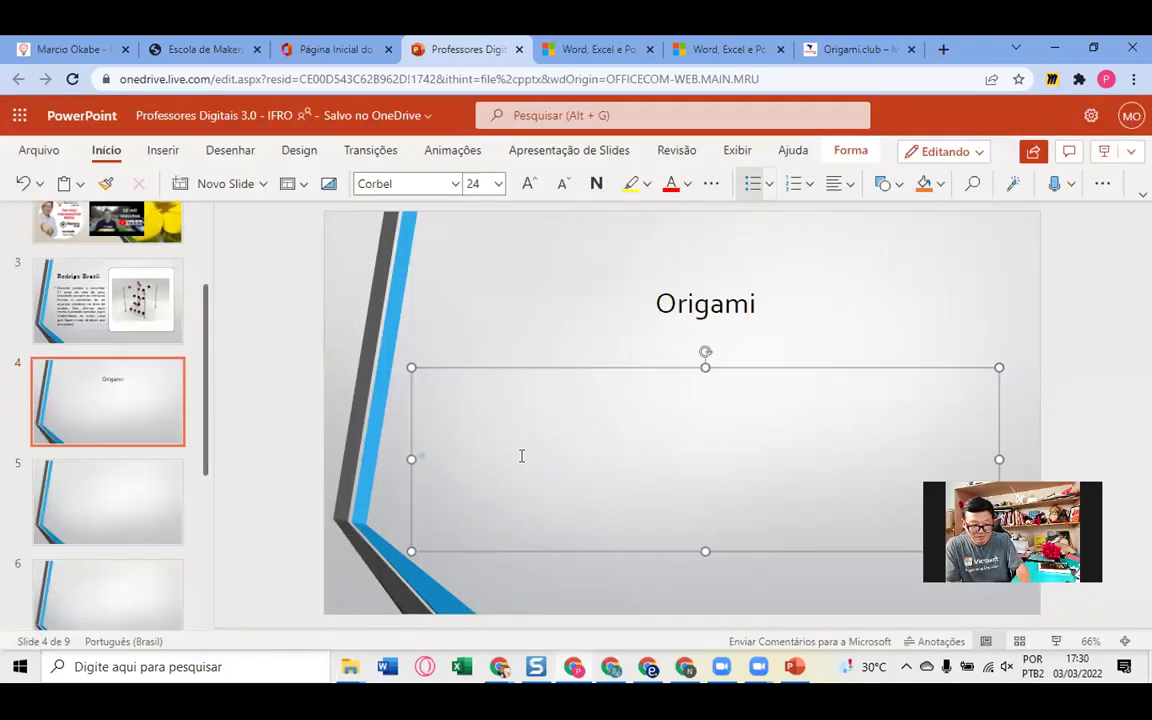
{"action": "type", "text": "V"}
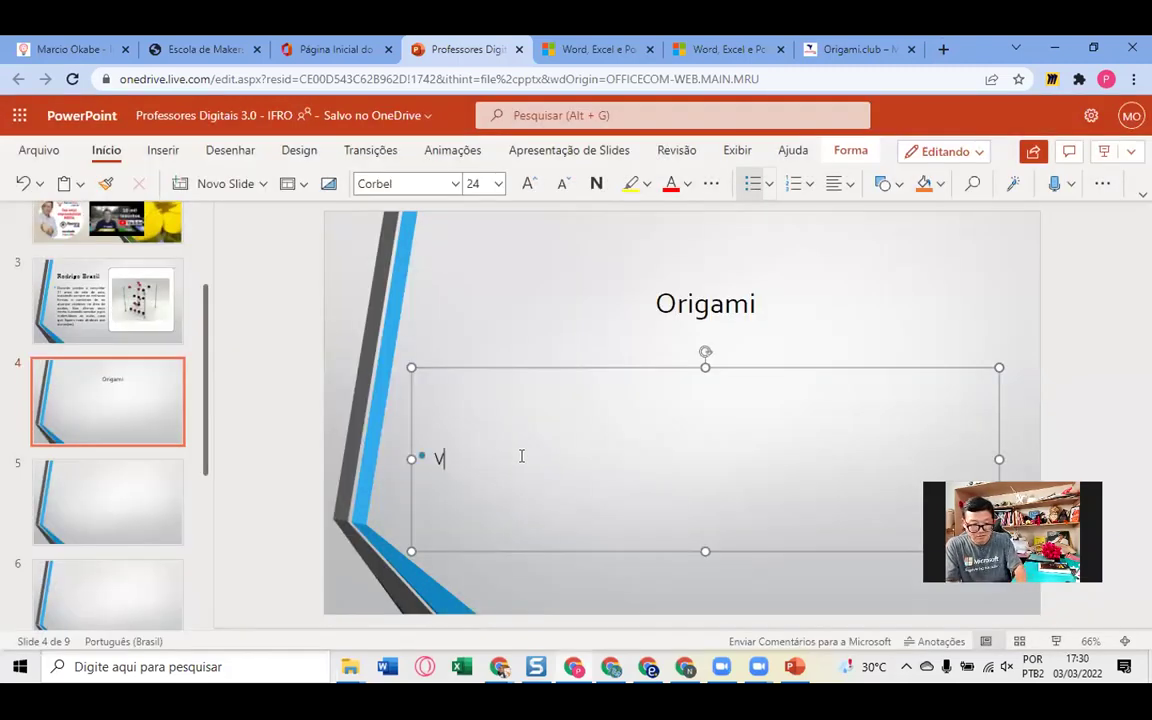
{"action": "key", "text": "BackSpace"}
{"action": "key", "text": "BackSpace"}
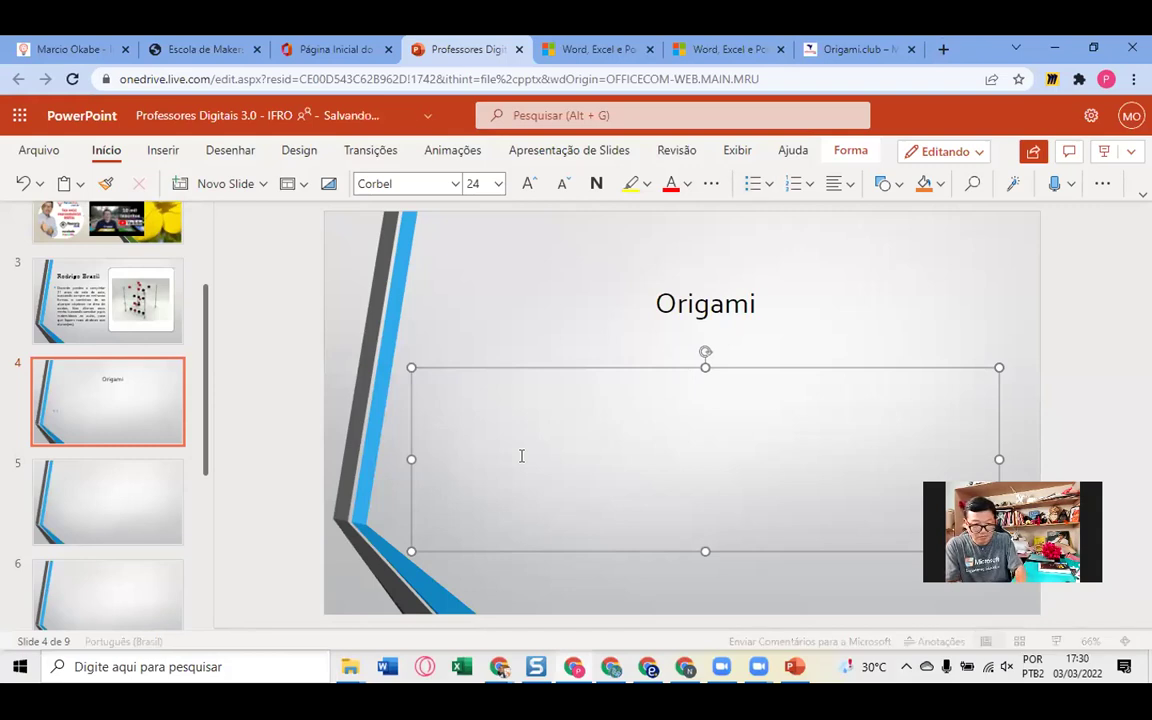
{"action": "type", "text": "PROPÓSITO: LEVAR FELICIDADE E SAÚDE PARA O MUNDO ATRAVÉS DA ARTE DE DOBRAR PAPÉIS."}
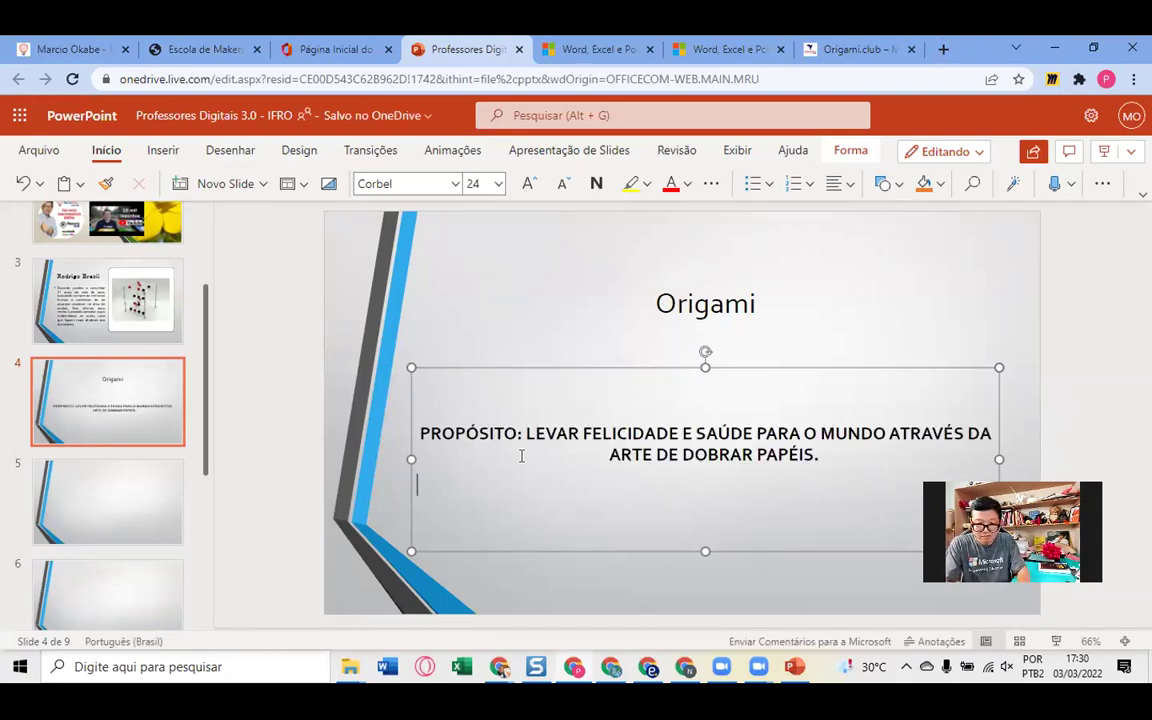
{"action": "key", "text": "BackSpace"}
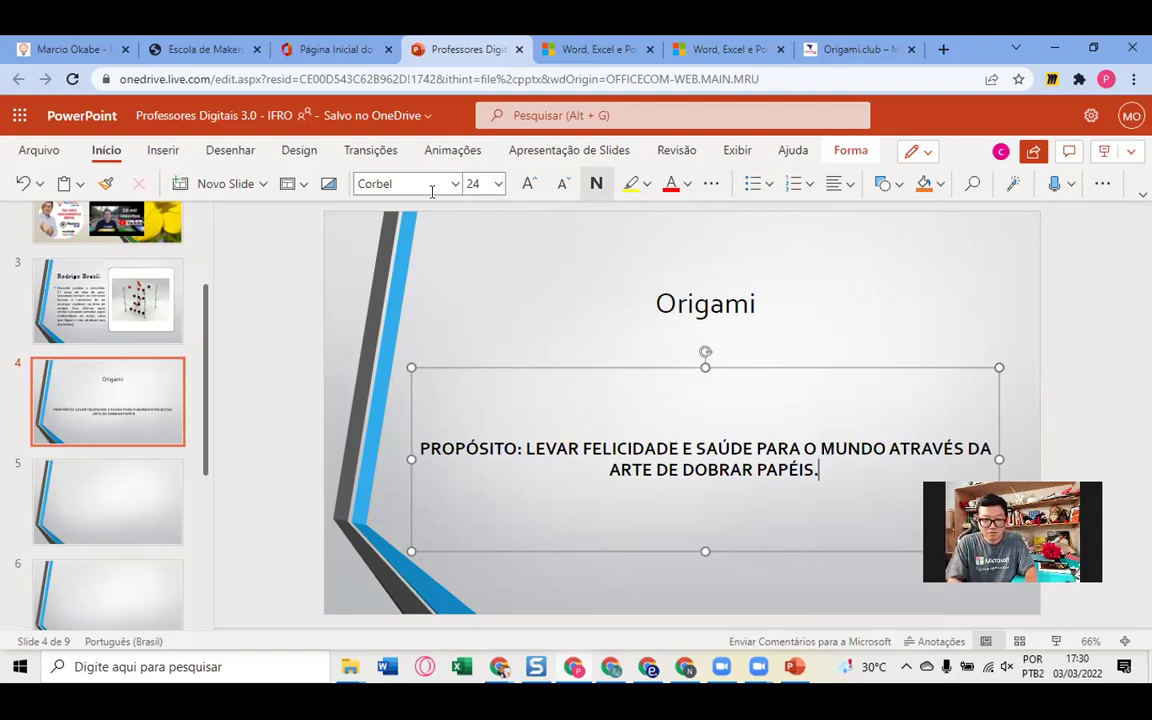
{"action": "left_click", "coordinate": [160, 152]}
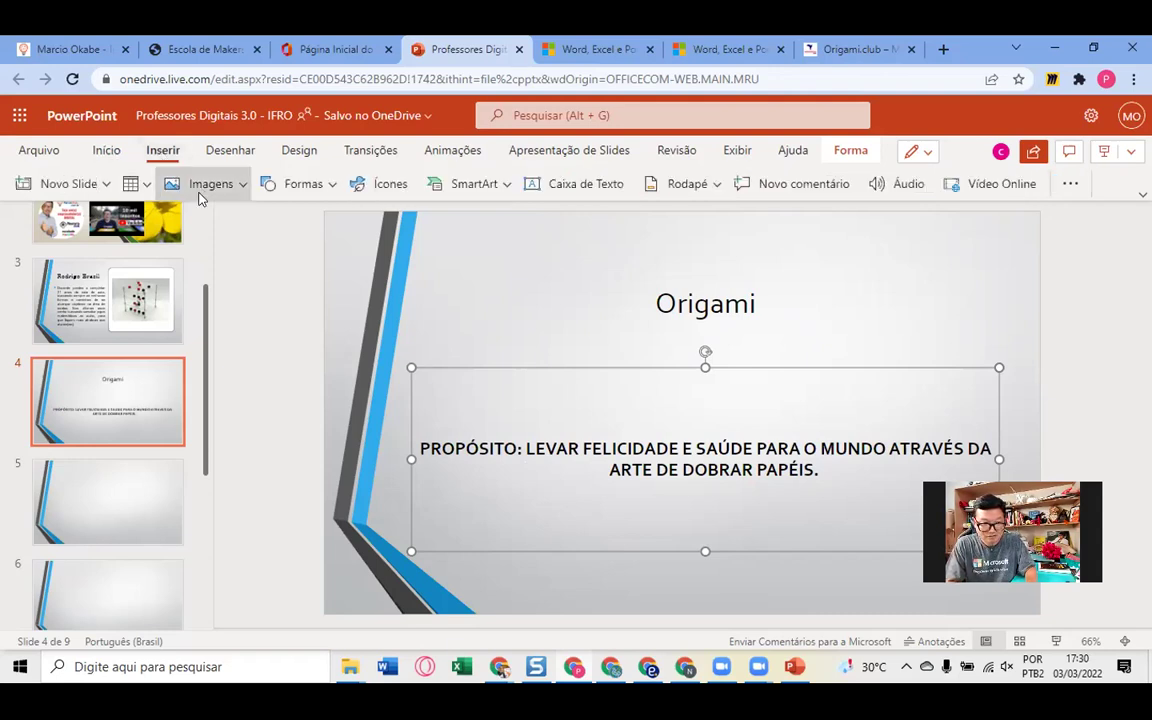
{"action": "left_click", "coordinate": [199, 186]}
{"action": "left_click", "coordinate": [219, 249]}
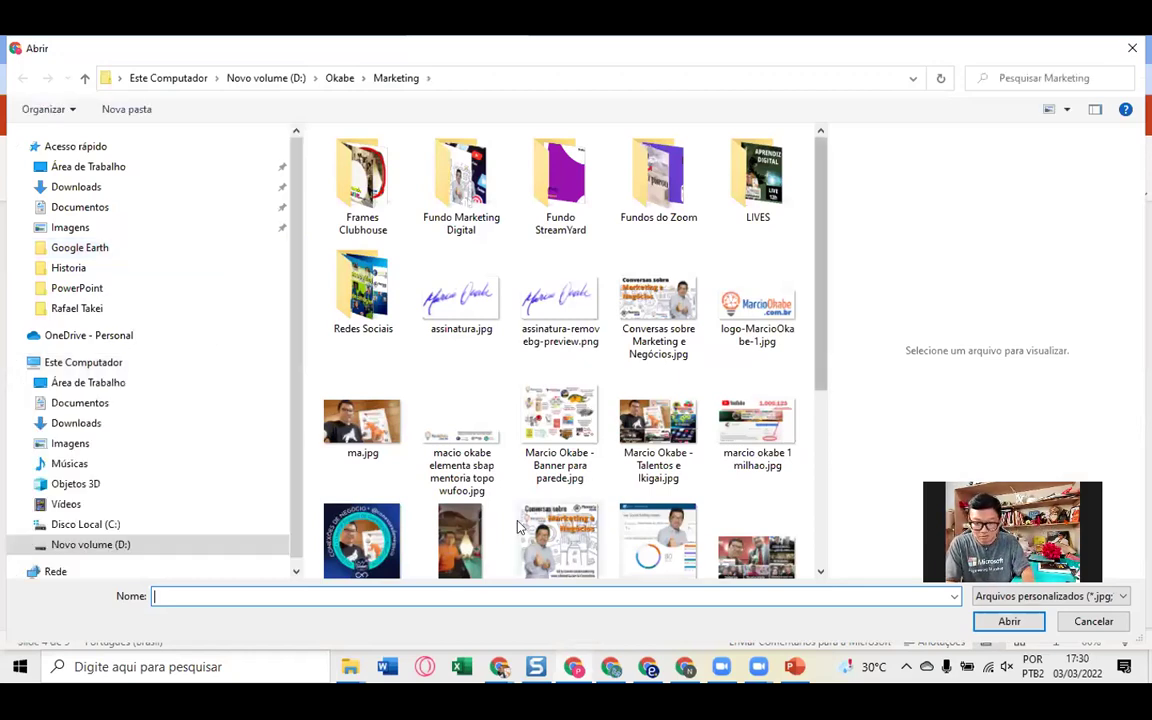
{"action": "left_click", "coordinate": [460, 560]}
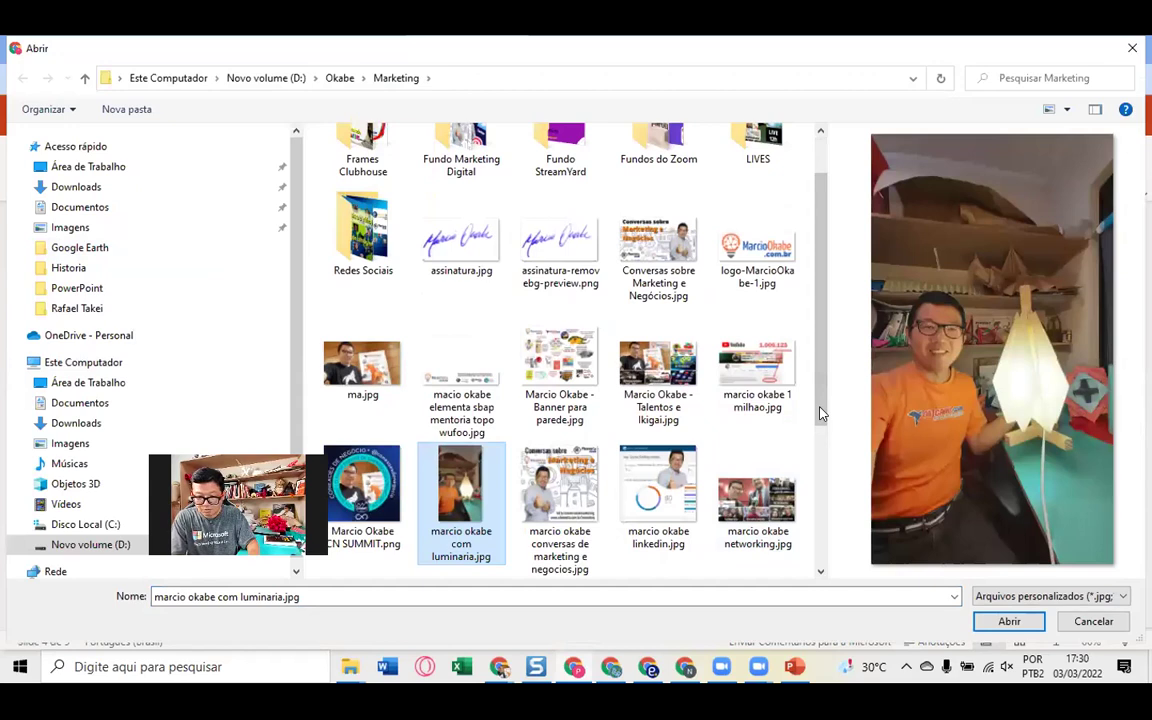
{"action": "left_click", "coordinate": [1009, 622]}
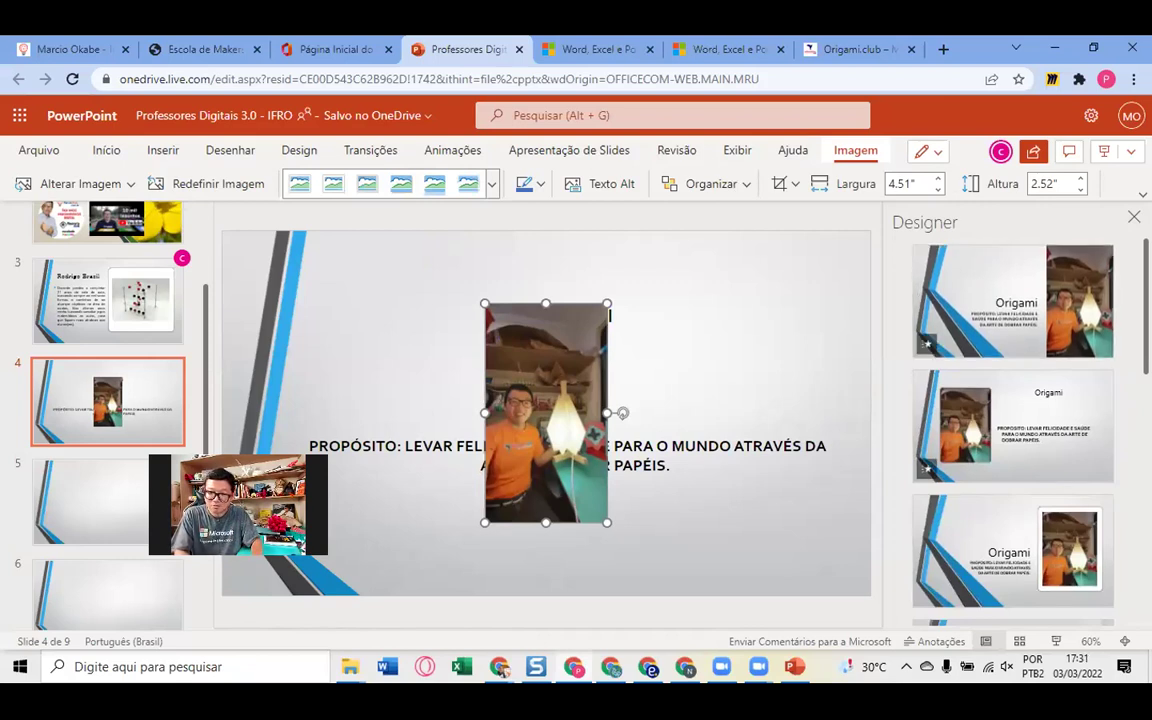
{"action": "scroll", "coordinate": [1012, 420], "scroll_direction": "down", "scroll_amount": 2}
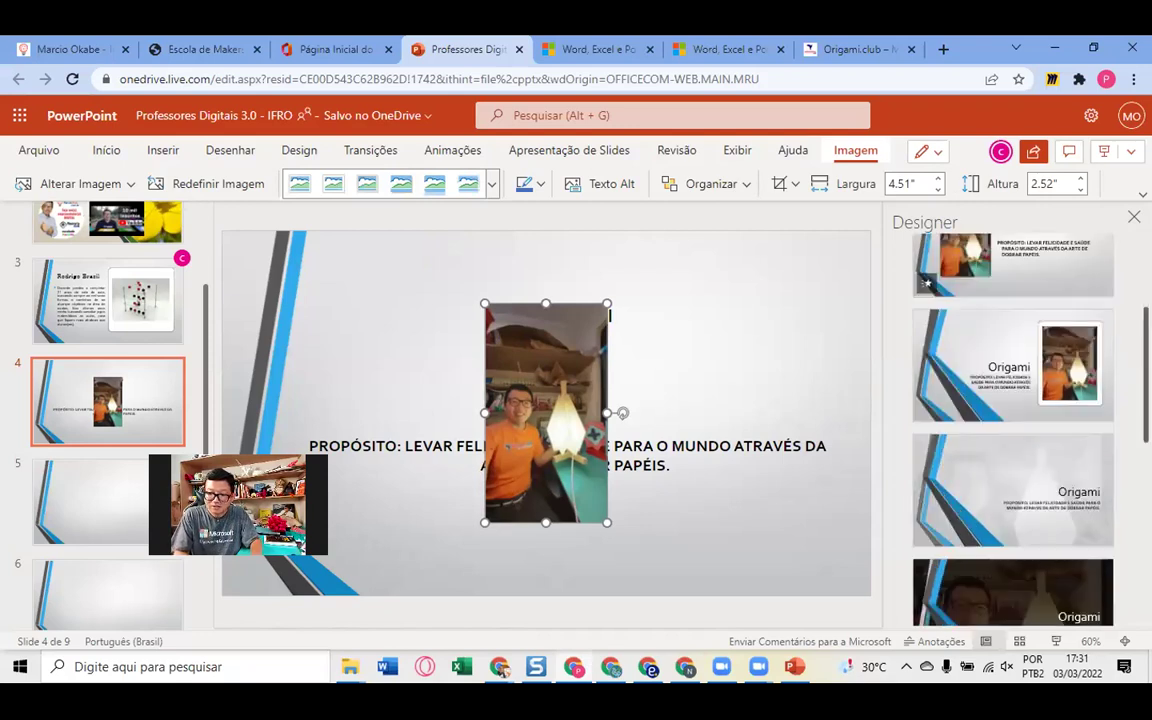
{"action": "scroll", "coordinate": [1012, 430], "scroll_direction": "down", "scroll_amount": 3}
{"action": "scroll", "coordinate": [1012, 430], "scroll_direction": "down", "scroll_amount": 1}
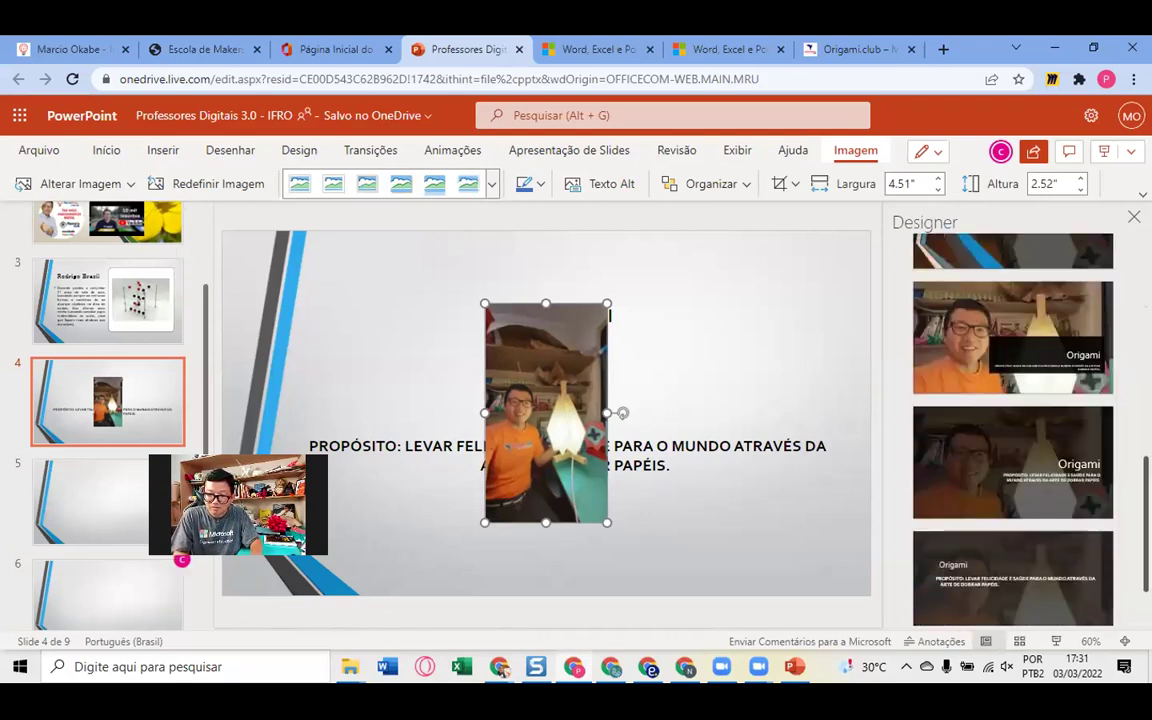
{"action": "scroll", "coordinate": [1012, 430], "scroll_direction": "up", "scroll_amount": 6}
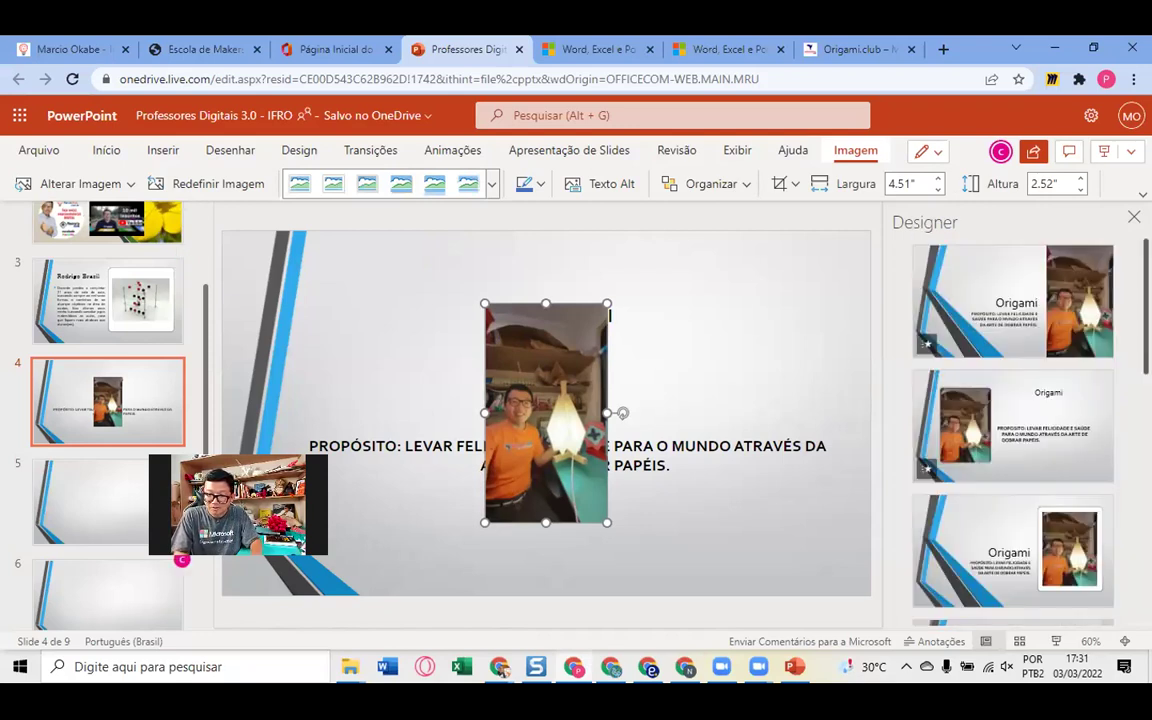
- Start inserting a picture from this device onto slide 4
{"action": "left_click", "coordinate": [730, 344]}
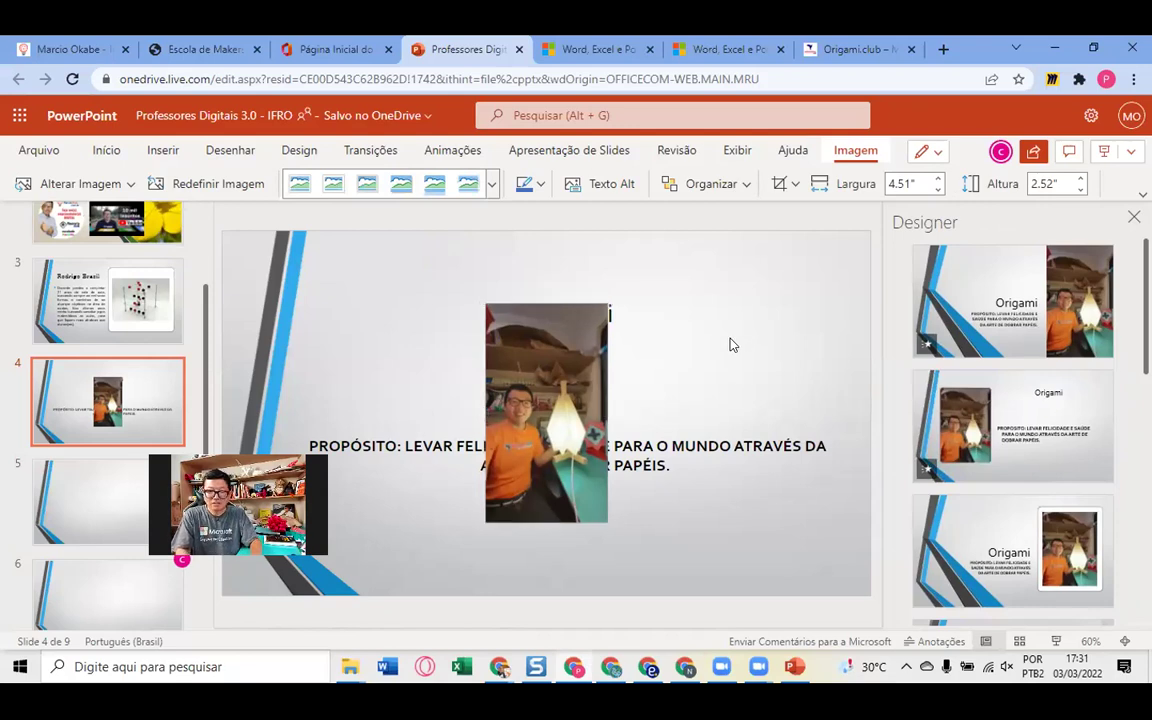
{"action": "left_click", "coordinate": [154, 152]}
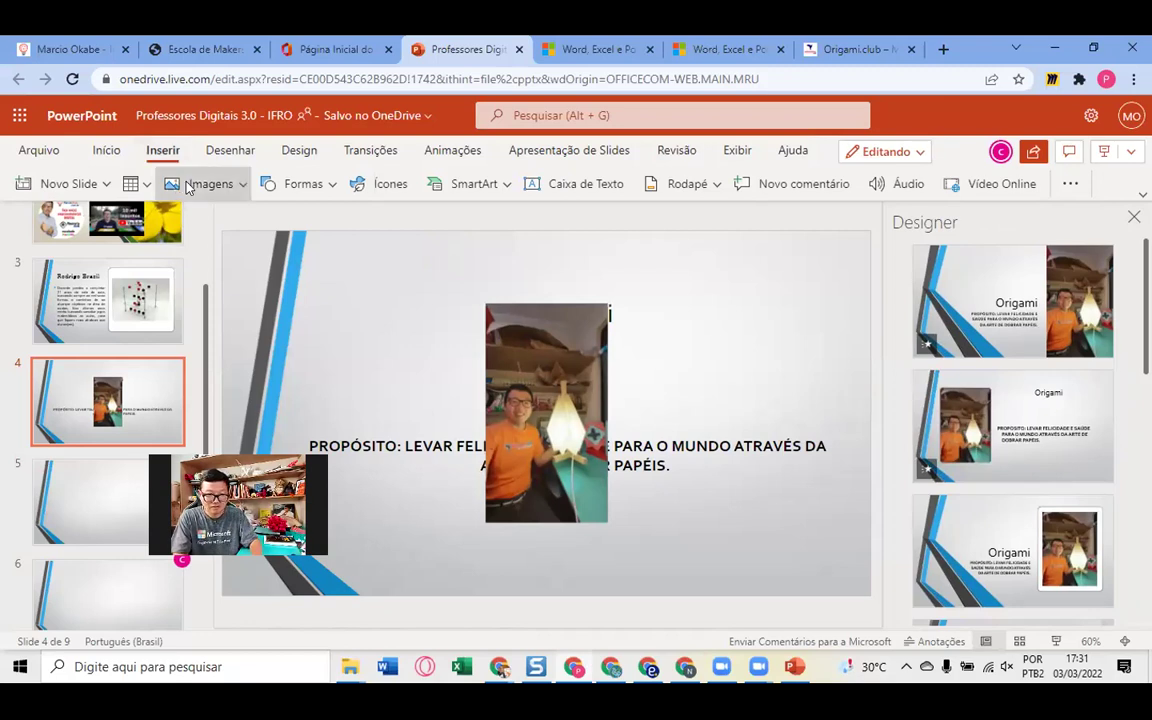
{"action": "left_click", "coordinate": [188, 188]}
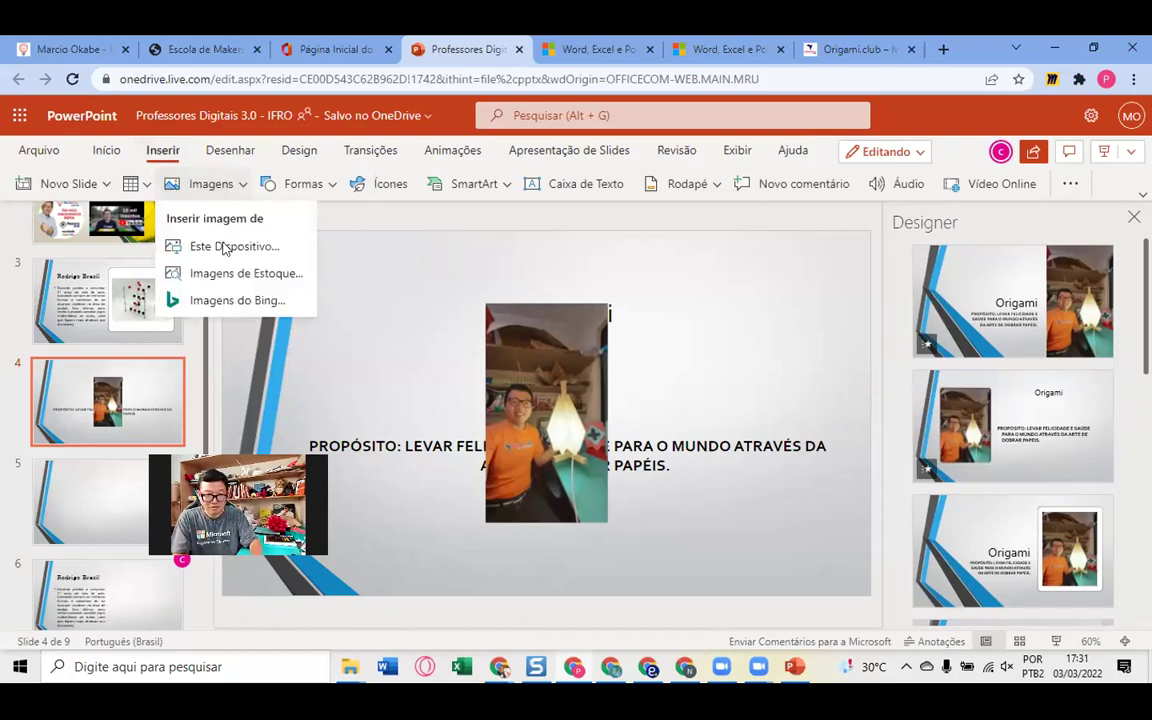
{"action": "left_click", "coordinate": [225, 247]}
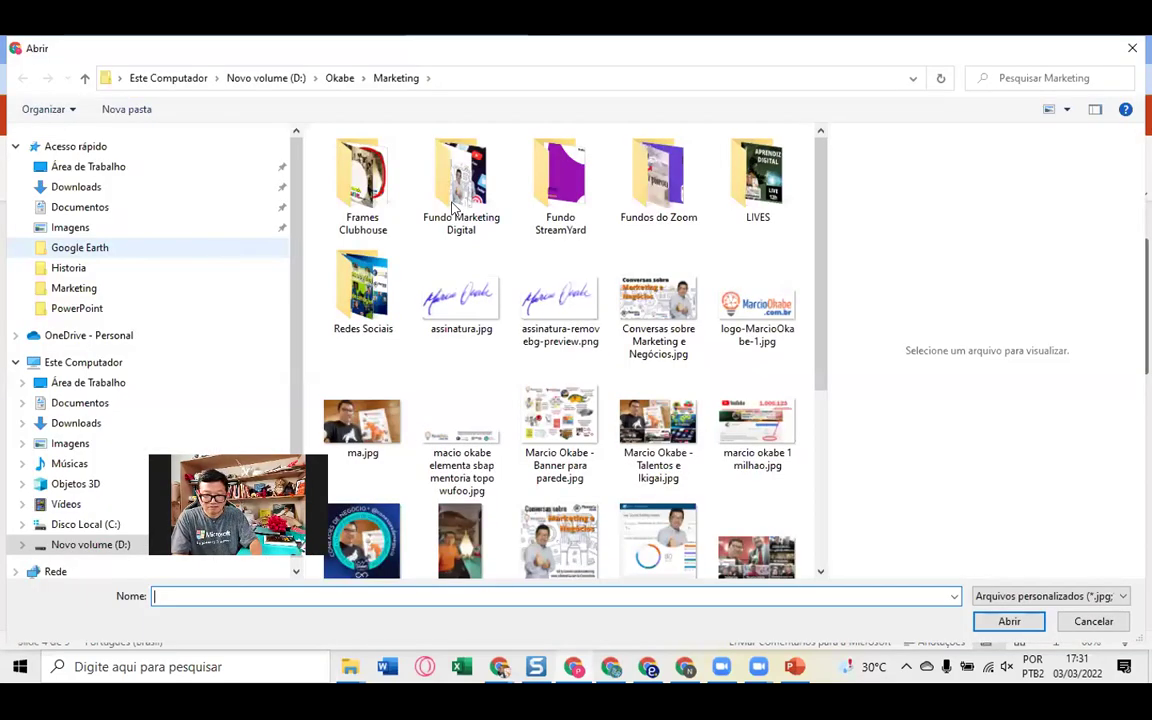
- Insert Origami no SESC Paulista (3).jpg from D:\Origami\Marketing\Fotos
{"action": "left_click", "coordinate": [288, 80]}
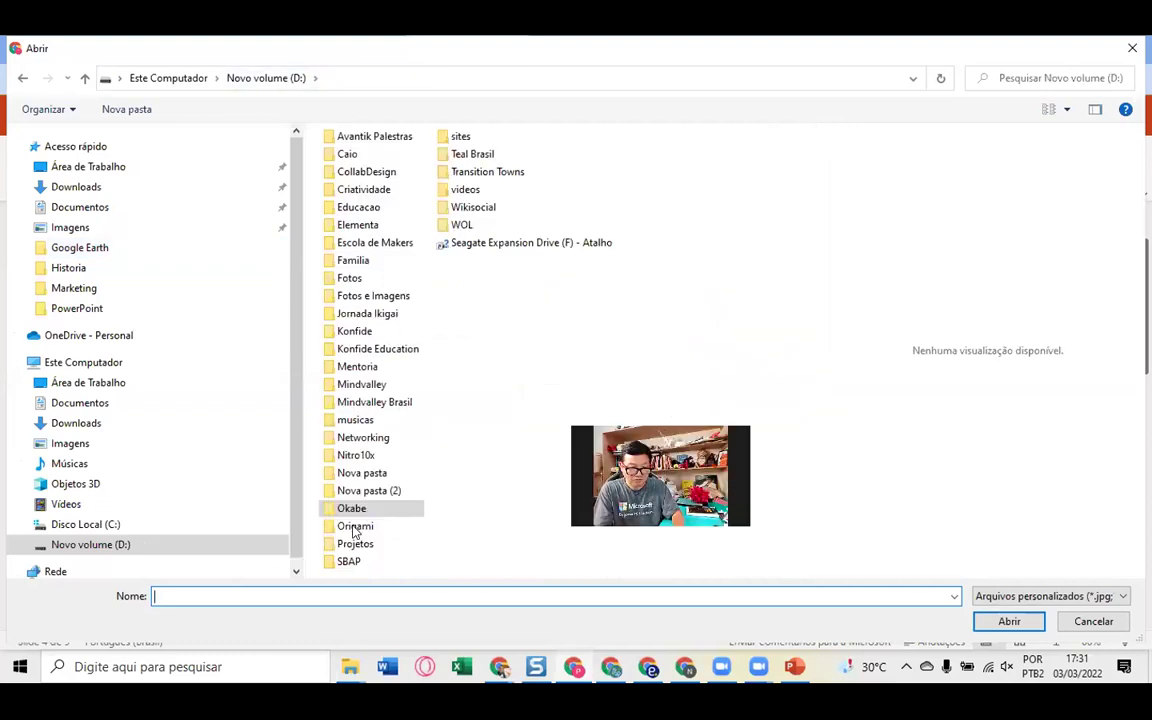
{"action": "double_click", "coordinate": [353, 527]}
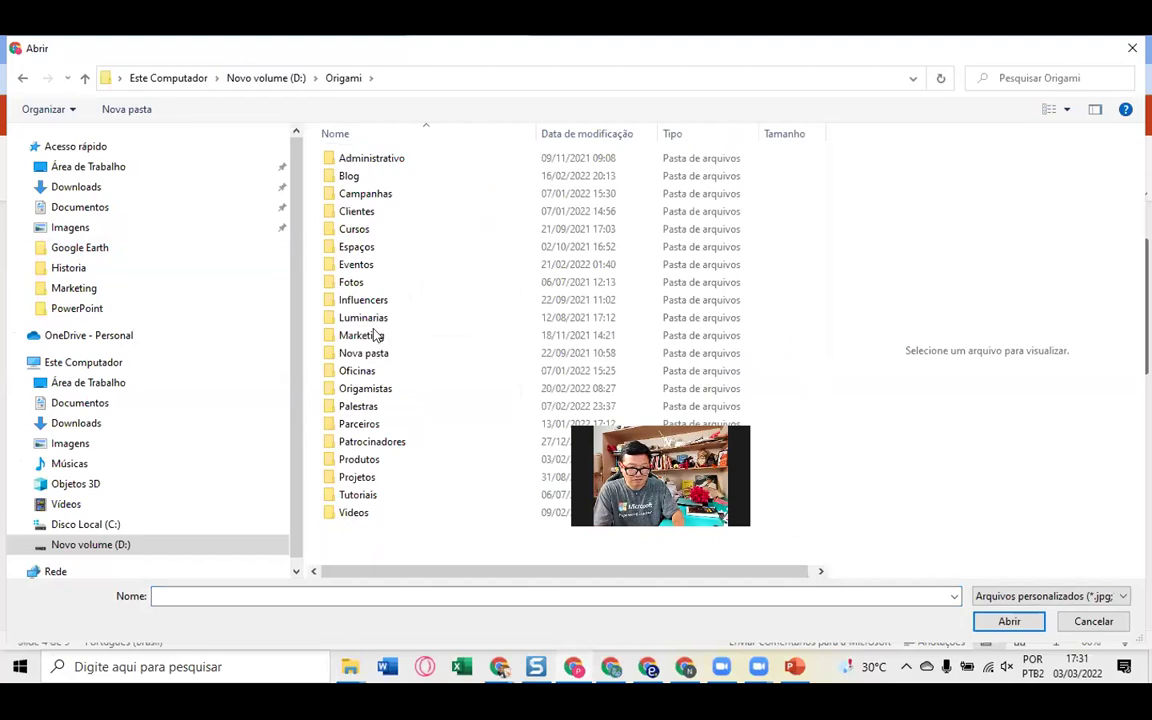
{"action": "left_click", "coordinate": [365, 335]}
{"action": "key", "text": "Return"}
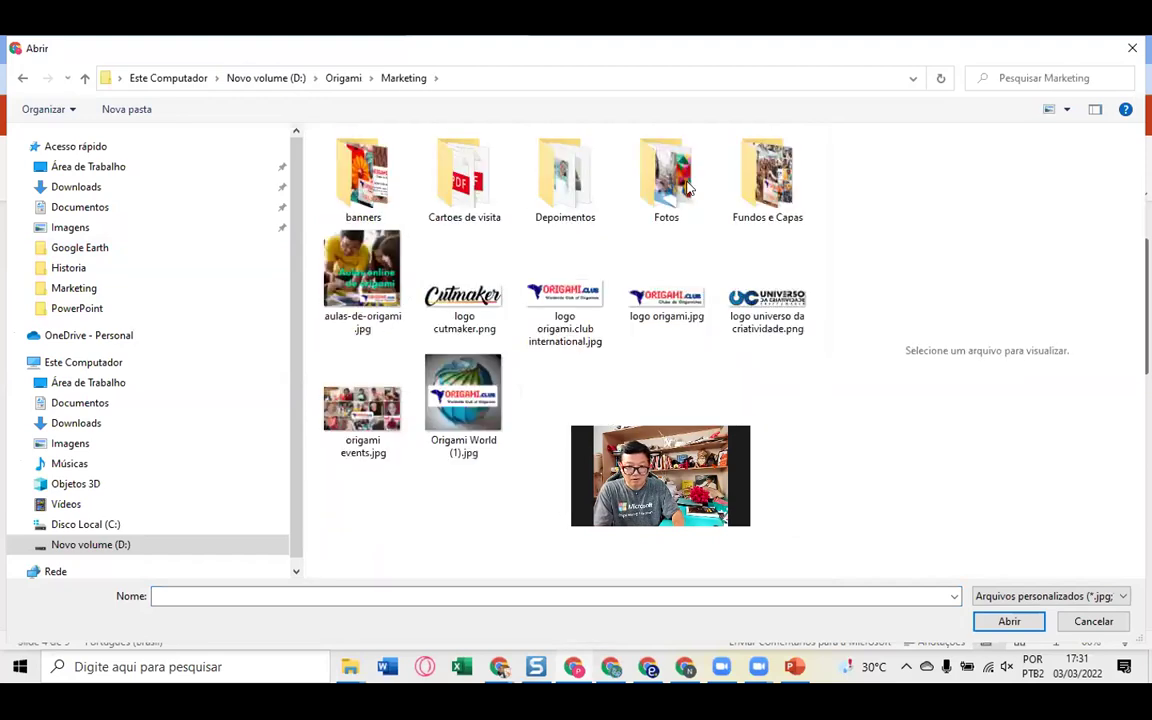
{"action": "key", "text": "Return"}
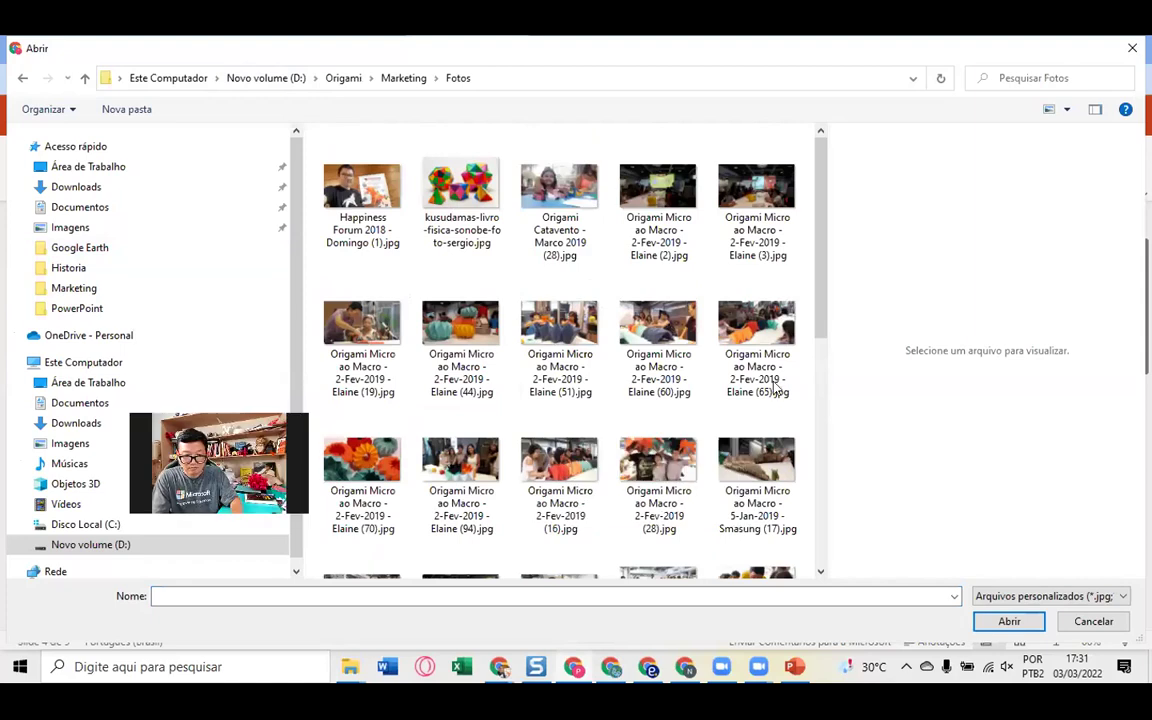
{"action": "left_click", "coordinate": [830, 466]}
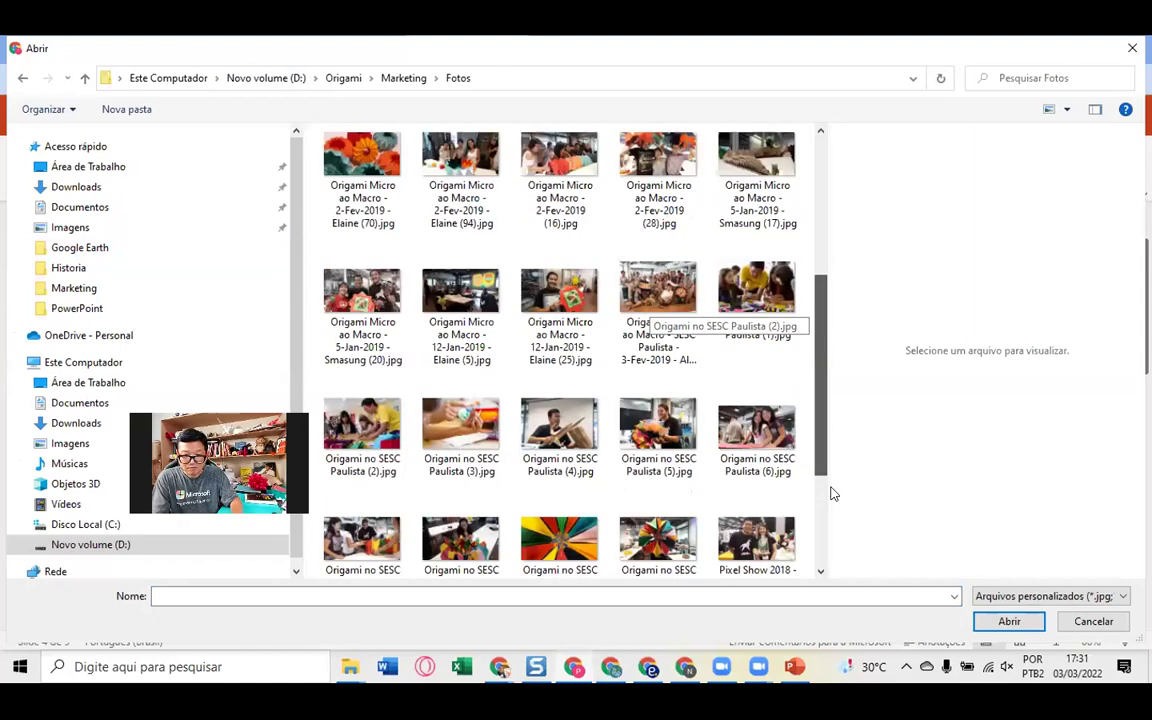
{"action": "scroll", "coordinate": [735, 325], "scroll_direction": "up", "scroll_amount": 1}
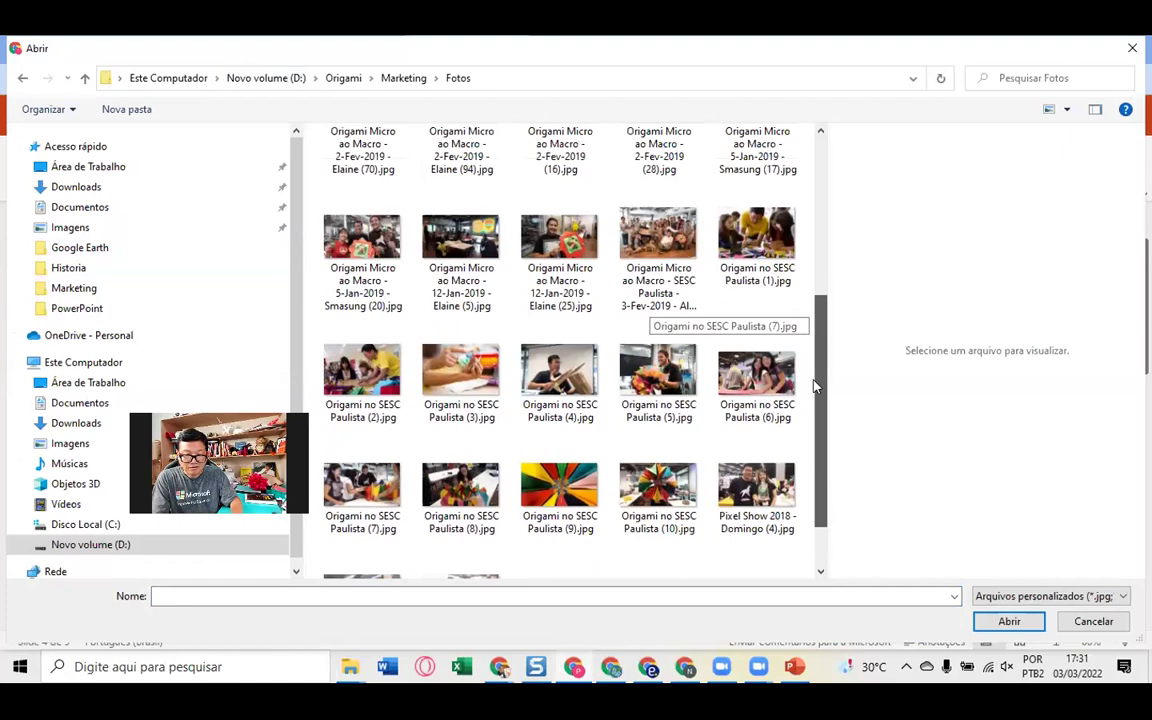
{"action": "scroll", "coordinate": [735, 355], "scroll_direction": "up", "scroll_amount": 3}
{"action": "scroll", "coordinate": [470, 497], "scroll_direction": "down", "scroll_amount": 2}
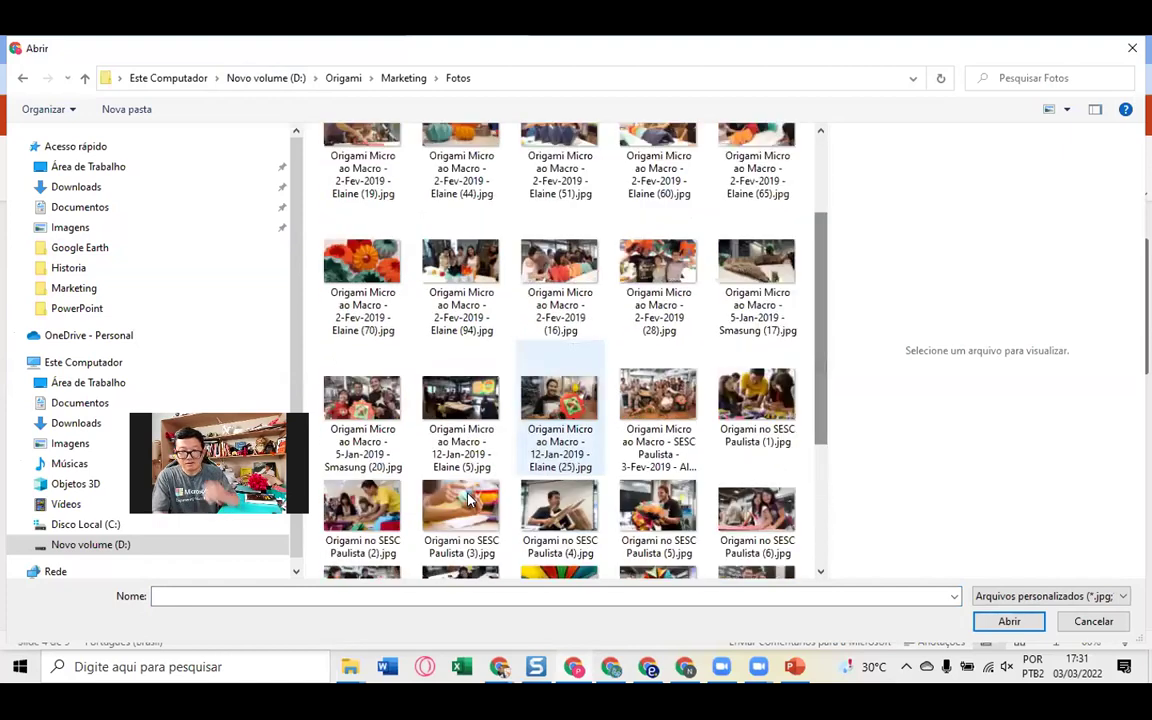
{"action": "left_click", "coordinate": [468, 500]}
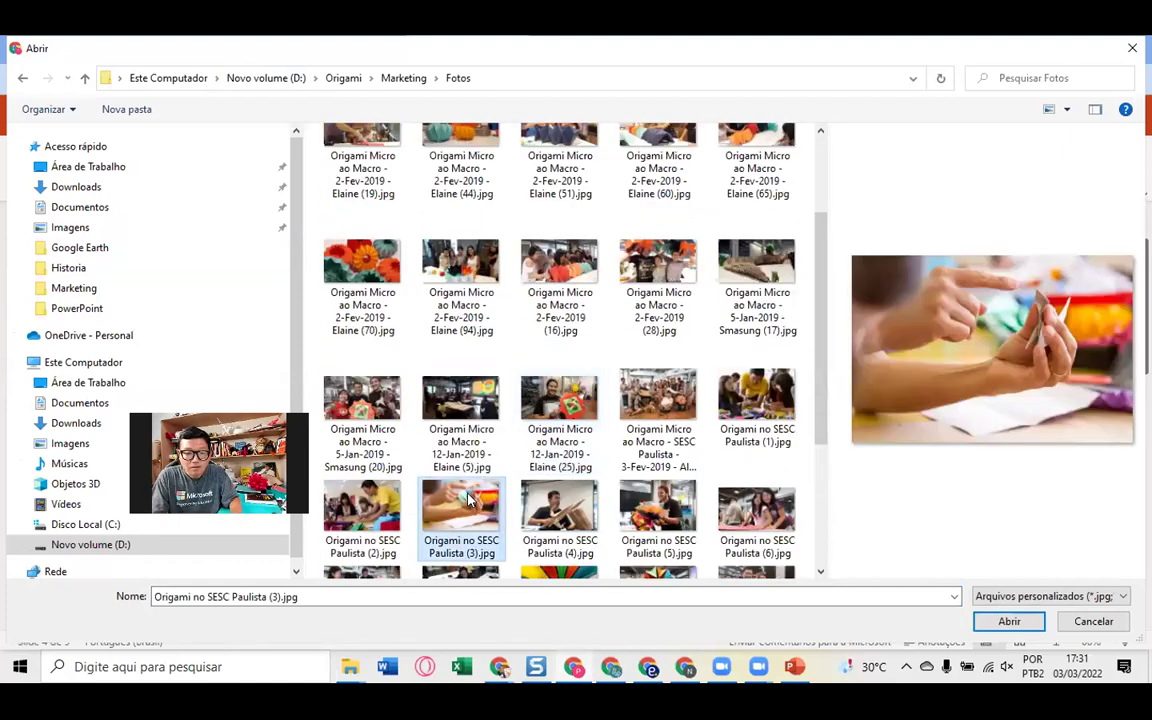
{"action": "left_click", "coordinate": [1009, 622]}
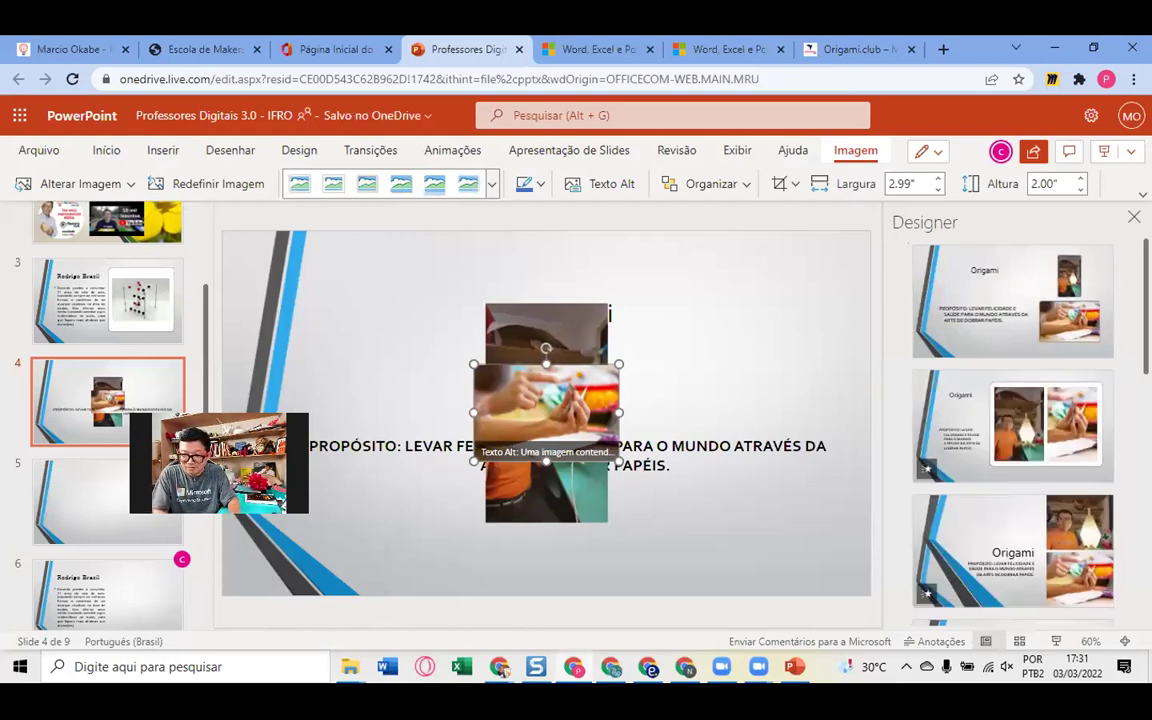
- Apply the first Designer layout suggestion to slide 4
{"action": "scroll", "coordinate": [1012, 420], "scroll_direction": "down", "scroll_amount": 1}
{"action": "scroll", "coordinate": [1012, 420], "scroll_direction": "down", "scroll_amount": 2}
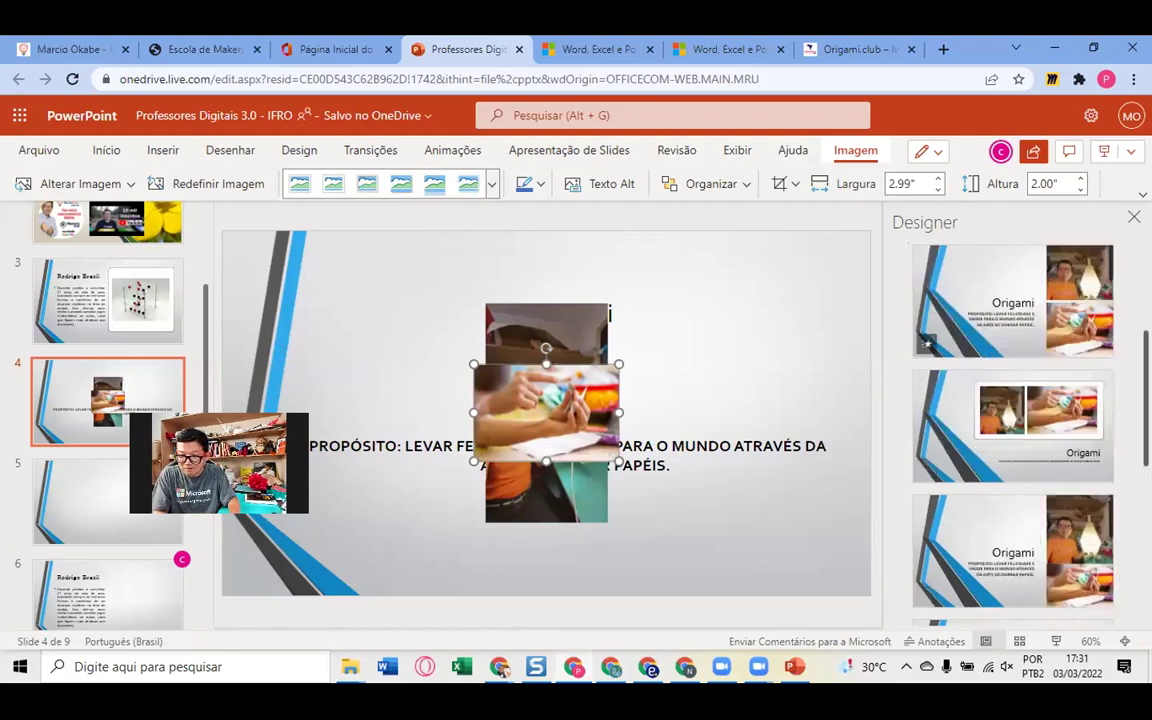
{"action": "scroll", "coordinate": [1012, 420], "scroll_direction": "down", "scroll_amount": 2}
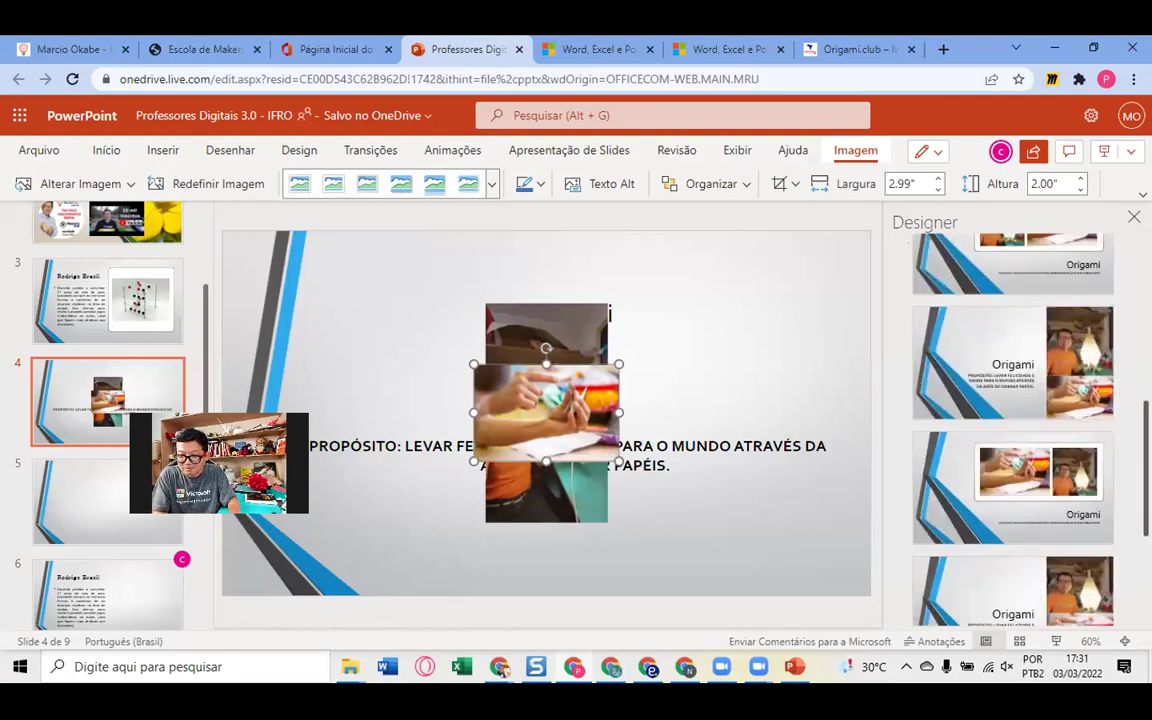
{"action": "scroll", "coordinate": [1012, 420], "scroll_direction": "down", "scroll_amount": 3}
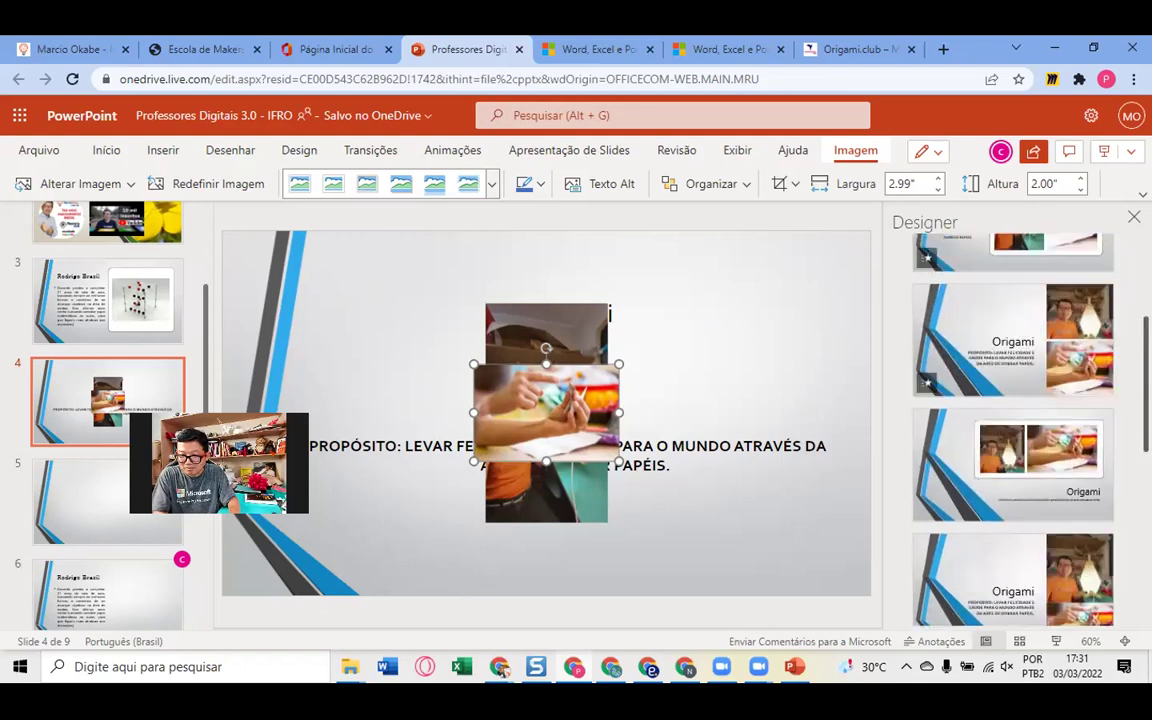
{"action": "scroll", "coordinate": [1012, 420], "scroll_direction": "down", "scroll_amount": 1}
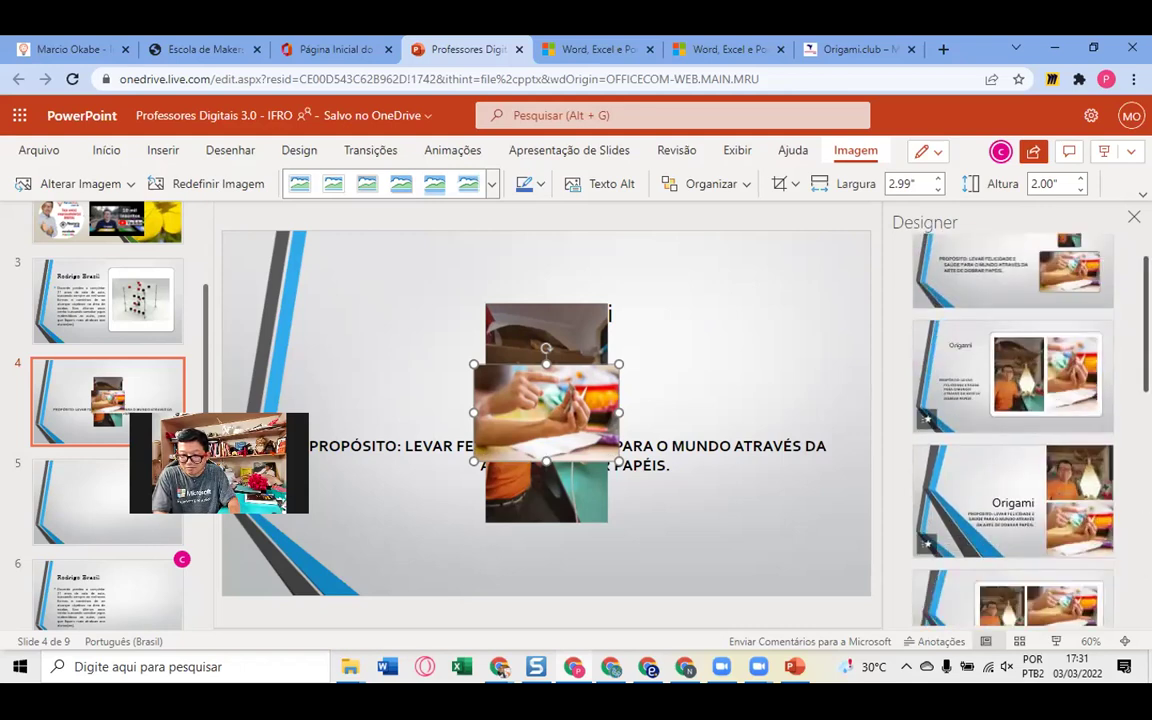
{"action": "scroll", "coordinate": [1012, 420], "scroll_direction": "down", "scroll_amount": 2}
{"action": "scroll", "coordinate": [1012, 420], "scroll_direction": "down", "scroll_amount": 1}
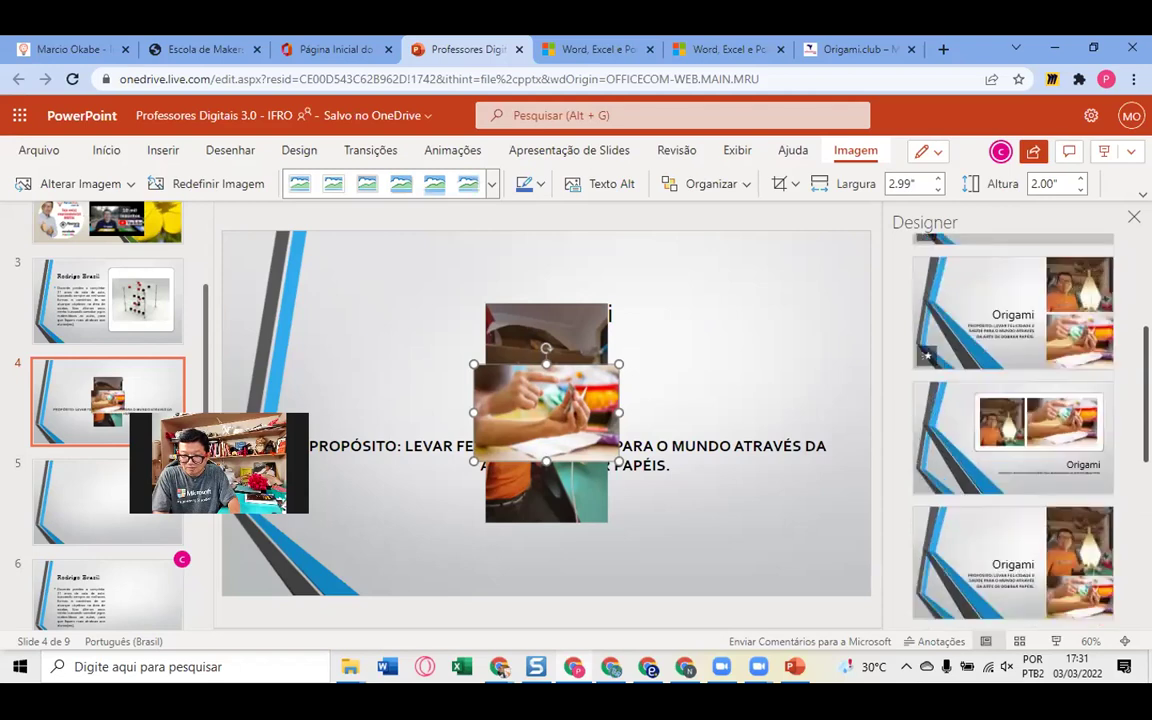
{"action": "left_click", "coordinate": [1063, 340]}
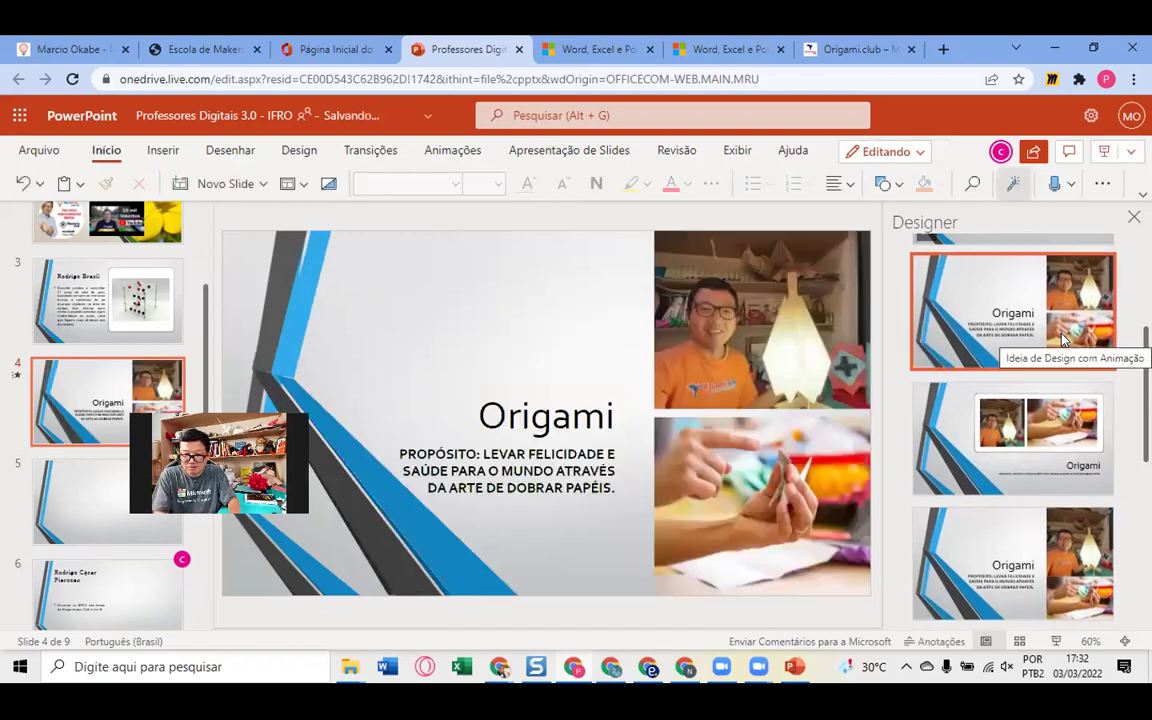
- Move the purpose text box up directly beneath the Origami title
{"action": "left_click", "coordinate": [549, 418]}
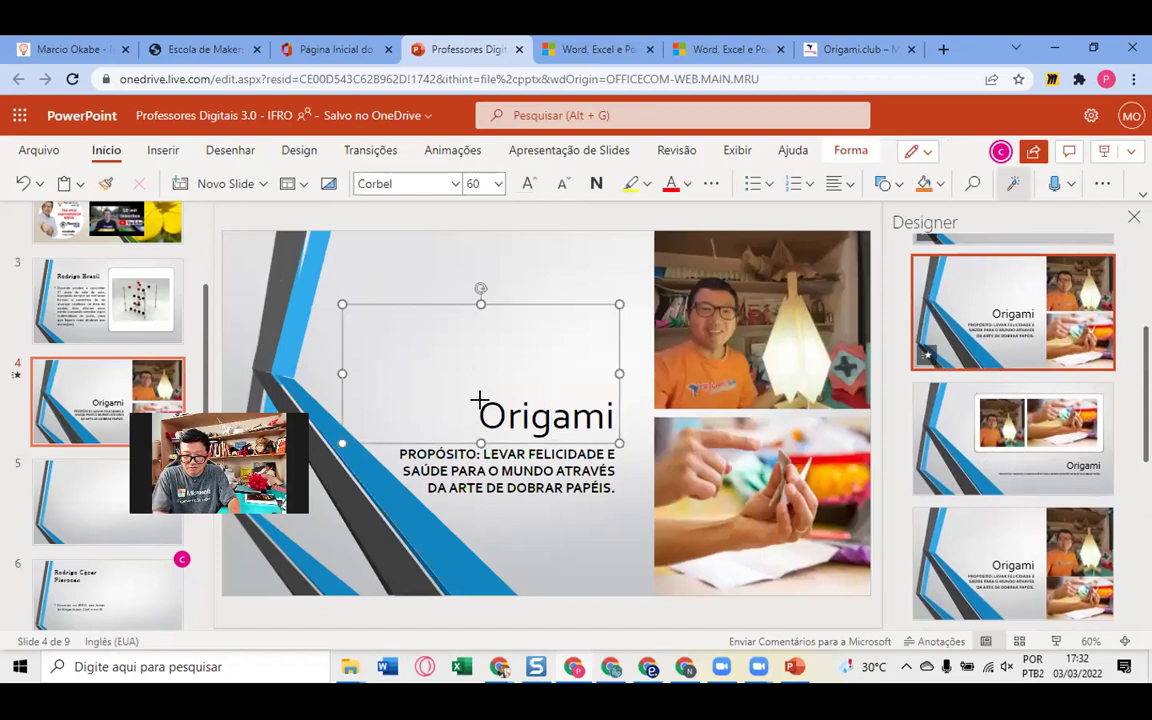
{"action": "left_click", "coordinate": [510, 449]}
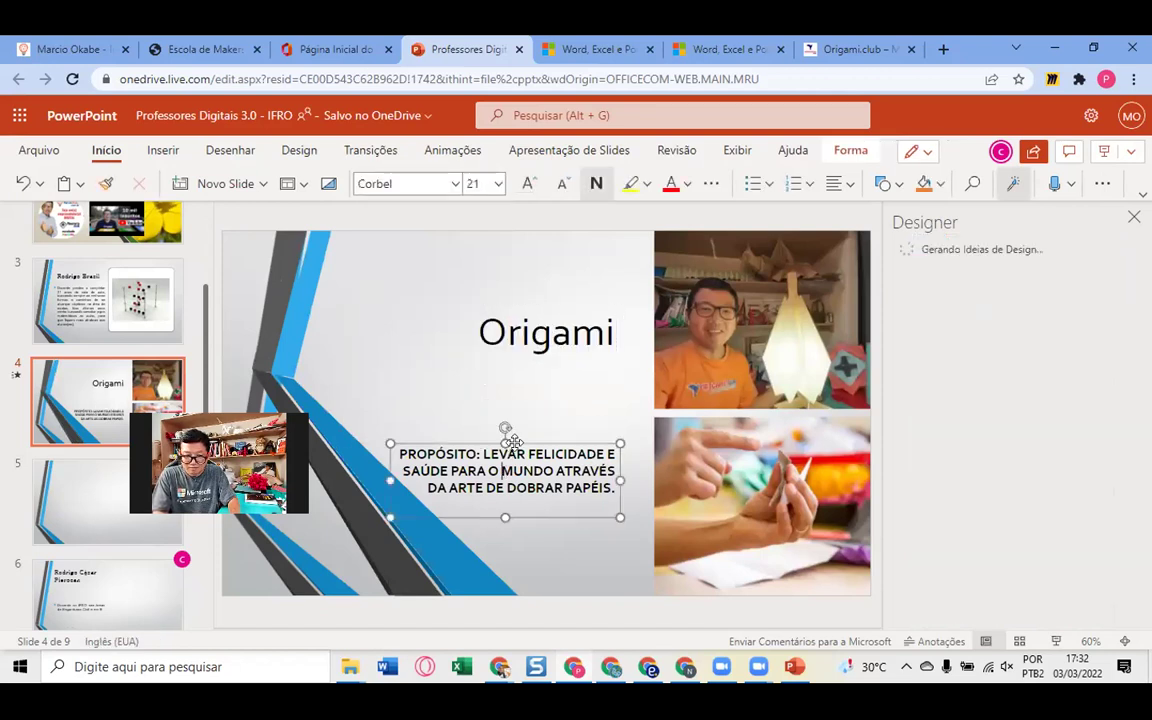
{"action": "left_click_drag", "start_coordinate": [512, 441], "coordinate": [512, 358]}
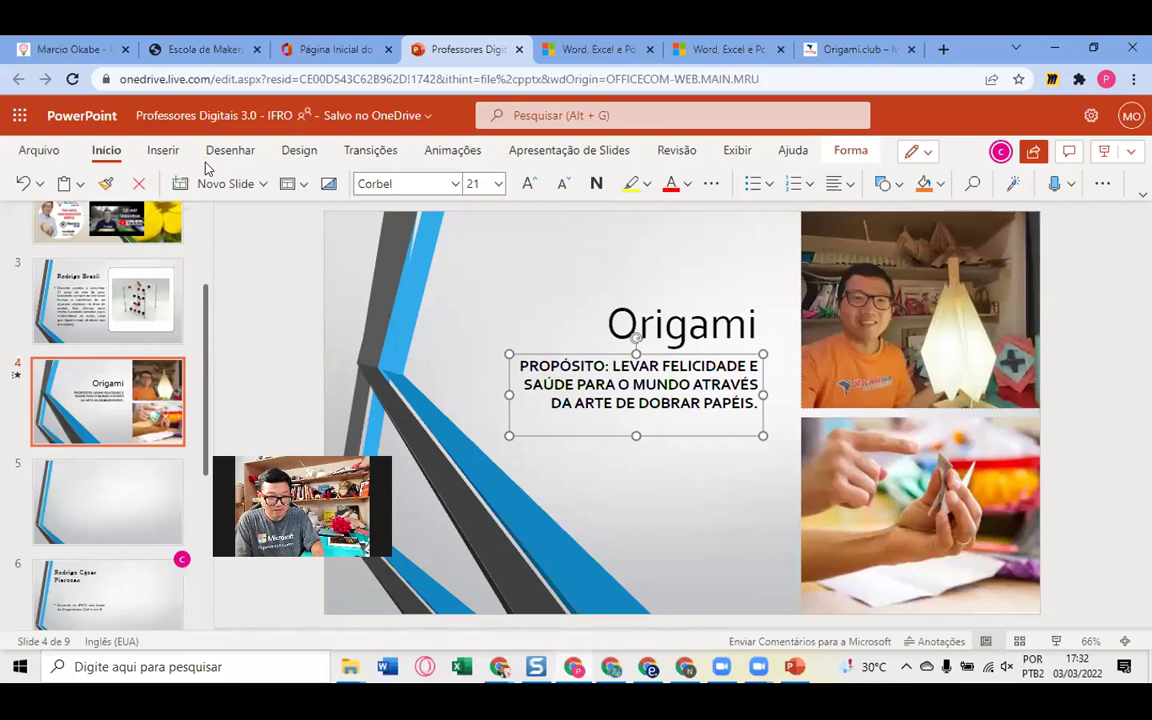
- Request Designer ideas, then go to slide 6, the lecturer profile, and bring up the window switcher
{"action": "left_click", "coordinate": [302, 152]}
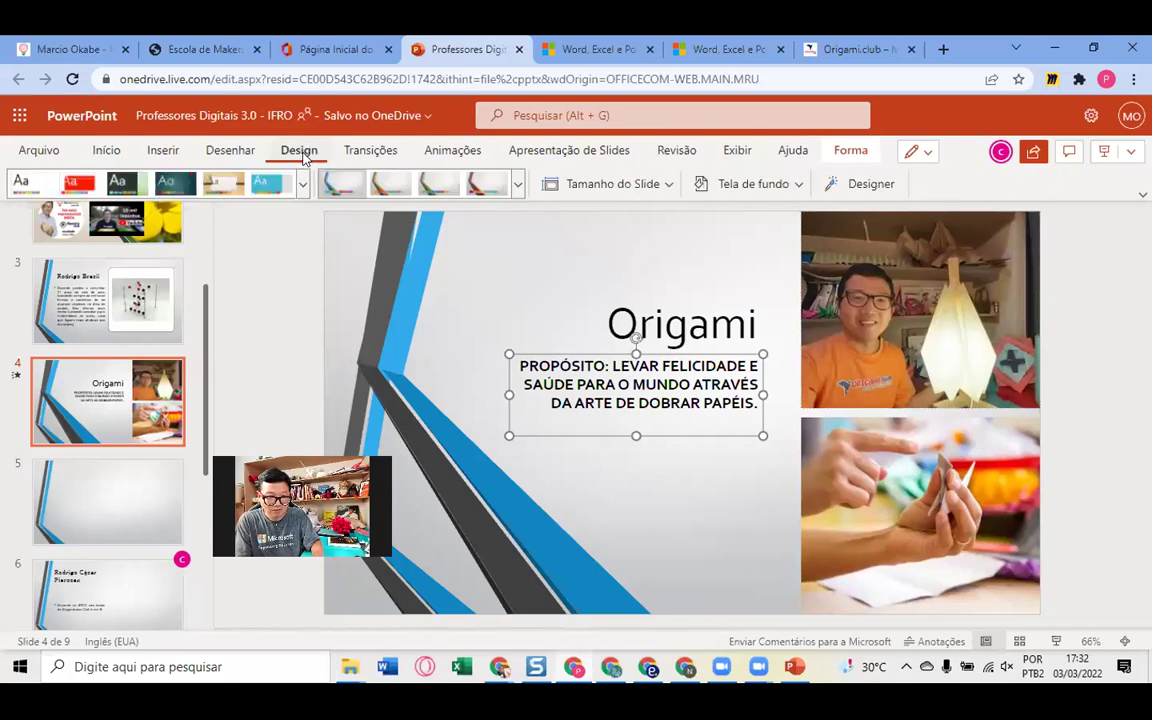
{"action": "left_click", "coordinate": [869, 185]}
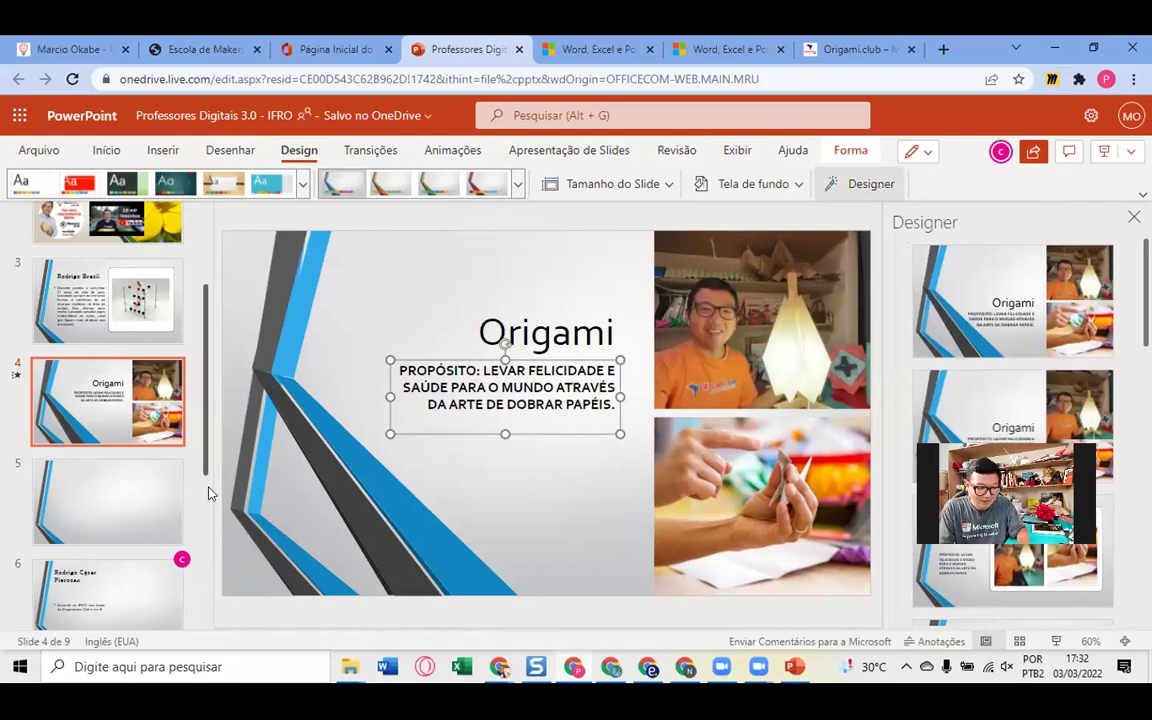
{"action": "scroll", "coordinate": [189, 460], "scroll_direction": "down", "scroll_amount": 3}
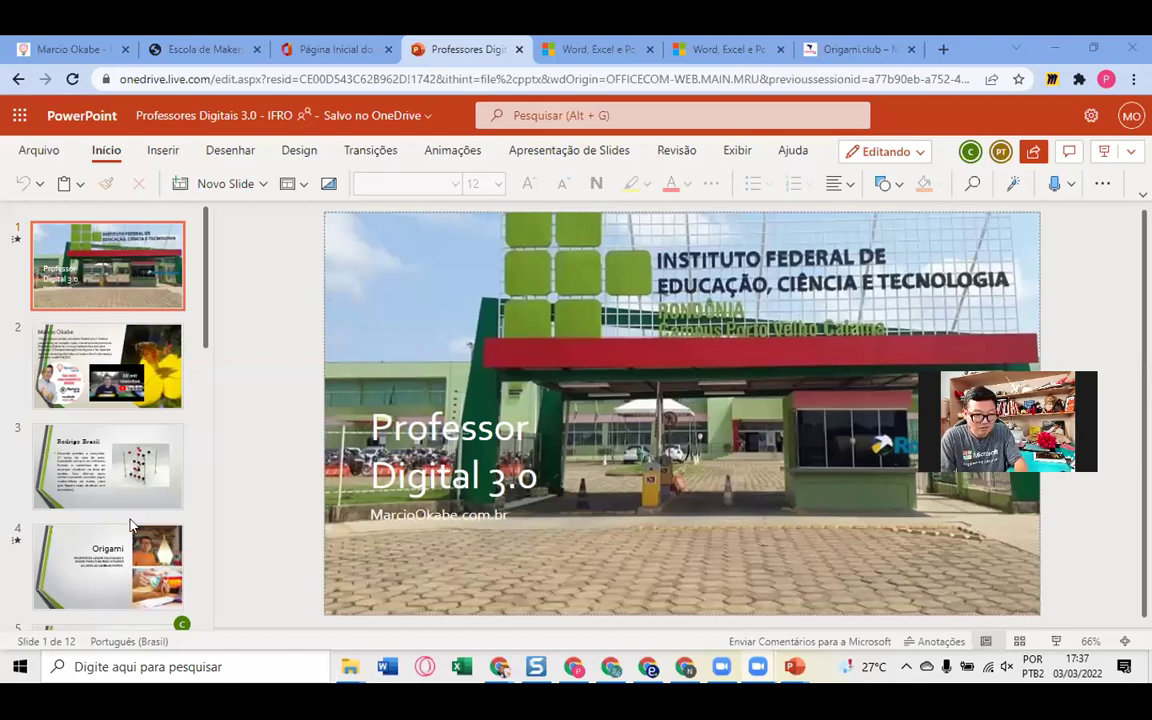
{"action": "scroll", "coordinate": [125, 540], "scroll_direction": "down", "scroll_amount": 2}
{"action": "left_click", "coordinate": [127, 570]}
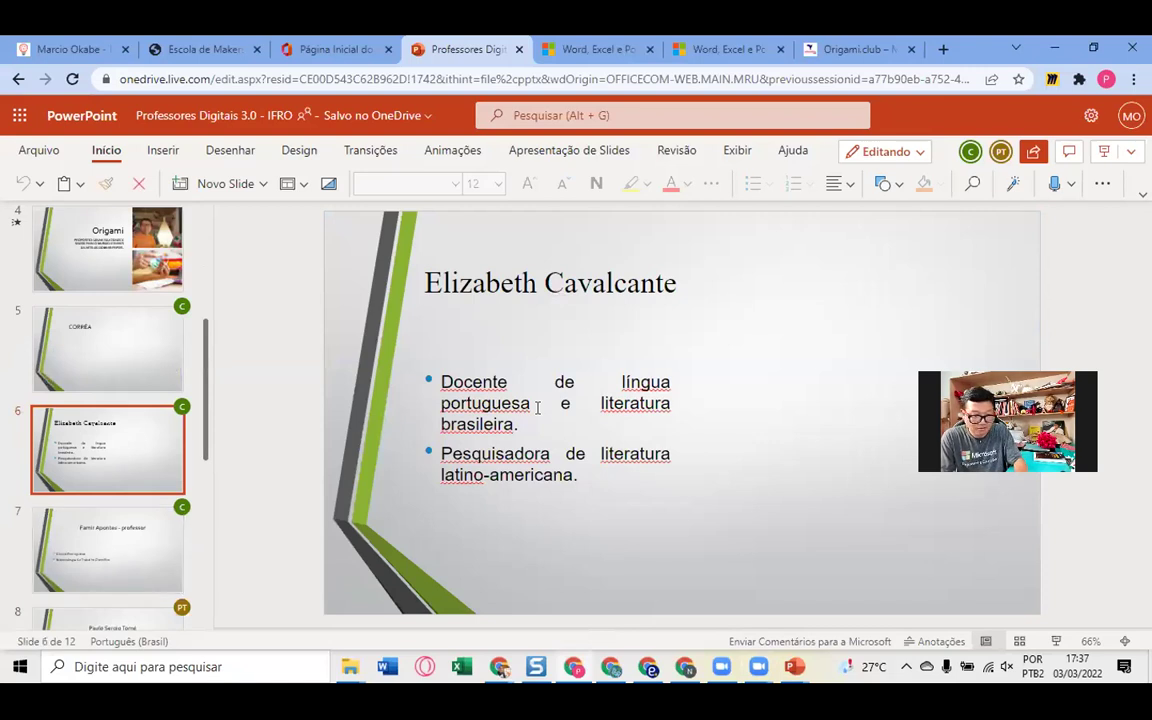
{"action": "key", "text": "alt+Tab"}
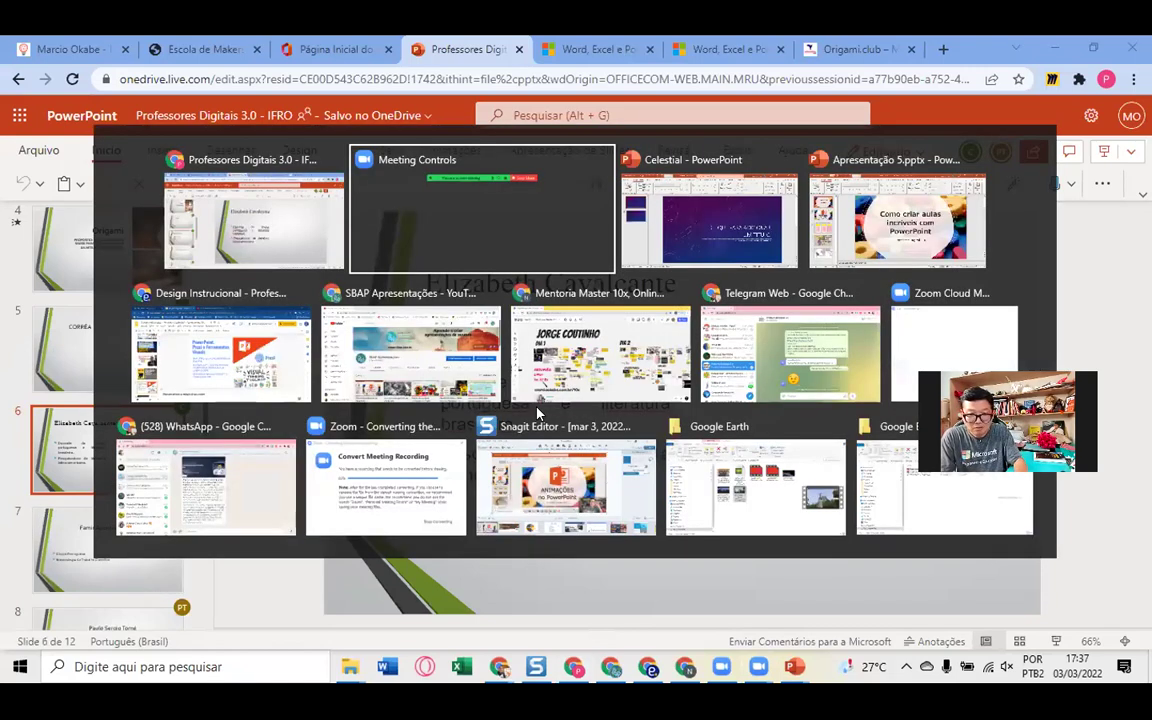
- Create a new desktop presentation from the Futuro Progressivo template
{"action": "key", "text": "alt+Tab"}
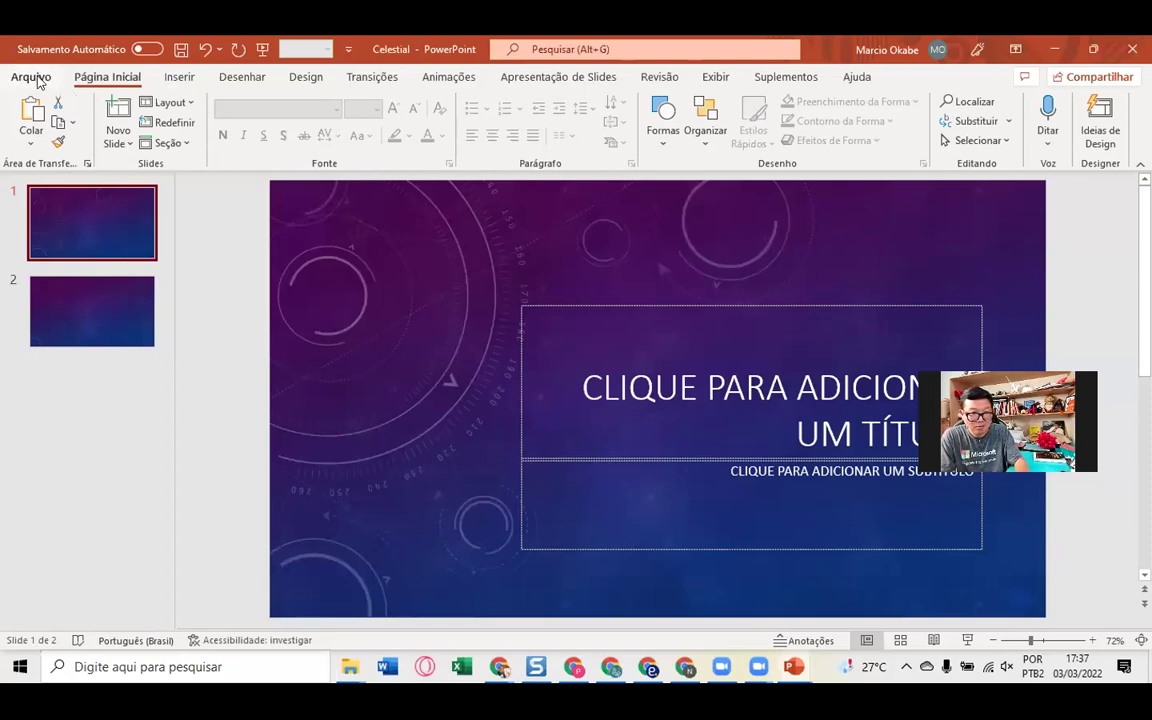
{"action": "left_click", "coordinate": [38, 82]}
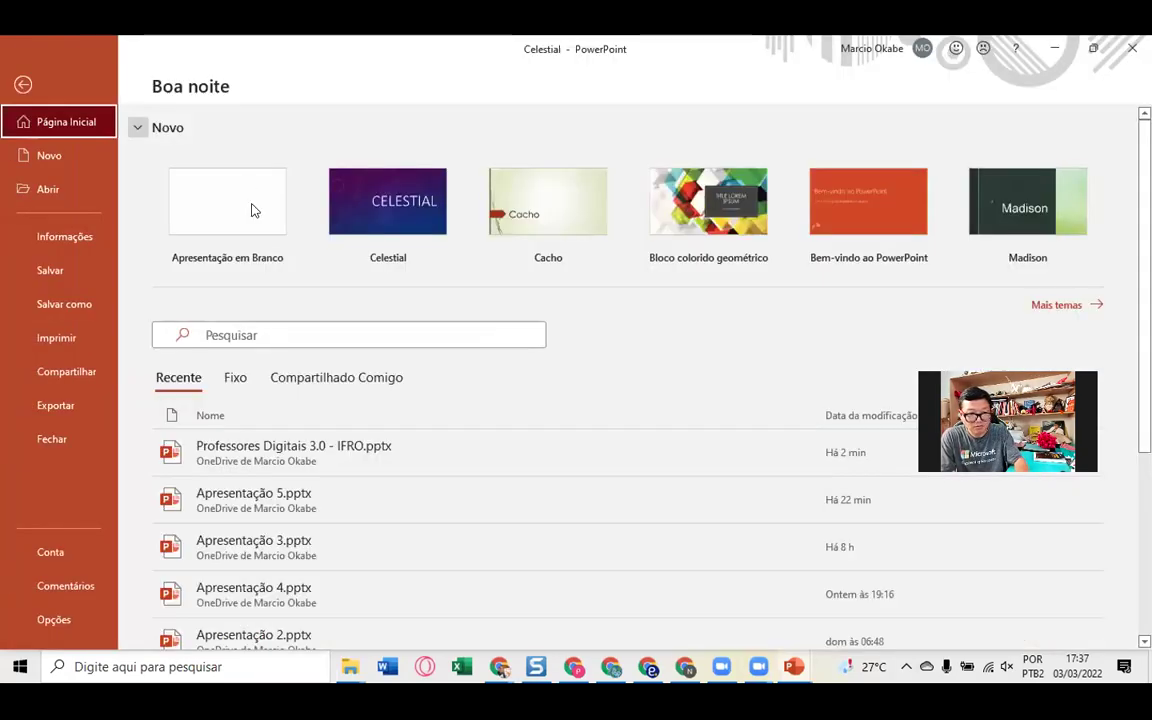
{"action": "left_click", "coordinate": [1055, 305]}
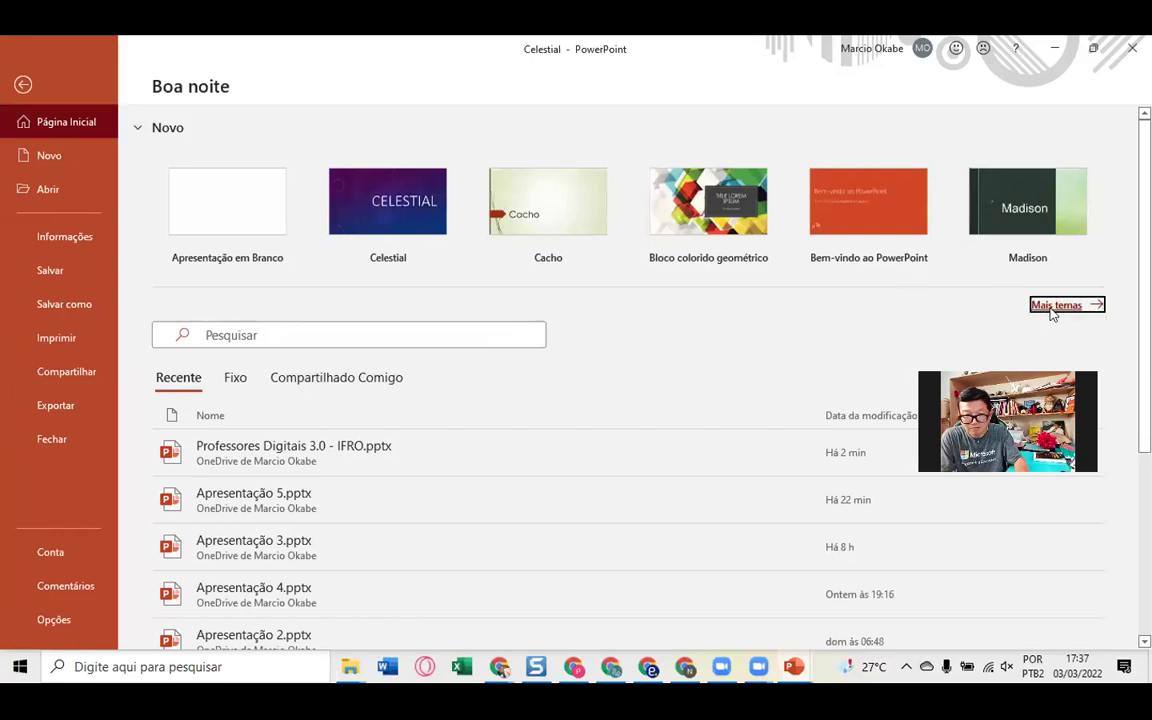
{"action": "scroll", "coordinate": [427, 535], "scroll_direction": "down", "scroll_amount": 3}
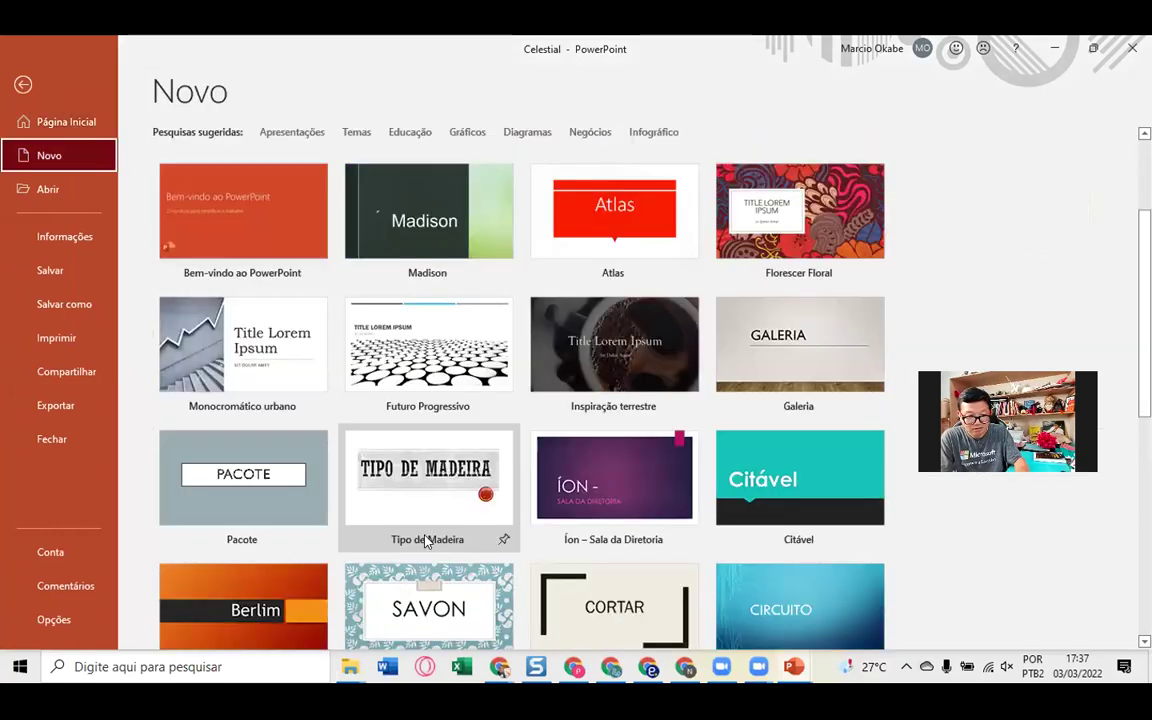
{"action": "scroll", "coordinate": [425, 541], "scroll_direction": "down", "scroll_amount": 1}
{"action": "scroll", "coordinate": [430, 500], "scroll_direction": "down", "scroll_amount": 2}
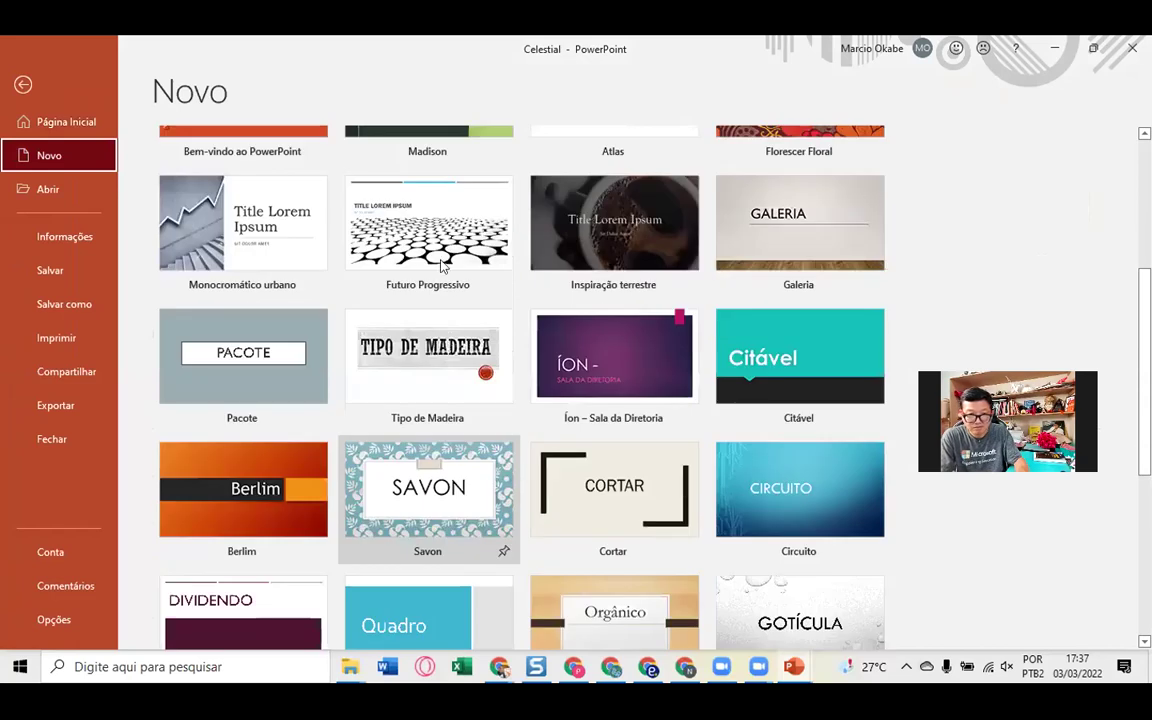
{"action": "left_click", "coordinate": [440, 262]}
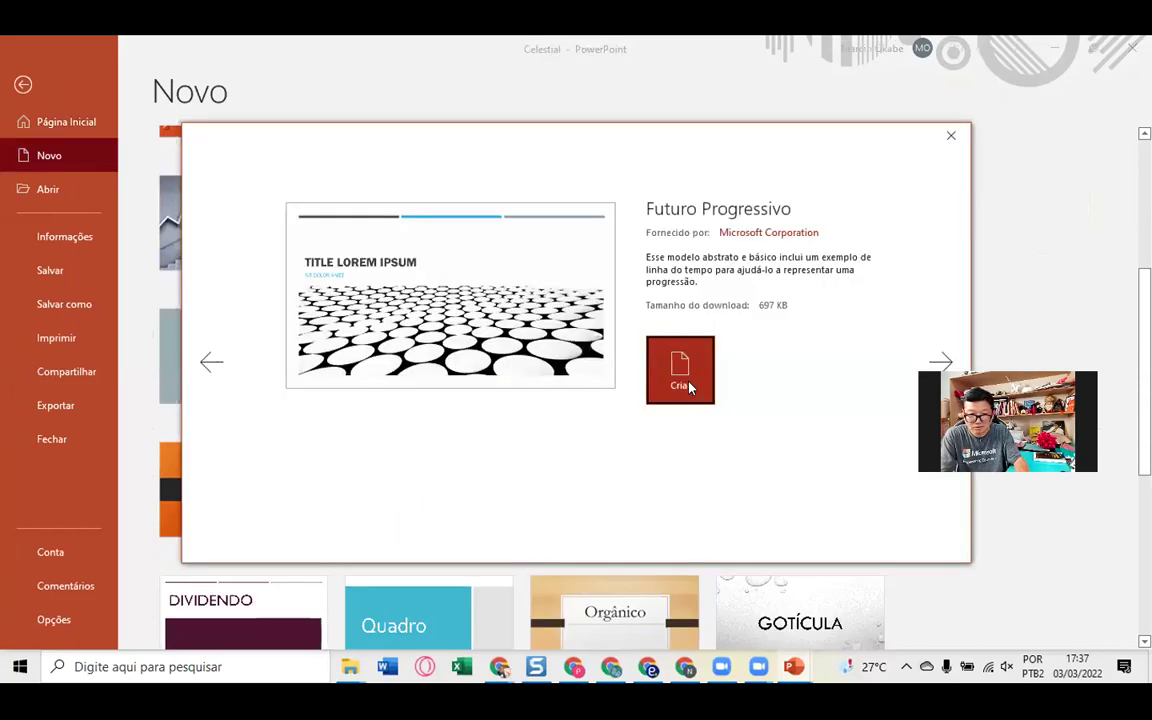
{"action": "left_click", "coordinate": [688, 386]}
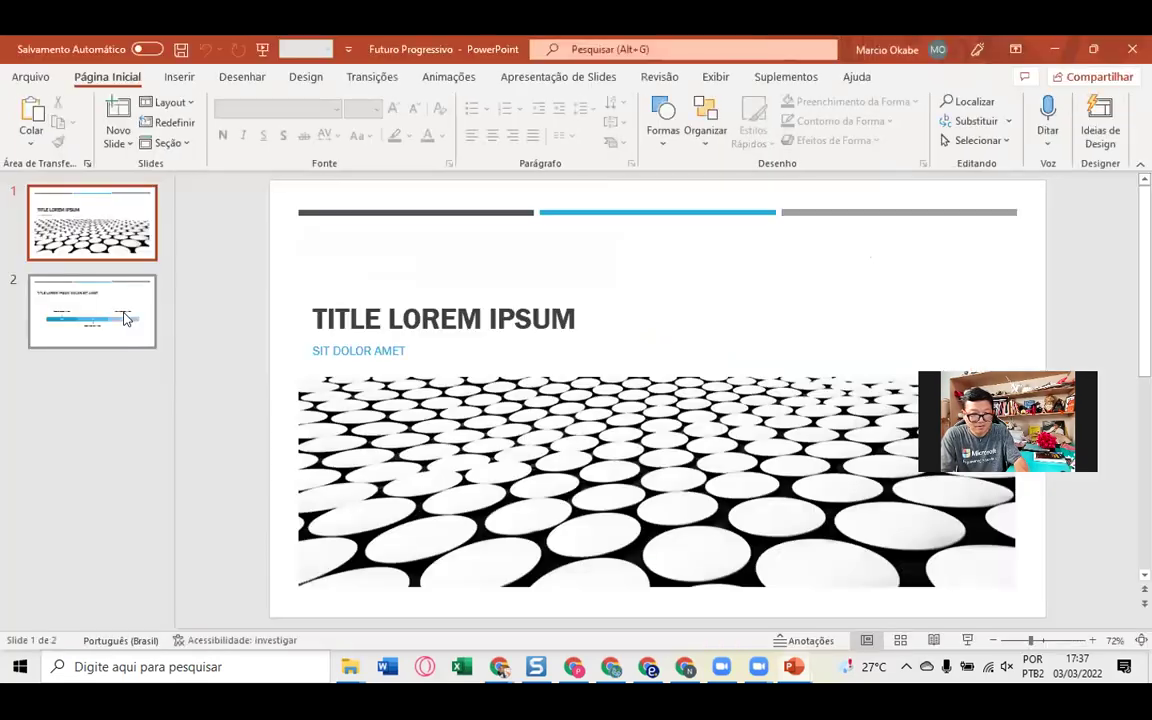
- Add a Título e Conteúdo slide after the timeline slide
{"action": "left_click", "coordinate": [122, 308]}
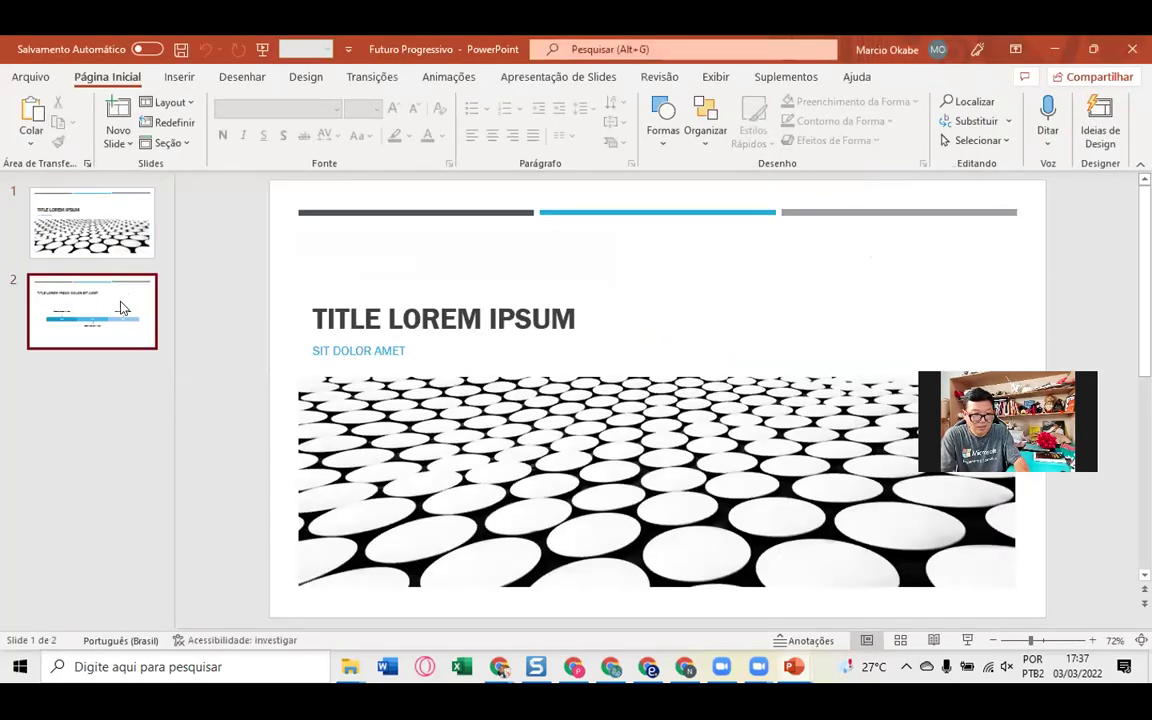
{"action": "left_click", "coordinate": [119, 146]}
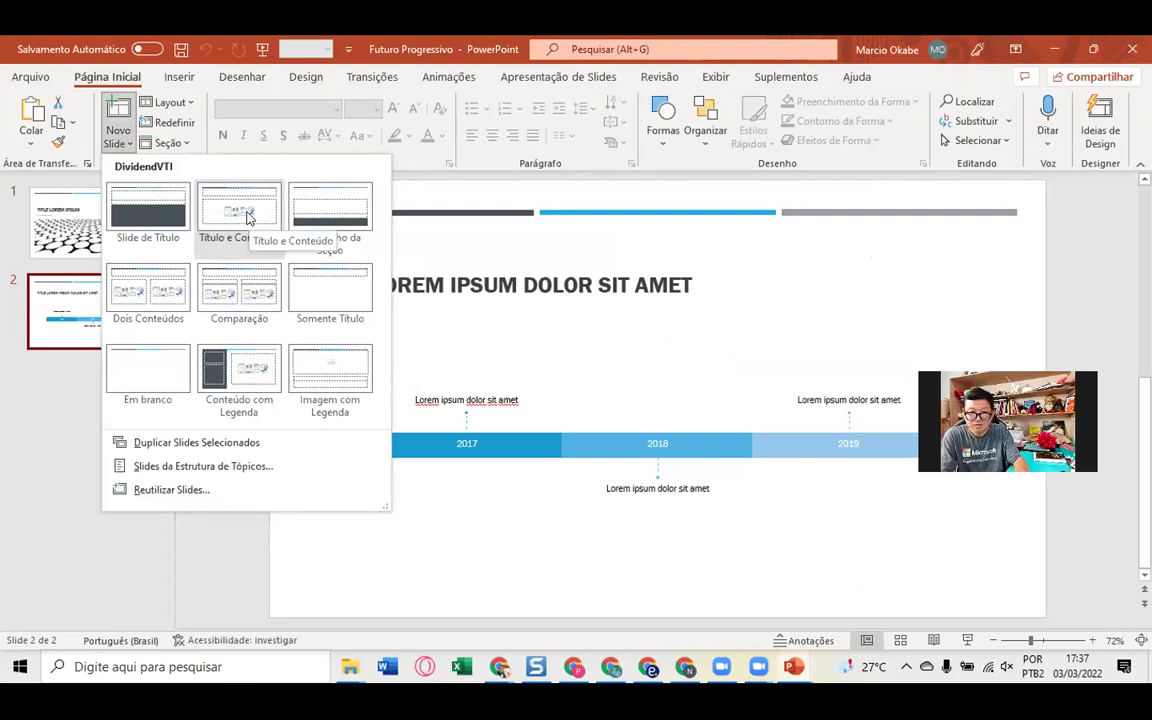
{"action": "left_click", "coordinate": [249, 217]}
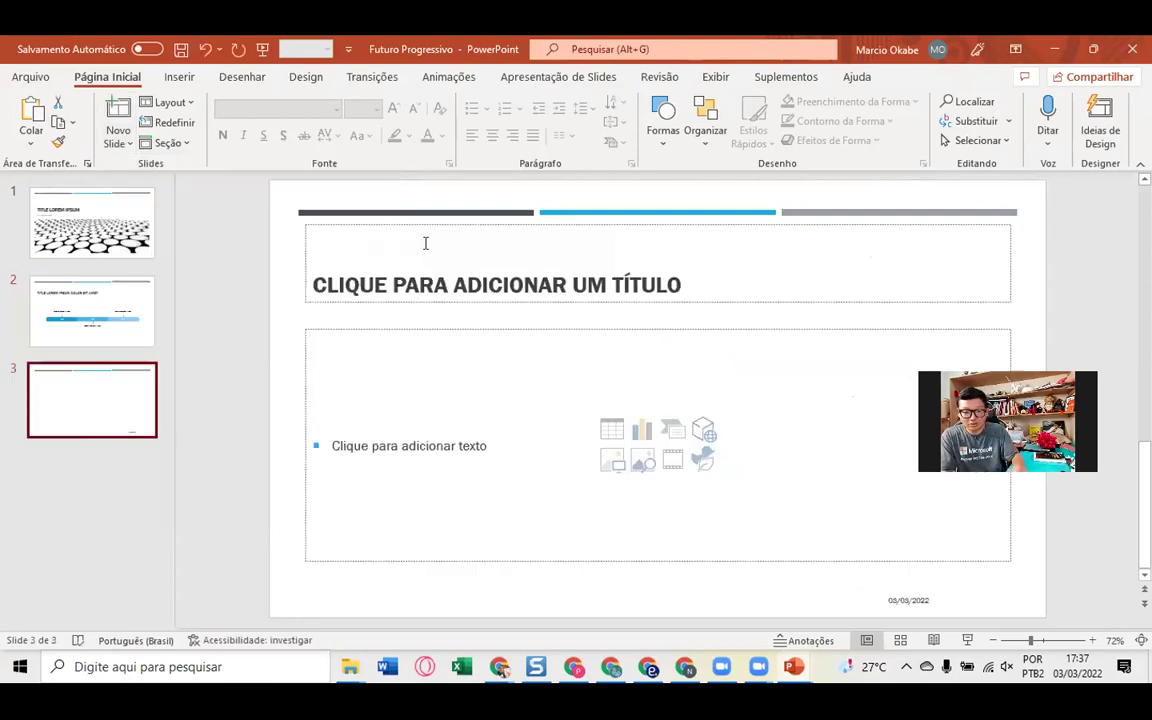
- Title the new slide with the presenter's name and add the unbulleted line 'Coloca sua apresentação pessoal'
{"action": "left_click", "coordinate": [459, 271]}
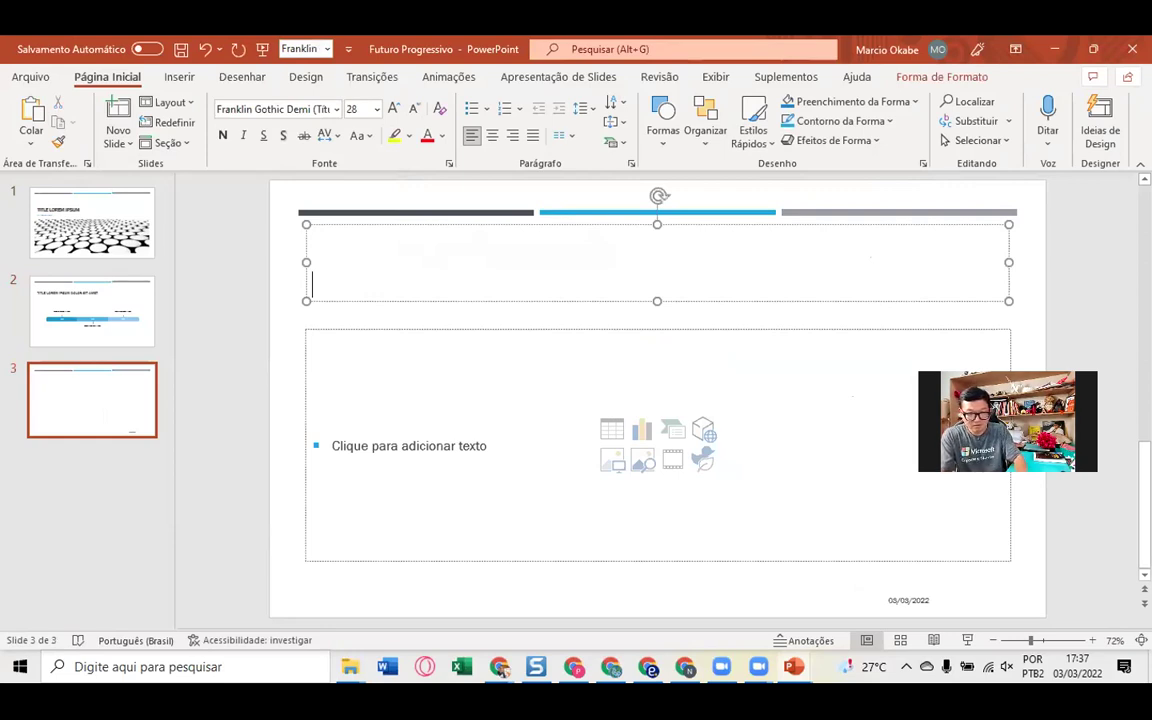
{"action": "type", "text": "MARCIO OKABE"}
{"action": "left_click", "coordinate": [398, 443]}
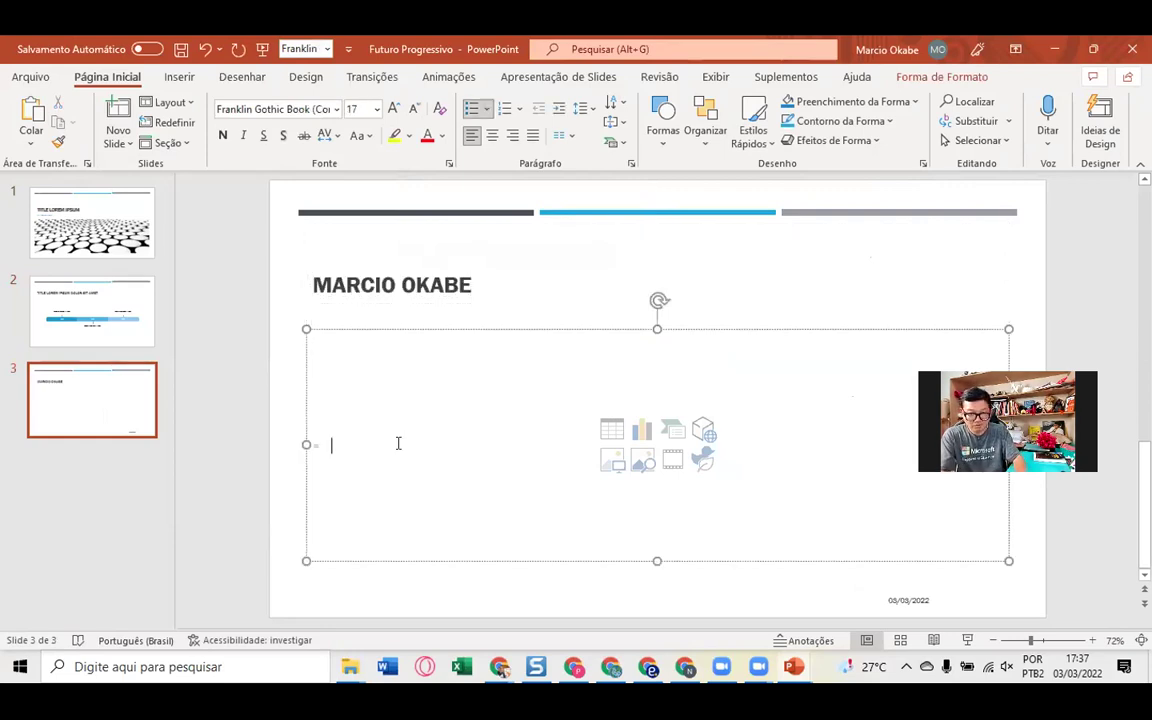
{"action": "key", "text": "BackSpace"}
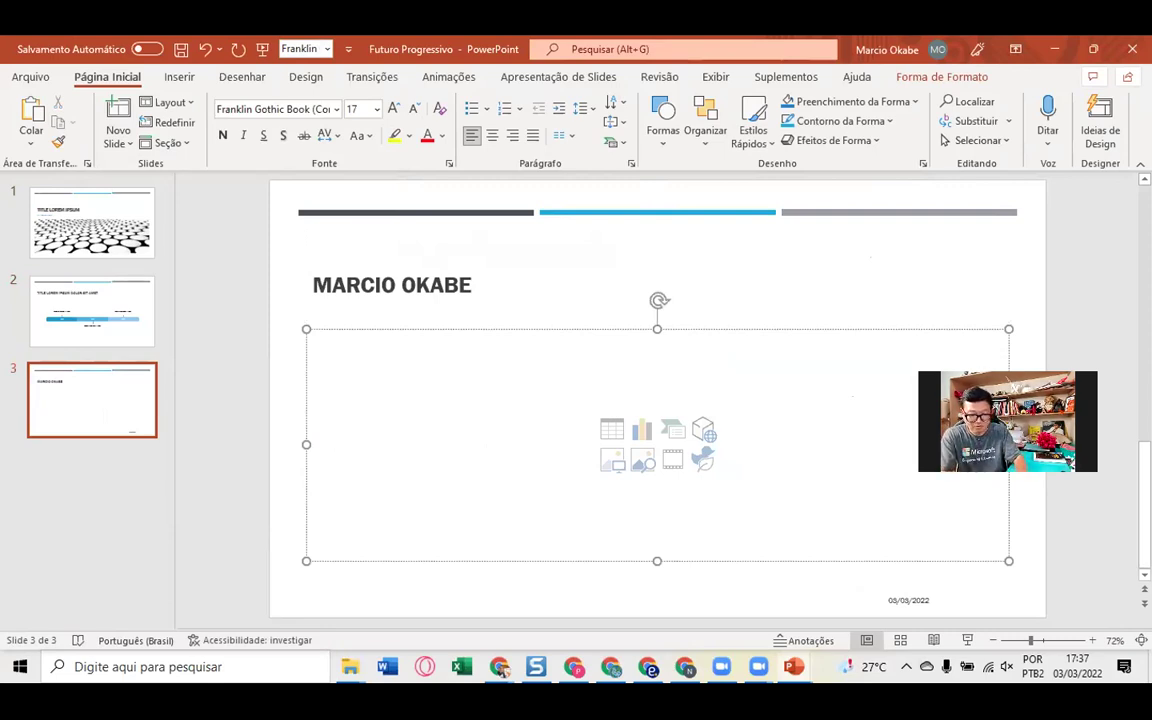
{"action": "type", "text": "Coloca sua"}
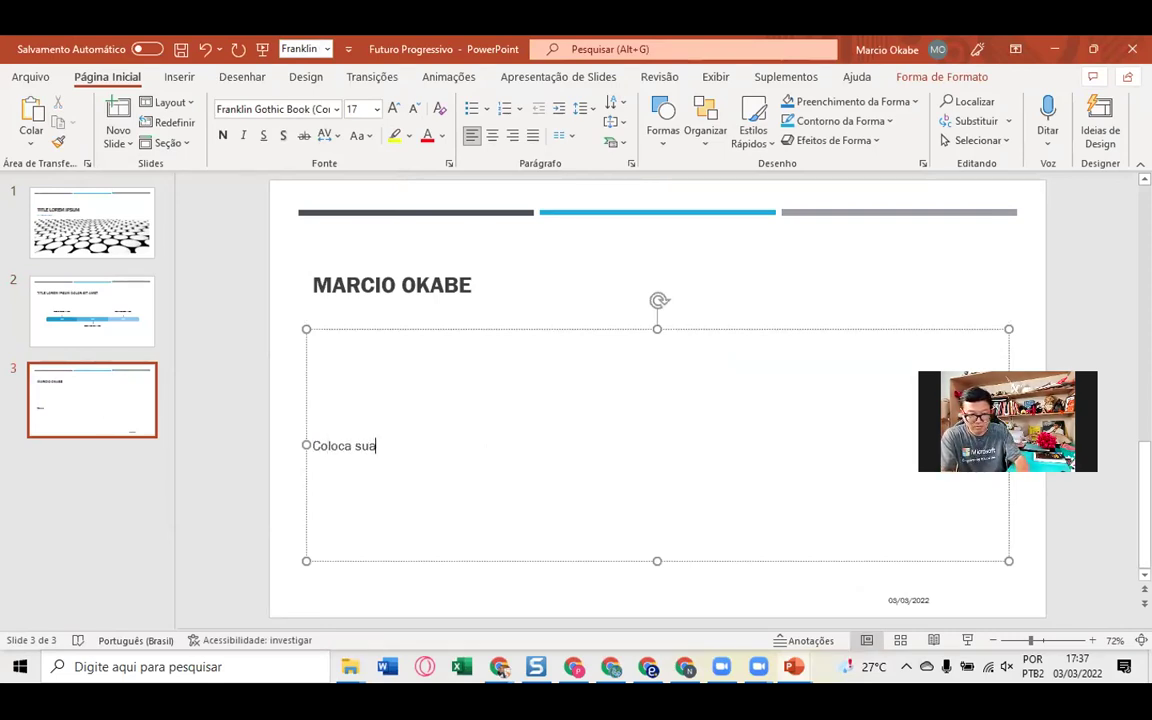
{"action": "type", "text": " aprese"}
{"action": "type", "text": "ntação "}
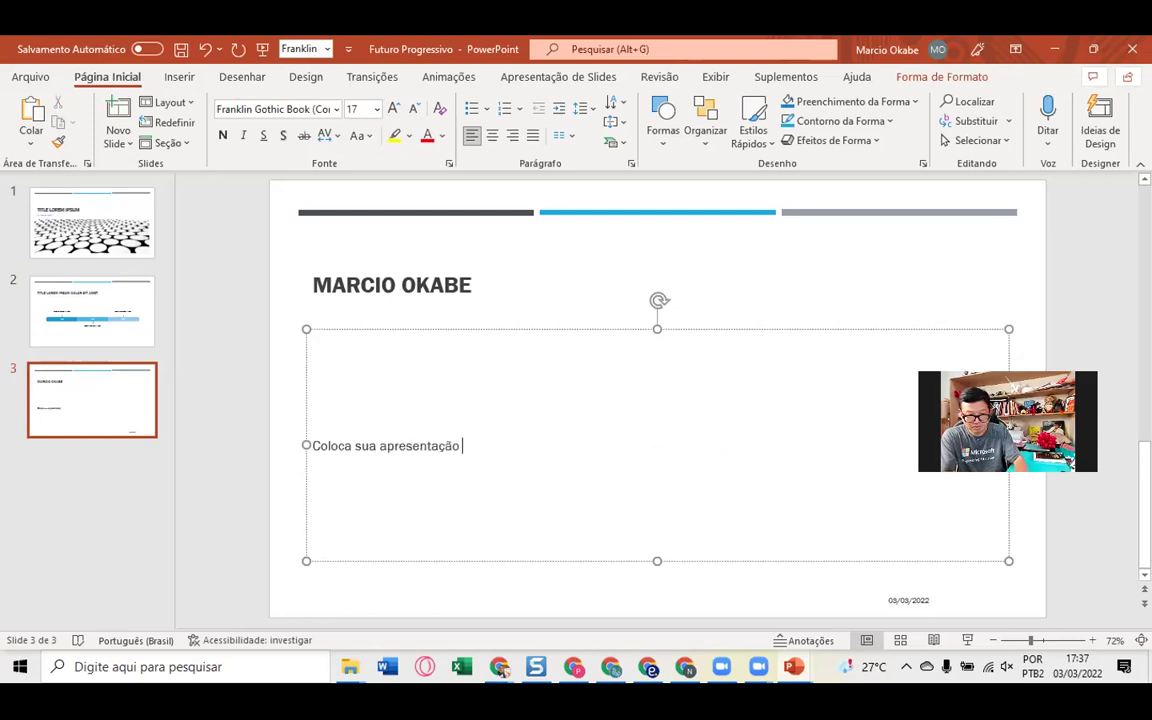
{"action": "type", "text": "pessoal"}
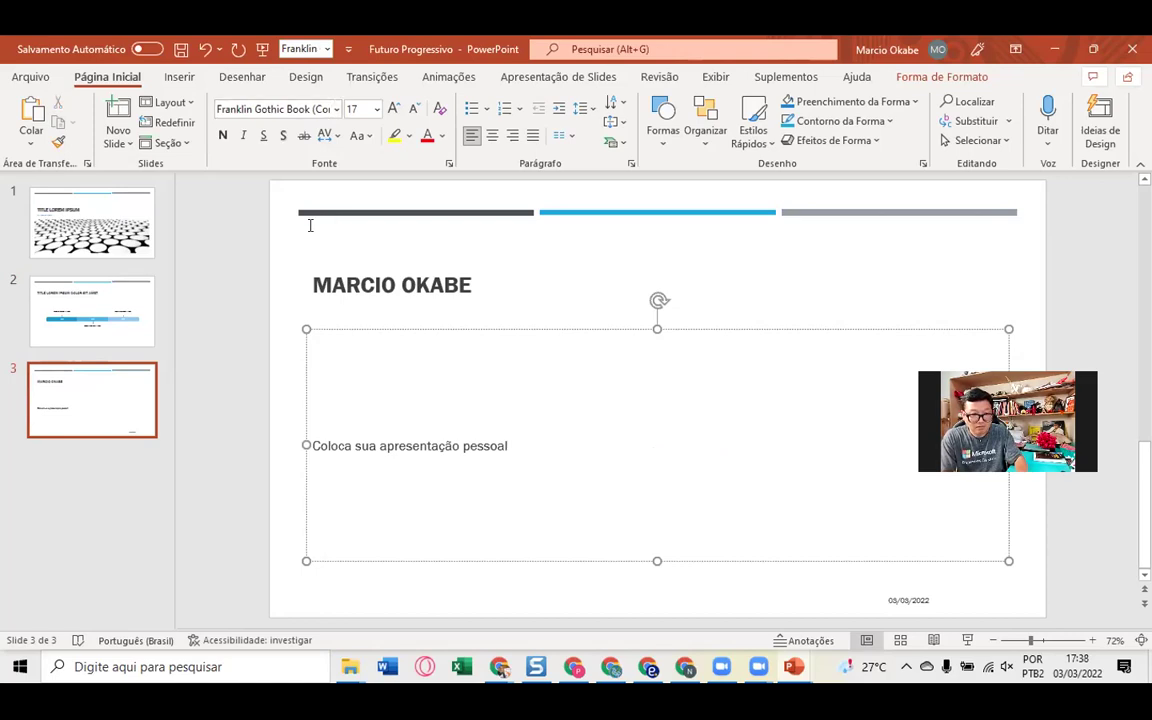
{"action": "key", "text": "ctrl+Return"}
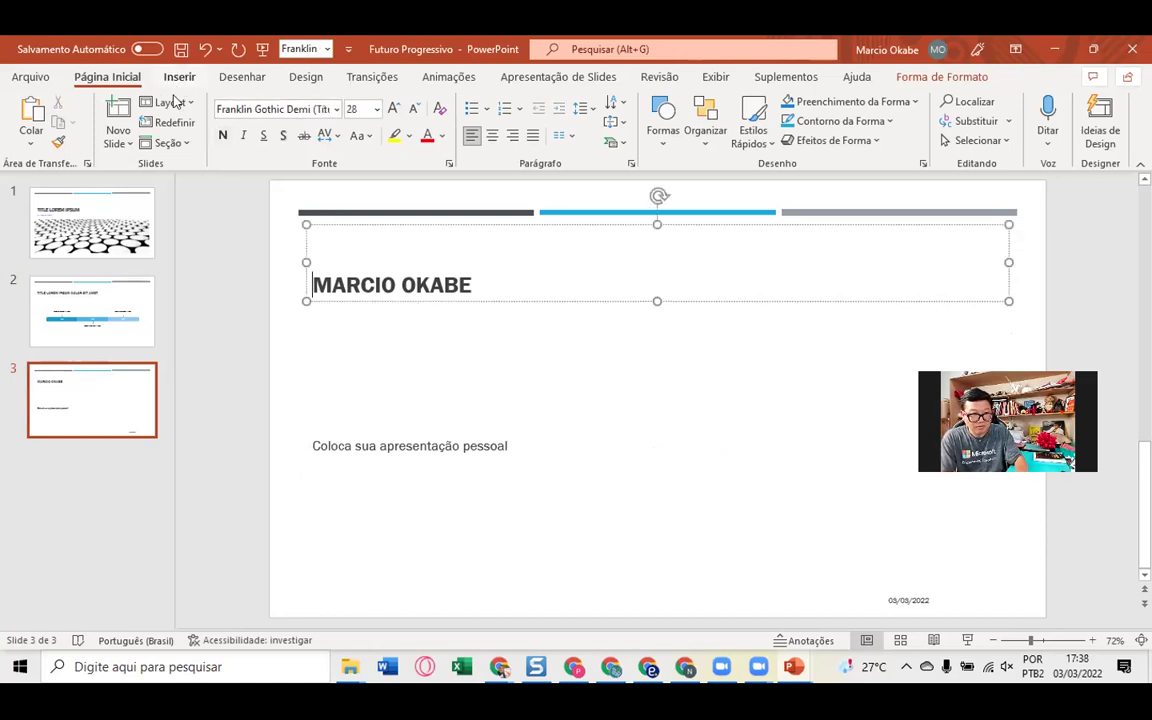
- Insert the dove-and-reaching-hands photo from the Imagens folder onto slide 3
{"action": "left_click", "coordinate": [178, 77]}
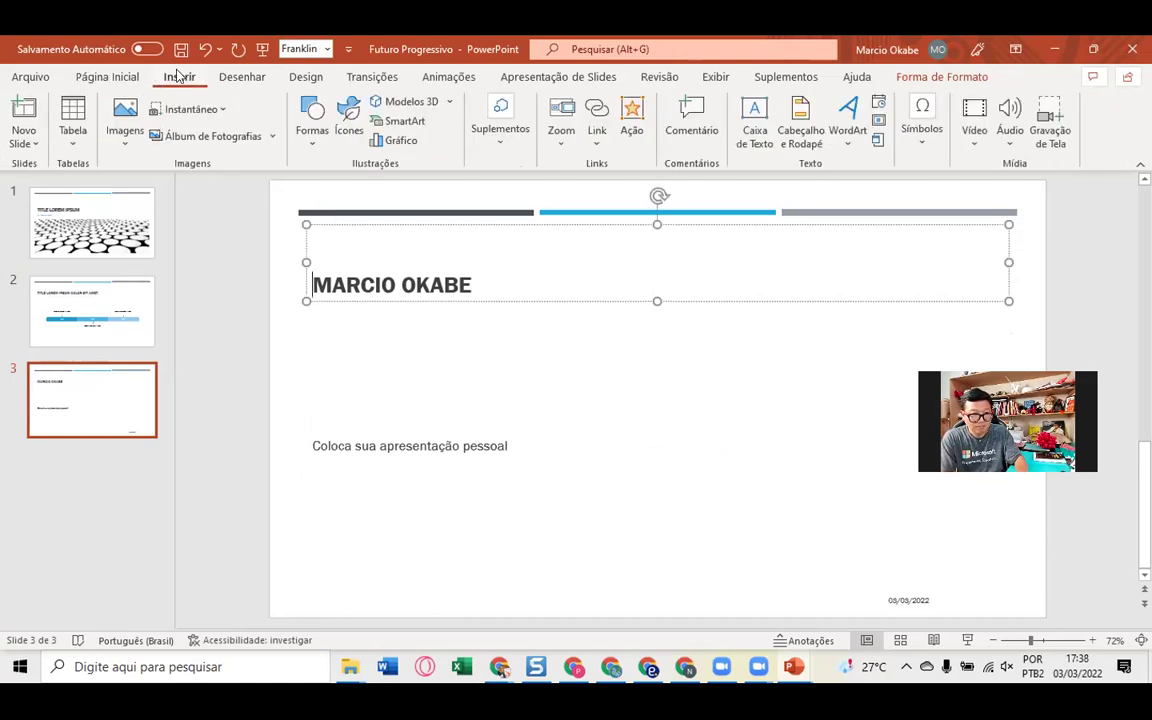
{"action": "left_click", "coordinate": [124, 118]}
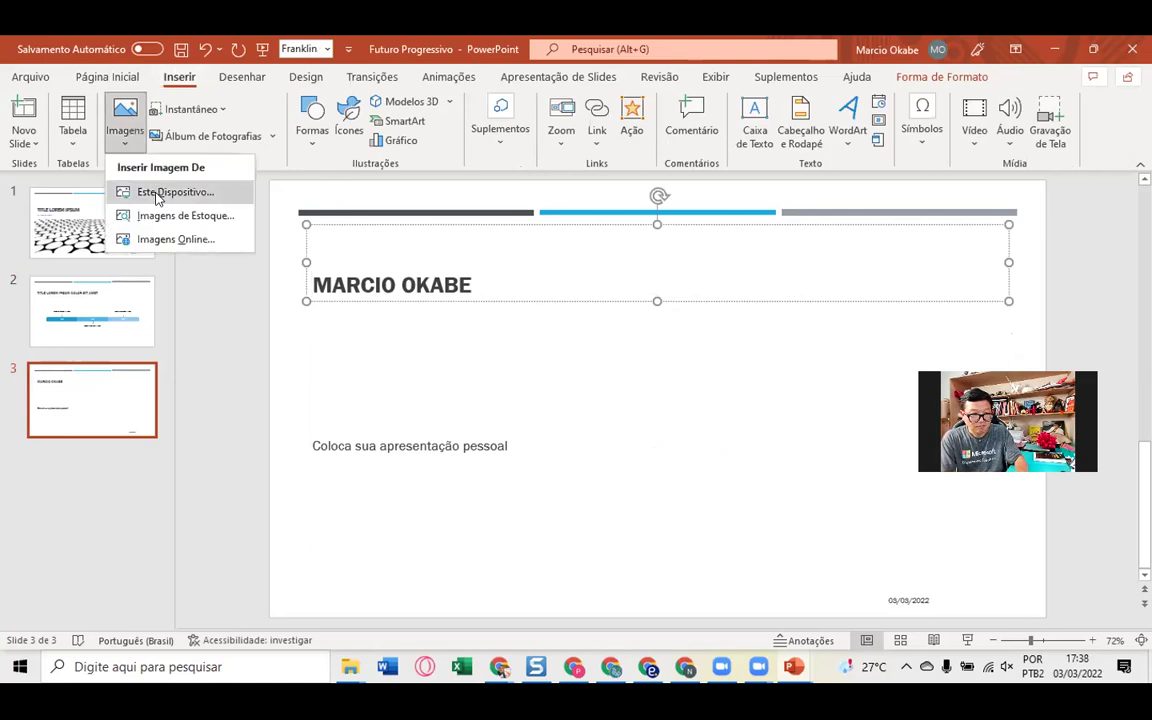
{"action": "left_click", "coordinate": [157, 197]}
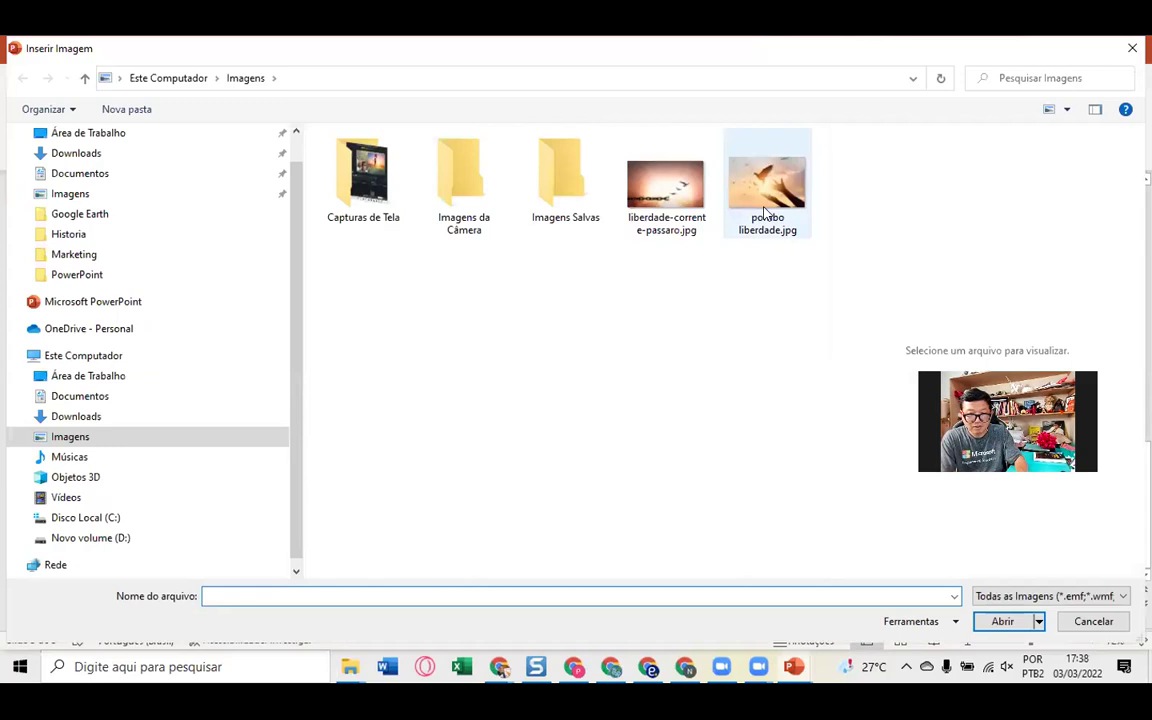
{"action": "double_click", "coordinate": [765, 212]}
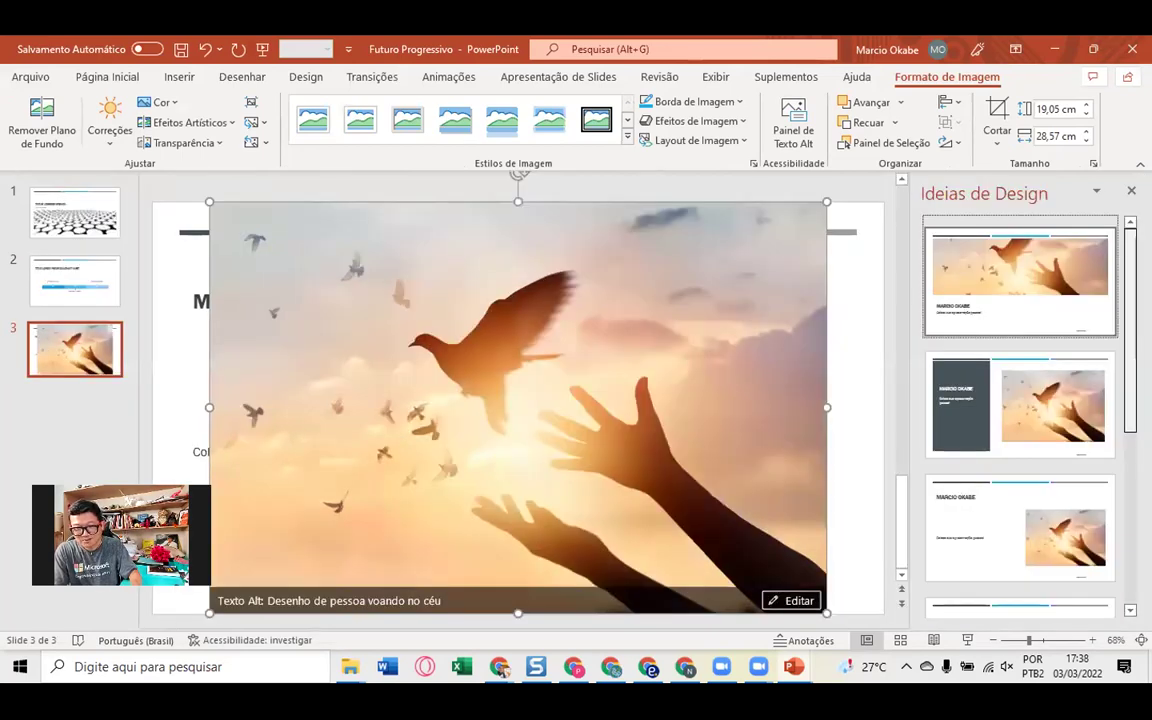
- Apply the dark-panel Design Idea to slide 3, then switch to the shared web deck
{"action": "scroll", "coordinate": [1019, 415], "scroll_direction": "down", "scroll_amount": 5}
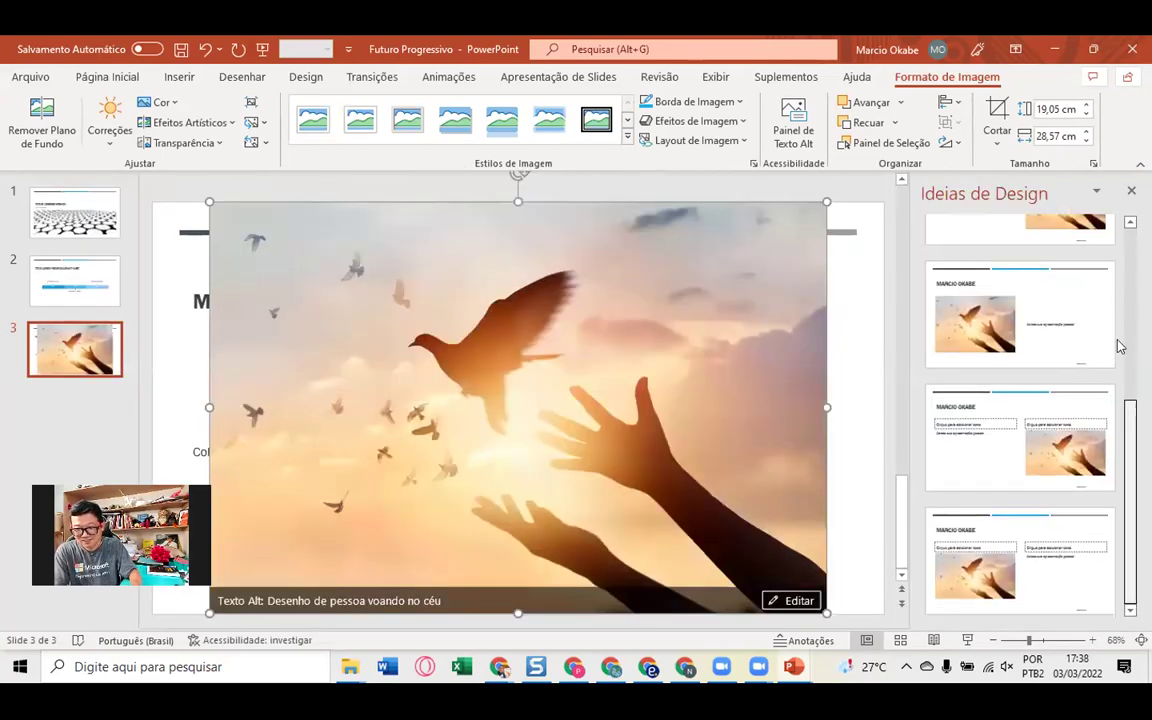
{"action": "scroll", "coordinate": [1116, 340], "scroll_direction": "up", "scroll_amount": 5}
{"action": "scroll", "coordinate": [1063, 388], "scroll_direction": "up", "scroll_amount": 1}
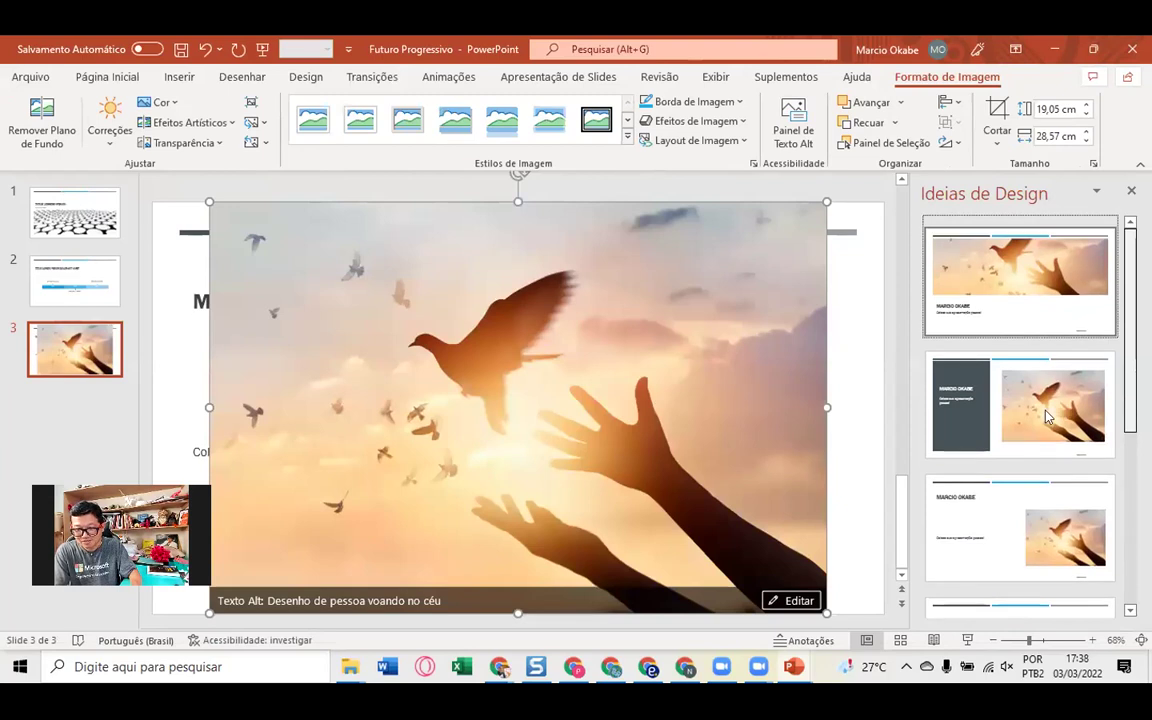
{"action": "left_click", "coordinate": [1048, 417]}
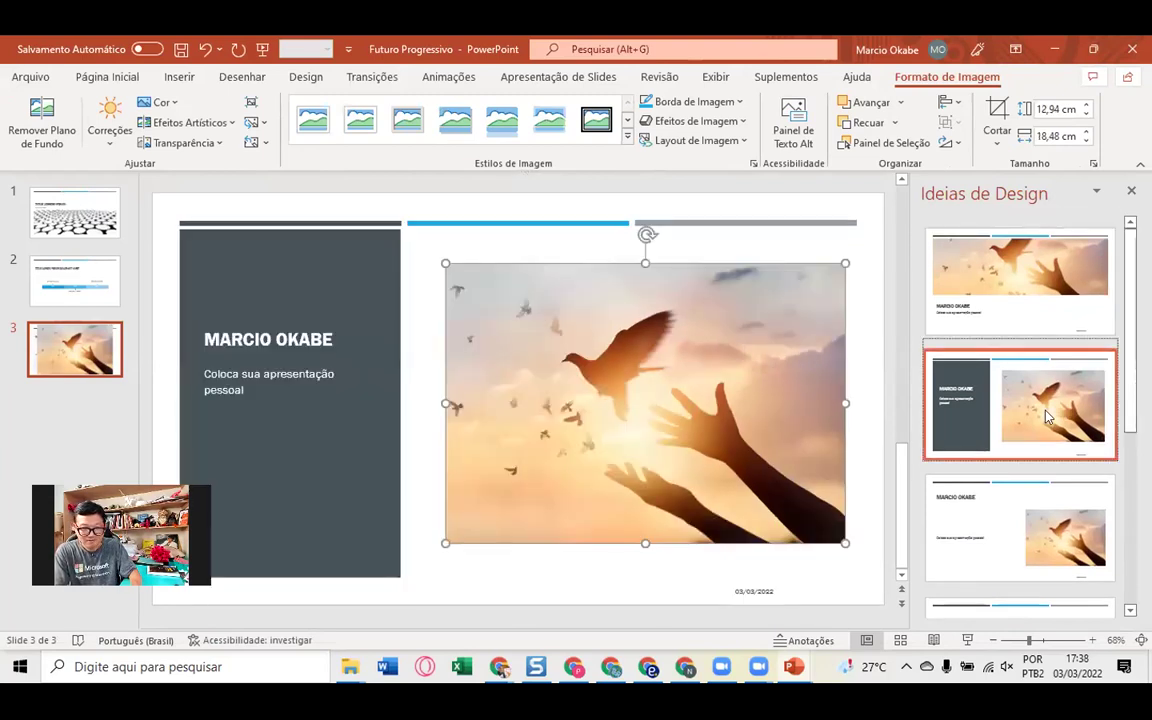
{"action": "left_click", "coordinate": [1024, 306]}
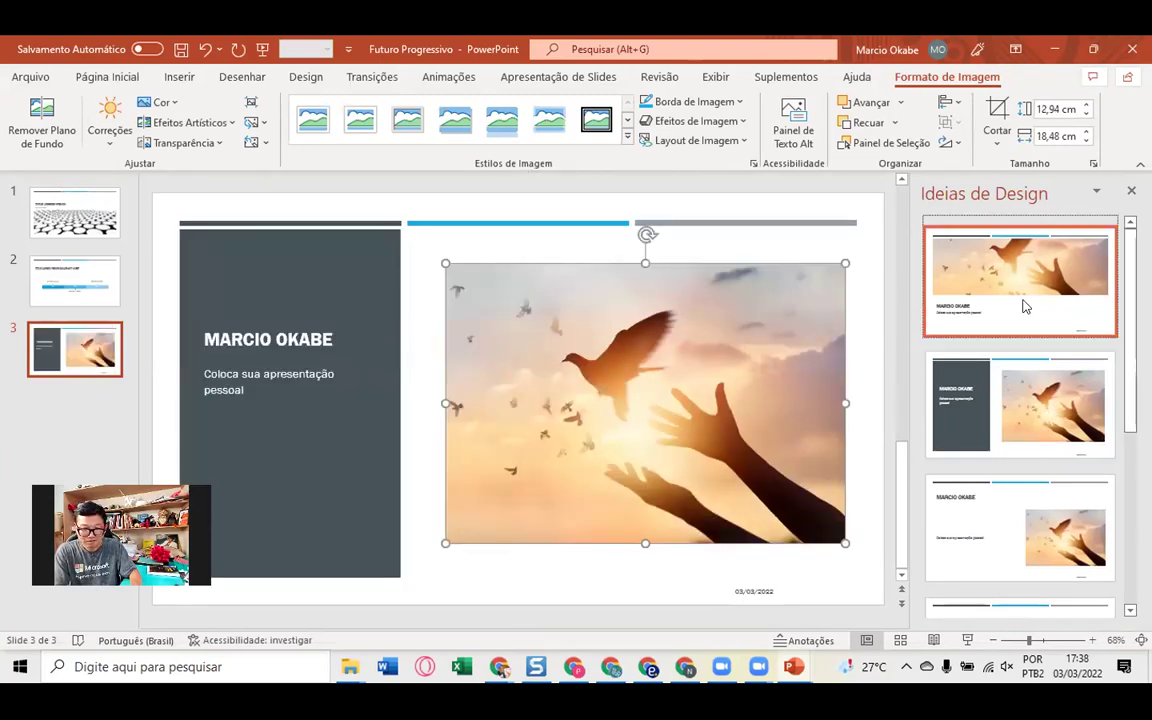
{"action": "left_click", "coordinate": [1040, 400]}
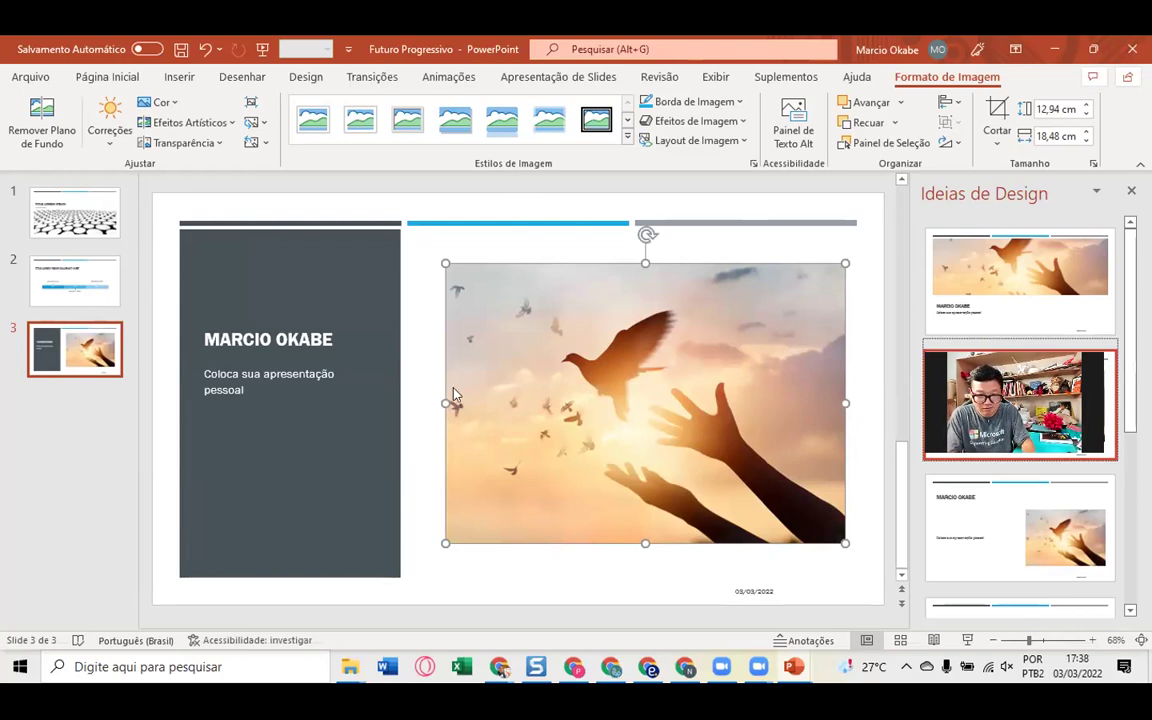
{"action": "key", "text": "alt+Tab"}
{"action": "key", "text": "Tab"}
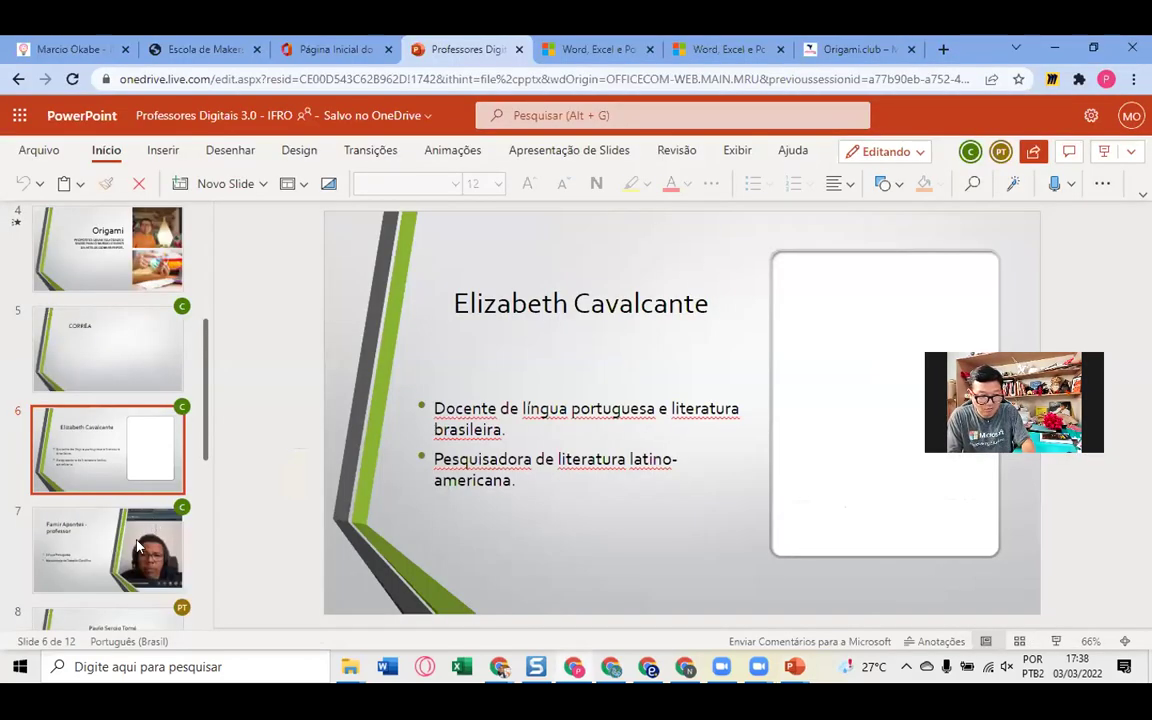
- Look over slide 7's webcam photo, then open slide 10 with the heart-hands photo
{"action": "left_click", "coordinate": [138, 545]}
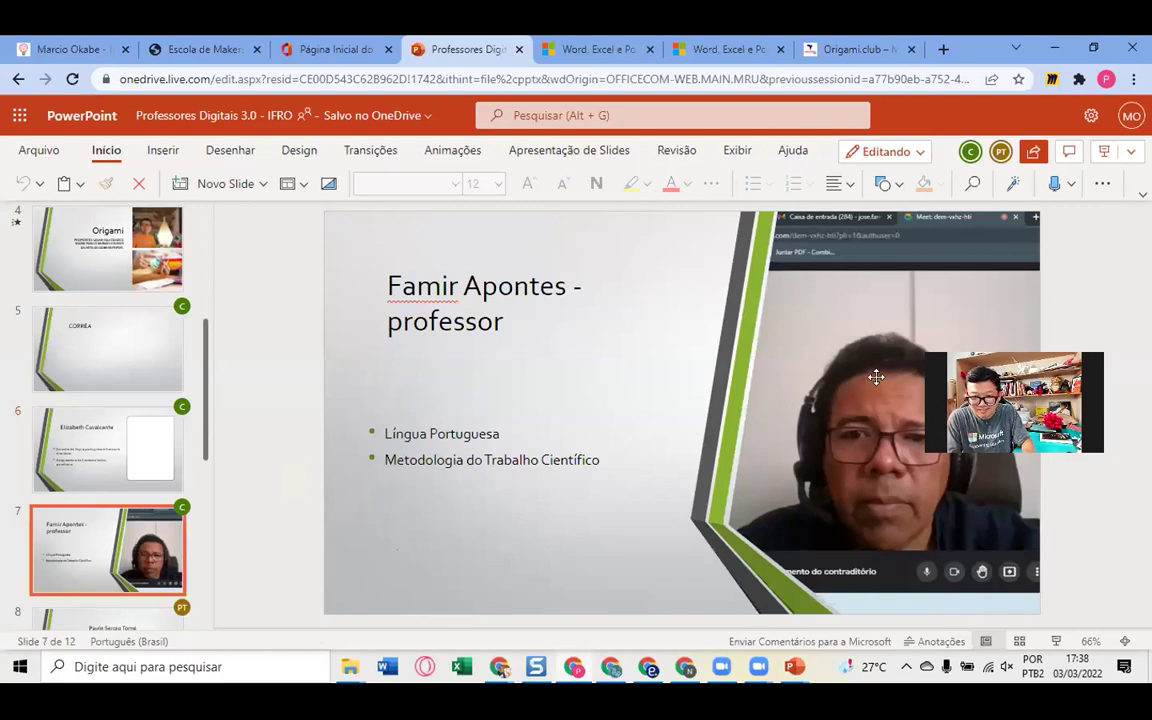
{"action": "left_click", "coordinate": [815, 366]}
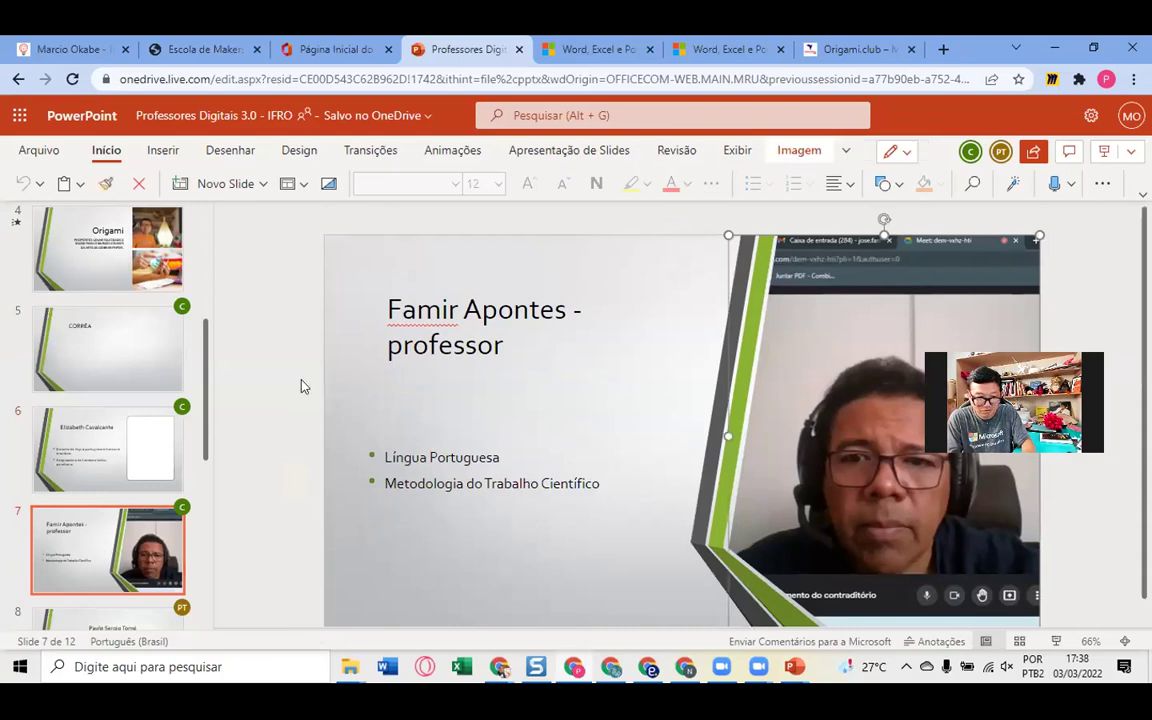
{"action": "left_click", "coordinate": [304, 386]}
{"action": "scroll", "coordinate": [153, 467], "scroll_direction": "down", "scroll_amount": 4}
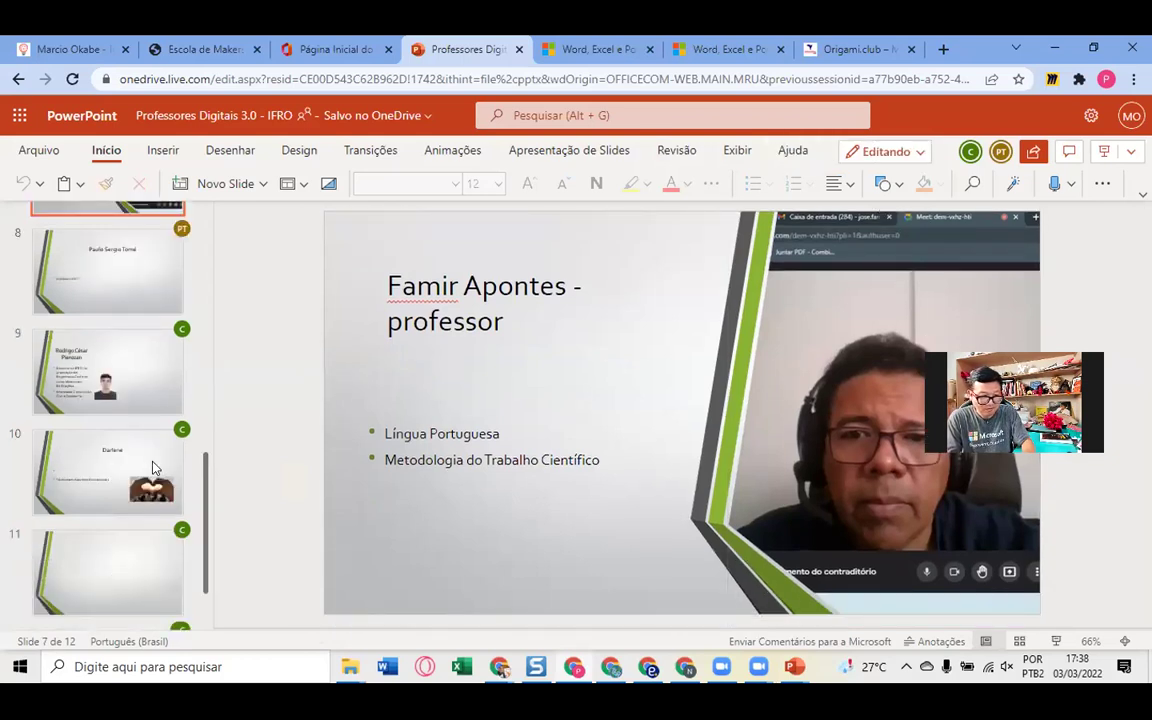
{"action": "left_click", "coordinate": [153, 467]}
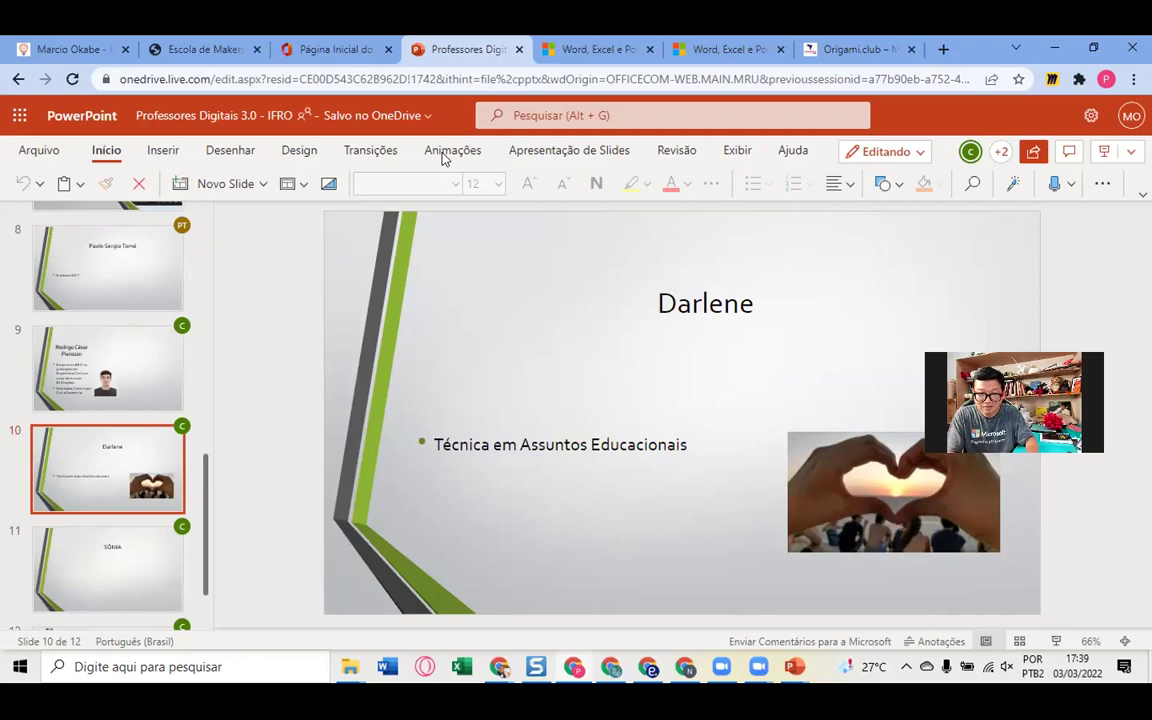
- Apply the dark Designer layout using the heart-hands photo as slide 10's full background
{"action": "left_click", "coordinate": [300, 151]}
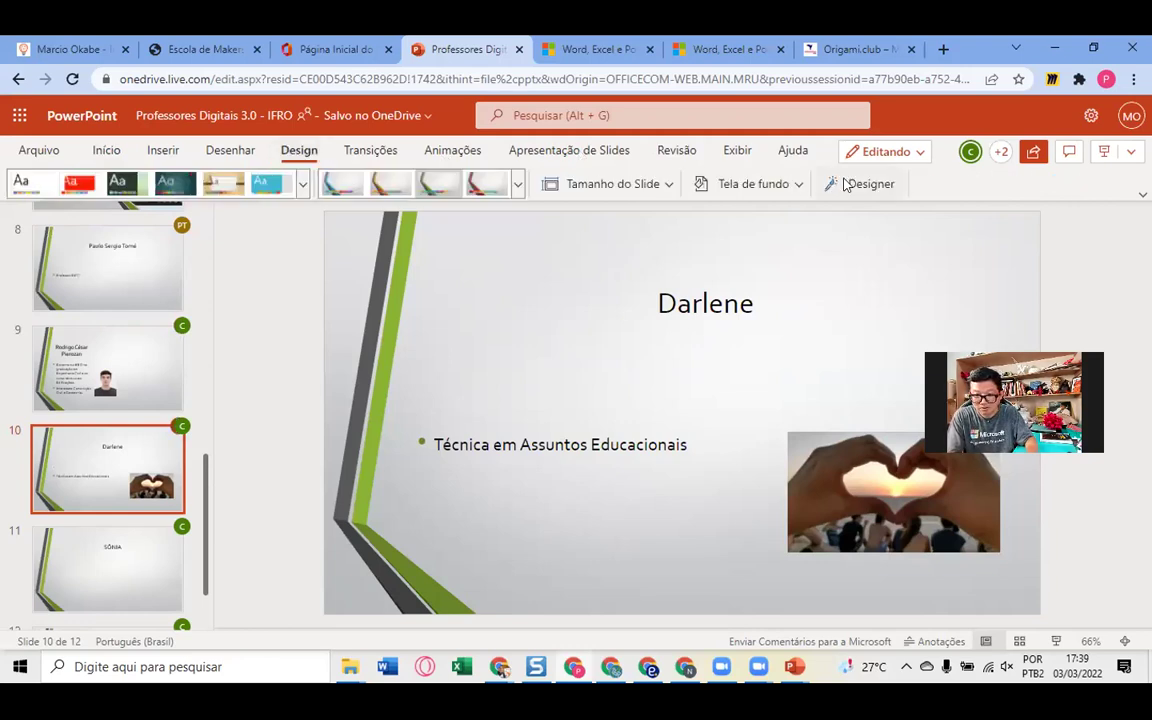
{"action": "left_click", "coordinate": [861, 184]}
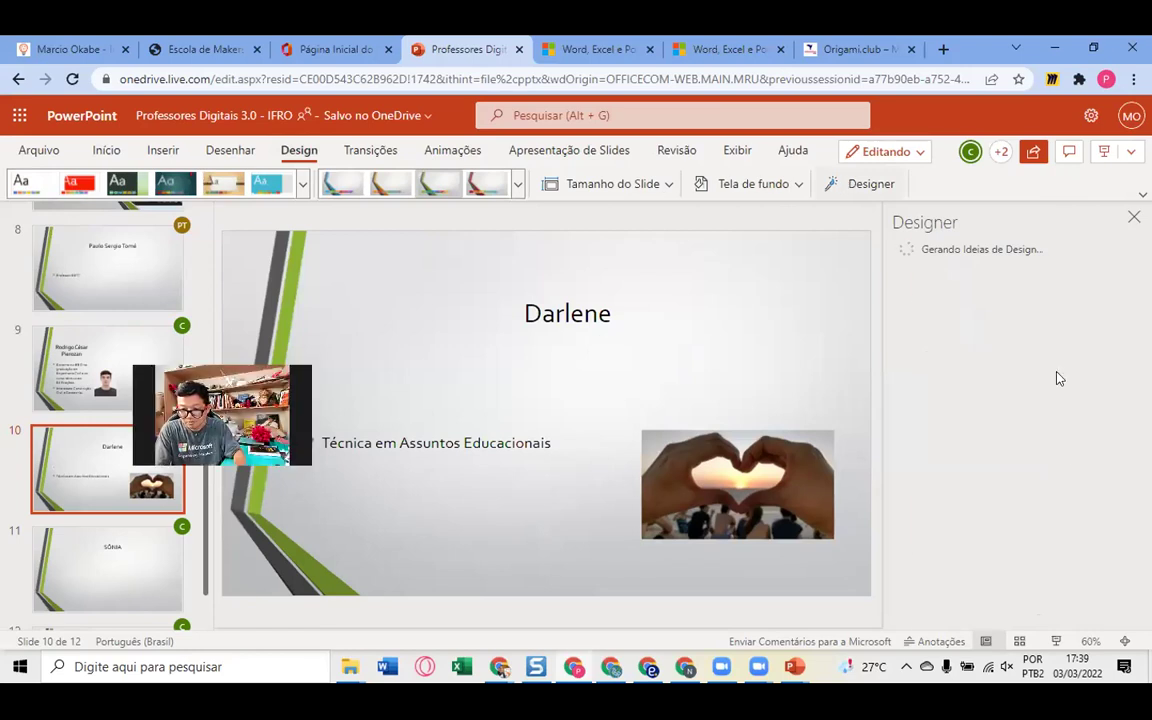
{"action": "scroll", "coordinate": [1058, 378], "scroll_direction": "down", "scroll_amount": 1}
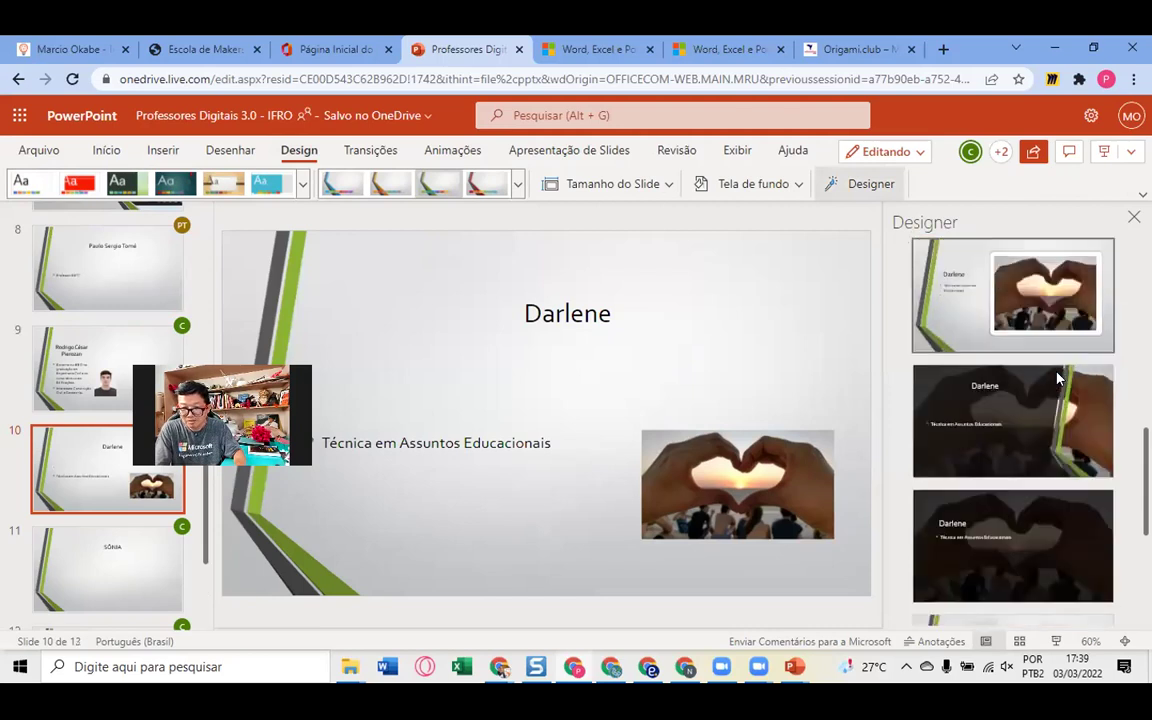
{"action": "scroll", "coordinate": [1058, 378], "scroll_direction": "down", "scroll_amount": 1}
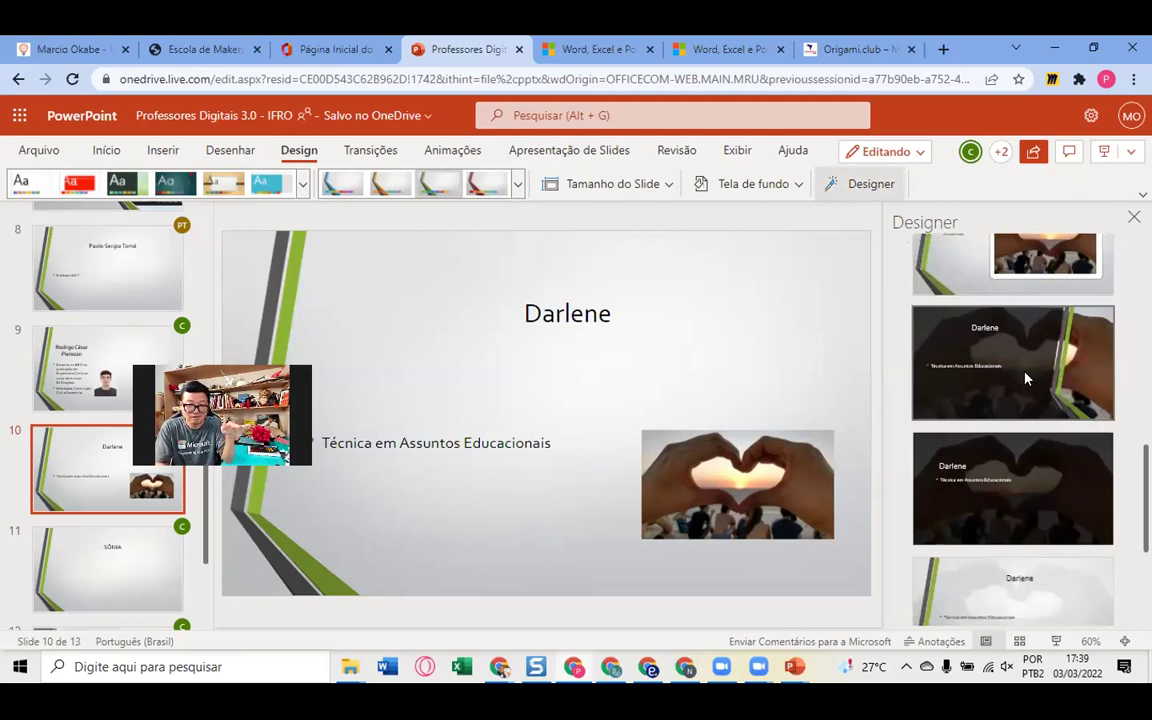
{"action": "left_click", "coordinate": [1025, 378]}
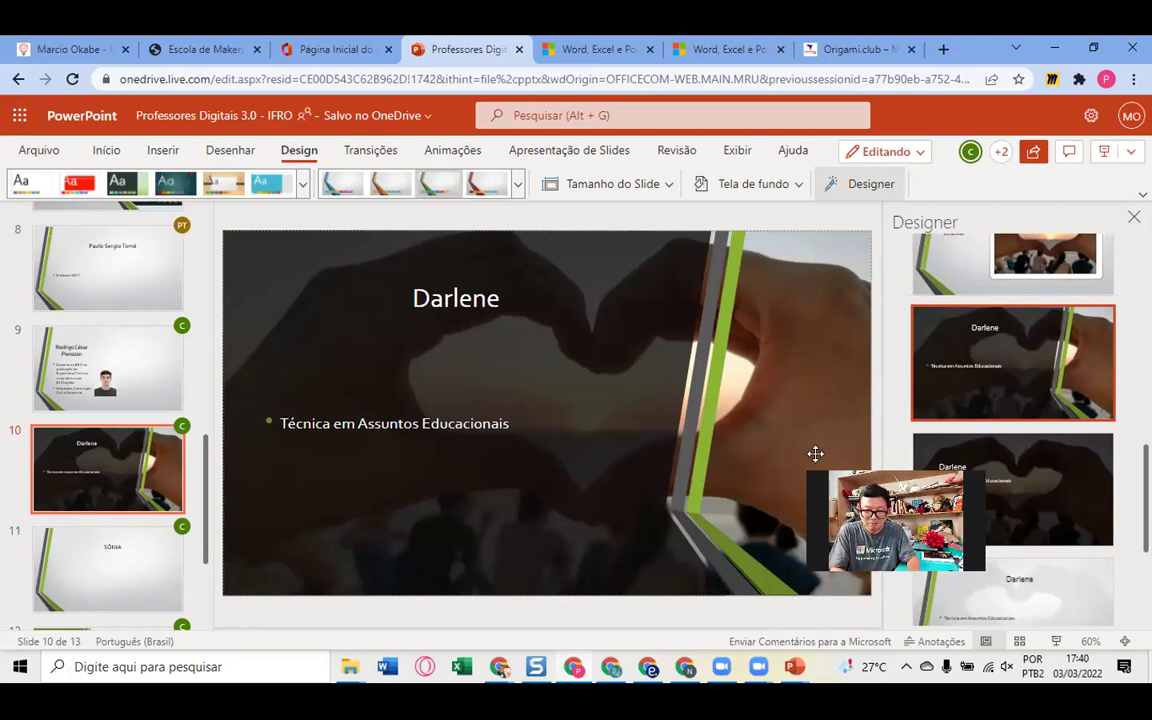
- Browse slides 9, 10 and 7 in the PowerPoint Online thumbnail pane
{"action": "left_click", "coordinate": [123, 381]}
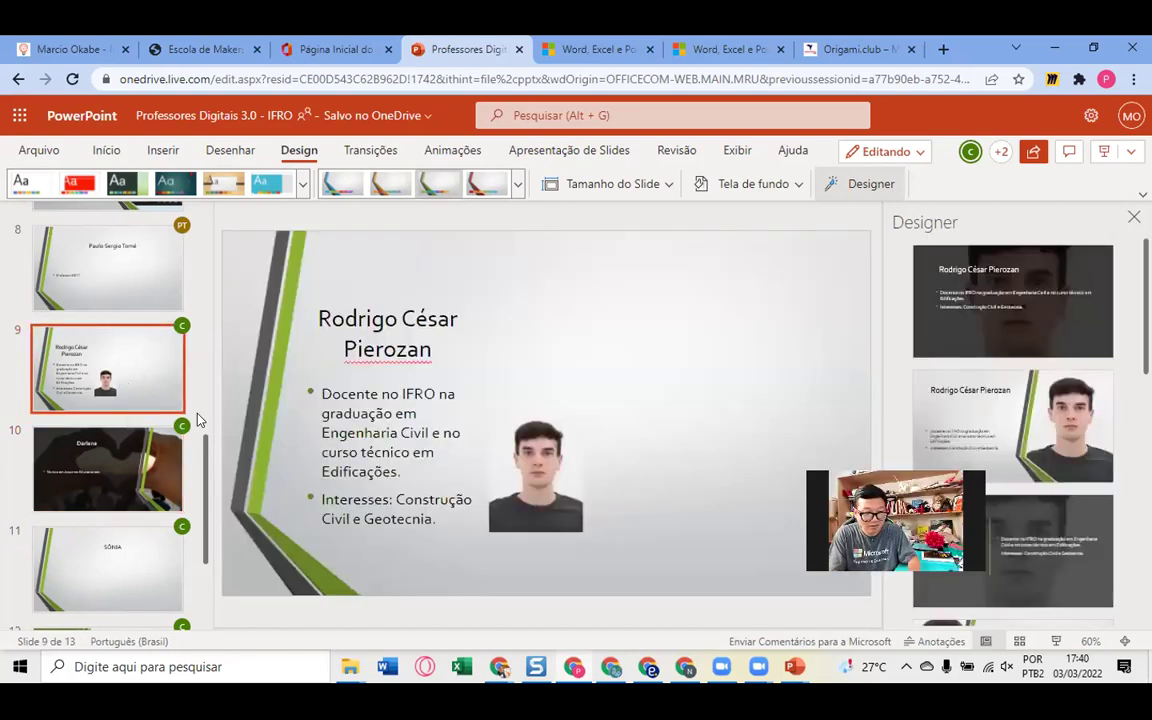
{"action": "left_click", "coordinate": [138, 492]}
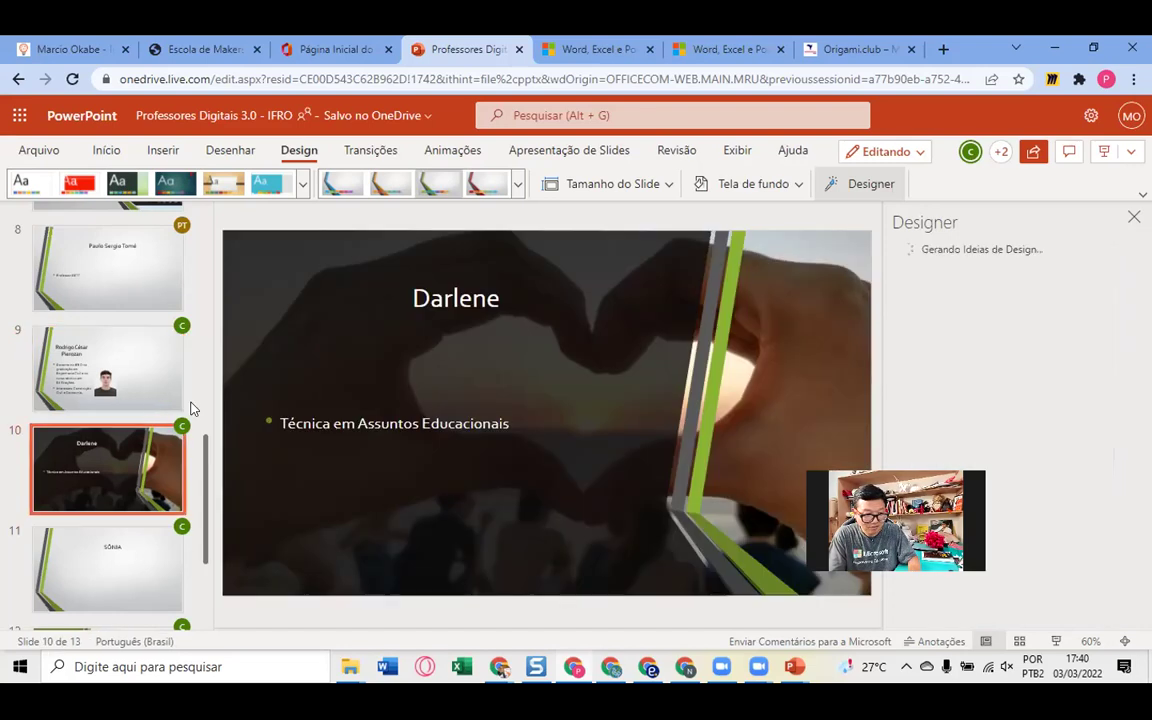
{"action": "left_click_drag", "start_coordinate": [205, 449], "coordinate": [207, 384]}
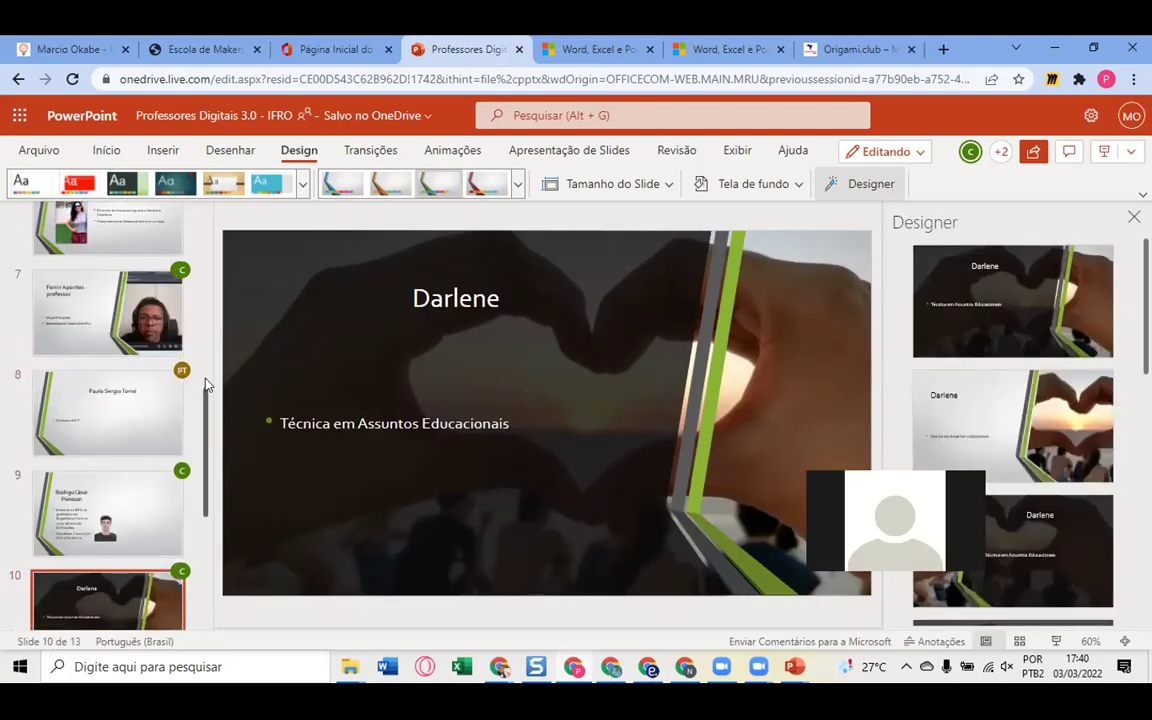
{"action": "scroll", "coordinate": [207, 381], "scroll_direction": "up", "scroll_amount": 1}
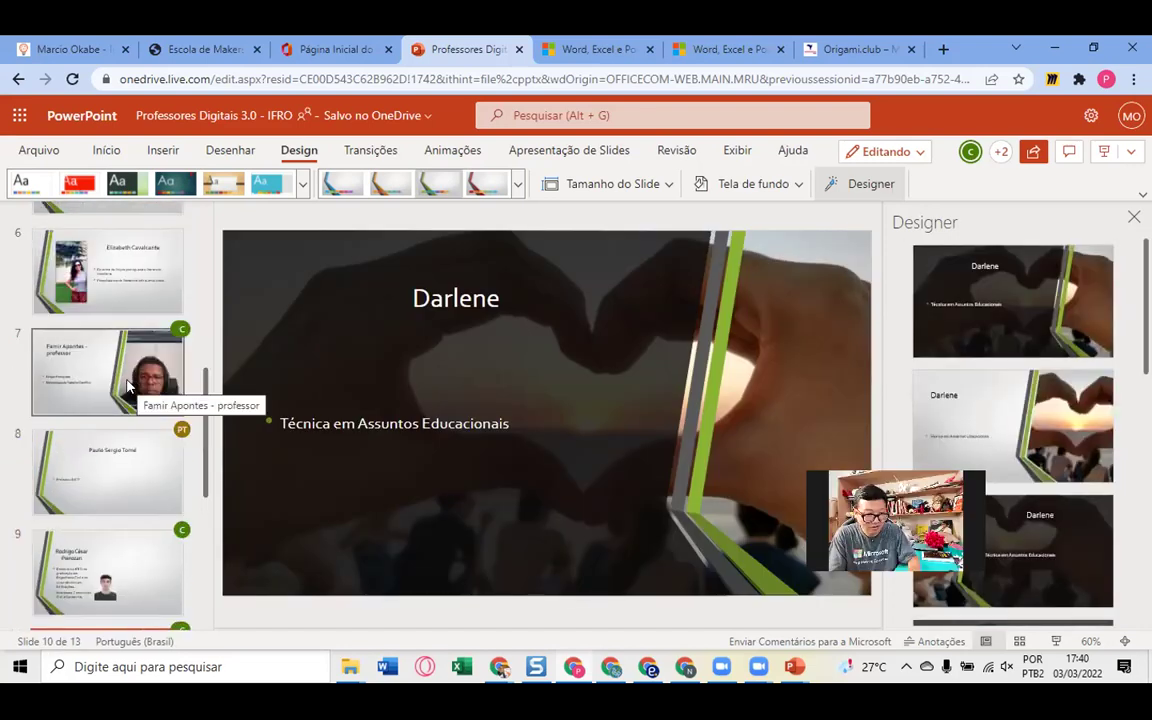
{"action": "left_click", "coordinate": [128, 386]}
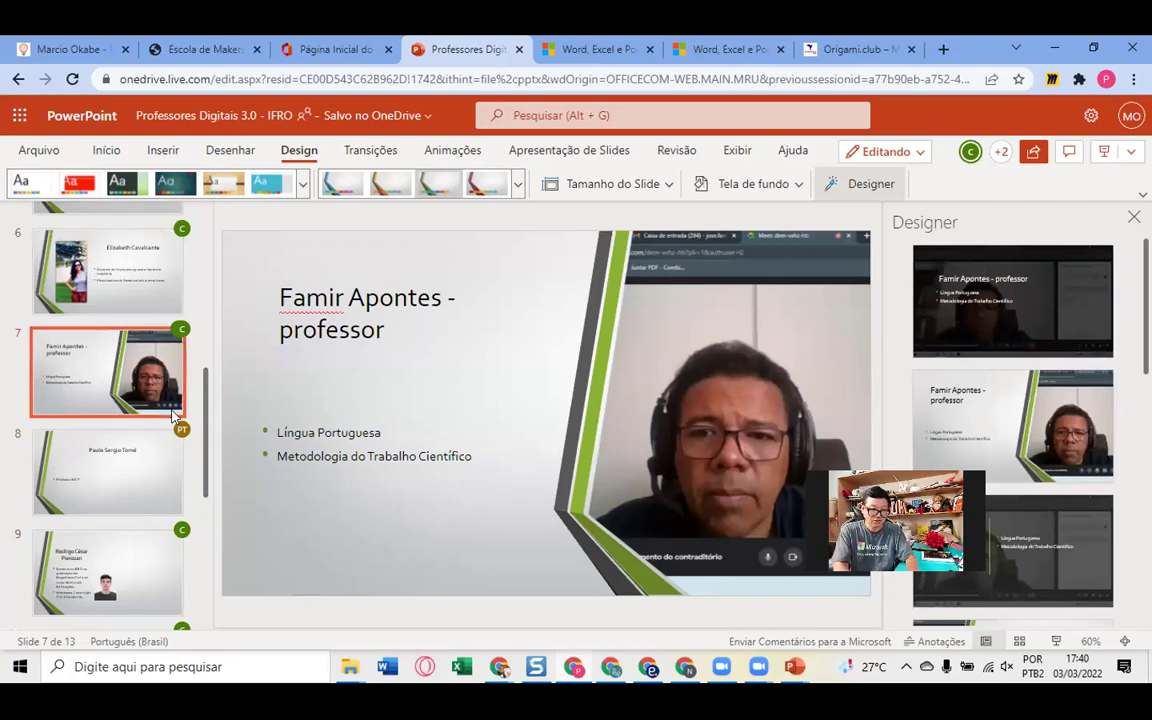
- View the Origami slide, then slides 2 and 3, and return to slide 2
{"action": "scroll", "coordinate": [172, 415], "scroll_direction": "up", "scroll_amount": 3}
{"action": "scroll", "coordinate": [149, 529], "scroll_direction": "up", "scroll_amount": 2}
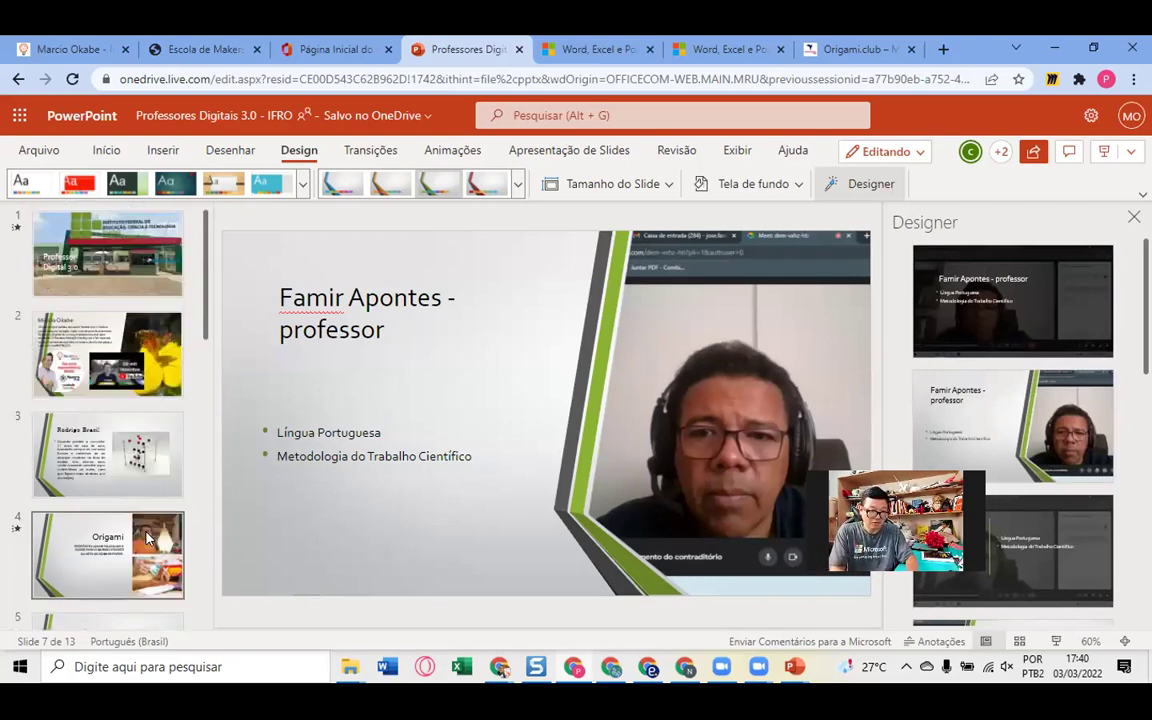
{"action": "left_click", "coordinate": [147, 537]}
{"action": "left_click", "coordinate": [139, 371]}
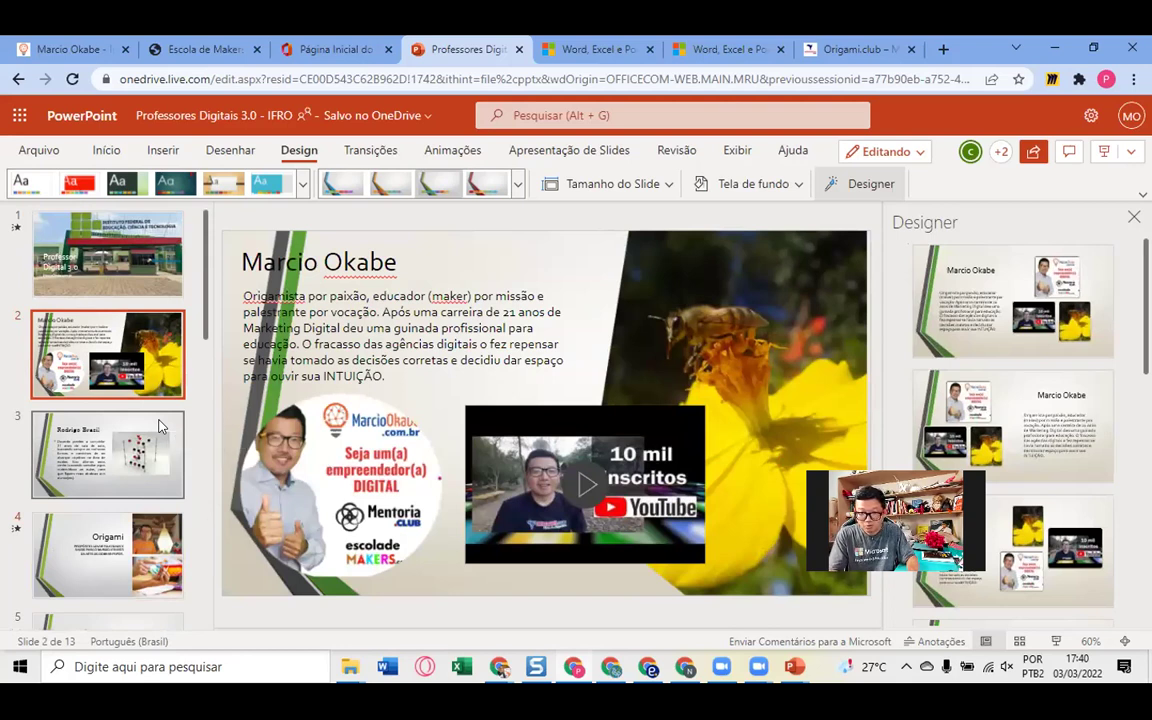
{"action": "left_click", "coordinate": [160, 427]}
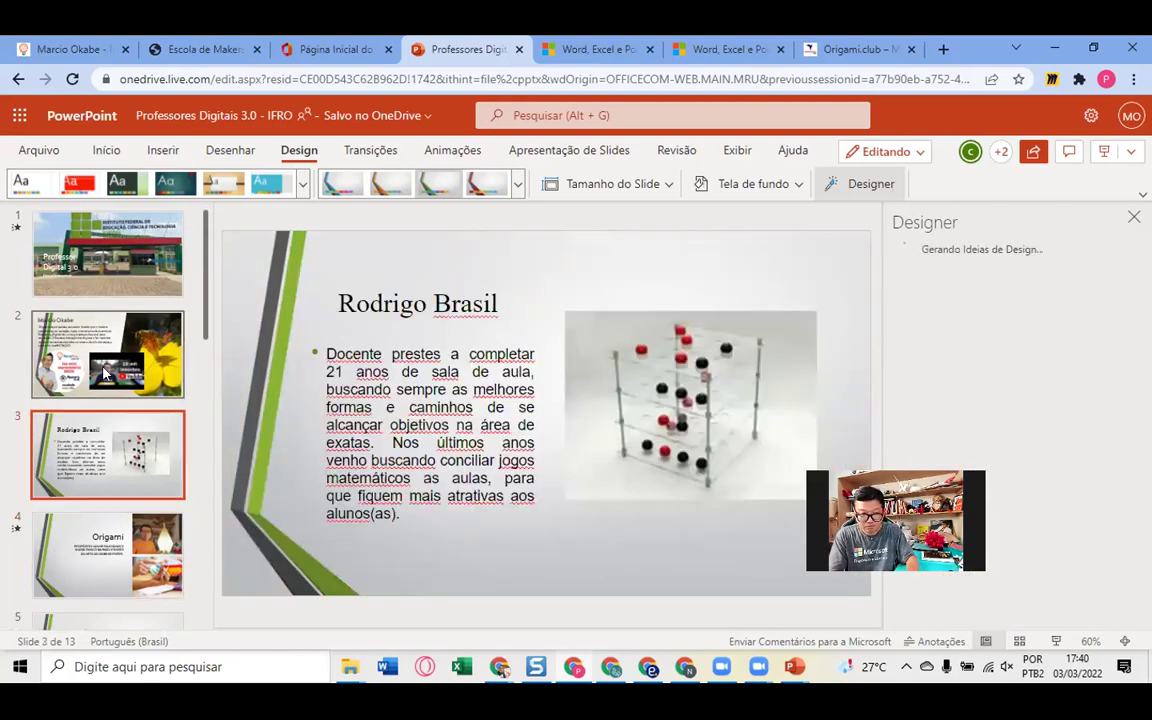
{"action": "key", "text": "Up"}
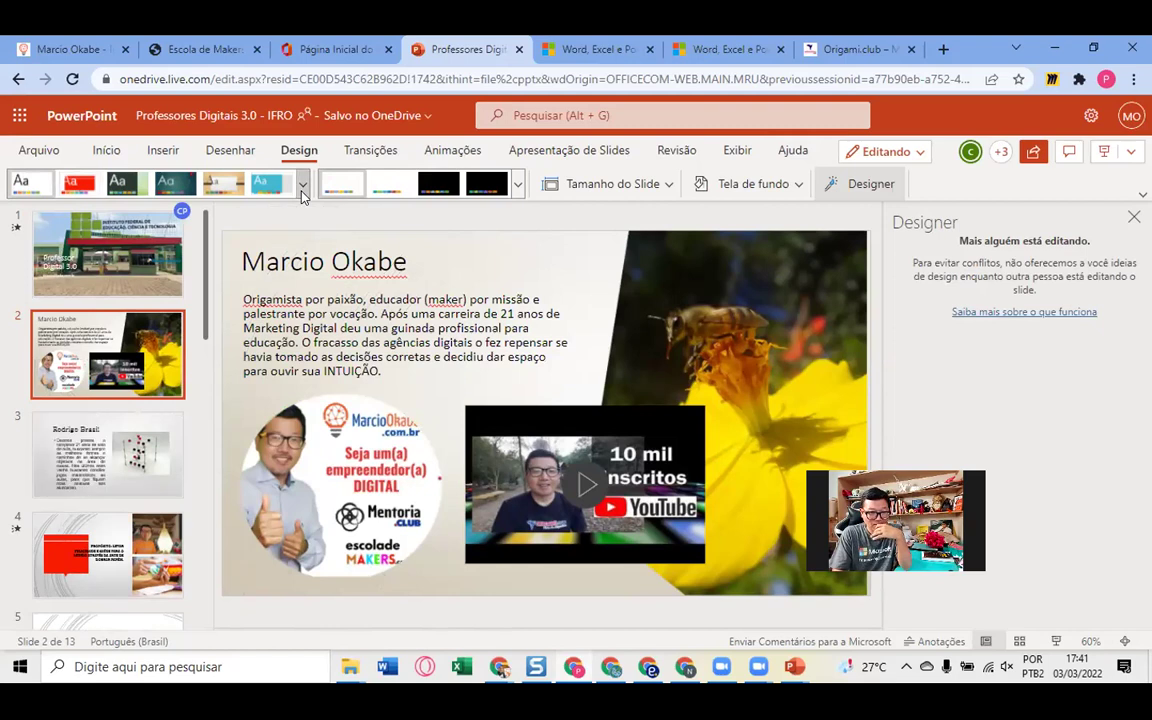
{"action": "left_click", "coordinate": [302, 186]}
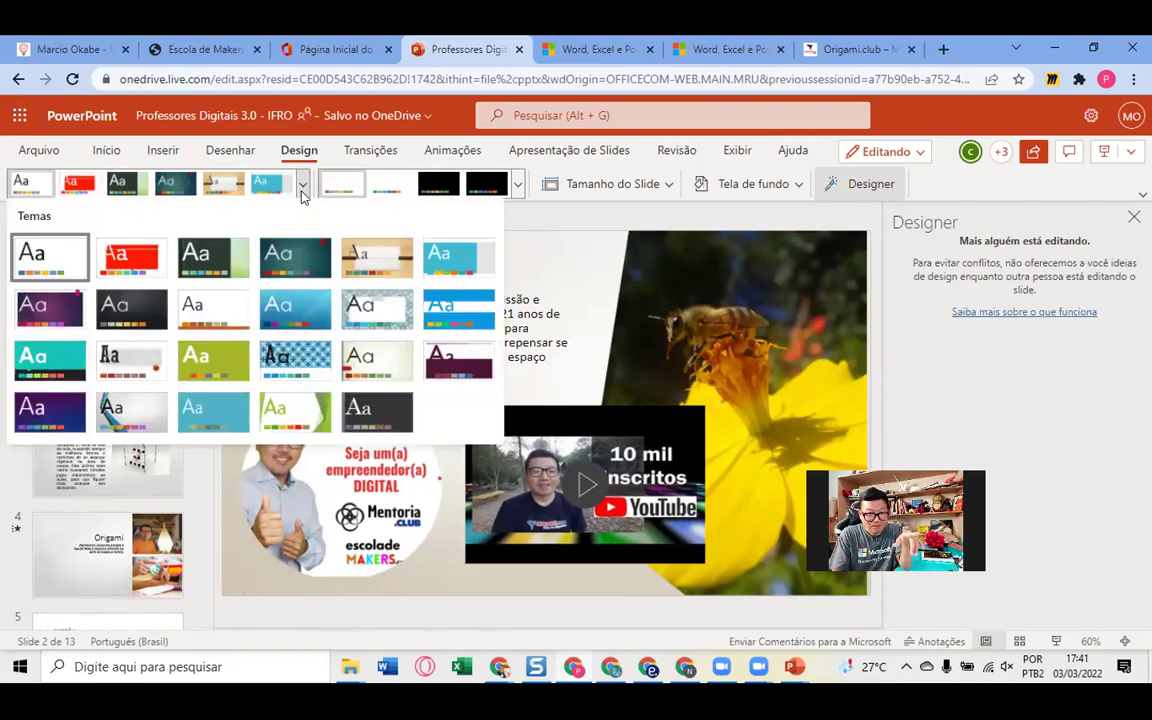
{"action": "left_click", "coordinate": [141, 428]}
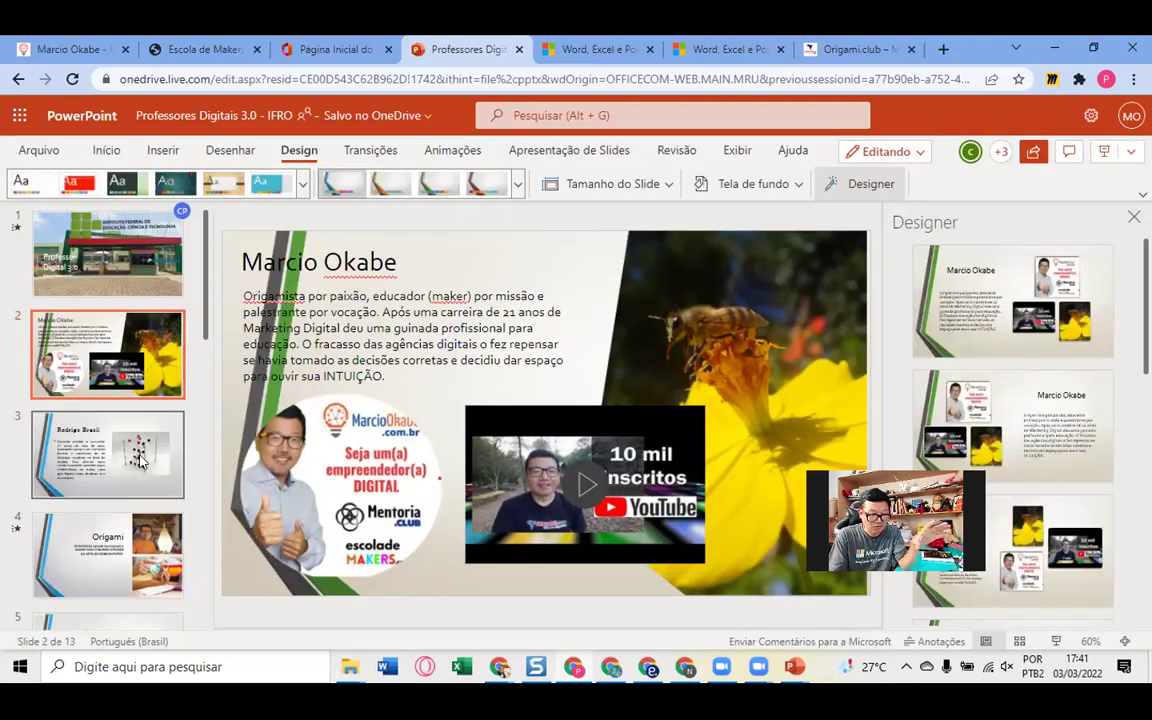
{"action": "scroll", "coordinate": [203, 365], "scroll_direction": "down", "scroll_amount": 1}
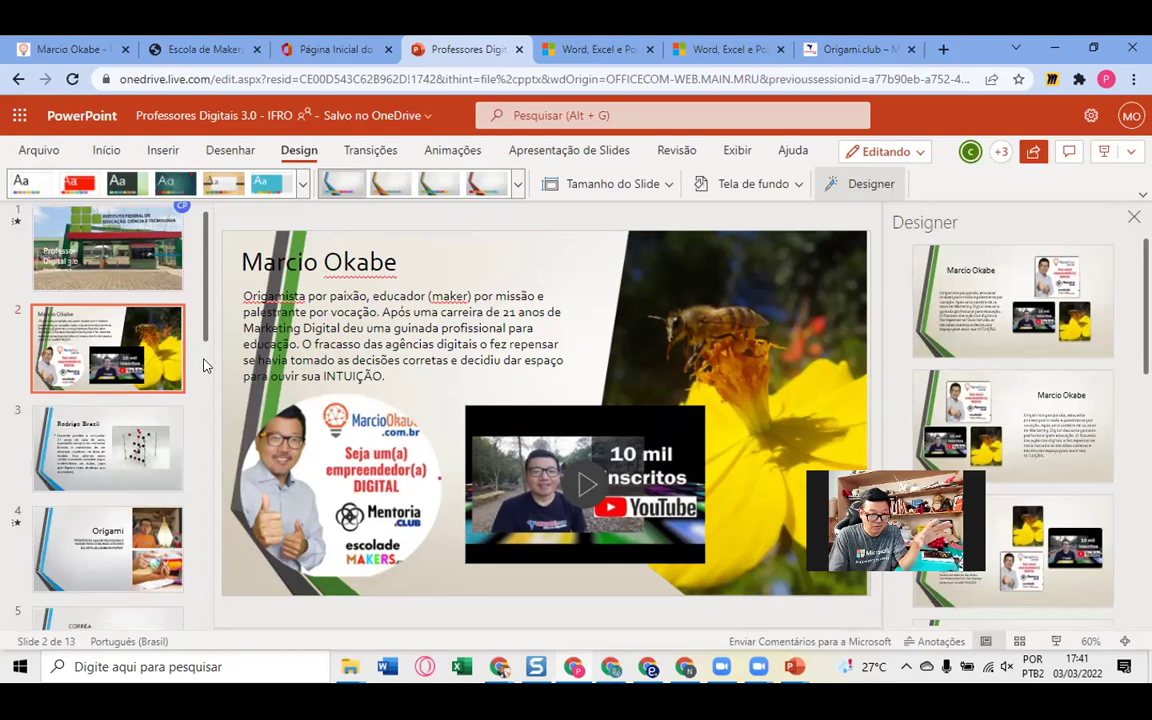
{"action": "scroll", "coordinate": [203, 365], "scroll_direction": "down", "scroll_amount": 4}
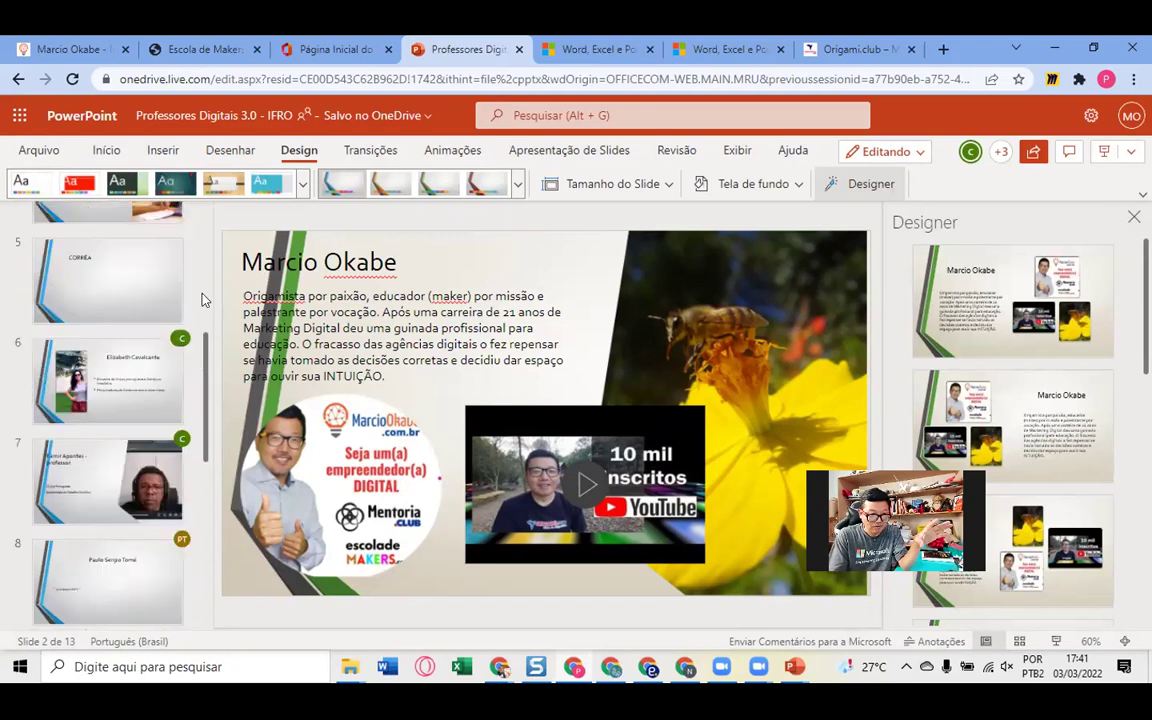
{"action": "left_click", "coordinate": [303, 186]}
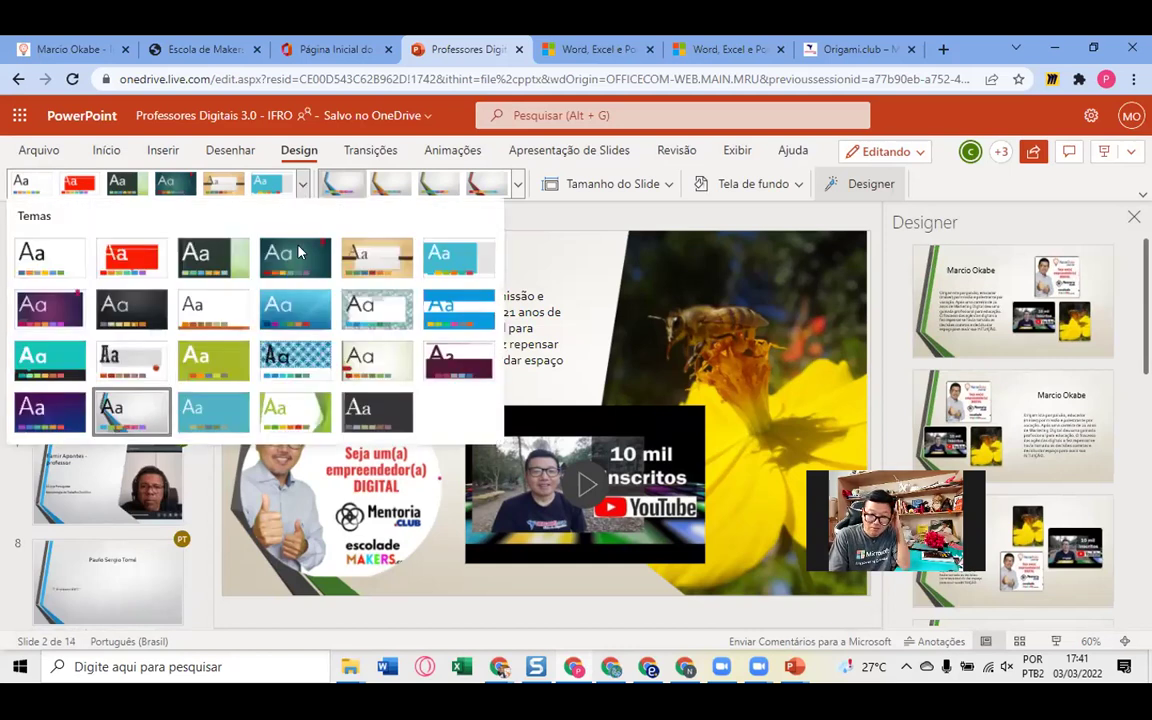
{"action": "left_click", "coordinate": [265, 488]}
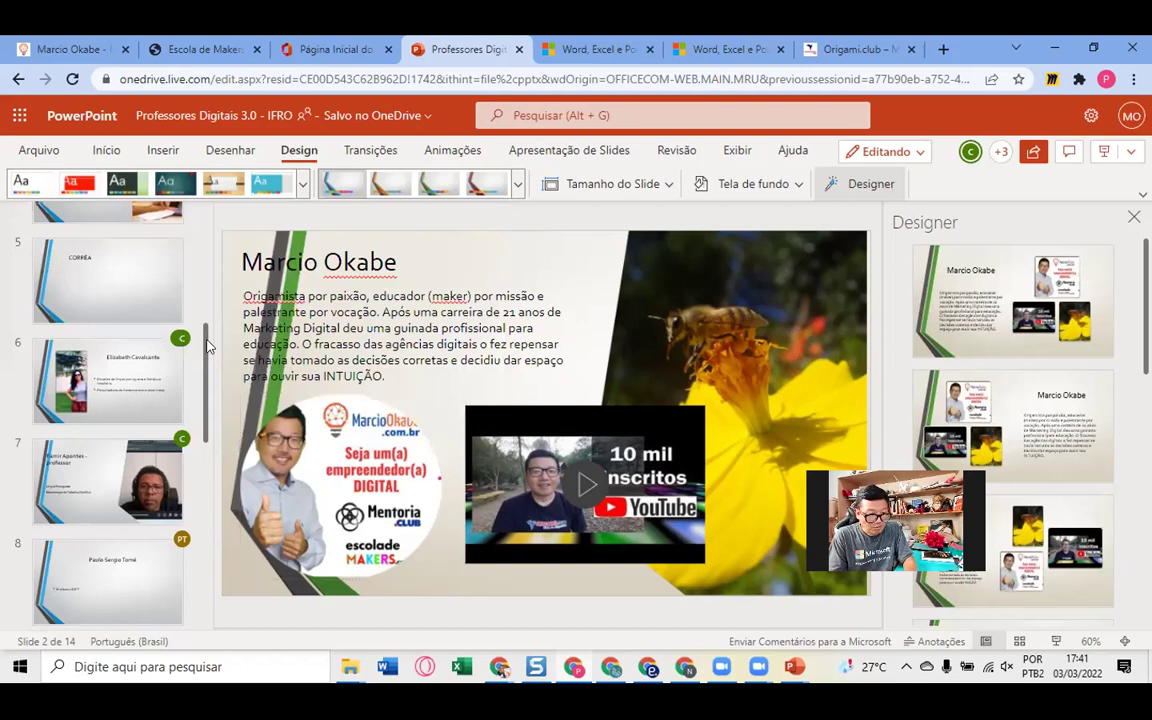
{"action": "left_click_drag", "start_coordinate": [207, 345], "coordinate": [207, 383]}
{"action": "scroll", "coordinate": [203, 447], "scroll_direction": "down", "scroll_amount": 3}
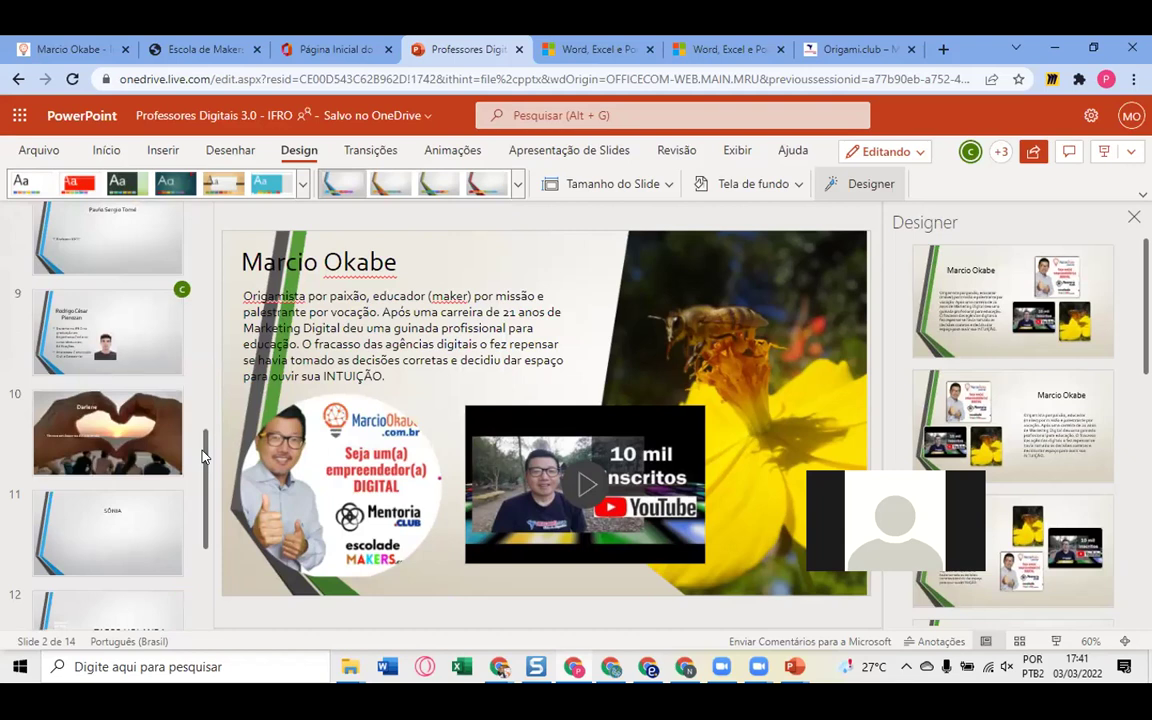
{"action": "left_click", "coordinate": [302, 186]}
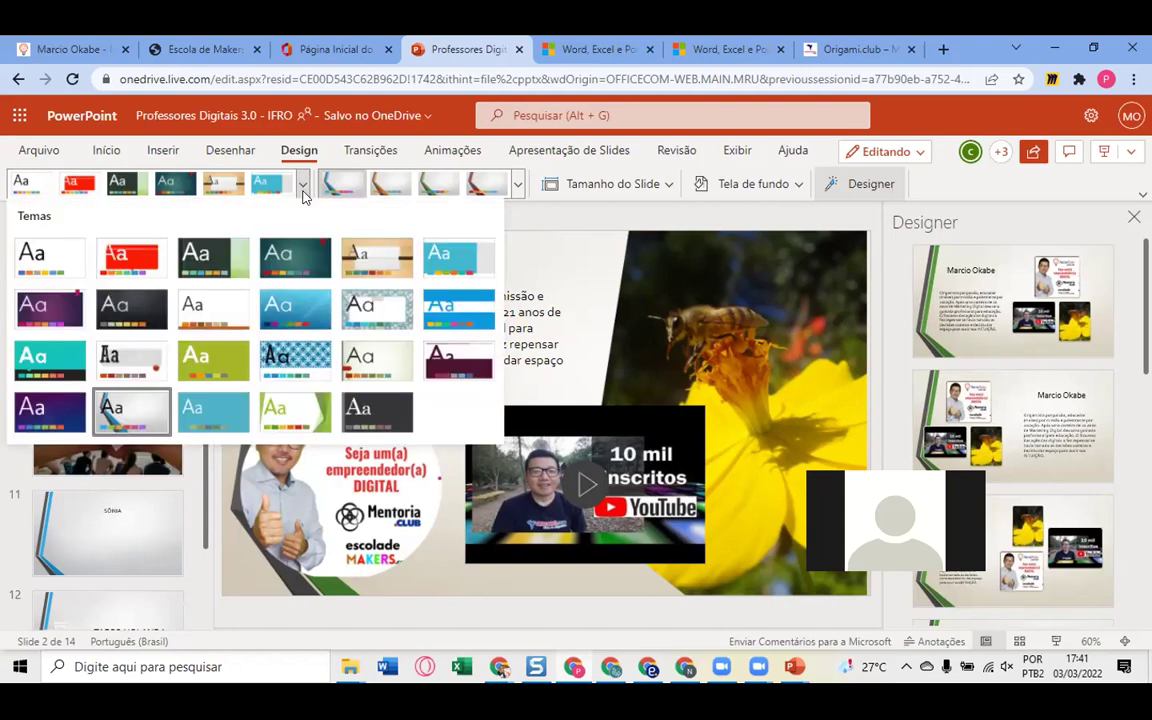
{"action": "left_click", "coordinate": [304, 194]}
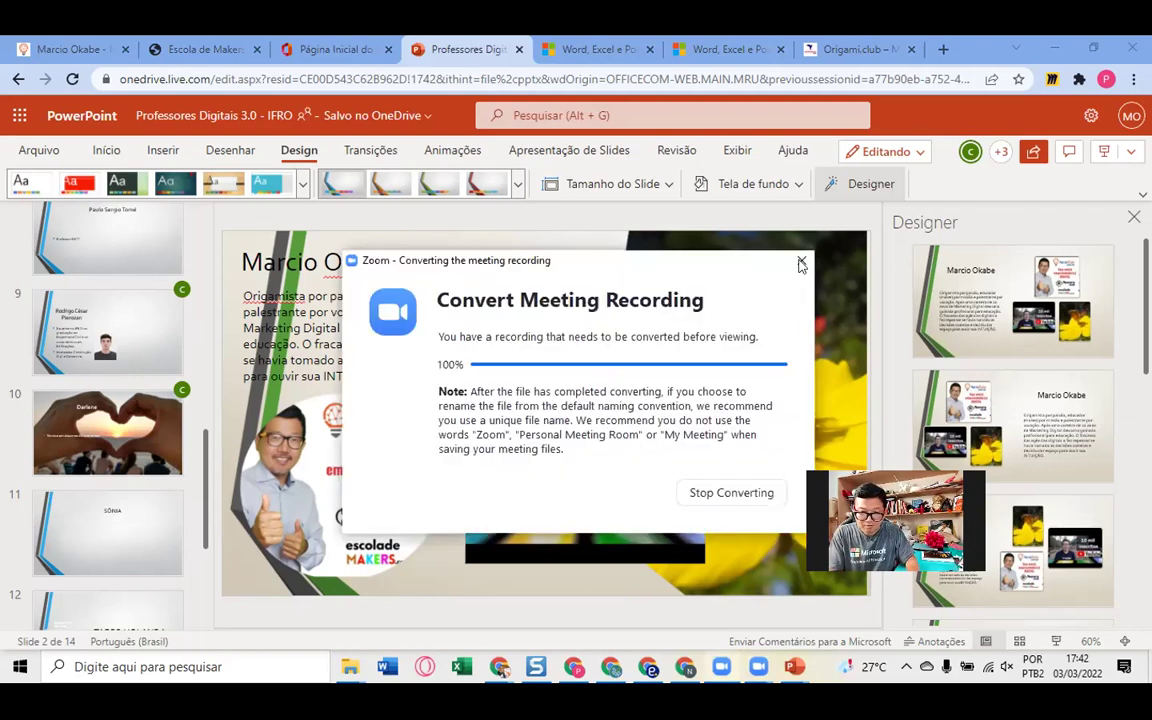
- Dismiss the Convert Meeting Recording prompt, let the conversion finish, then switch back
{"action": "left_click", "coordinate": [731, 492]}
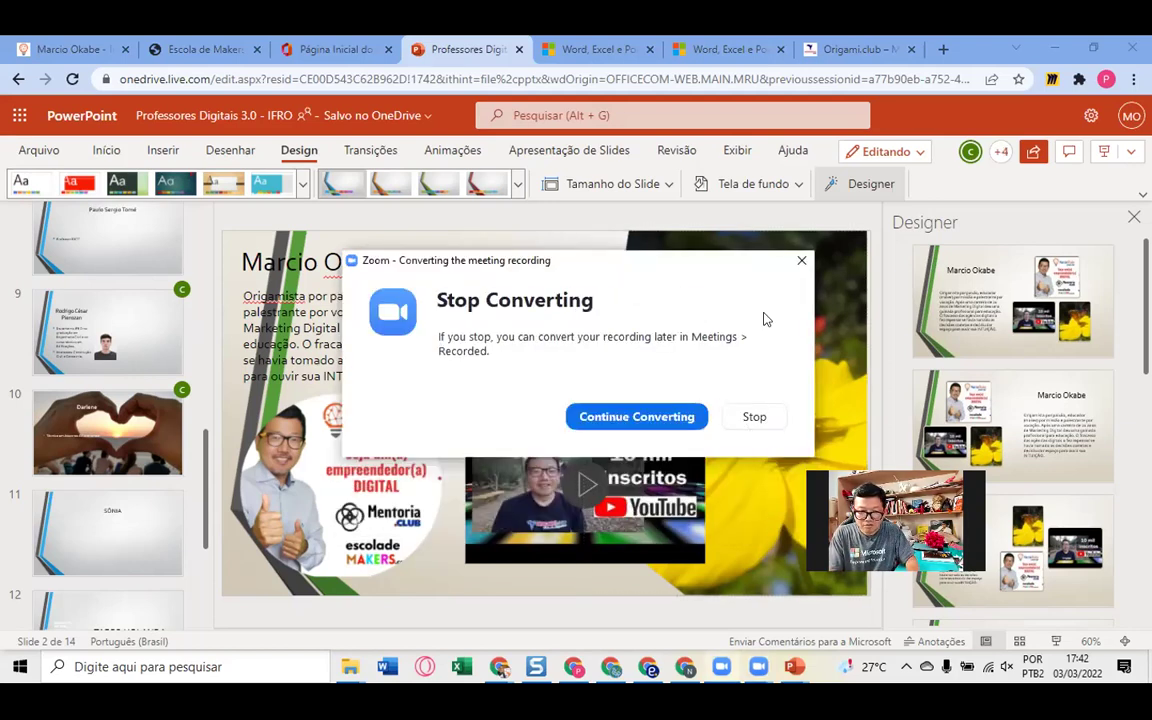
{"action": "left_click", "coordinate": [782, 463]}
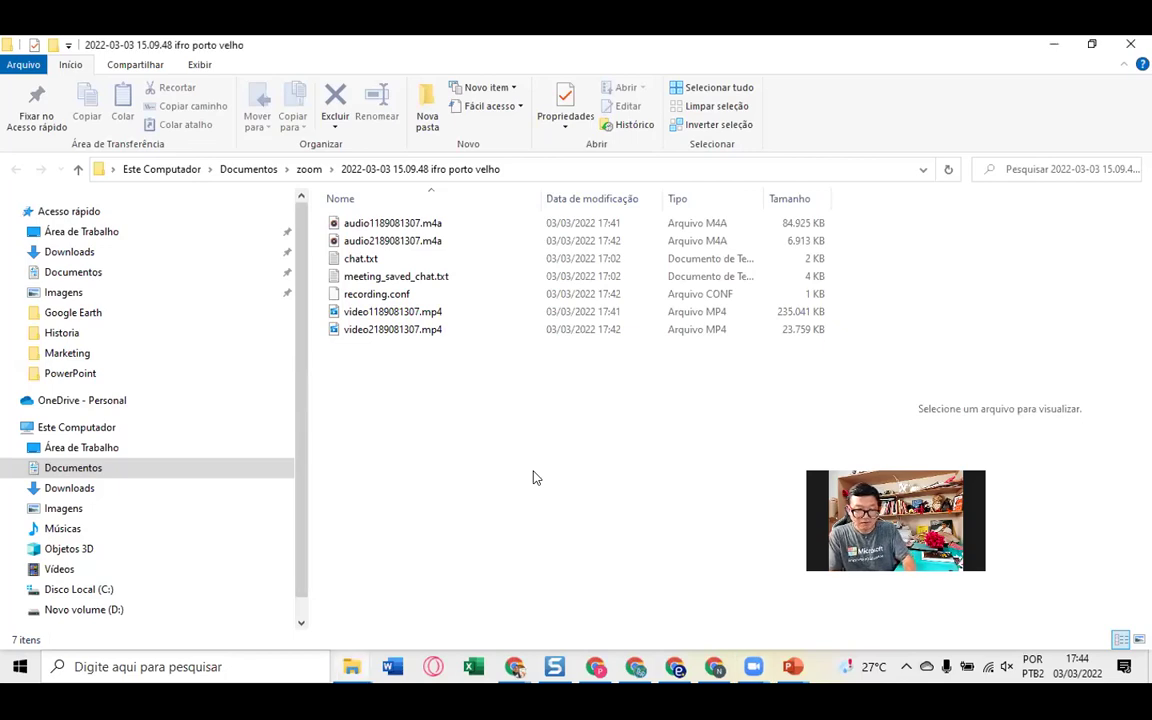
{"action": "key", "text": "alt+Tab"}
{"action": "key", "text": "alt+Tab"}
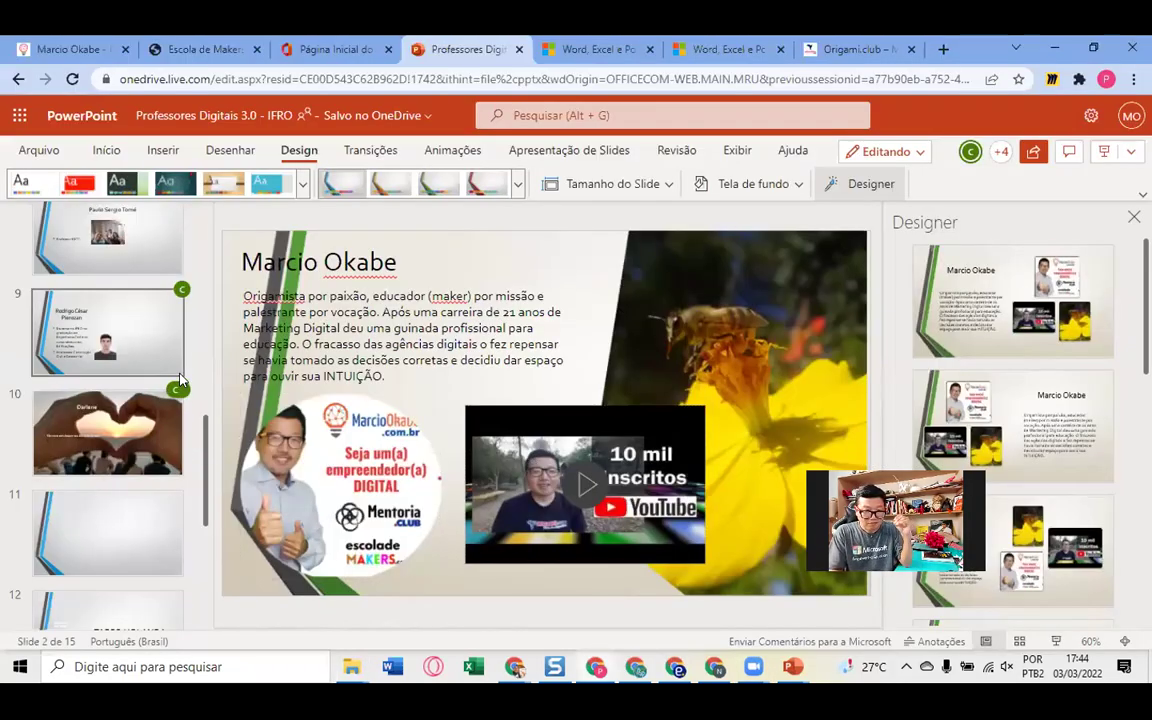
- Open the Origami slide (slide 4), then switch to the Google Slides Design Instrucional deck
{"action": "scroll", "coordinate": [165, 420], "scroll_direction": "up", "scroll_amount": 2}
{"action": "scroll", "coordinate": [170, 400], "scroll_direction": "up", "scroll_amount": 2}
{"action": "scroll", "coordinate": [180, 380], "scroll_direction": "up", "scroll_amount": 1}
{"action": "scroll", "coordinate": [180, 380], "scroll_direction": "up", "scroll_amount": 2}
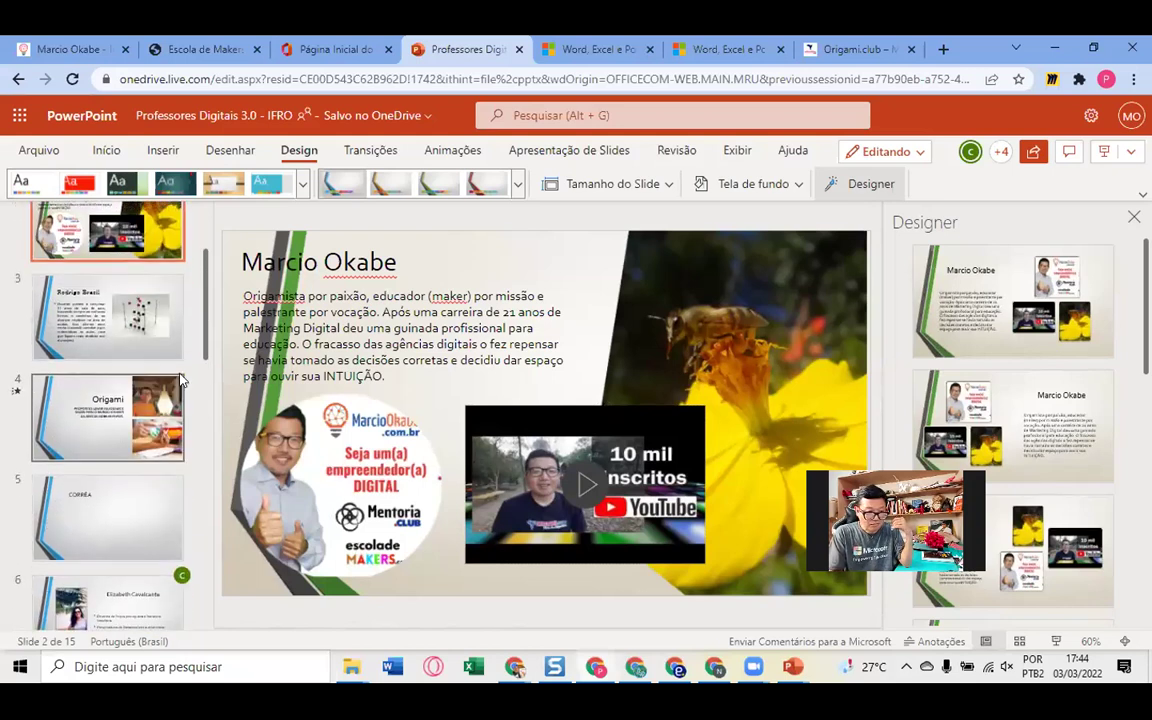
{"action": "left_click", "coordinate": [141, 432]}
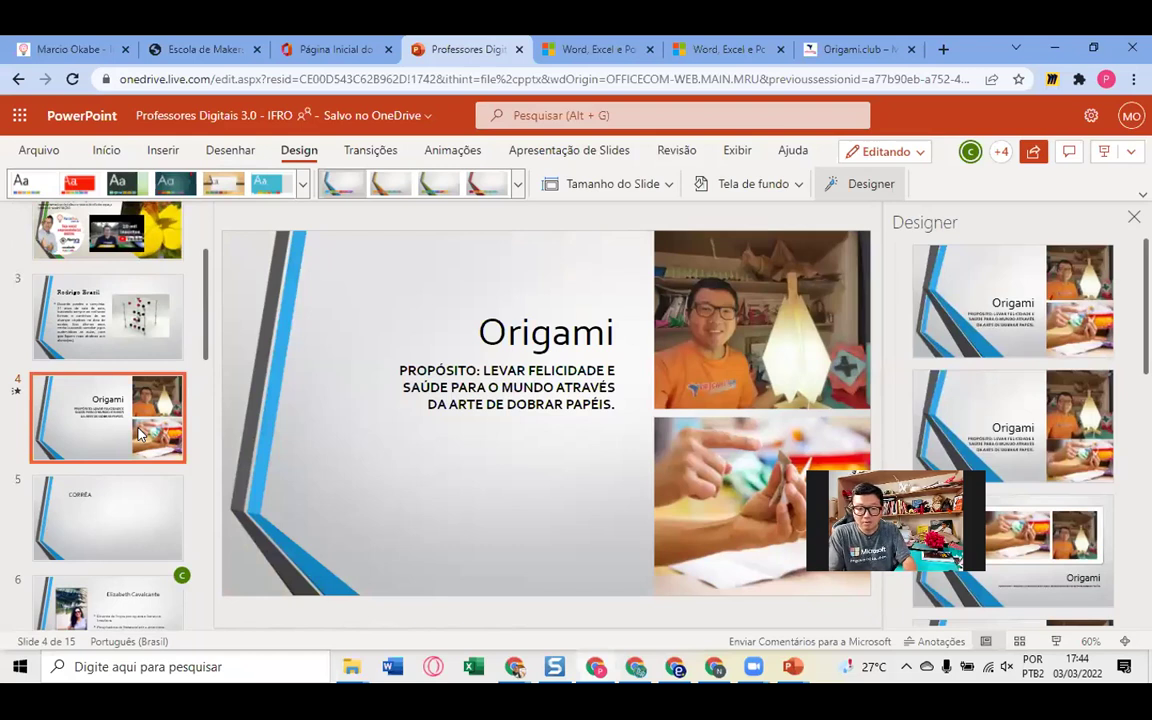
{"action": "key", "text": "alt+Tab"}
{"action": "key", "text": "alt+Tab"}
{"action": "key", "text": "alt+Tab"}
{"action": "key", "text": "alt+Tab"}
{"action": "key", "text": "alt+Tab"}
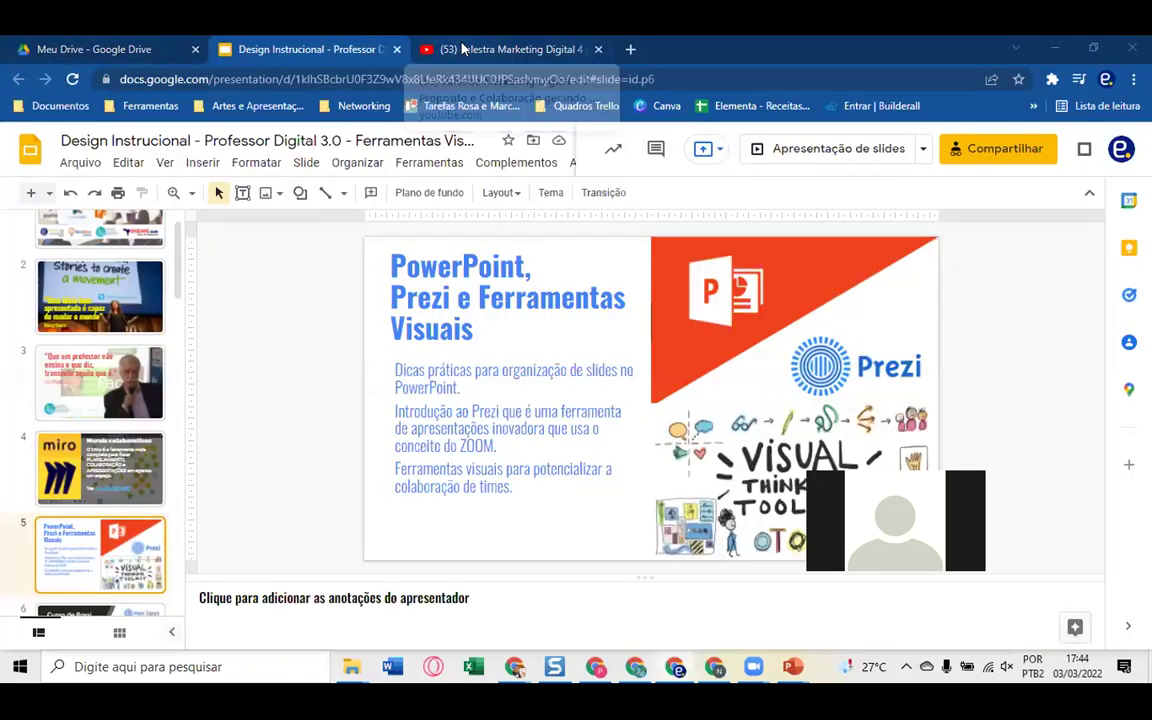
- Switch to the 2022-03-03 15.09.48 ifro porto velho recording folder, then the Zoom meeting
{"action": "key", "text": "alt+Tab"}
{"action": "key", "text": "alt+Tab"}
{"action": "key", "text": "alt+Tab"}
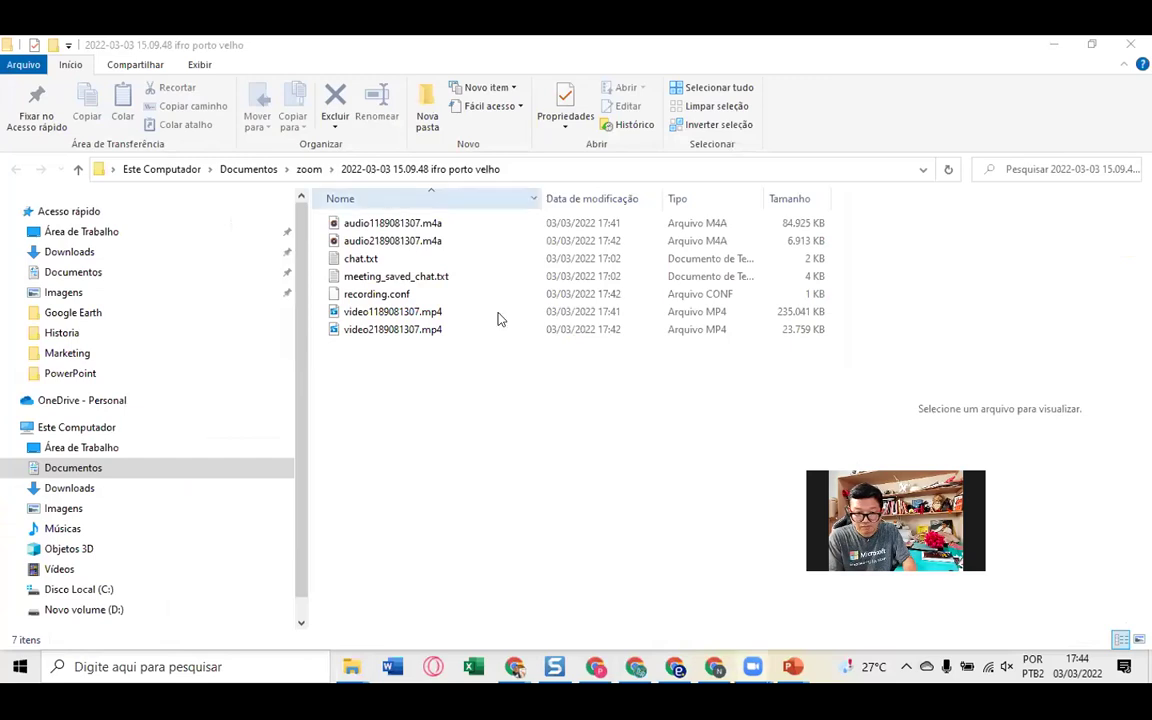
{"action": "key", "text": "alt+Tab"}
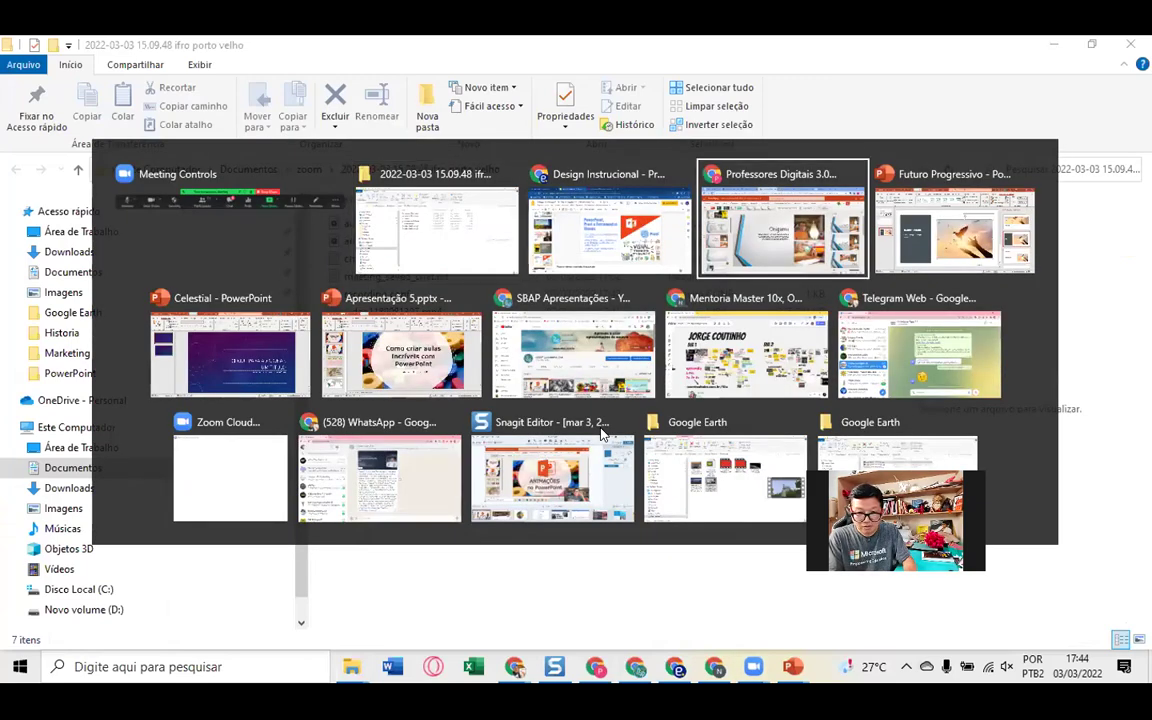
{"action": "key", "text": "alt+Tab"}
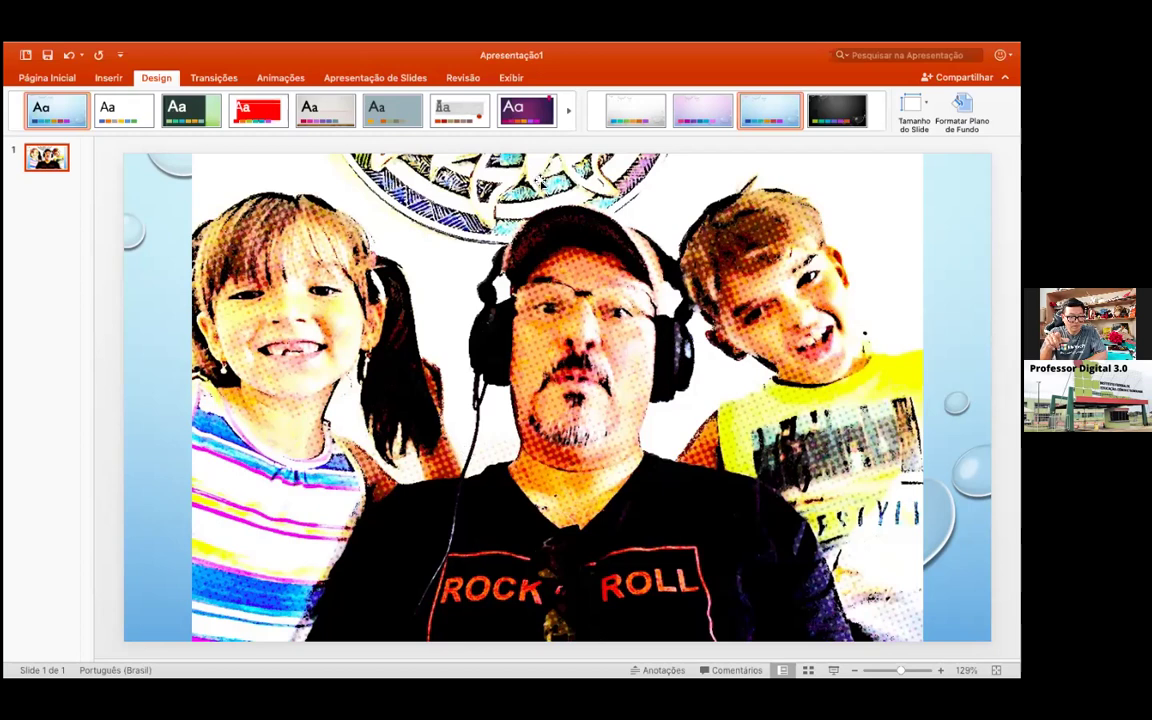
- Shrink the family photo so the blue water-drop background shows around it
{"action": "key", "text": "ctrl+z"}
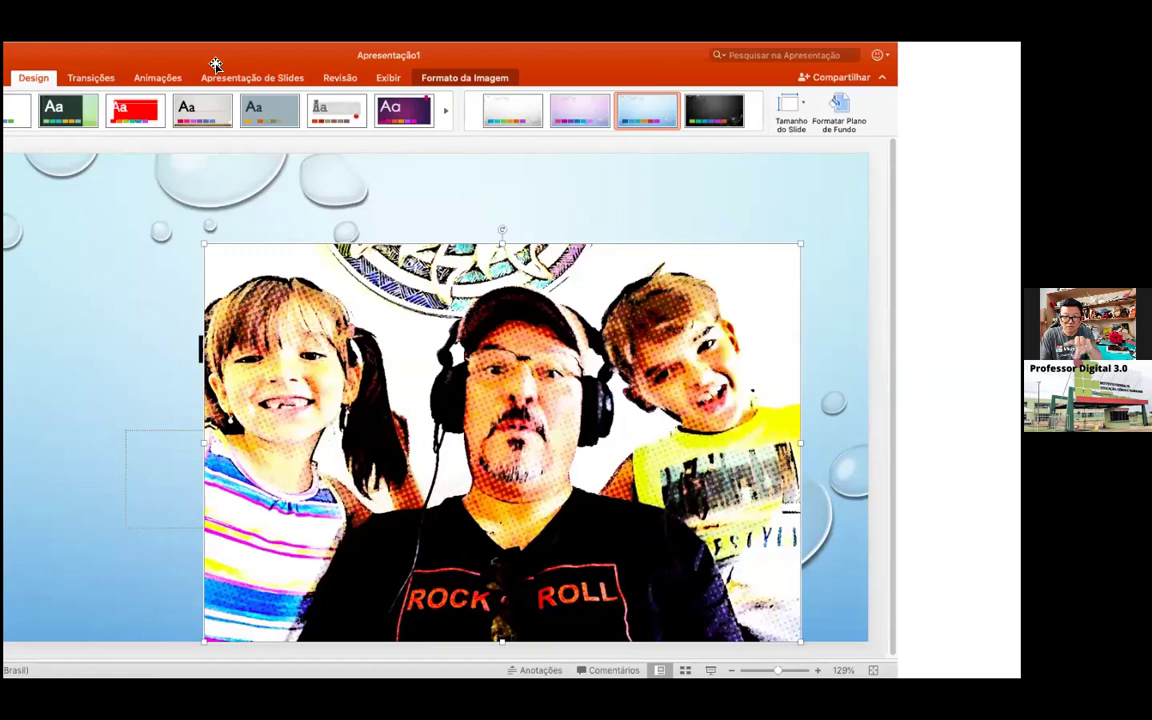
- Maximize the viewer and open the Editar Apresentação options for Professor Digital 3.0
{"action": "double_click", "coordinate": [501, 54]}
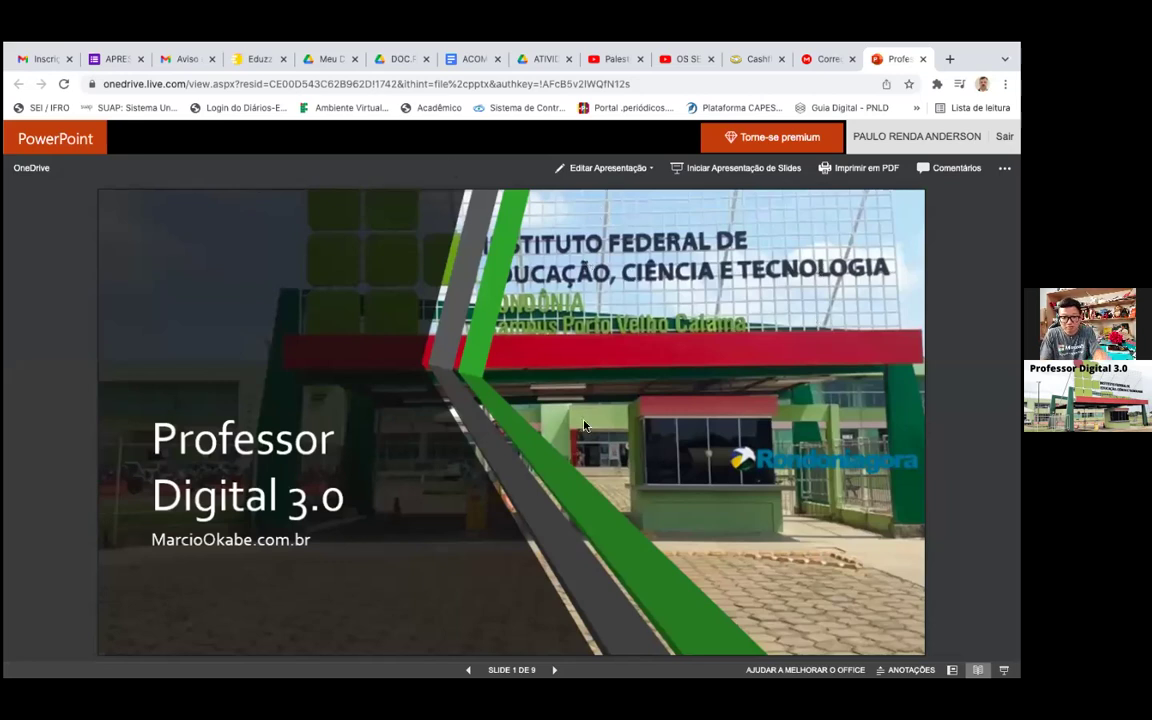
{"action": "left_click", "coordinate": [608, 170]}
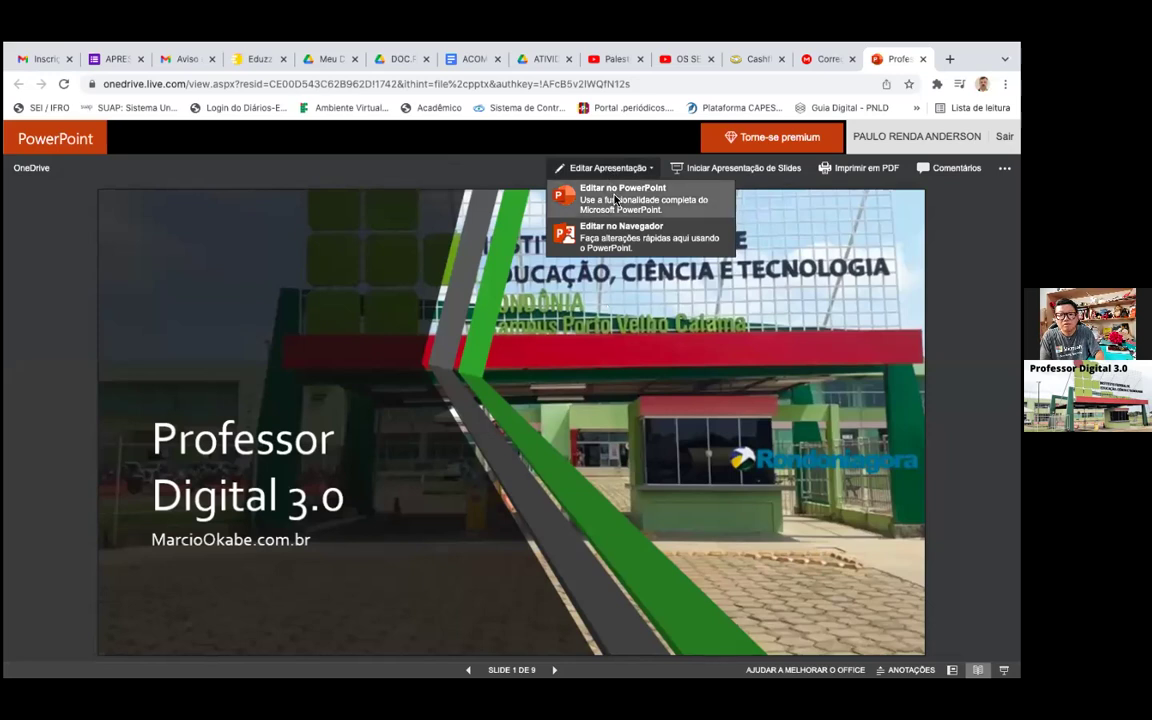
- Choose desktop editing, sign in with the Microsoft account, and stay signed in
{"action": "left_click", "coordinate": [616, 199]}
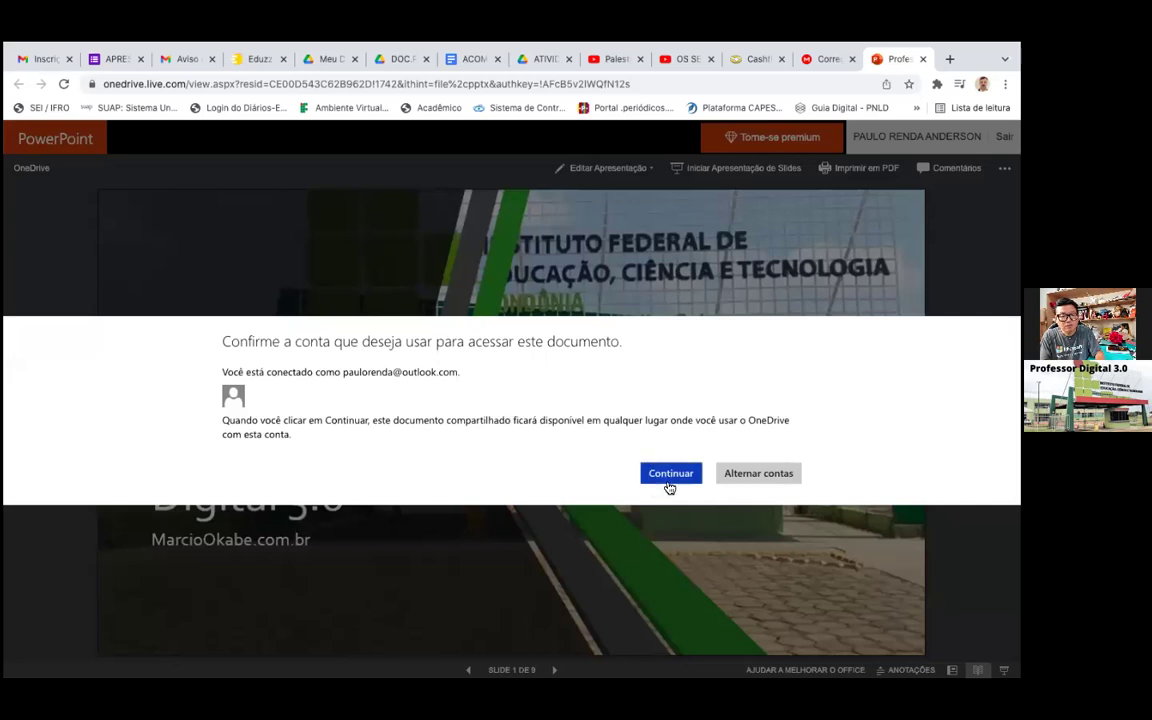
{"action": "left_click", "coordinate": [748, 476]}
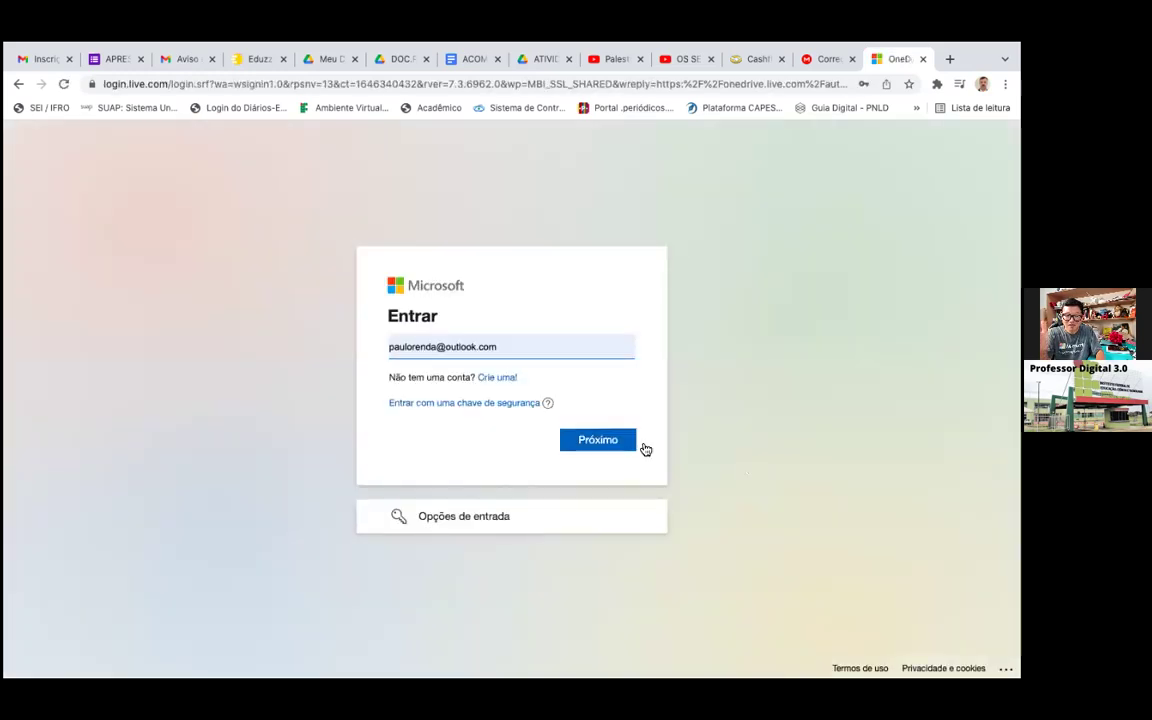
{"action": "left_click", "coordinate": [605, 445]}
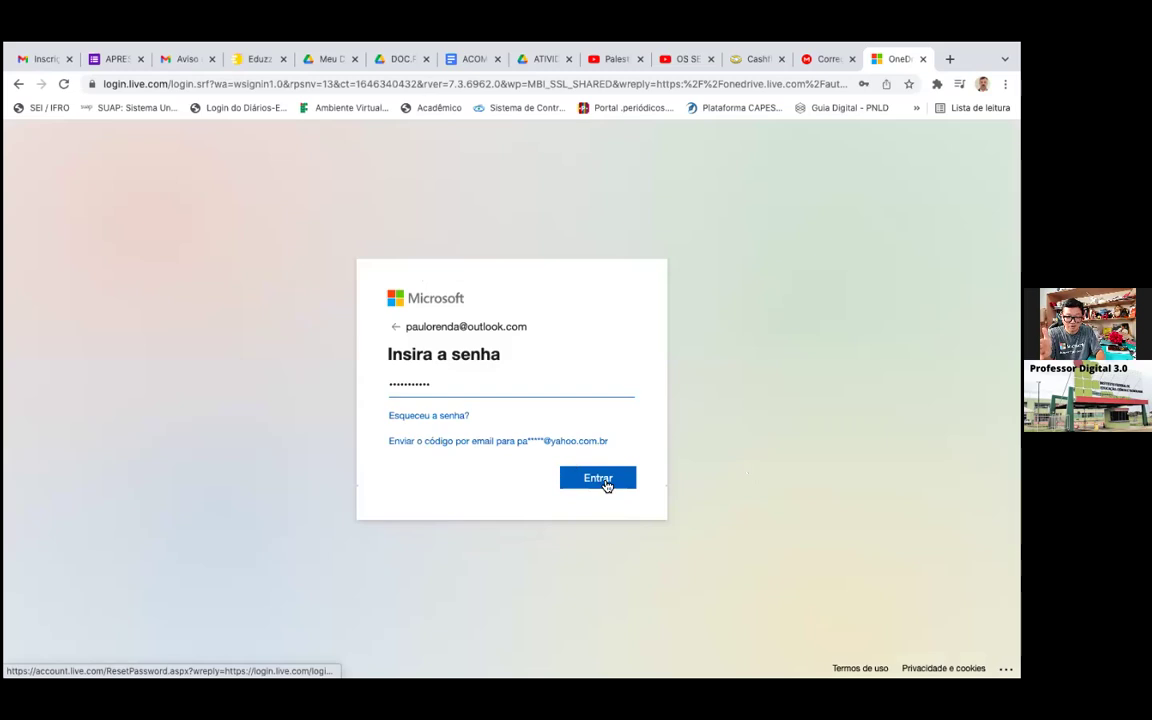
{"action": "left_click", "coordinate": [605, 481]}
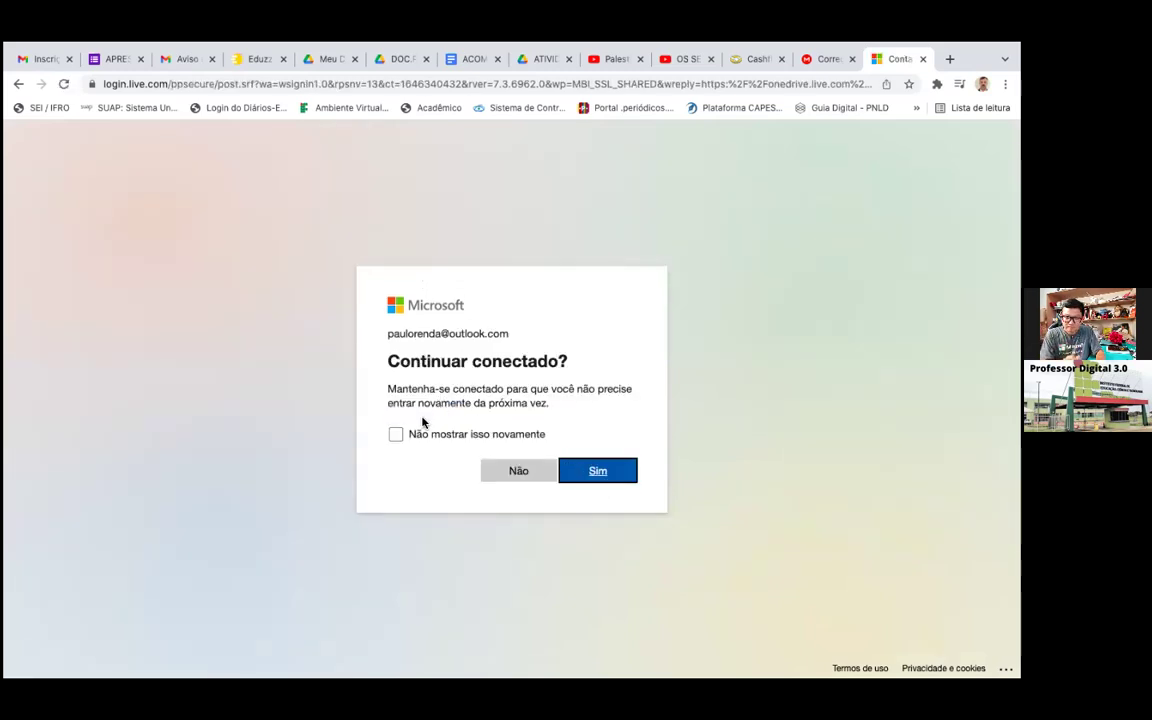
{"action": "left_click", "coordinate": [396, 434]}
{"action": "left_click", "coordinate": [595, 469]}
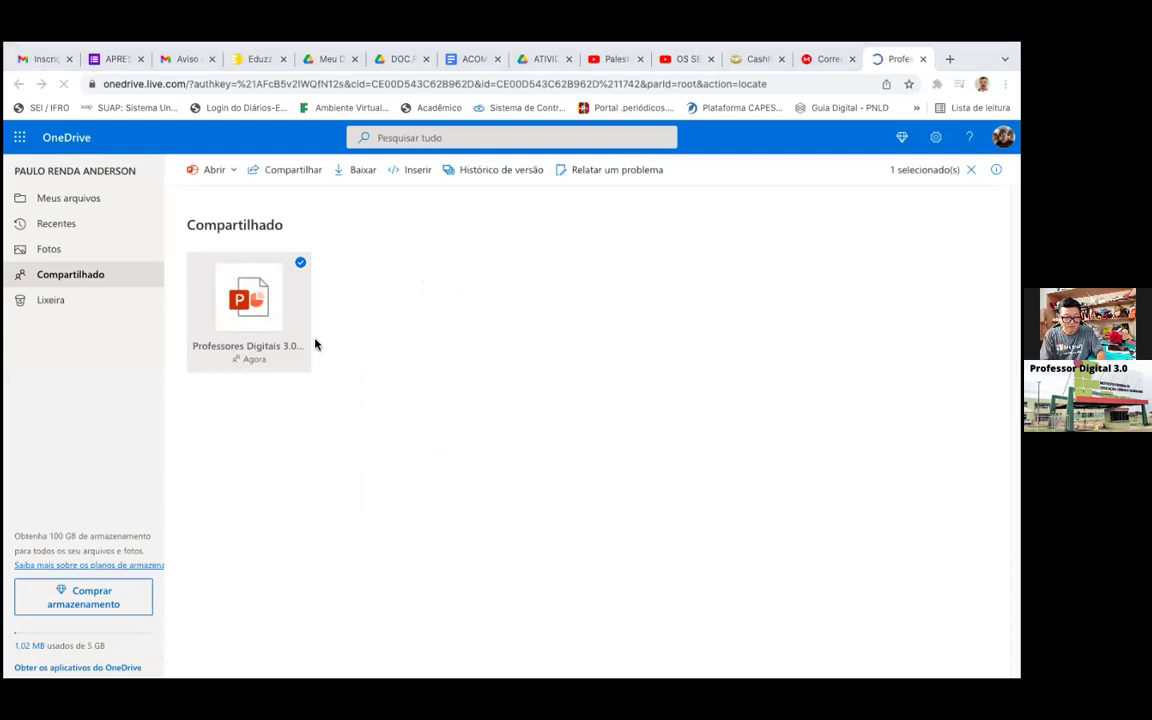
- Open the Professores Digitais 3.0 deck in PowerPoint for the web and maximize the browser
{"action": "left_click", "coordinate": [262, 302]}
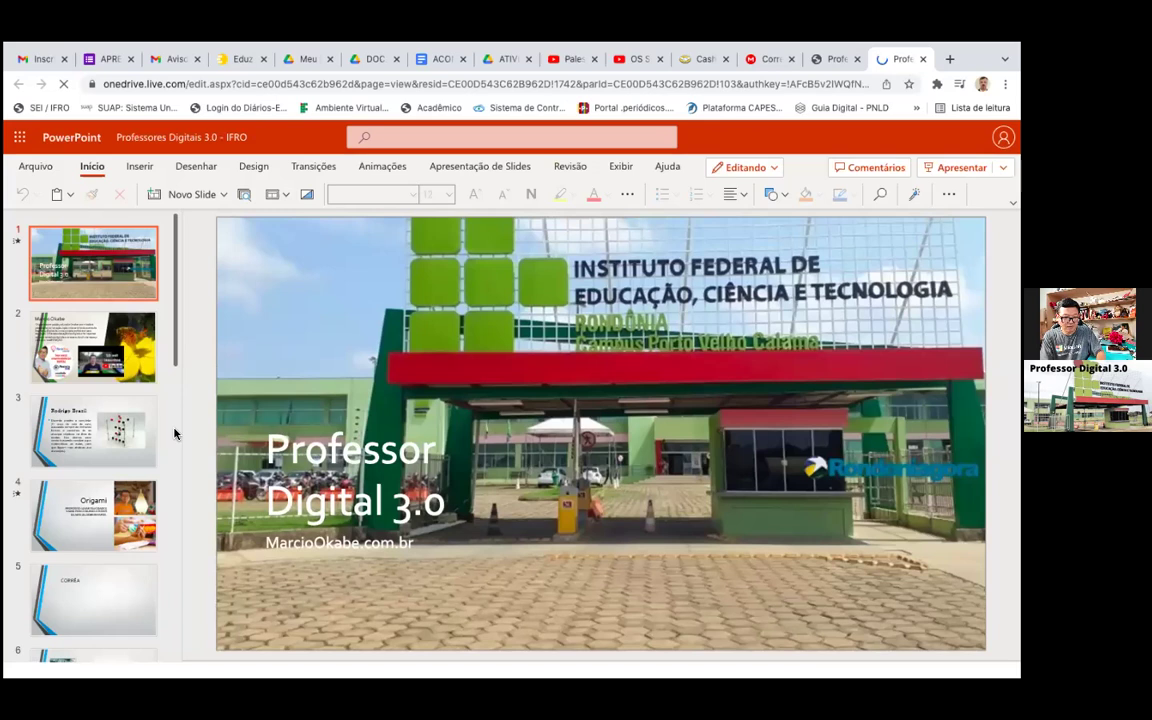
{"action": "left_click", "coordinate": [258, 167]}
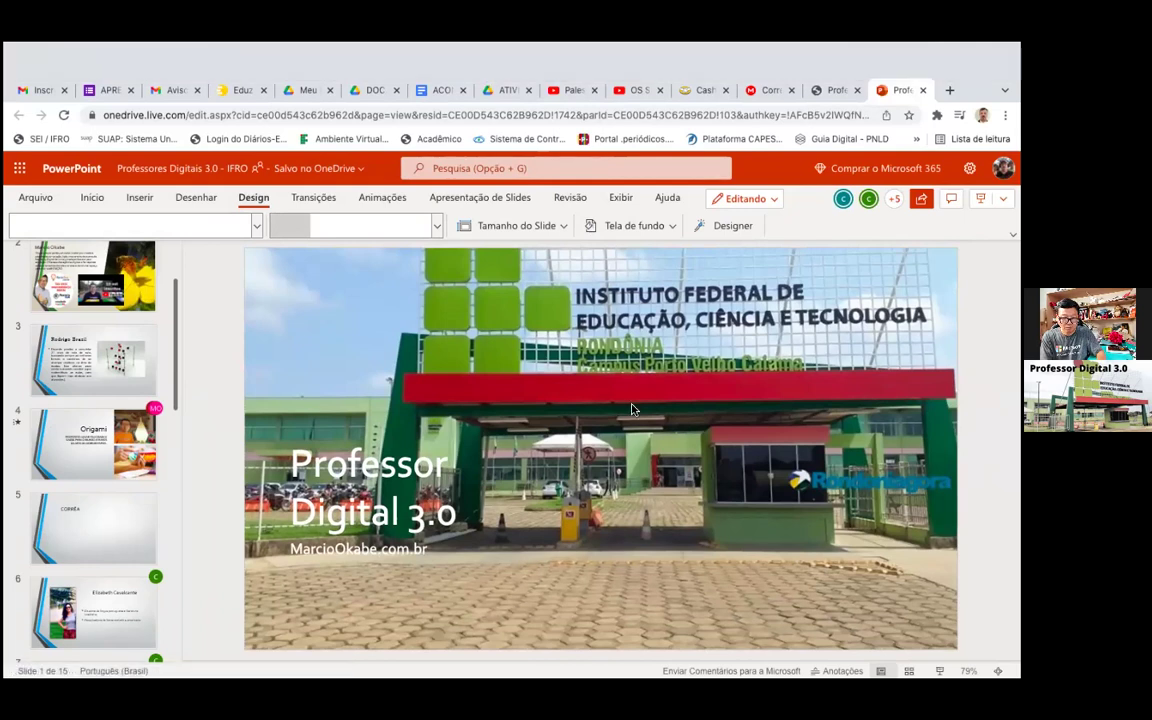
{"action": "double_click", "coordinate": [501, 70]}
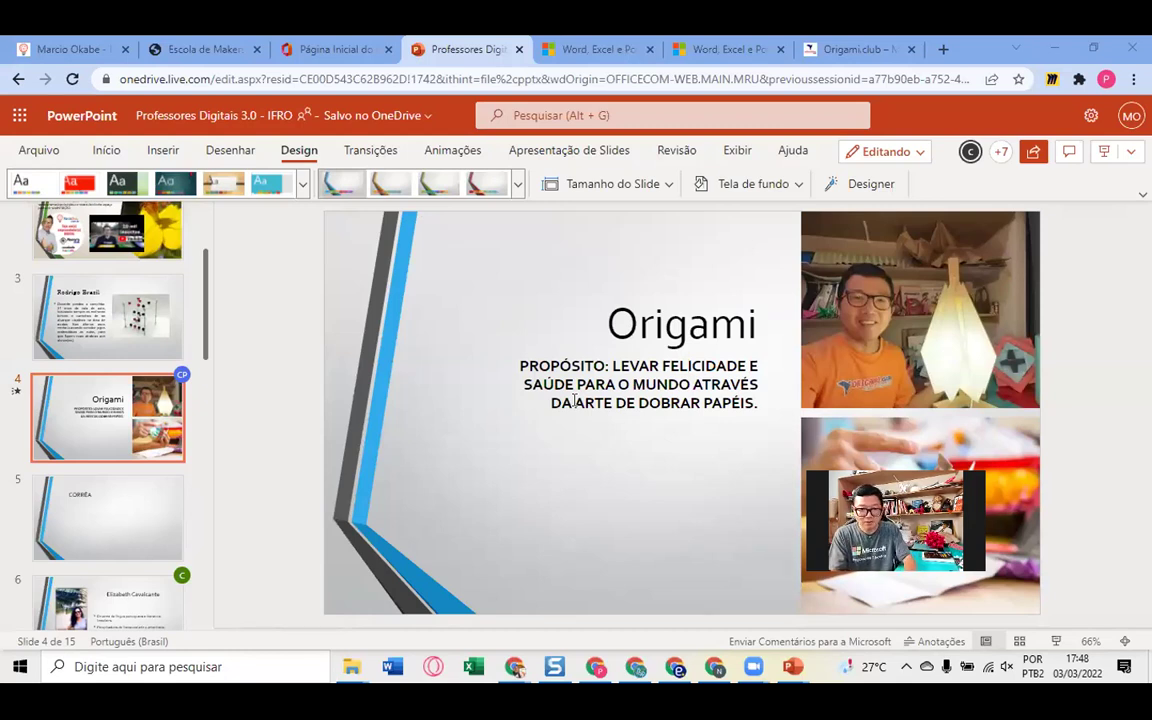
- Play the Palestra Marketing Digital 4.0 YouTube video, lower its volume, and copy its URL
{"action": "key", "text": "alt+Tab"}
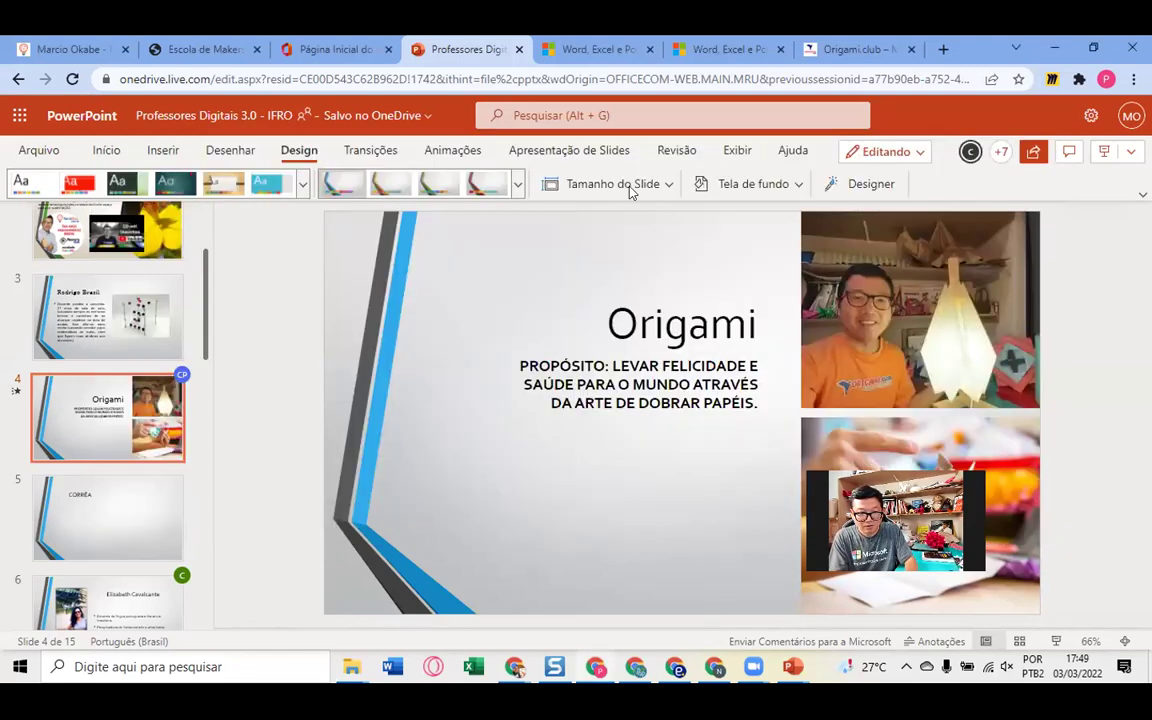
{"action": "key", "text": "alt+Tab"}
{"action": "key", "text": "alt+Tab"}
{"action": "left_click", "coordinate": [475, 45]}
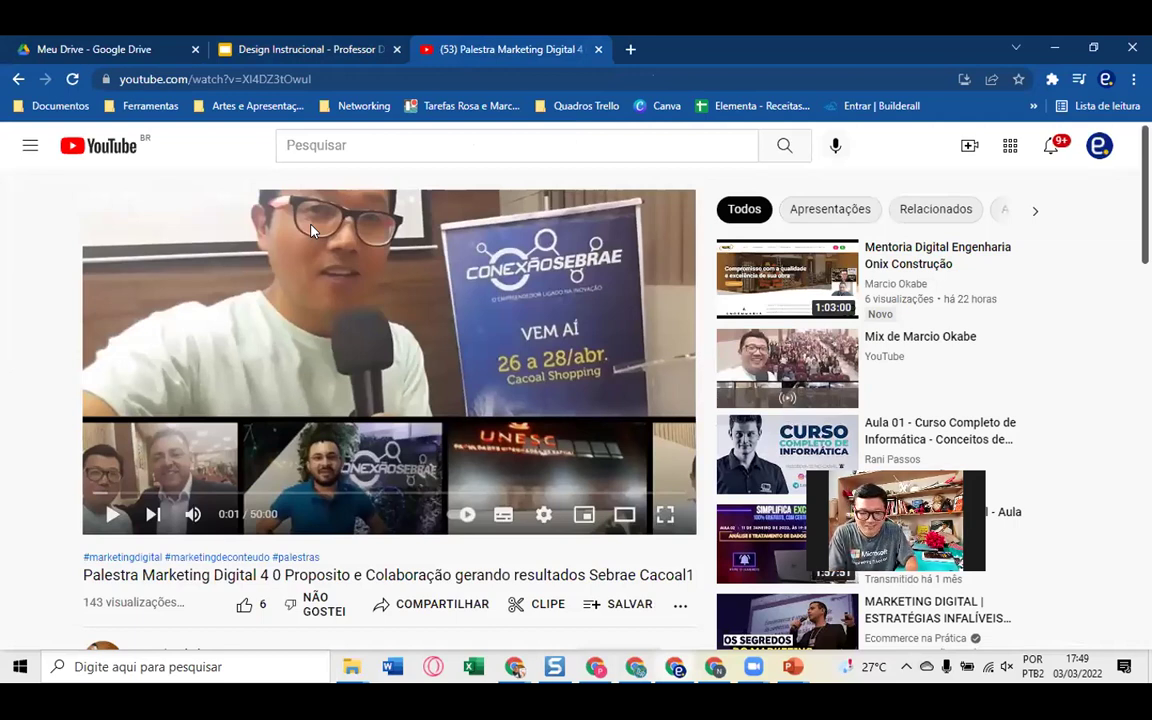
{"action": "left_click", "coordinate": [312, 230]}
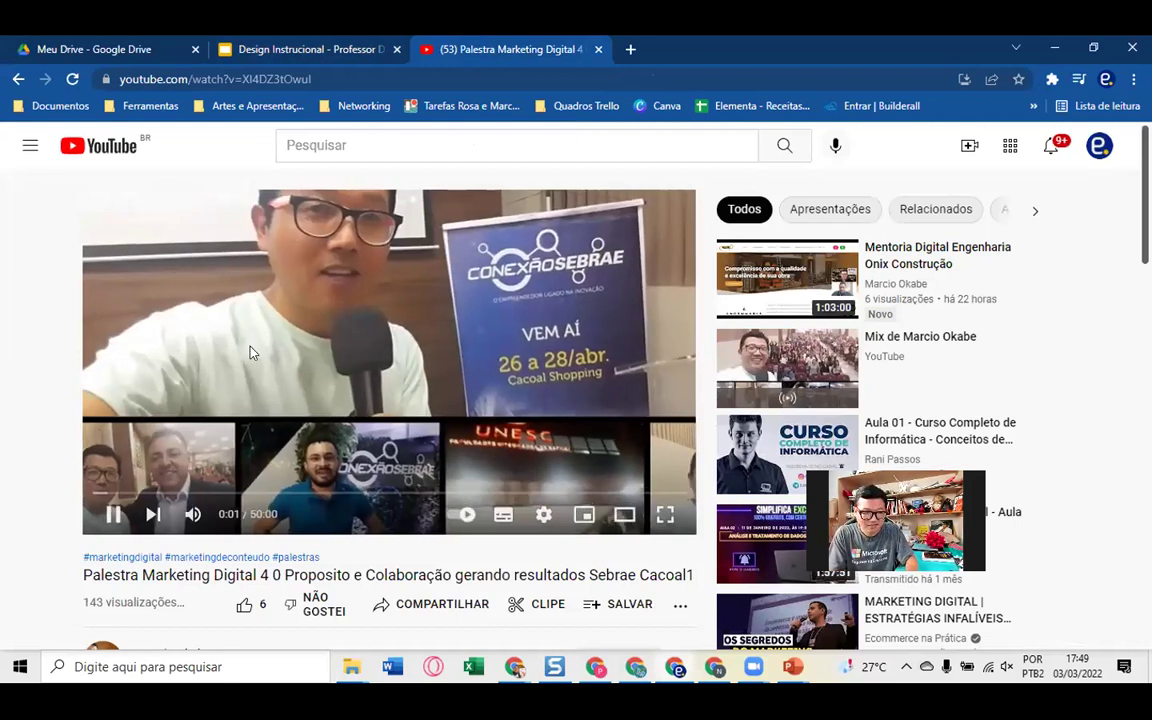
{"action": "left_click", "coordinate": [112, 514]}
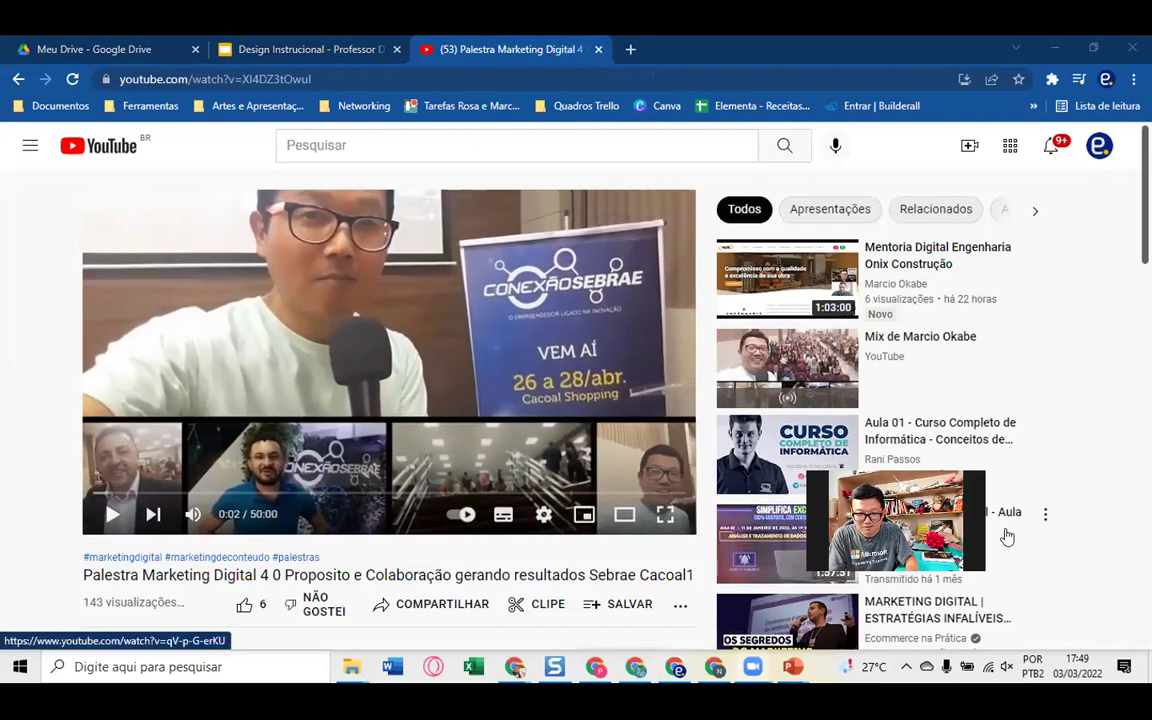
{"action": "left_click", "coordinate": [113, 514]}
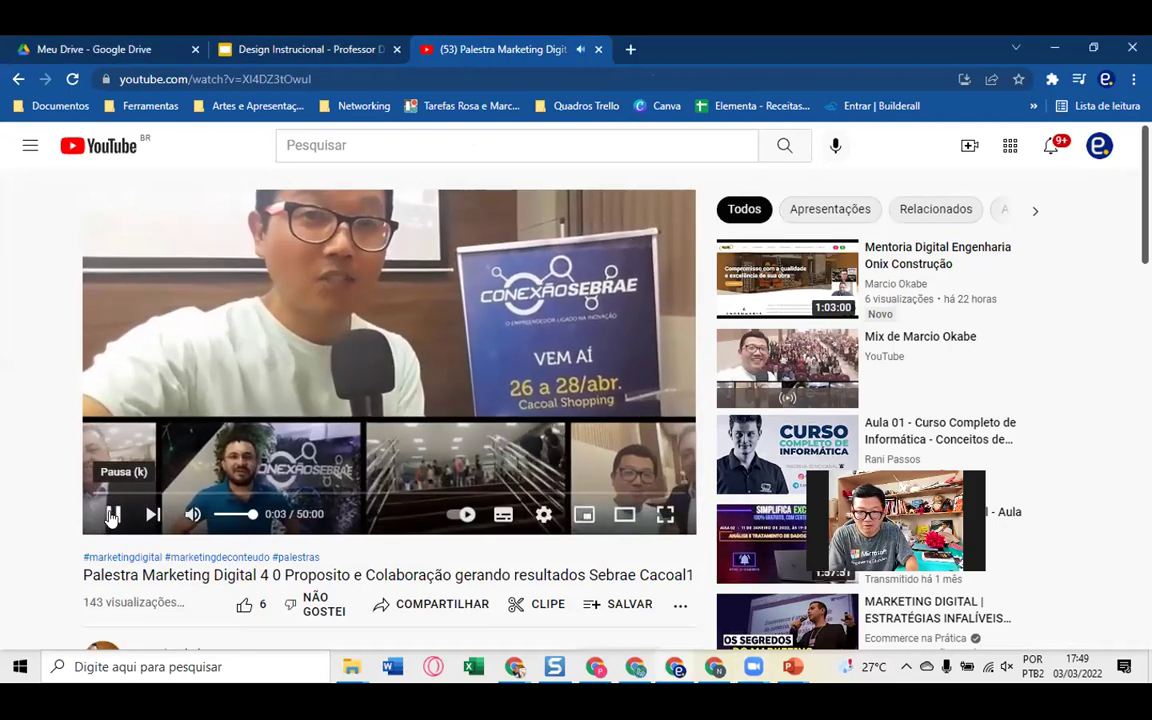
{"action": "left_click_drag", "start_coordinate": [253, 514], "coordinate": [208, 517]}
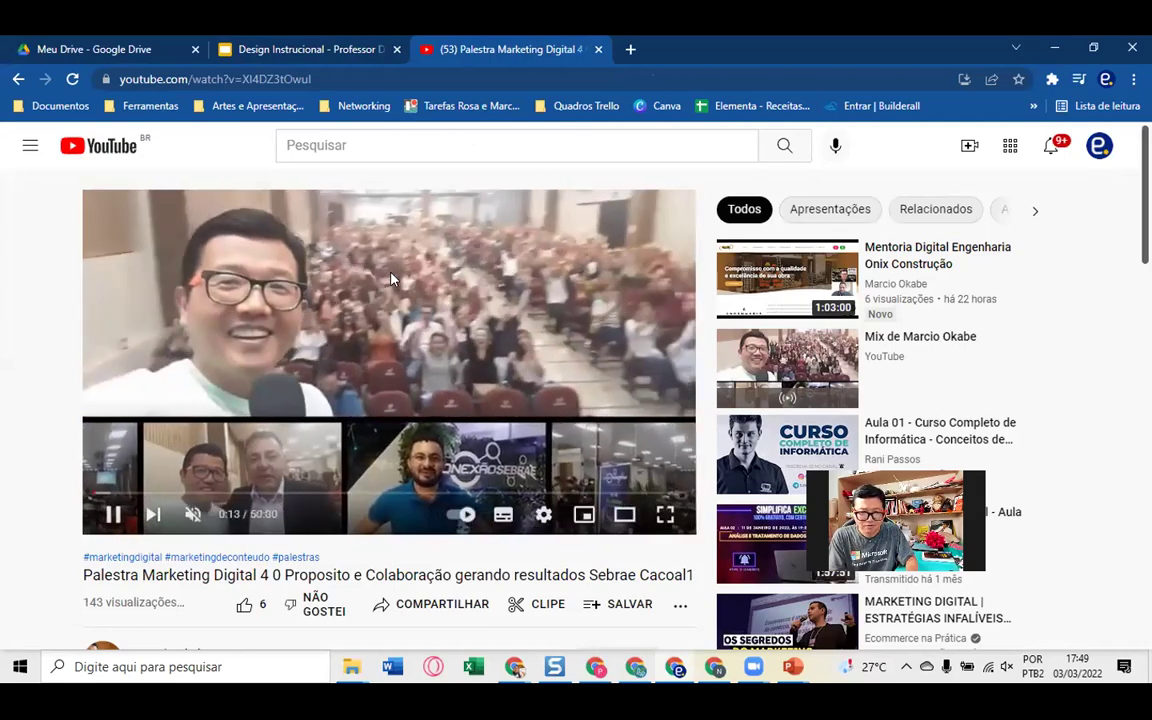
{"action": "left_click", "coordinate": [379, 78]}
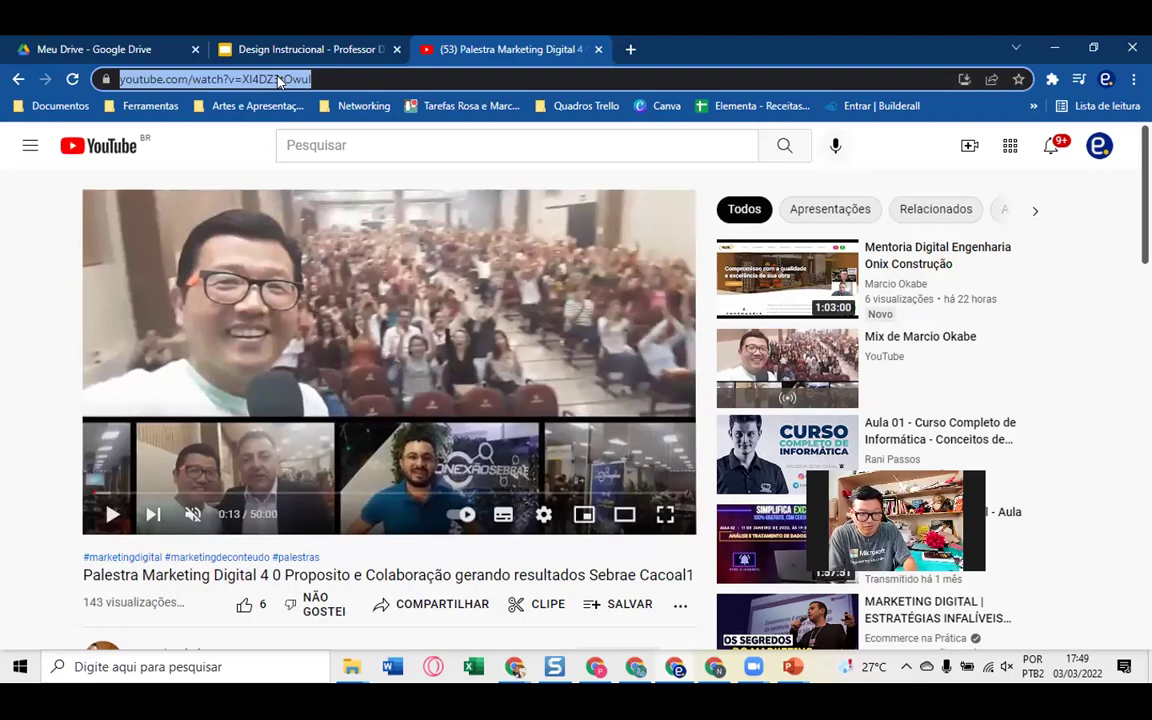
{"action": "key", "text": "alt+Tab"}
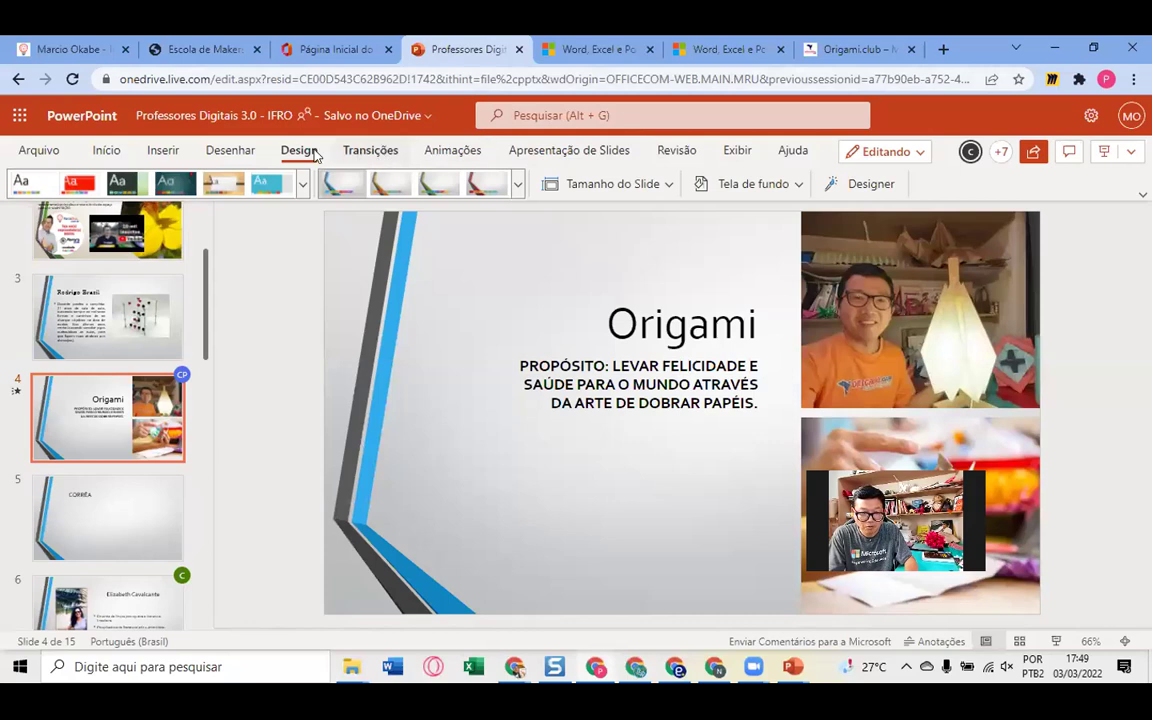
- Insert the copied YouTube URL as an online video on the Origami slide
{"action": "left_click", "coordinate": [160, 150]}
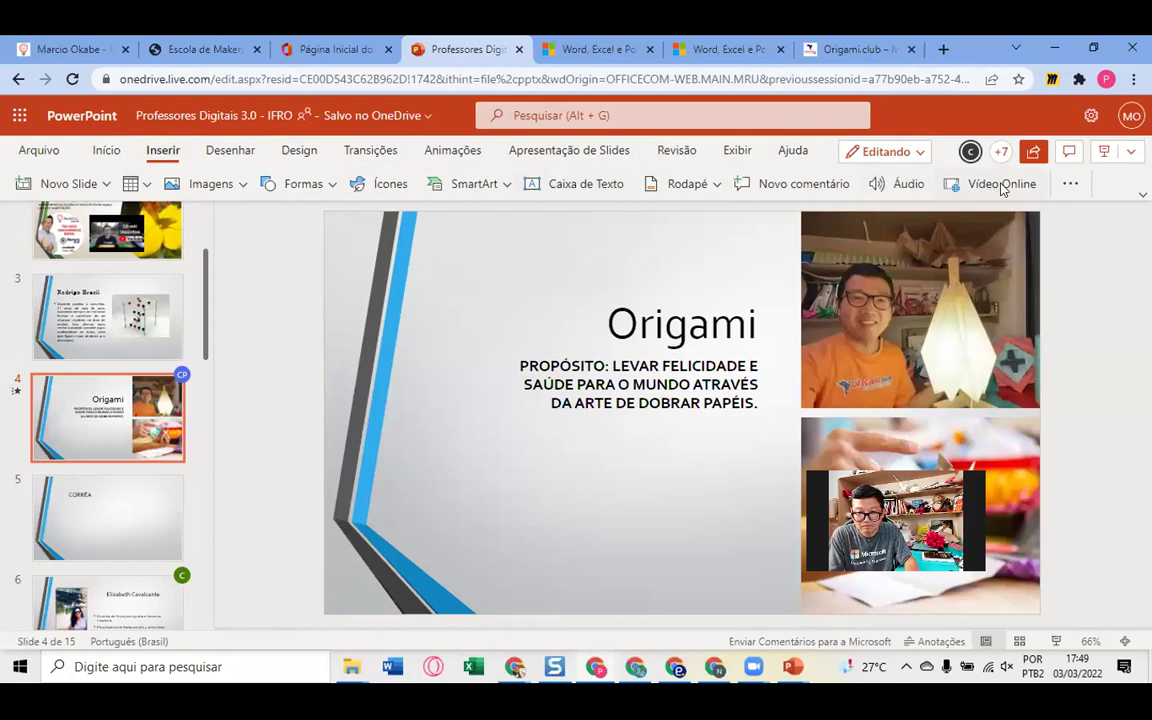
{"action": "left_click", "coordinate": [1002, 184]}
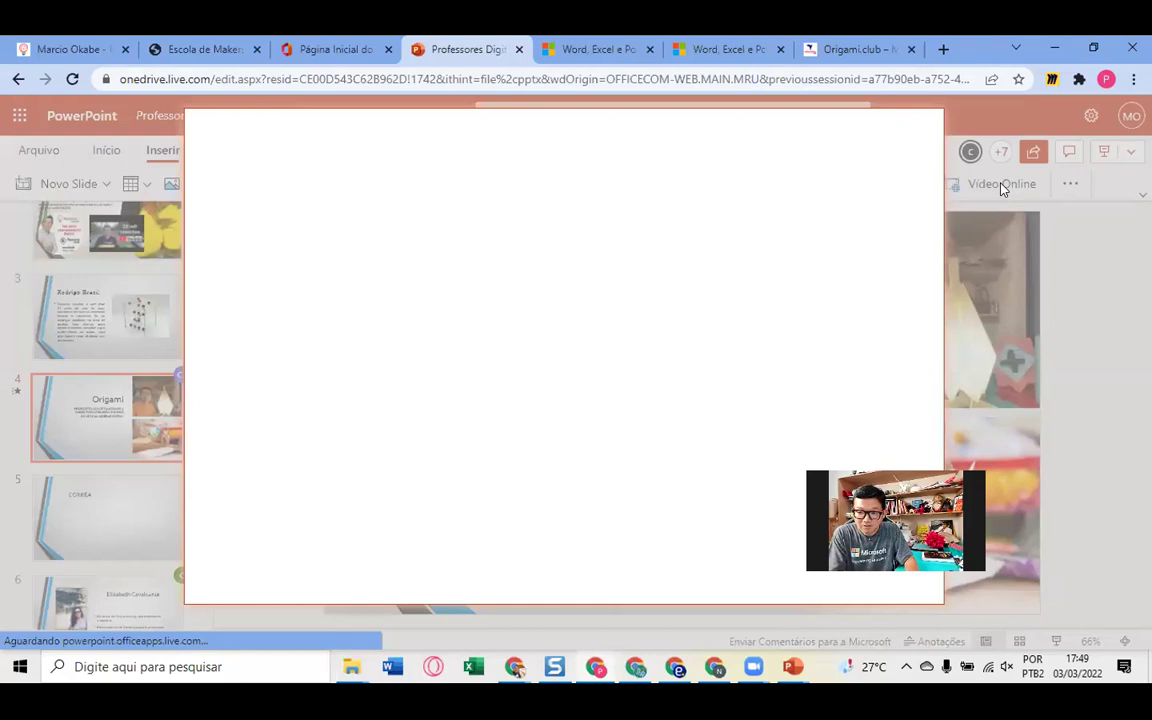
{"action": "type", "text": "https://www.youtube.com/watch?v=XI4DZ3tOwul"}
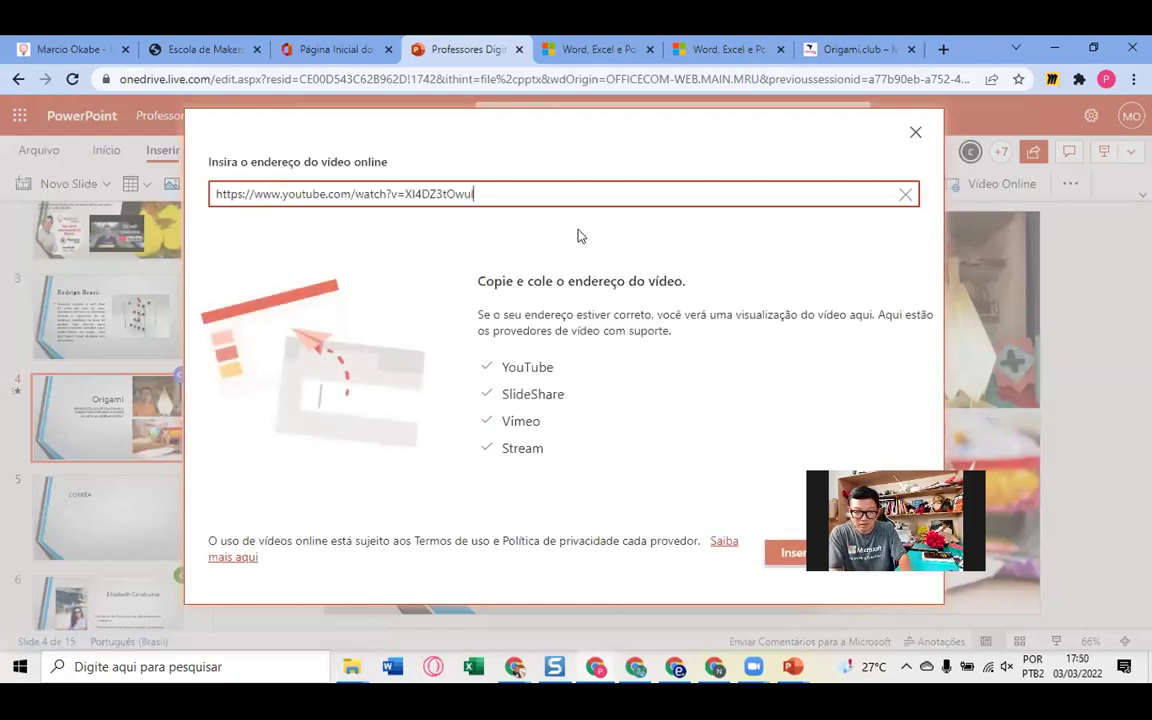
{"action": "left_click", "coordinate": [781, 557]}
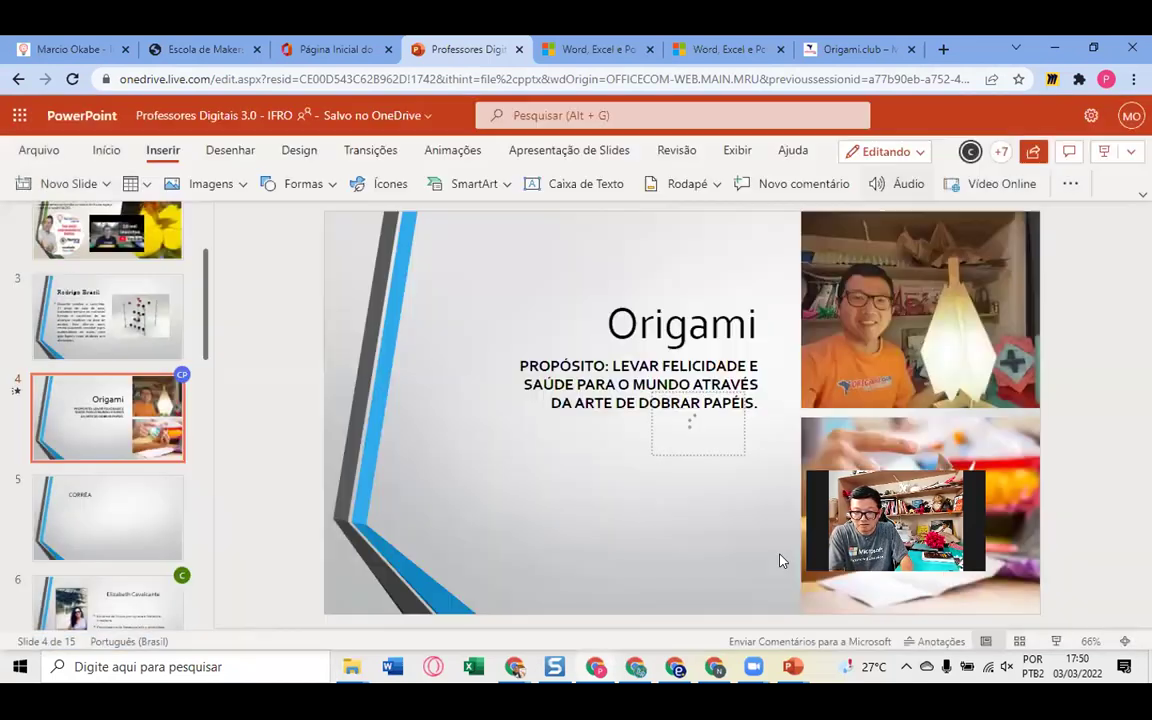
- Move the video below the purpose text and enlarge it to 5.02" × 2.78"
{"action": "left_click_drag", "start_coordinate": [729, 427], "coordinate": [591, 500]}
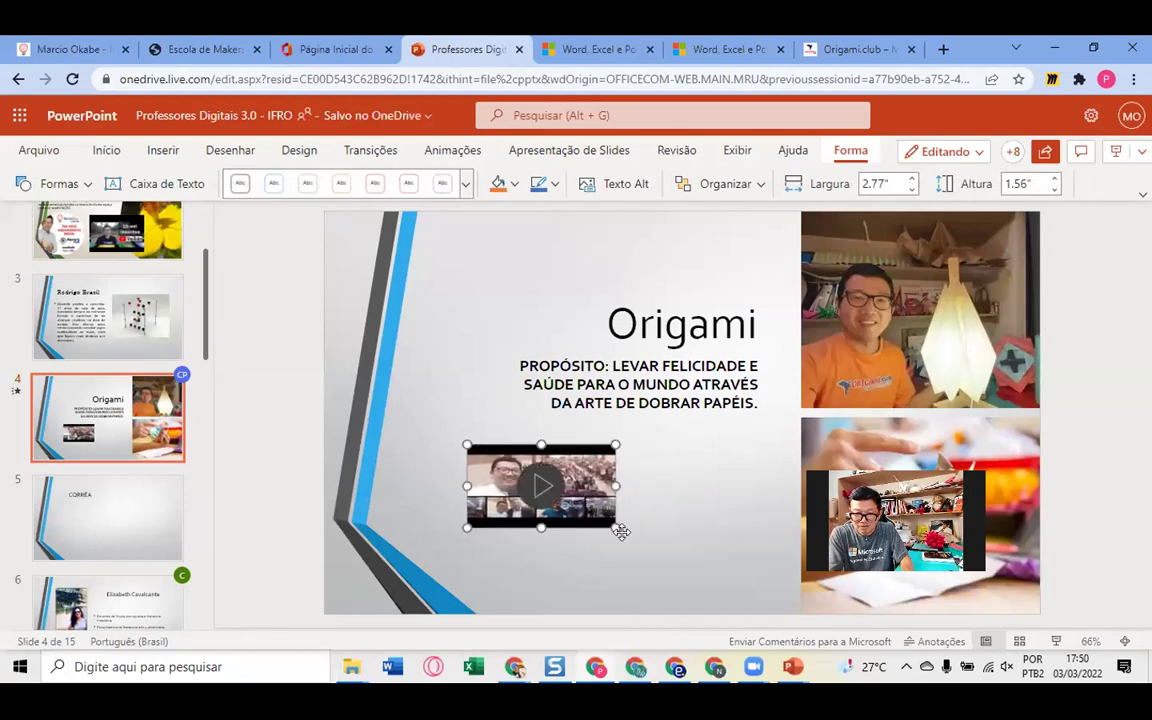
{"action": "left_click_drag", "start_coordinate": [615, 527], "coordinate": [718, 573]}
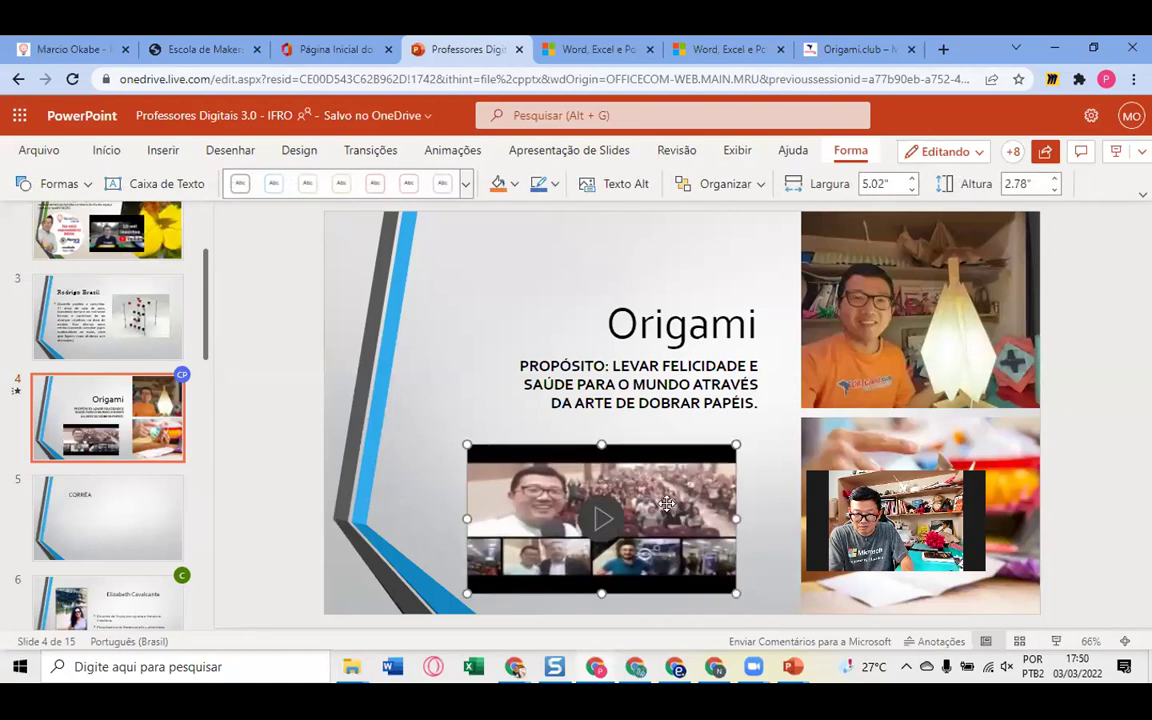
{"action": "left_click_drag", "start_coordinate": [667, 504], "coordinate": [698, 498]}
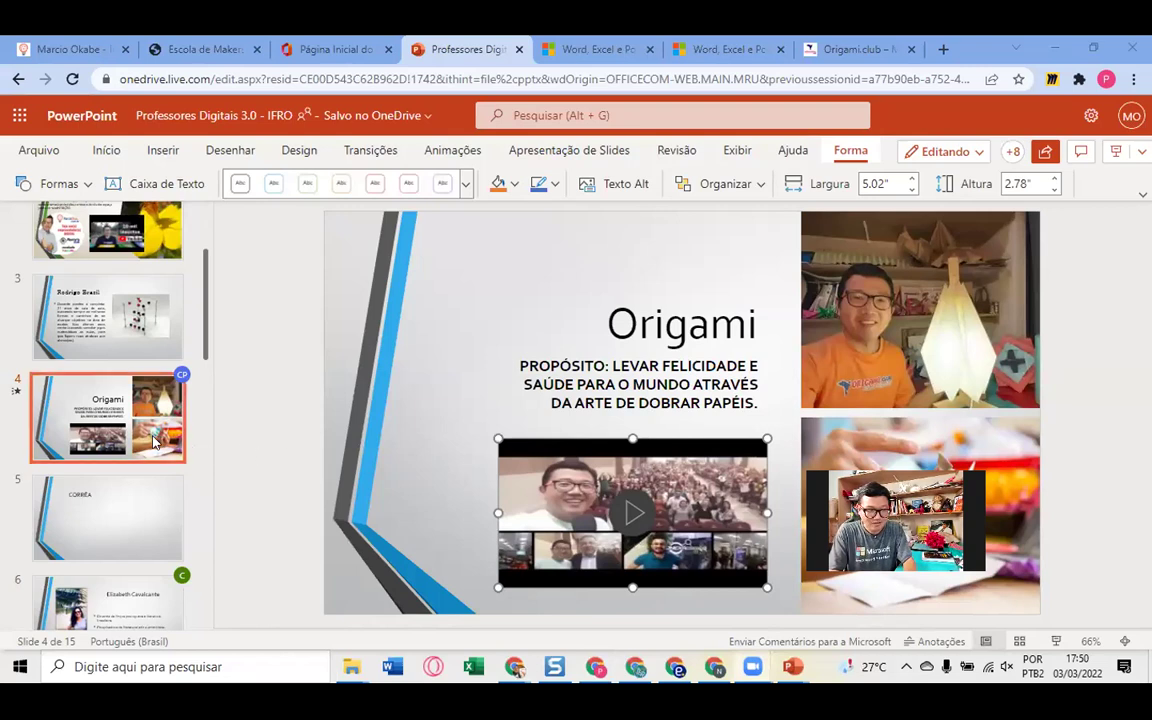
- Scroll down the web deck's slide thumbnails, then switch to the desktop Apresentação 5.pptx window
{"action": "scroll", "coordinate": [153, 441], "scroll_direction": "down", "scroll_amount": 2}
{"action": "scroll", "coordinate": [153, 441], "scroll_direction": "down", "scroll_amount": 2}
{"action": "scroll", "coordinate": [153, 441], "scroll_direction": "down", "scroll_amount": 1}
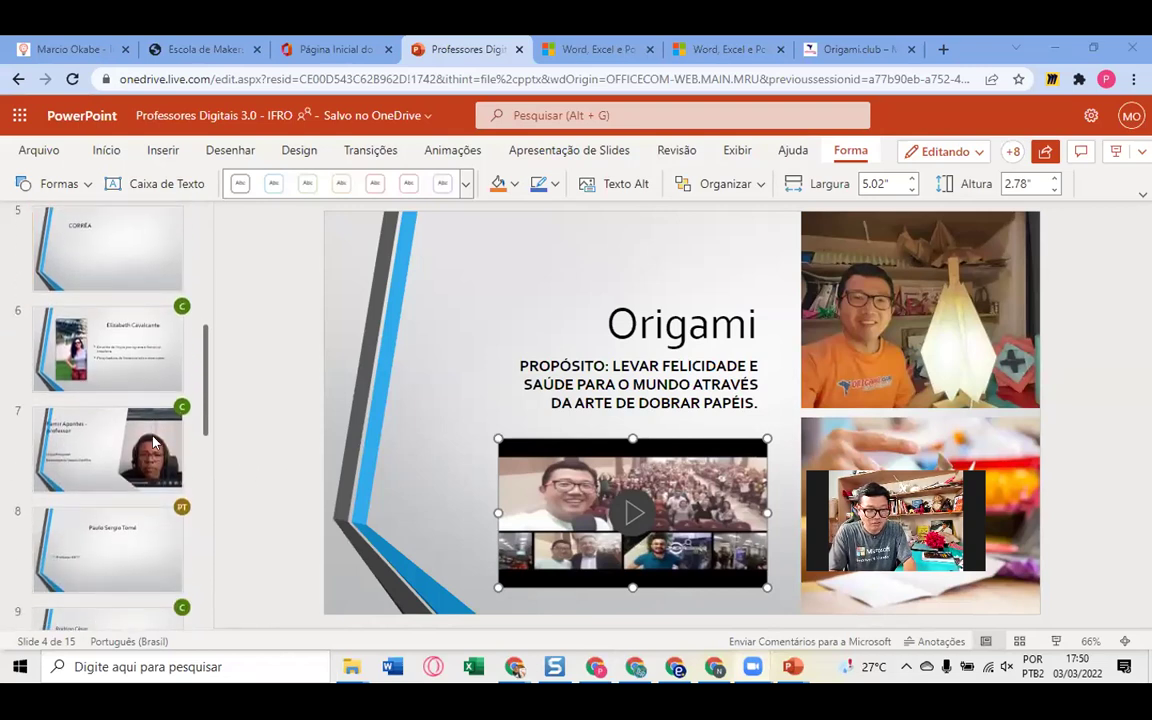
{"action": "scroll", "coordinate": [153, 441], "scroll_direction": "down", "scroll_amount": 1}
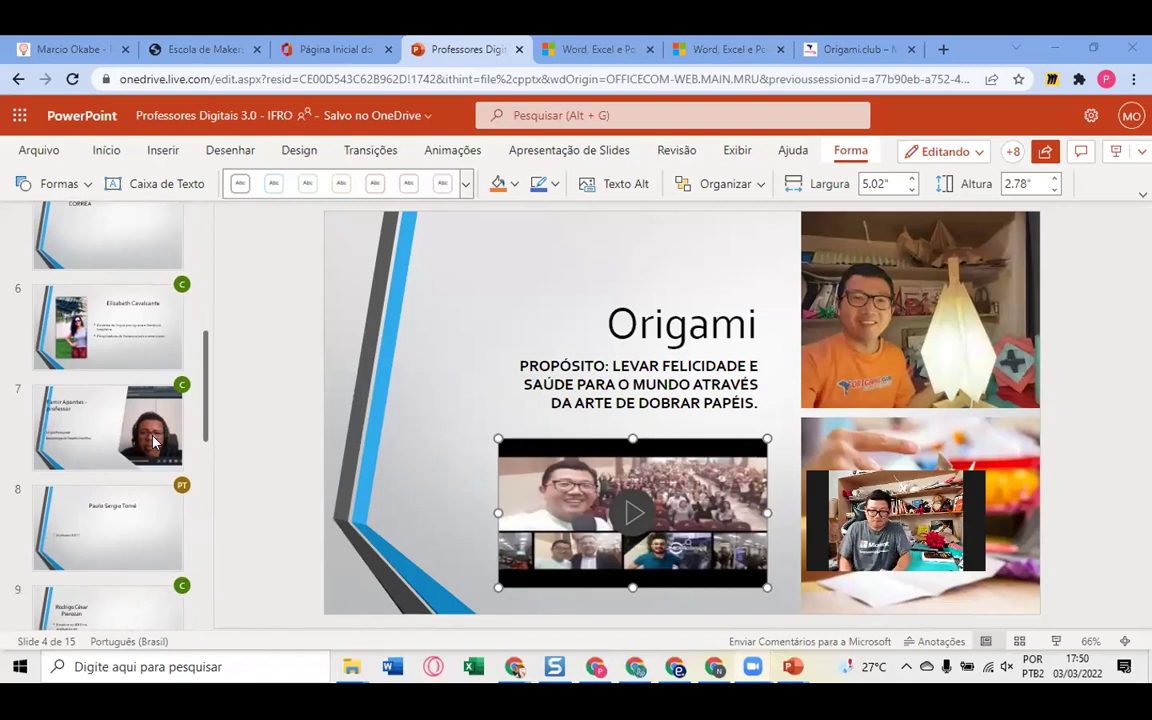
{"action": "scroll", "coordinate": [153, 441], "scroll_direction": "down", "scroll_amount": 3}
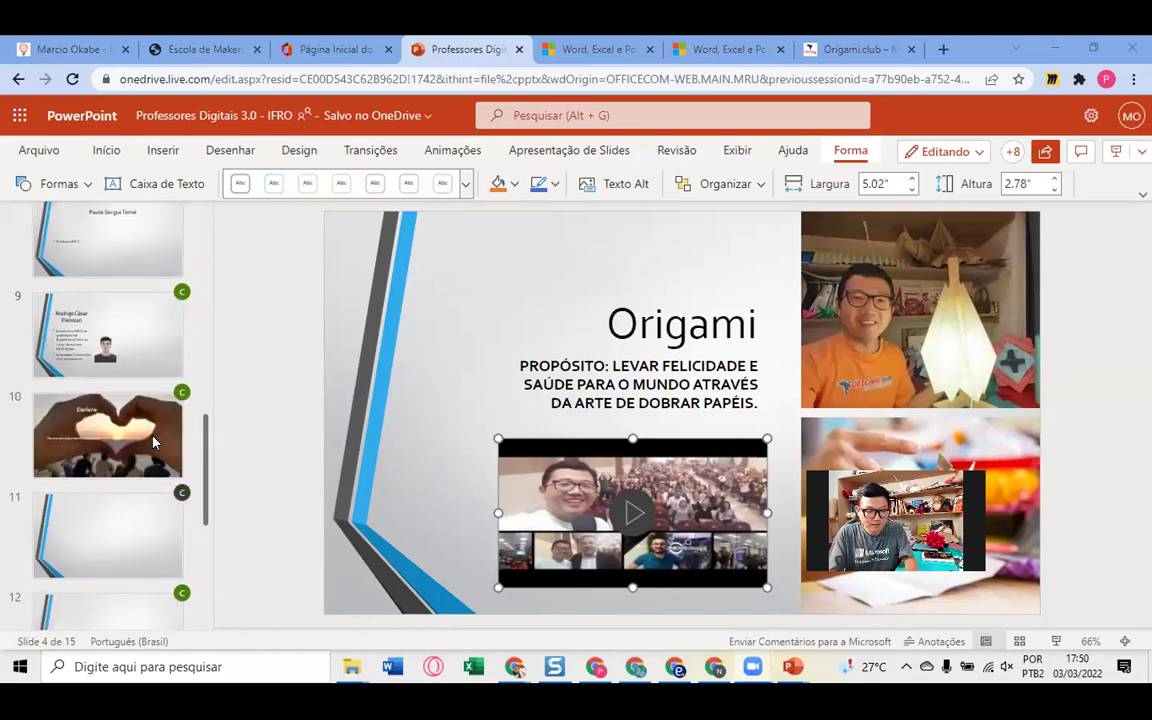
{"action": "key", "text": "alt+Tab"}
{"action": "key", "text": "alt+Tab"}
{"action": "key", "text": "alt+Tab"}
{"action": "key", "text": "alt+Tab"}
{"action": "key", "text": "alt+Tab"}
{"action": "key", "text": "alt+Tab"}
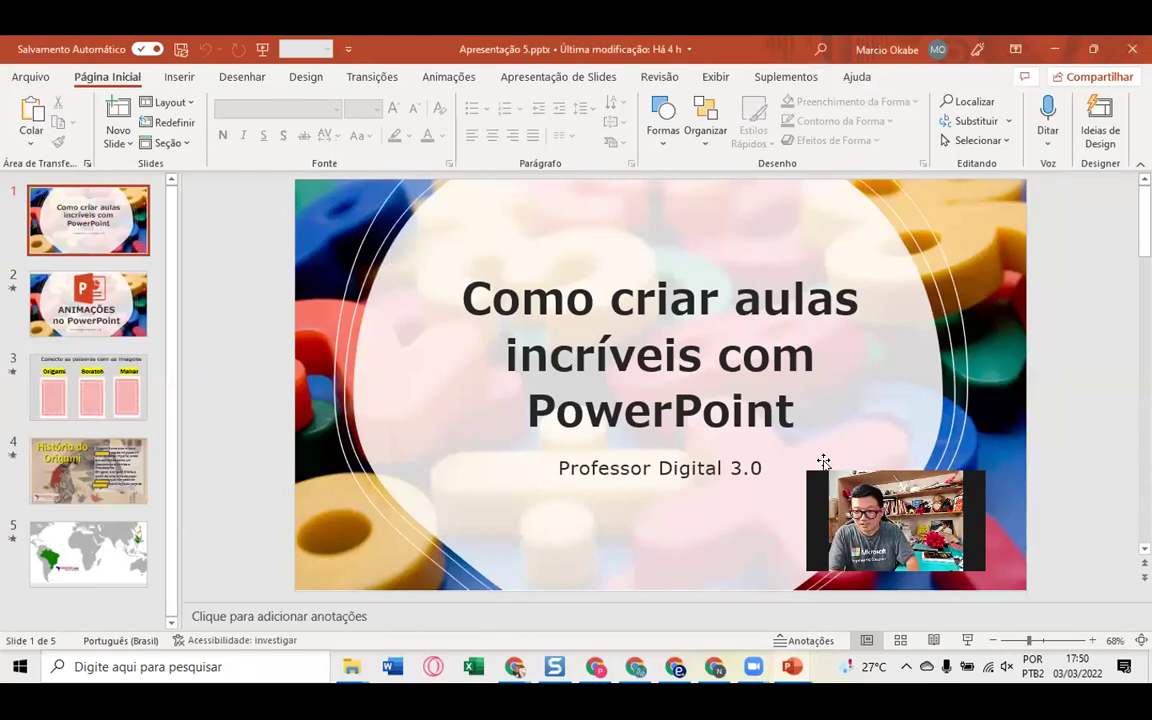
{"action": "left_click_drag", "start_coordinate": [823, 462], "coordinate": [1035, 474]}
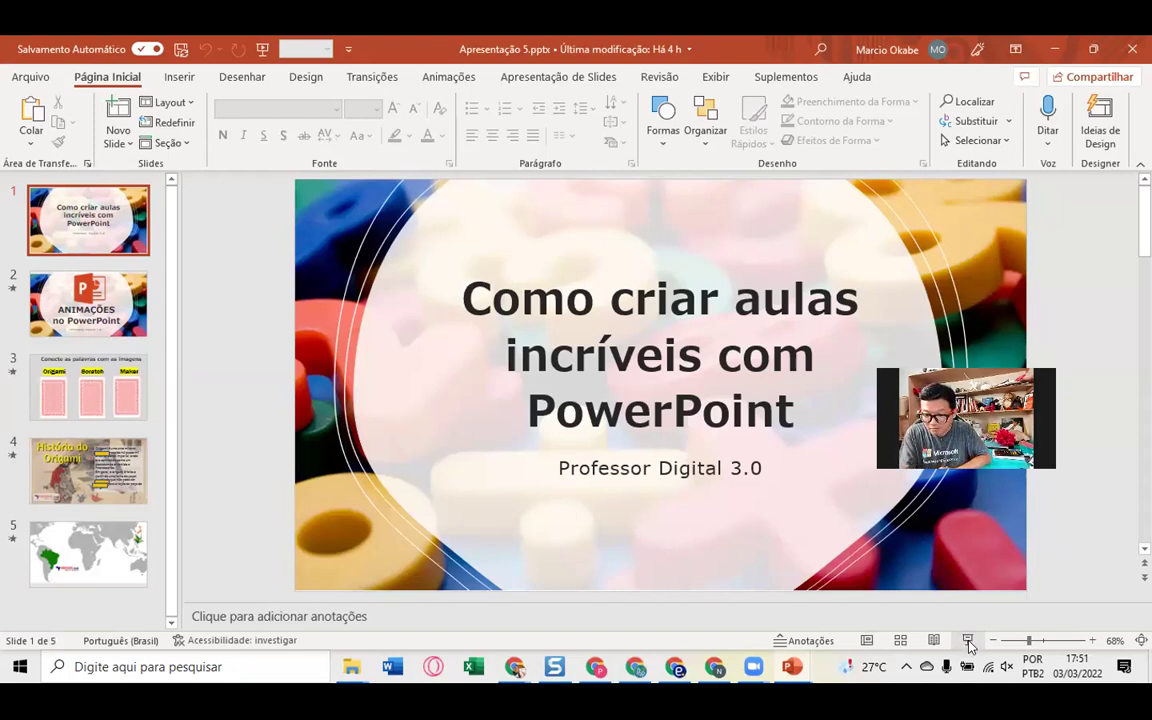
- Present from slide 1, advancing to 'Conecte as palavras com as imagens' and flipping its Origami, Scratch, Maker cards
{"action": "left_click", "coordinate": [968, 642]}
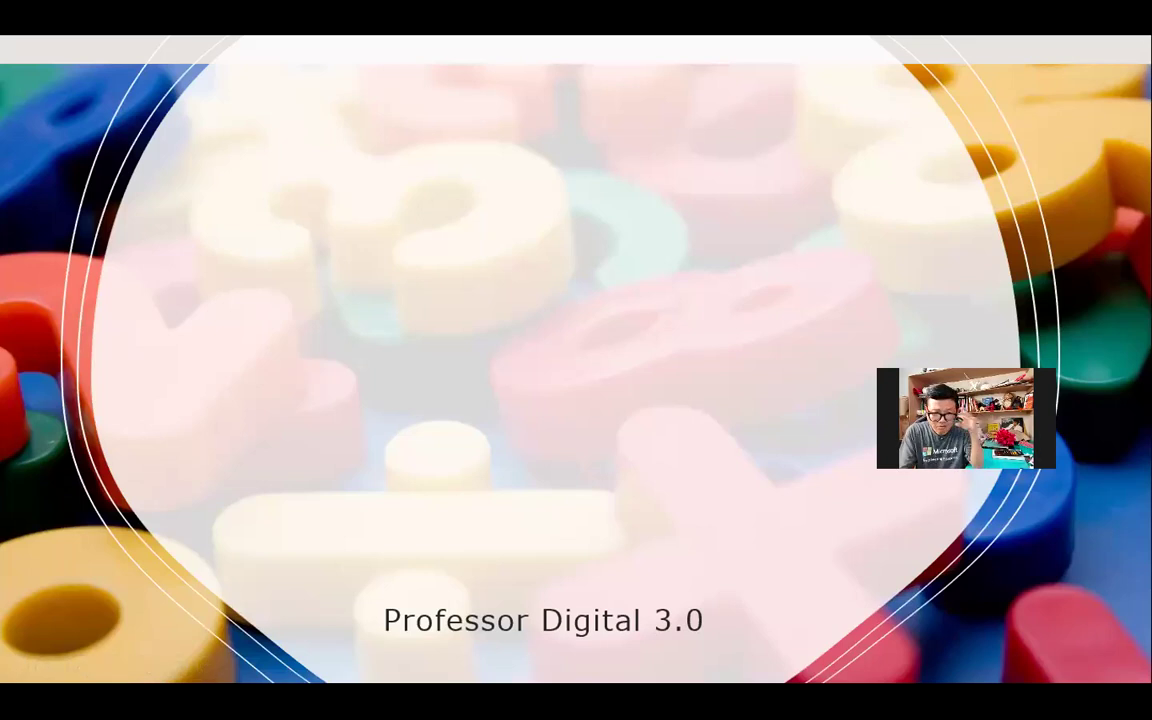
{"action": "key", "text": "Right"}
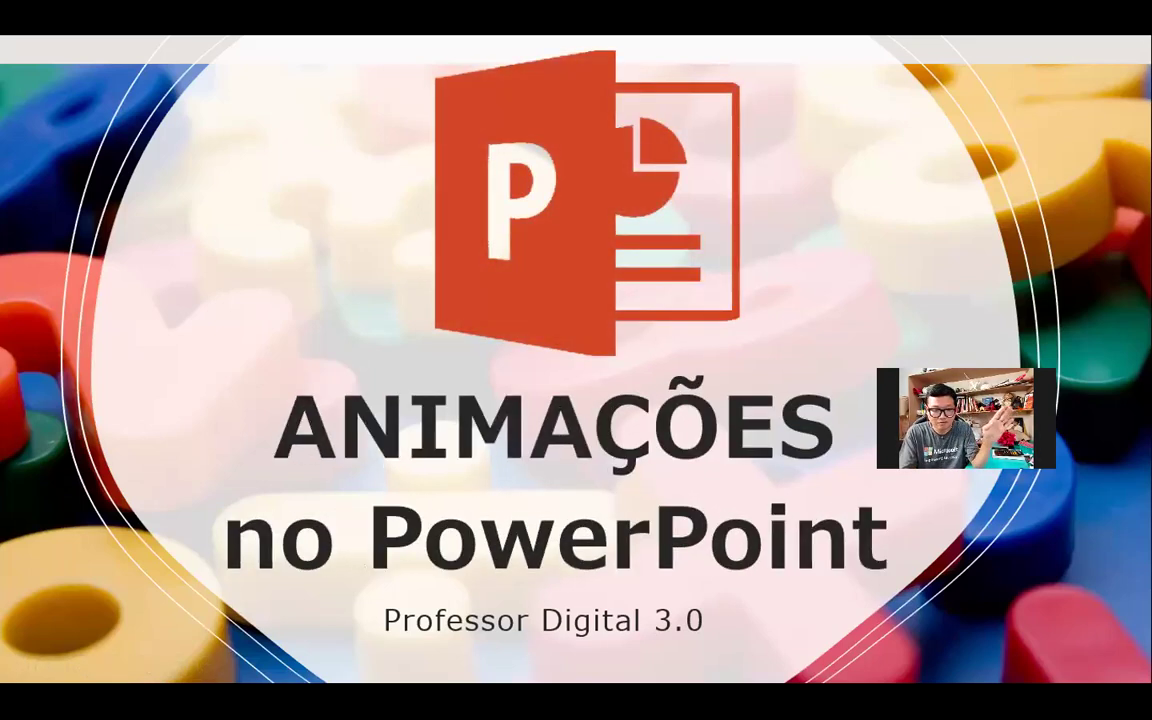
{"action": "key", "text": "Right"}
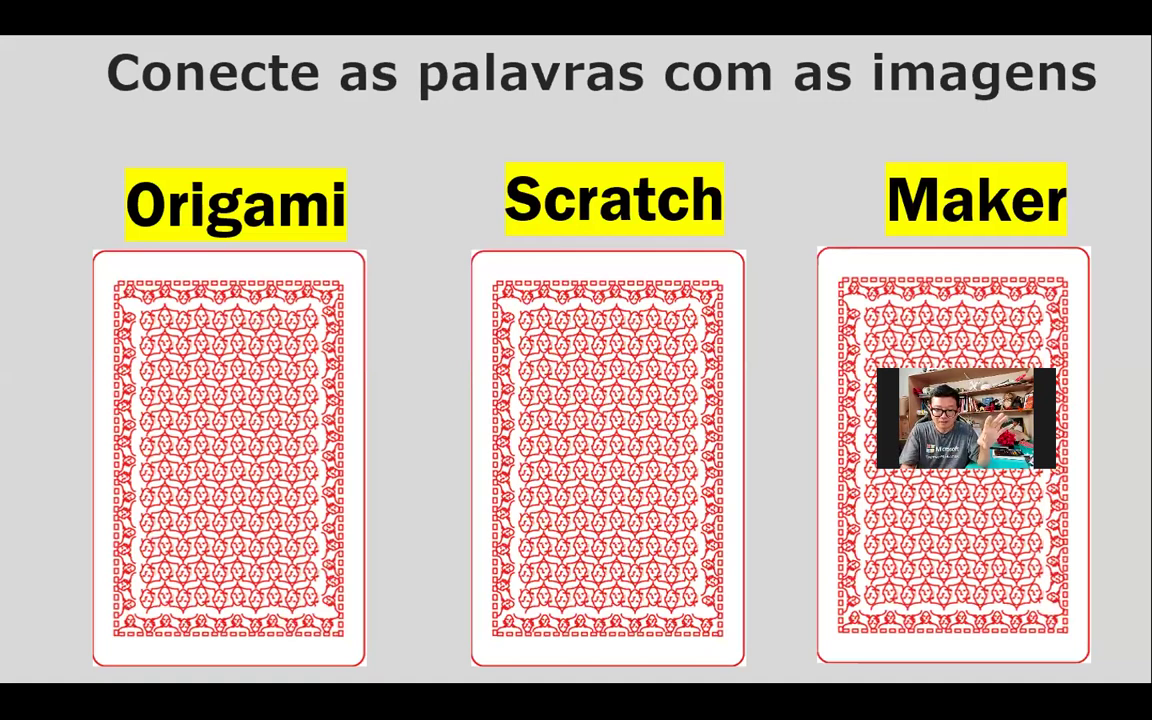
{"action": "key", "text": "Right"}
{"action": "key", "text": "Right"}
{"action": "key", "text": "Right"}
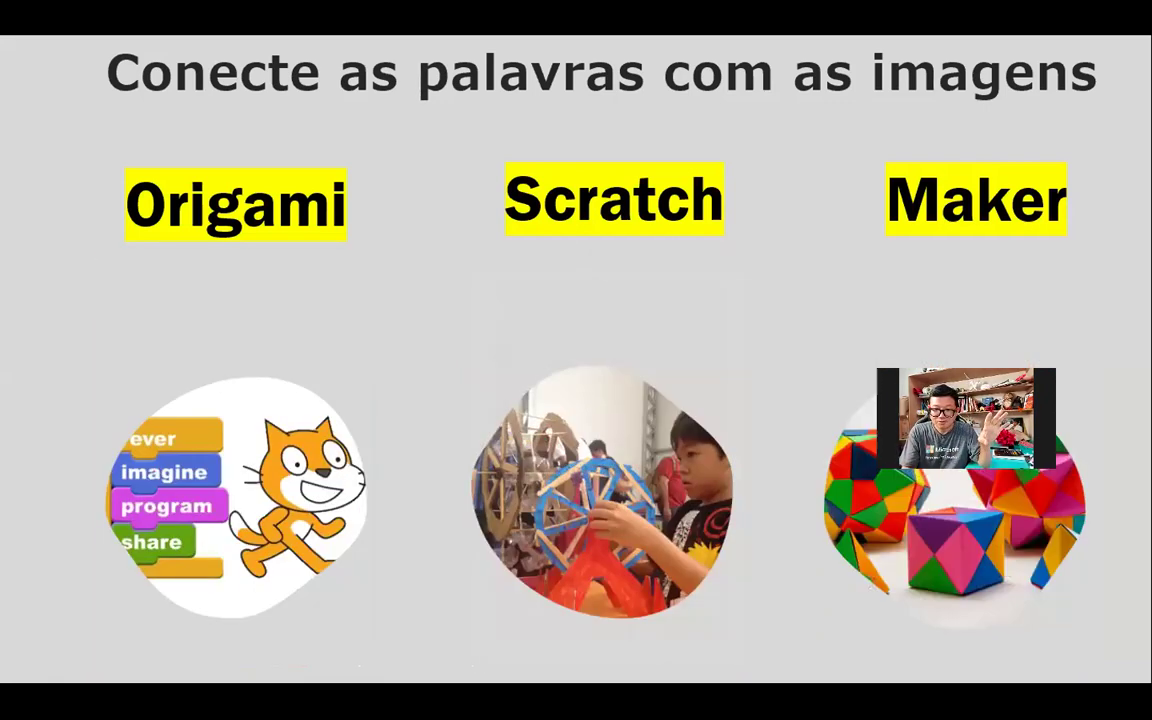
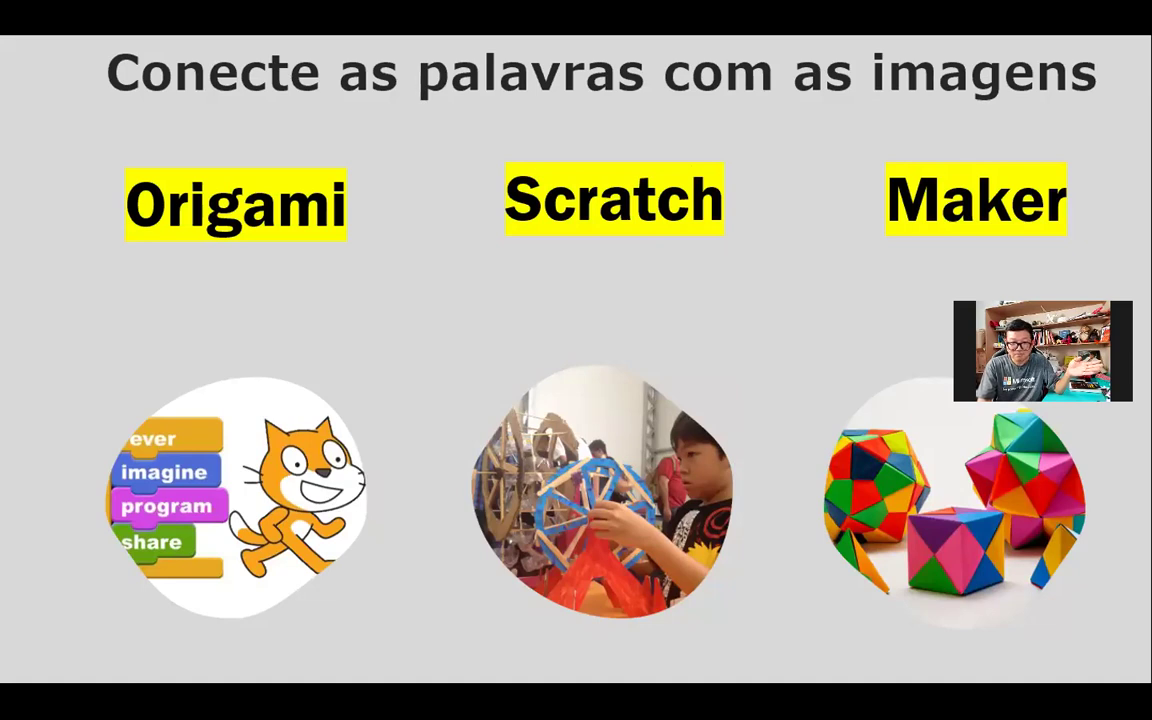
- Play the Origami label's motion path in the slideshow, then move on to the História do Origami slide
{"action": "left_click", "coordinate": [771, 466]}
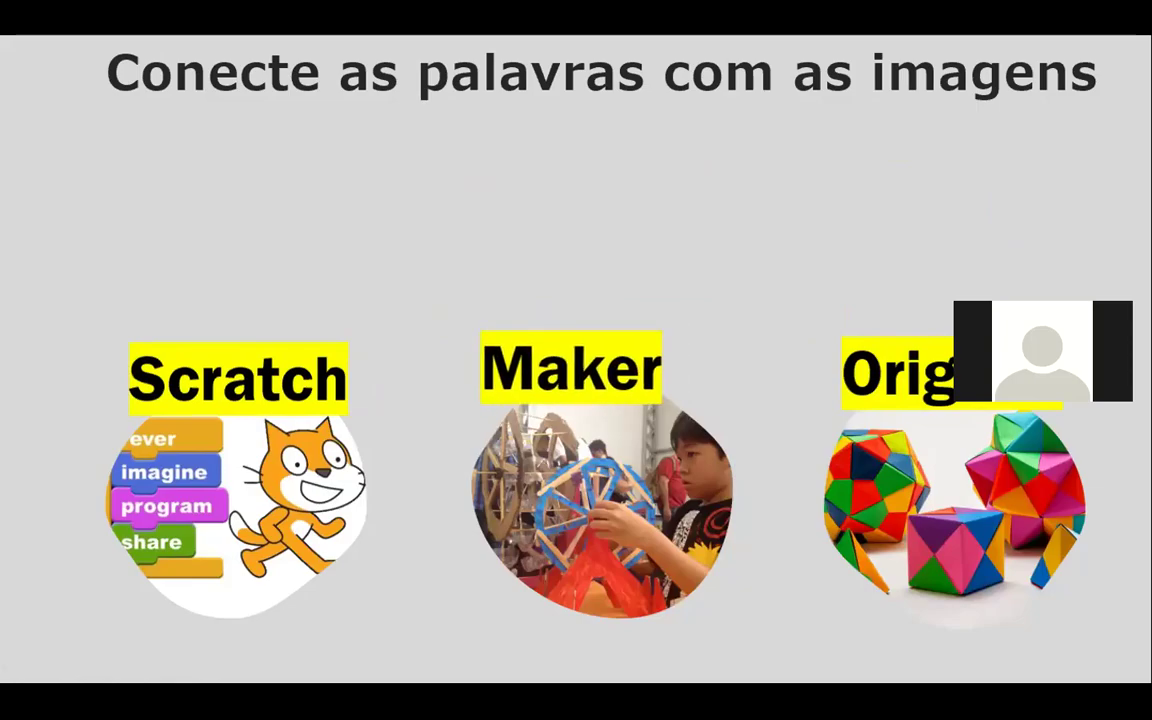
{"action": "key", "text": "Right"}
{"action": "key", "text": "Left"}
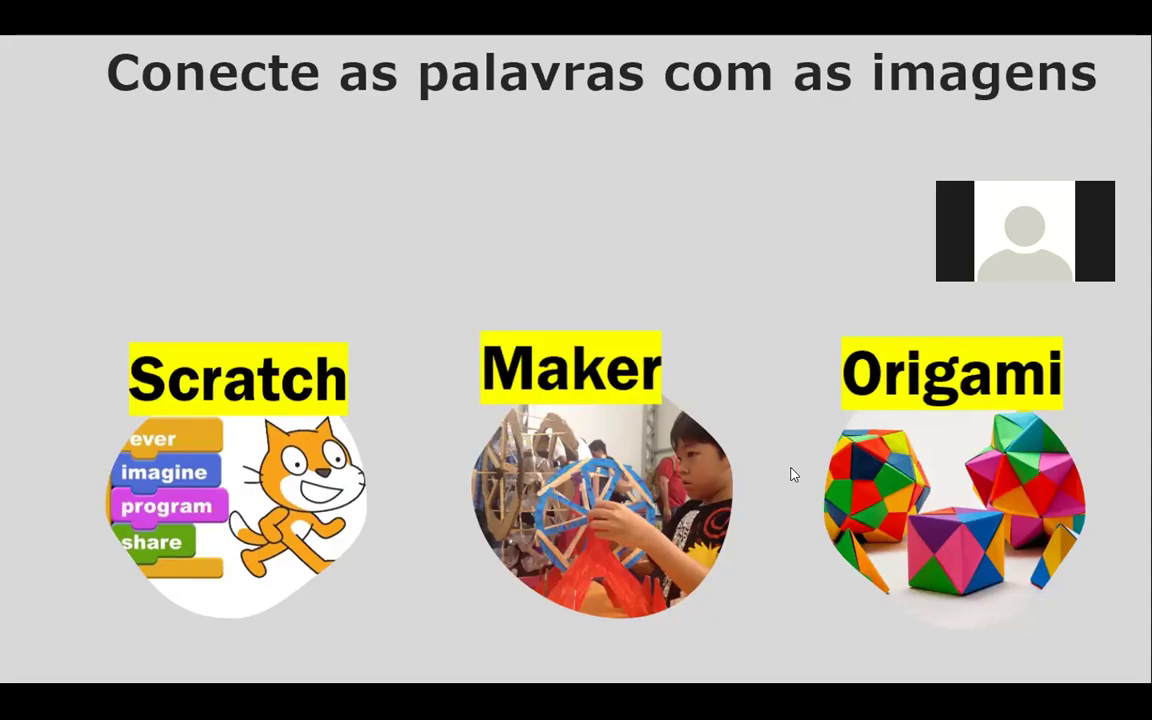
{"action": "key", "text": "Right"}
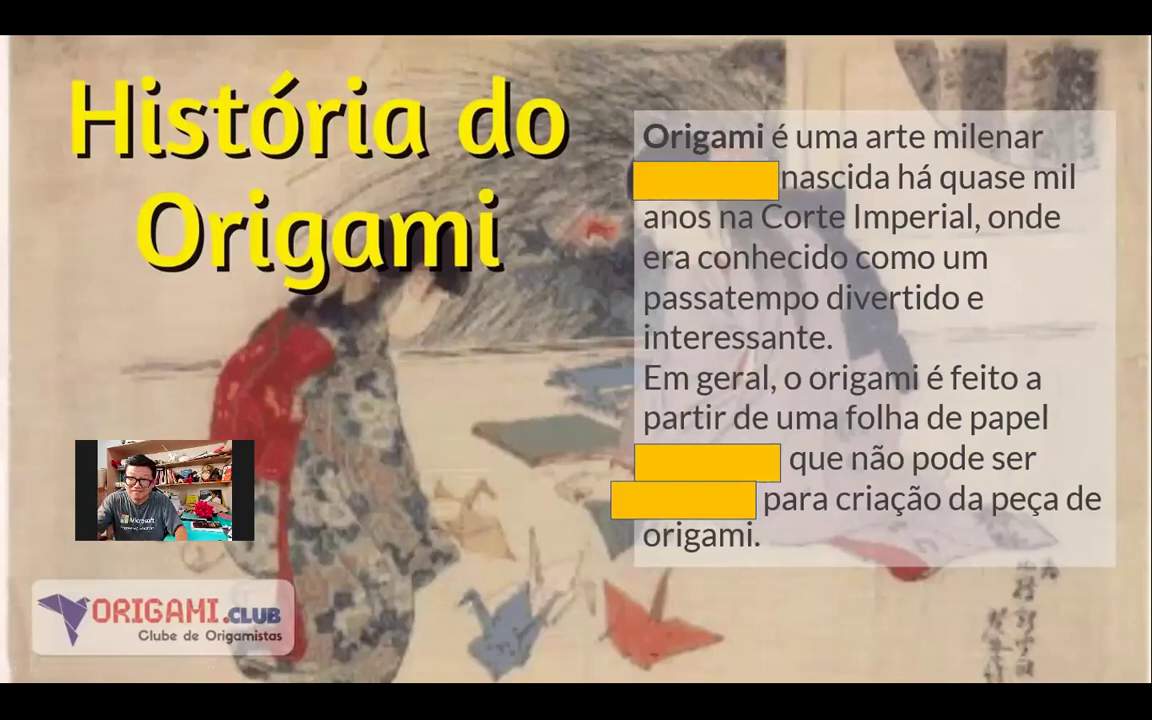
- Reveal the hidden words japonesa, quadrada and cortada, then advance to the world map slide
{"action": "key", "text": "Right"}
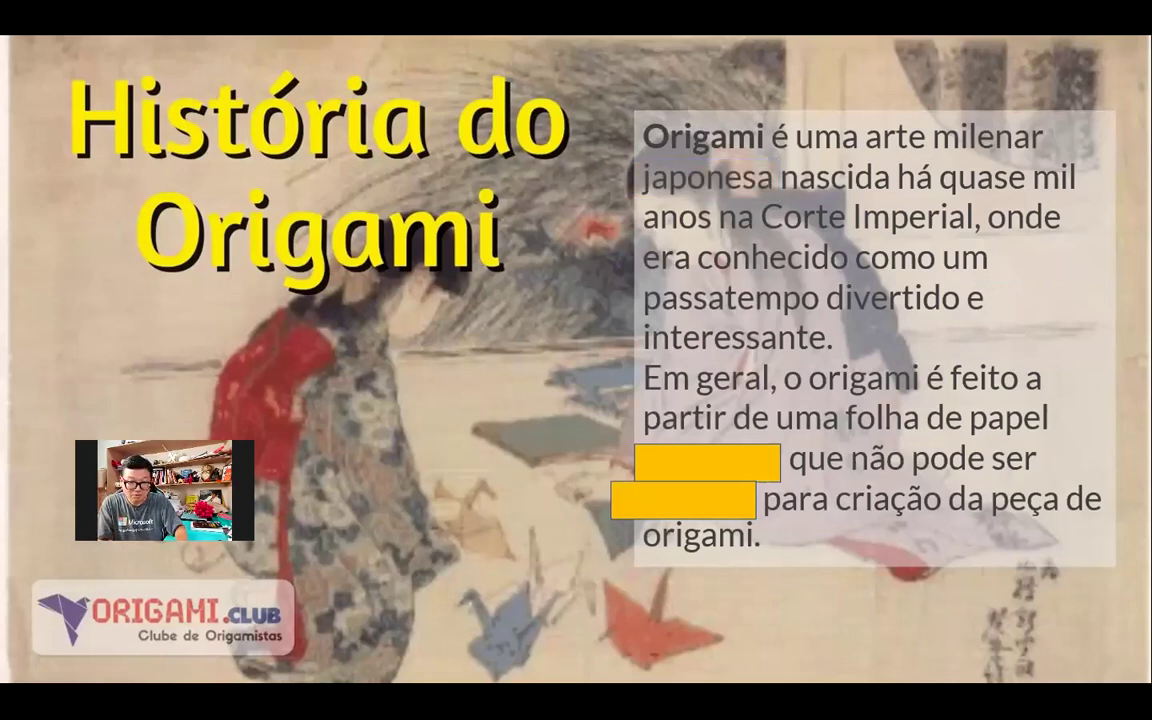
{"action": "key", "text": "Right"}
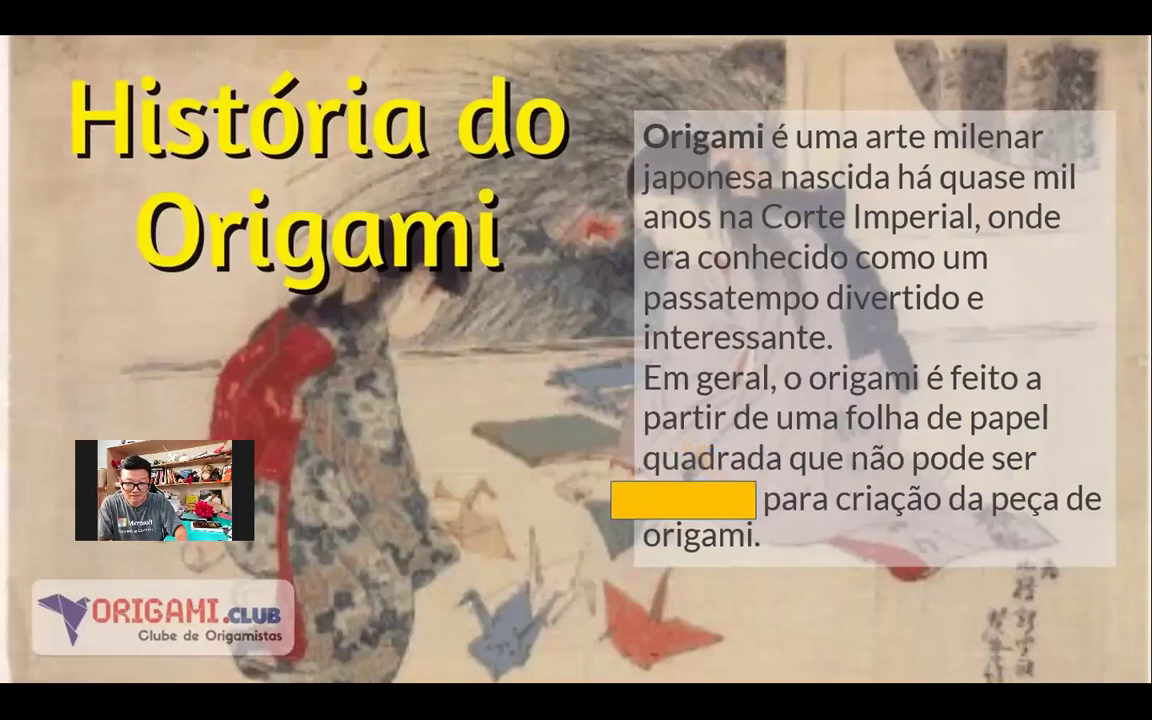
{"action": "key", "text": "Right"}
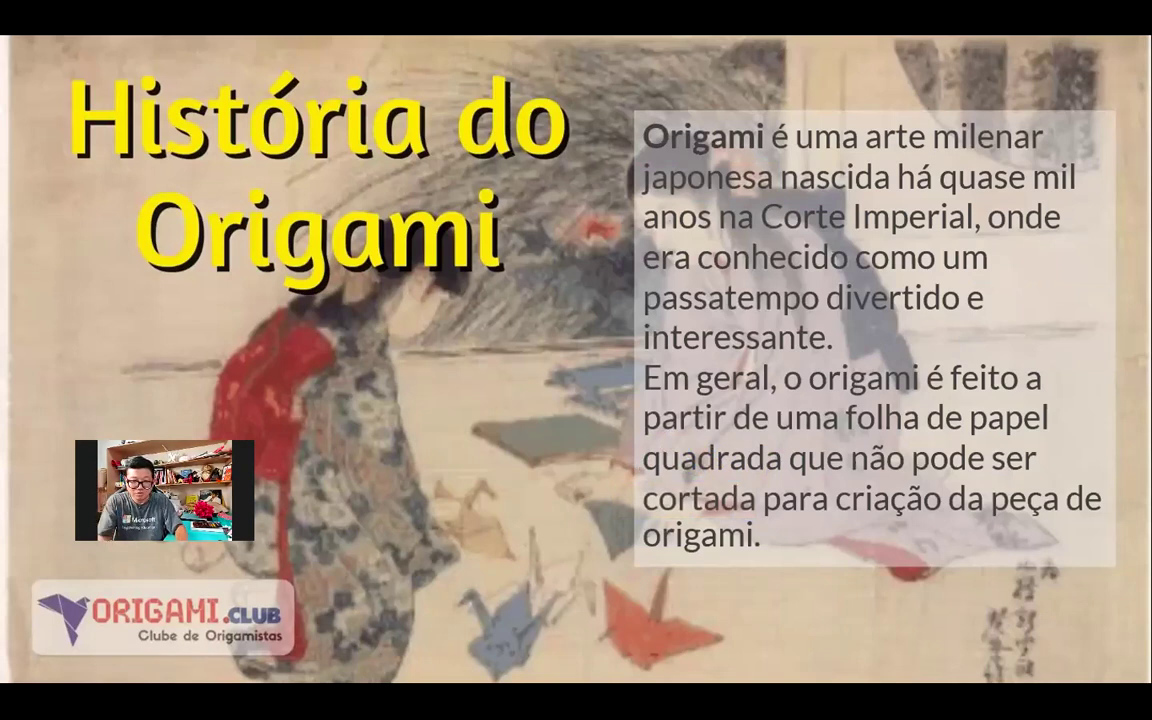
{"action": "key", "text": "Right"}
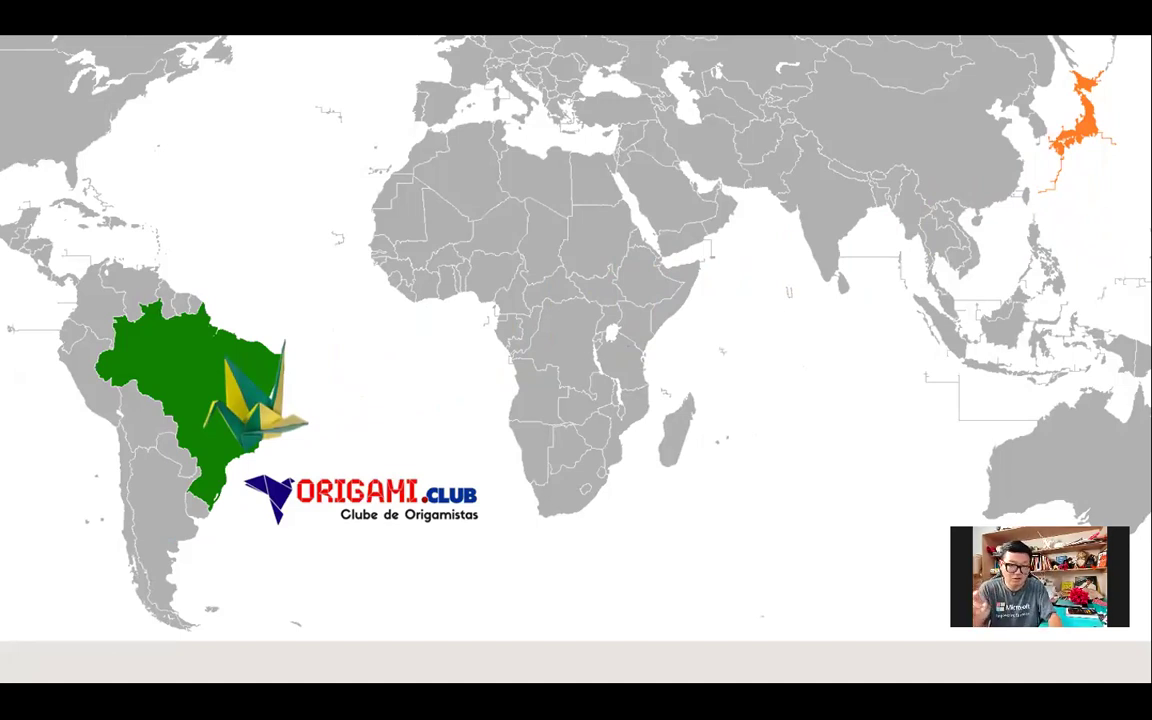
- End the slideshow and return to slide 3 in the editing view
{"action": "key", "text": "Right"}
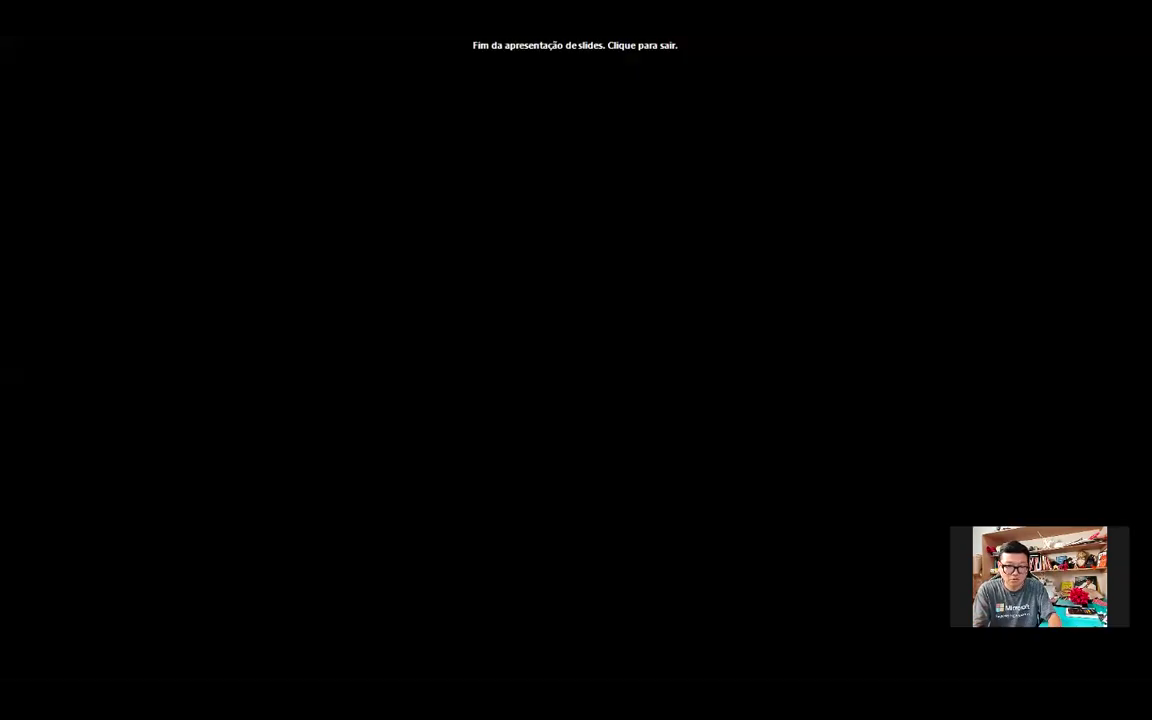
{"action": "left_click", "coordinate": [760, 467]}
{"action": "left_click", "coordinate": [128, 425]}
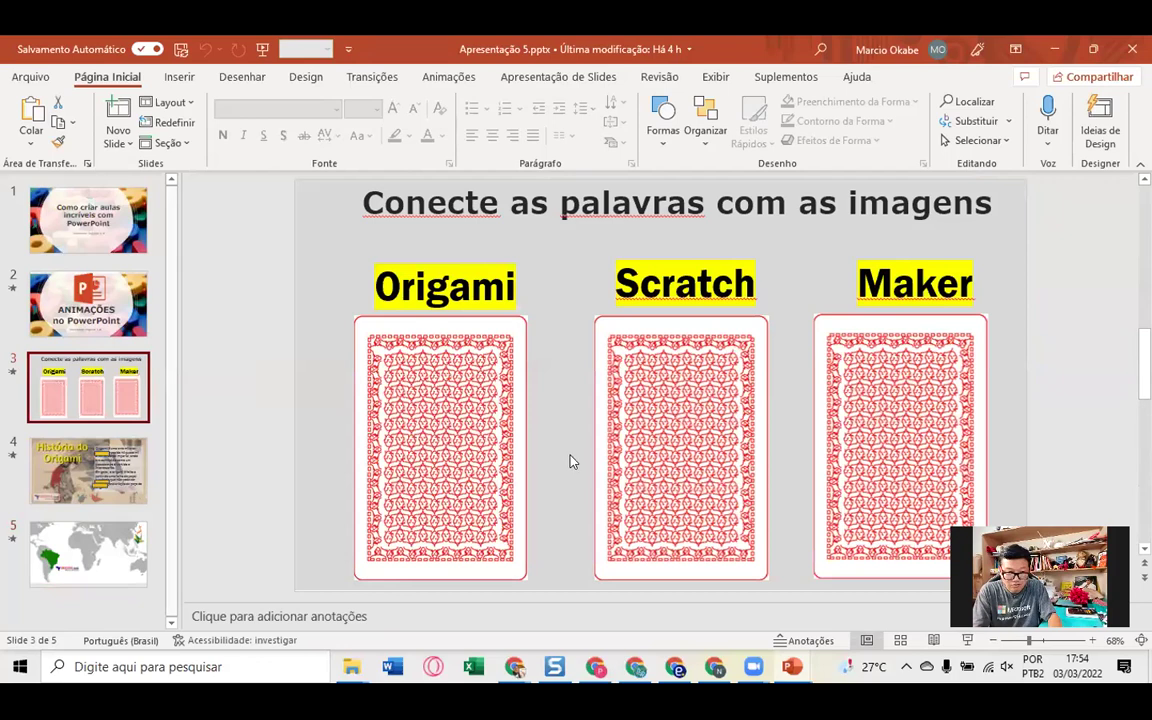
- Select the Origami card picture and show the Animation Pane listing the slide's animations
{"action": "left_click", "coordinate": [442, 385]}
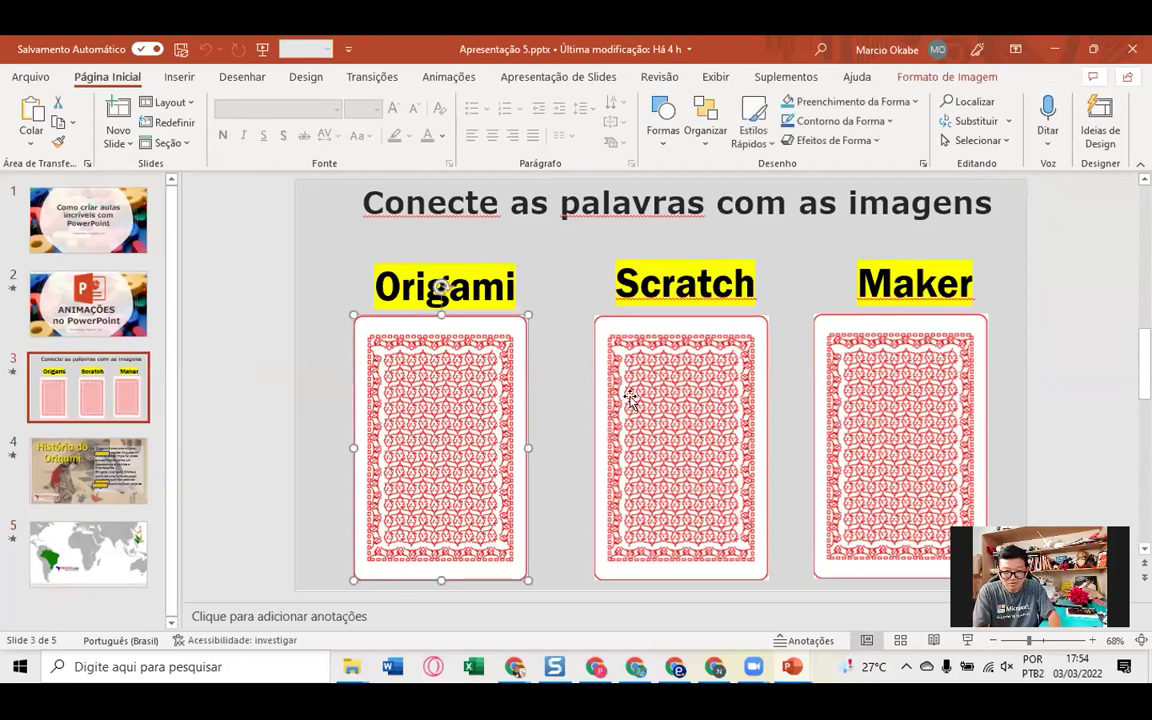
{"action": "left_click", "coordinate": [441, 80]}
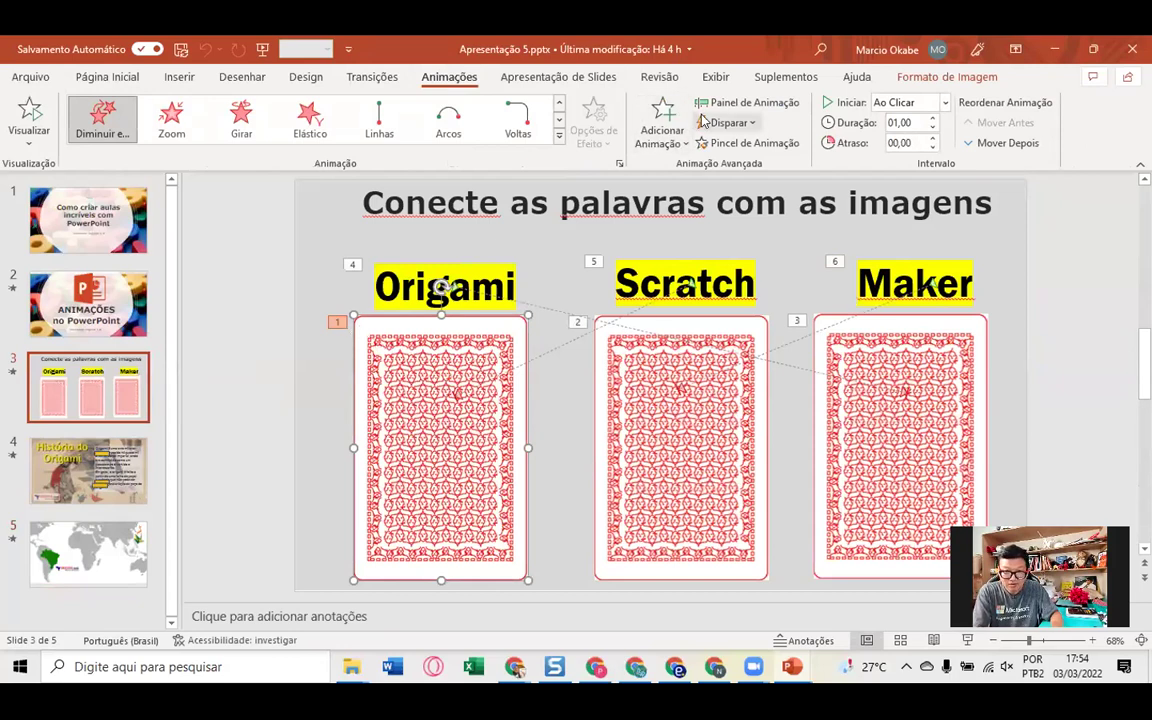
{"action": "left_click", "coordinate": [745, 102]}
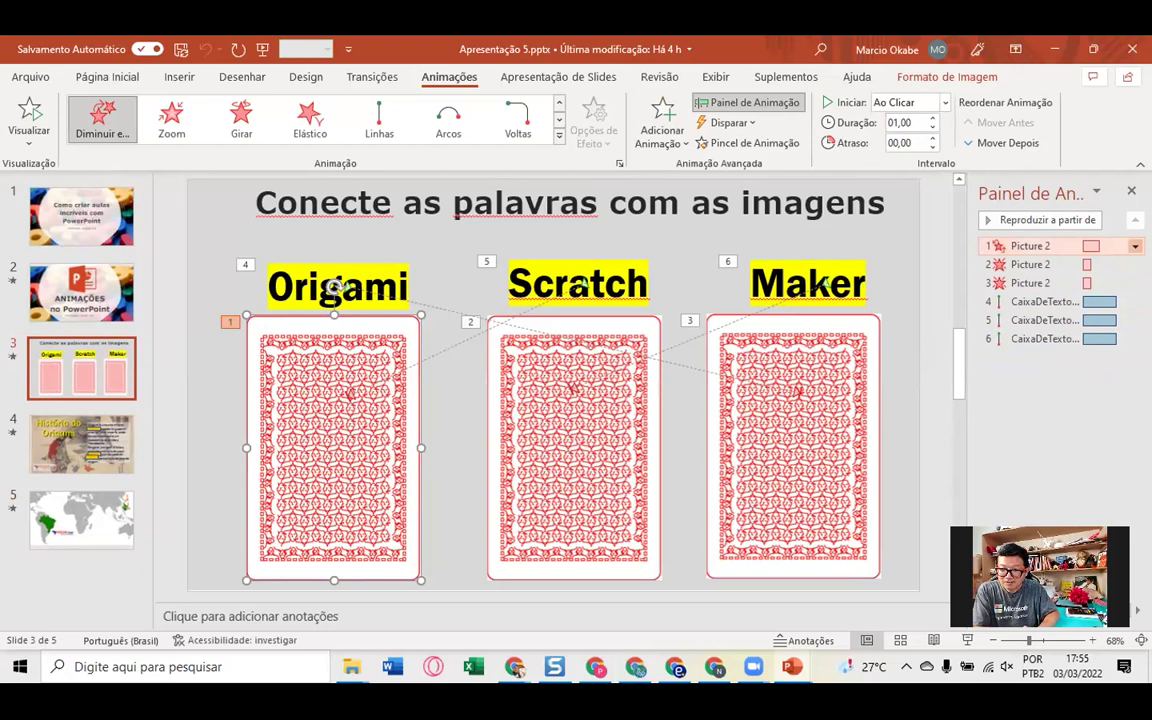
- Remove the three card picture exit animations from the Animation Pane
{"action": "left_click", "coordinate": [1135, 246]}
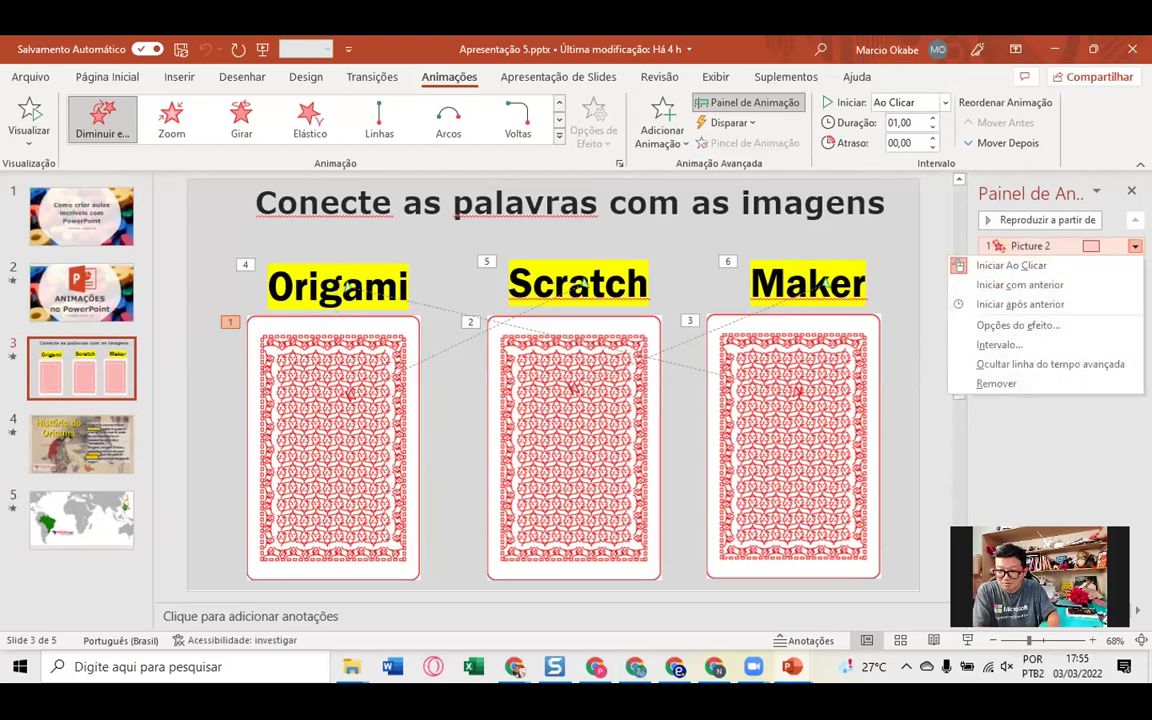
{"action": "left_click", "coordinate": [1000, 383]}
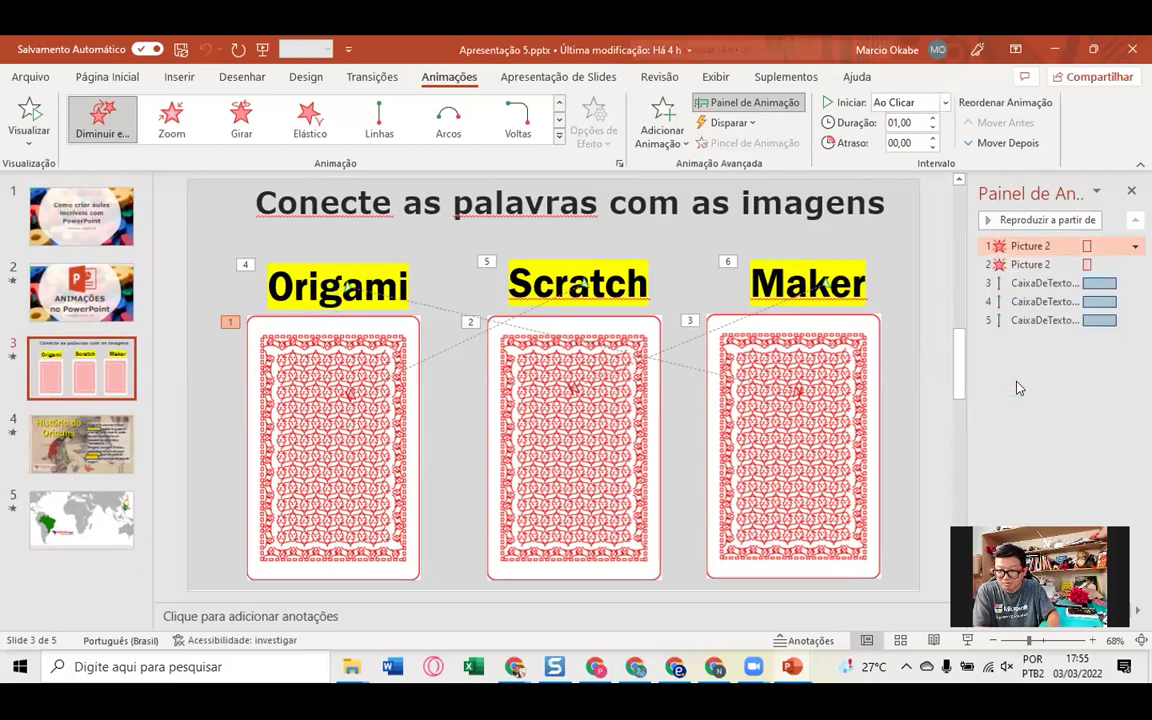
{"action": "right_click", "coordinate": [1020, 246]}
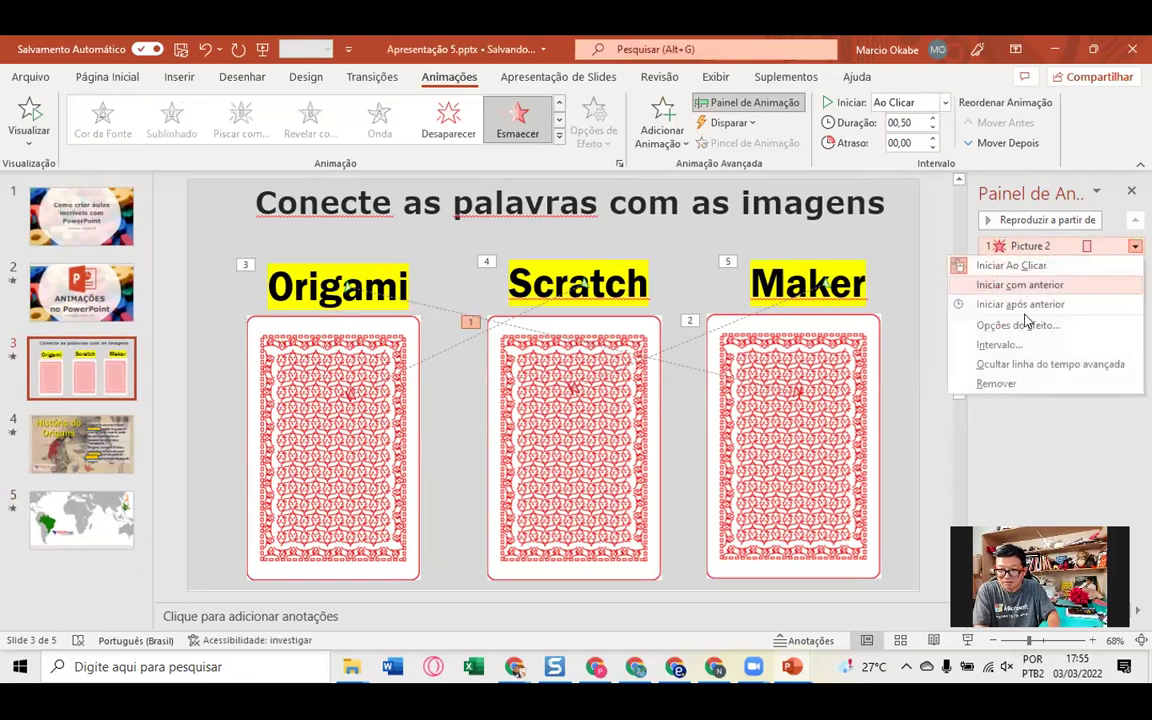
{"action": "left_click", "coordinate": [1000, 383]}
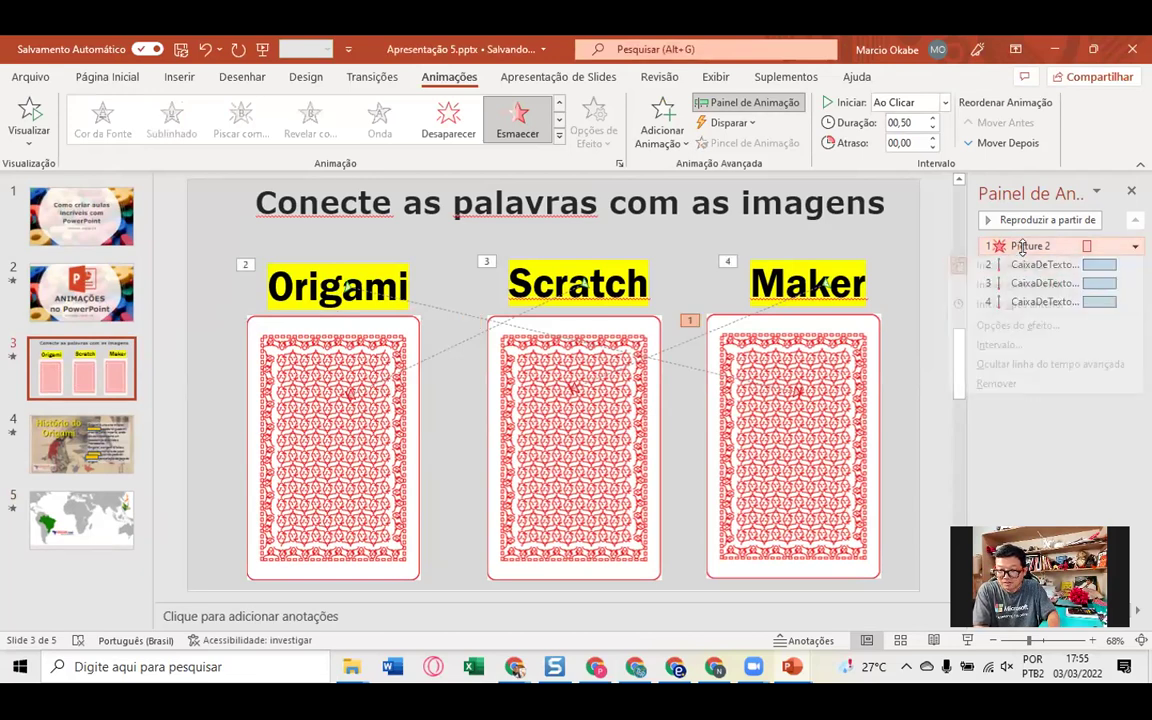
{"action": "right_click", "coordinate": [1030, 246]}
{"action": "left_click", "coordinate": [1020, 384]}
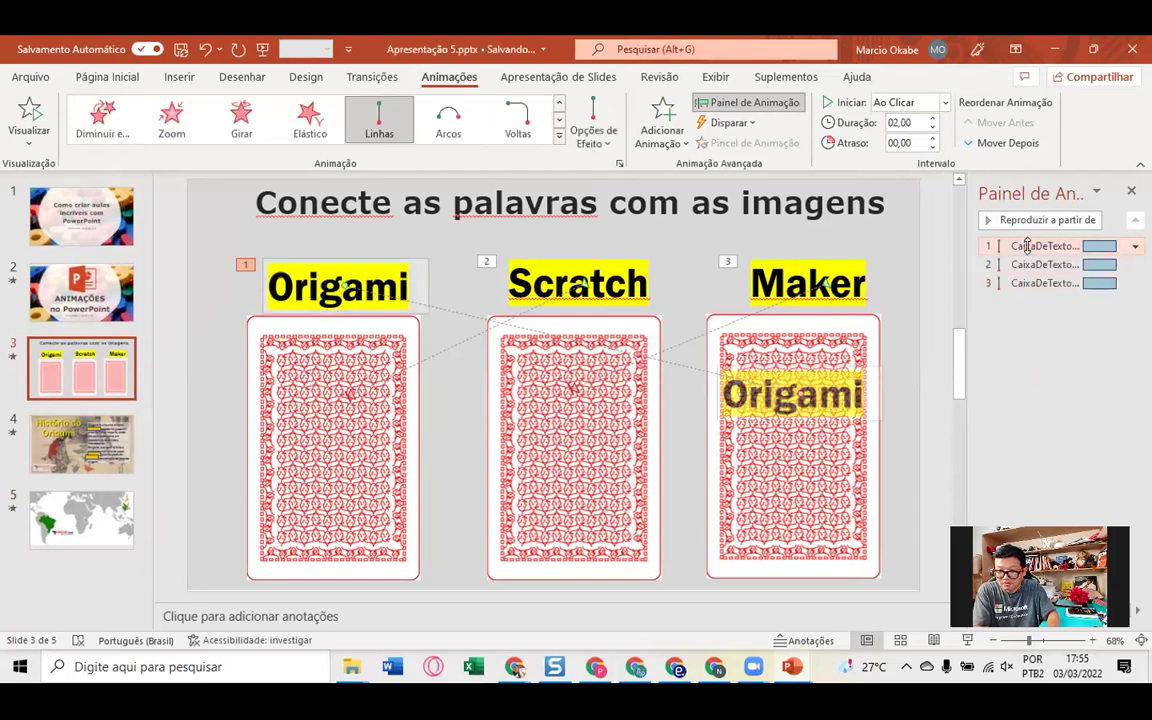
- Remove the three remaining text box motion path animations, leaving the pane empty
{"action": "right_click", "coordinate": [1028, 247]}
{"action": "left_click", "coordinate": [998, 383]}
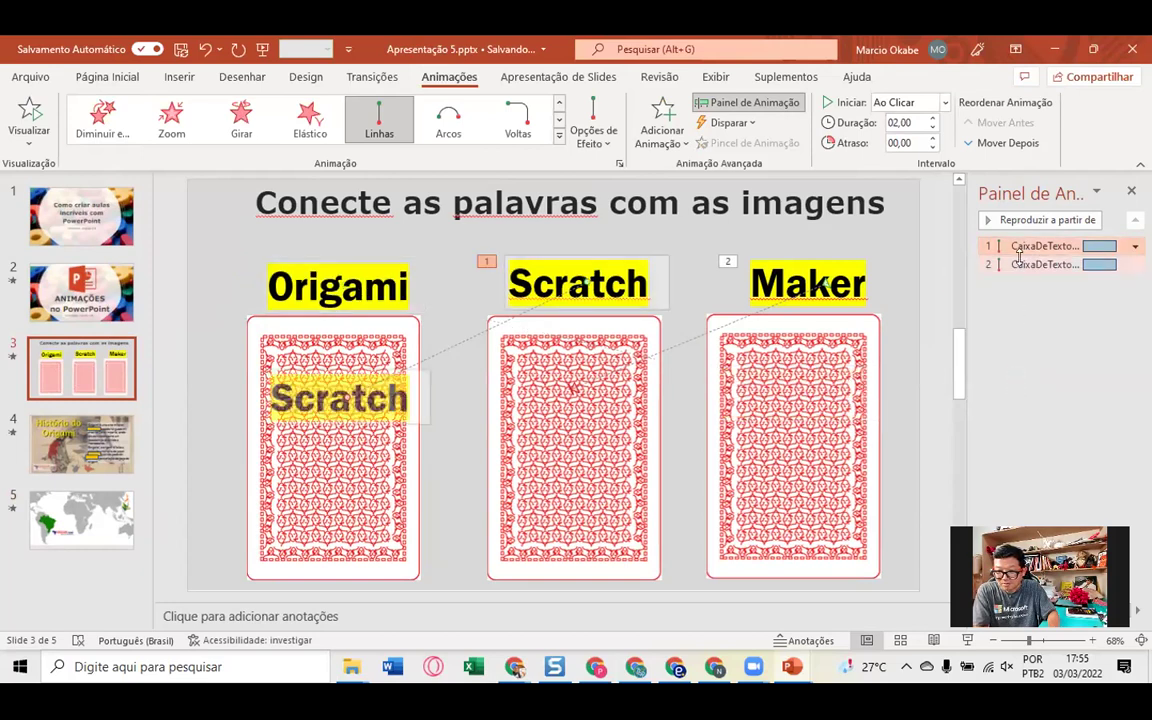
{"action": "right_click", "coordinate": [1020, 247]}
{"action": "left_click", "coordinate": [1015, 382]}
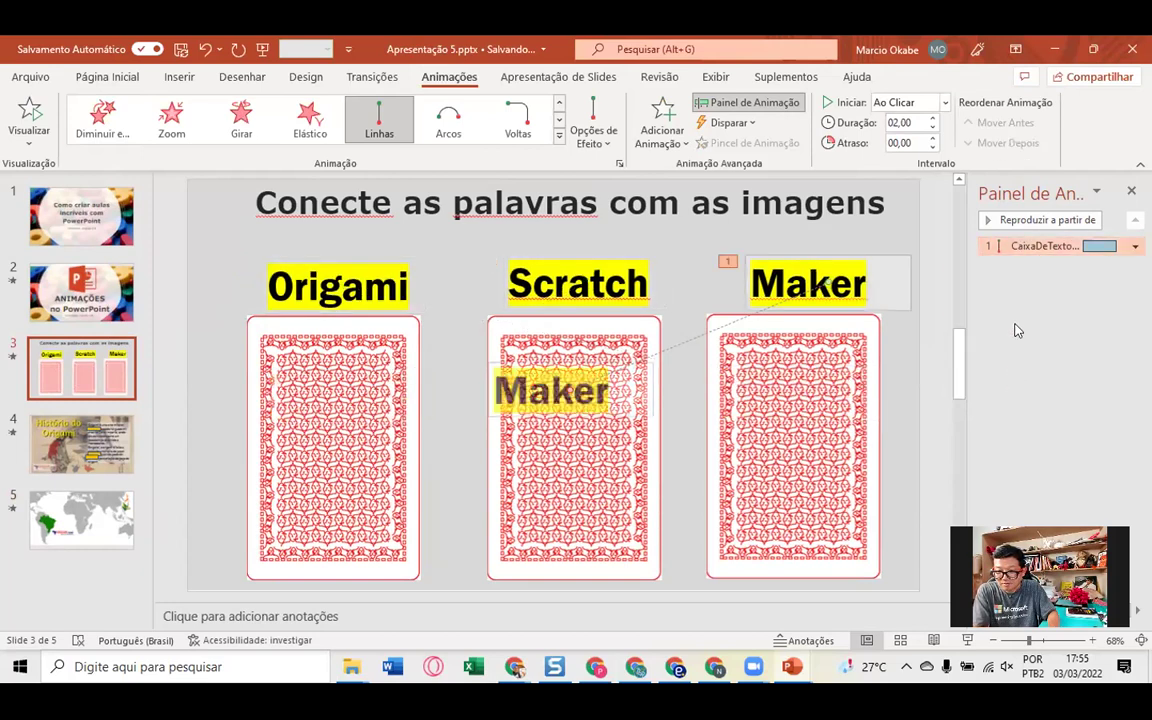
{"action": "right_click", "coordinate": [1020, 247]}
{"action": "left_click", "coordinate": [1018, 382]}
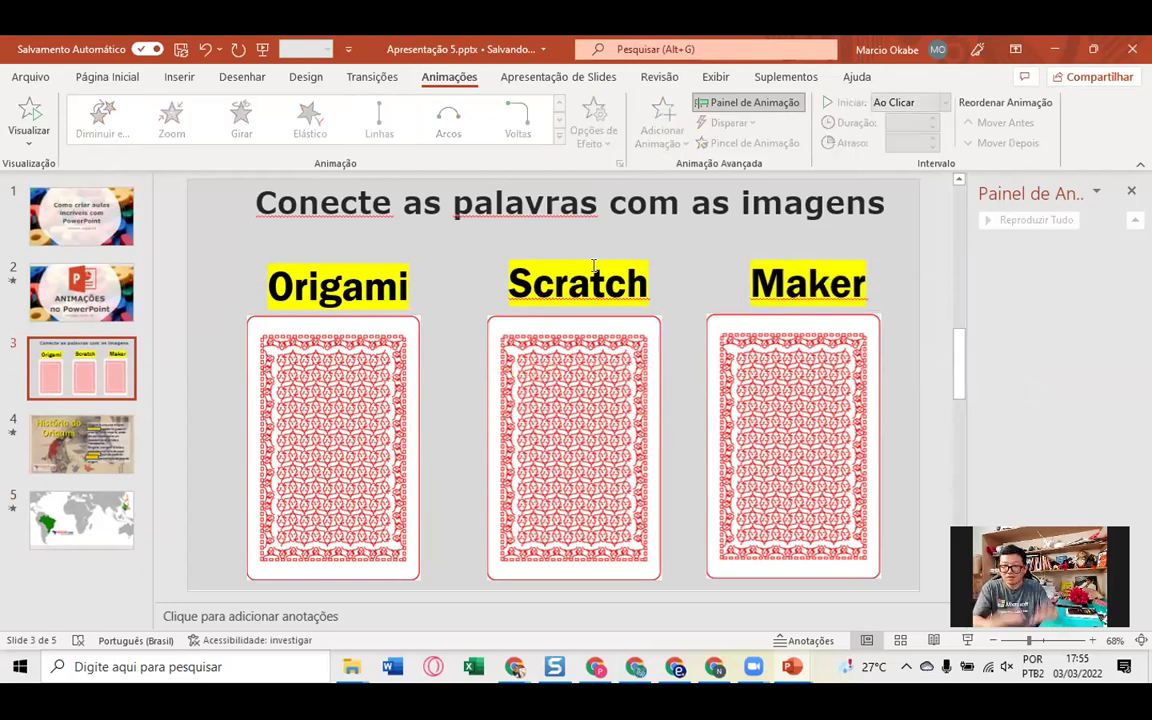
- Shift the Origami, Scratch and Maker cards aside to view the images, then slide them back over them
{"action": "left_click_drag", "start_coordinate": [298, 390], "coordinate": [145, 388]}
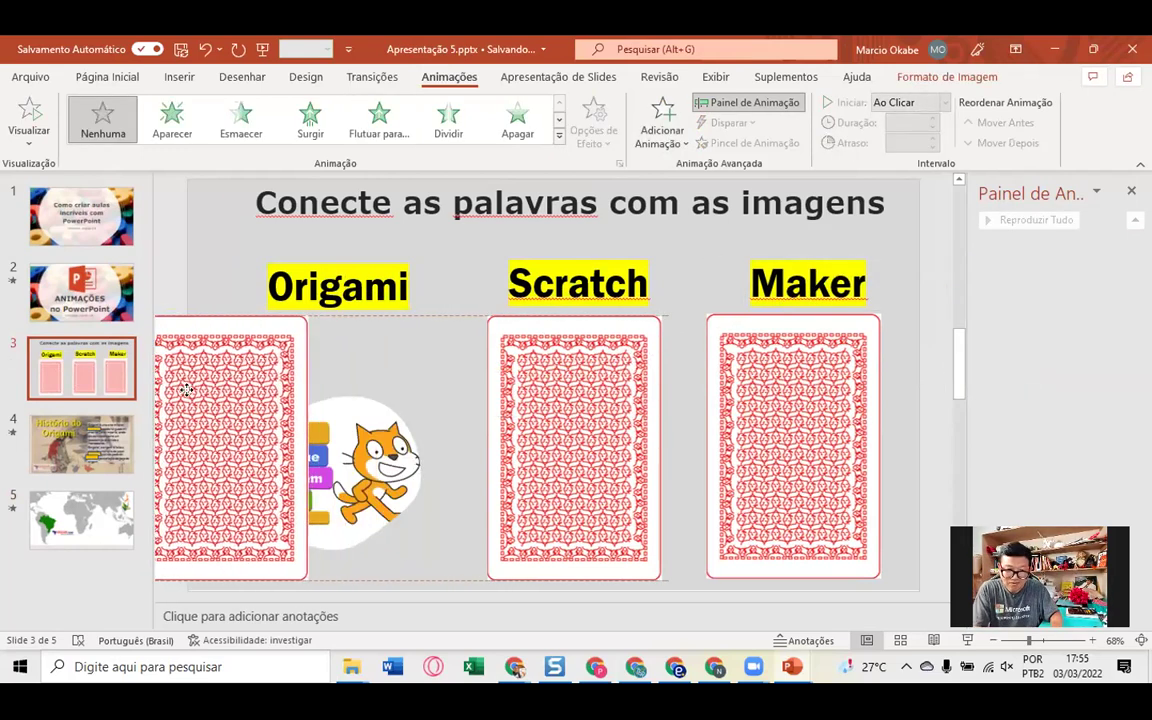
{"action": "left_click_drag", "start_coordinate": [620, 500], "coordinate": [535, 500]}
{"action": "mouse_move", "coordinate": [822, 500]}
{"action": "left_mouse_down"}
{"action": "mouse_move", "coordinate": [806, 500]}
{"action": "mouse_move", "coordinate": [829, 505]}
{"action": "left_mouse_up"}
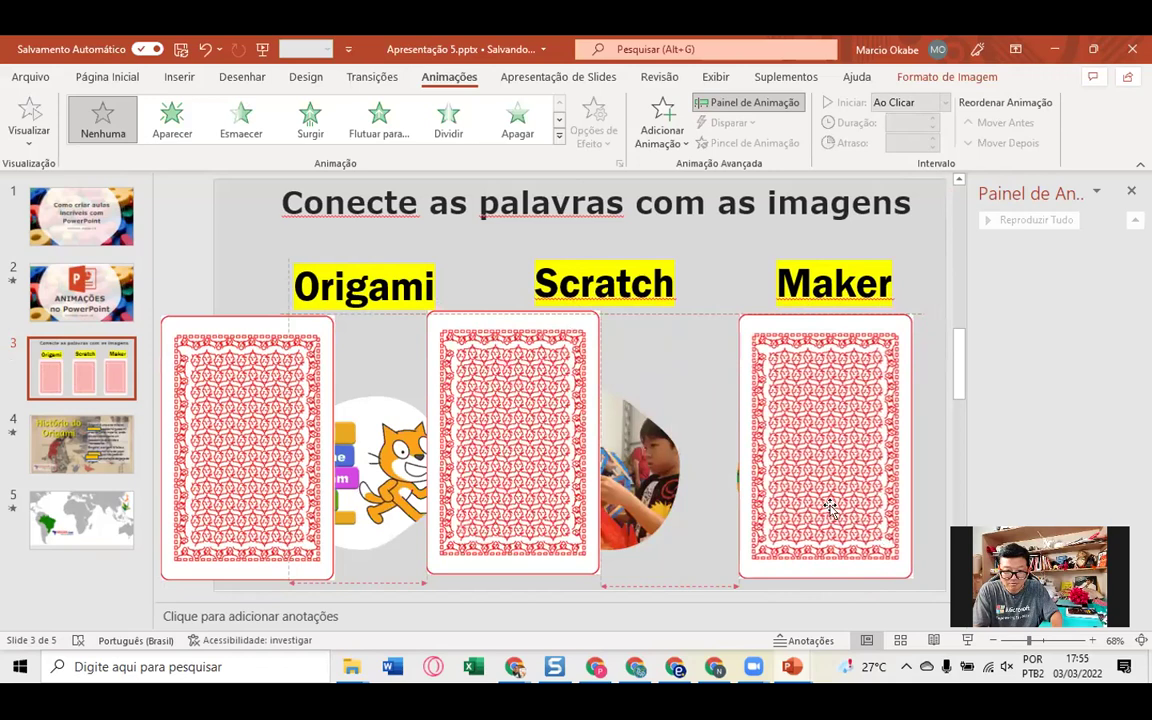
{"action": "left_click_drag", "start_coordinate": [520, 437], "coordinate": [609, 437]}
{"action": "left_click_drag", "start_coordinate": [290, 388], "coordinate": [404, 388]}
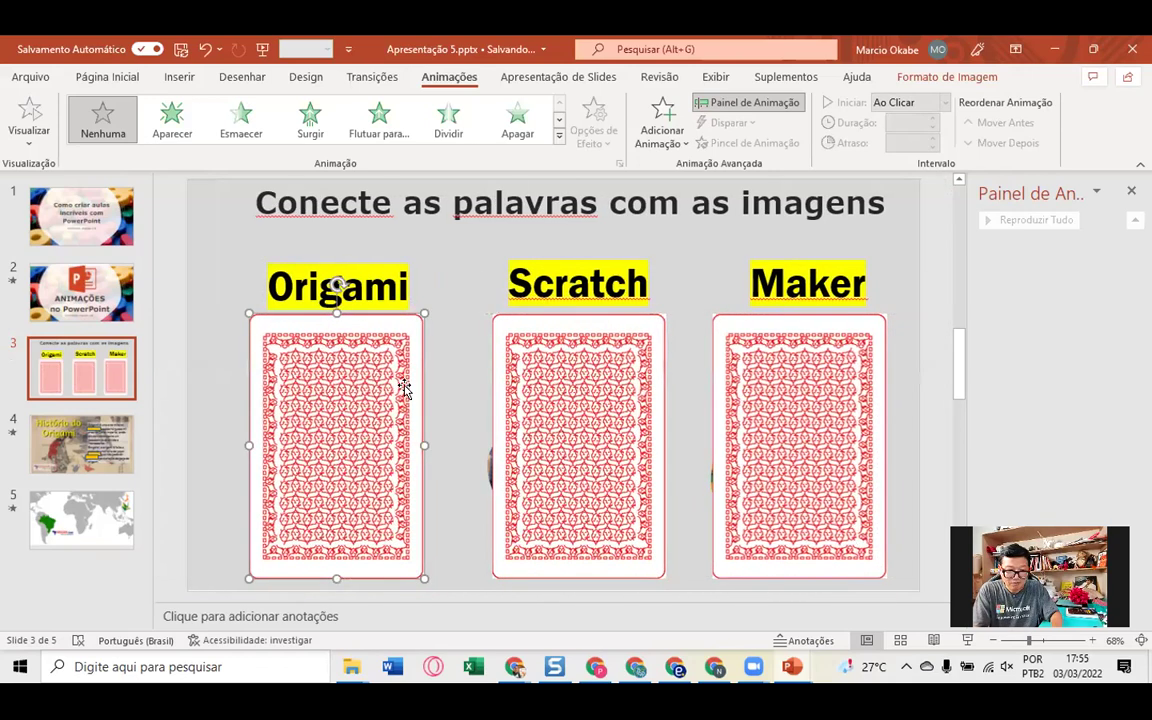
- Give the Origami card the Esmaecer exit animation from the full effects gallery
{"action": "left_click", "coordinate": [559, 138]}
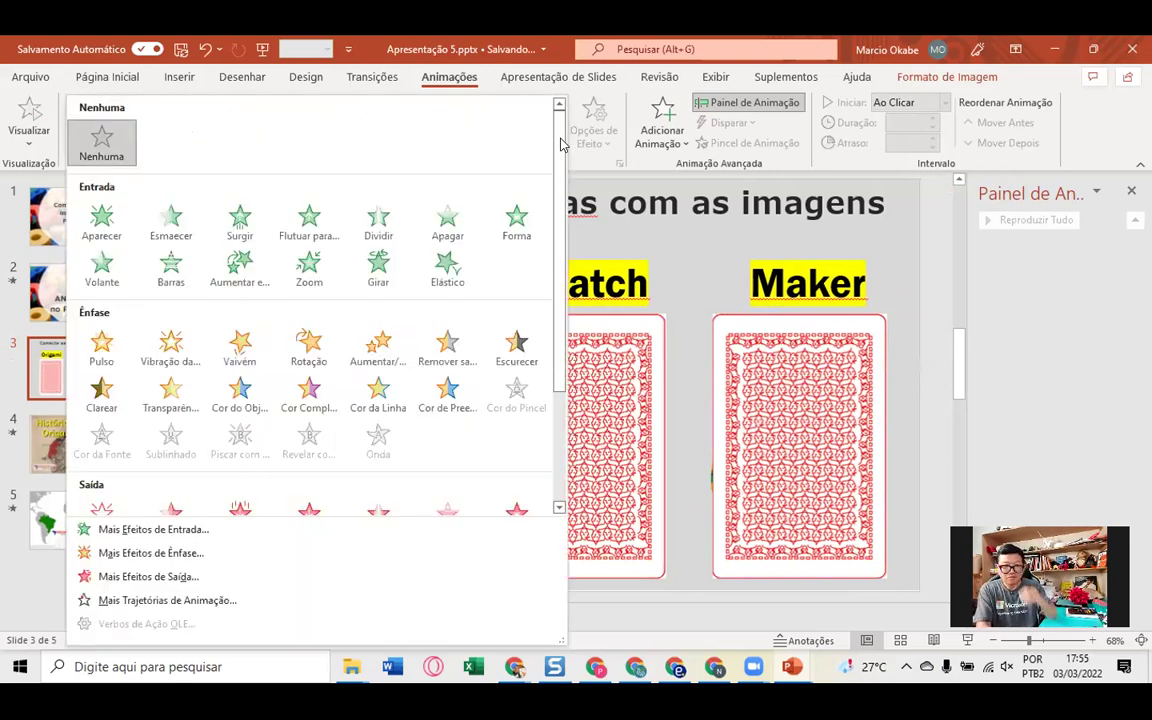
{"action": "left_click", "coordinate": [455, 80]}
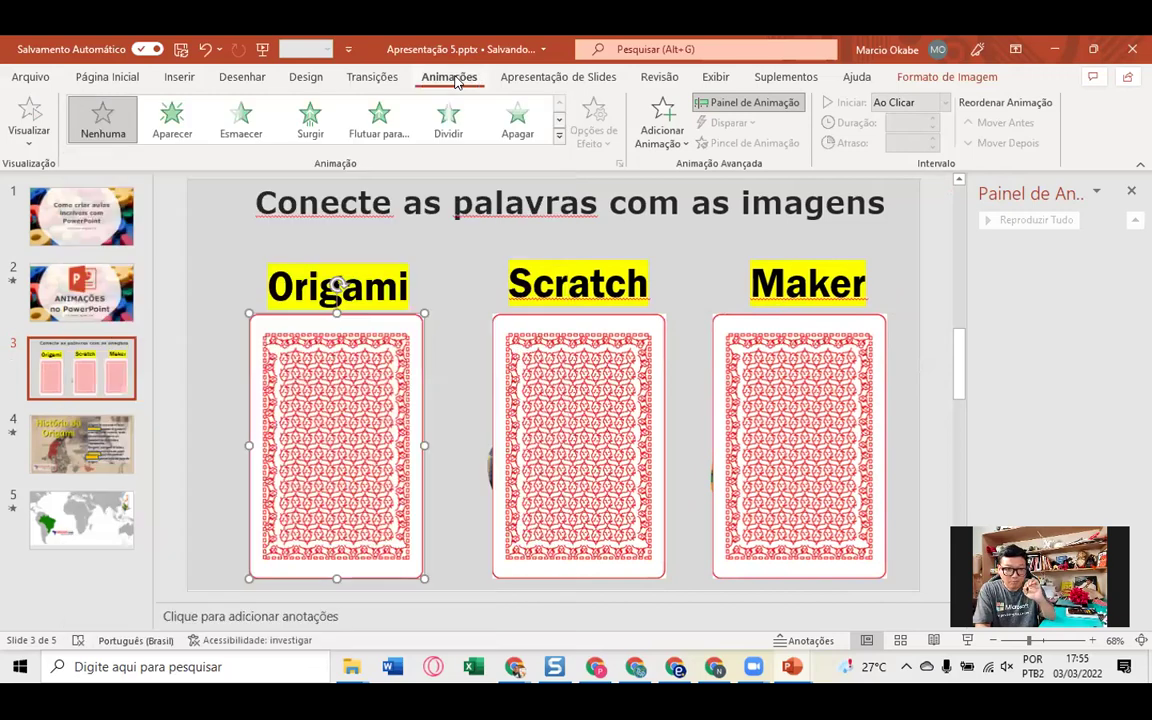
{"action": "left_click", "coordinate": [558, 140]}
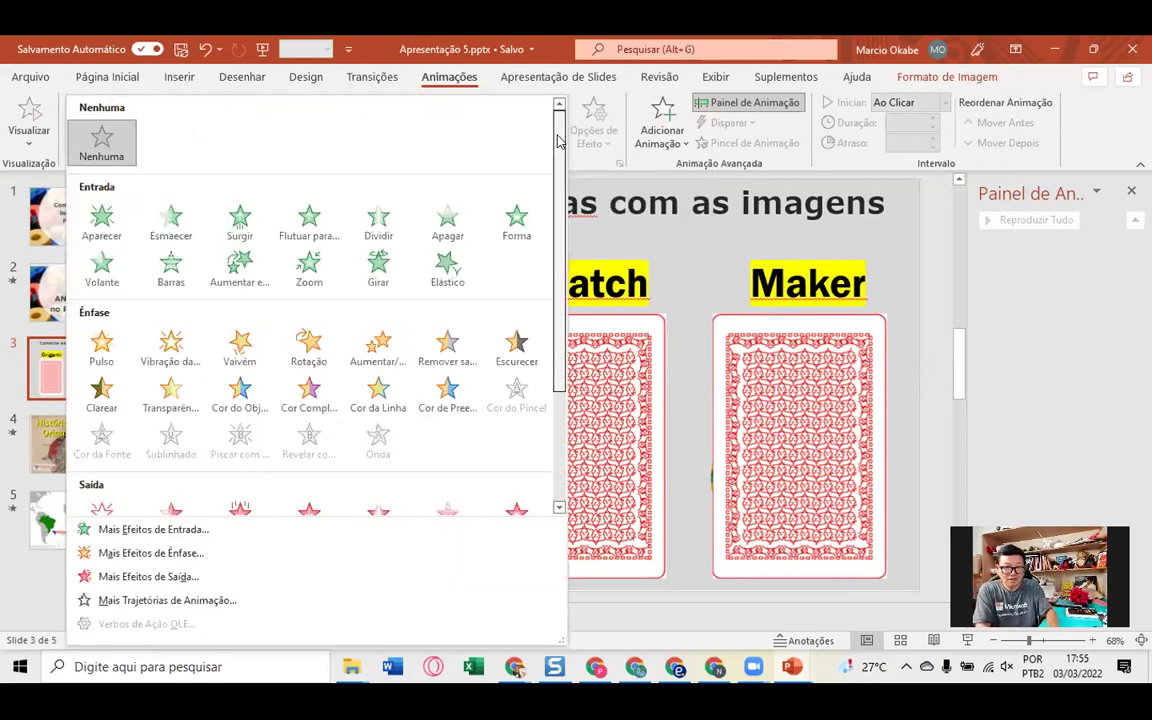
{"action": "left_click_drag", "start_coordinate": [558, 140], "coordinate": [560, 252]}
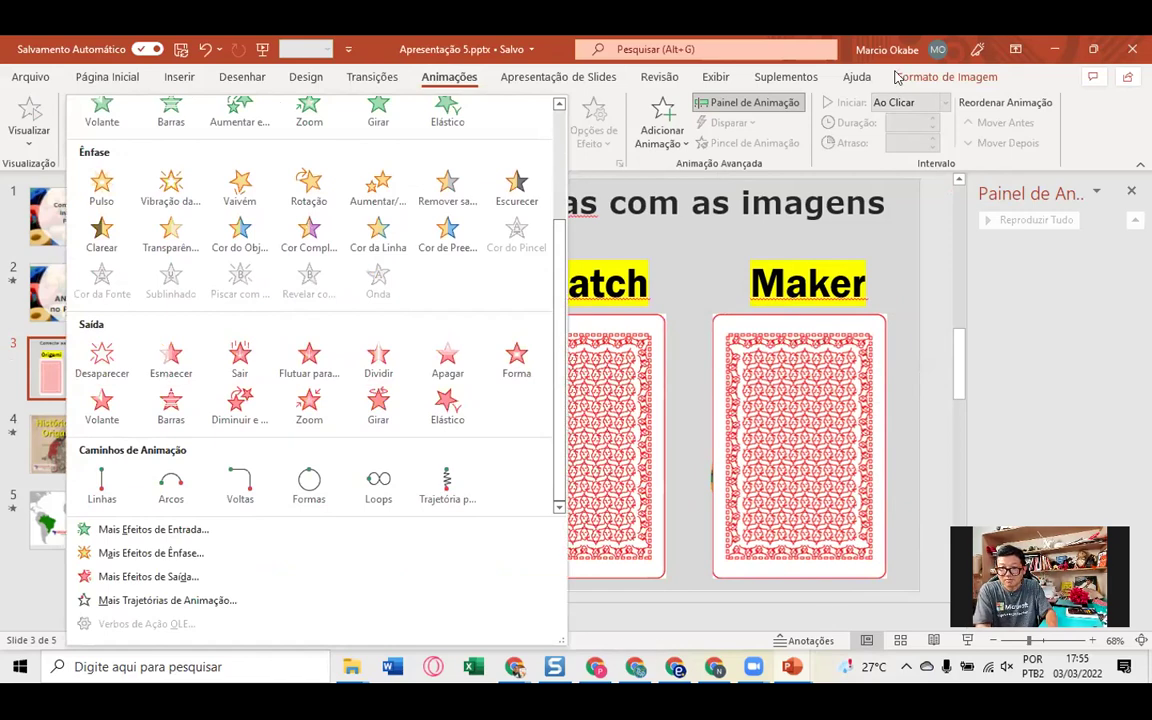
{"action": "left_click", "coordinate": [337, 285]}
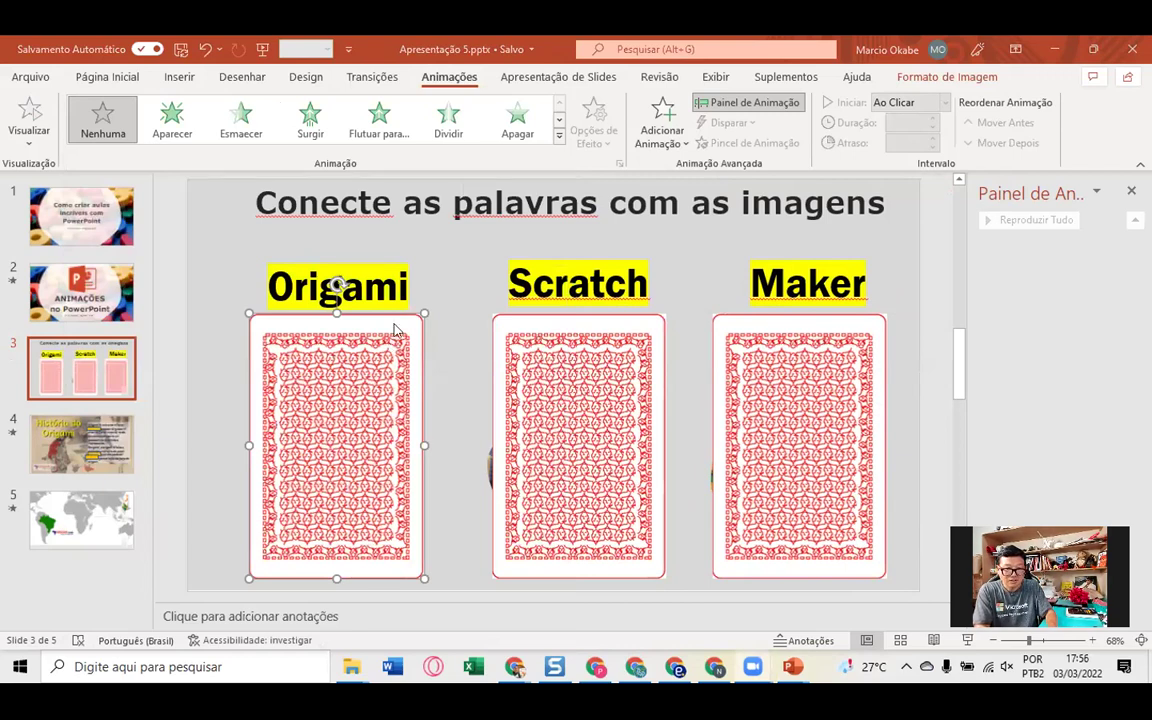
{"action": "left_click", "coordinate": [559, 141]}
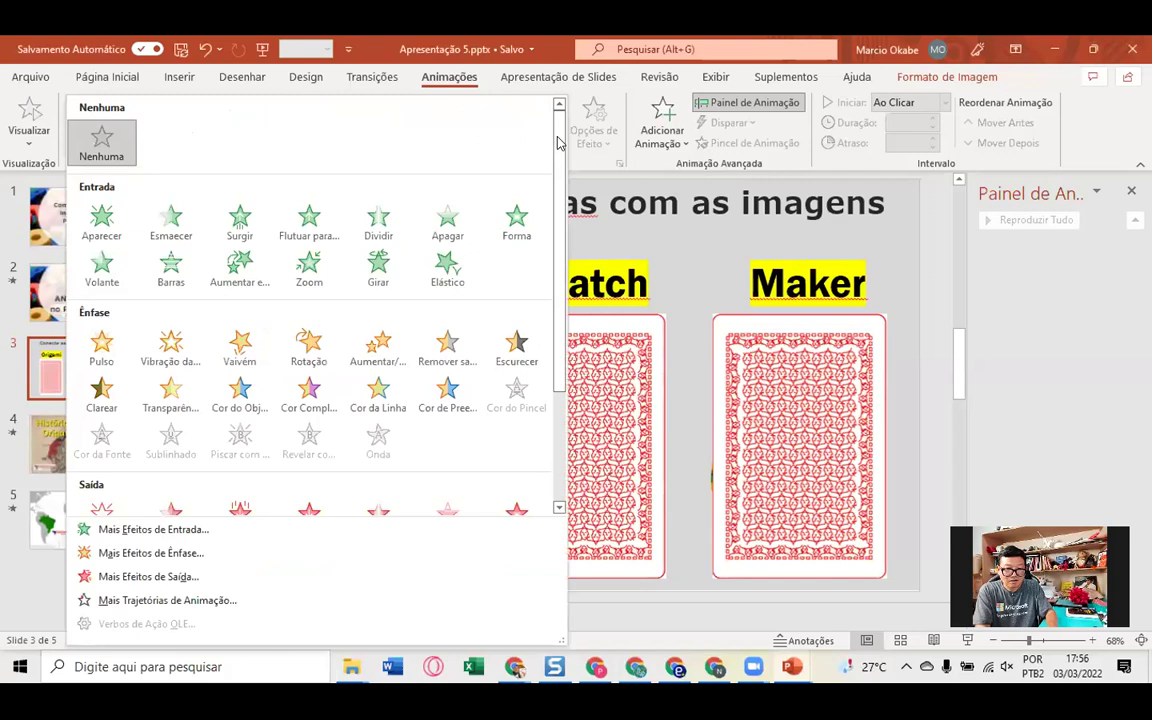
{"action": "left_click_drag", "start_coordinate": [559, 141], "coordinate": [576, 357]}
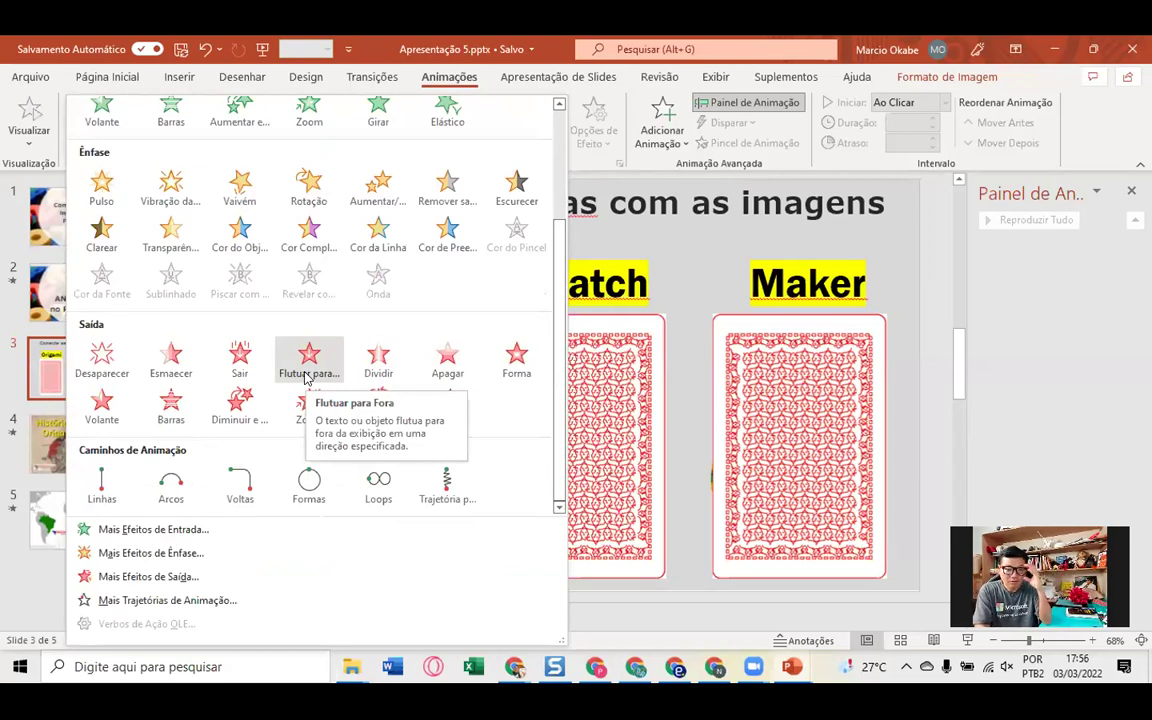
{"action": "left_click", "coordinate": [172, 355]}
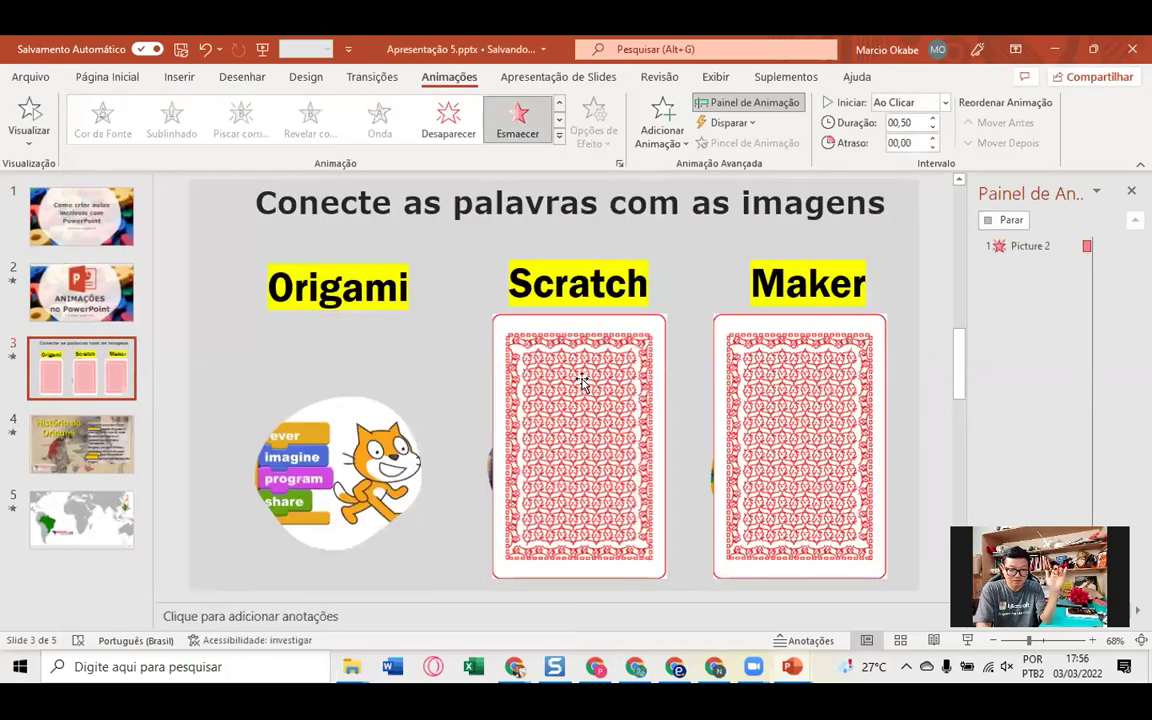
- Give the card covering the Scratch picture the Girar exit animation
{"action": "left_click", "coordinate": [580, 380]}
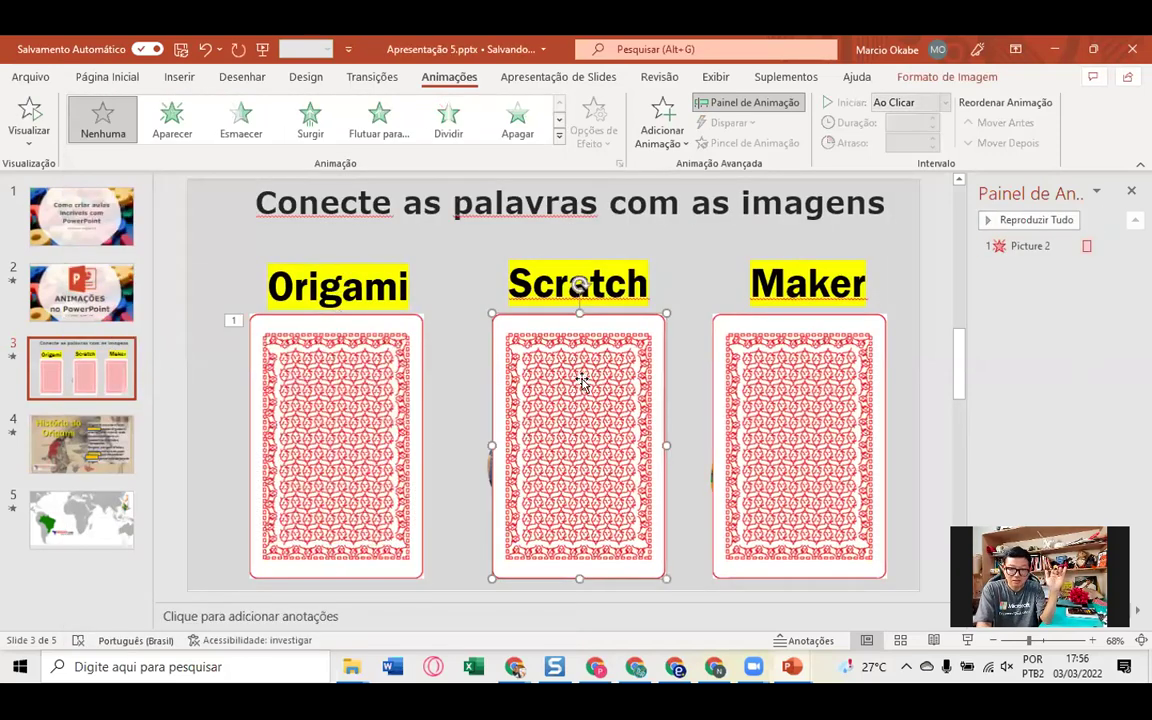
{"action": "left_click", "coordinate": [559, 134]}
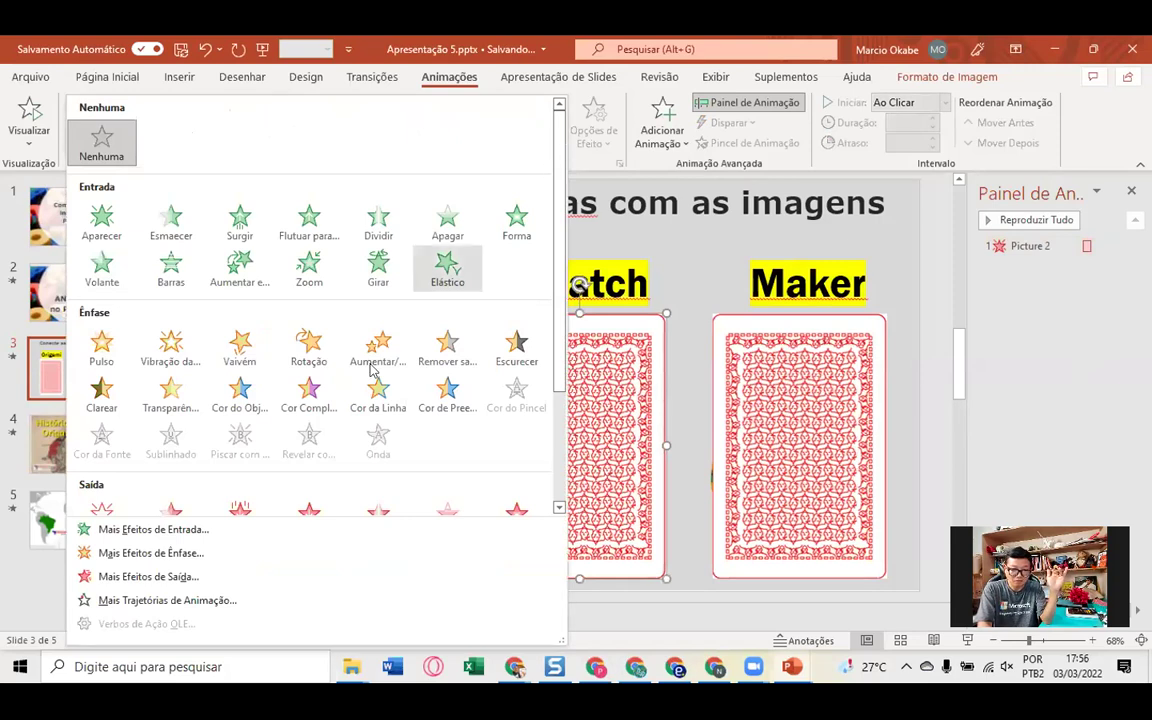
{"action": "scroll", "coordinate": [365, 383], "scroll_direction": "down", "scroll_amount": 3}
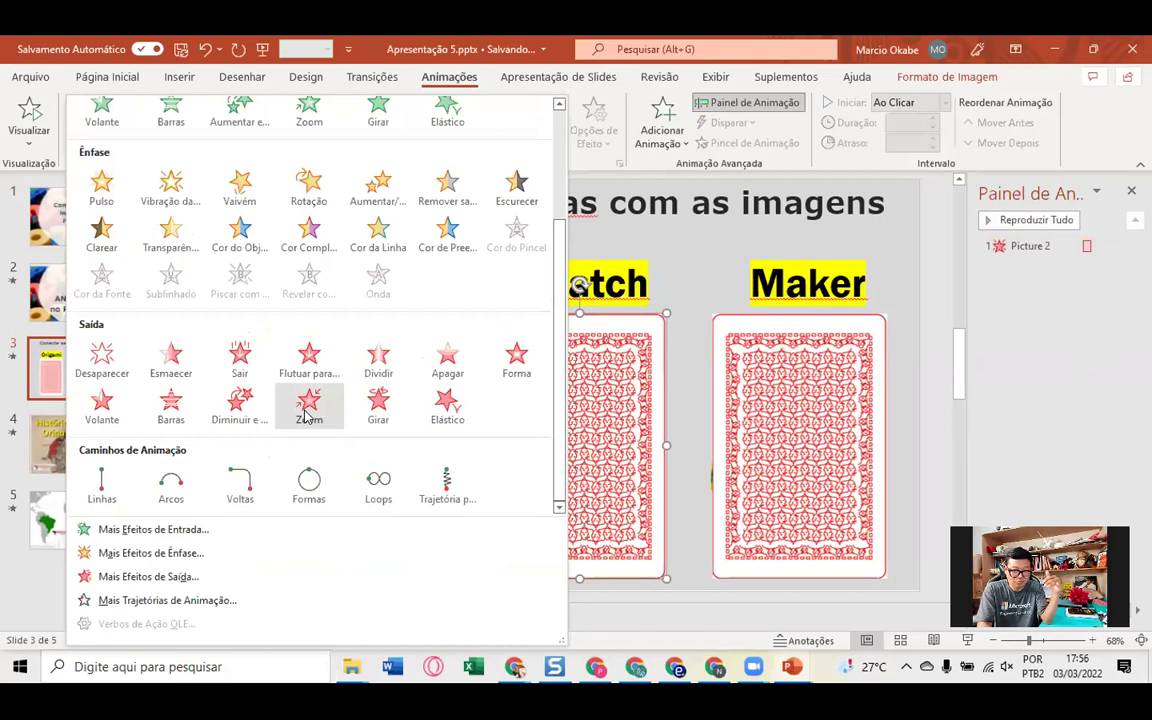
{"action": "left_click", "coordinate": [379, 410]}
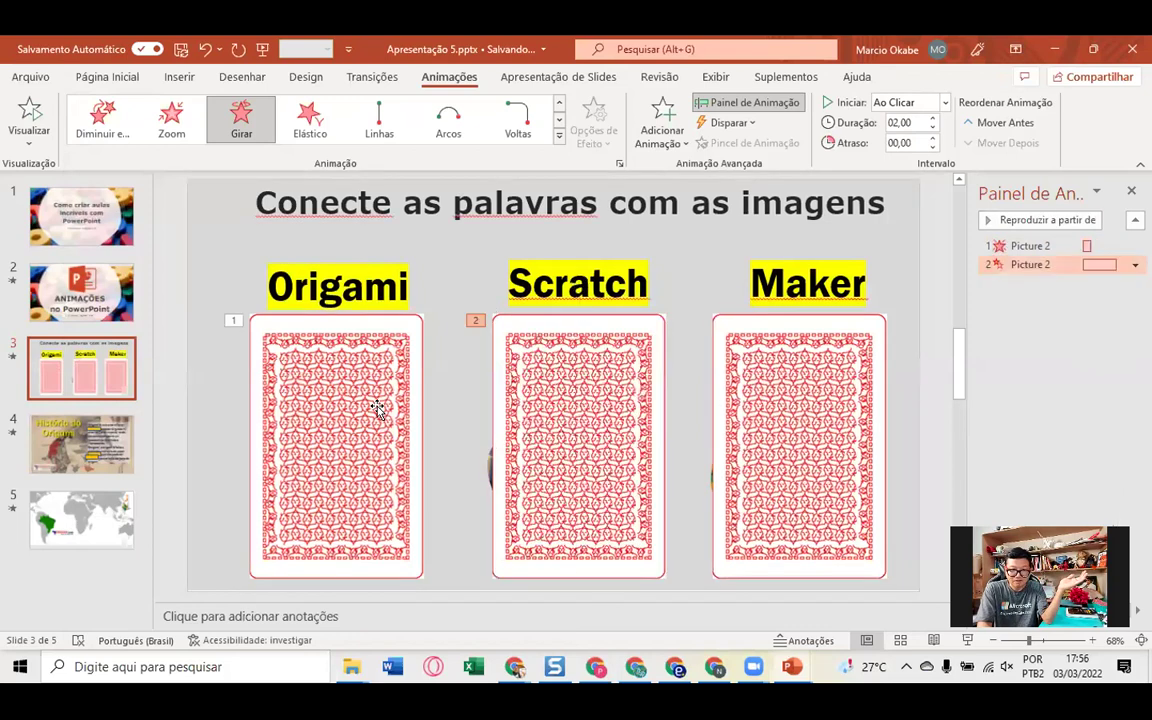
- Give the Maker card the Esmaecer exit animation and move it down to uncover its picture
{"action": "left_click", "coordinate": [762, 393]}
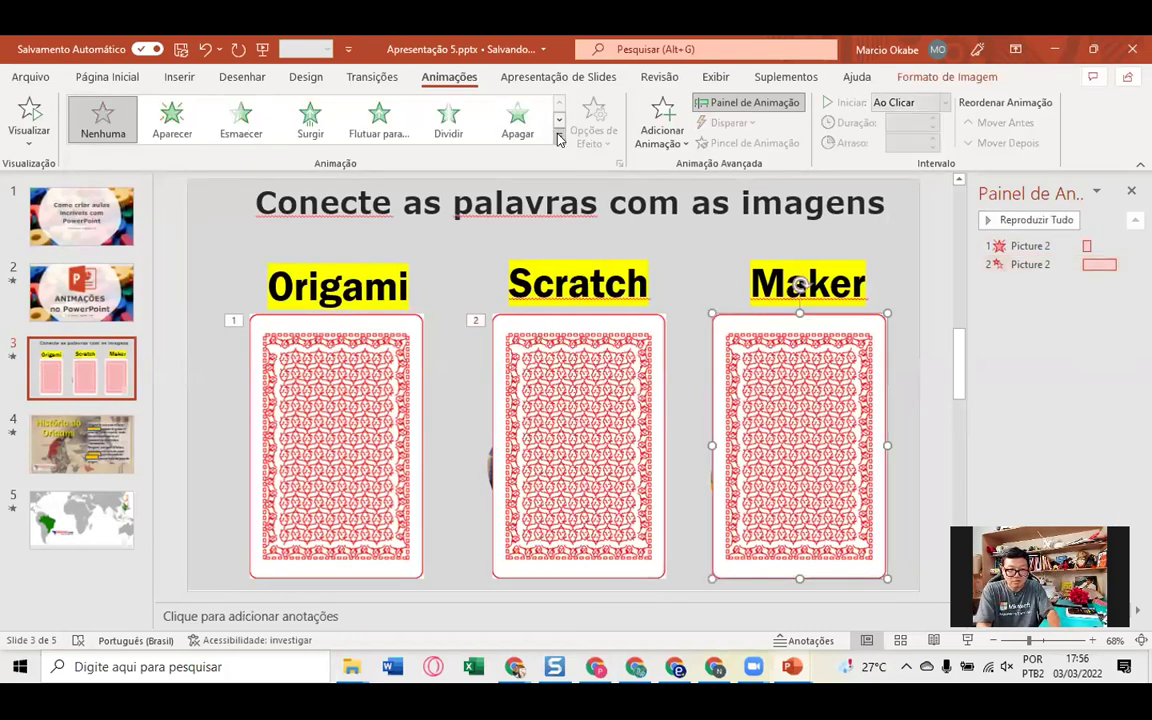
{"action": "left_click", "coordinate": [559, 134]}
{"action": "scroll", "coordinate": [313, 422], "scroll_direction": "down", "scroll_amount": 3}
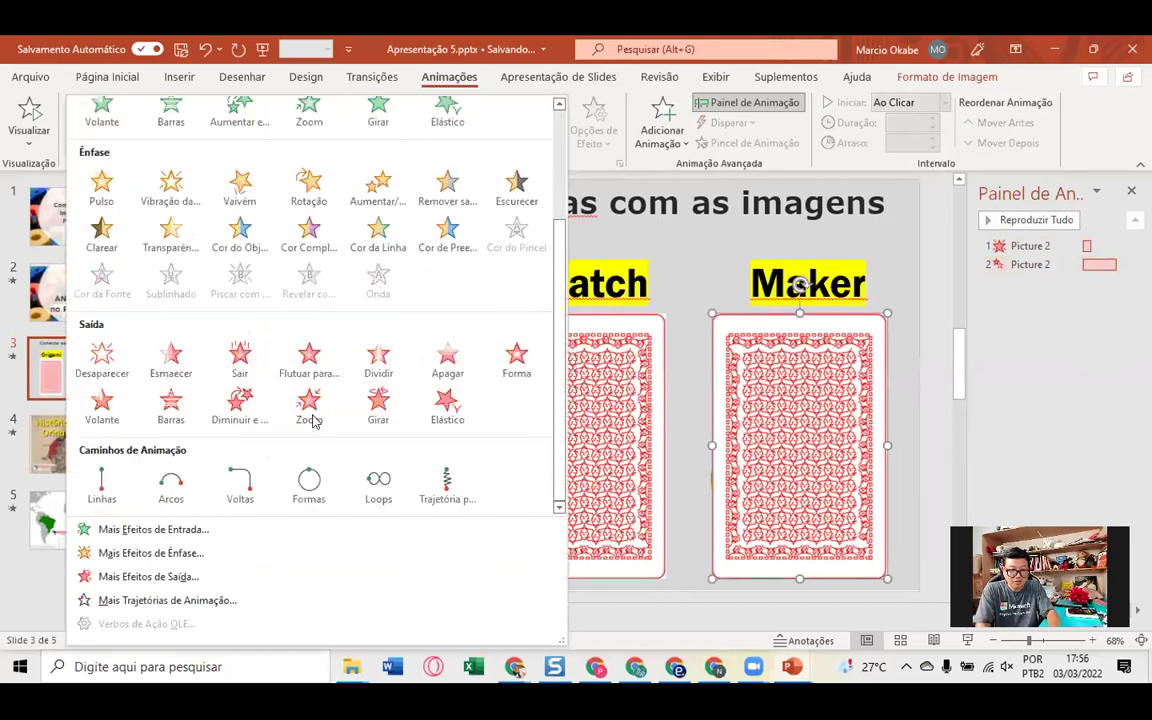
{"action": "left_click", "coordinate": [183, 371]}
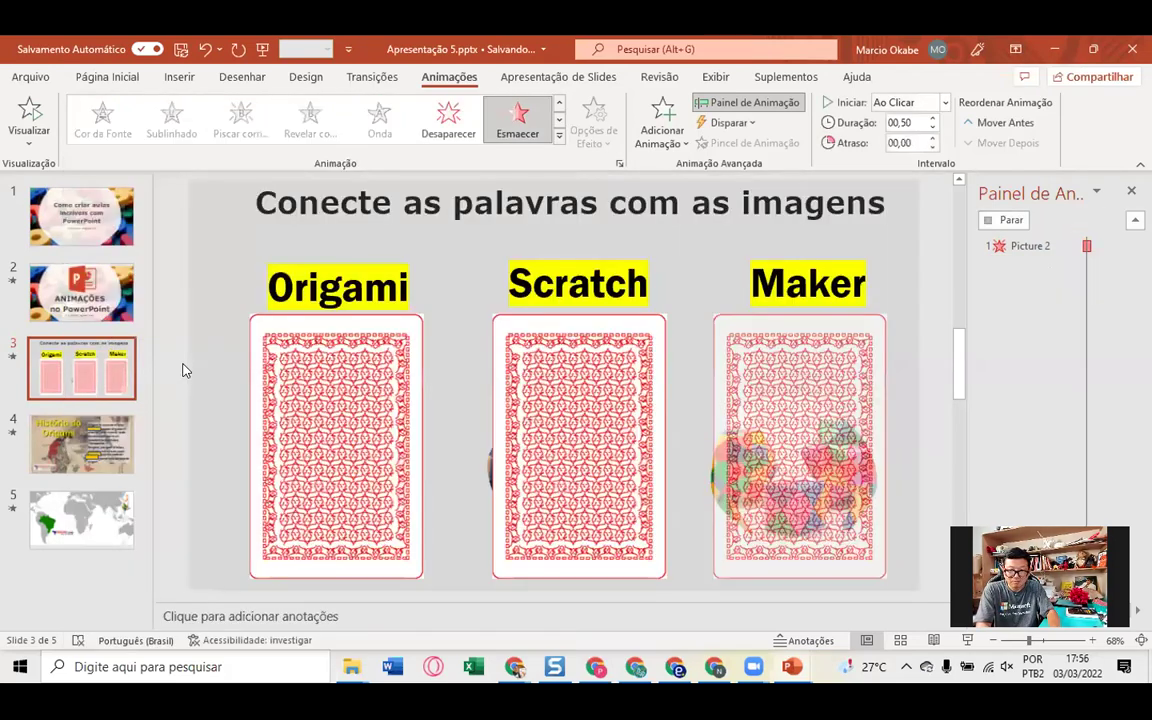
{"action": "left_click", "coordinate": [798, 333]}
{"action": "left_click_drag", "start_coordinate": [798, 333], "coordinate": [843, 398]}
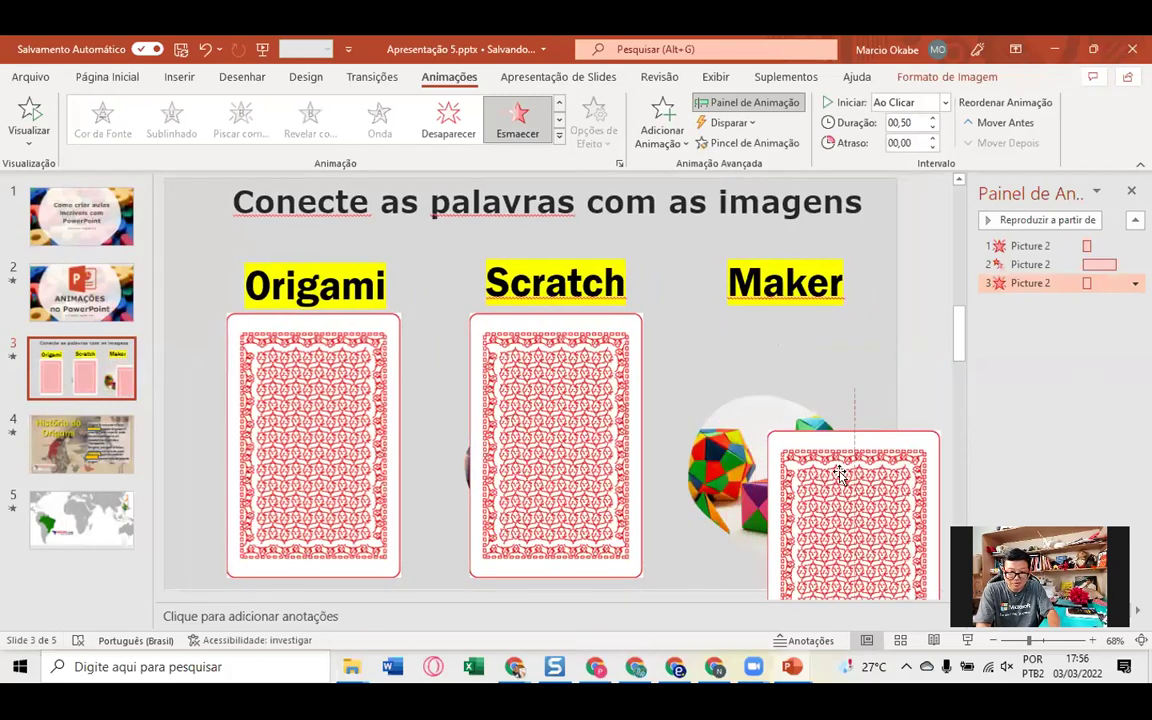
- Lower the remaining cards to partly uncover the pictures behind them, then select the word Origami
{"action": "left_click_drag", "start_coordinate": [843, 398], "coordinate": [838, 474]}
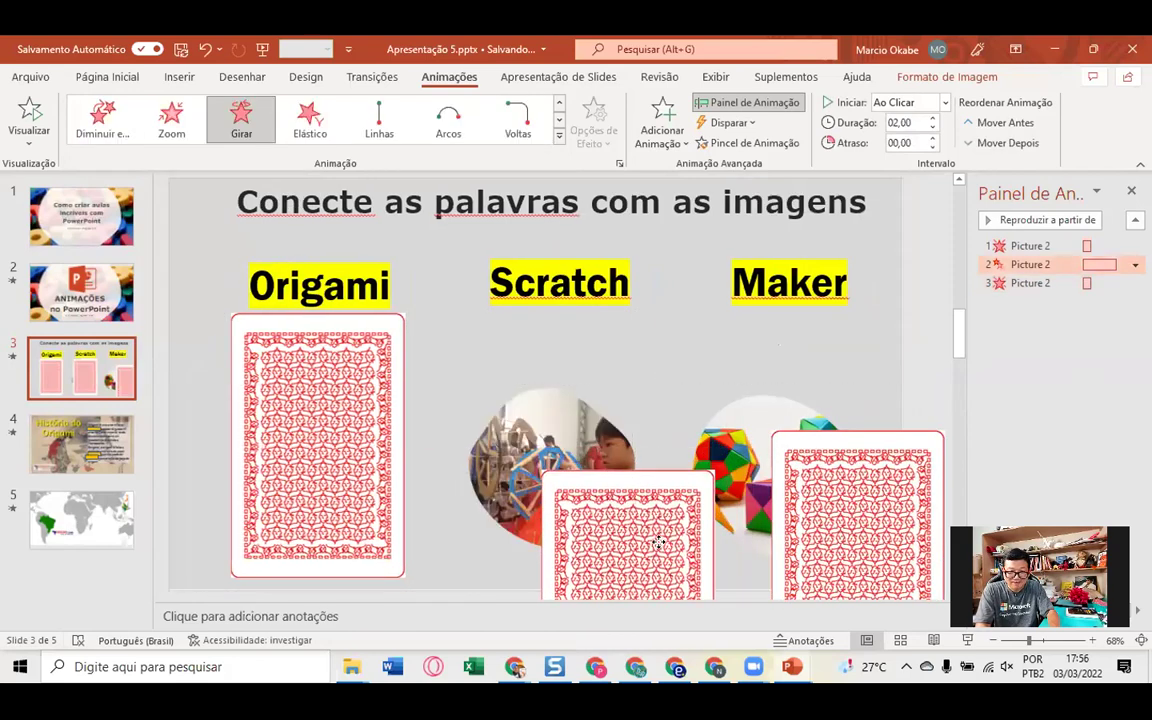
{"action": "left_click_drag", "start_coordinate": [408, 440], "coordinate": [447, 545]}
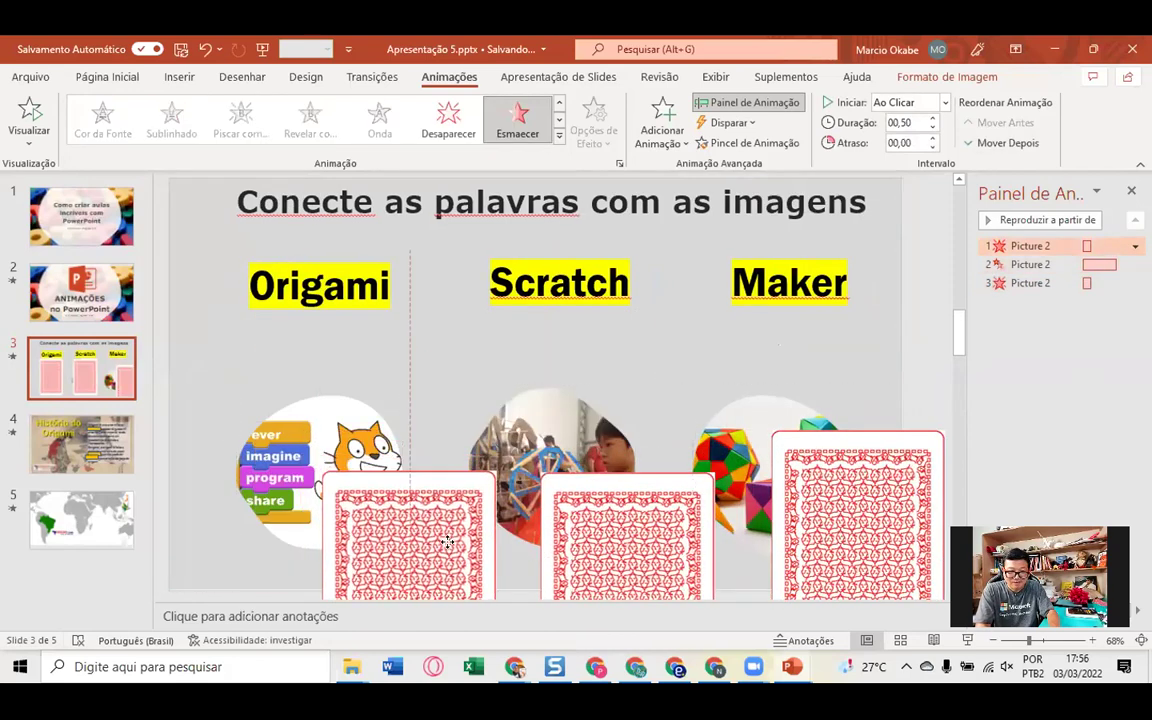
{"action": "left_click", "coordinate": [351, 283]}
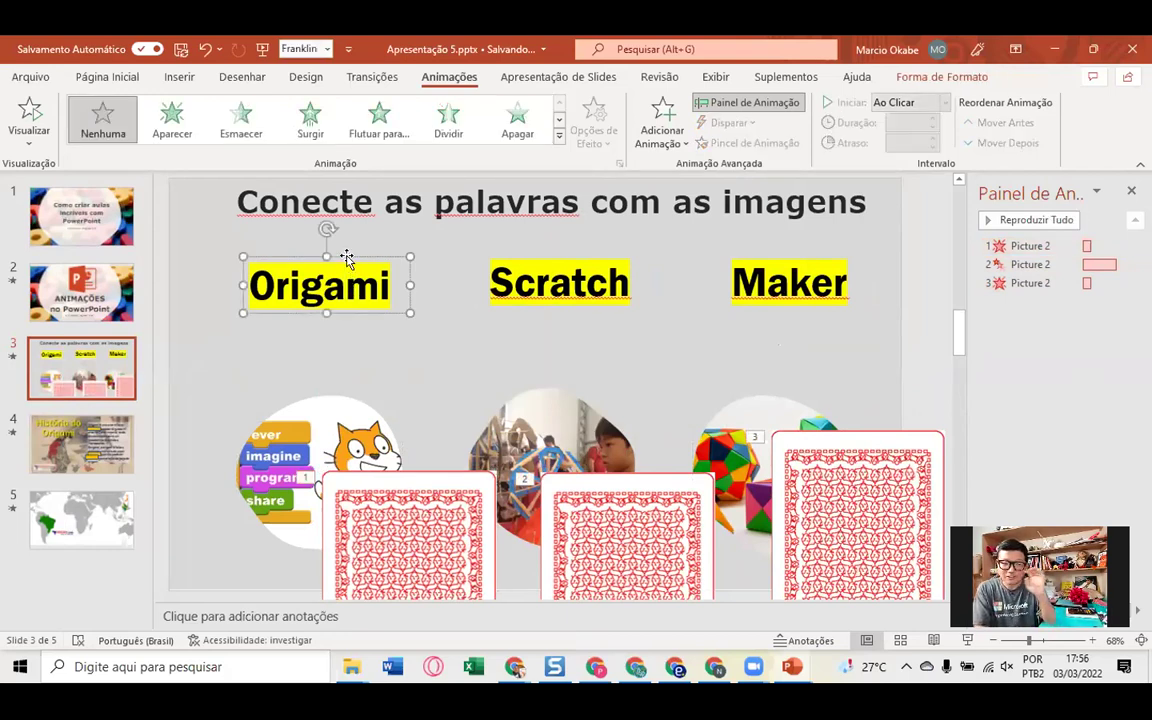
{"action": "left_click", "coordinate": [560, 143]}
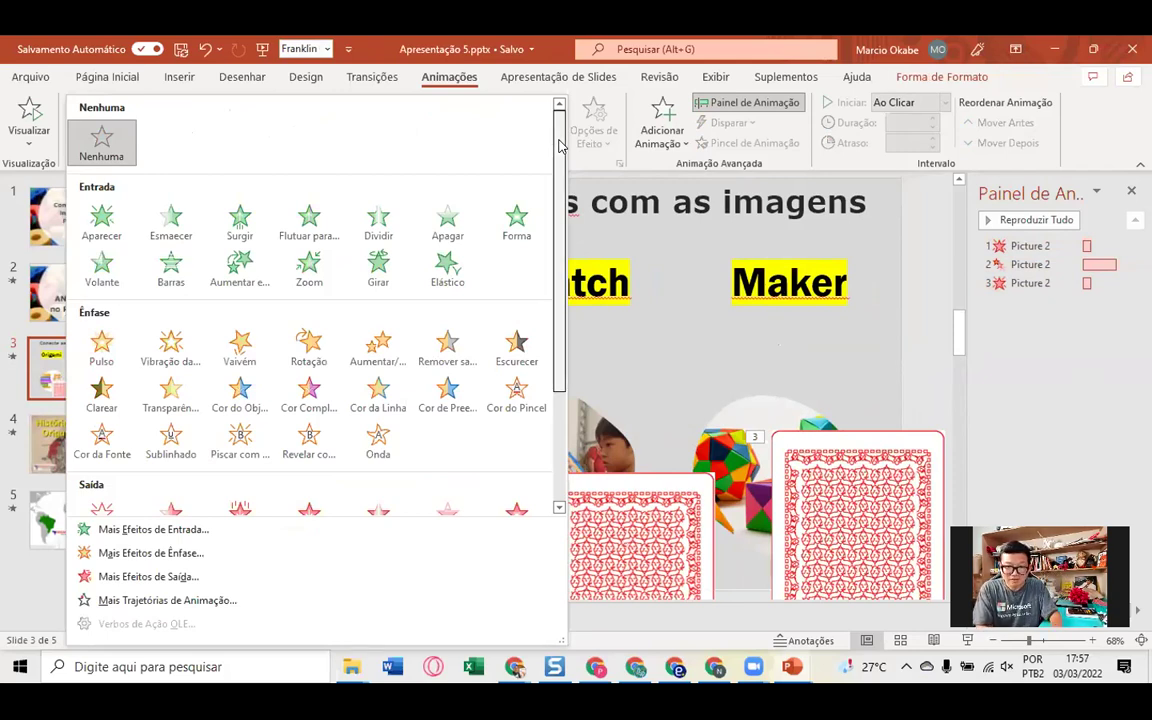
- Give the word Origami a Linhas motion path ending on the origami picture at the right
{"action": "left_click_drag", "start_coordinate": [560, 146], "coordinate": [549, 286]}
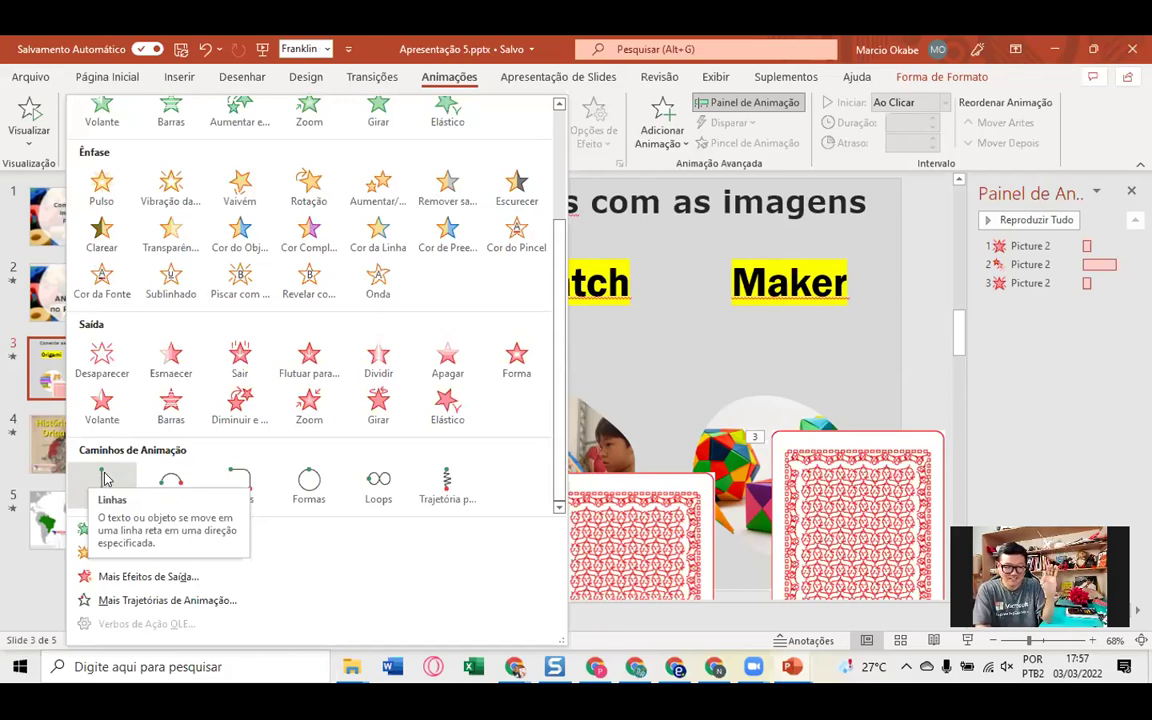
{"action": "left_click", "coordinate": [104, 480]}
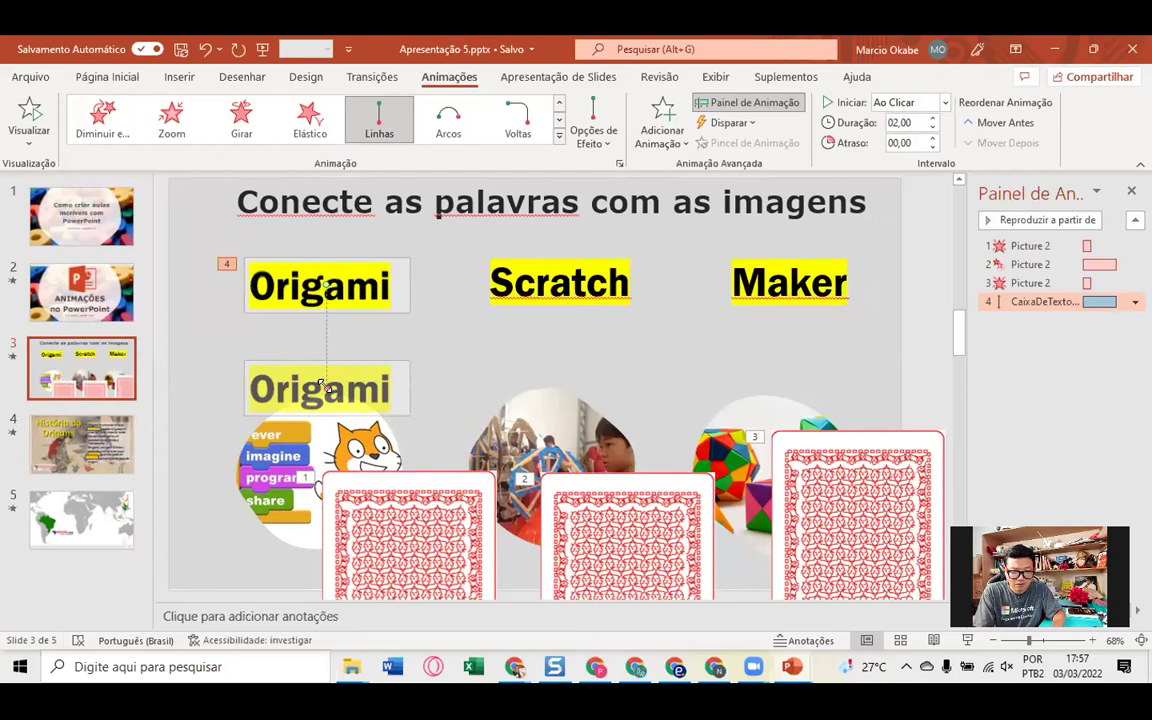
{"action": "left_click_drag", "start_coordinate": [322, 385], "coordinate": [767, 388]}
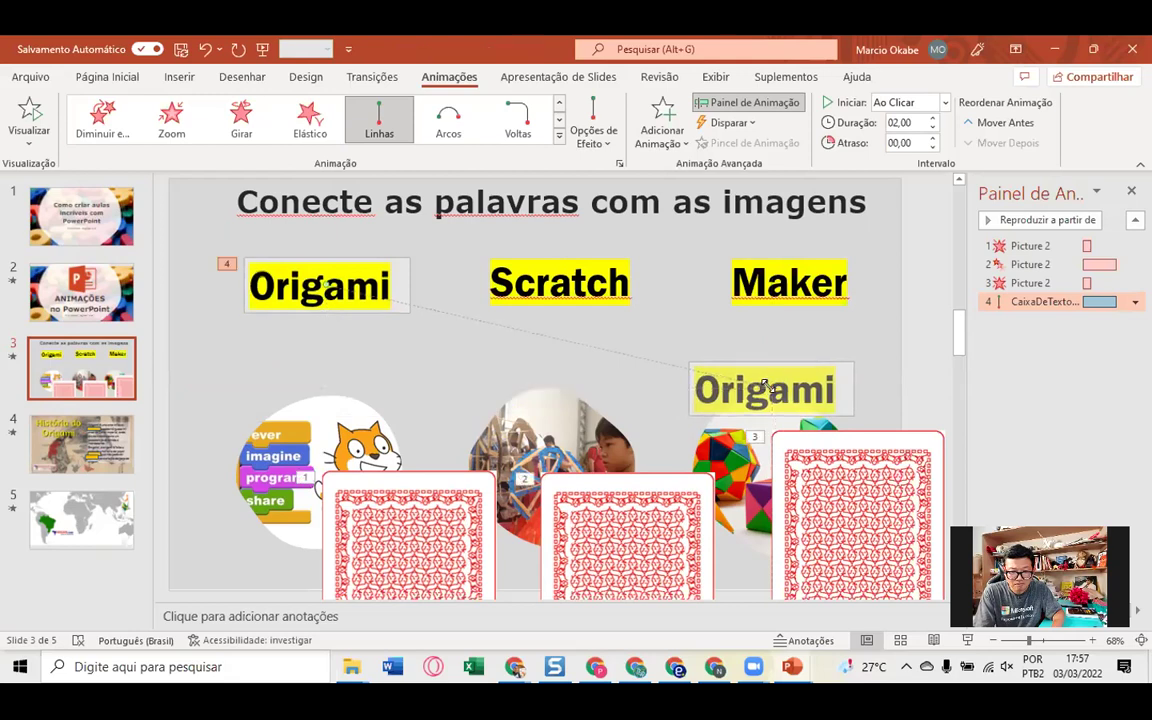
- Give the word Scratch a Linhas motion path ending on the cat picture
{"action": "left_click", "coordinate": [566, 260]}
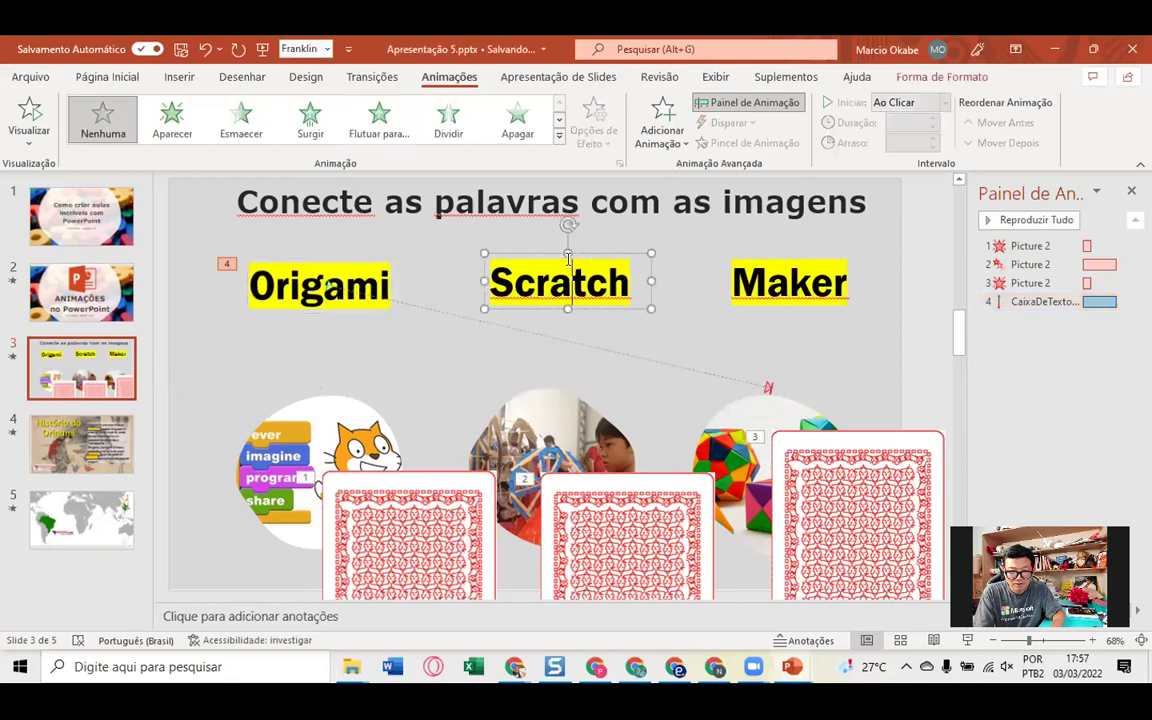
{"action": "left_click", "coordinate": [557, 138]}
{"action": "scroll", "coordinate": [455, 343], "scroll_direction": "down", "scroll_amount": 2}
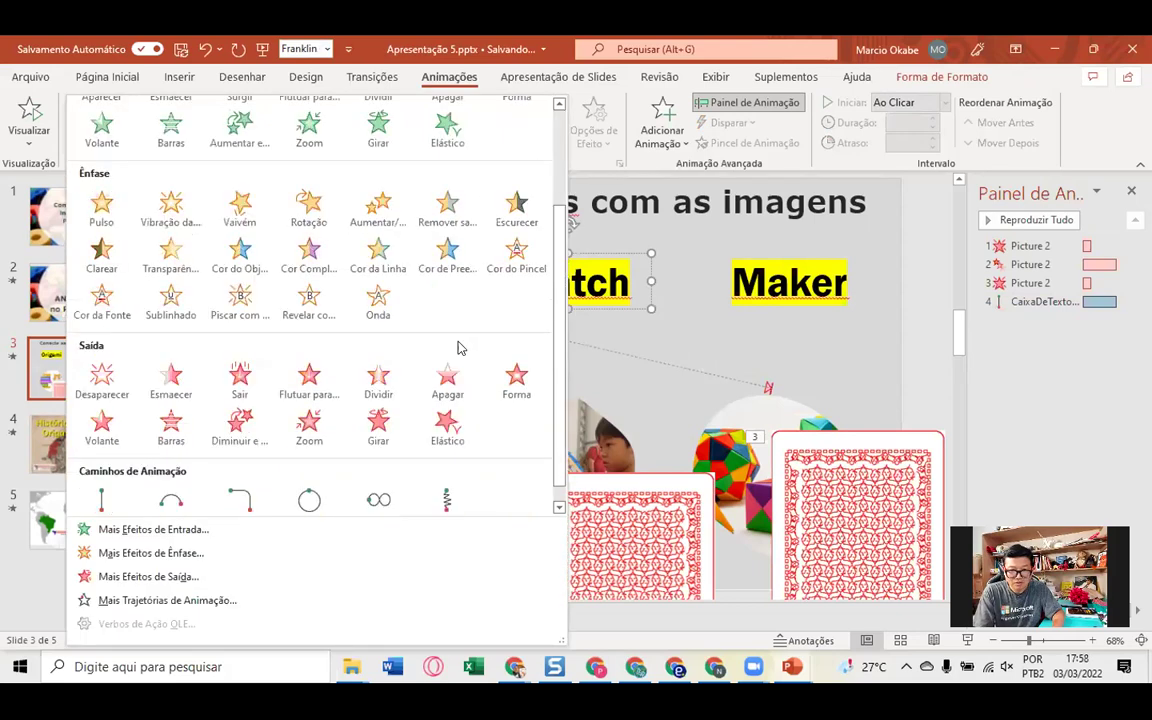
{"action": "scroll", "coordinate": [458, 347], "scroll_direction": "down", "scroll_amount": 1}
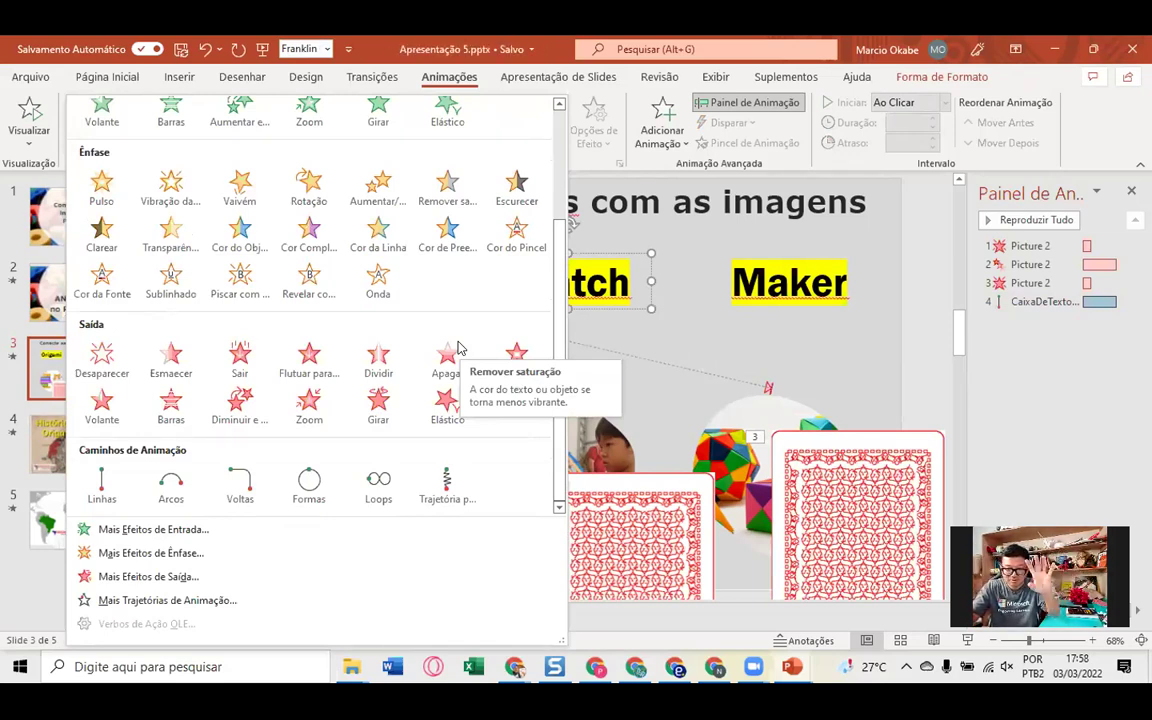
{"action": "left_click", "coordinate": [102, 484]}
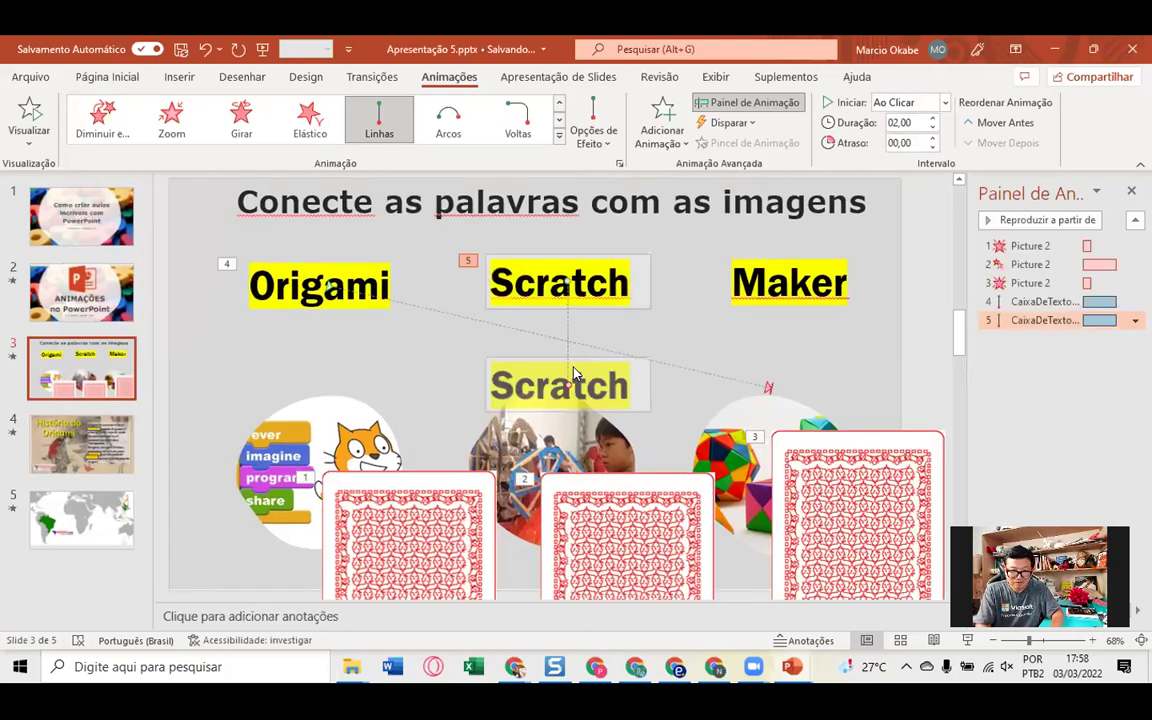
{"action": "mouse_move", "coordinate": [563, 383]}
{"action": "left_mouse_down"}
{"action": "mouse_move", "coordinate": [341, 414]}
{"action": "mouse_move", "coordinate": [312, 402]}
{"action": "mouse_move", "coordinate": [320, 390]}
{"action": "left_mouse_up"}
- Give the word Maker a Linhas motion path ending on the middle building picture
{"action": "left_click", "coordinate": [818, 257]}
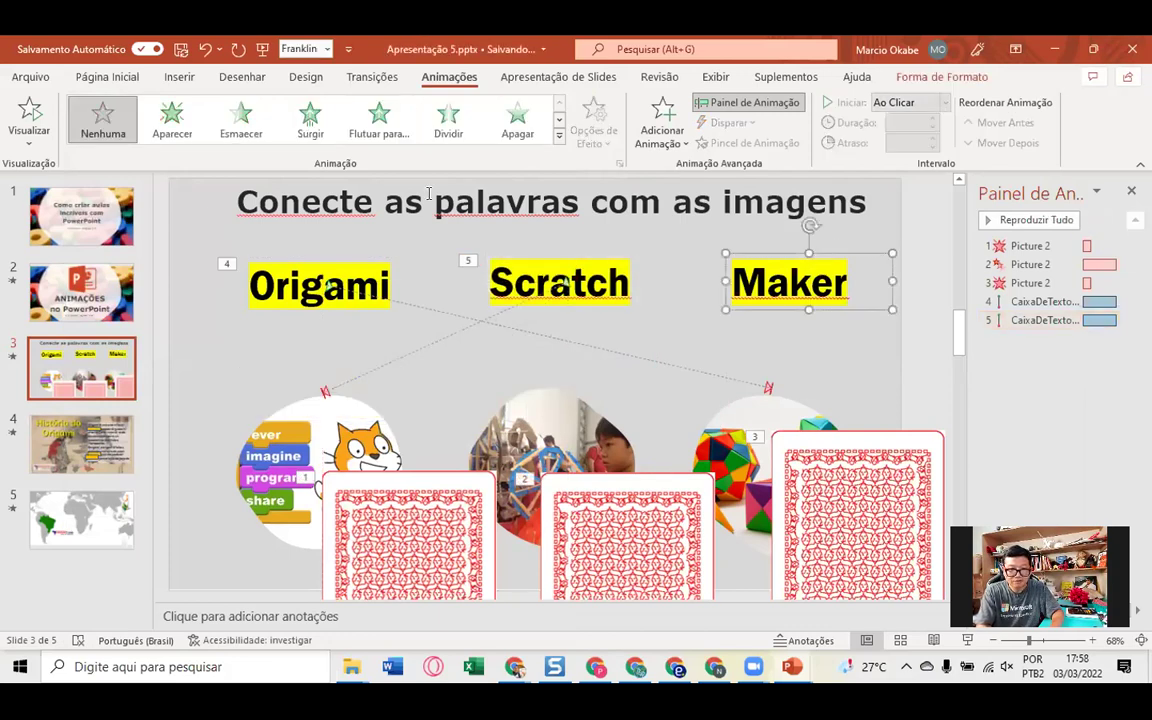
{"action": "left_click", "coordinate": [558, 137]}
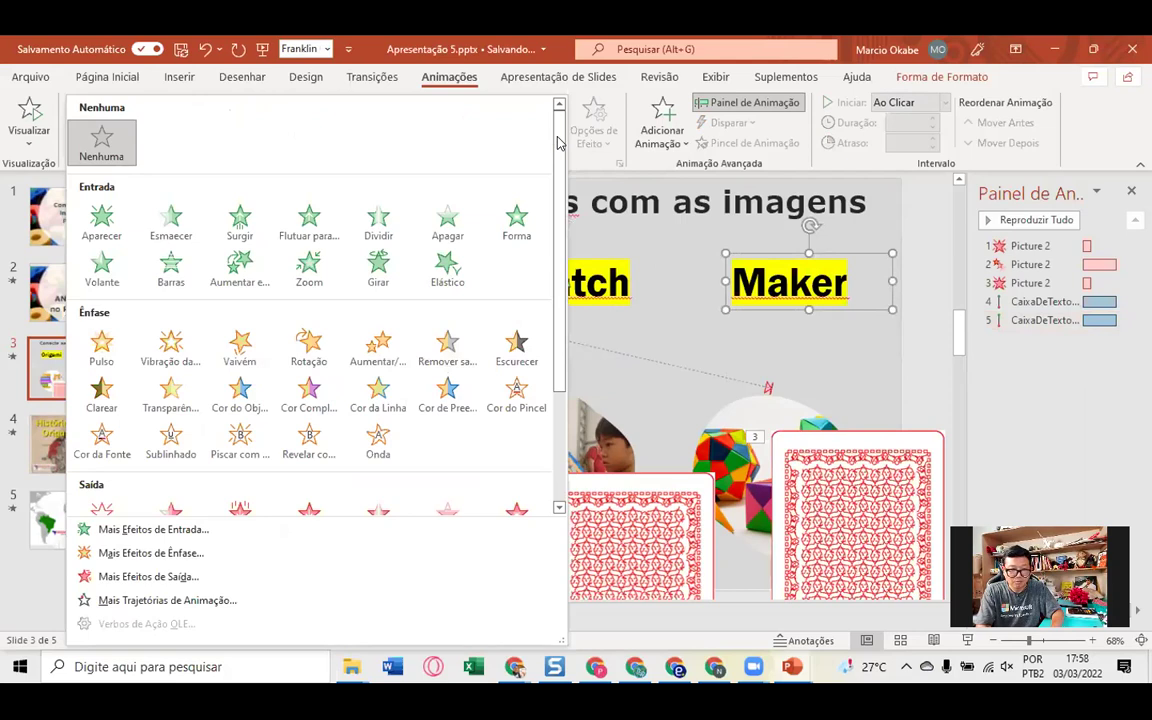
{"action": "scroll", "coordinate": [226, 405], "scroll_direction": "down", "scroll_amount": 3}
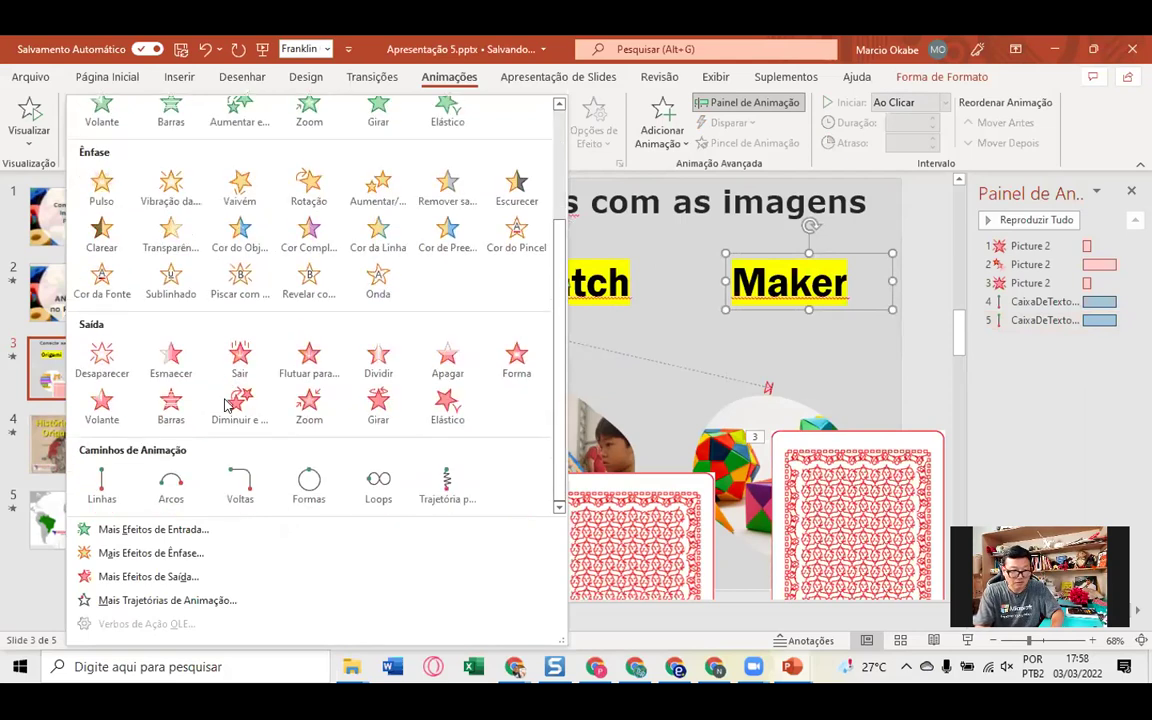
{"action": "left_click", "coordinate": [102, 483]}
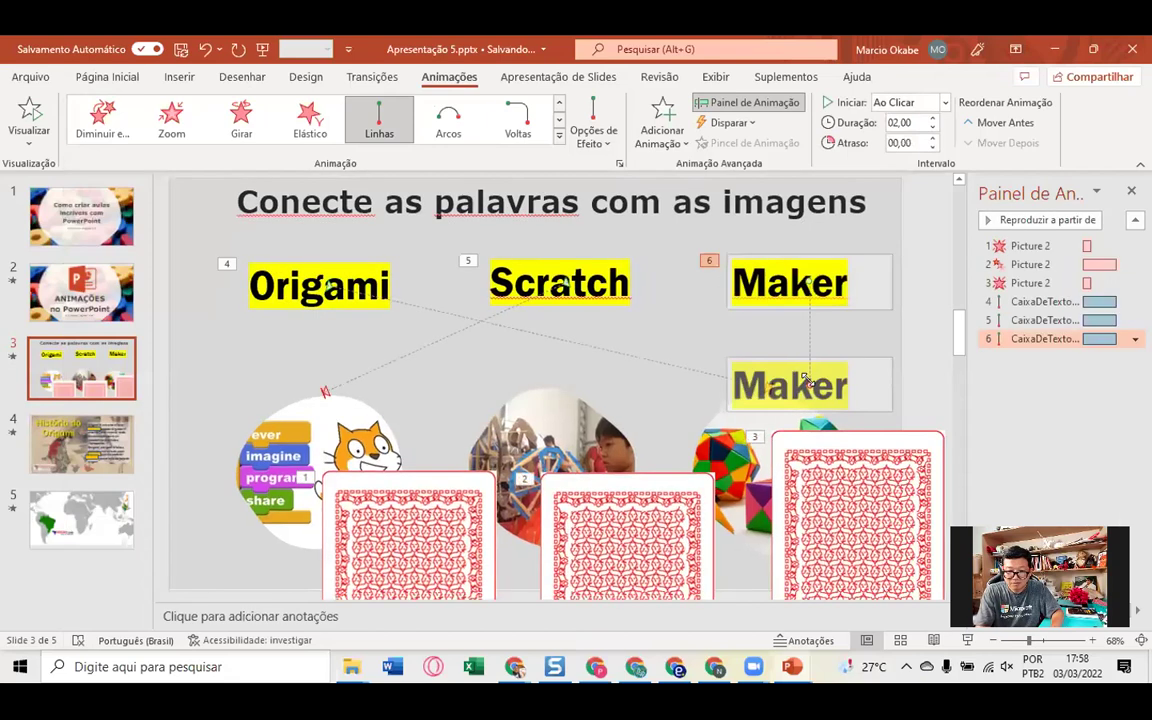
{"action": "left_click_drag", "start_coordinate": [806, 381], "coordinate": [574, 387]}
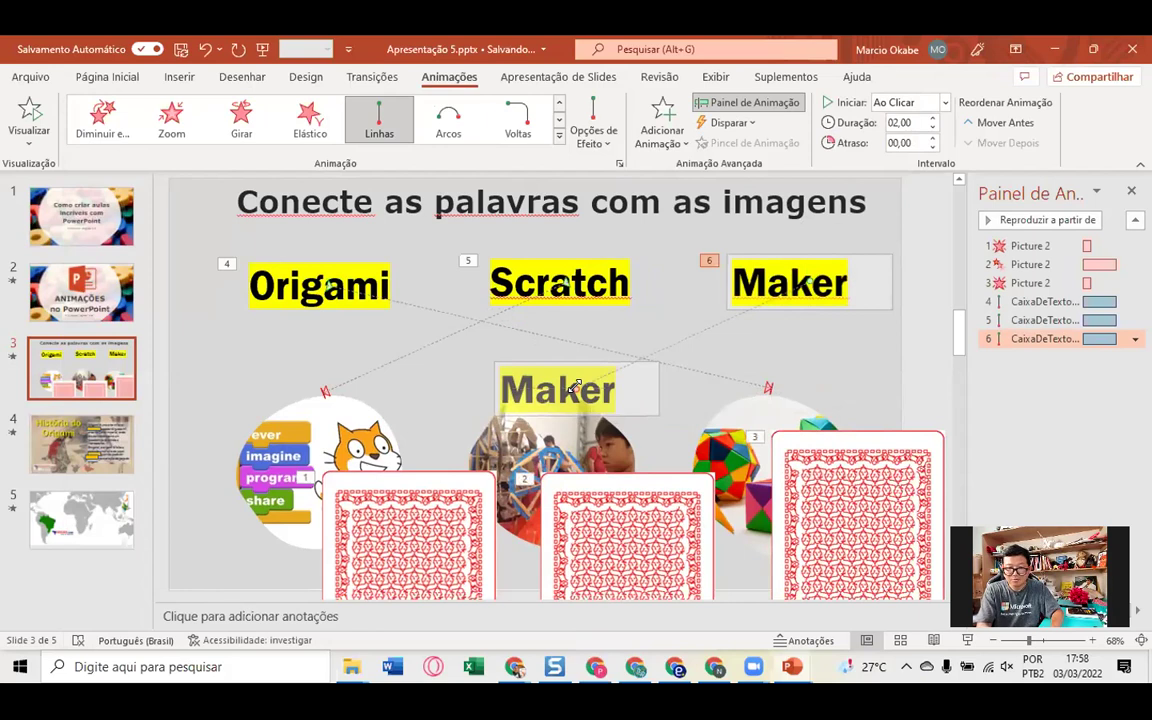
- Move the three card backs up under the Origami, Scratch and Maker labels
{"action": "mouse_move", "coordinate": [380, 470]}
{"action": "left_mouse_down"}
{"action": "mouse_move", "coordinate": [317, 420]}
{"action": "mouse_move", "coordinate": [326, 364]}
{"action": "left_mouse_up"}
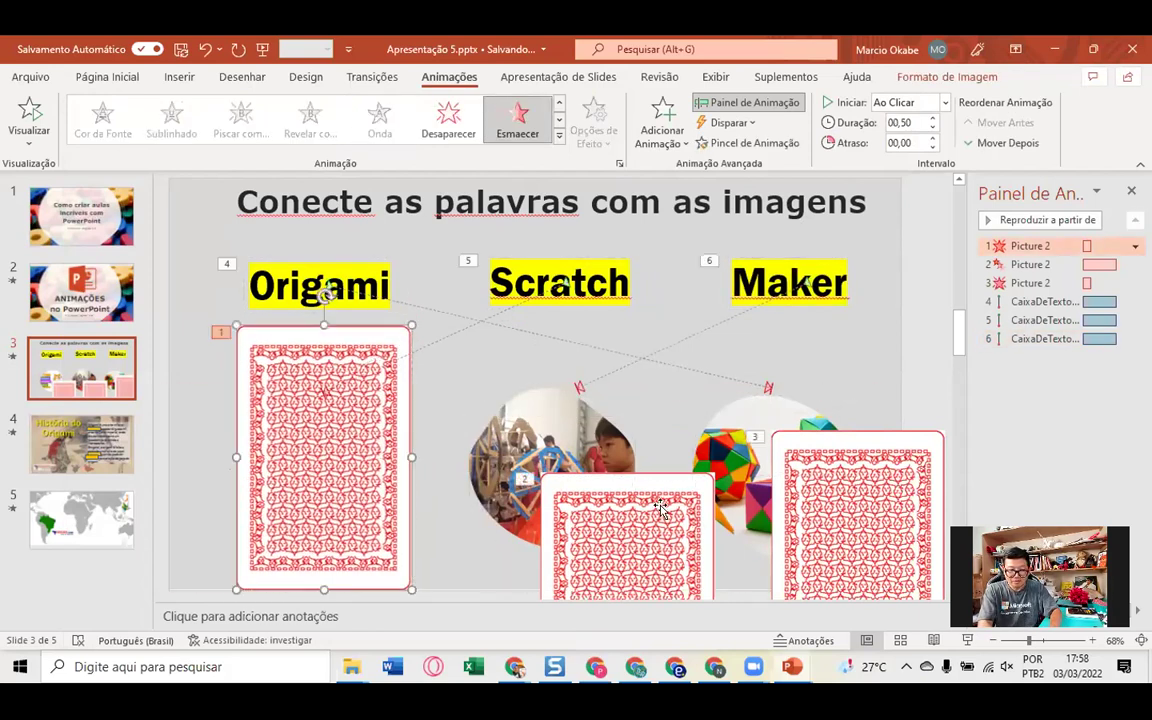
{"action": "left_click_drag", "start_coordinate": [660, 510], "coordinate": [593, 355]}
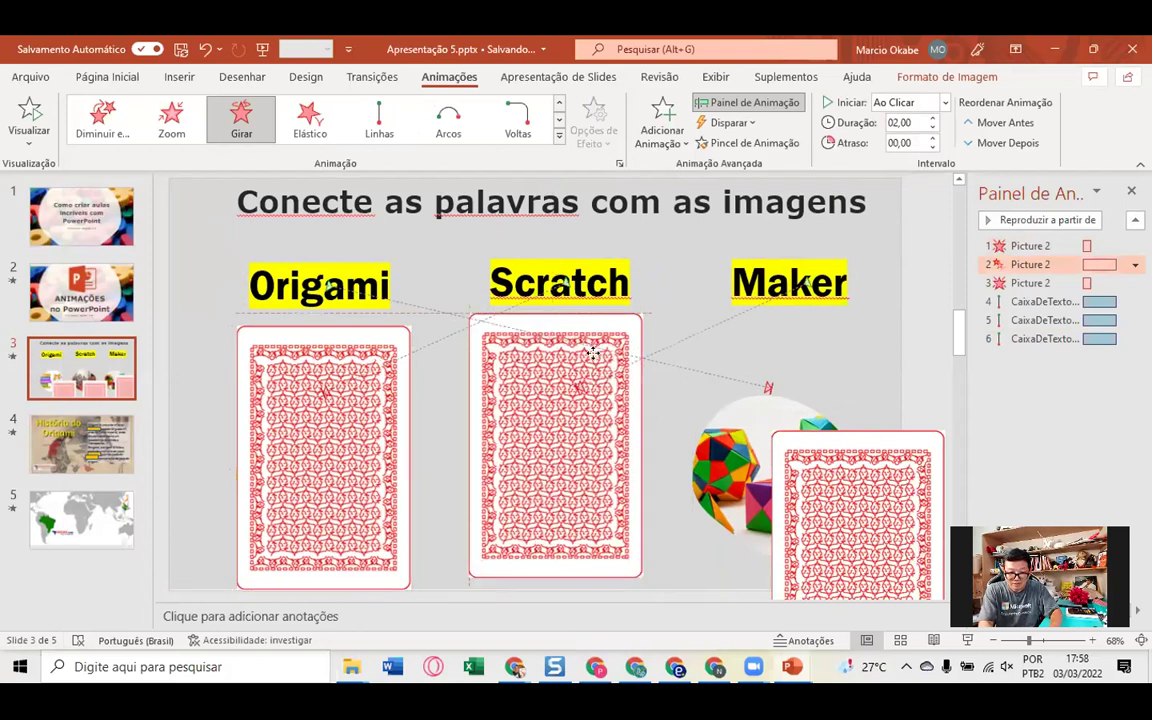
{"action": "left_click_drag", "start_coordinate": [854, 442], "coordinate": [797, 360]}
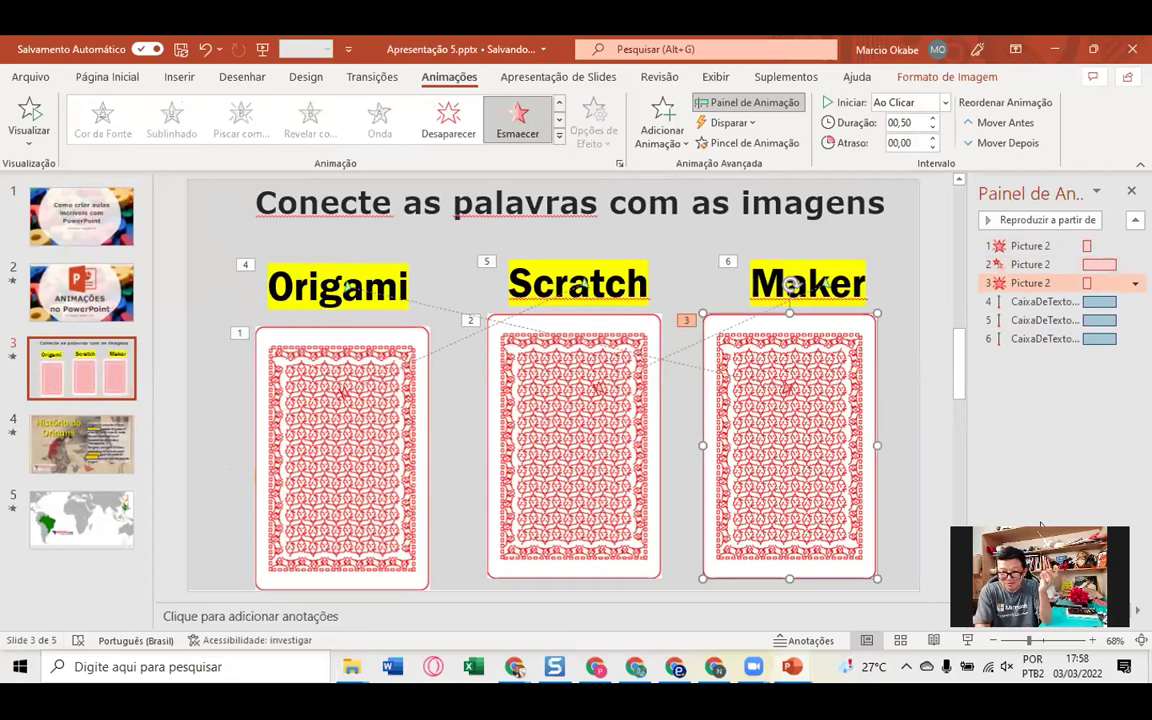
{"action": "left_click_drag", "start_coordinate": [1040, 525], "coordinate": [1058, 340]}
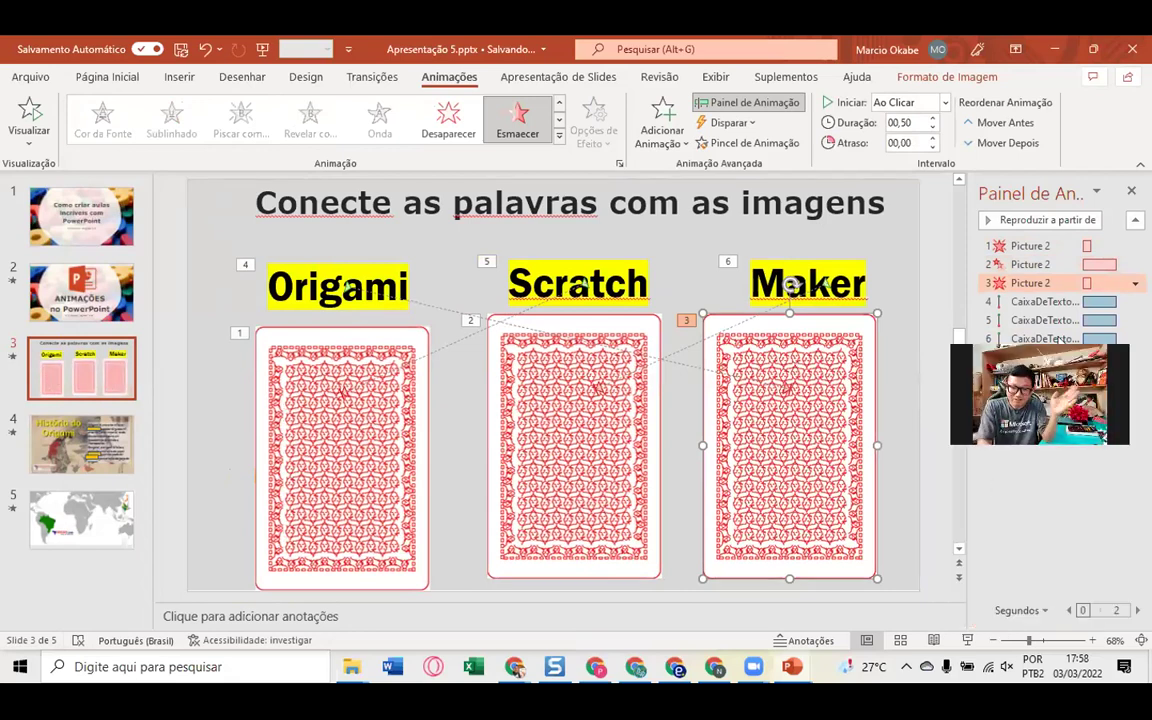
{"action": "left_click", "coordinate": [1085, 470]}
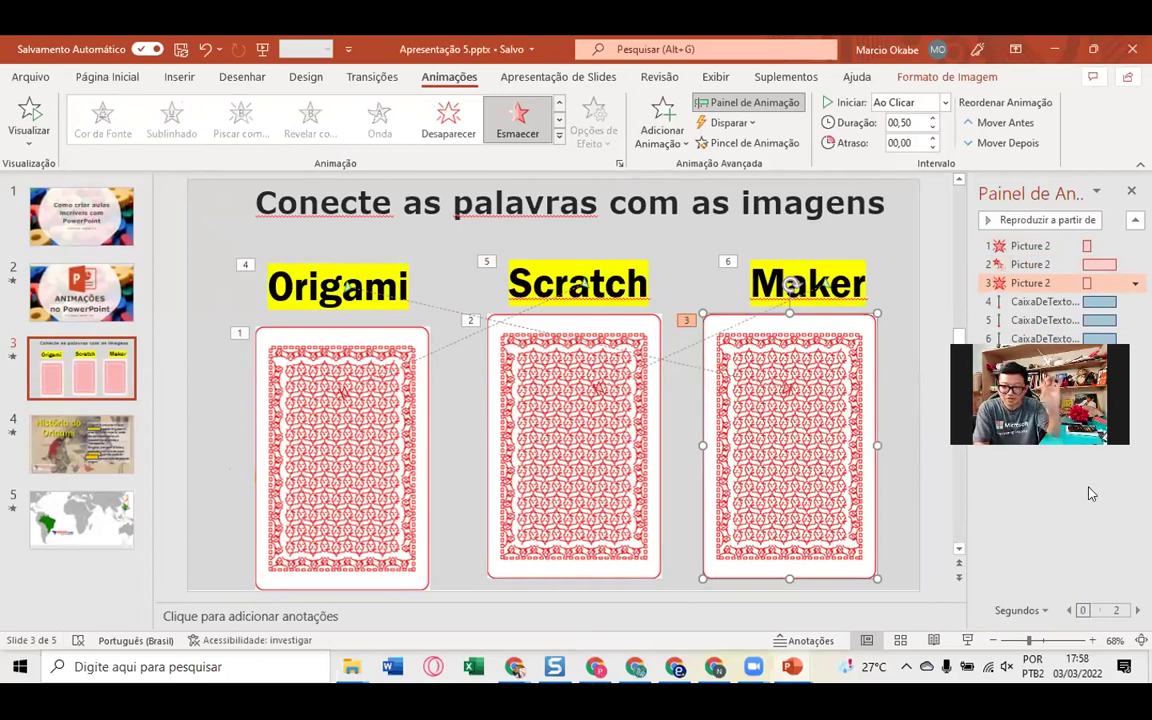
- Play the slideshow from slide 3, then move to the new Apresentação2 window
{"action": "left_click", "coordinate": [968, 642]}
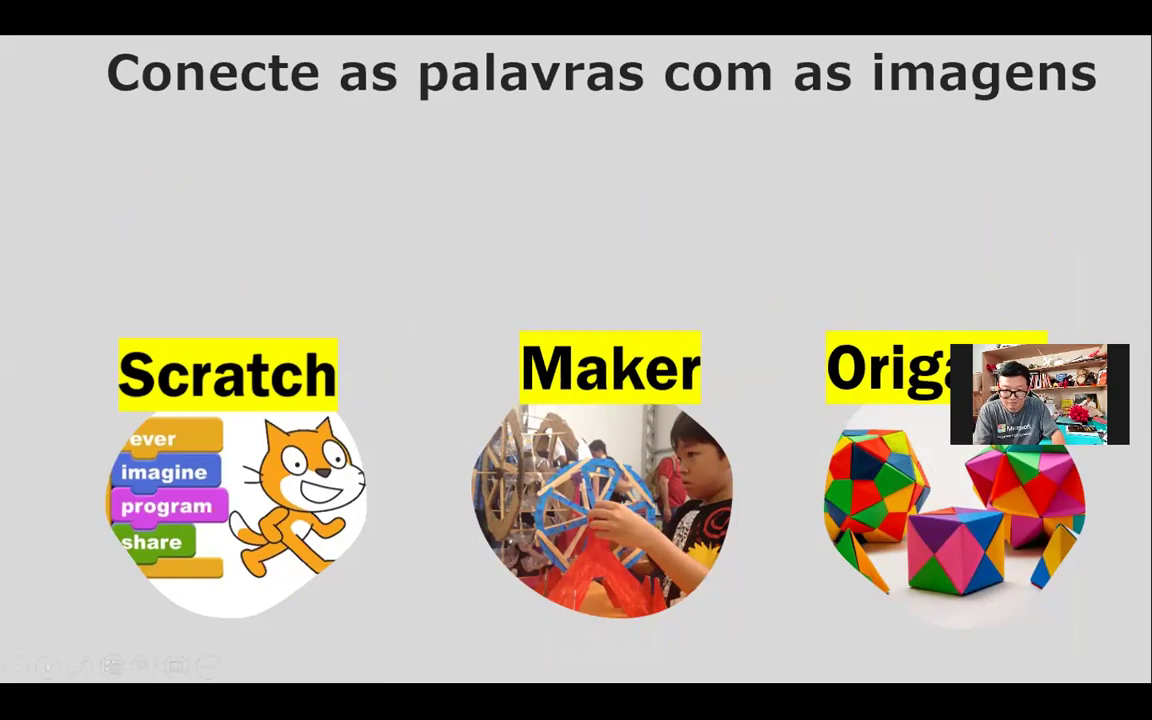
{"action": "left_click_drag", "start_coordinate": [1083, 342], "coordinate": [1064, 183]}
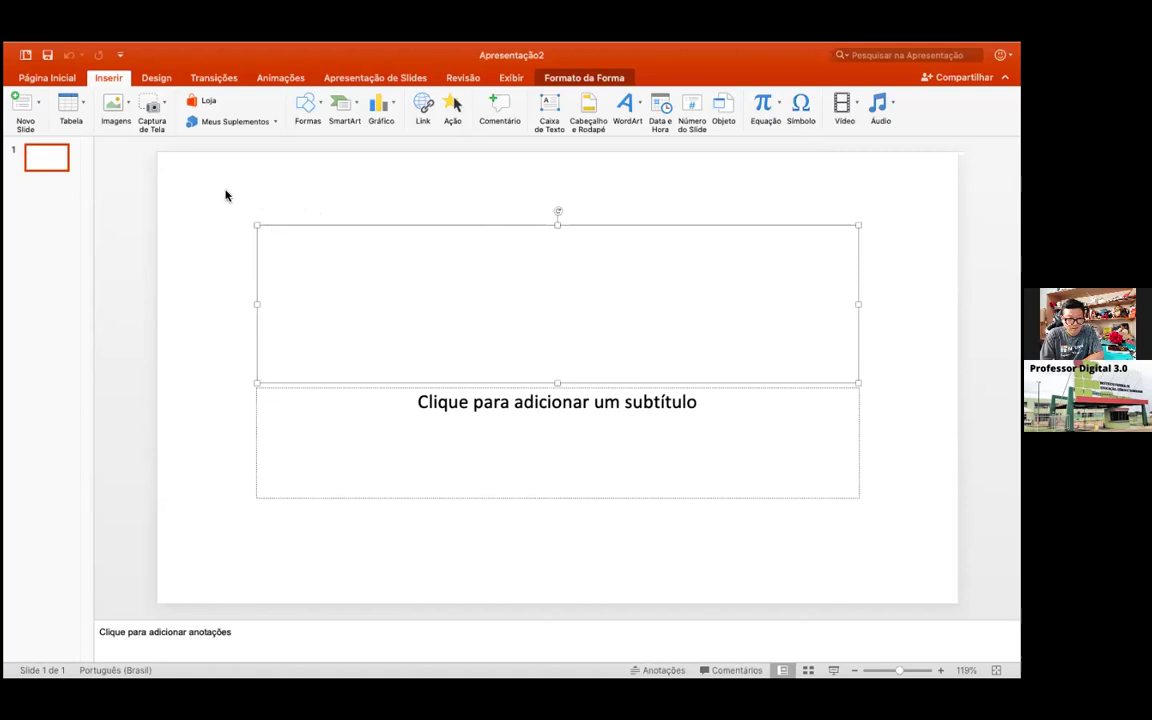
{"action": "left_click", "coordinate": [128, 105]}
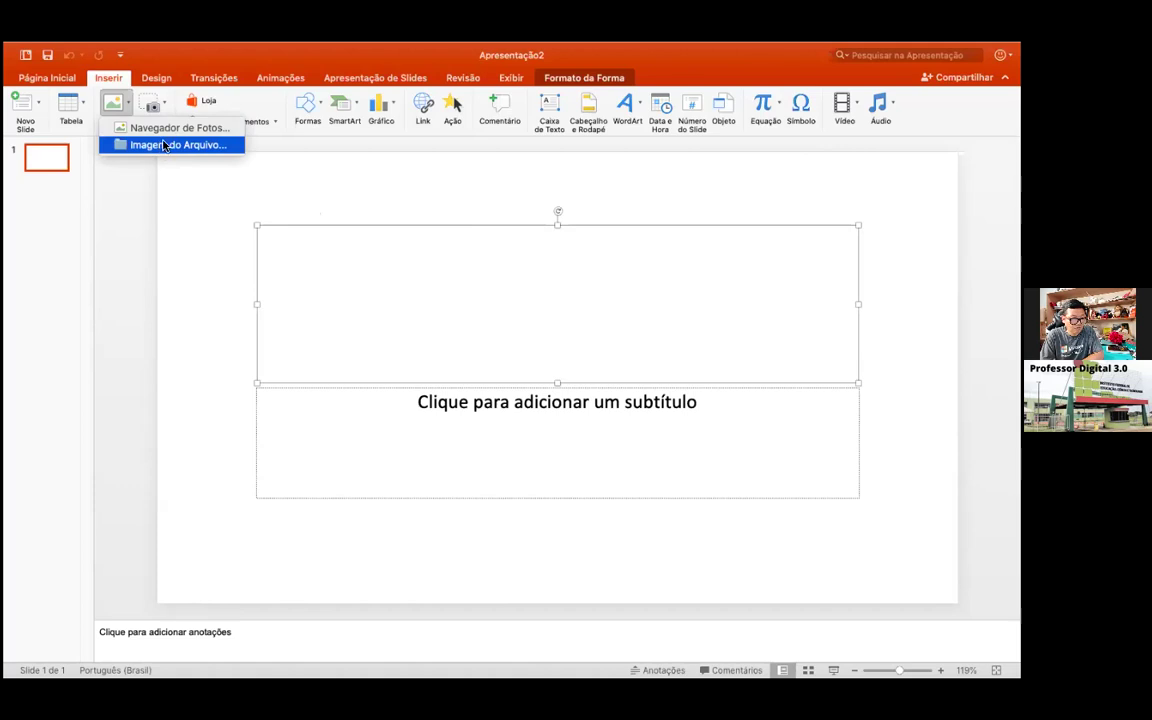
{"action": "left_click", "coordinate": [166, 137]}
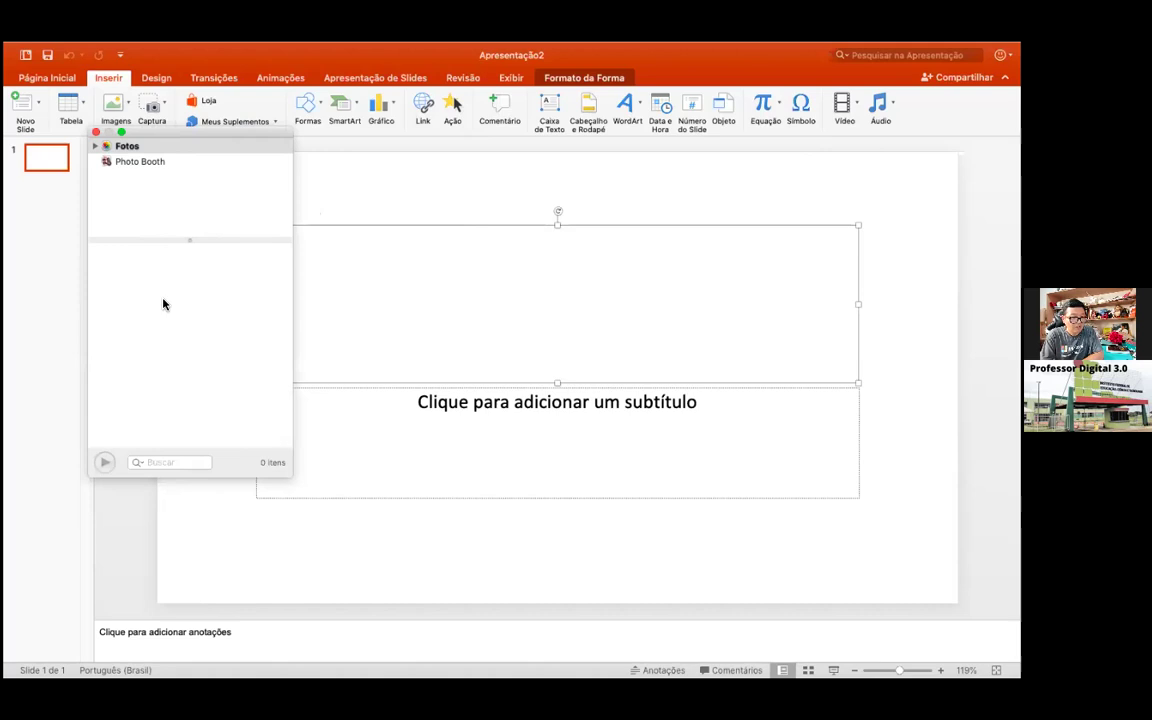
{"action": "left_click", "coordinate": [96, 132]}
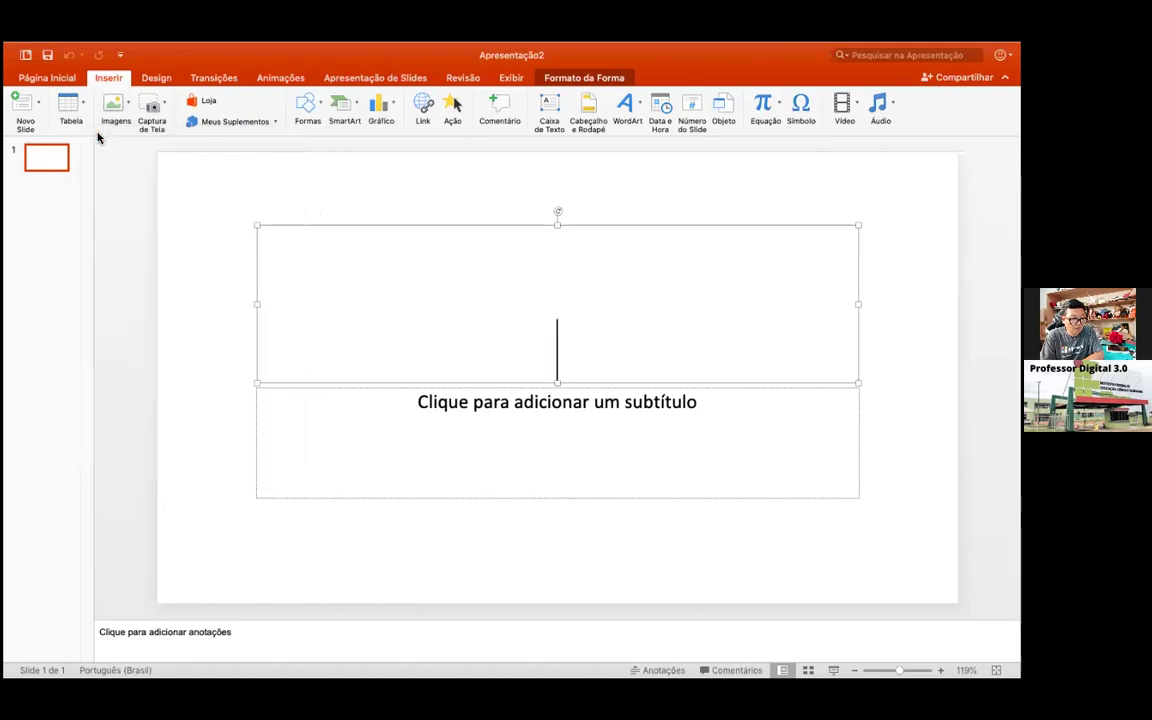
{"action": "left_click", "coordinate": [118, 80]}
{"action": "left_click", "coordinate": [118, 79]}
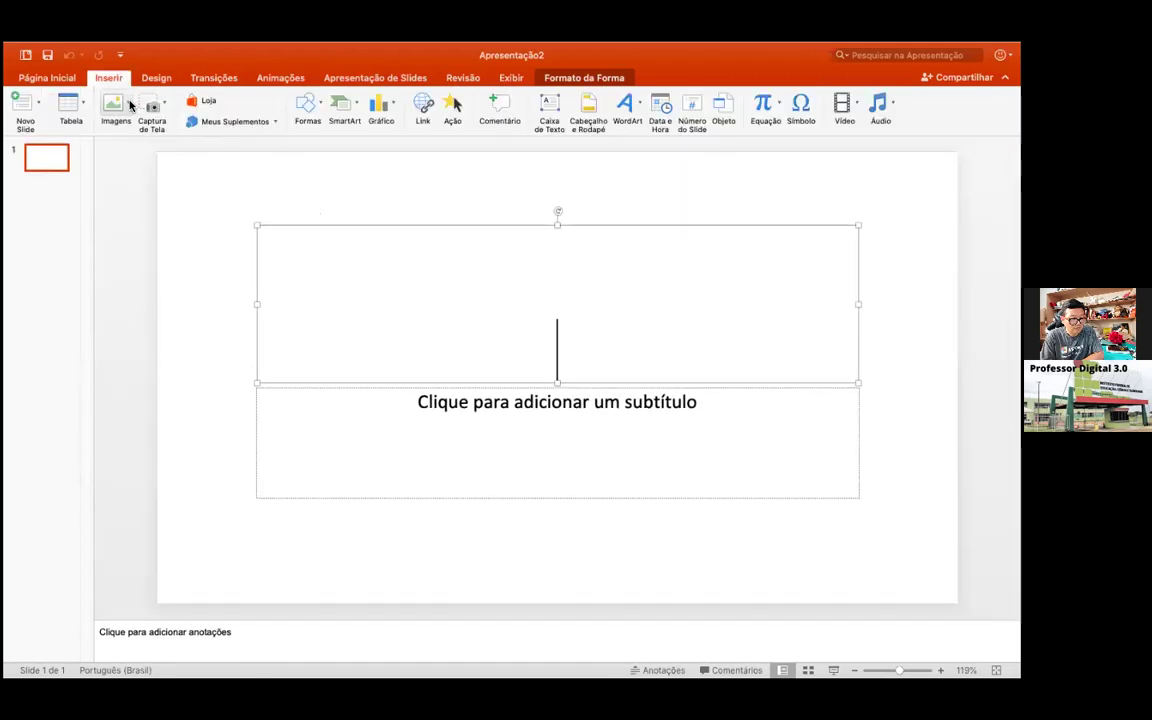
{"action": "left_click", "coordinate": [118, 100]}
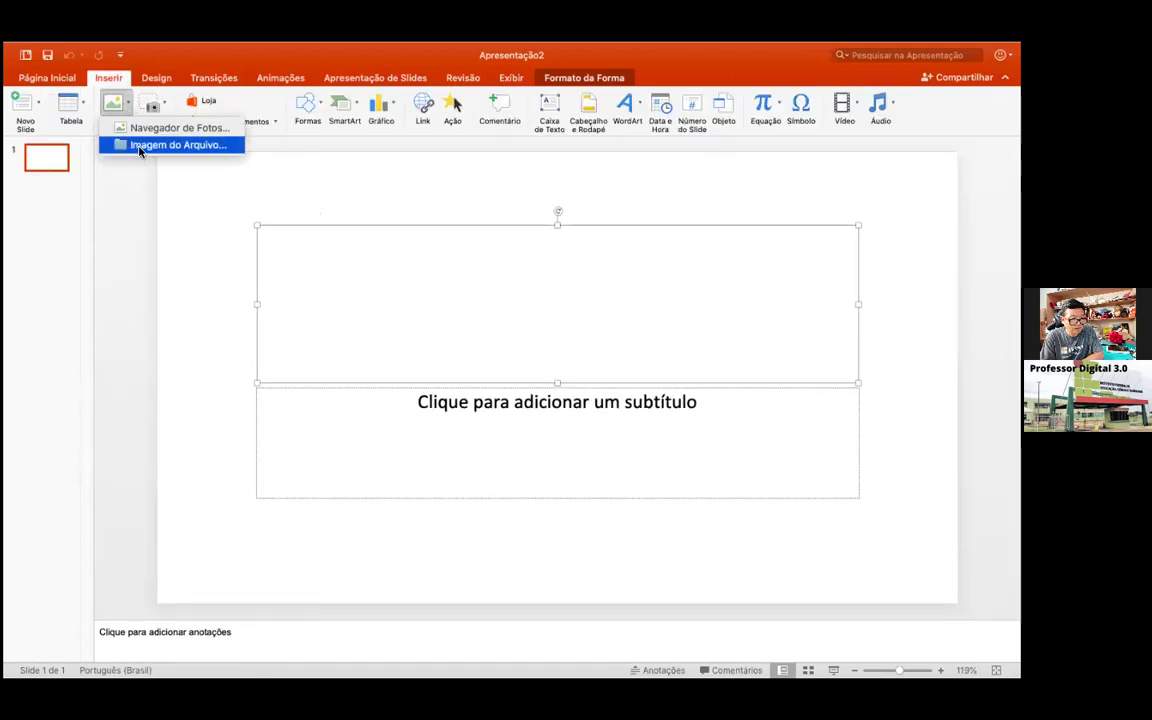
{"action": "left_click", "coordinate": [140, 147]}
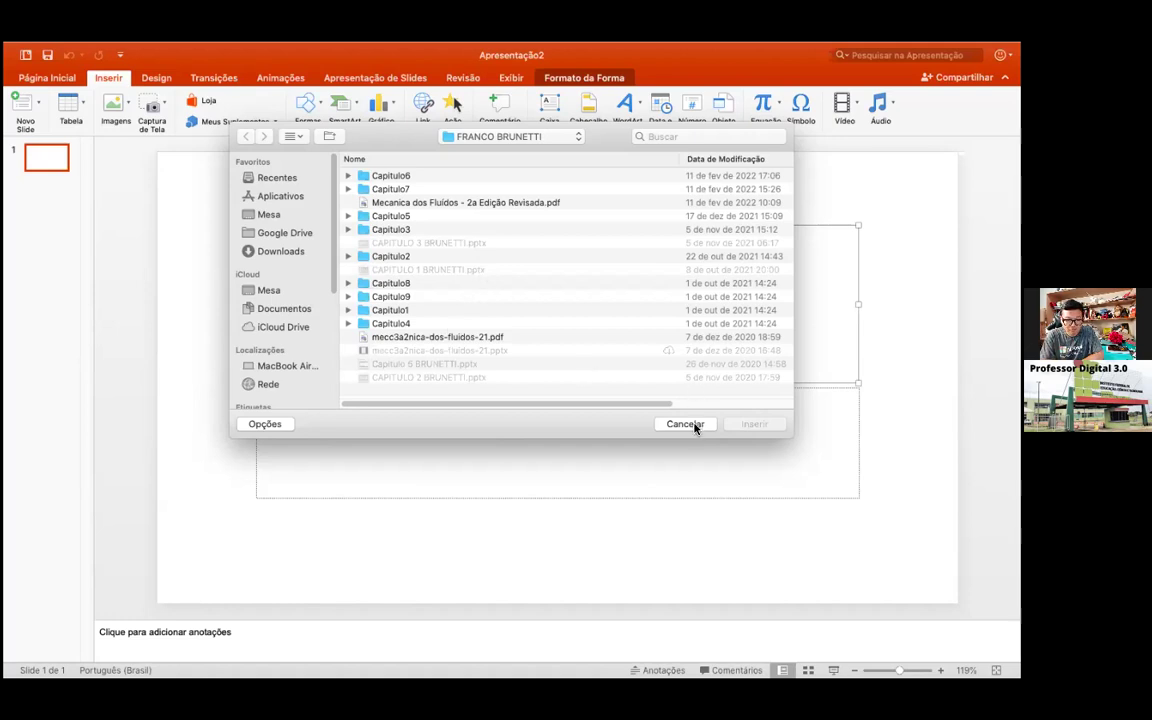
{"action": "mouse_move", "coordinate": [334, 257]}
{"action": "left_mouse_down"}
{"action": "mouse_move", "coordinate": [334, 378]}
{"action": "mouse_move", "coordinate": [334, 260]}
{"action": "left_mouse_up"}
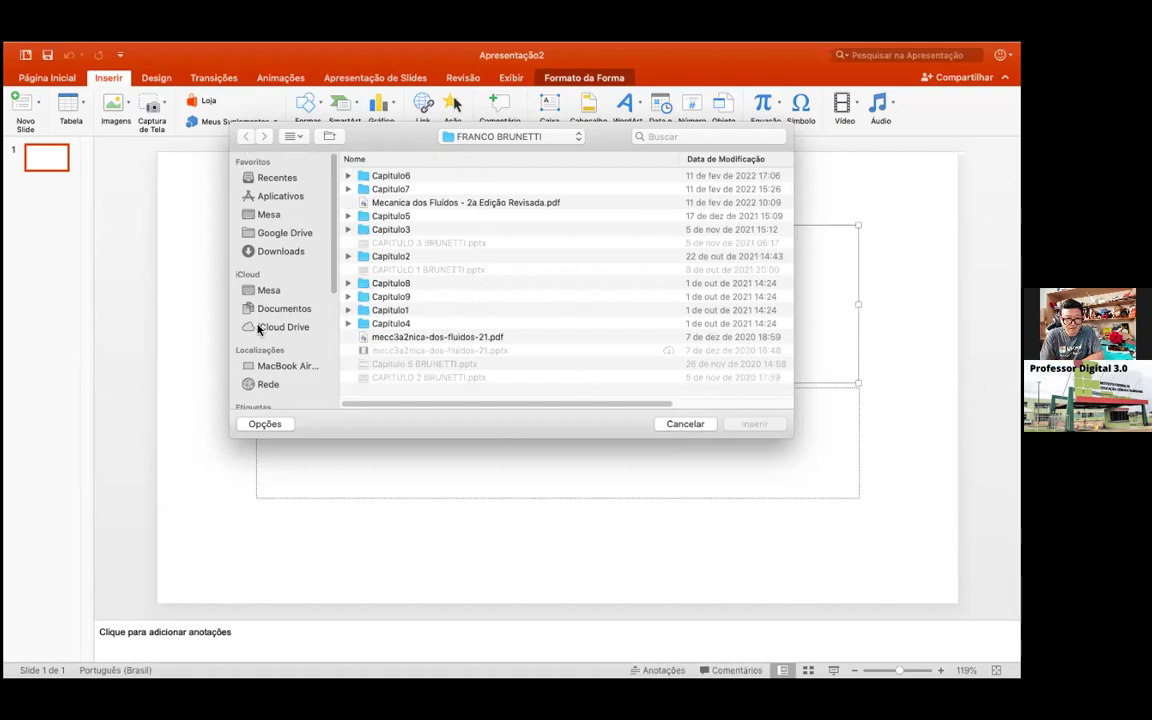
{"action": "left_click", "coordinate": [690, 426]}
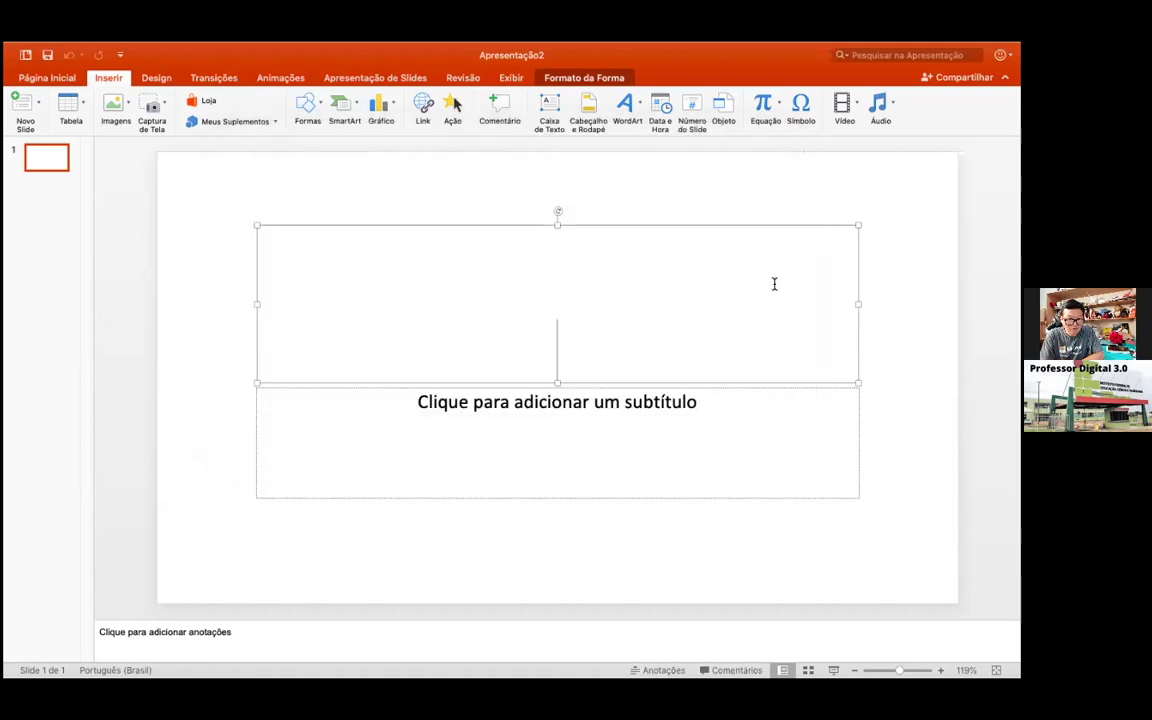
- Draw a blue rectangle at the slide's upper left and delete the empty title placeholder
{"action": "left_click", "coordinate": [321, 108]}
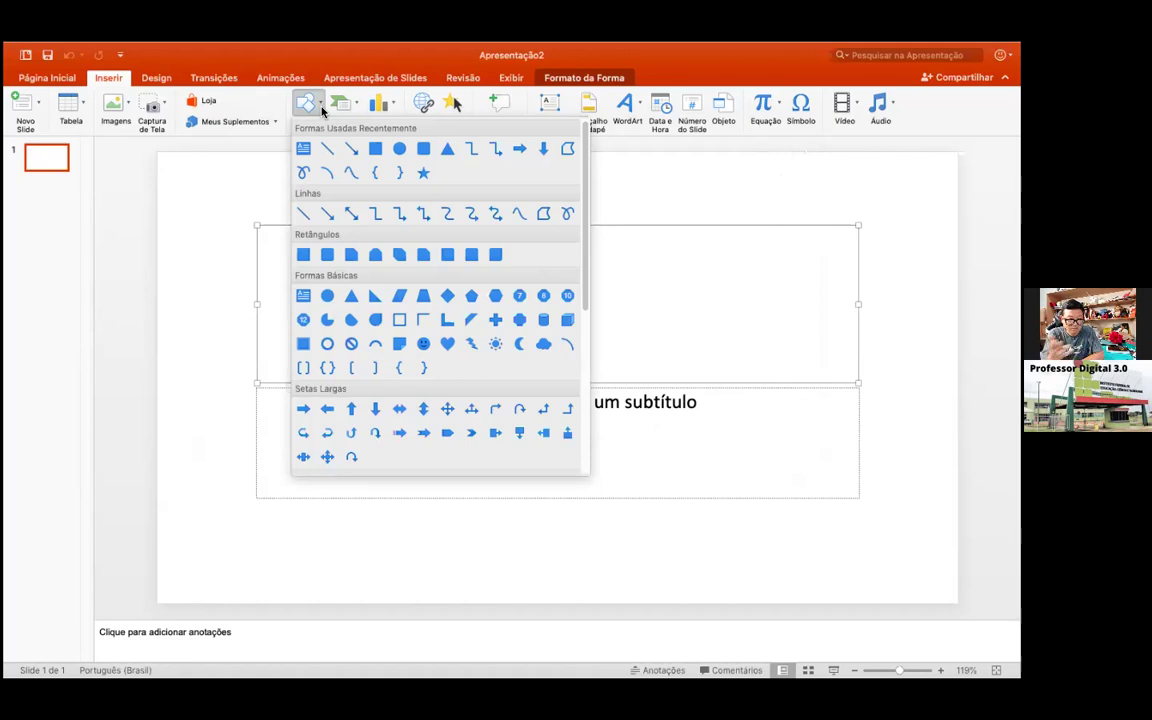
{"action": "left_click", "coordinate": [306, 251]}
{"action": "mouse_move", "coordinate": [243, 211]}
{"action": "left_mouse_down"}
{"action": "mouse_move", "coordinate": [381, 372]}
{"action": "mouse_move", "coordinate": [485, 398]}
{"action": "left_mouse_up"}
{"action": "left_click", "coordinate": [620, 393]}
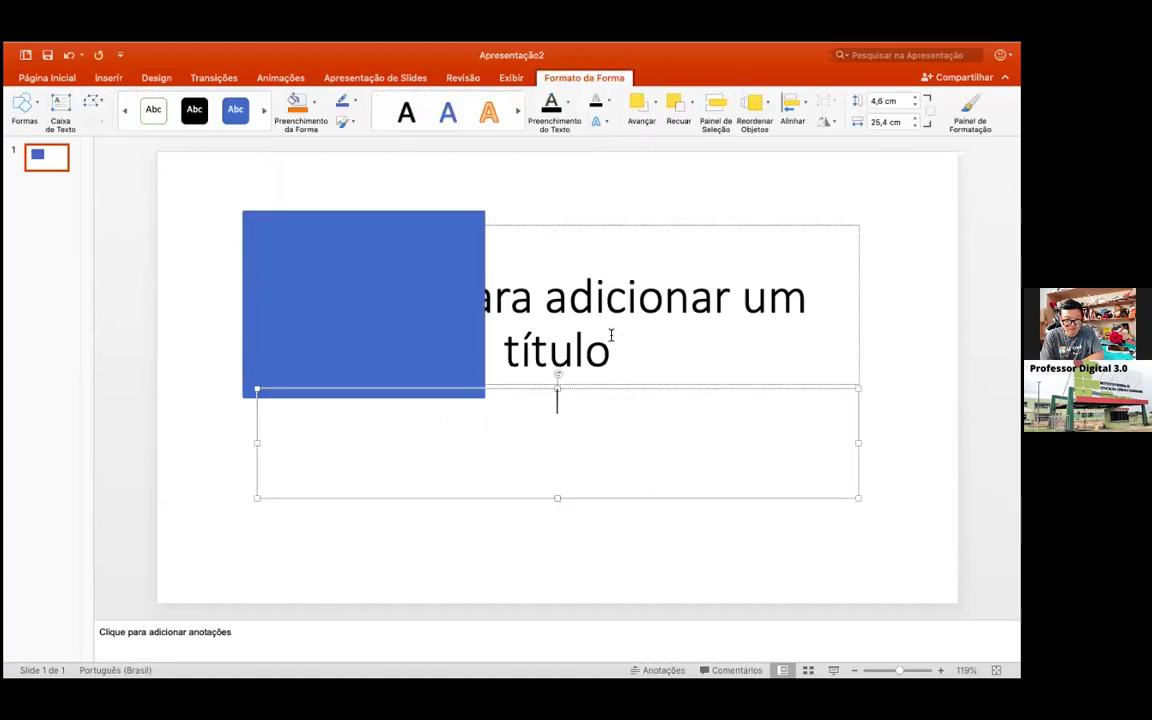
{"action": "left_click", "coordinate": [856, 230]}
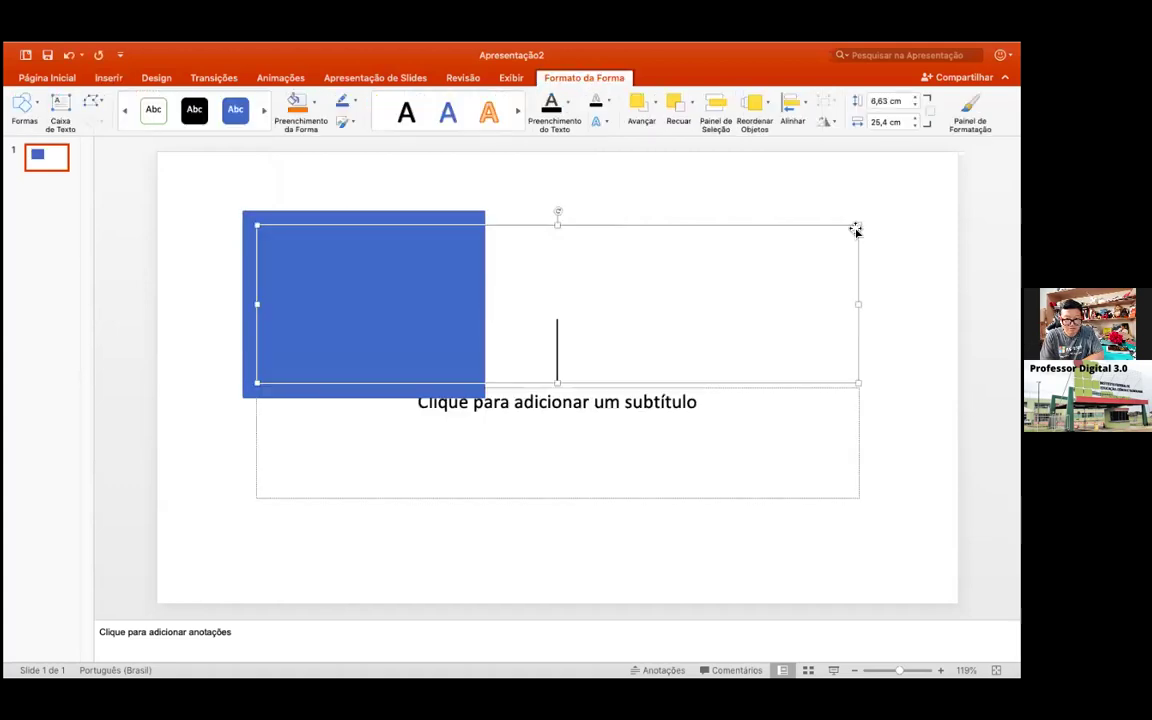
{"action": "left_click", "coordinate": [857, 226]}
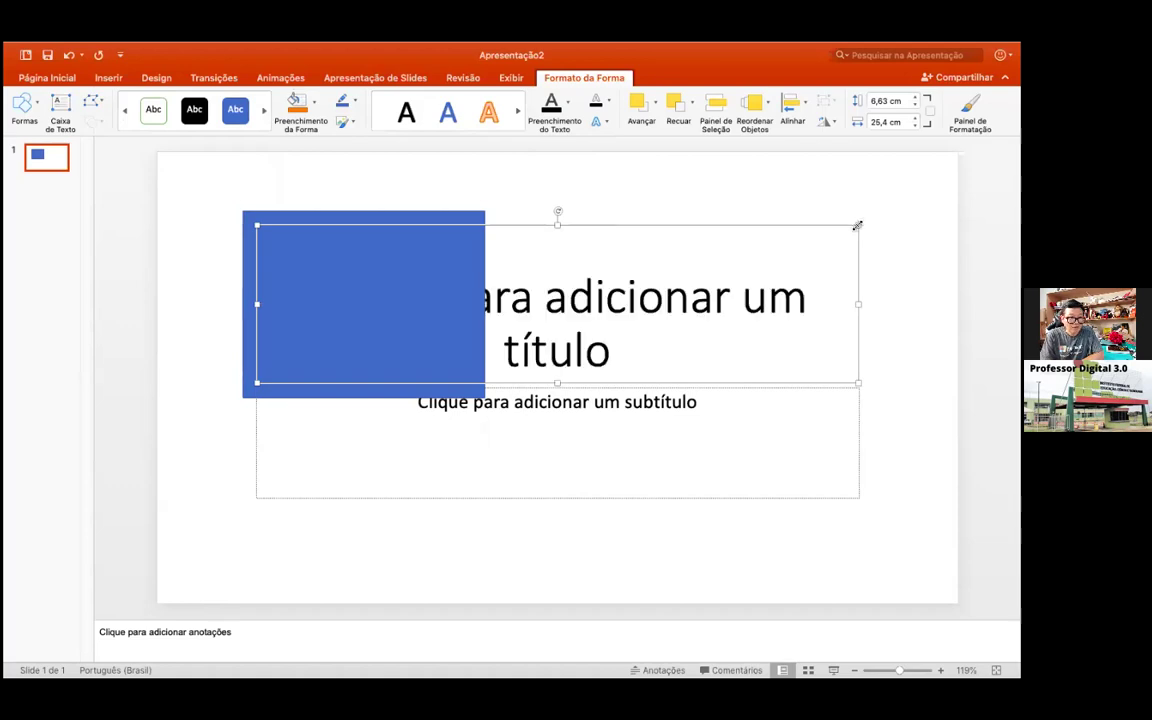
{"action": "key", "text": "Delete"}
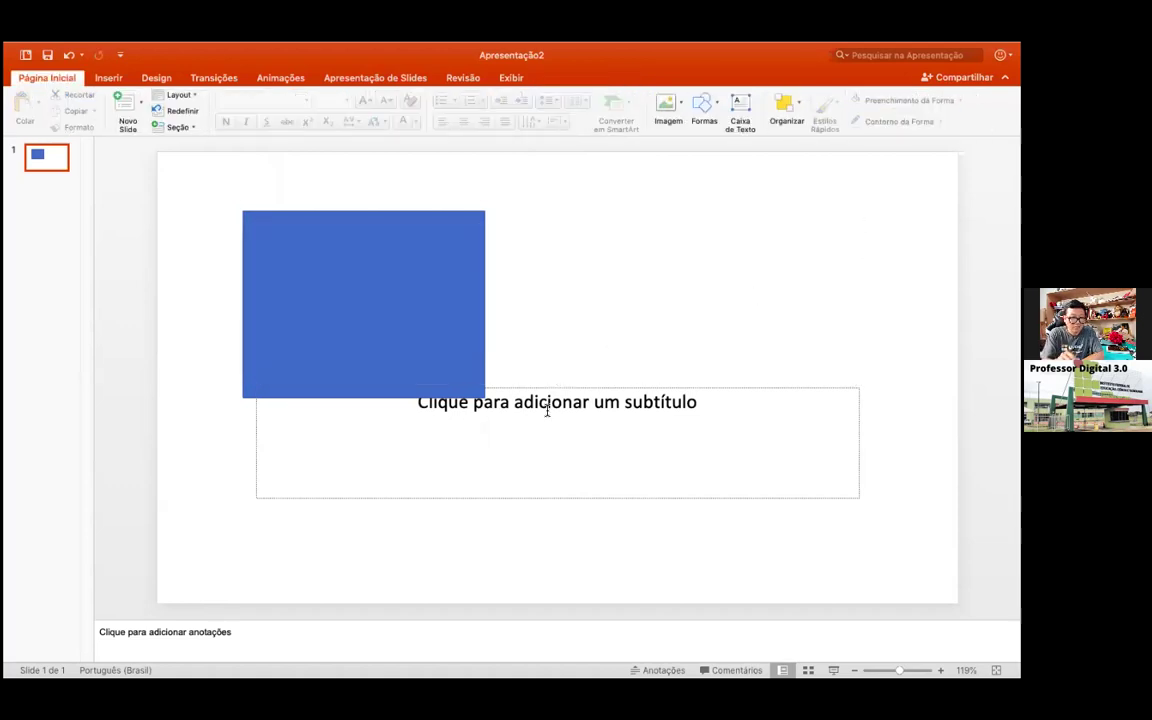
{"action": "left_click", "coordinate": [550, 388]}
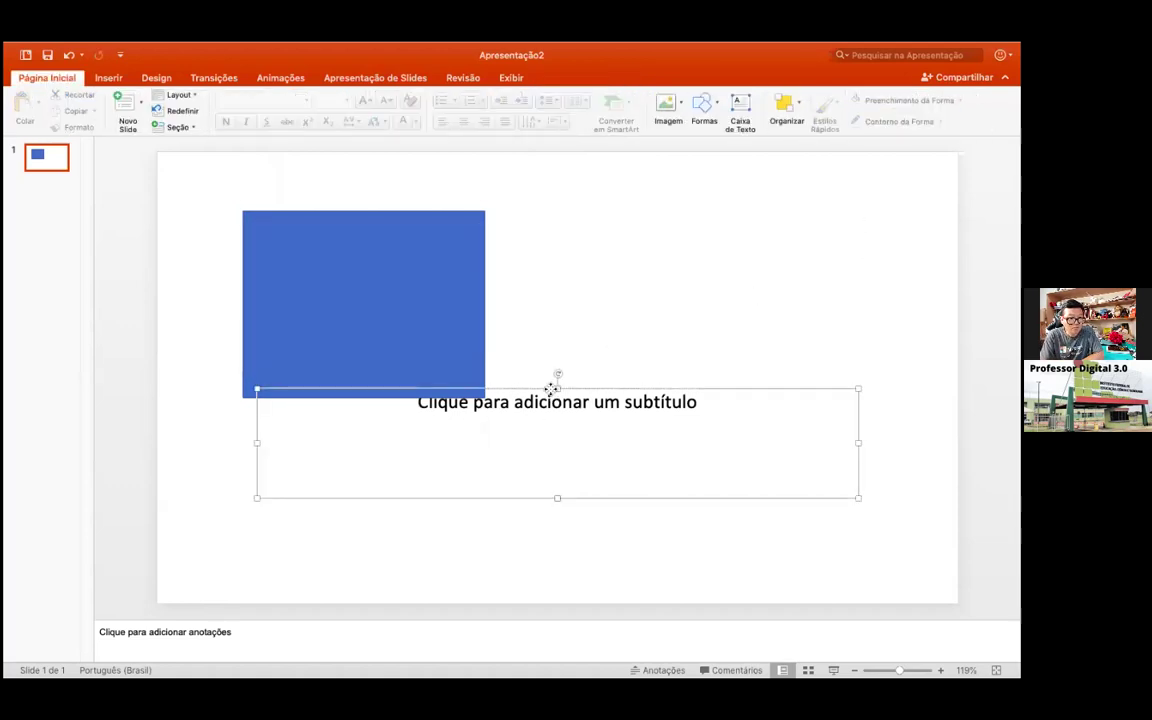
{"action": "left_click", "coordinate": [471, 355]}
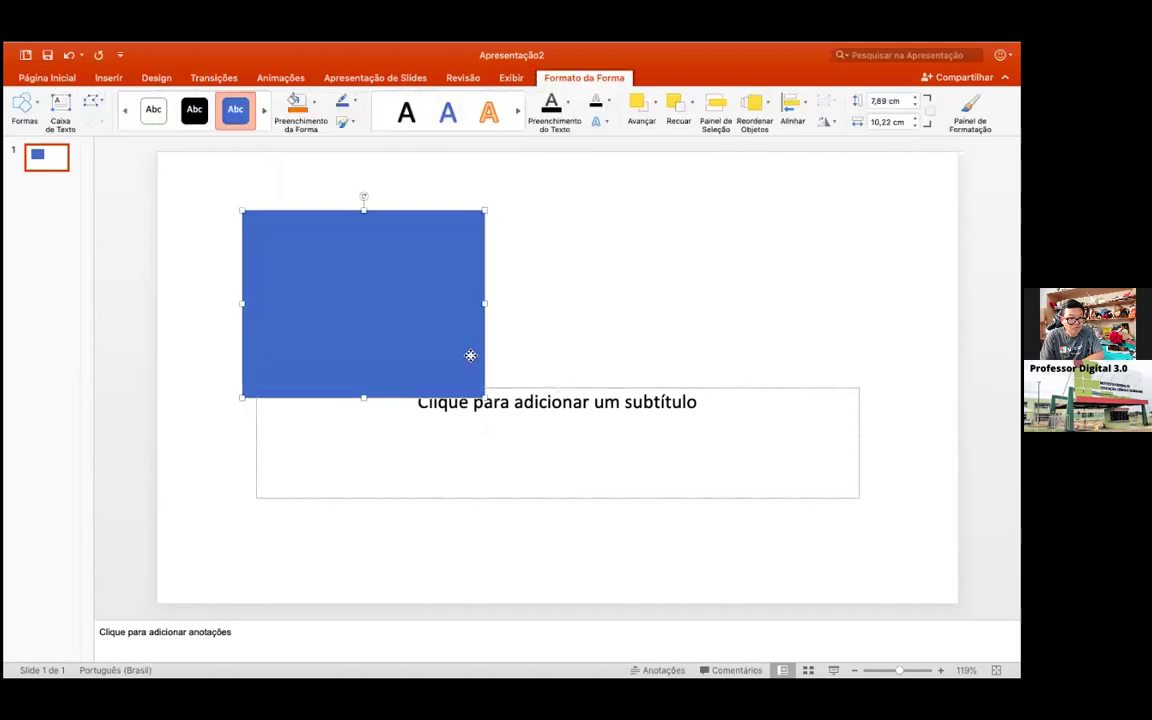
- Draw a blue circle on the right, then move the circle and rectangle higher
{"action": "left_click", "coordinate": [157, 78]}
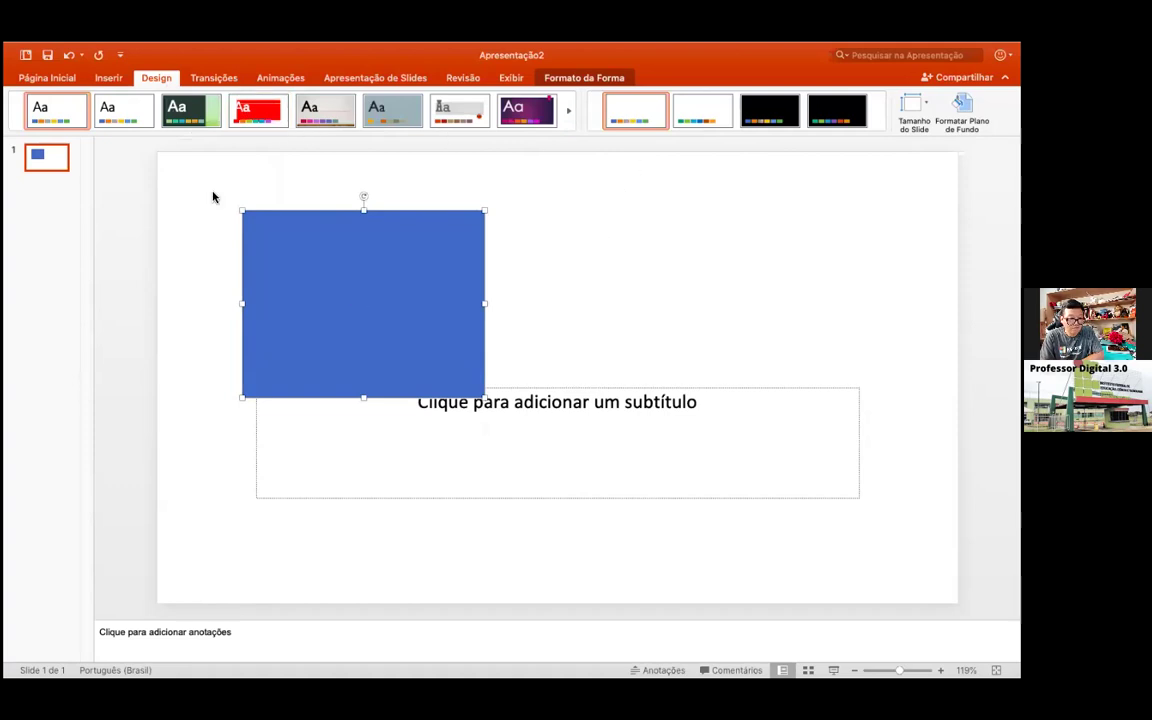
{"action": "left_click", "coordinate": [104, 78]}
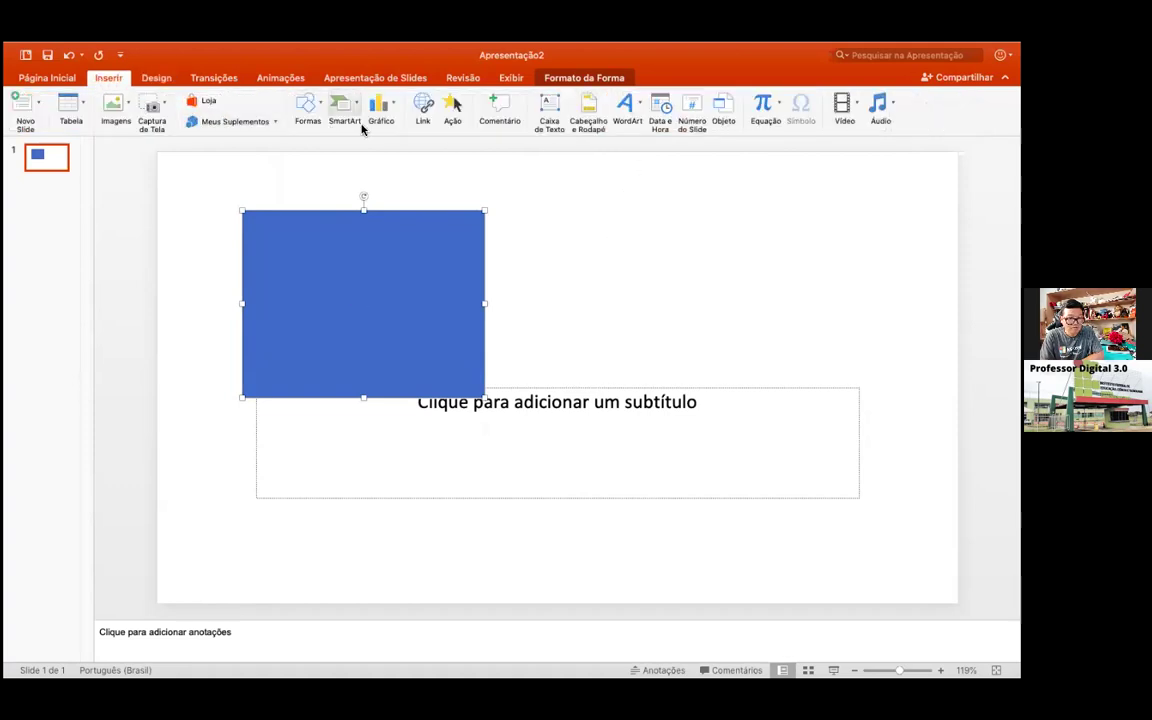
{"action": "left_click", "coordinate": [322, 114]}
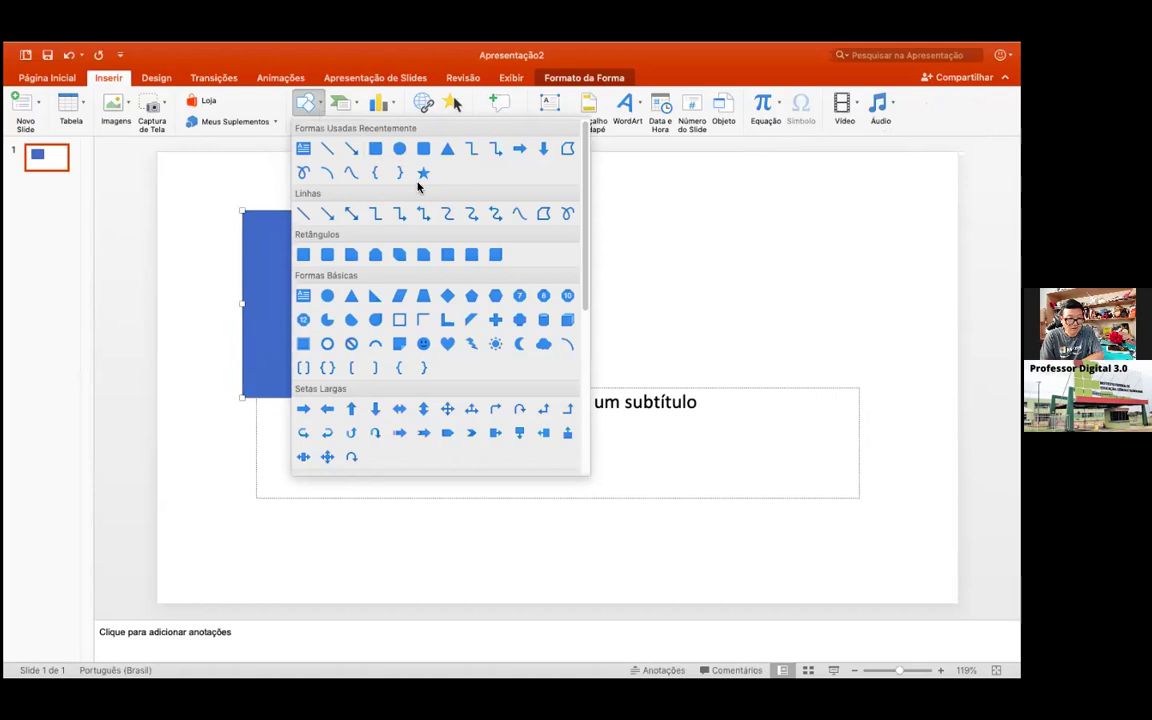
{"action": "left_click", "coordinate": [399, 148]}
{"action": "left_click_drag", "start_coordinate": [620, 235], "coordinate": [886, 497]}
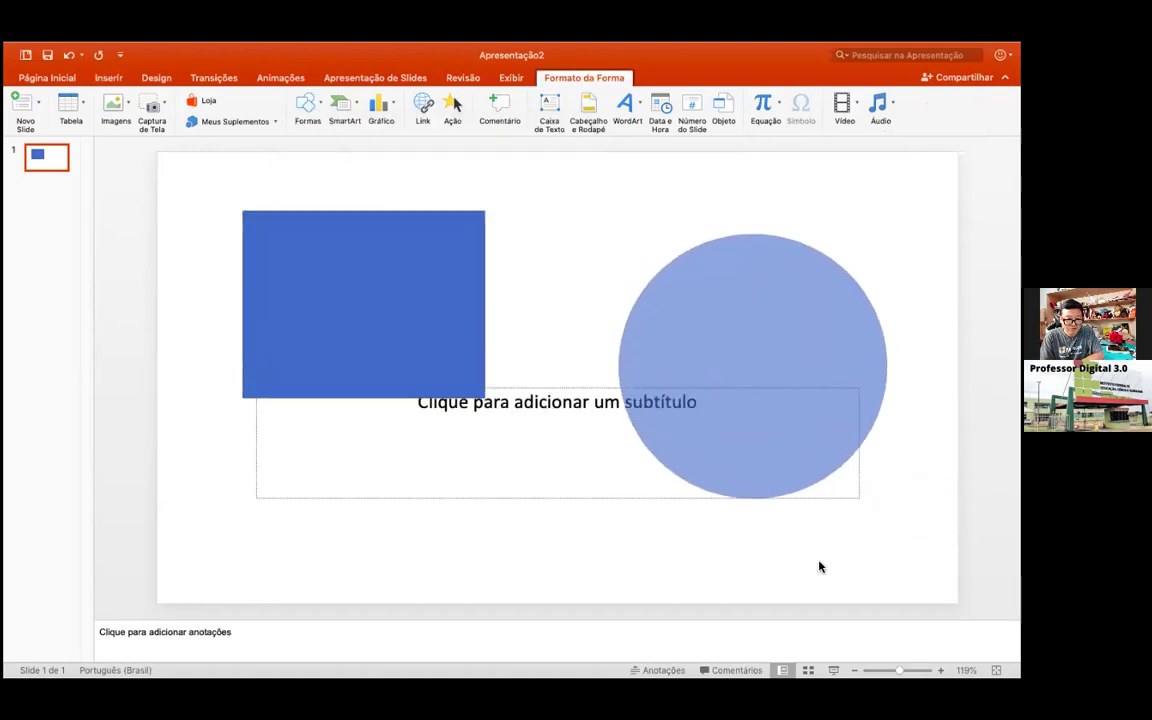
{"action": "left_click", "coordinate": [650, 535]}
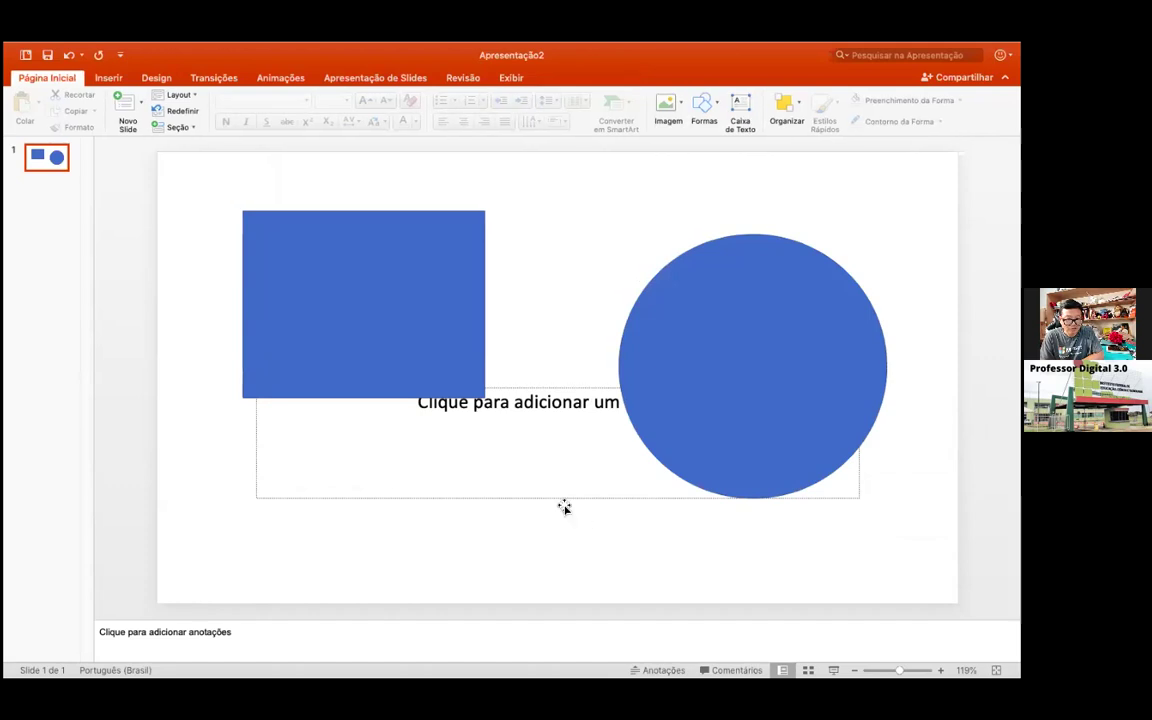
{"action": "mouse_move", "coordinate": [714, 266]}
{"action": "left_mouse_down"}
{"action": "mouse_move", "coordinate": [693, 231]}
{"action": "mouse_move", "coordinate": [731, 204]}
{"action": "left_mouse_up"}
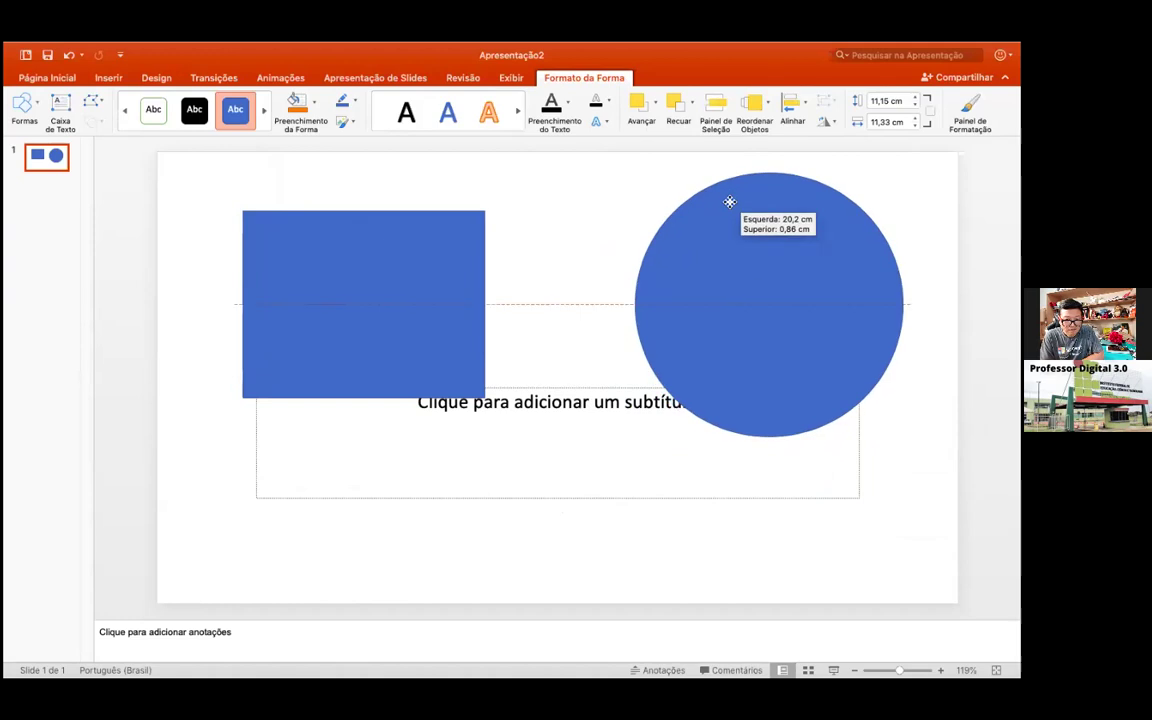
{"action": "left_click_drag", "start_coordinate": [420, 259], "coordinate": [414, 228]}
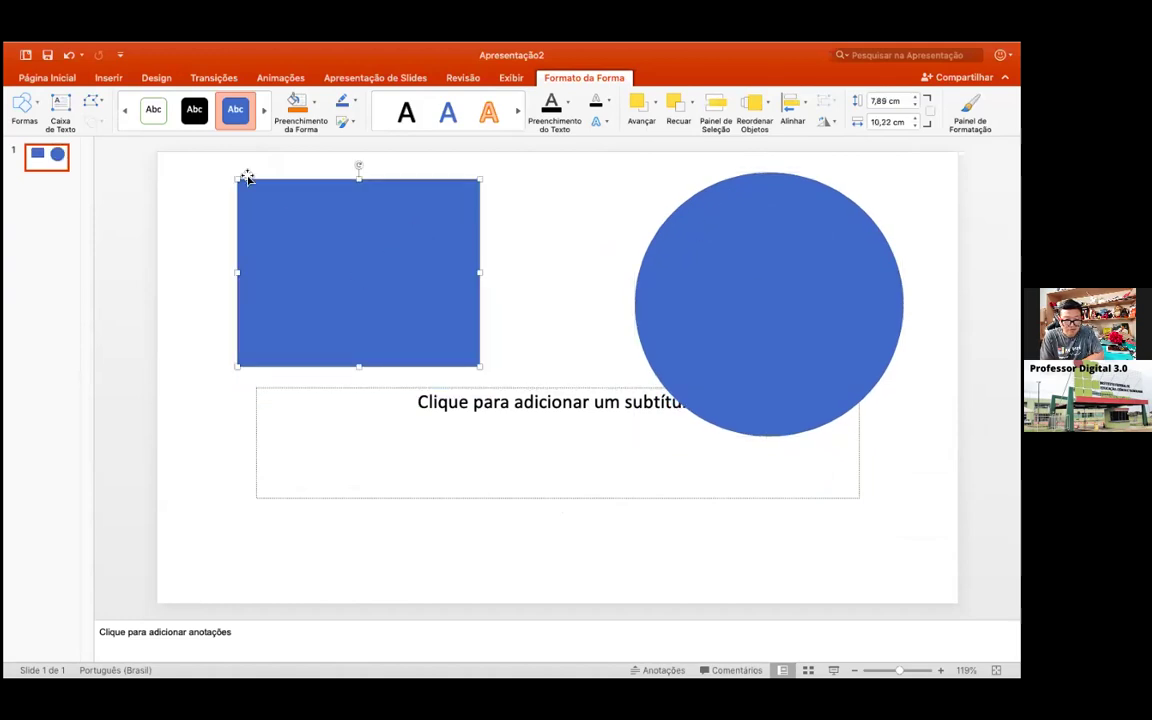
- Draw a blue triangle at the bottom of the slide
{"action": "left_click", "coordinate": [107, 78]}
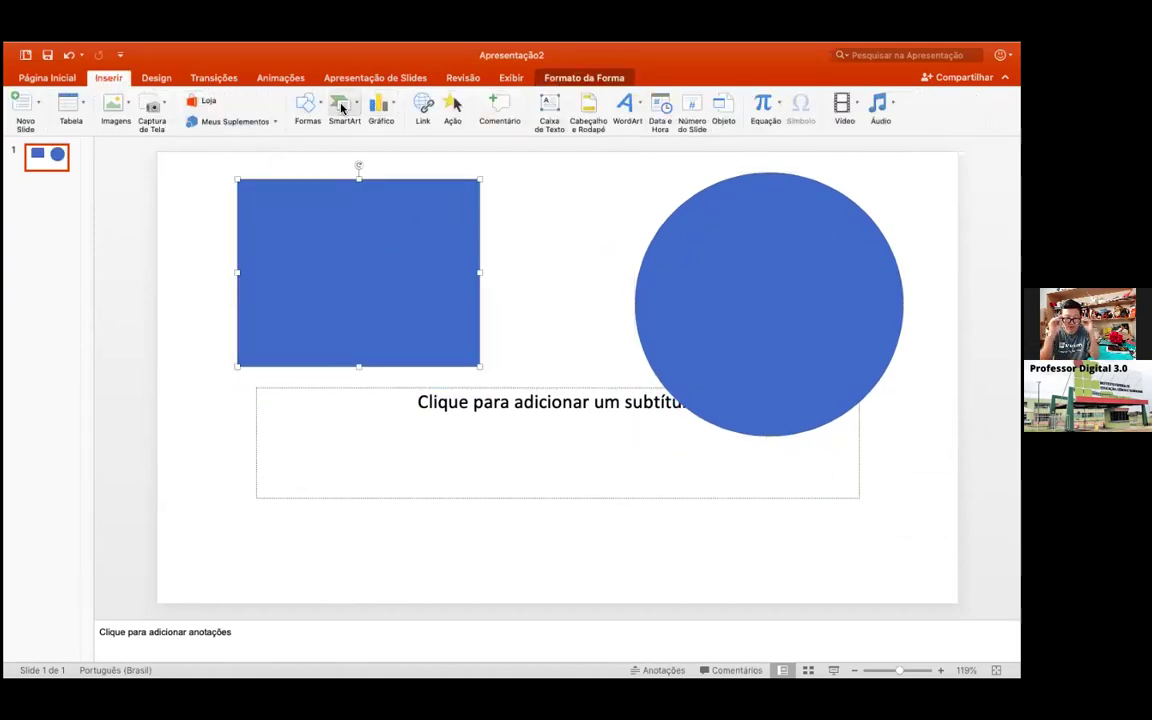
{"action": "left_click", "coordinate": [320, 105]}
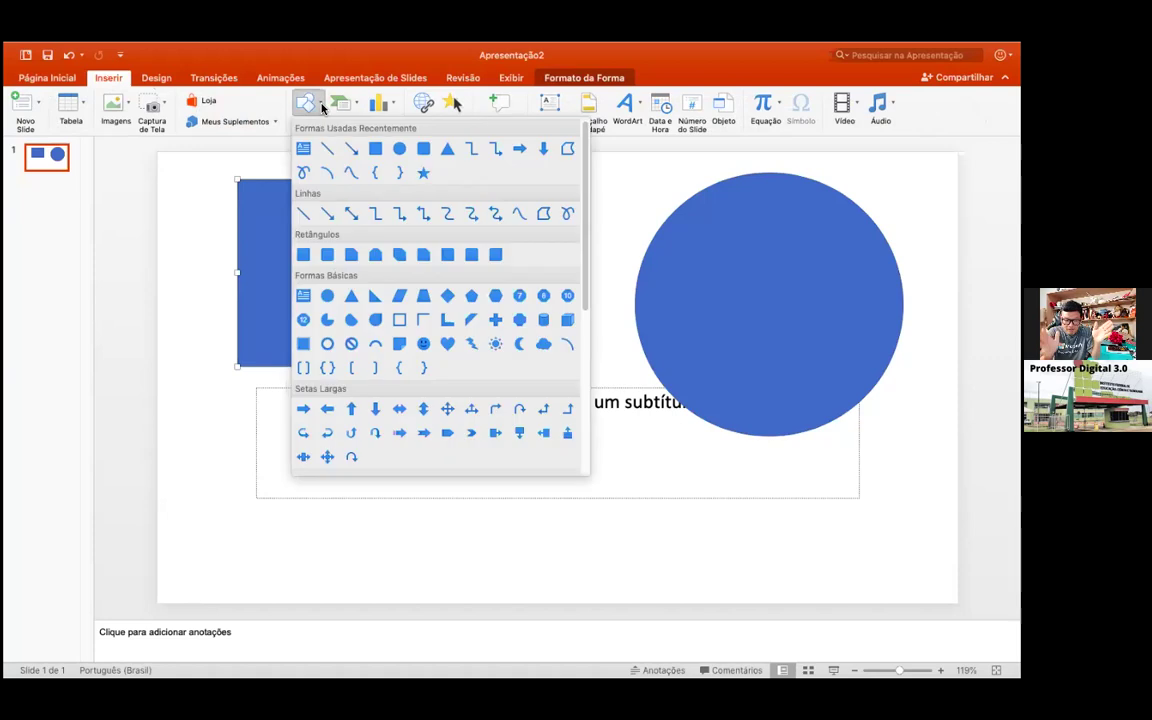
{"action": "left_click", "coordinate": [354, 297]}
{"action": "left_click_drag", "start_coordinate": [361, 422], "coordinate": [528, 580]}
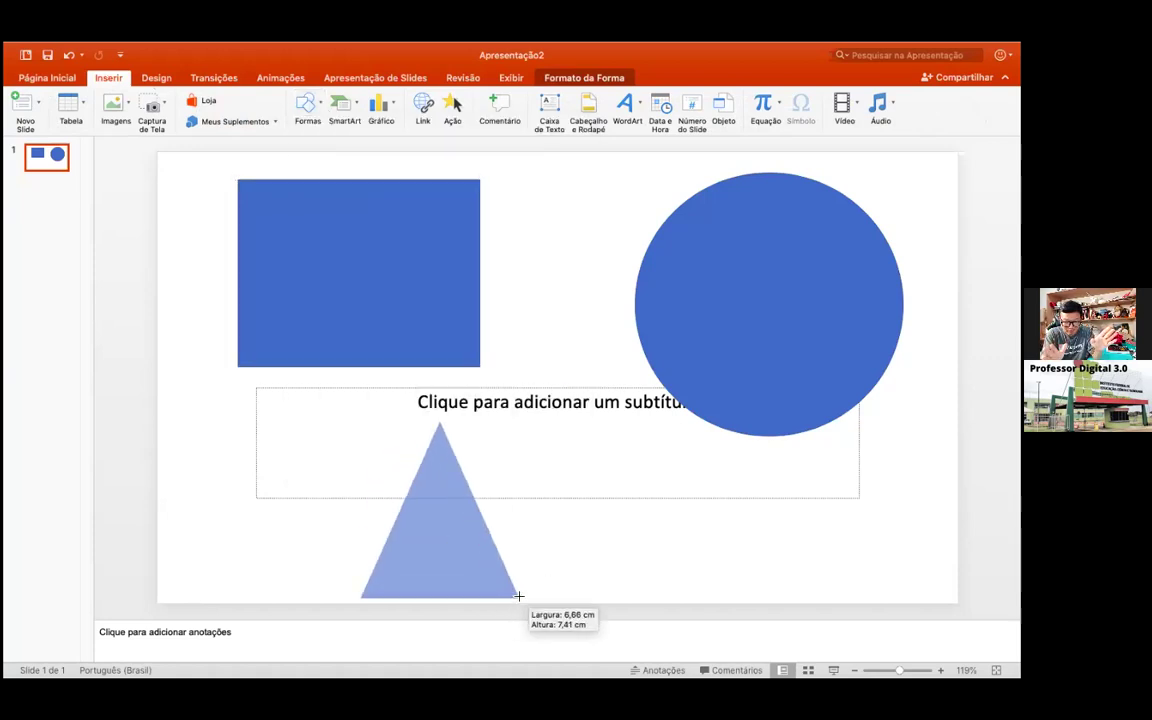
- Shrink the rectangle and circle, shift the triangle right and reshape the rectangle
{"action": "left_click", "coordinate": [473, 360]}
{"action": "left_click_drag", "start_coordinate": [238, 181], "coordinate": [311, 260]}
{"action": "left_click", "coordinate": [710, 311]}
{"action": "mouse_move", "coordinate": [704, 234]}
{"action": "left_mouse_down"}
{"action": "mouse_move", "coordinate": [728, 260]}
{"action": "mouse_move", "coordinate": [622, 218]}
{"action": "left_mouse_up"}
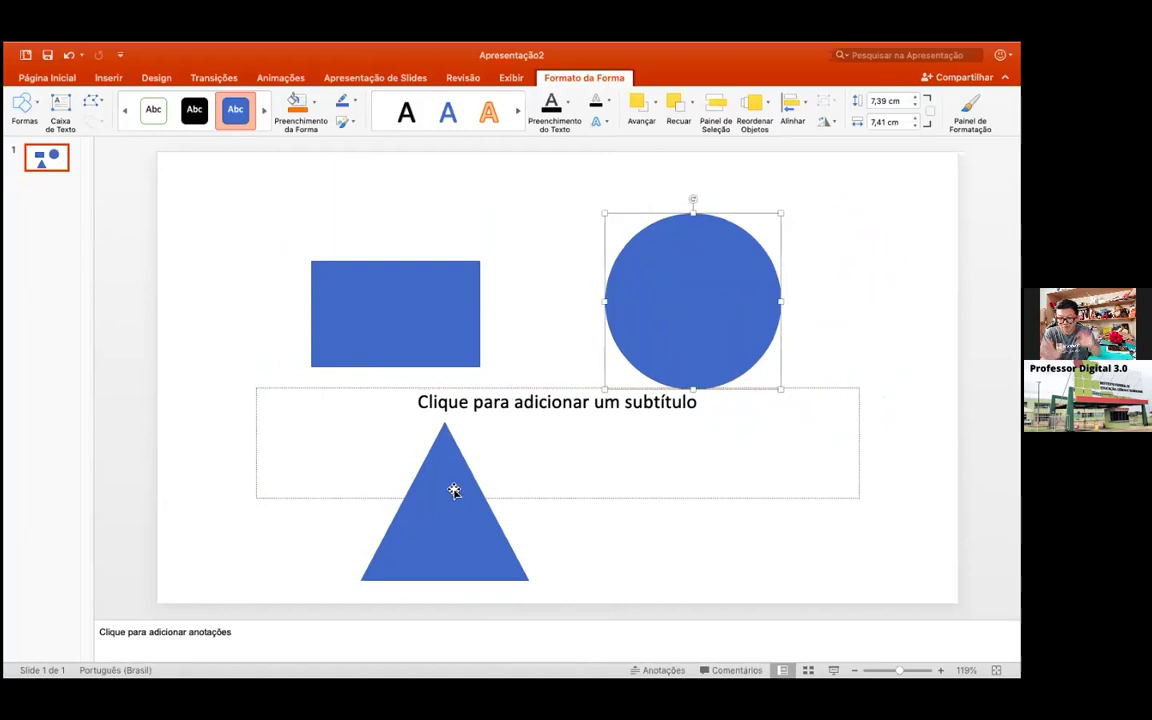
{"action": "left_click_drag", "start_coordinate": [453, 490], "coordinate": [553, 480]}
{"action": "left_click_drag", "start_coordinate": [444, 314], "coordinate": [438, 299]}
{"action": "left_click_drag", "start_coordinate": [389, 246], "coordinate": [390, 222]}
{"action": "left_click", "coordinate": [581, 377]}
- Nudge the circle right and rectangle left, then enlarge and widen the triangle
{"action": "left_click", "coordinate": [537, 475]}
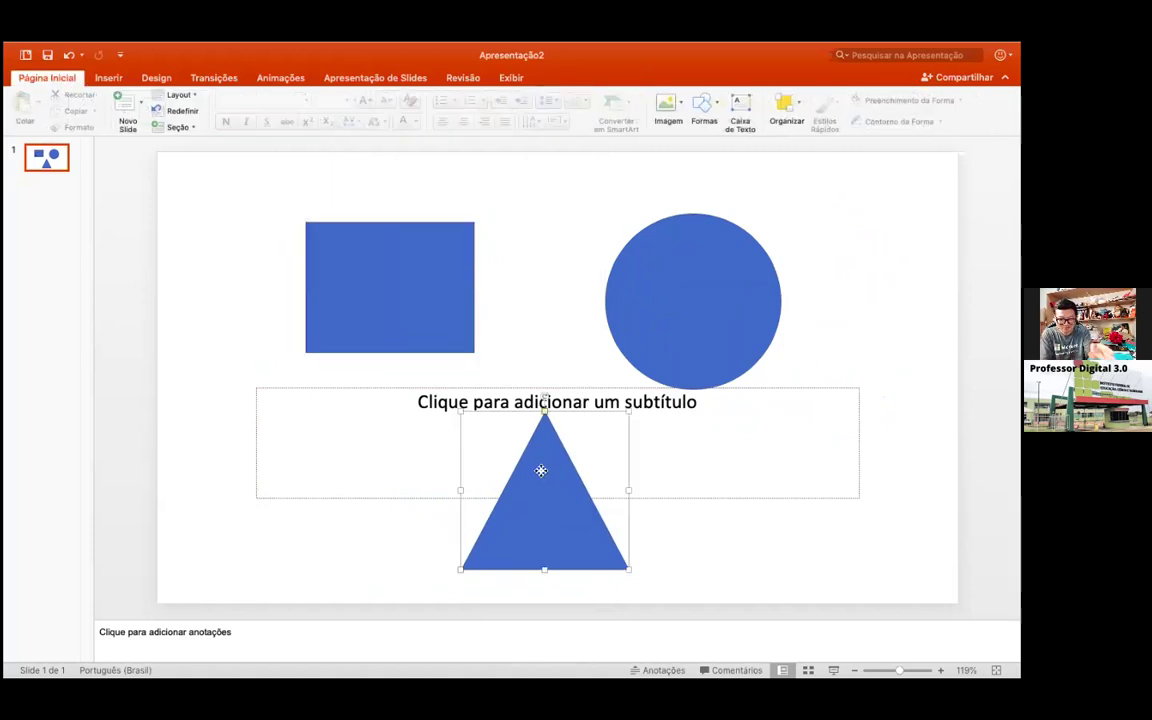
{"action": "left_click_drag", "start_coordinate": [682, 347], "coordinate": [706, 334]}
{"action": "left_click_drag", "start_coordinate": [414, 342], "coordinate": [322, 320]}
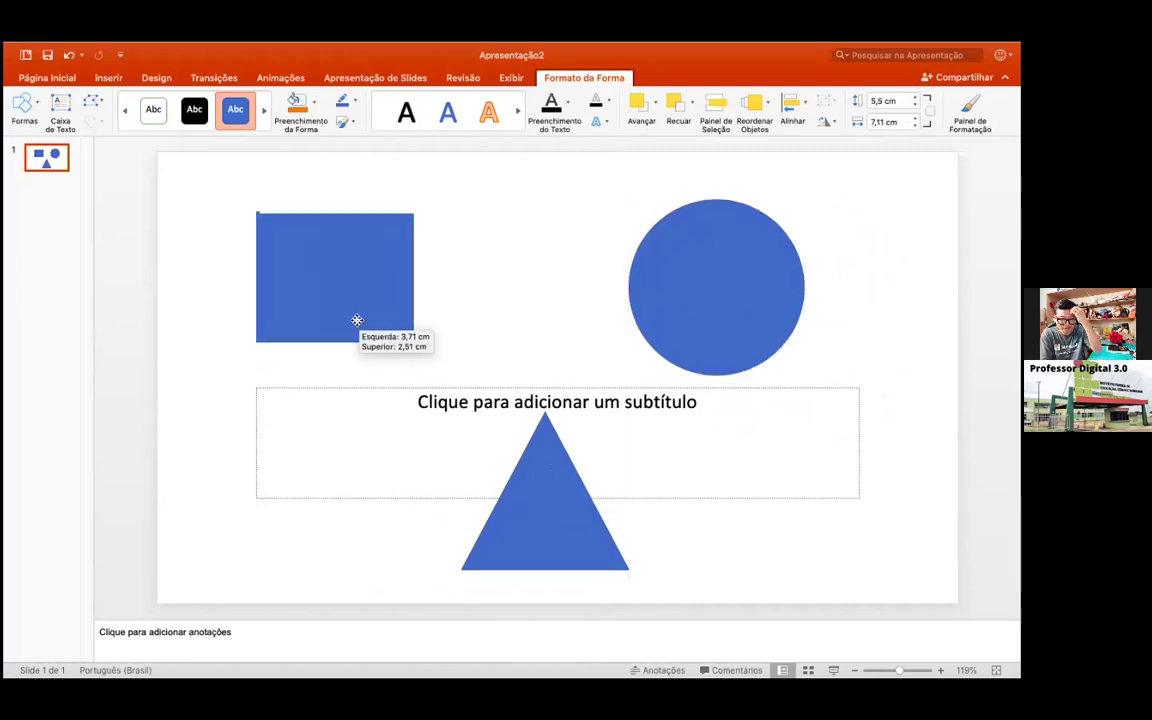
{"action": "left_click_drag", "start_coordinate": [707, 334], "coordinate": [741, 326]}
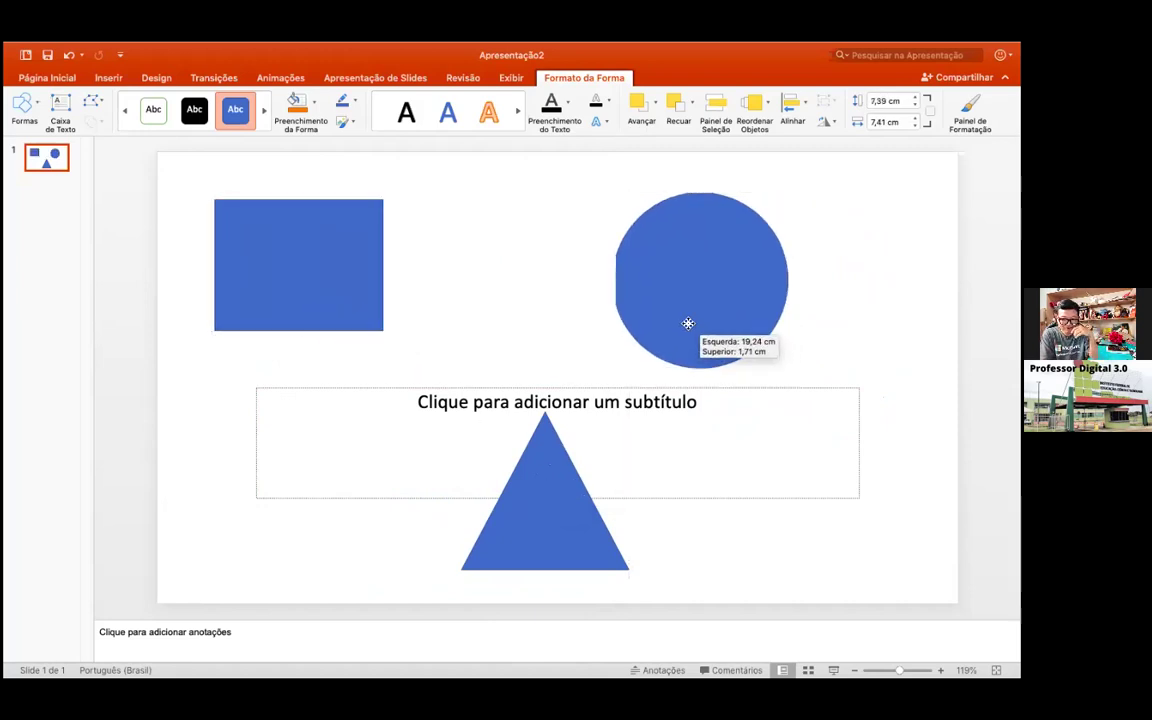
{"action": "left_click", "coordinate": [540, 463]}
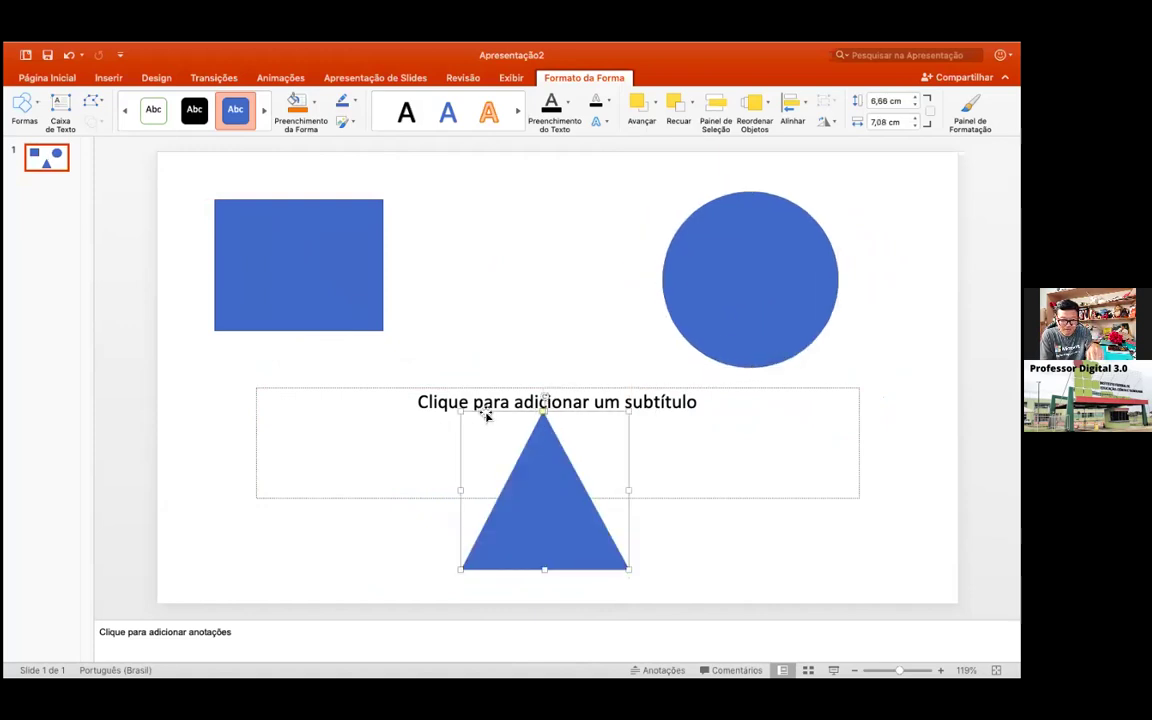
{"action": "left_click_drag", "start_coordinate": [461, 410], "coordinate": [298, 319]}
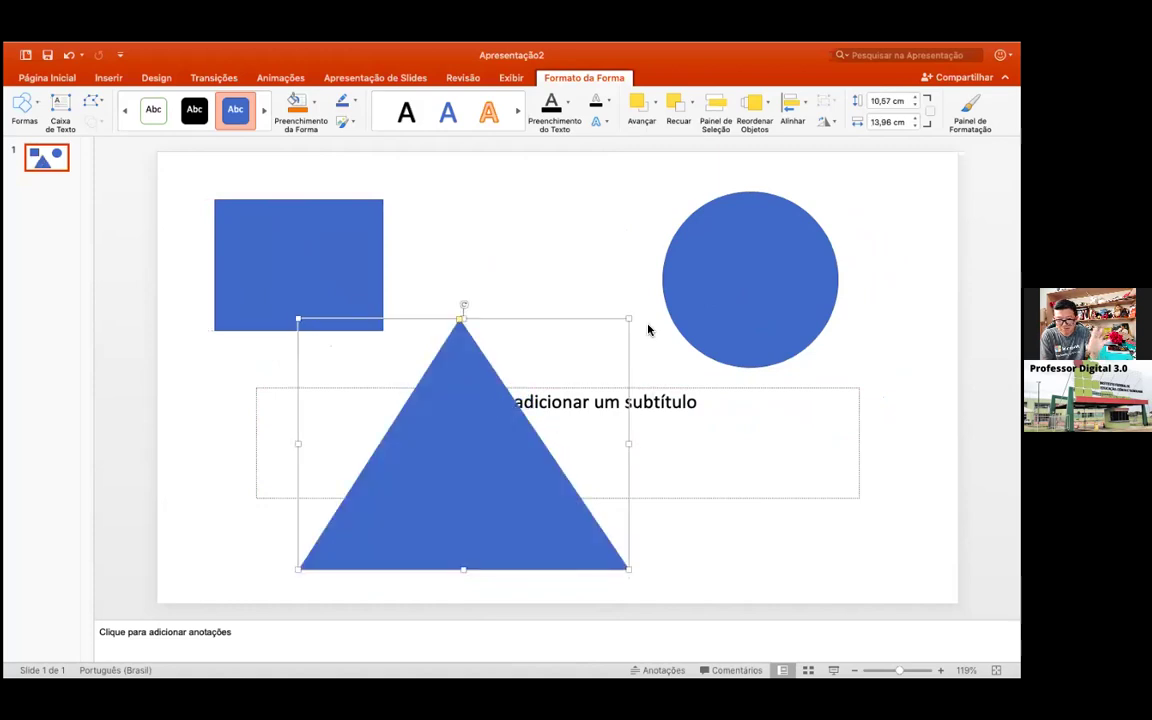
{"action": "mouse_move", "coordinate": [631, 318]}
{"action": "left_mouse_down"}
{"action": "mouse_move", "coordinate": [763, 288]}
{"action": "mouse_move", "coordinate": [701, 389]}
{"action": "left_mouse_up"}
- Lower the rectangle slightly and shrink the circle to about 4.3 cm onto the triangle's peak
{"action": "left_click", "coordinate": [840, 399]}
{"action": "left_click_drag", "start_coordinate": [324, 285], "coordinate": [327, 293]}
{"action": "left_click", "coordinate": [720, 300]}
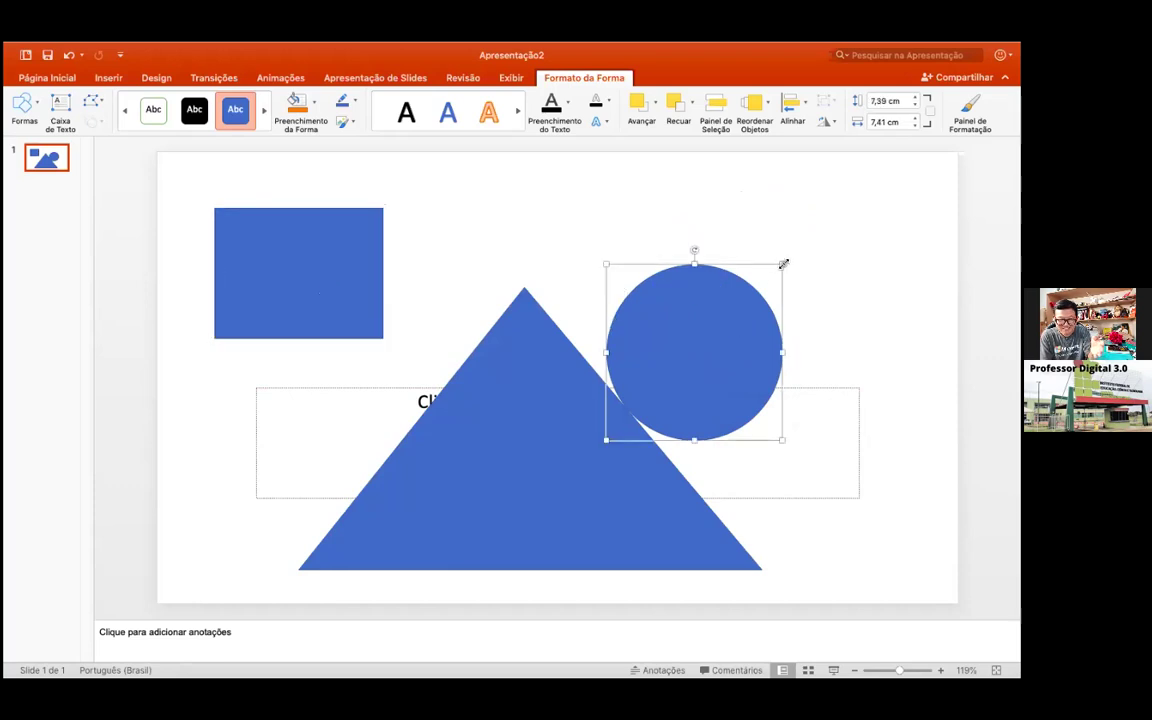
{"action": "left_click_drag", "start_coordinate": [772, 268], "coordinate": [724, 329]}
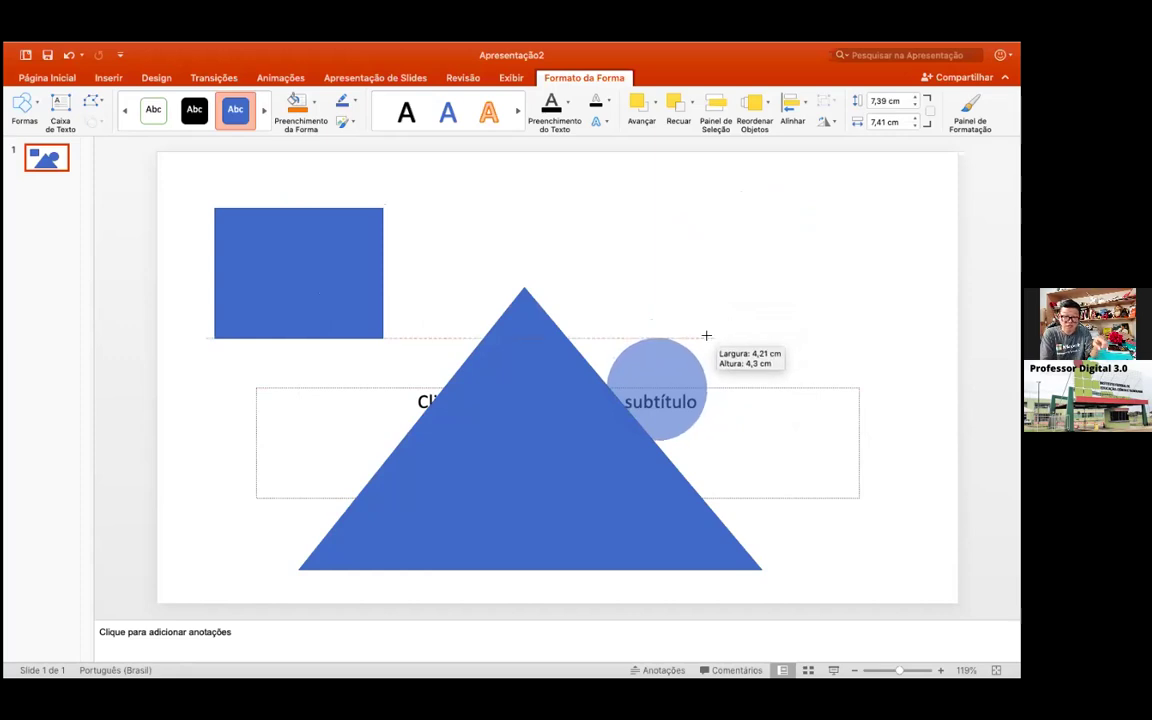
{"action": "left_click_drag", "start_coordinate": [724, 329], "coordinate": [706, 338]}
{"action": "left_click_drag", "start_coordinate": [659, 394], "coordinate": [595, 297]}
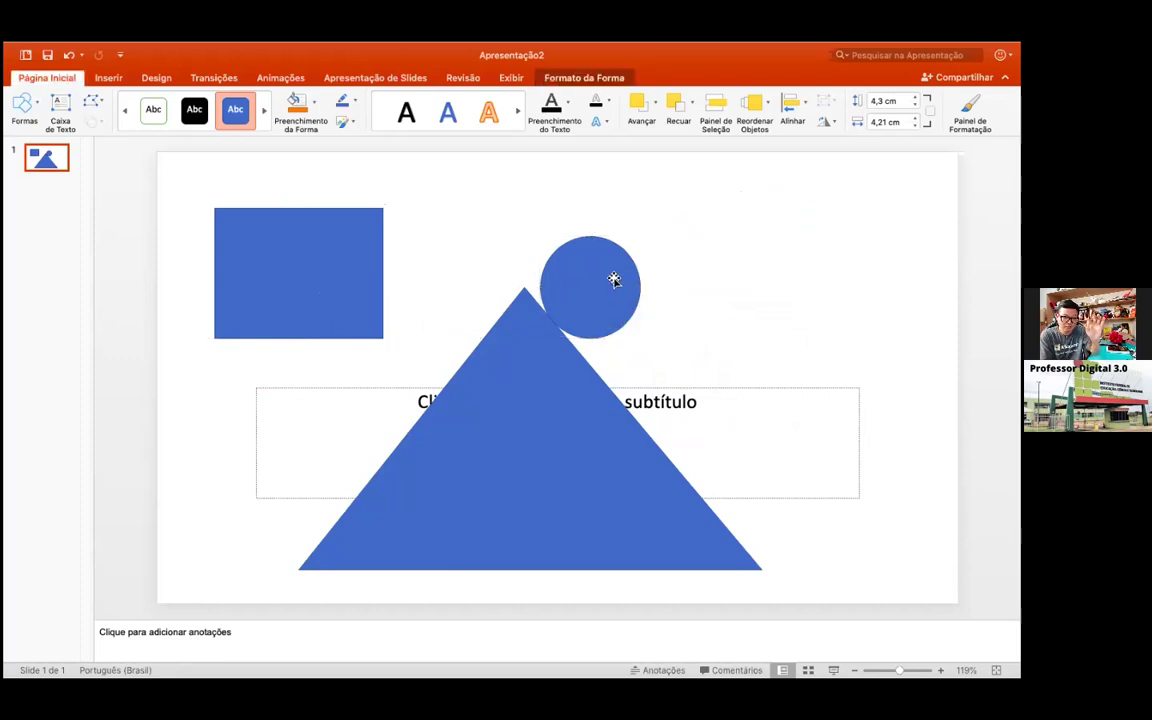
- Fine-tune the circle to 3,4 × 3,34 cm, resting beside the triangle's apex
{"action": "left_click_drag", "start_coordinate": [640, 237], "coordinate": [638, 235]}
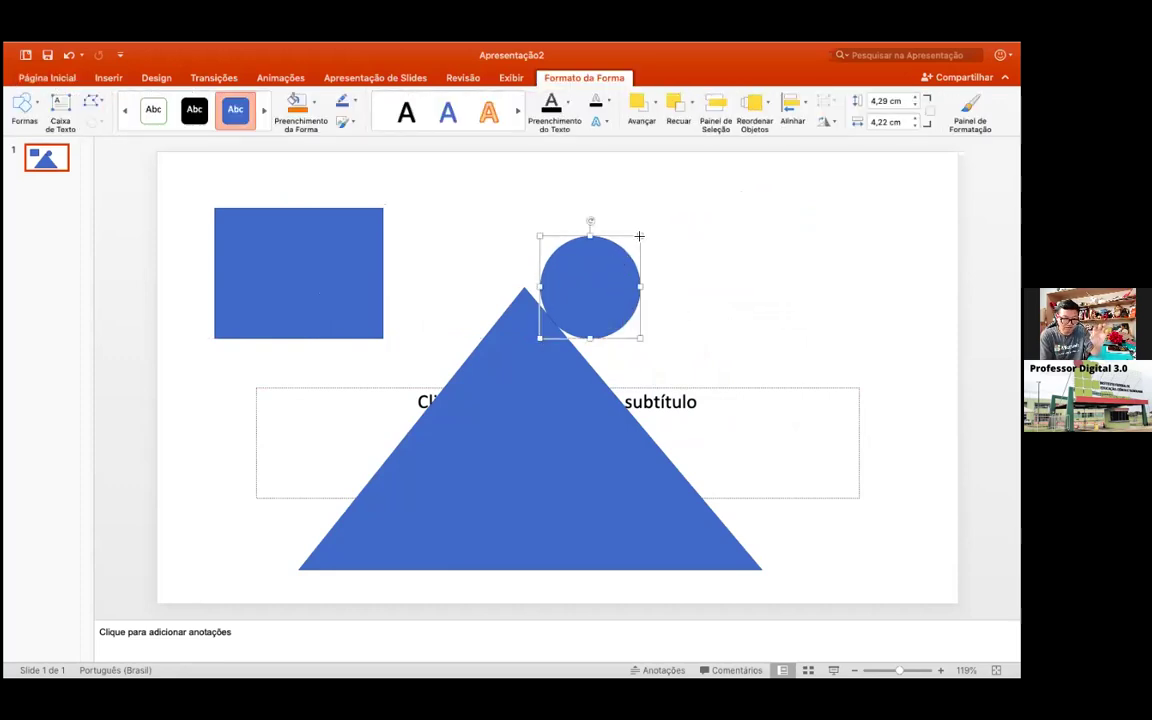
{"action": "left_click", "coordinate": [640, 237]}
{"action": "left_click", "coordinate": [599, 265]}
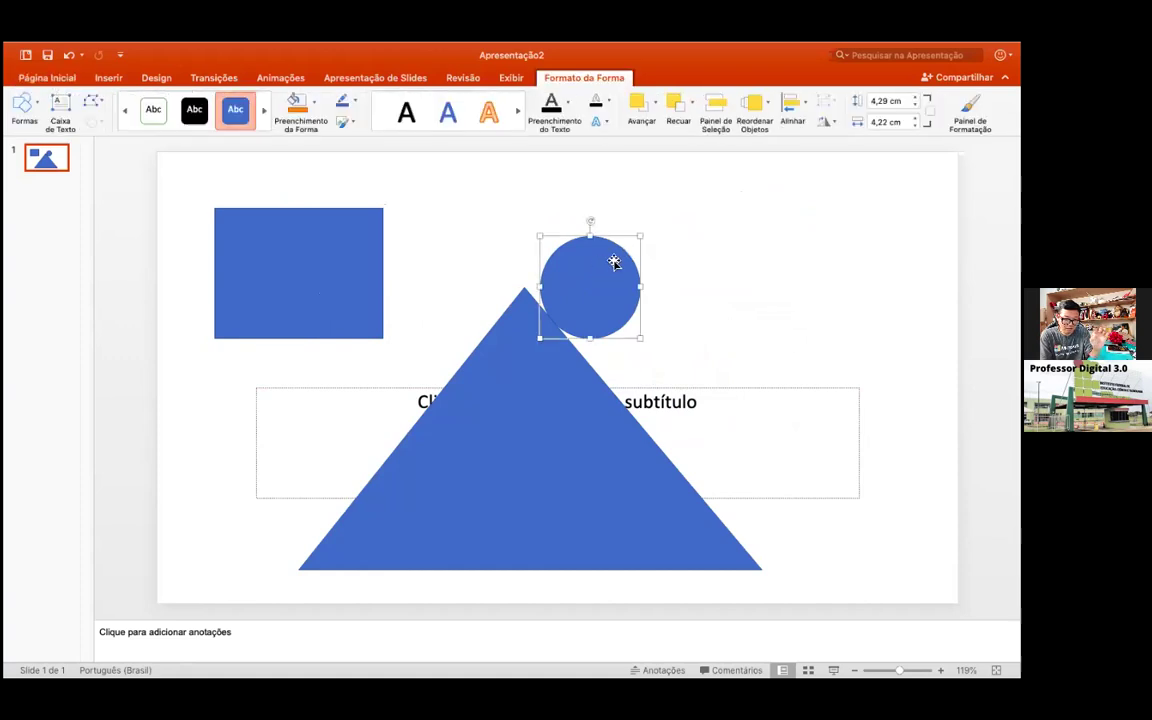
{"action": "left_click_drag", "start_coordinate": [640, 237], "coordinate": [598, 289]}
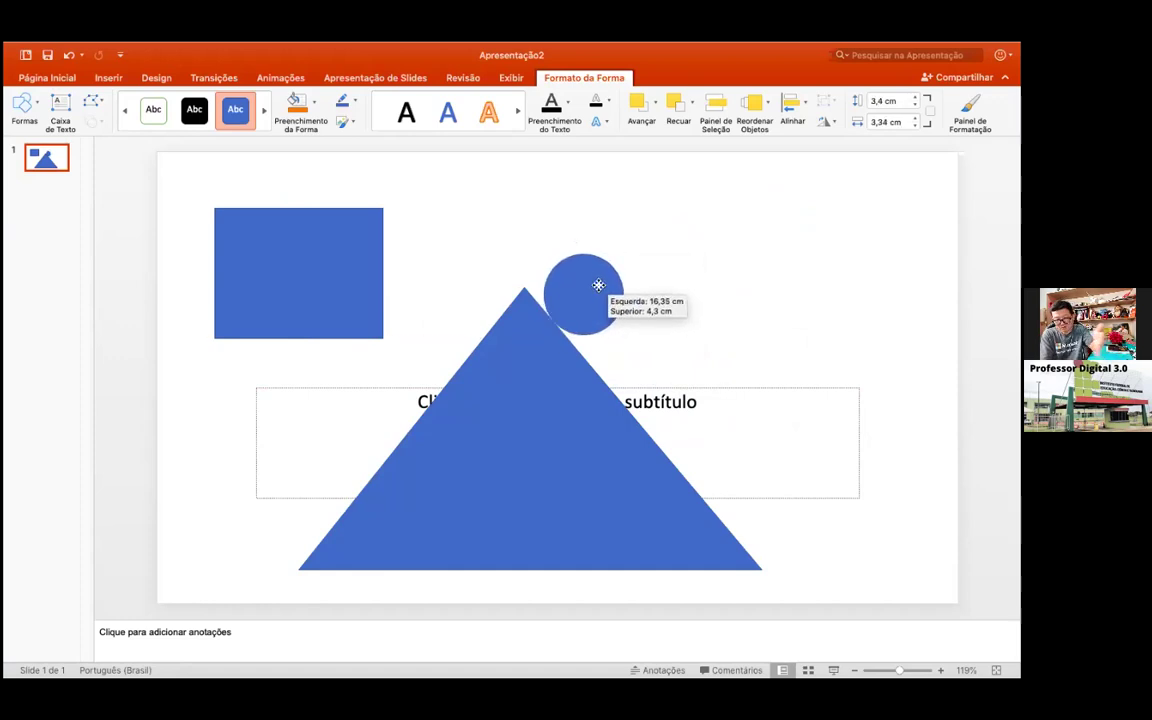
{"action": "left_click_drag", "start_coordinate": [598, 289], "coordinate": [597, 289]}
{"action": "left_click", "coordinate": [709, 343]}
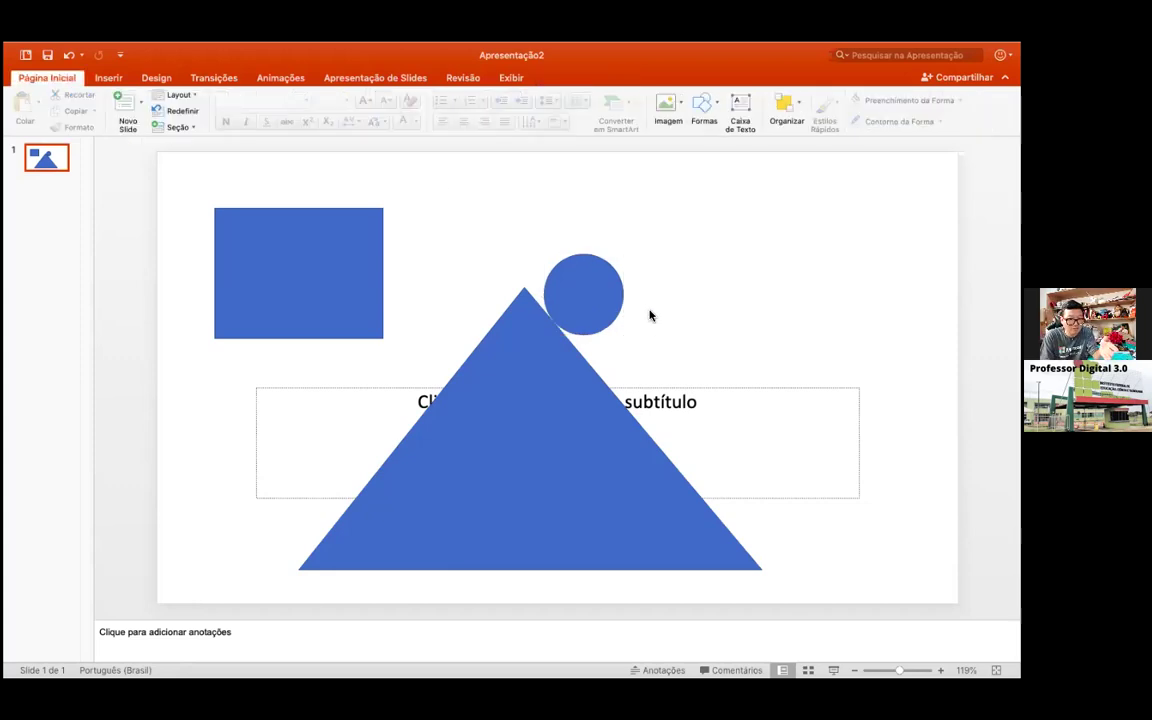
- Delete the blue rectangle and select the circle for animation
{"action": "left_click", "coordinate": [276, 84]}
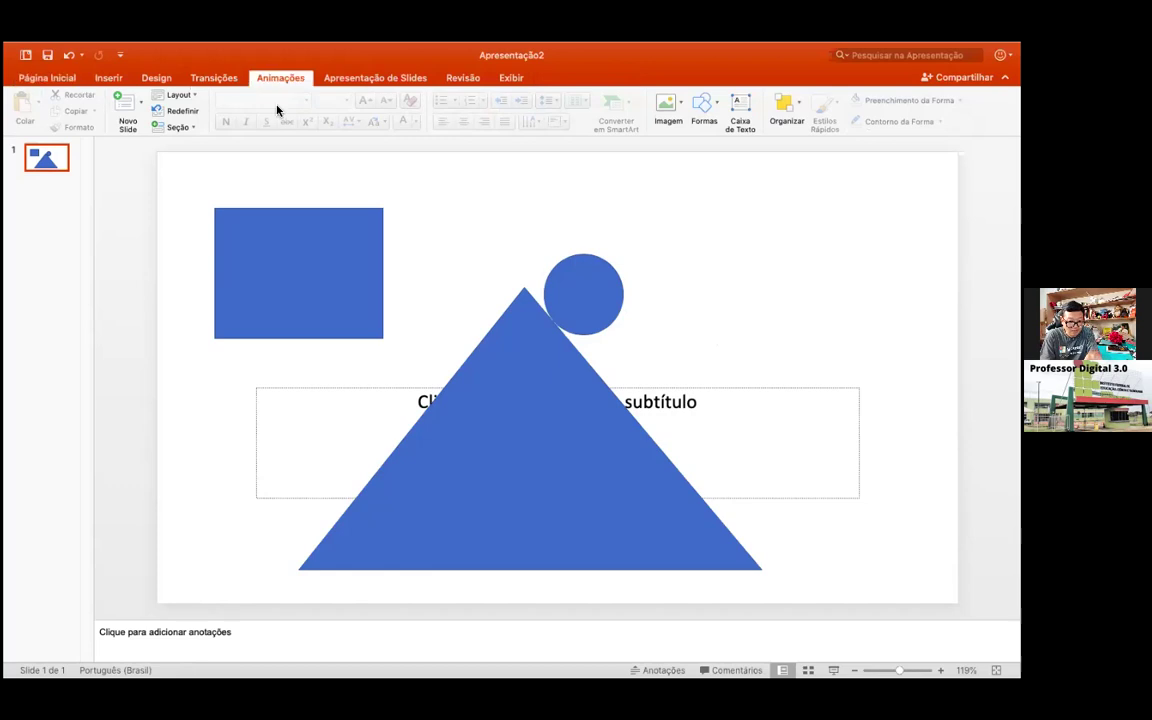
{"action": "left_click", "coordinate": [328, 251]}
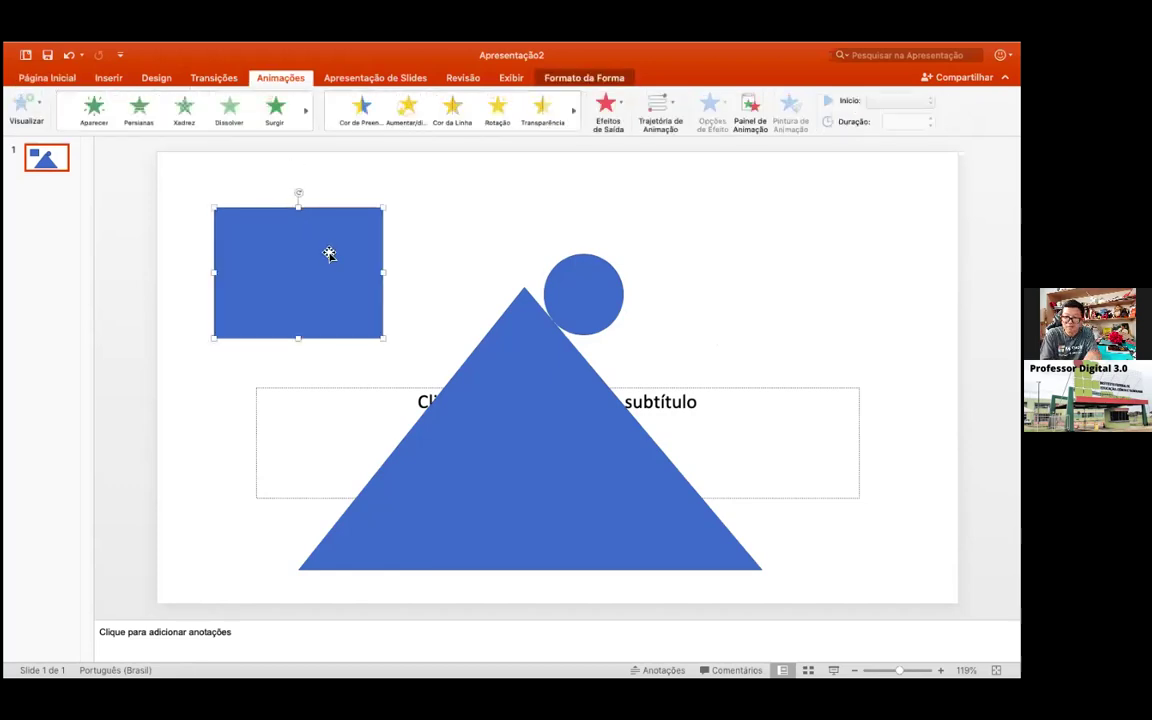
{"action": "key", "text": "Delete"}
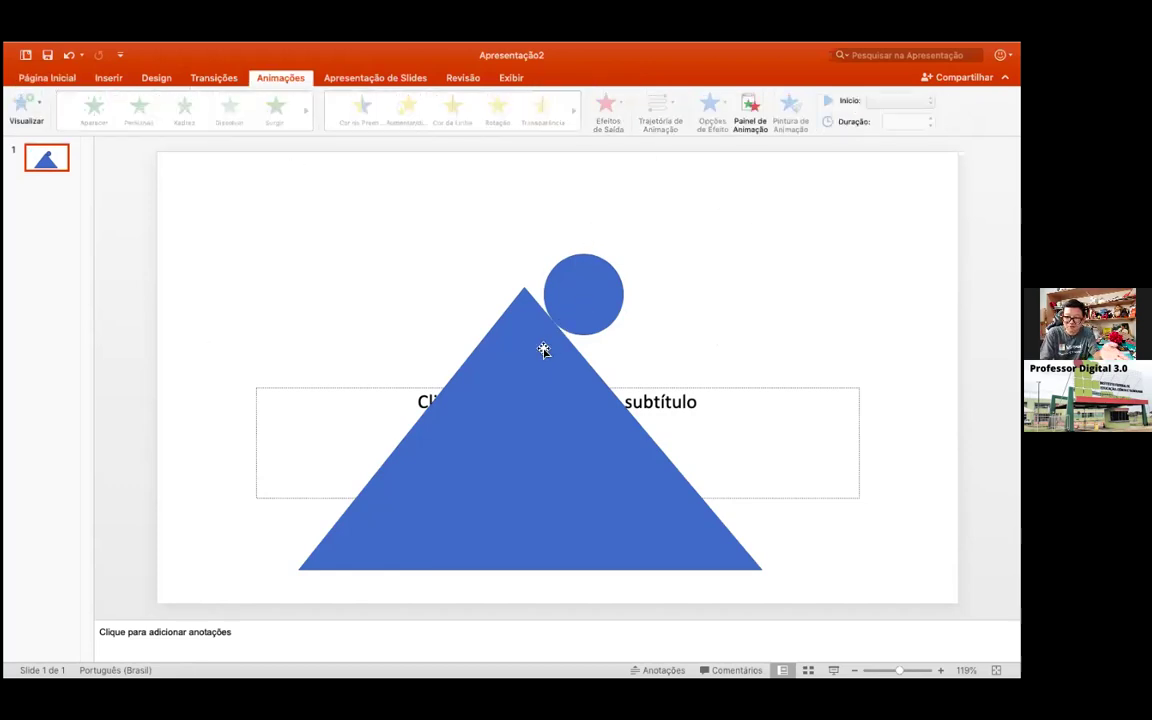
{"action": "left_click", "coordinate": [522, 343]}
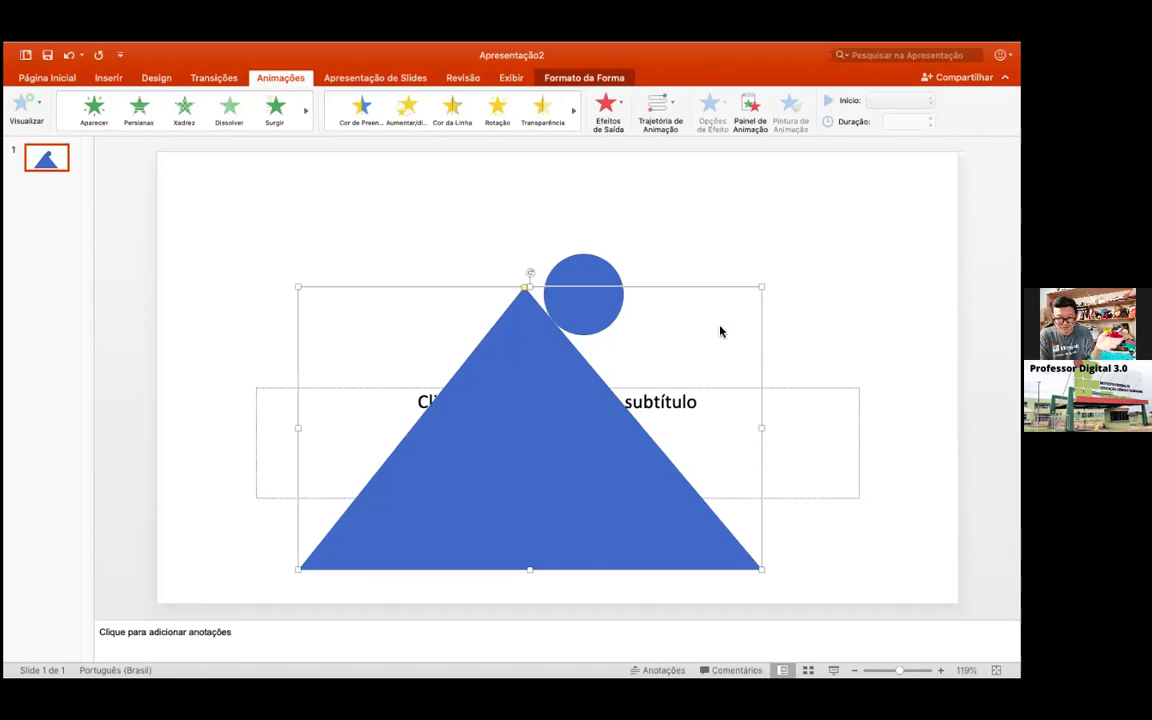
{"action": "left_click", "coordinate": [782, 231]}
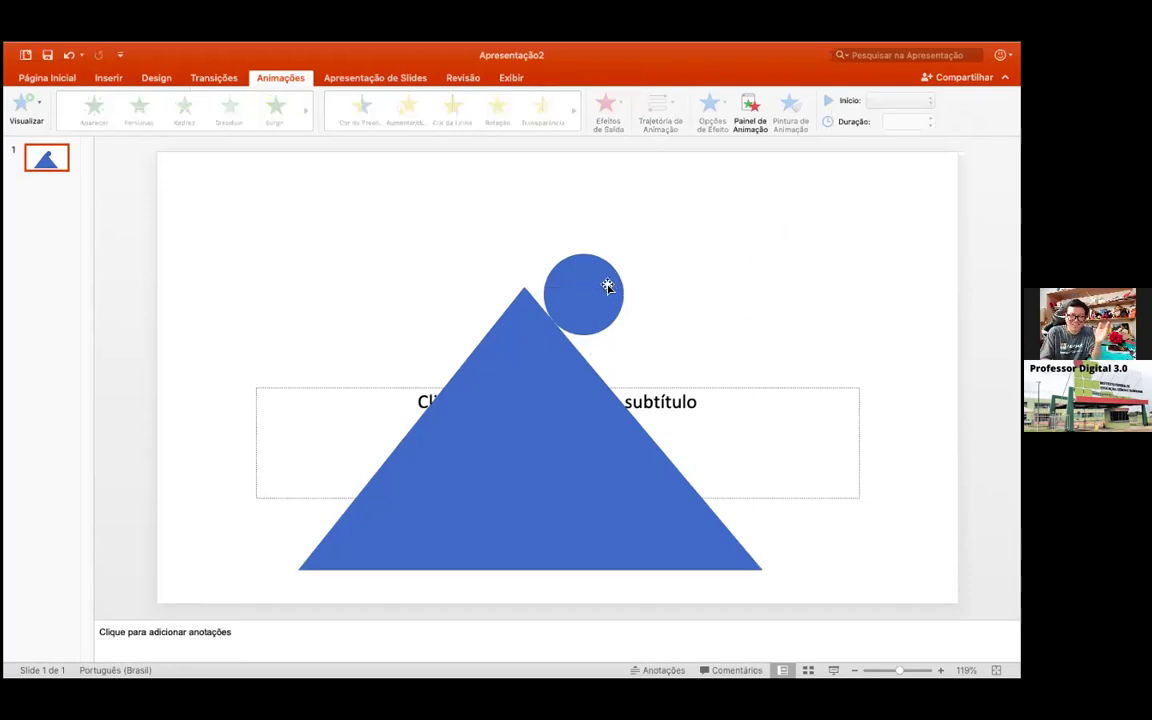
{"action": "left_click", "coordinate": [607, 287]}
- Browse the full list of entrance animations for the circle
{"action": "left_click", "coordinate": [305, 112]}
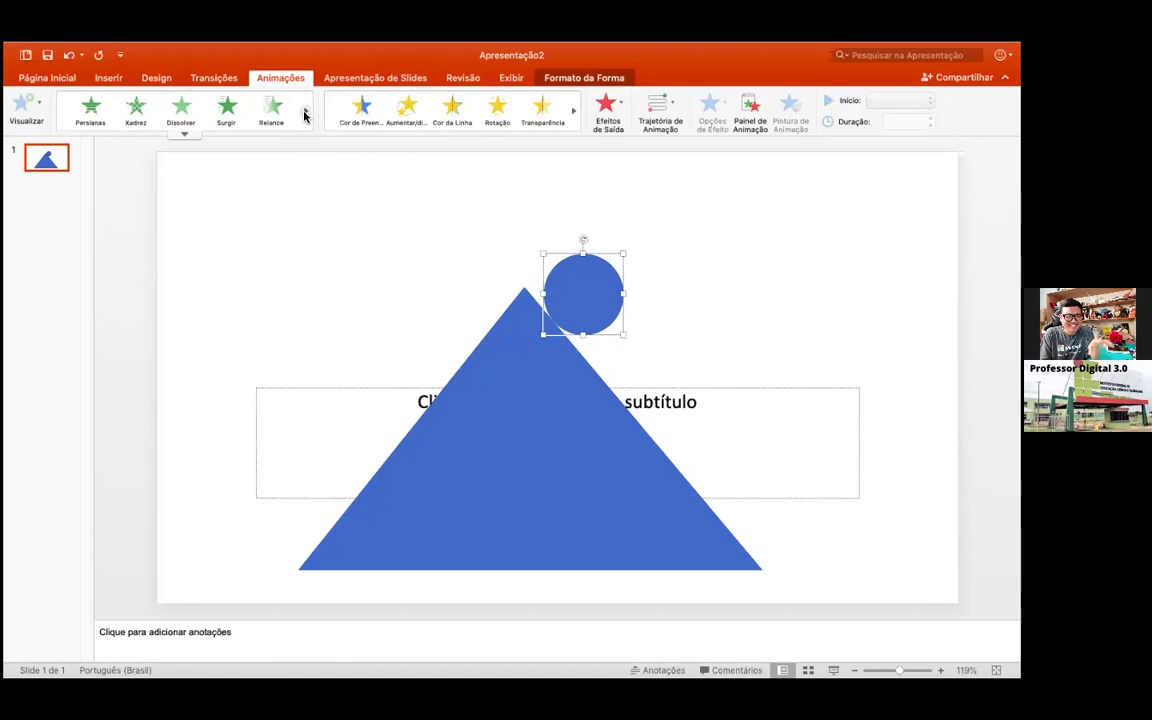
{"action": "left_click", "coordinate": [305, 112]}
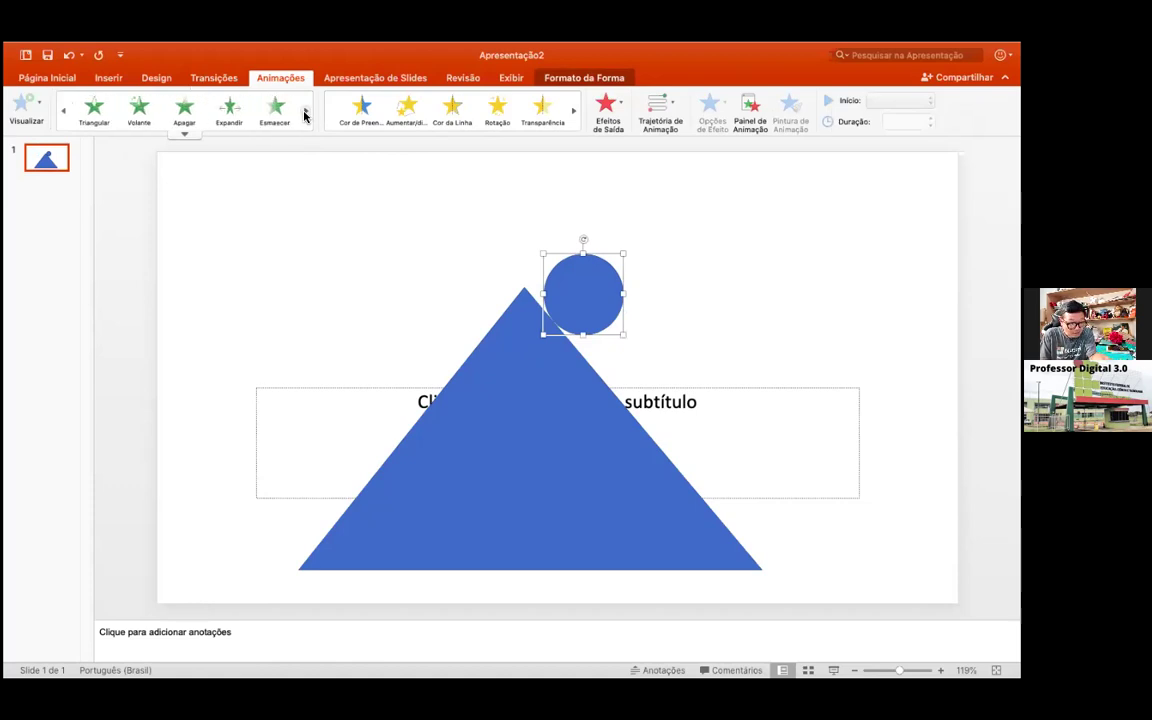
{"action": "left_click", "coordinate": [194, 138]}
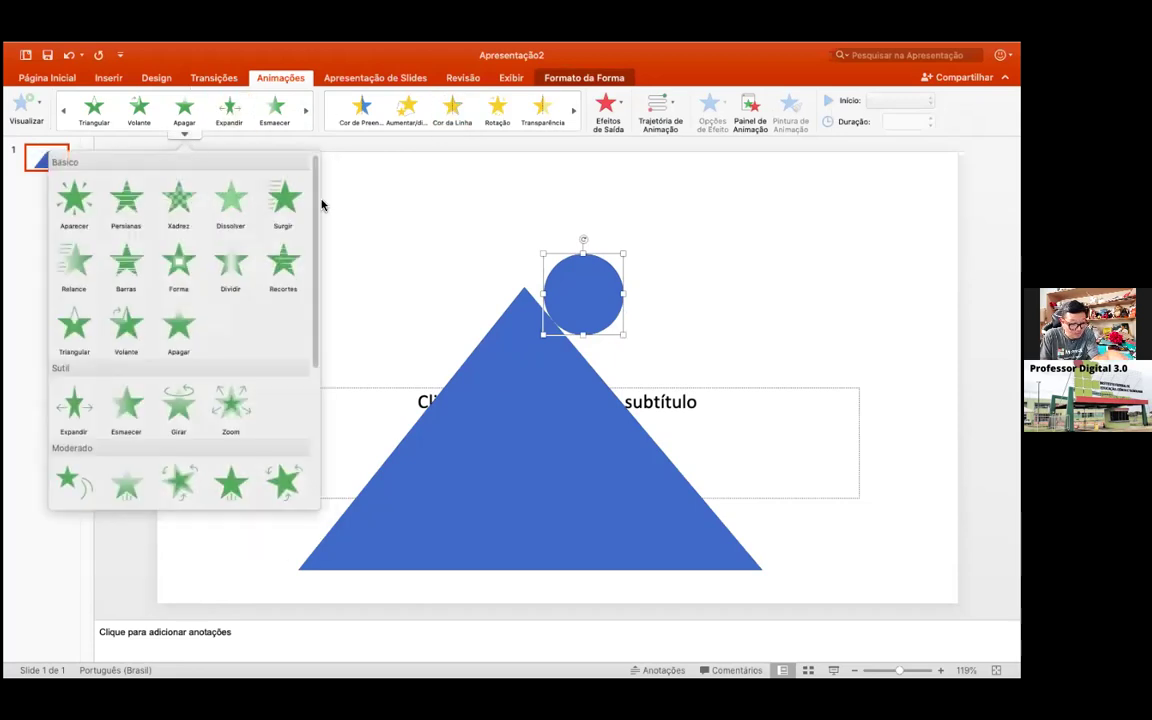
{"action": "scroll", "coordinate": [306, 296], "scroll_direction": "down", "scroll_amount": 3}
{"action": "scroll", "coordinate": [310, 296], "scroll_direction": "down", "scroll_amount": 2}
{"action": "scroll", "coordinate": [302, 342], "scroll_direction": "down", "scroll_amount": 1}
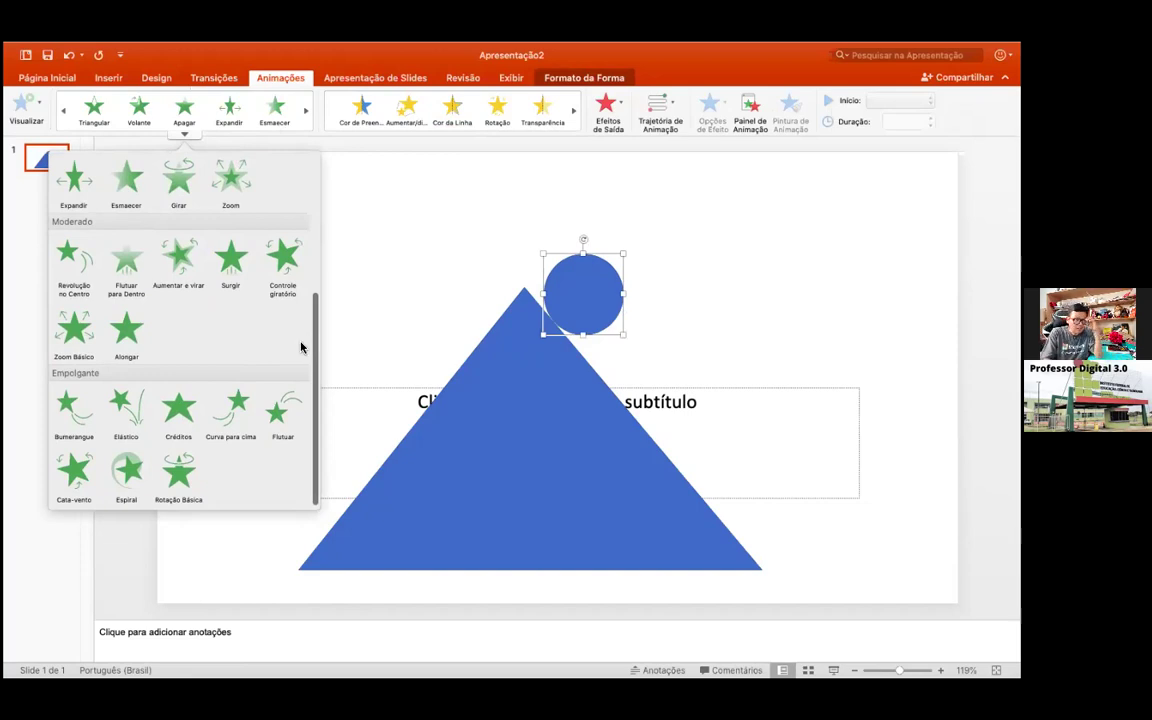
{"action": "scroll", "coordinate": [301, 347], "scroll_direction": "up", "scroll_amount": 2}
{"action": "scroll", "coordinate": [303, 285], "scroll_direction": "up", "scroll_amount": 3}
{"action": "scroll", "coordinate": [316, 185], "scroll_direction": "up", "scroll_amount": 1}
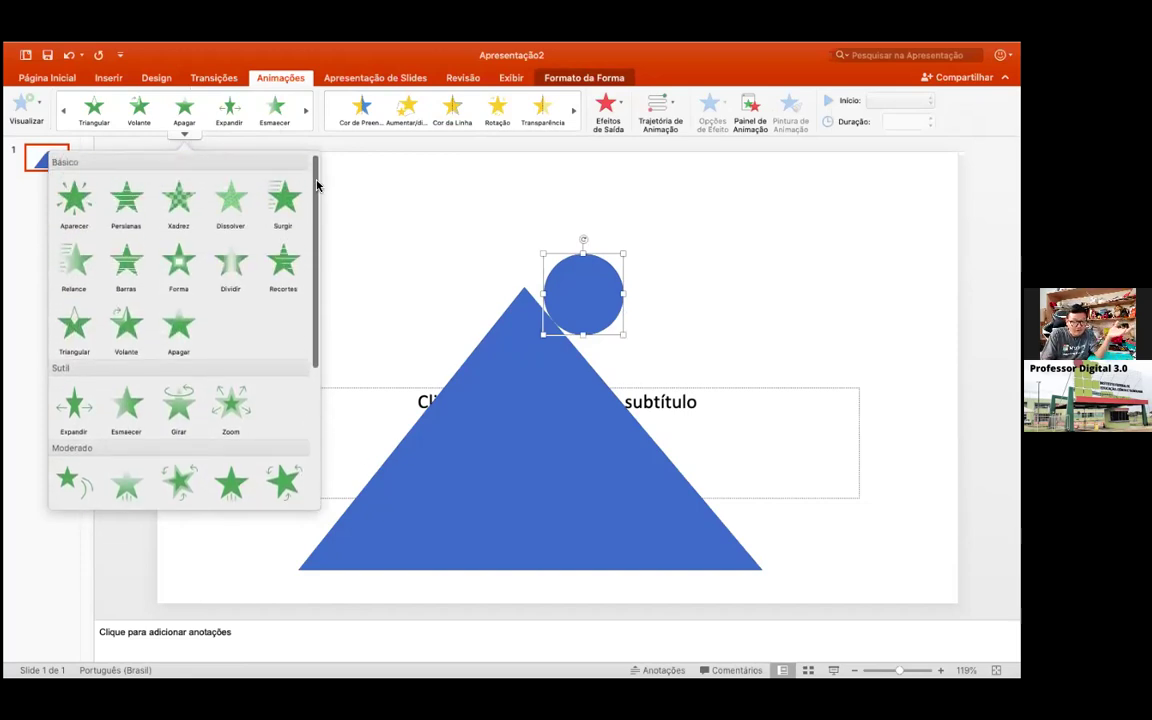
{"action": "left_click", "coordinate": [491, 114]}
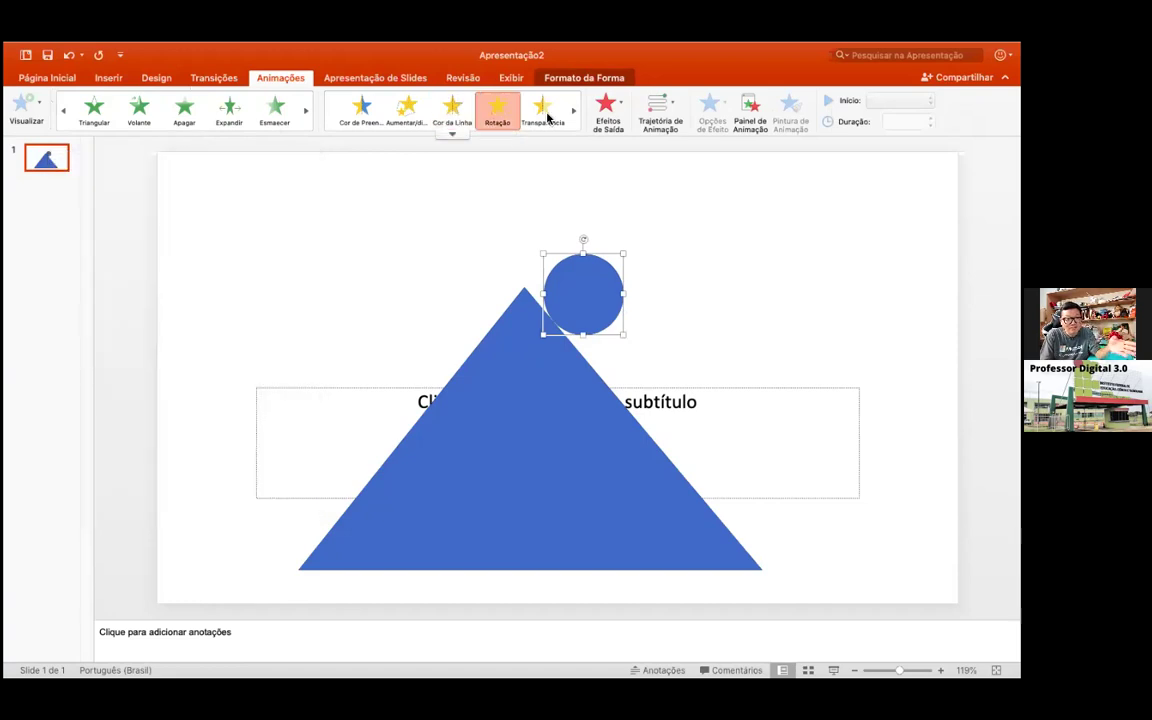
- Browse the full list of emphasis animations
{"action": "left_click", "coordinate": [450, 136]}
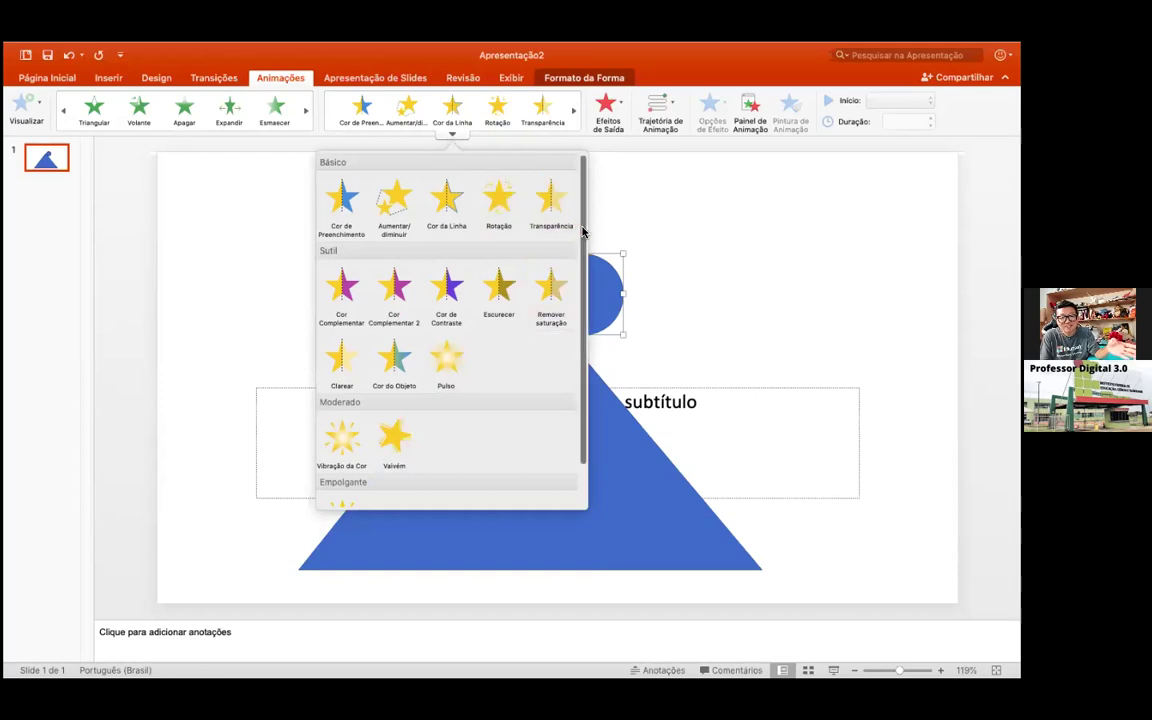
{"action": "scroll", "coordinate": [578, 260], "scroll_direction": "down", "scroll_amount": 3}
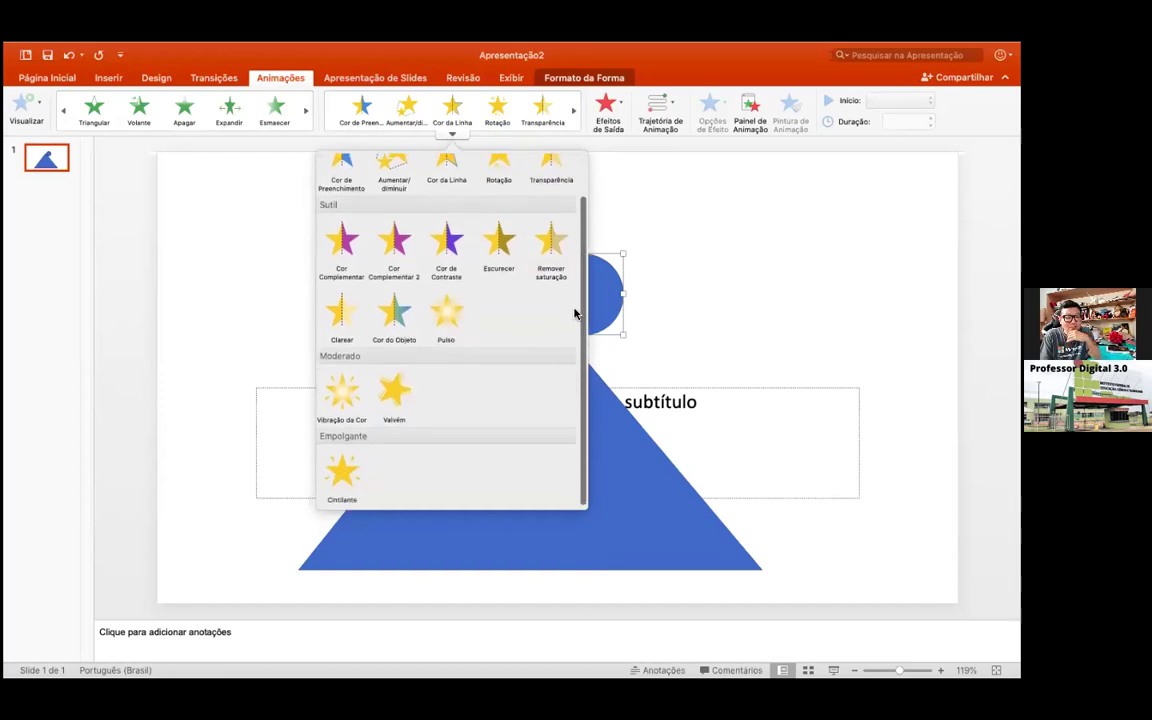
{"action": "scroll", "coordinate": [577, 280], "scroll_direction": "up", "scroll_amount": 3}
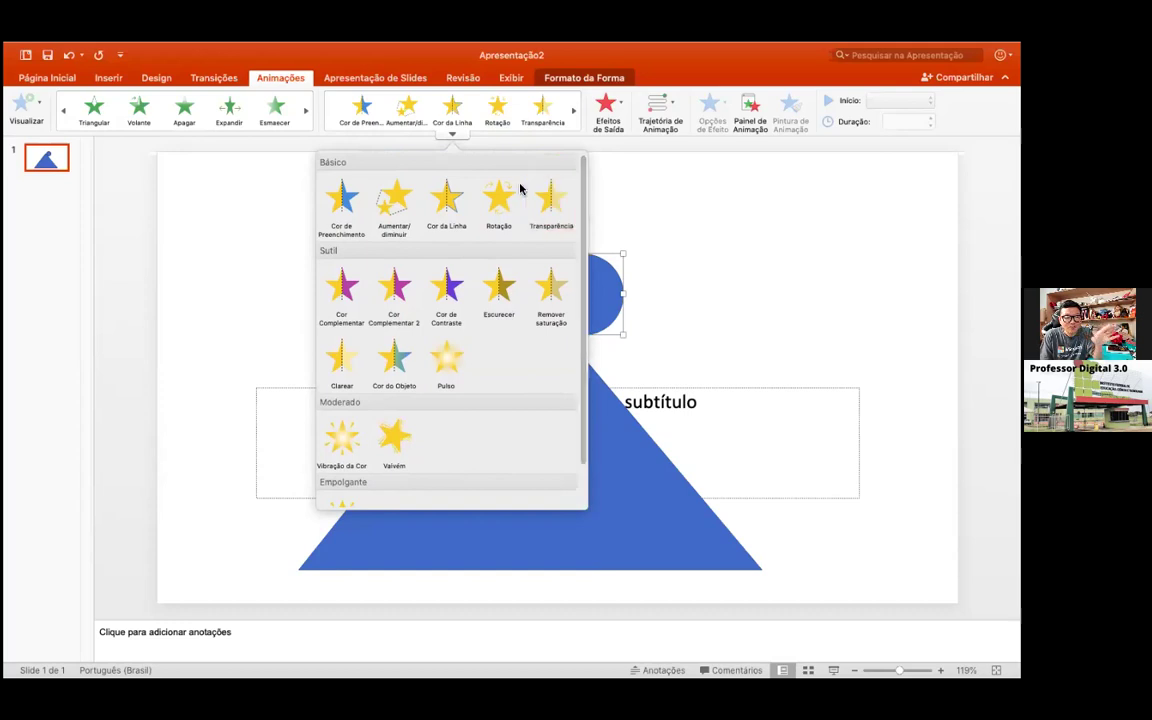
{"action": "left_click", "coordinate": [449, 137]}
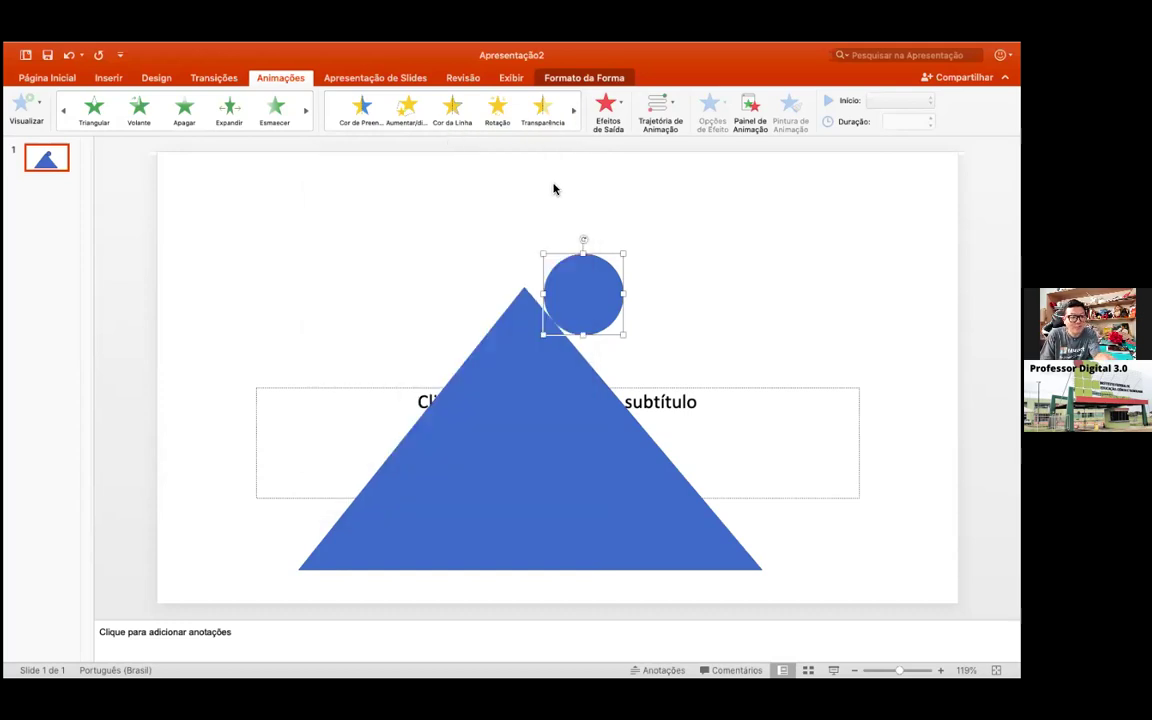
- Give the circle a straight-line motion path down the triangle's right slope, ending slightly left
{"action": "left_click", "coordinate": [622, 104]}
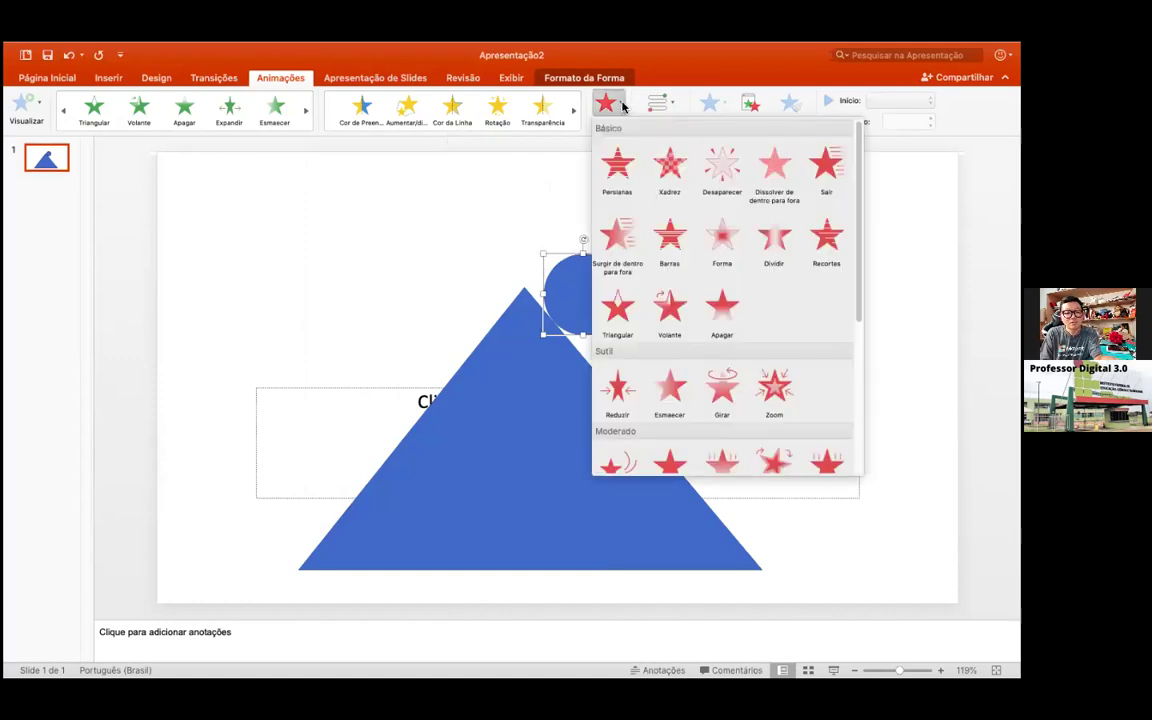
{"action": "left_click", "coordinate": [622, 104]}
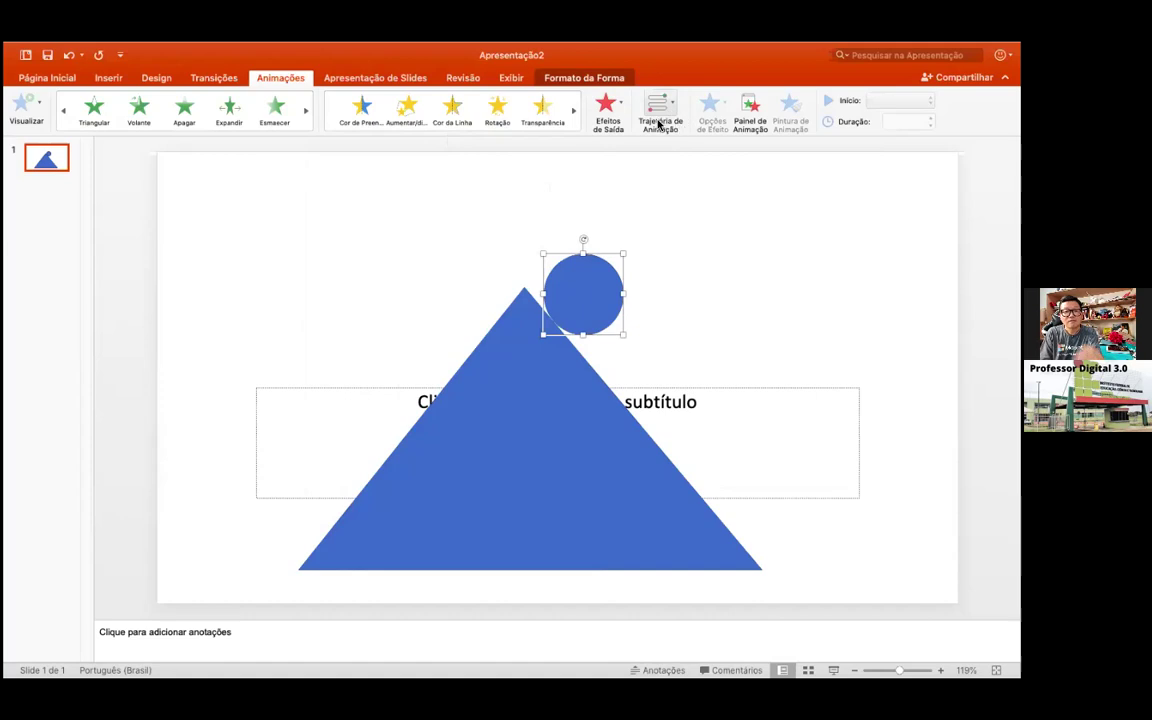
{"action": "left_click", "coordinate": [670, 108]}
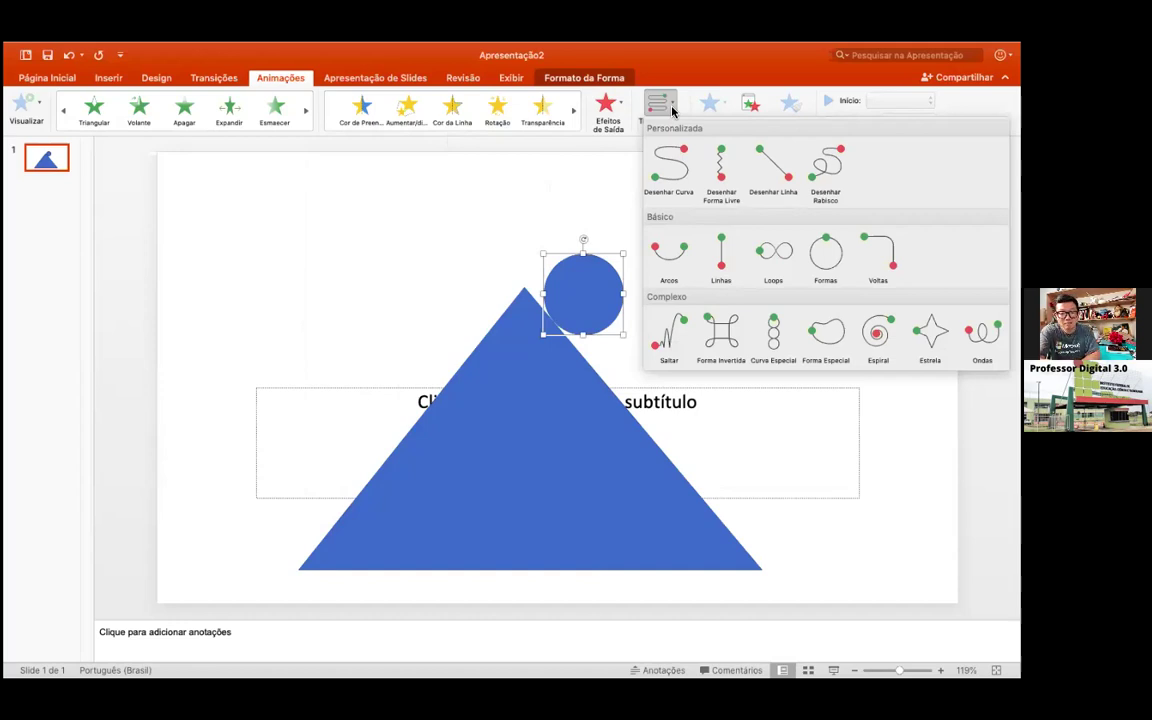
{"action": "left_click", "coordinate": [776, 172]}
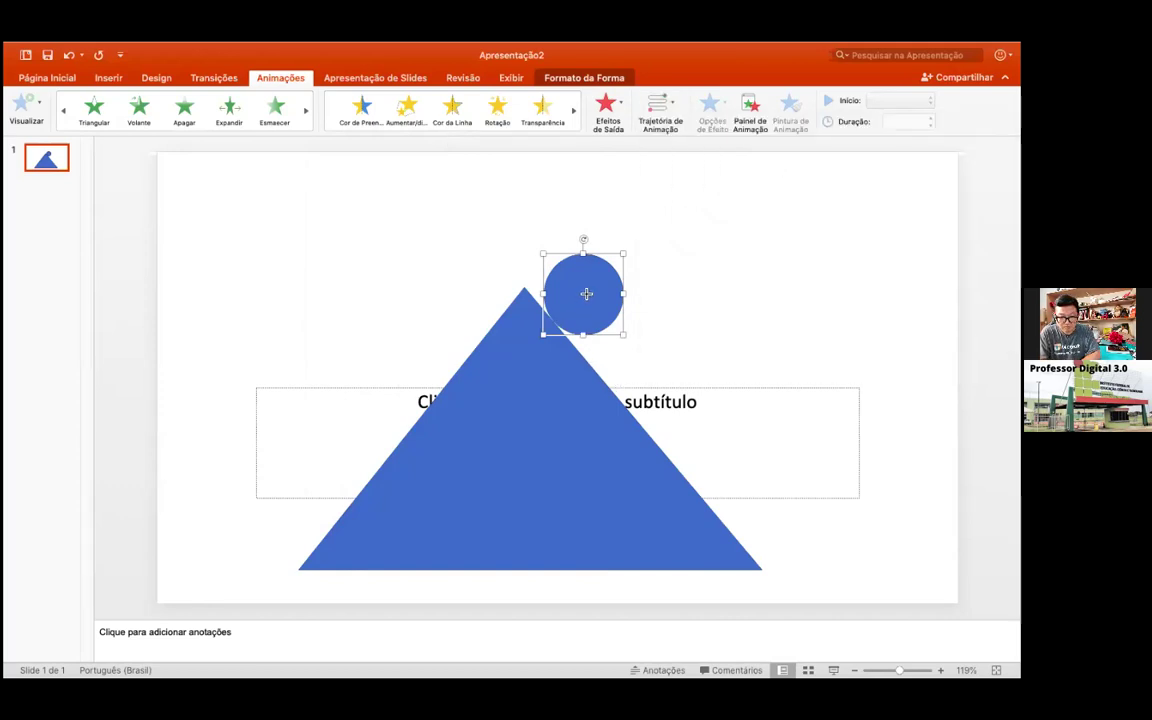
{"action": "left_click_drag", "start_coordinate": [586, 295], "coordinate": [784, 525]}
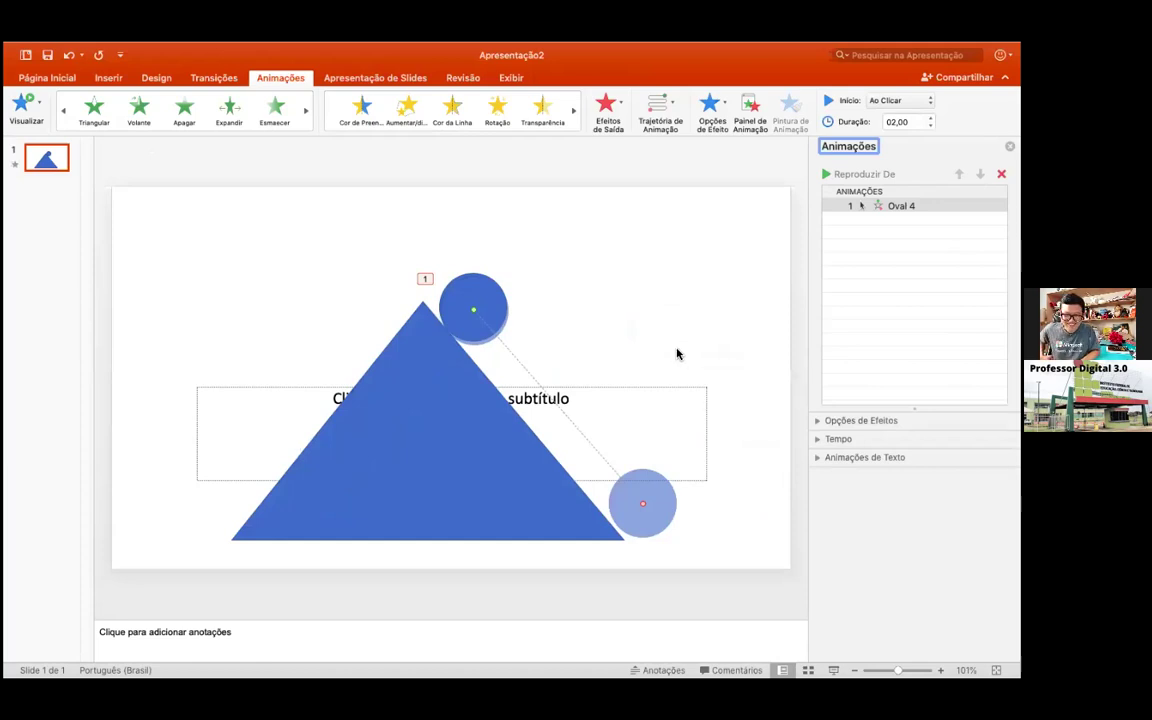
{"action": "left_click_drag", "start_coordinate": [643, 504], "coordinate": [638, 502]}
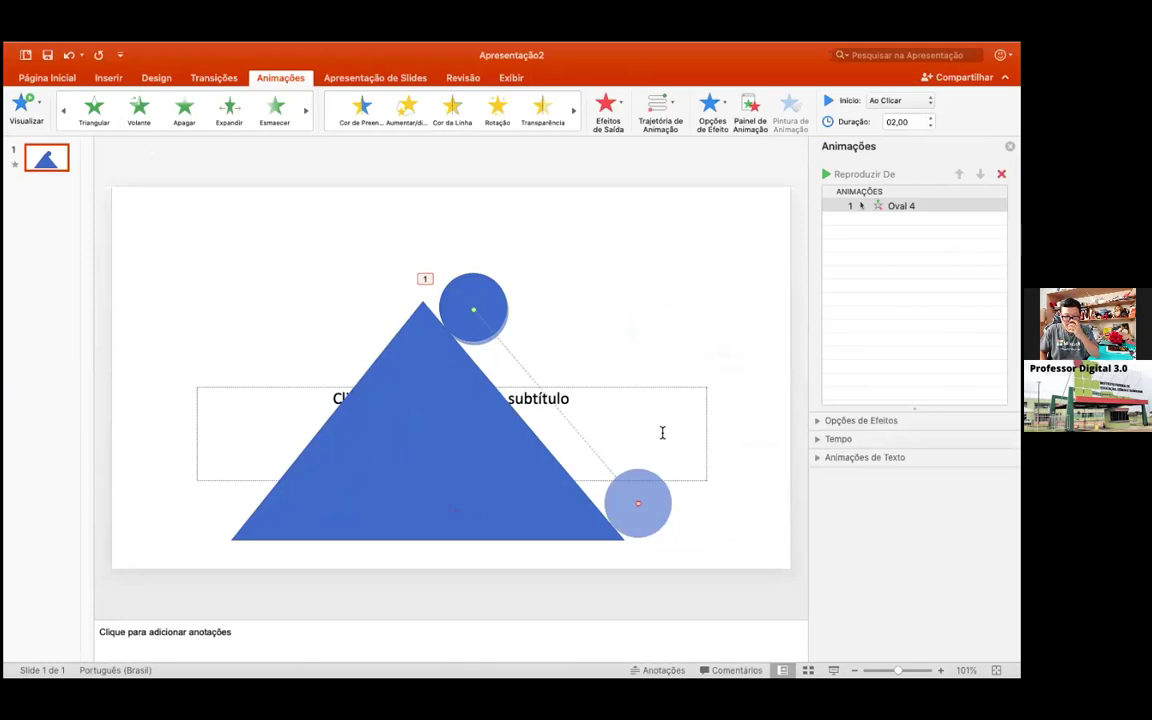
{"action": "left_click", "coordinate": [635, 193]}
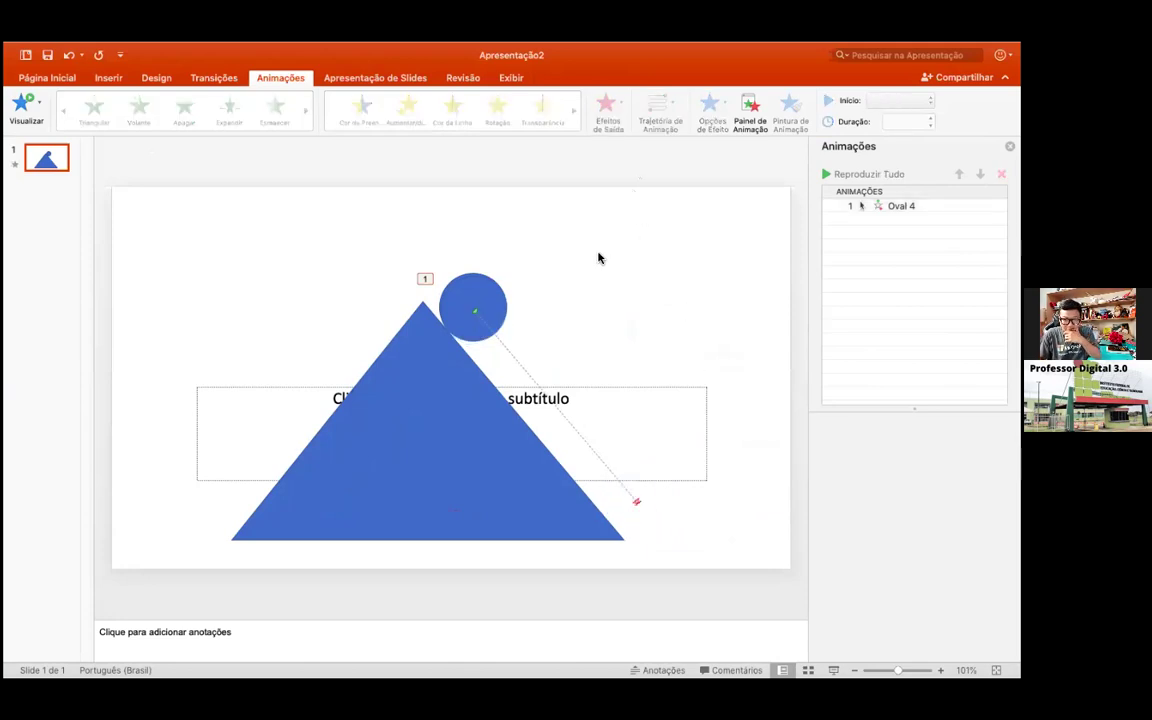
{"action": "left_click", "coordinate": [482, 304]}
{"action": "left_click", "coordinate": [588, 283]}
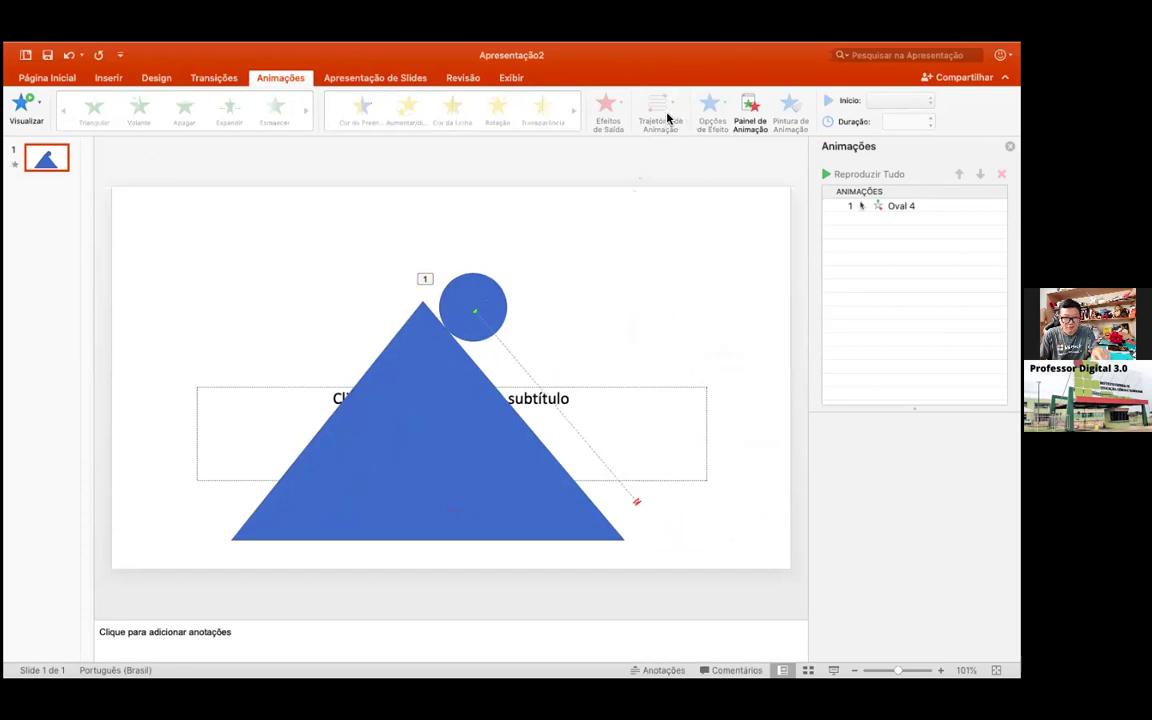
{"action": "left_click", "coordinate": [479, 302]}
{"action": "key", "text": "XF86KbdBrightnessUp"}
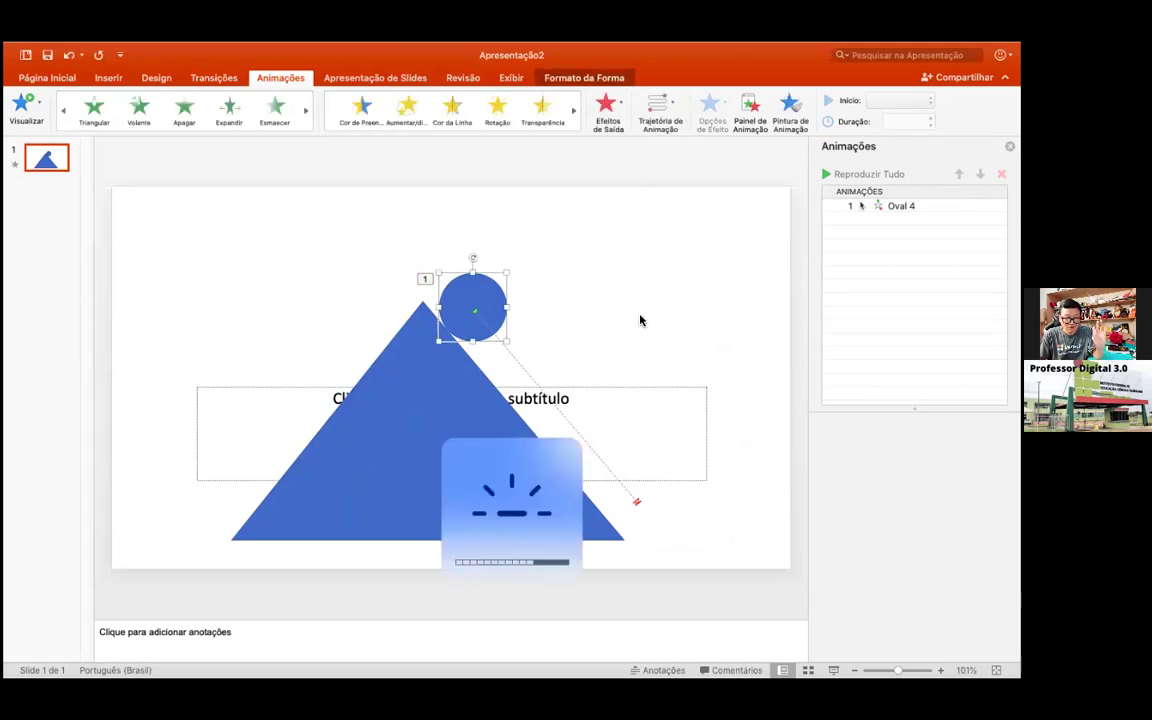
{"action": "left_click", "coordinate": [635, 325]}
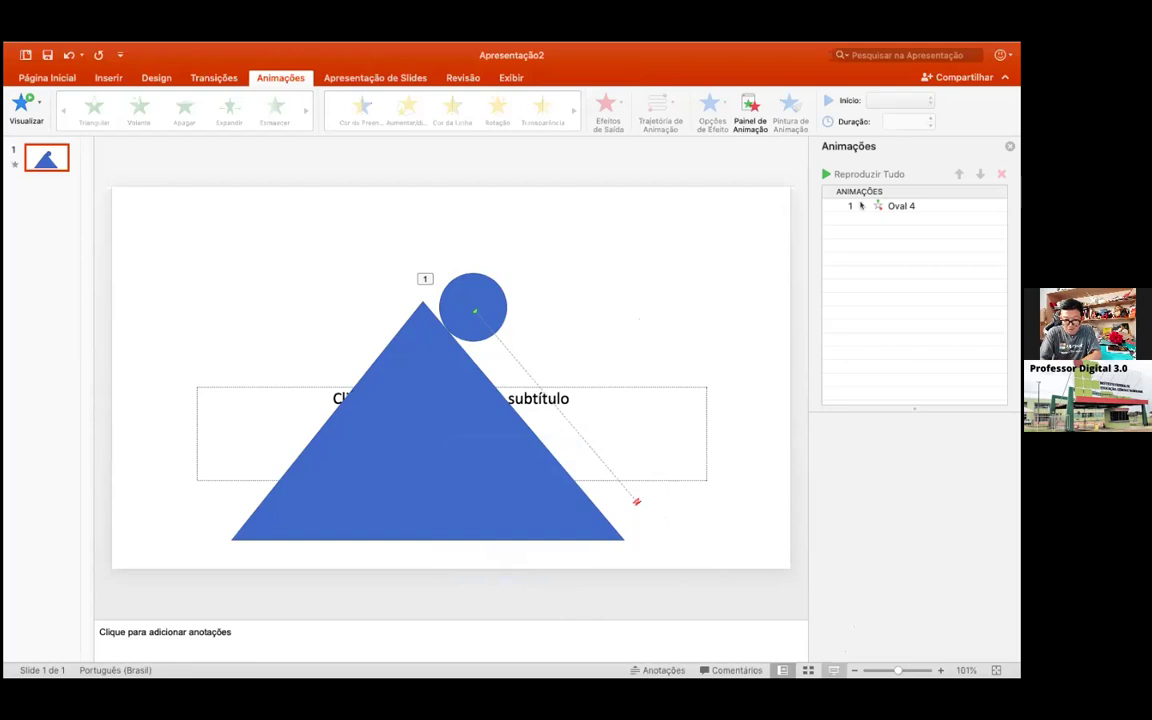
{"action": "key", "text": "super+shift+Return"}
{"action": "left_click", "coordinate": [798, 384]}
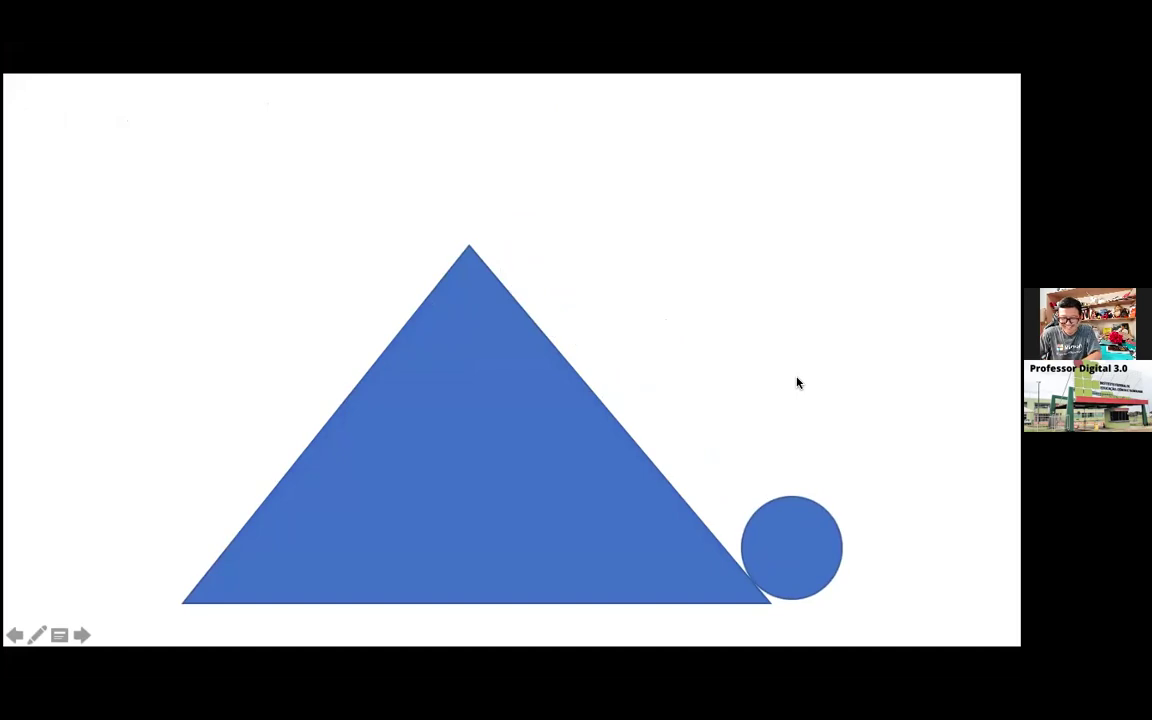
{"action": "left_click", "coordinate": [798, 384]}
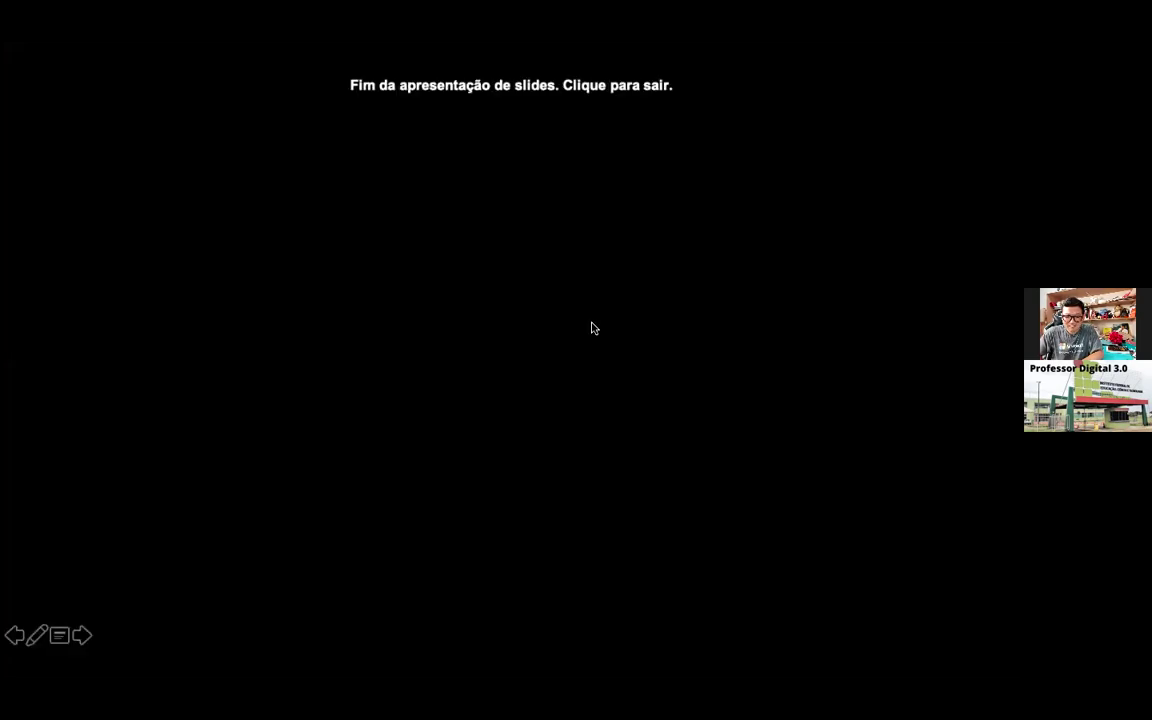
{"action": "left_click", "coordinate": [590, 325]}
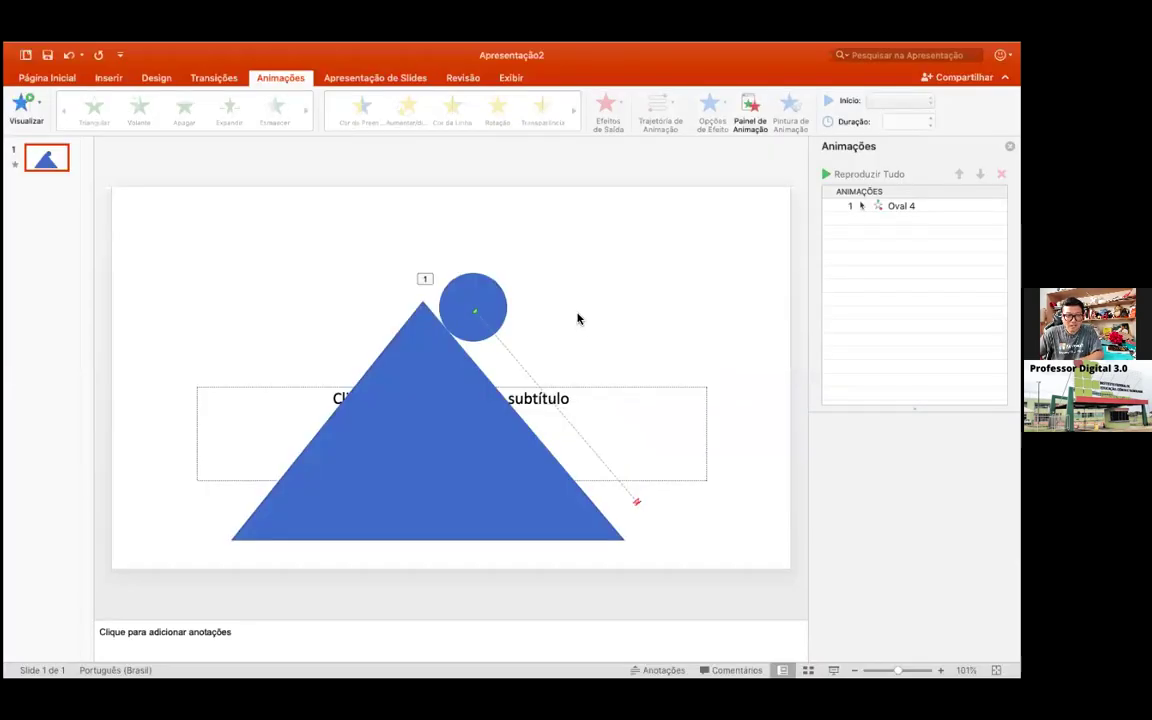
{"action": "left_click", "coordinate": [697, 412]}
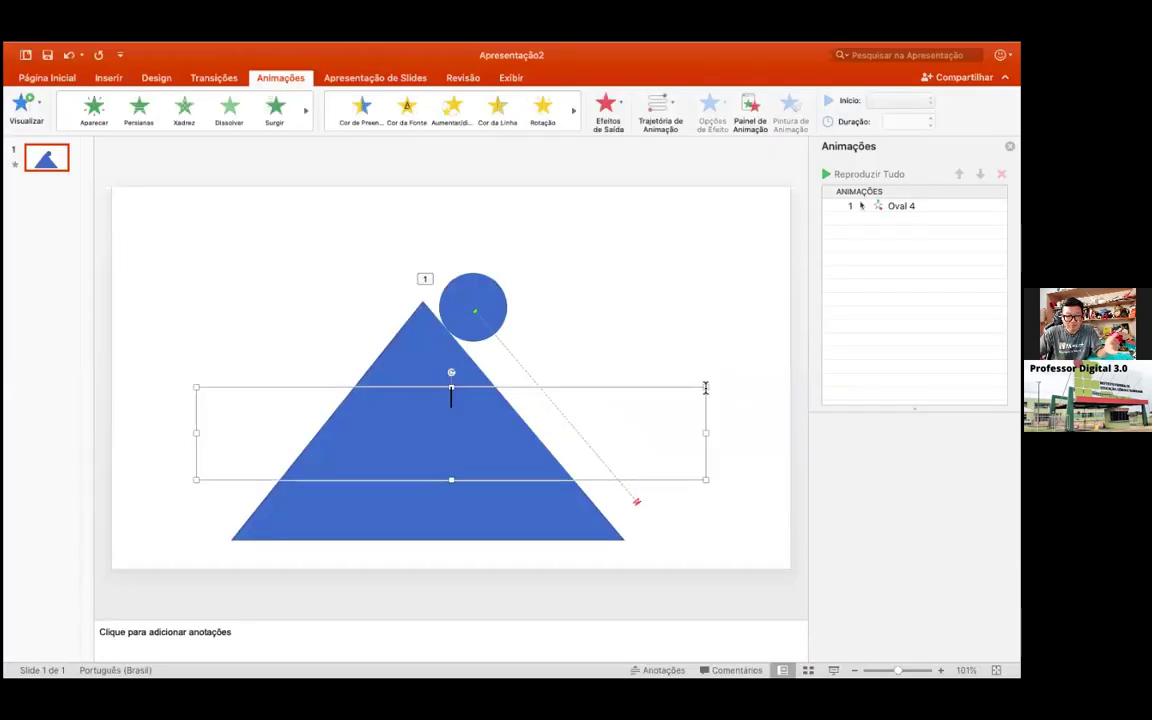
- Remove the subtitle placeholder and add a new Em Branco (blank) slide 2
{"action": "key", "text": "Escape"}
{"action": "key", "text": "Escape"}
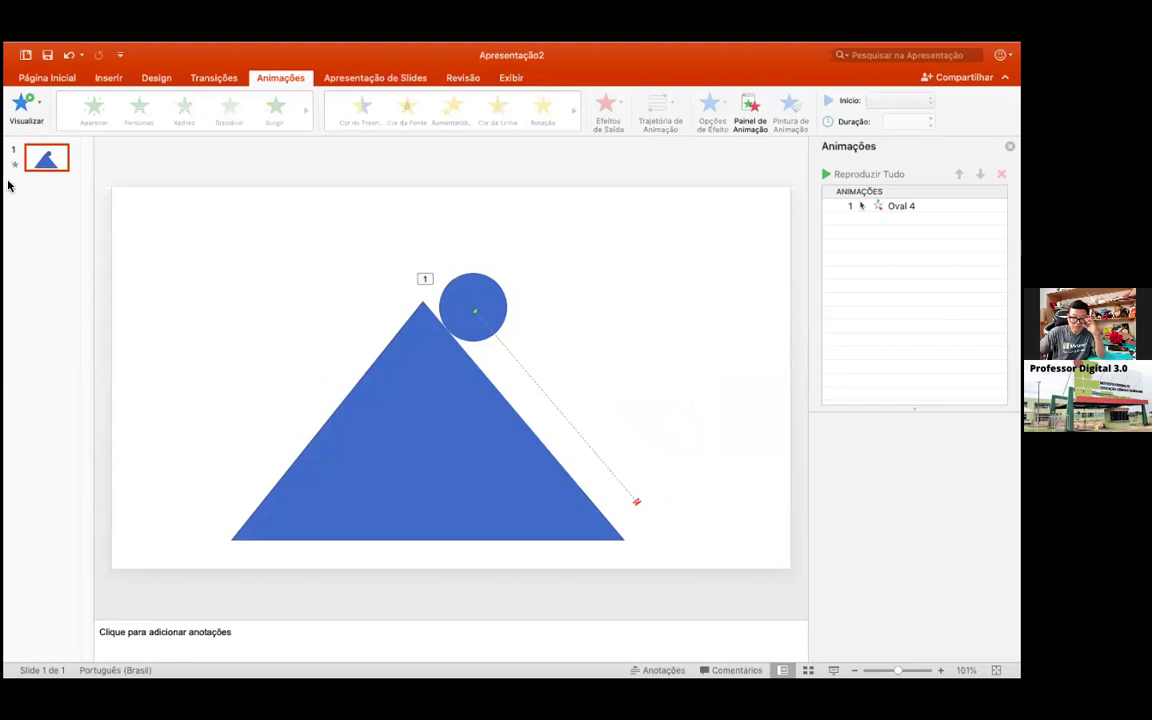
{"action": "left_click", "coordinate": [107, 79]}
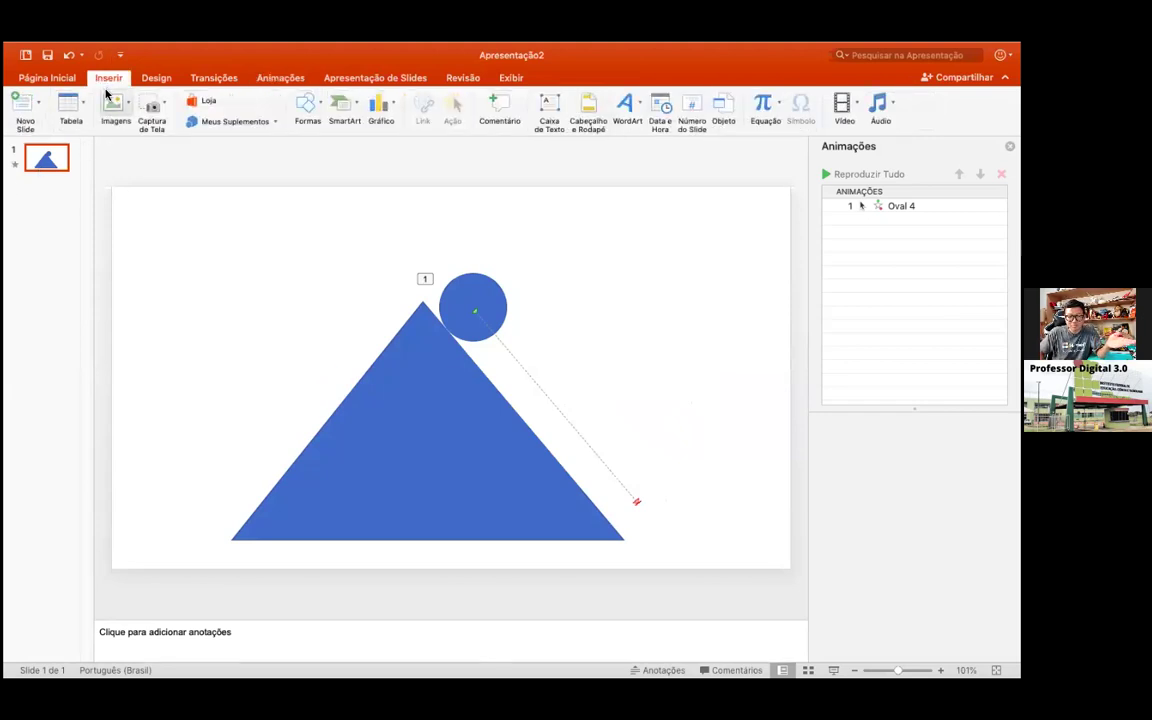
{"action": "left_click", "coordinate": [39, 104]}
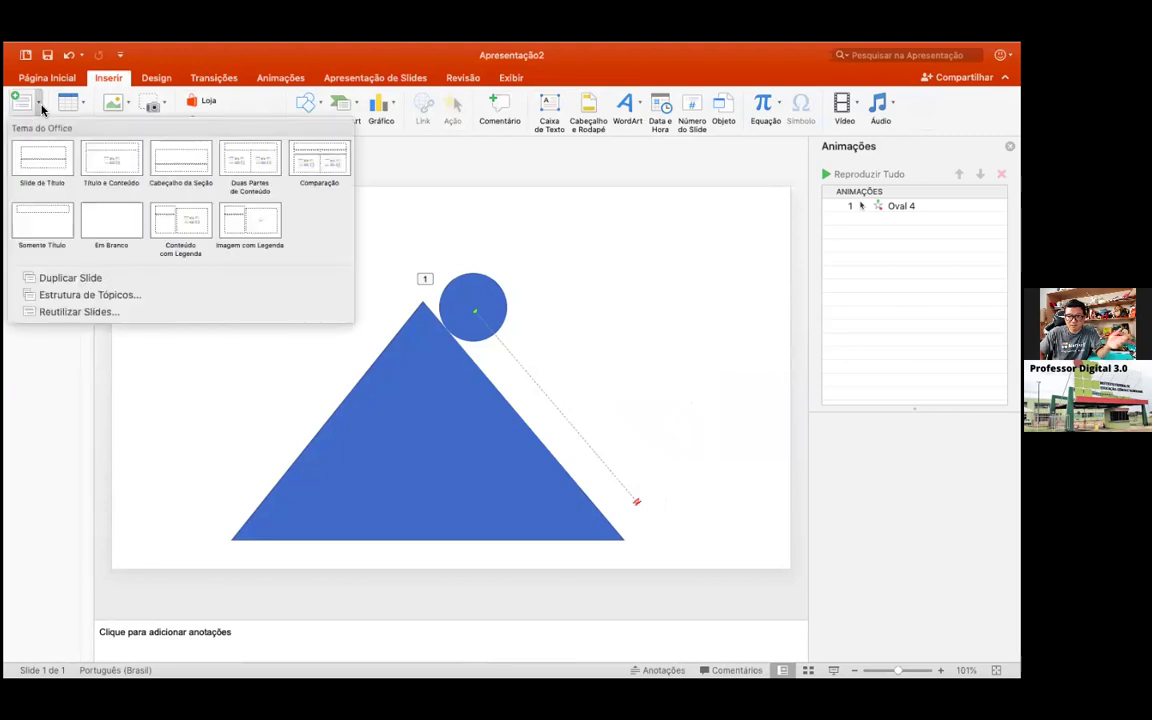
{"action": "left_click", "coordinate": [112, 221]}
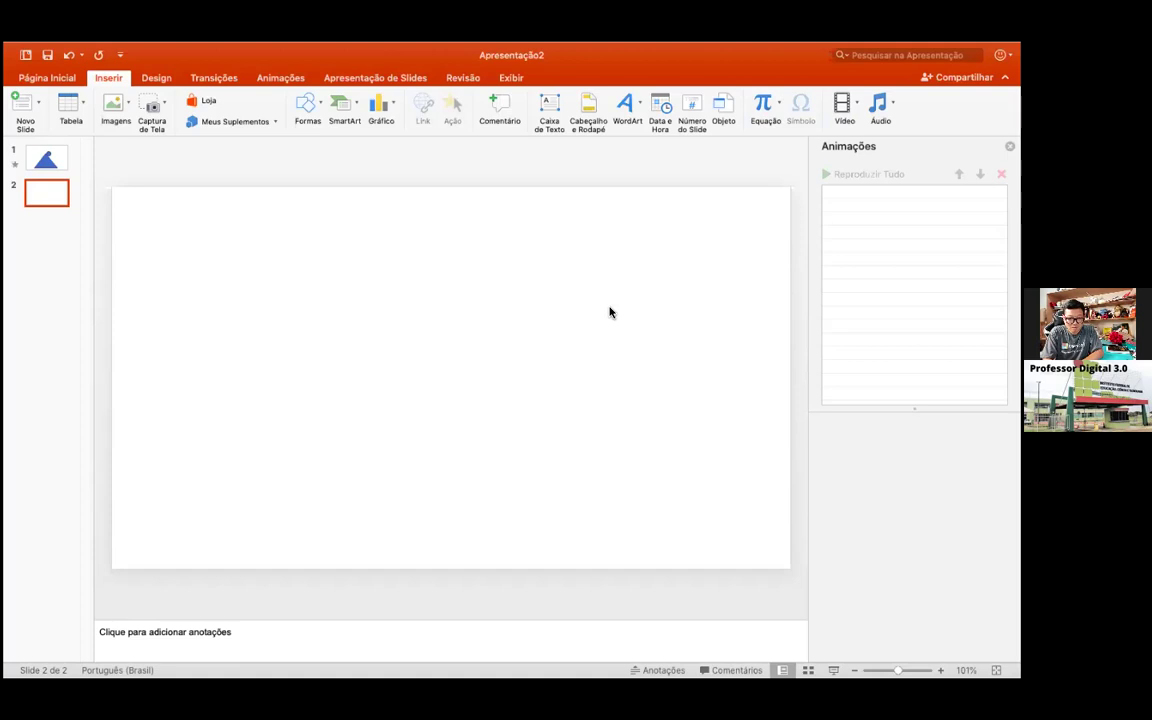
- Draw a circle about 4 cm across on the blank slide 2
{"action": "left_click", "coordinate": [322, 115]}
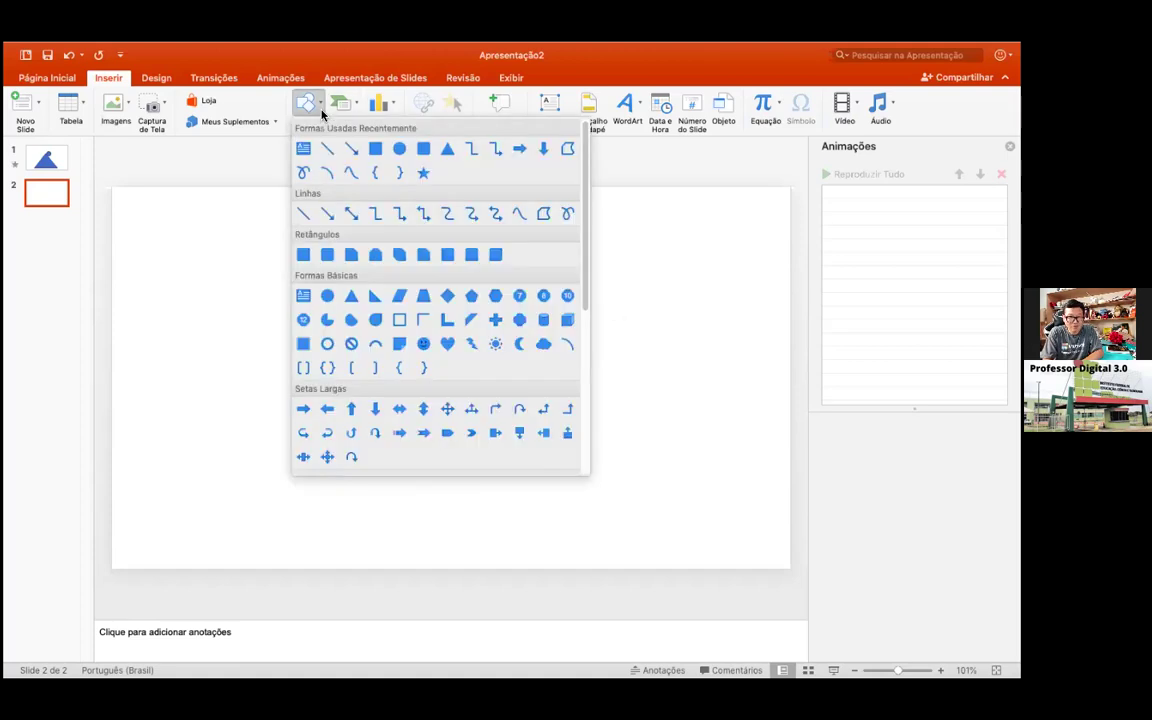
{"action": "left_click", "coordinate": [327, 295]}
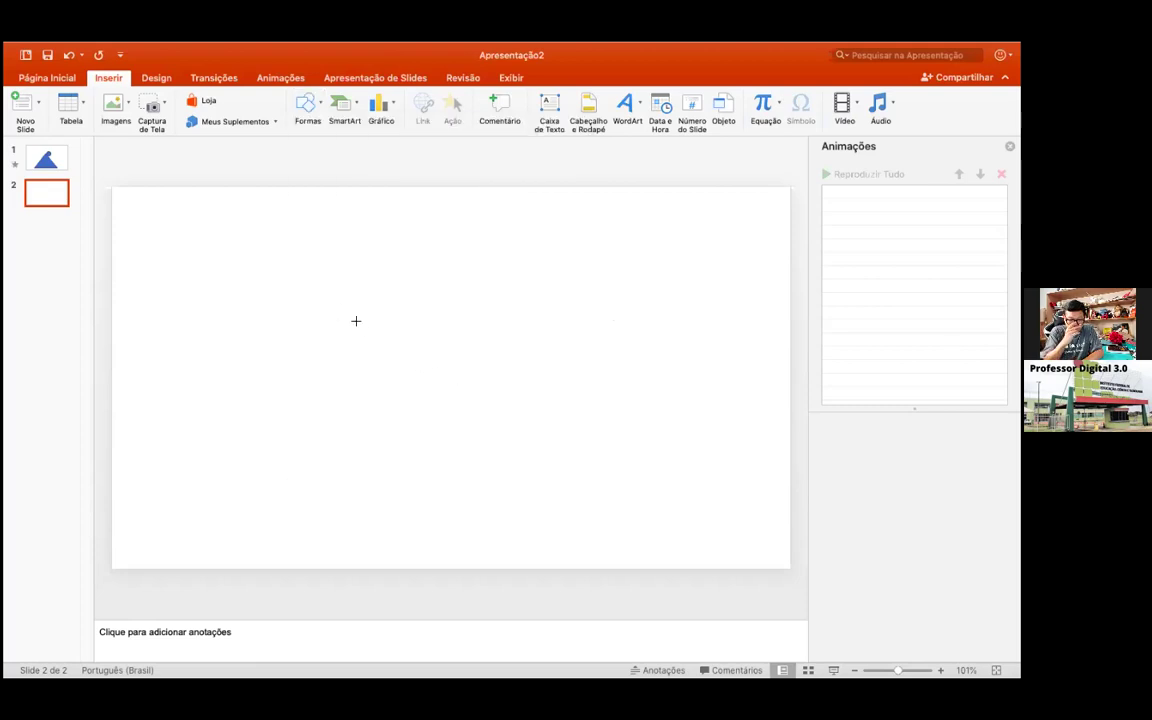
{"action": "left_click_drag", "start_coordinate": [361, 327], "coordinate": [446, 412]}
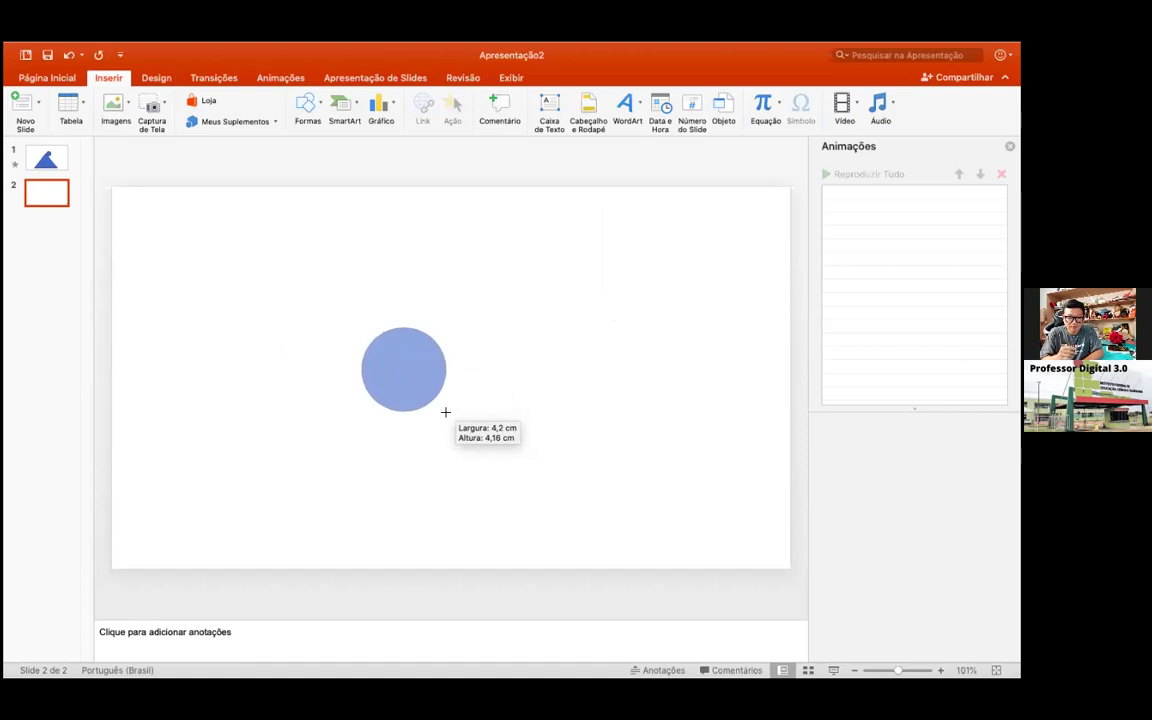
{"action": "left_click_drag", "start_coordinate": [446, 400], "coordinate": [446, 401]}
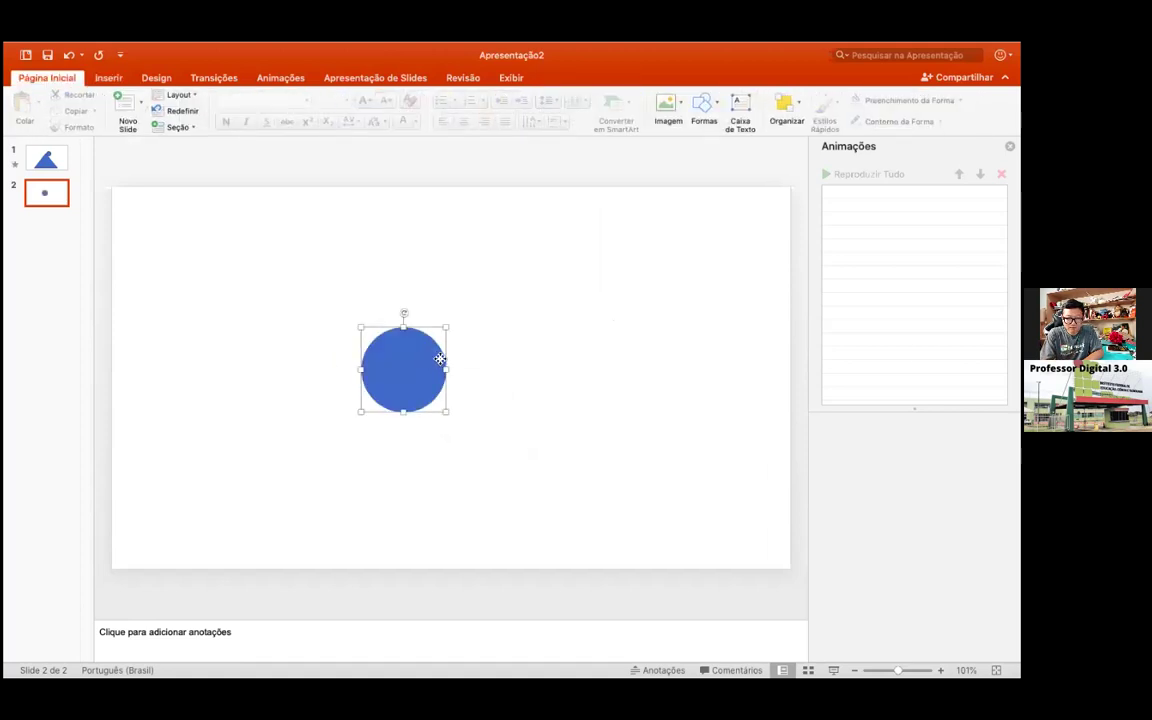
{"action": "left_click_drag", "start_coordinate": [433, 358], "coordinate": [441, 358]}
- Compare with slide 1, then open Formatar Forma for the new circle
{"action": "left_click", "coordinate": [46, 158]}
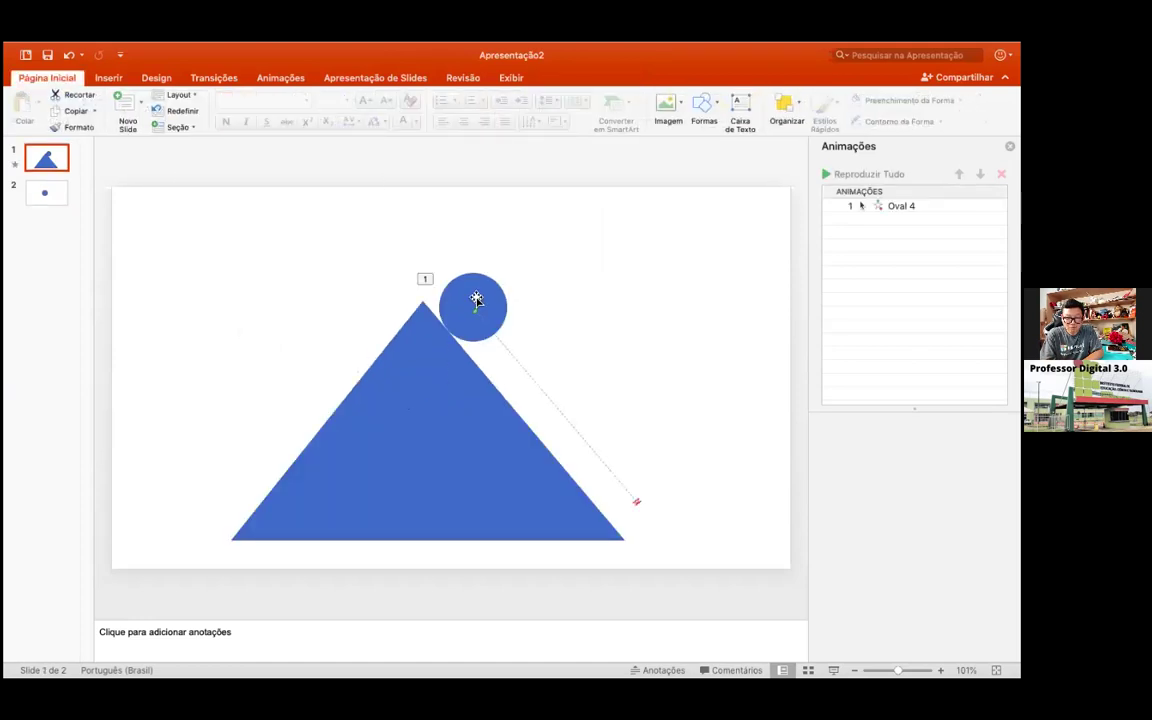
{"action": "left_click", "coordinate": [40, 188]}
{"action": "left_click", "coordinate": [424, 352]}
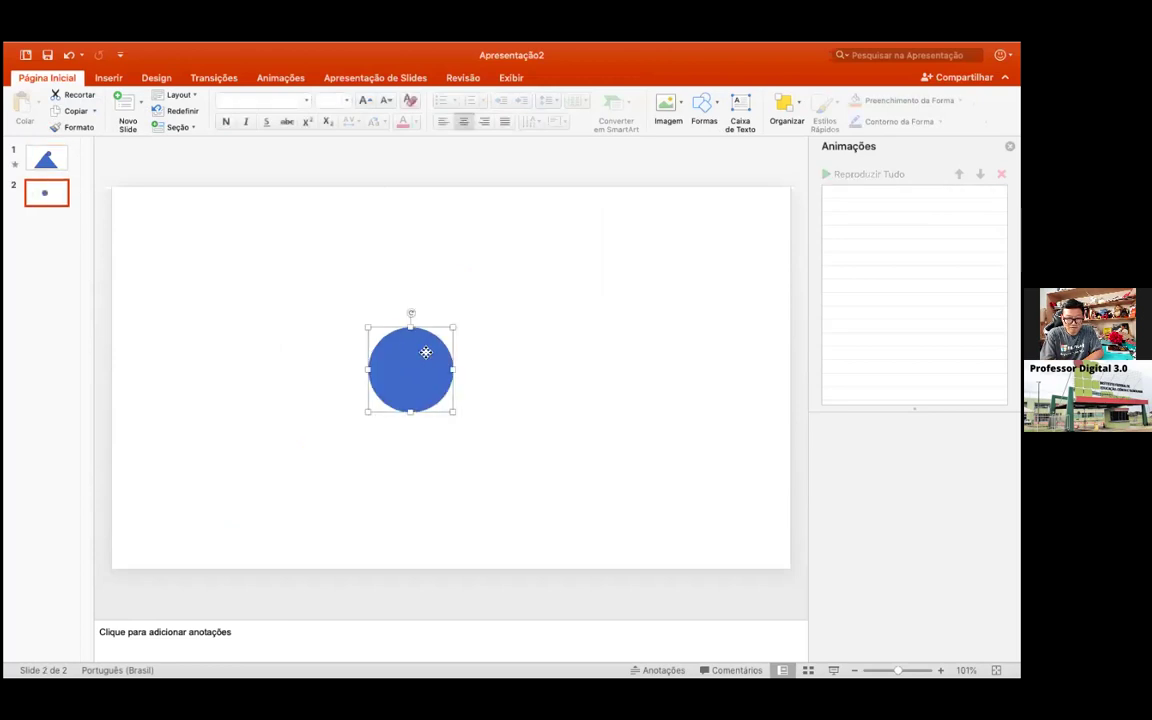
{"action": "right_click", "coordinate": [424, 354]}
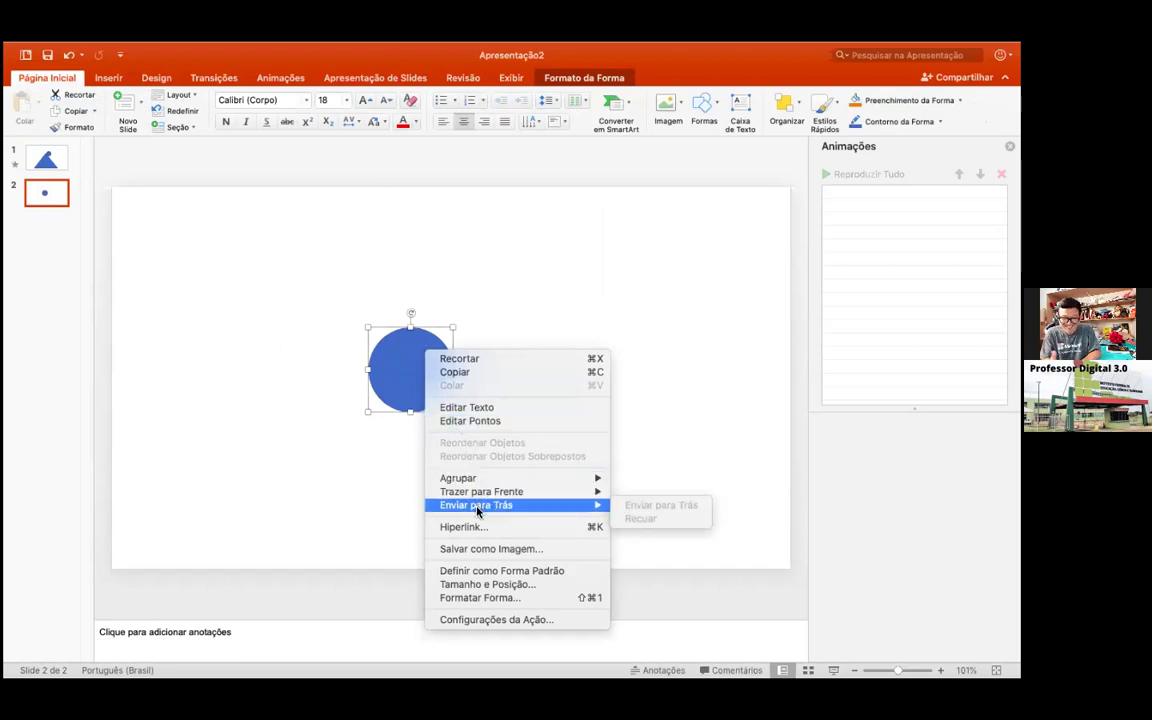
{"action": "left_click", "coordinate": [489, 598]}
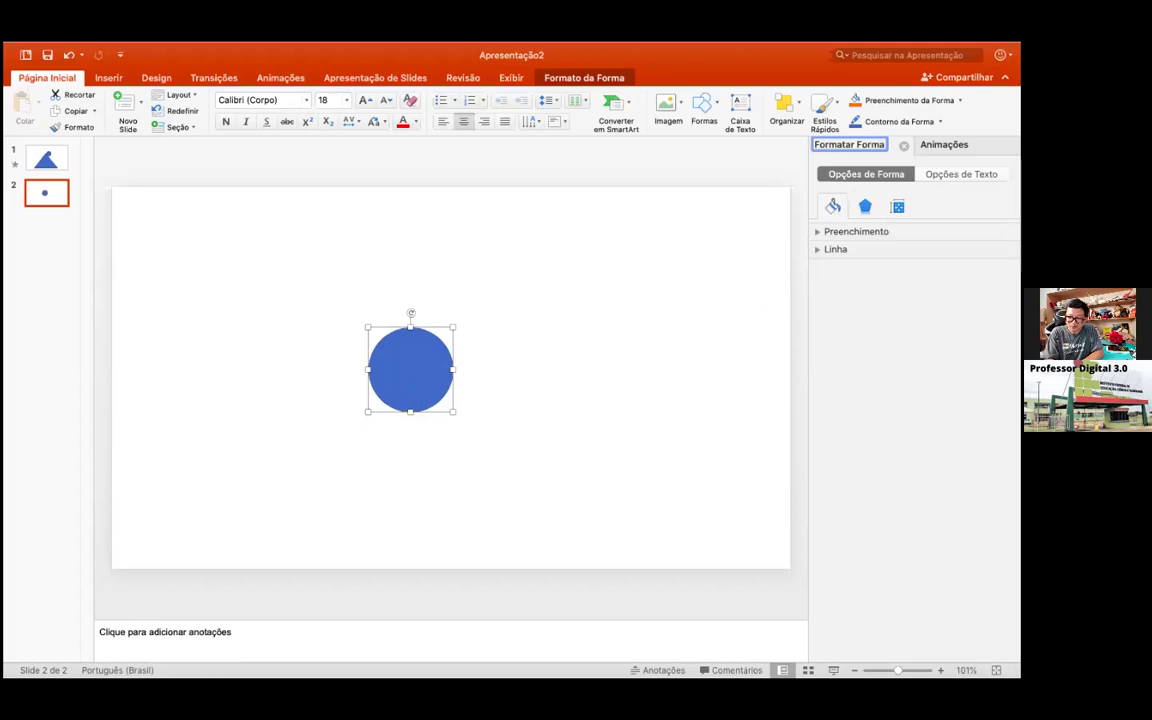
- Fill the slide 2 circle with solid yellow from the Preenchimento colour choices
{"action": "left_click", "coordinate": [816, 233]}
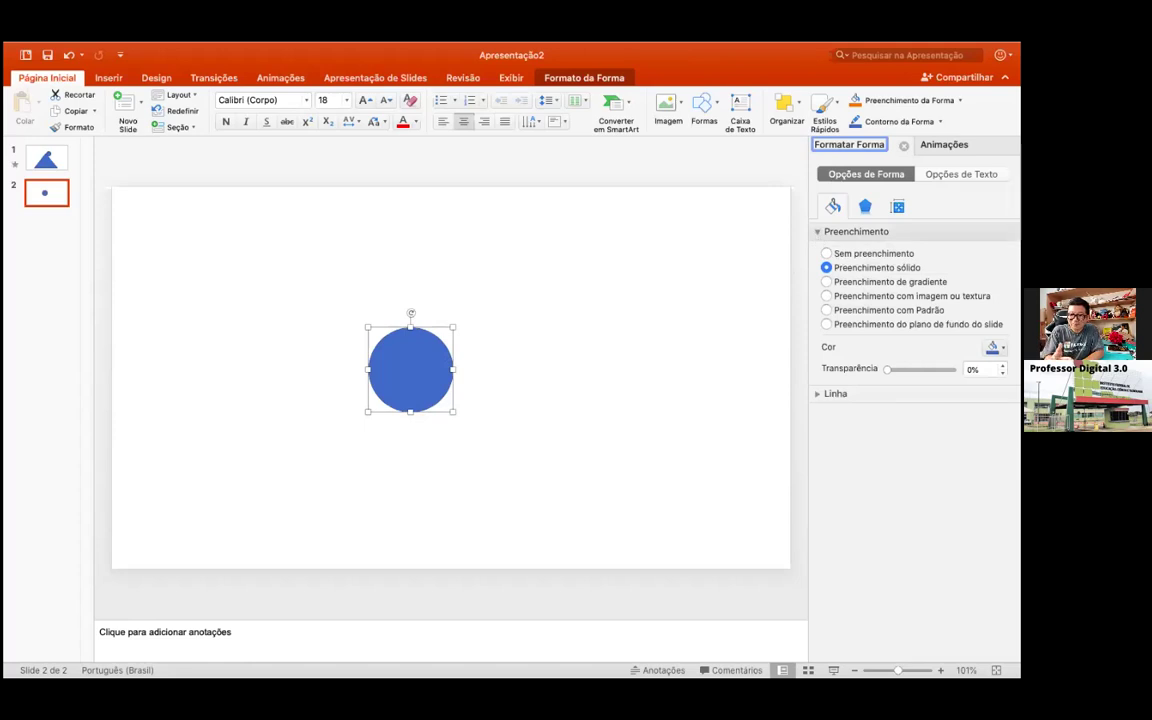
{"action": "left_click", "coordinate": [996, 347]}
{"action": "left_click", "coordinate": [931, 483]}
{"action": "left_click", "coordinate": [687, 440]}
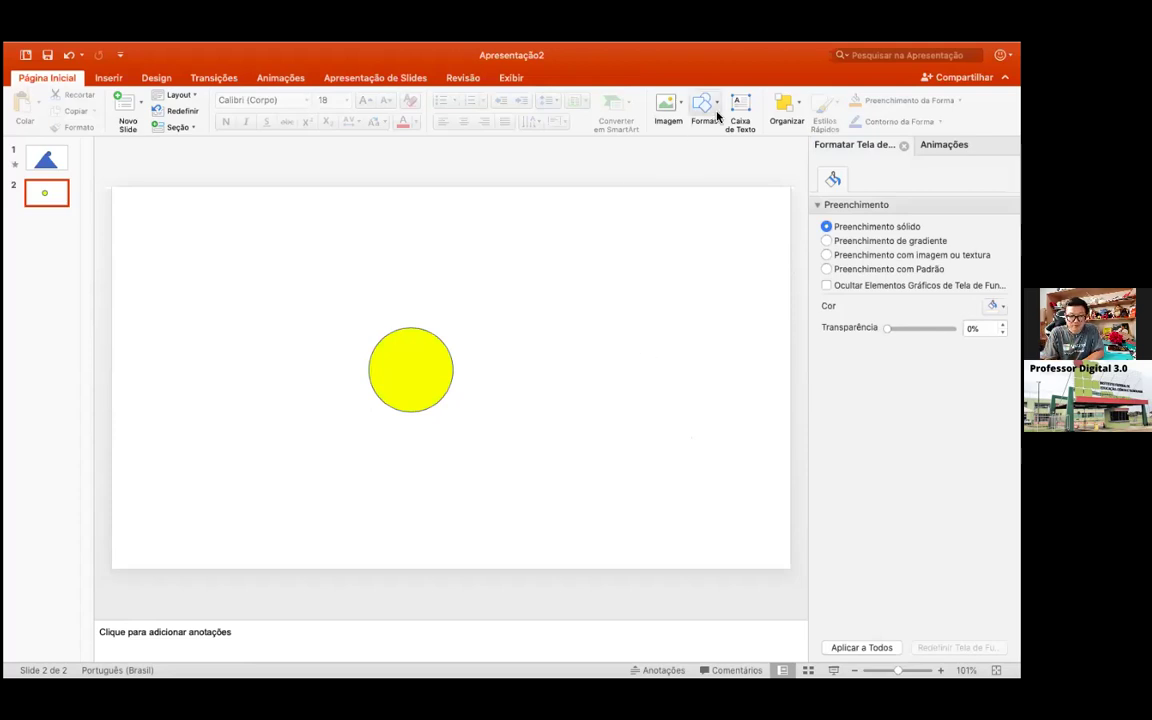
{"action": "left_click", "coordinate": [406, 355]}
{"action": "left_click", "coordinate": [488, 321]}
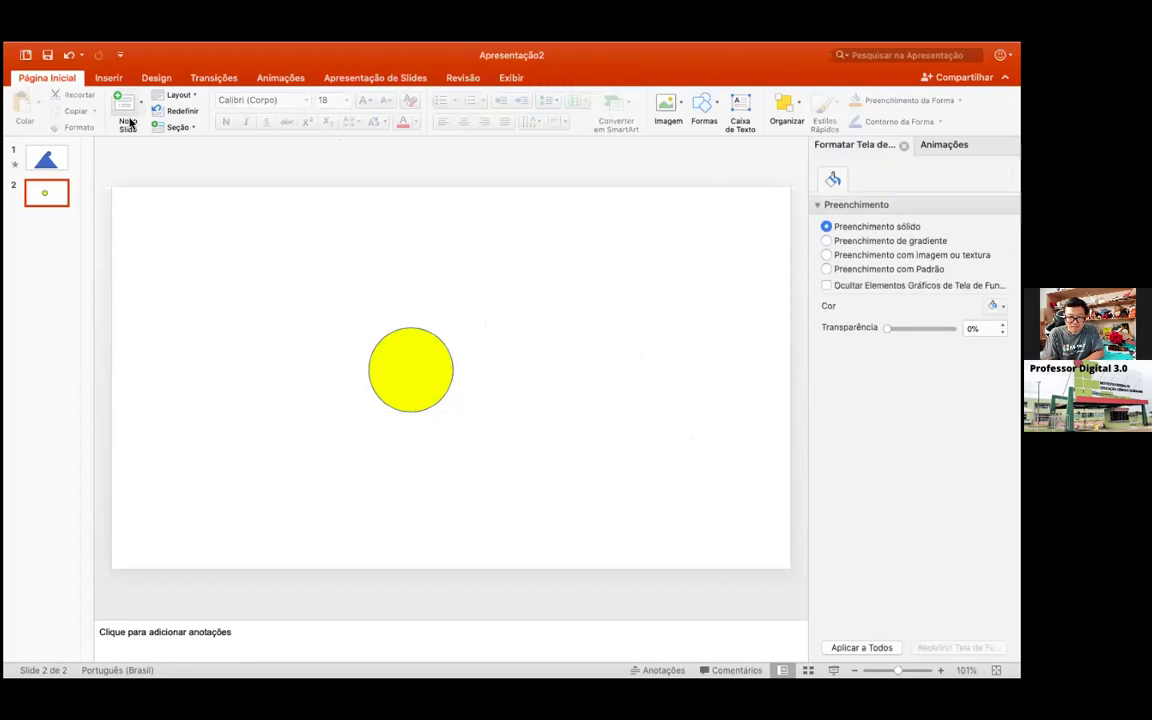
{"action": "left_click", "coordinate": [109, 78]}
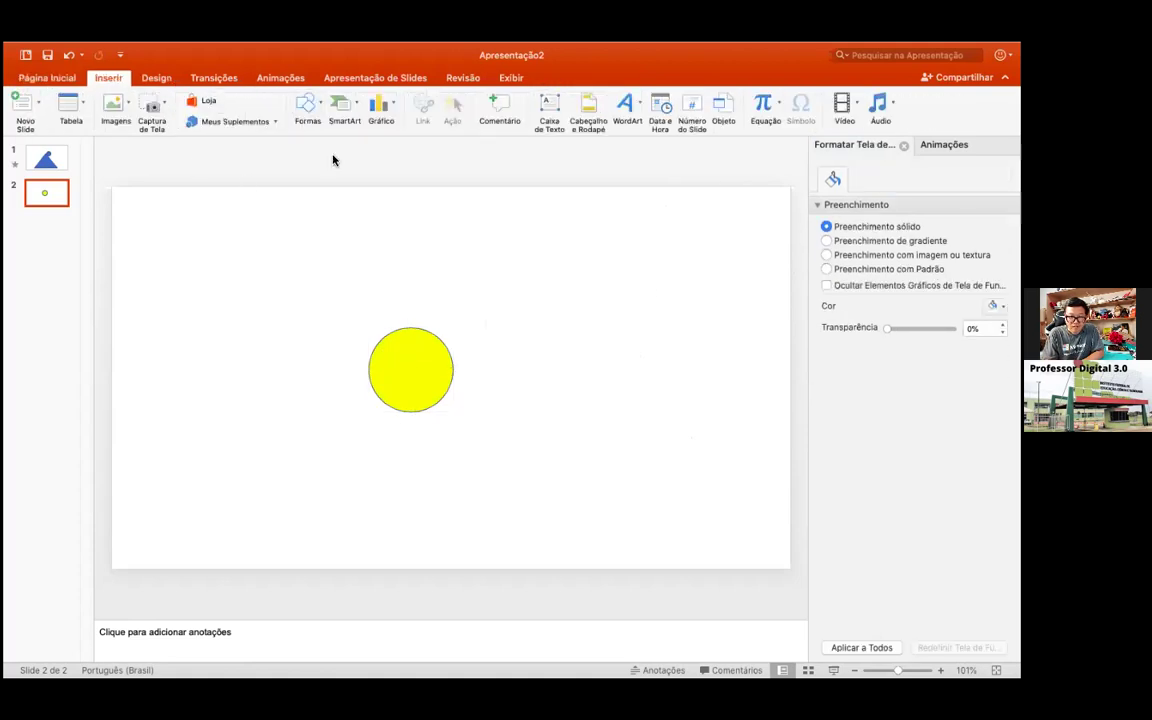
- Draw a small blue circle just right of the yellow circle
{"action": "left_click", "coordinate": [308, 110]}
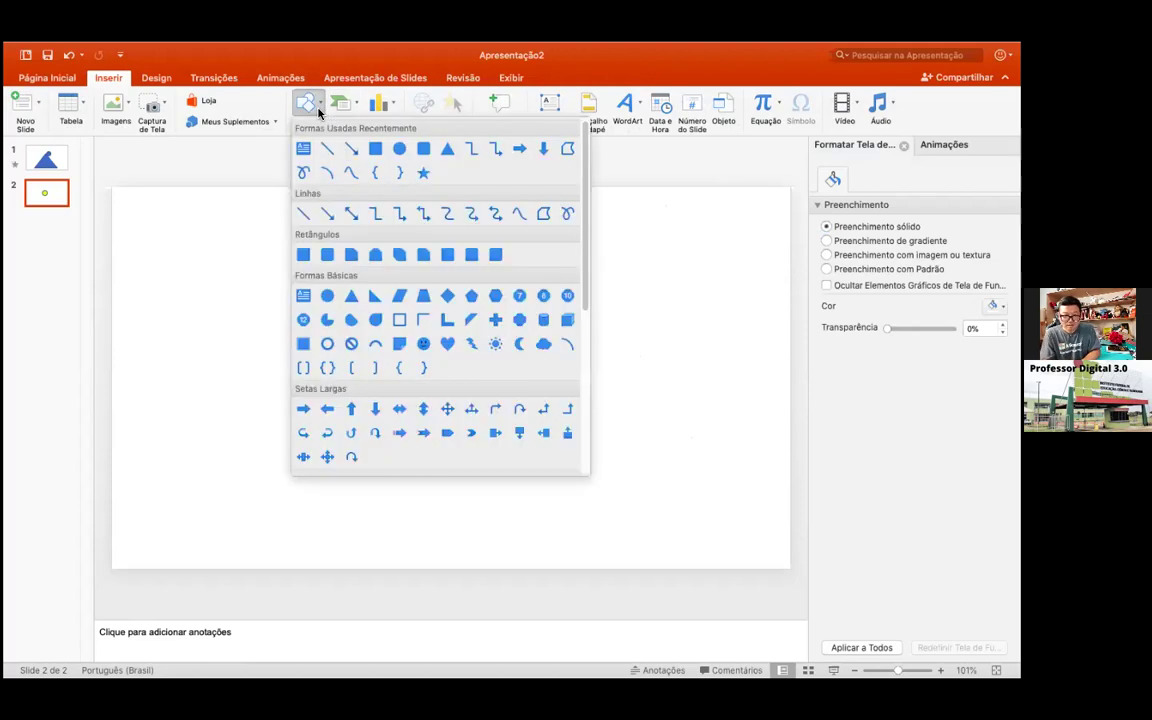
{"action": "left_click", "coordinate": [400, 150]}
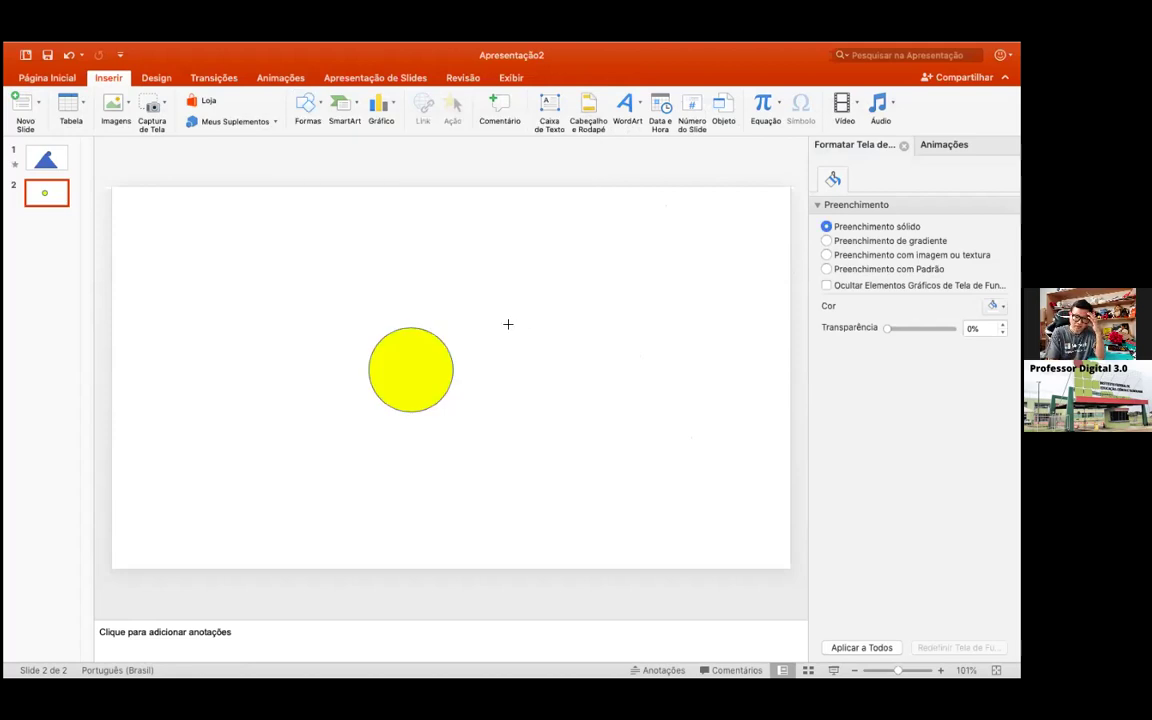
{"action": "left_click_drag", "start_coordinate": [508, 324], "coordinate": [517, 330]}
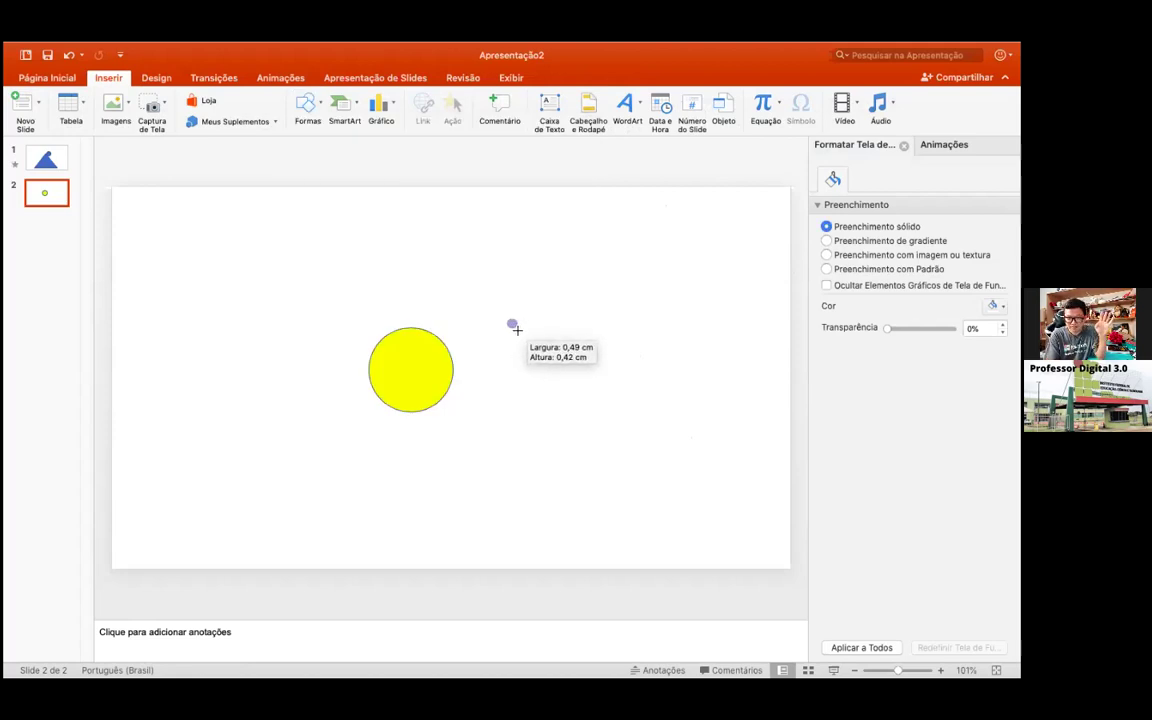
{"action": "left_click_drag", "start_coordinate": [517, 330], "coordinate": [520, 333]}
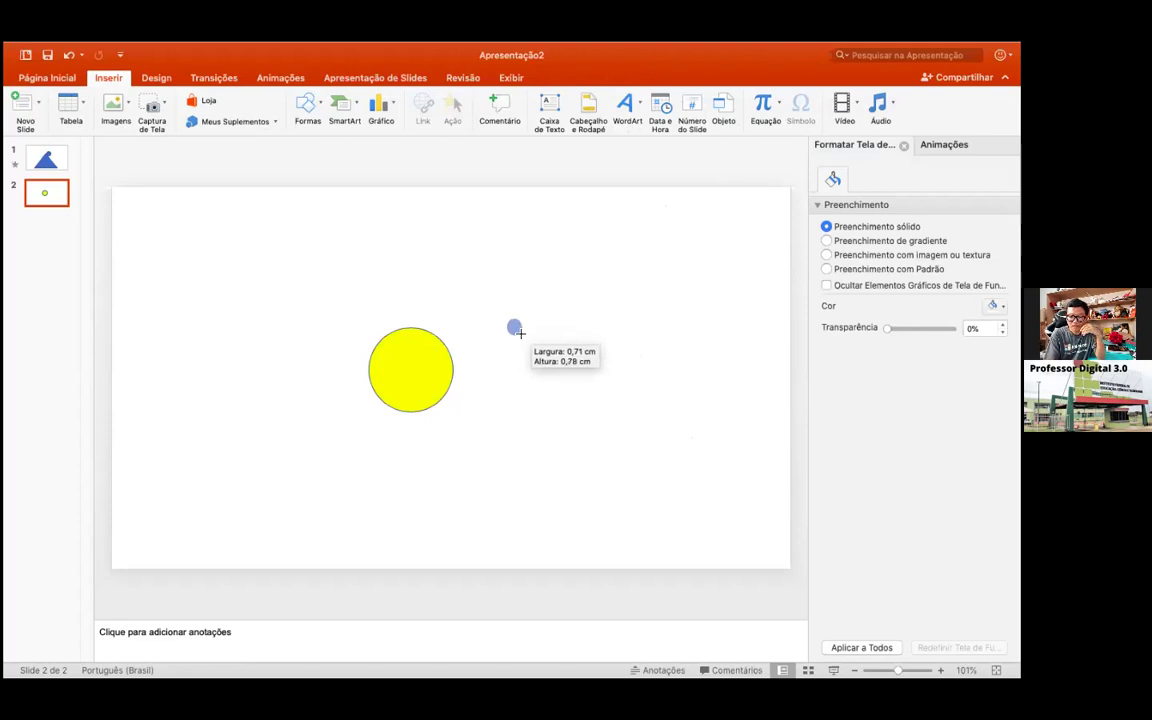
{"action": "left_click_drag", "start_coordinate": [520, 333], "coordinate": [513, 321]}
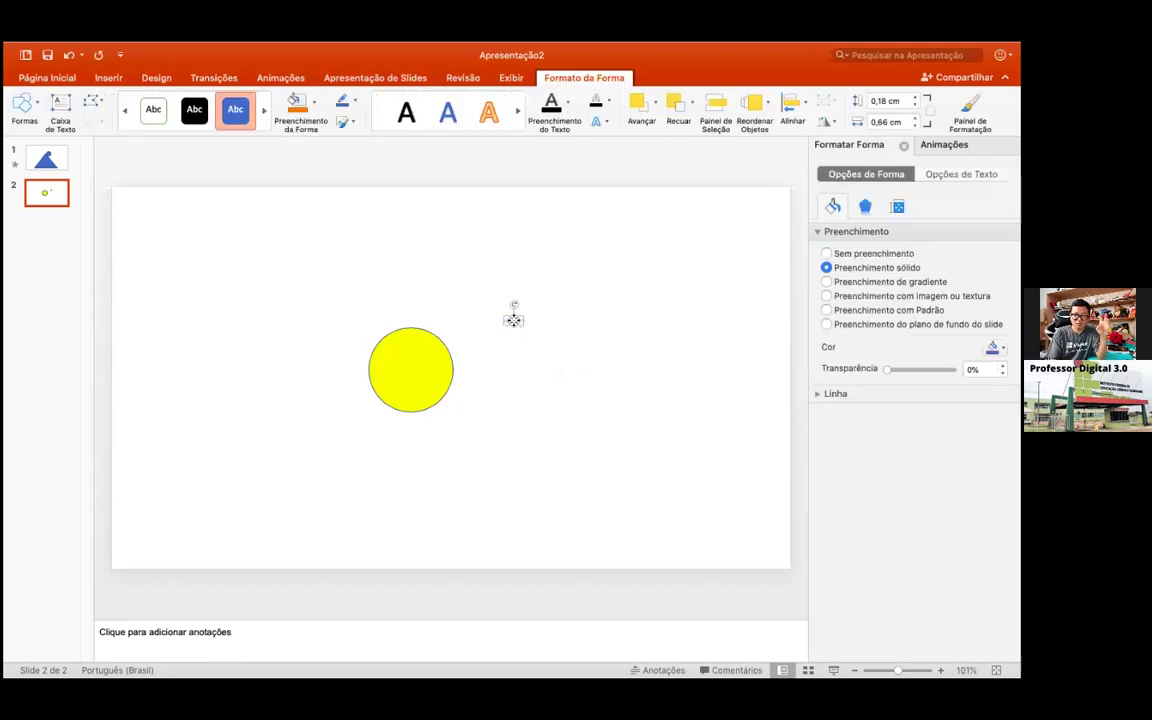
{"action": "left_click", "coordinate": [530, 370]}
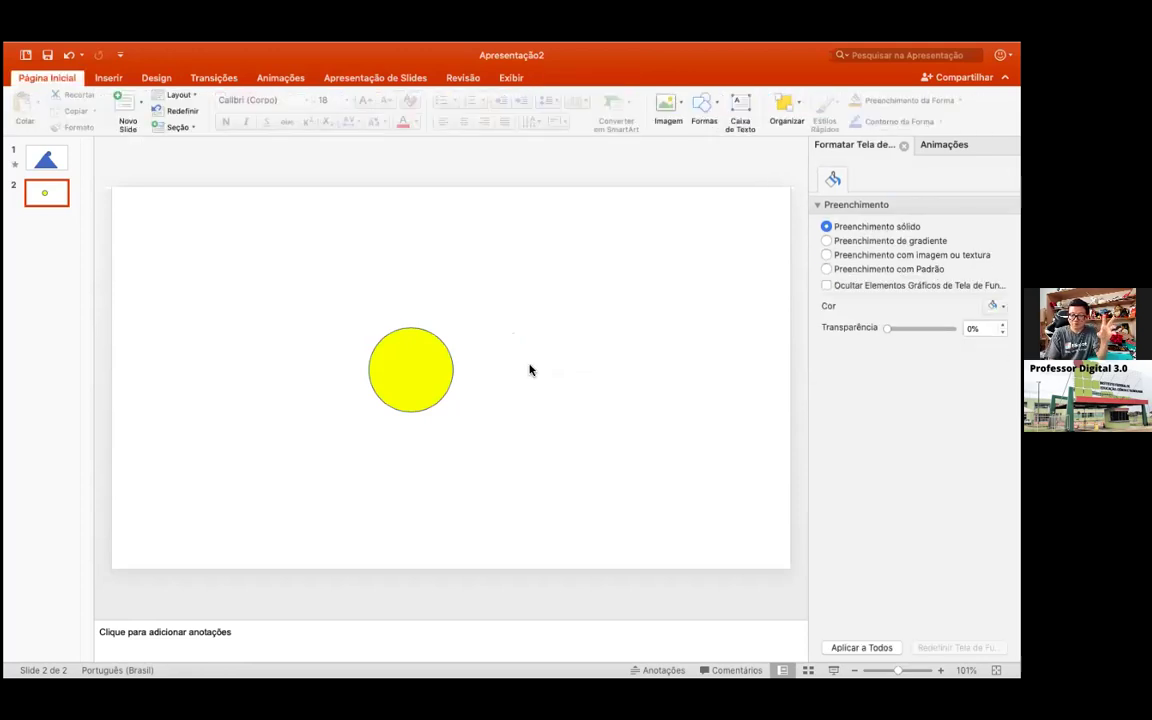
- Draw a tiny oval circle right of the yellow circle
{"action": "left_click", "coordinate": [110, 80]}
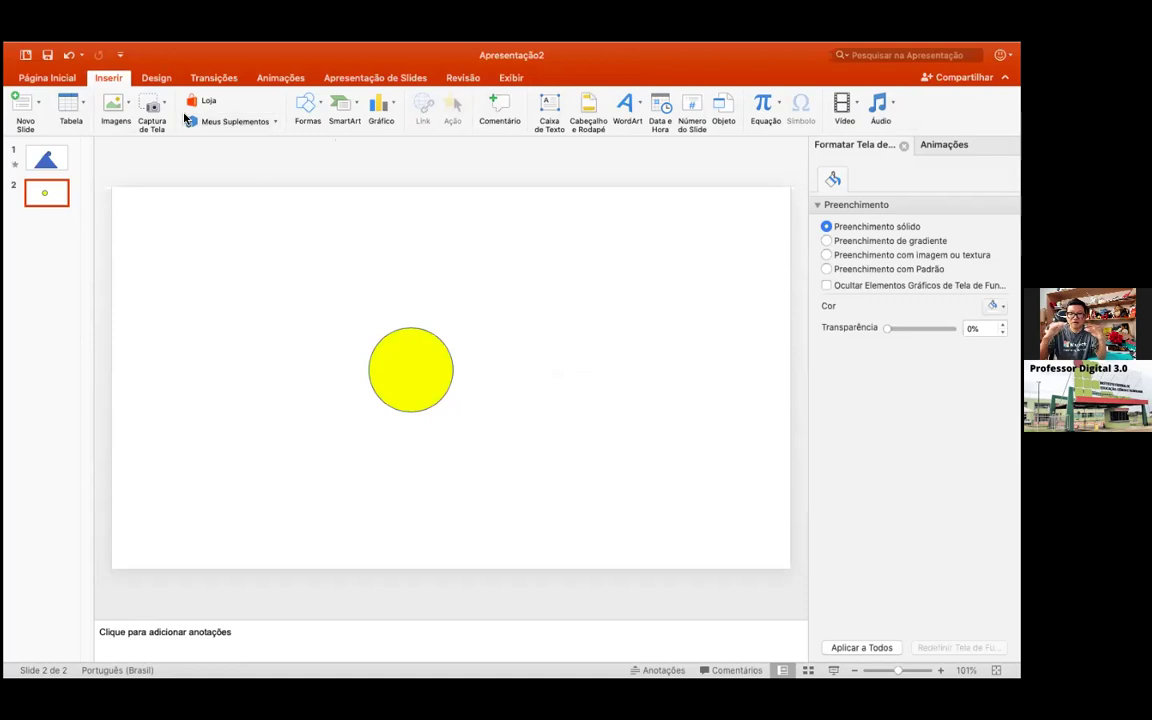
{"action": "left_click", "coordinate": [319, 117]}
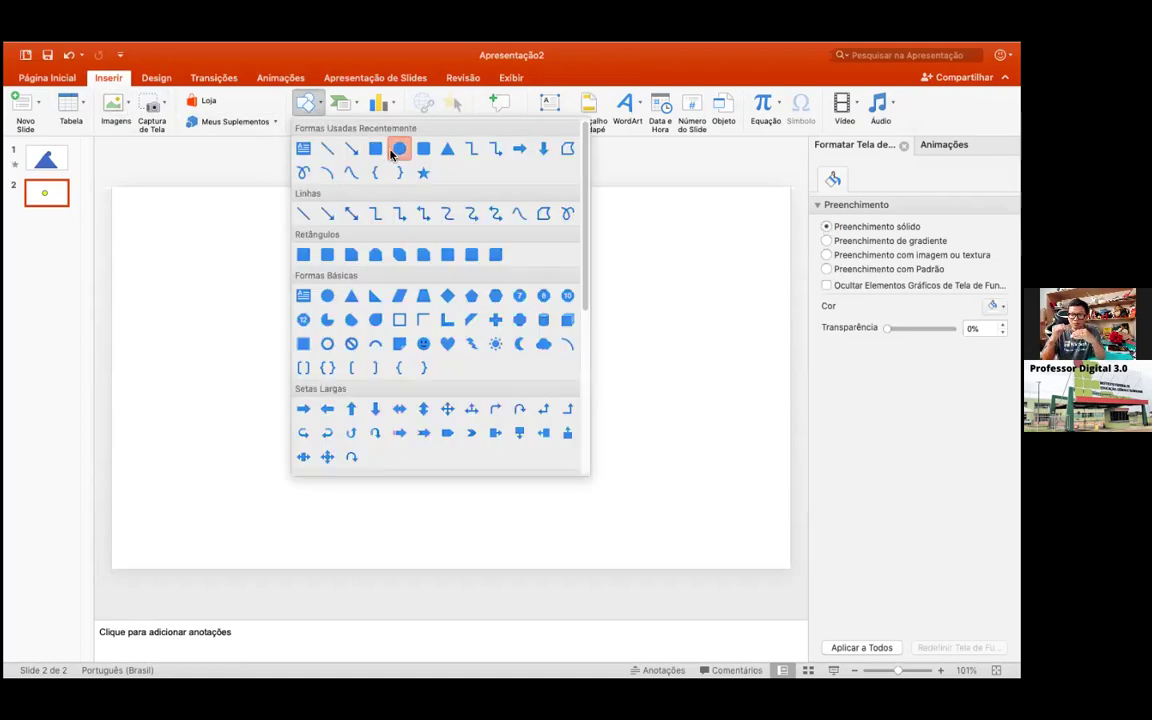
{"action": "left_click", "coordinate": [329, 296]}
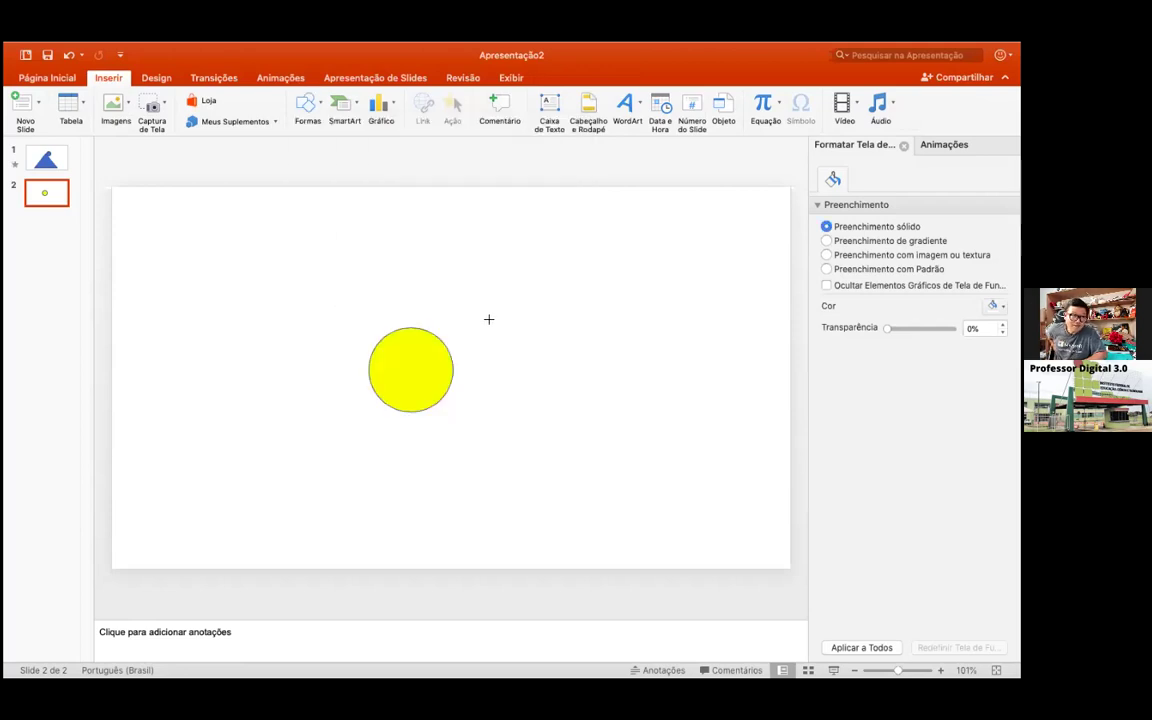
{"action": "left_click_drag", "start_coordinate": [487, 321], "coordinate": [494, 323]}
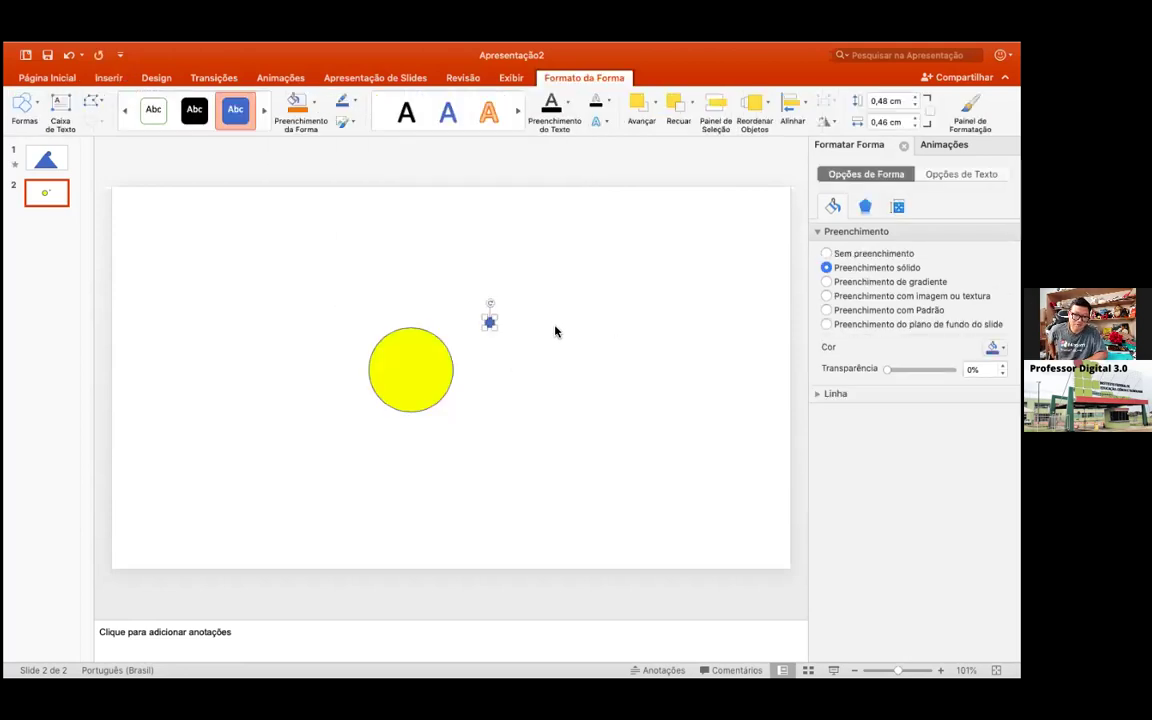
{"action": "left_click", "coordinate": [568, 350]}
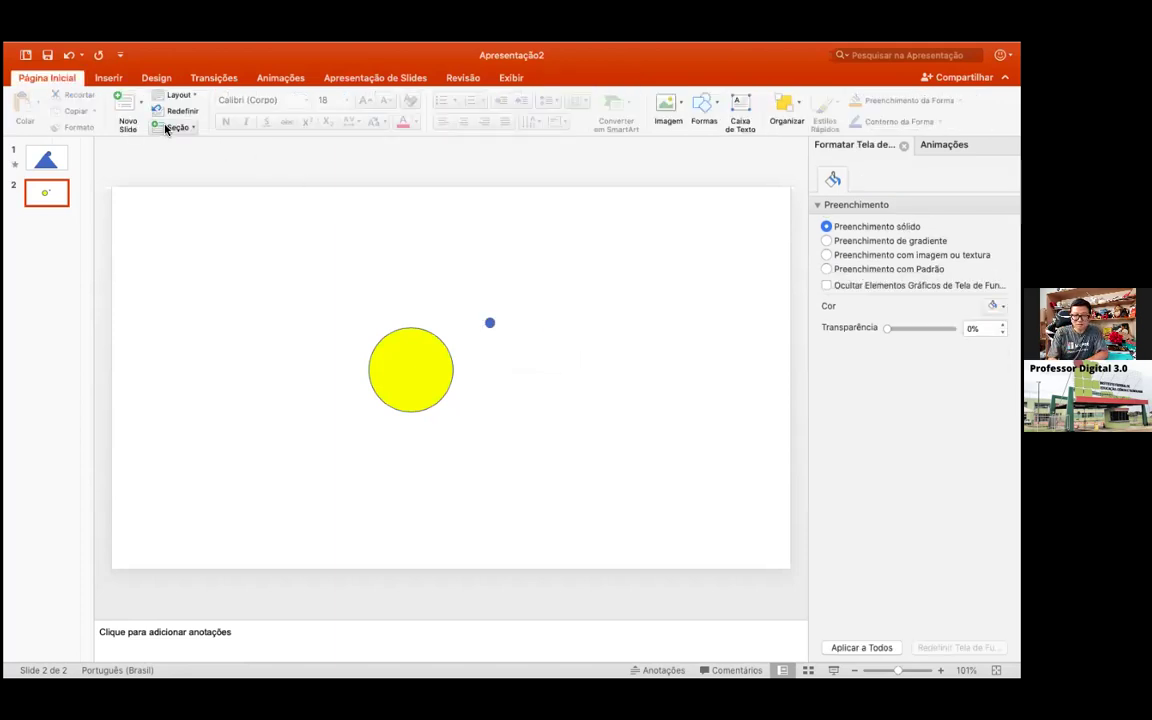
- Draw a slightly larger circle, about 1,1 cm wide, farther right
{"action": "left_click", "coordinate": [110, 78]}
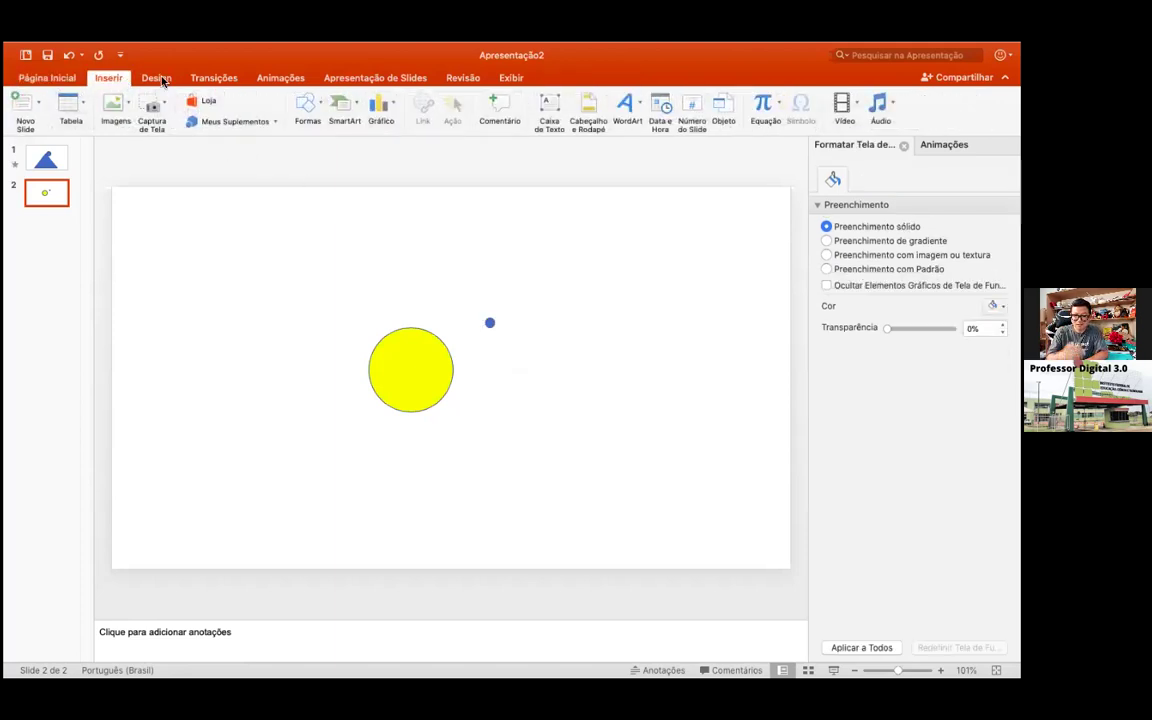
{"action": "left_click", "coordinate": [318, 118]}
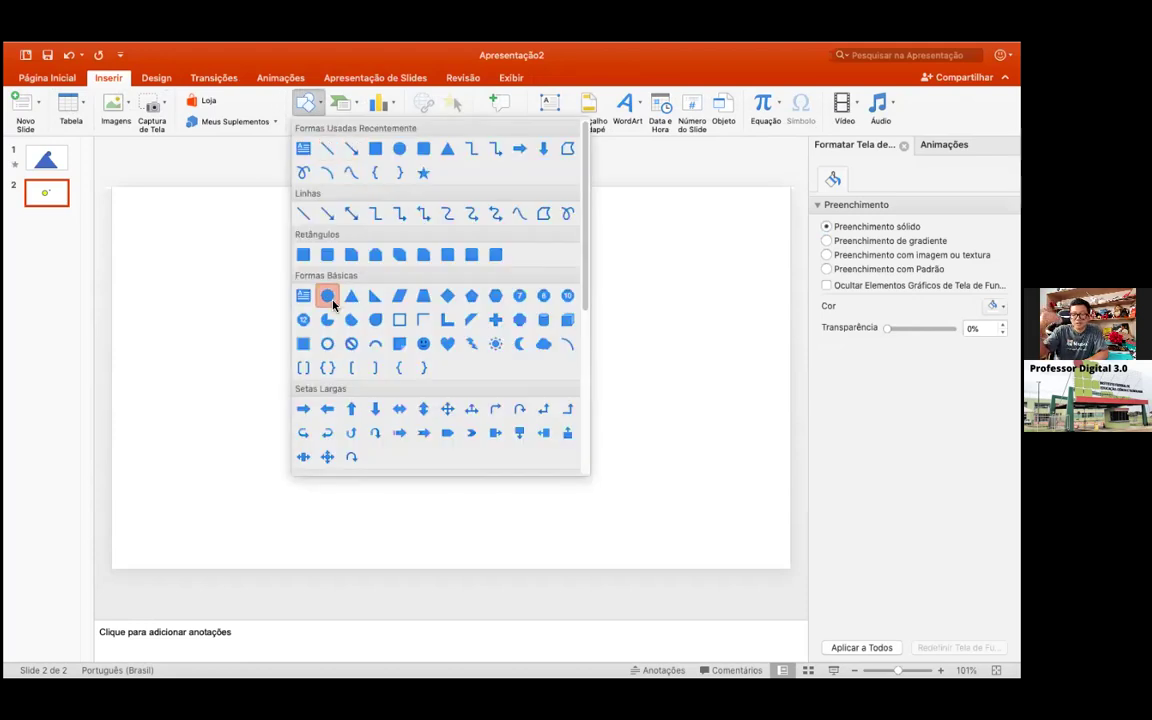
{"action": "left_click", "coordinate": [399, 148]}
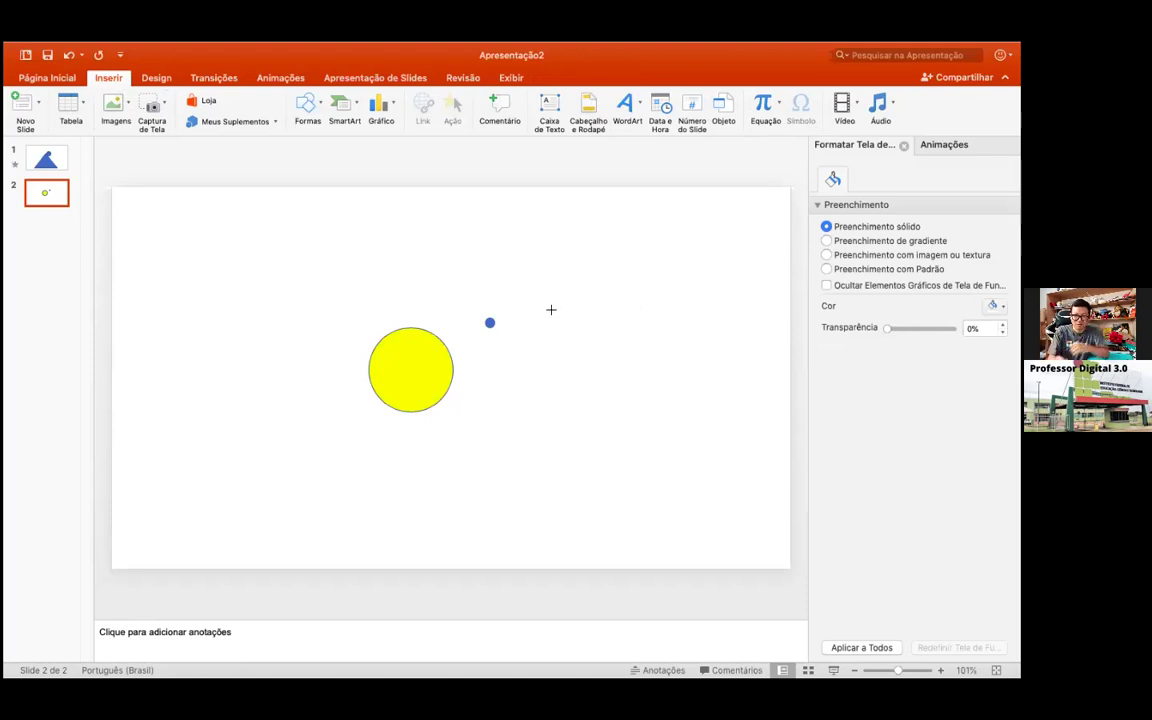
{"action": "left_click_drag", "start_coordinate": [550, 310], "coordinate": [573, 342]}
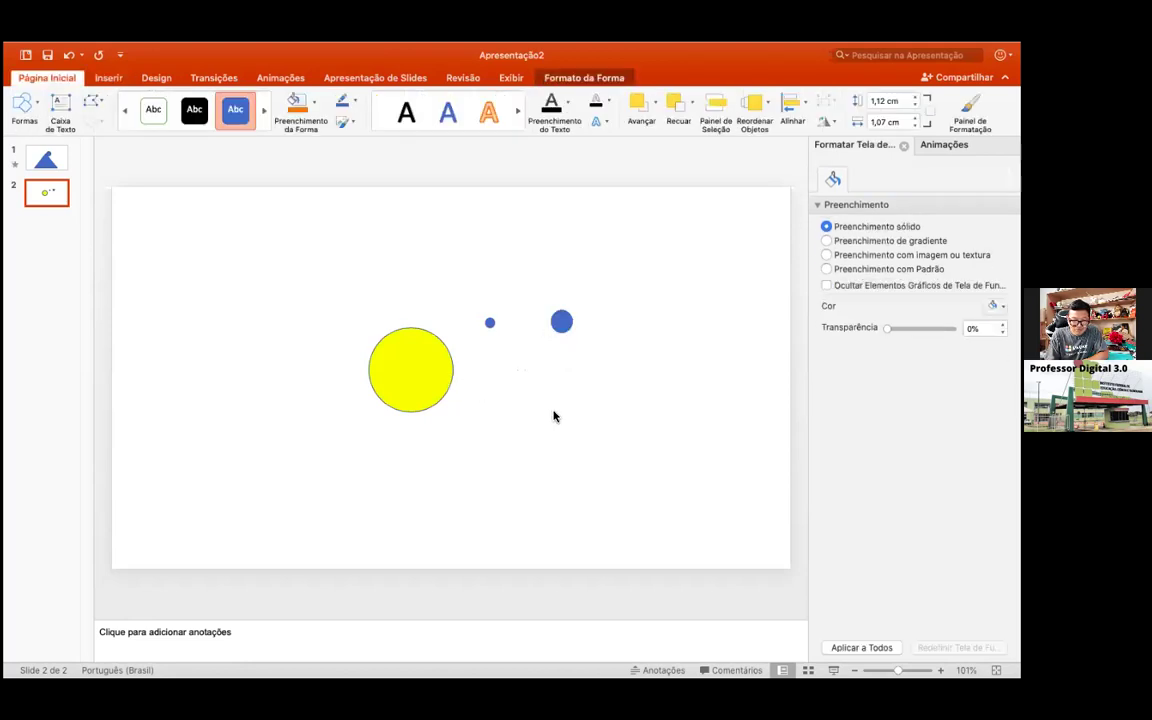
{"action": "left_click", "coordinate": [398, 372]}
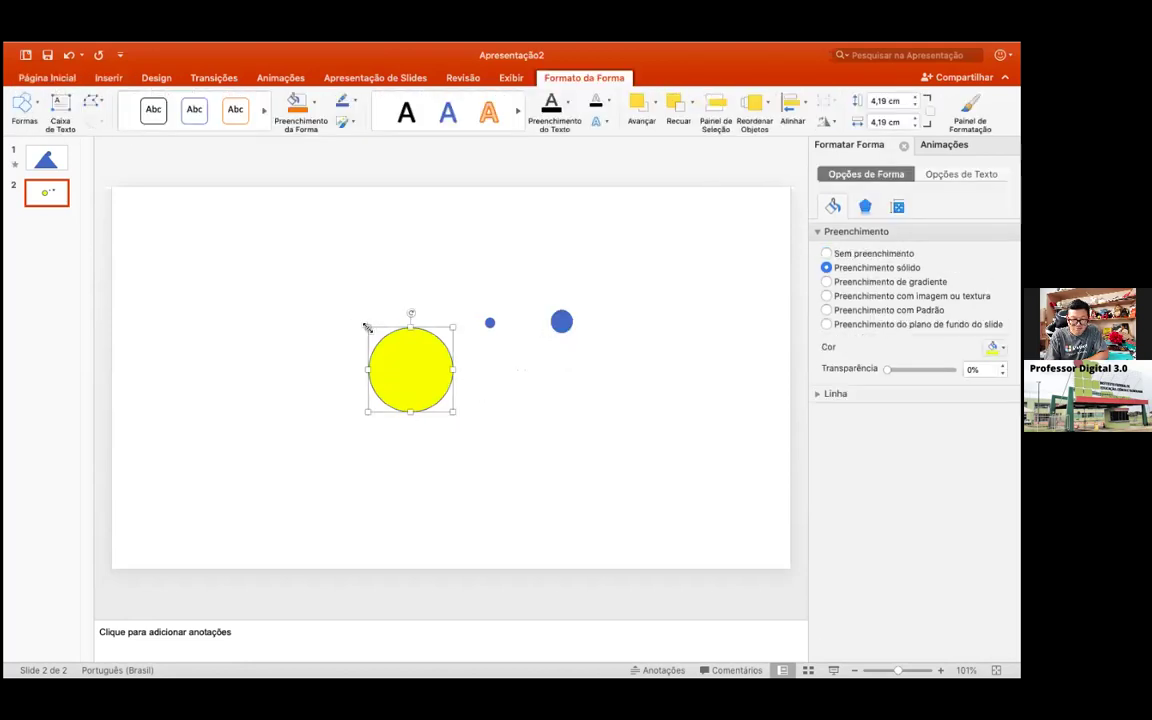
- Enlarge the yellow circle to about 5.3 × 5.1 cm by pulling its top-left corner outward
{"action": "left_click_drag", "start_coordinate": [367, 328], "coordinate": [363, 327]}
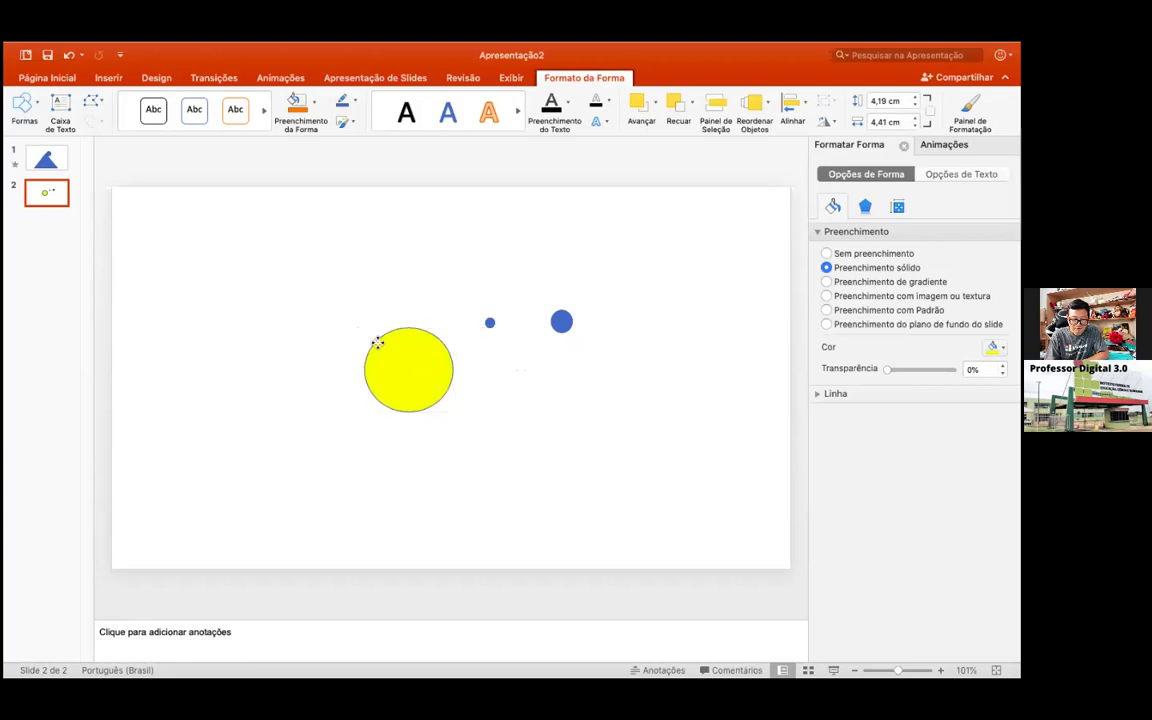
{"action": "left_click", "coordinate": [378, 342]}
{"action": "mouse_move", "coordinate": [365, 330]}
{"action": "left_mouse_down"}
{"action": "mouse_move", "coordinate": [346, 310]}
{"action": "mouse_move", "coordinate": [356, 322]}
{"action": "left_mouse_up"}
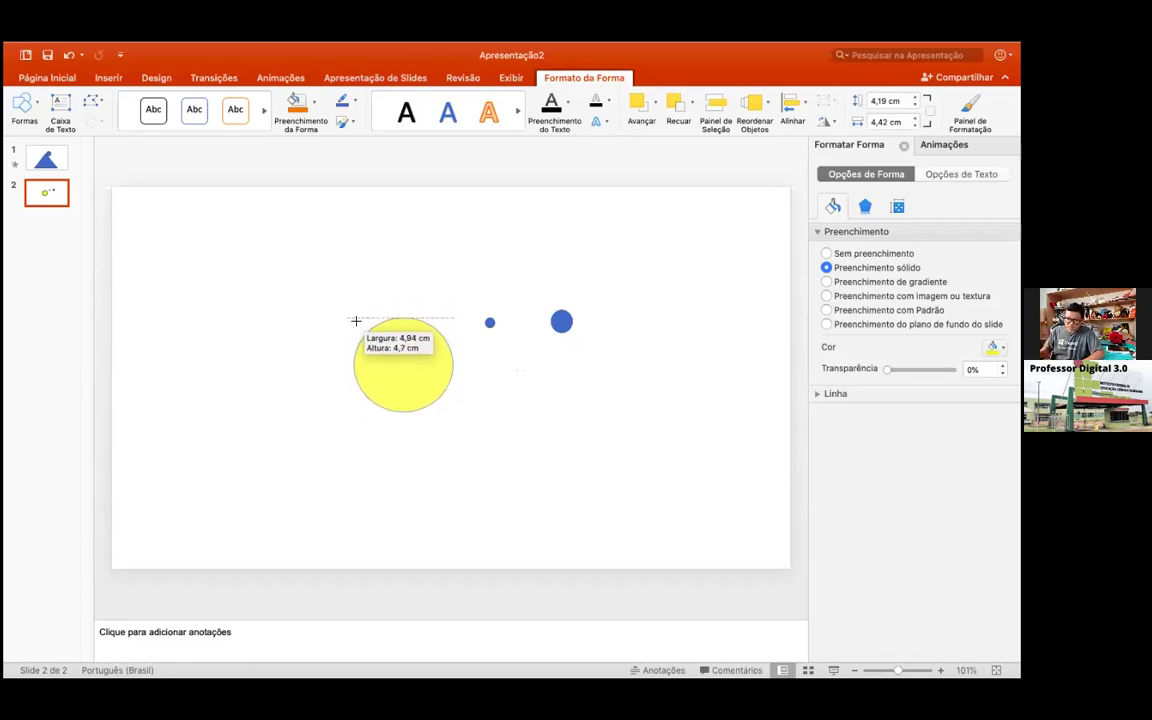
{"action": "left_click_drag", "start_coordinate": [356, 322], "coordinate": [345, 310]}
{"action": "left_click", "coordinate": [575, 416]}
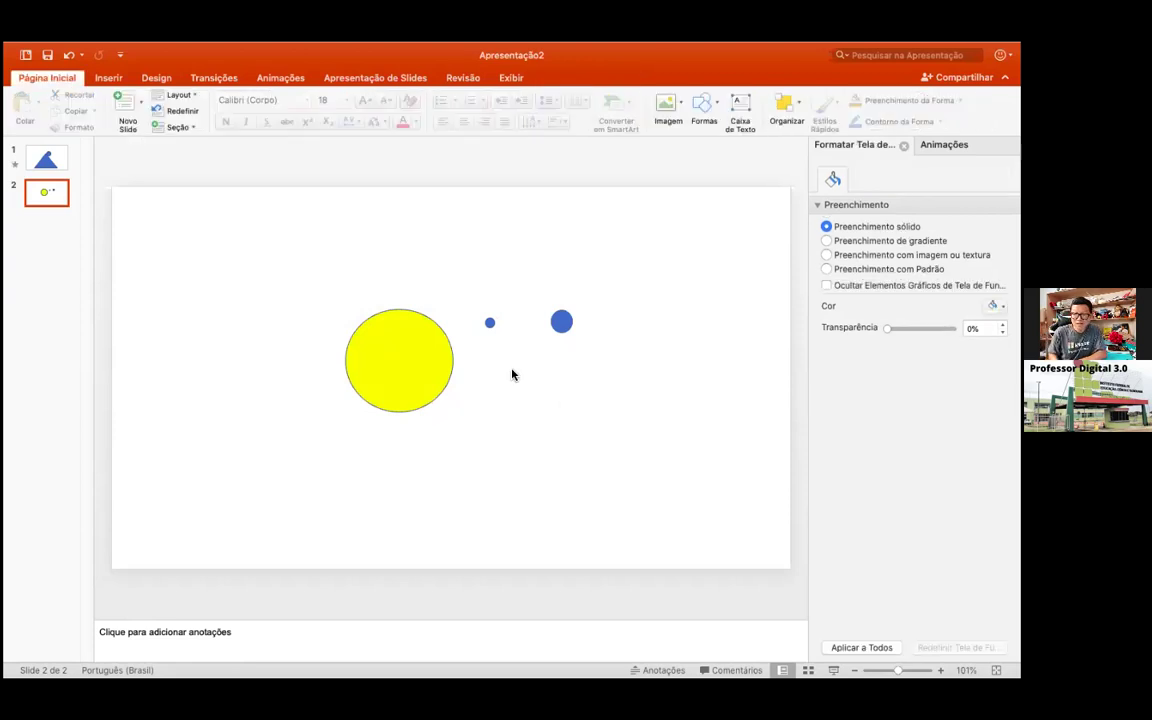
{"action": "left_click", "coordinate": [489, 322]}
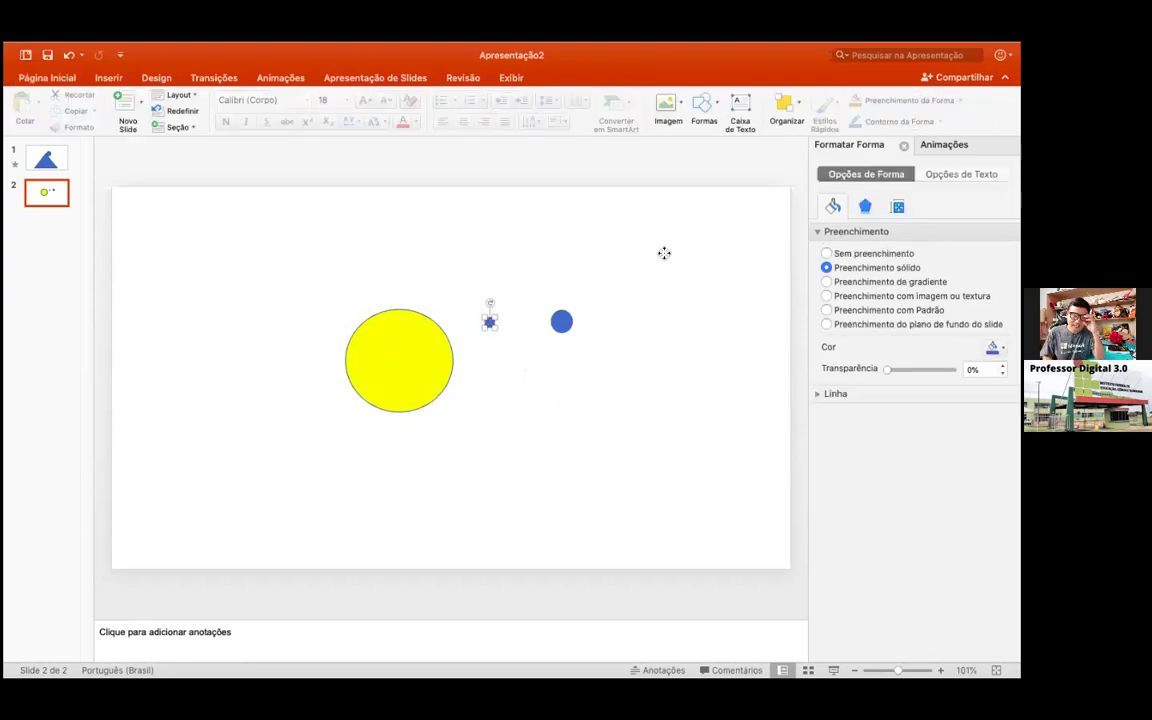
{"action": "double_click", "coordinate": [281, 78]}
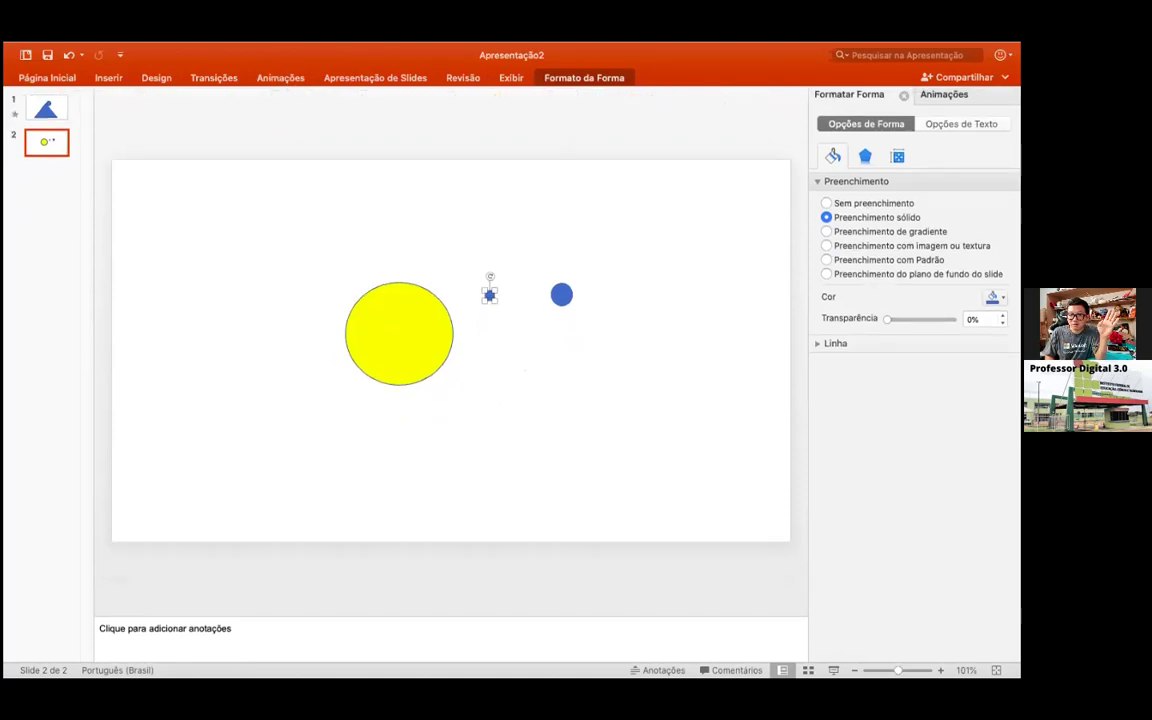
- Give the tiny blue circle an oval motion path sized to orbit the yellow circle
{"action": "left_click", "coordinate": [279, 78]}
{"action": "left_click", "coordinate": [670, 110]}
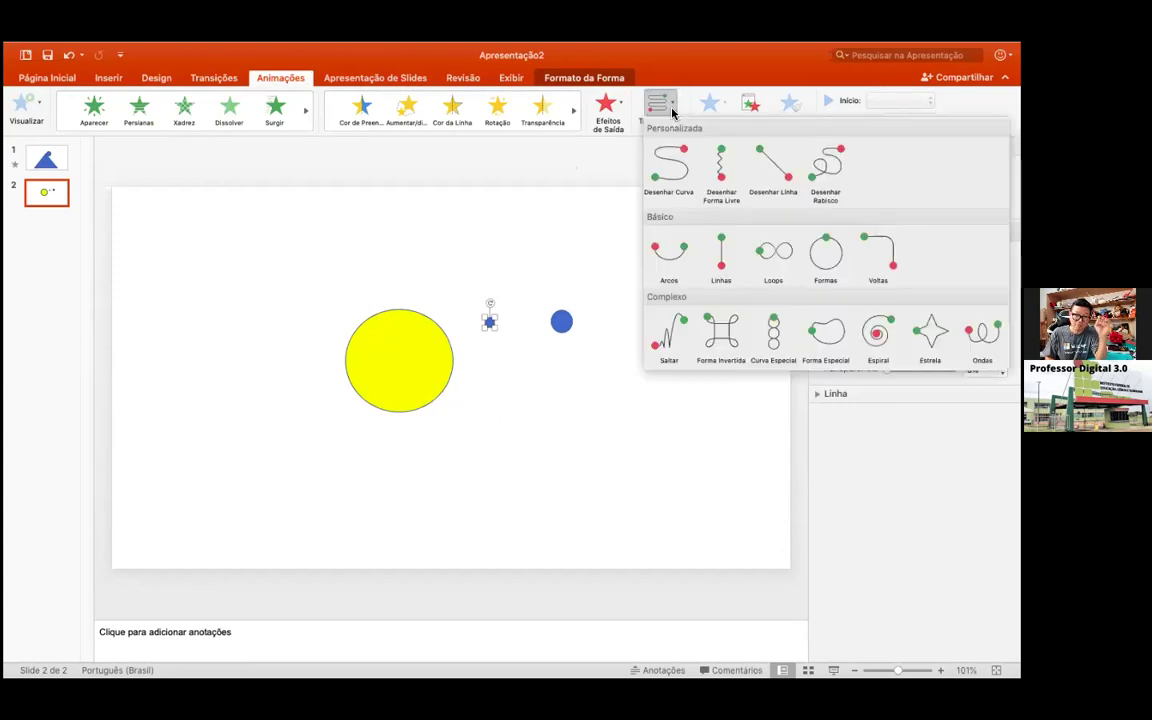
{"action": "left_click", "coordinate": [826, 253]}
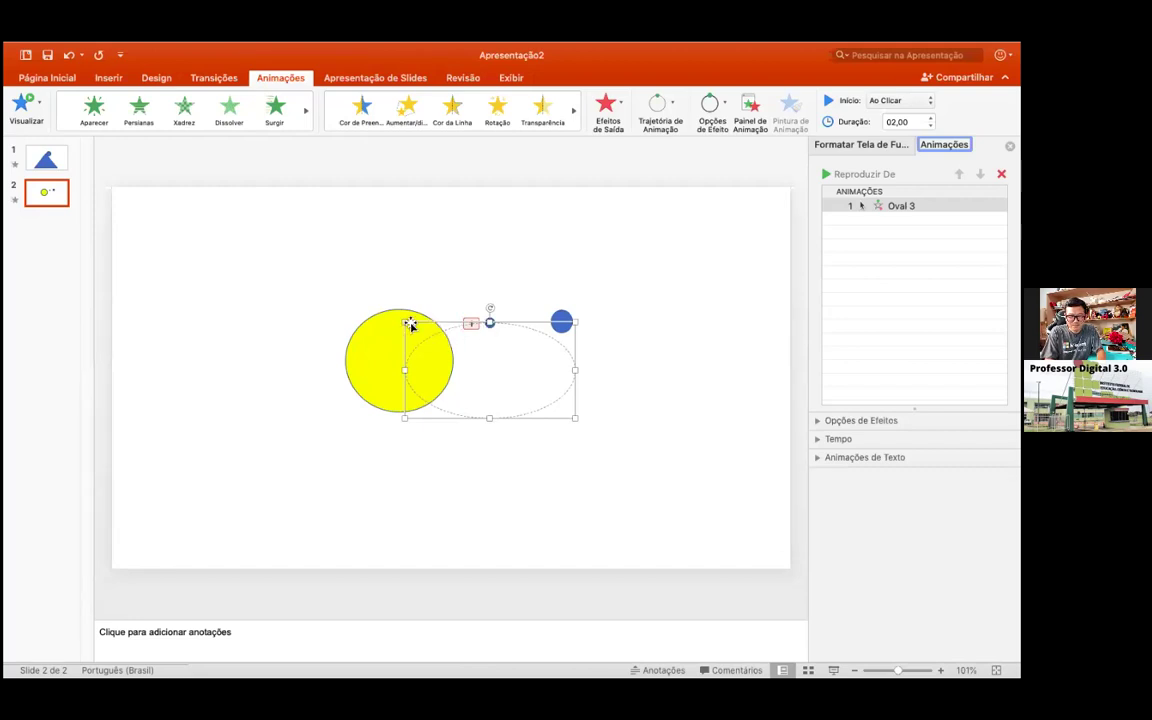
{"action": "left_click_drag", "start_coordinate": [405, 321], "coordinate": [282, 287]}
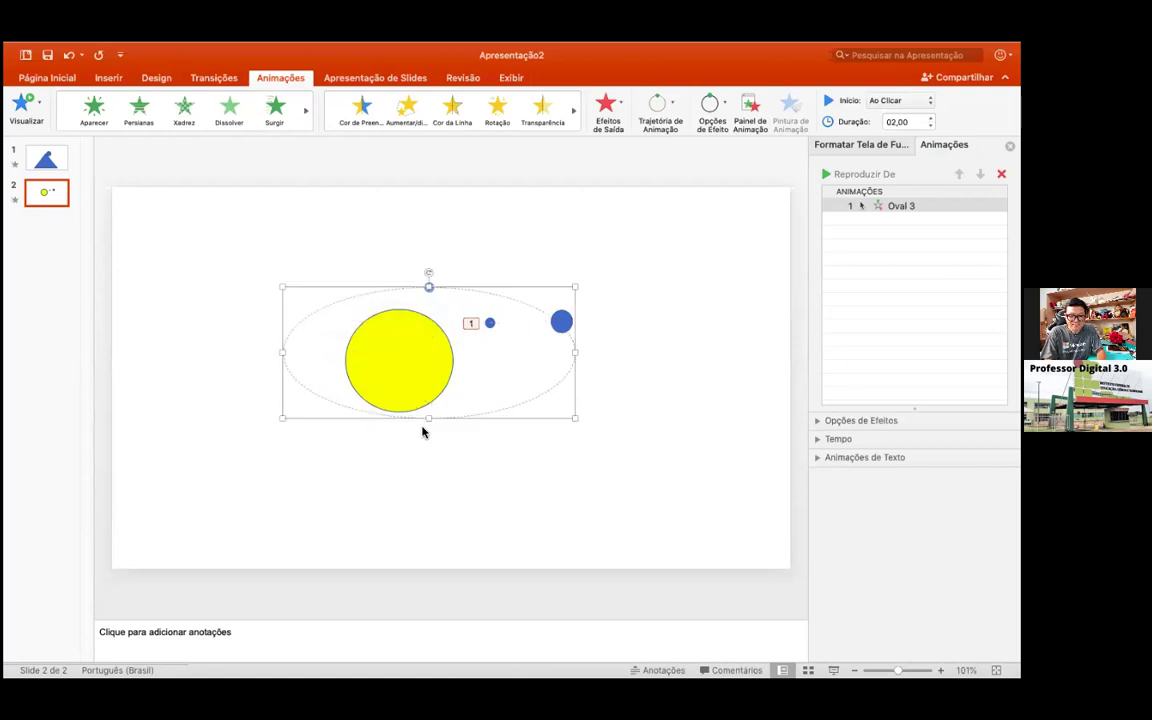
{"action": "left_click_drag", "start_coordinate": [429, 420], "coordinate": [426, 441]}
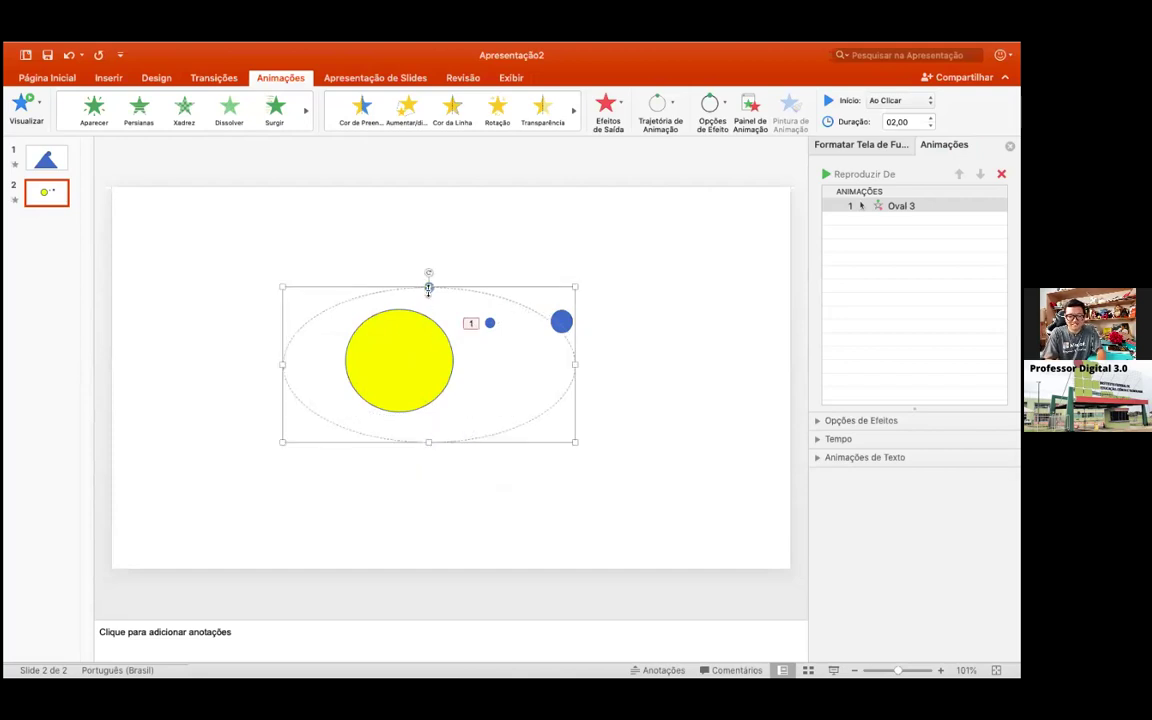
{"action": "left_click_drag", "start_coordinate": [428, 286], "coordinate": [428, 270]}
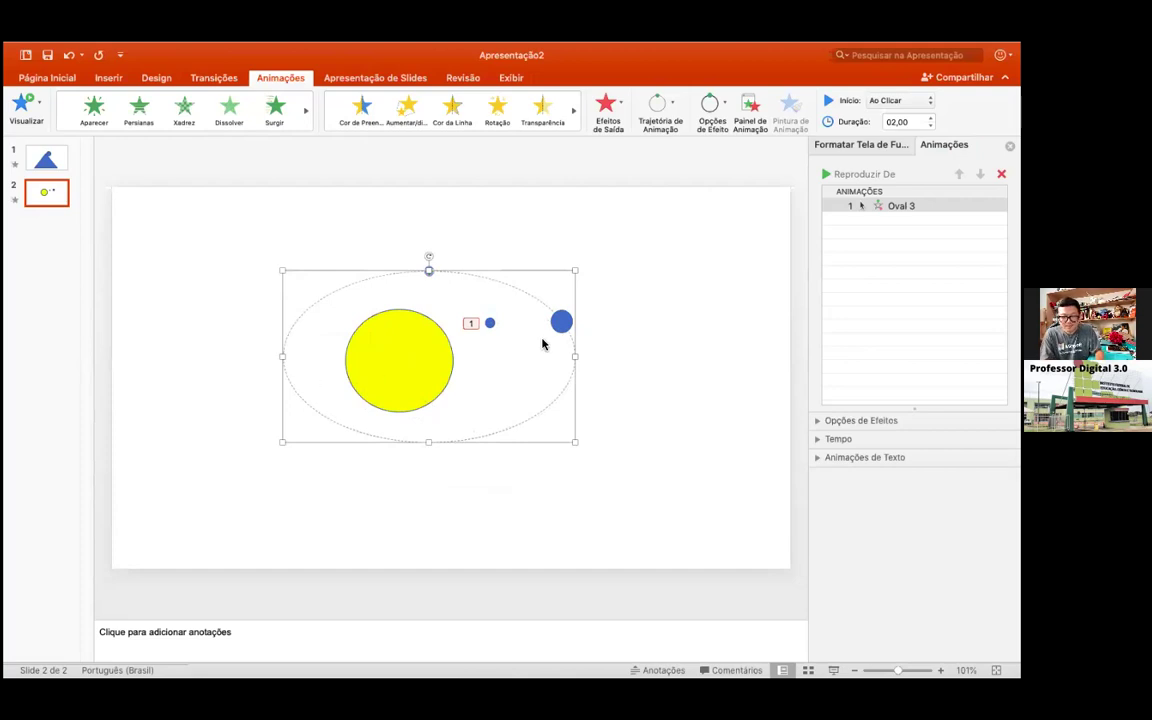
- Move the larger blue circle farther to the right
{"action": "left_click", "coordinate": [617, 332]}
{"action": "left_click", "coordinate": [570, 324]}
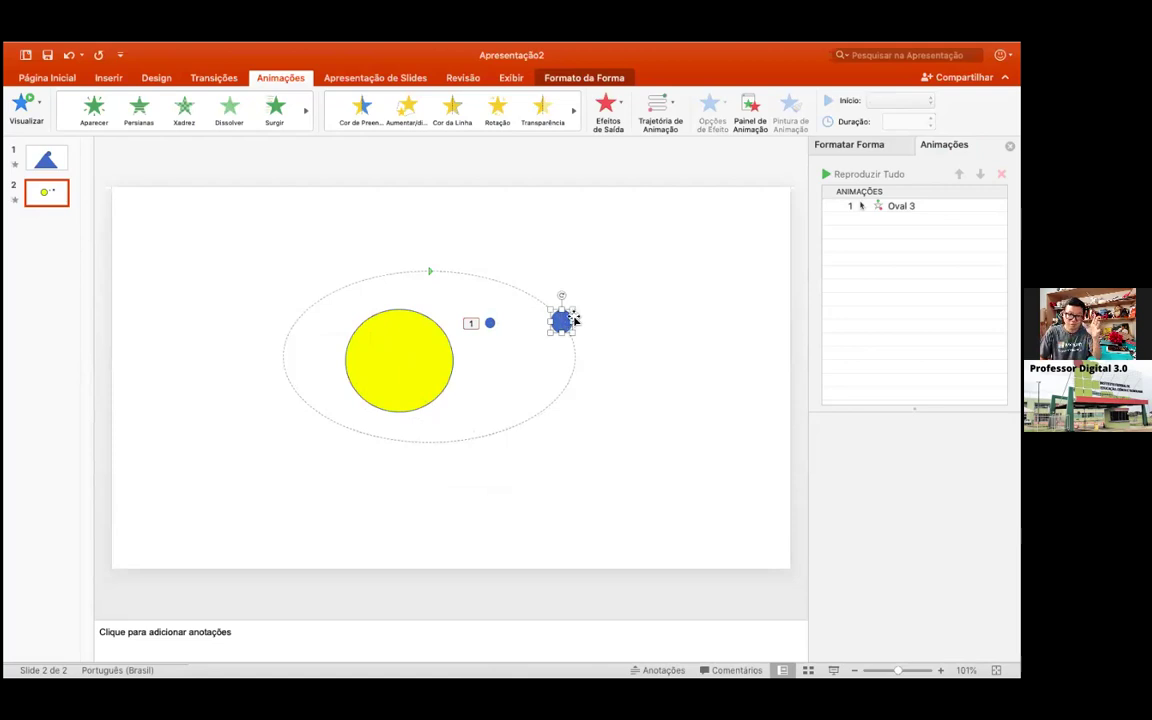
{"action": "left_click_drag", "start_coordinate": [580, 316], "coordinate": [643, 311]}
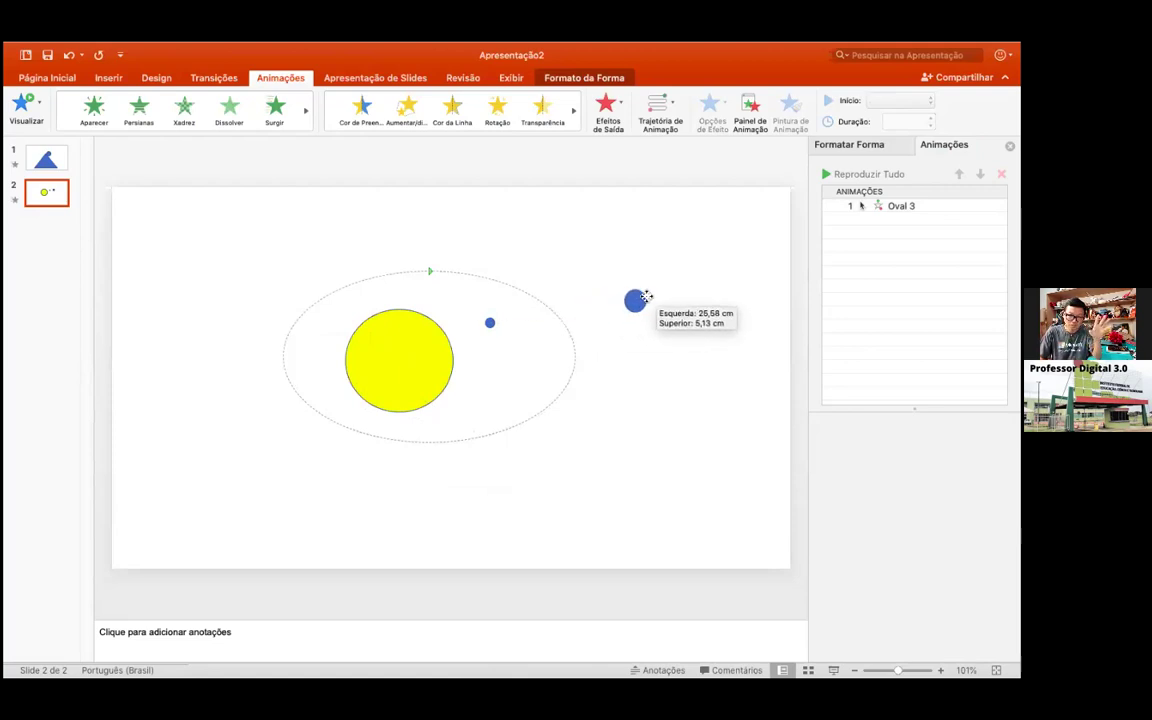
- Give the larger blue circle an oval motion path stretched to about 30.34 × 15.8 cm
{"action": "left_click", "coordinate": [675, 111]}
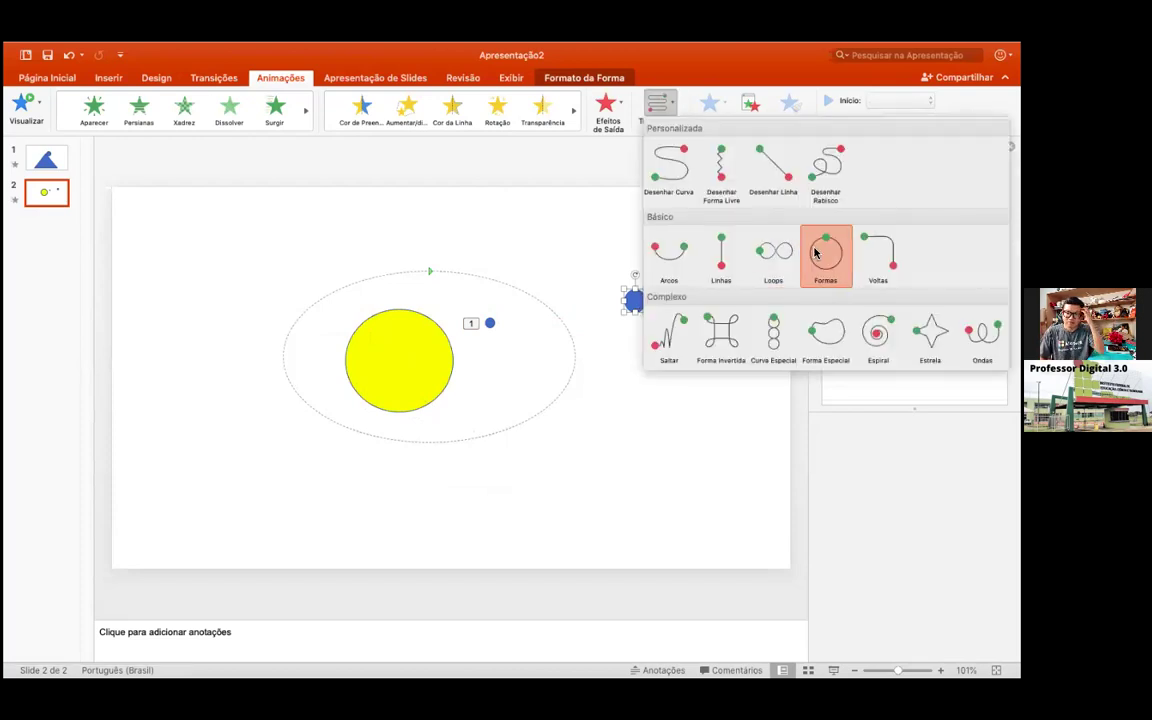
{"action": "left_click", "coordinate": [828, 250]}
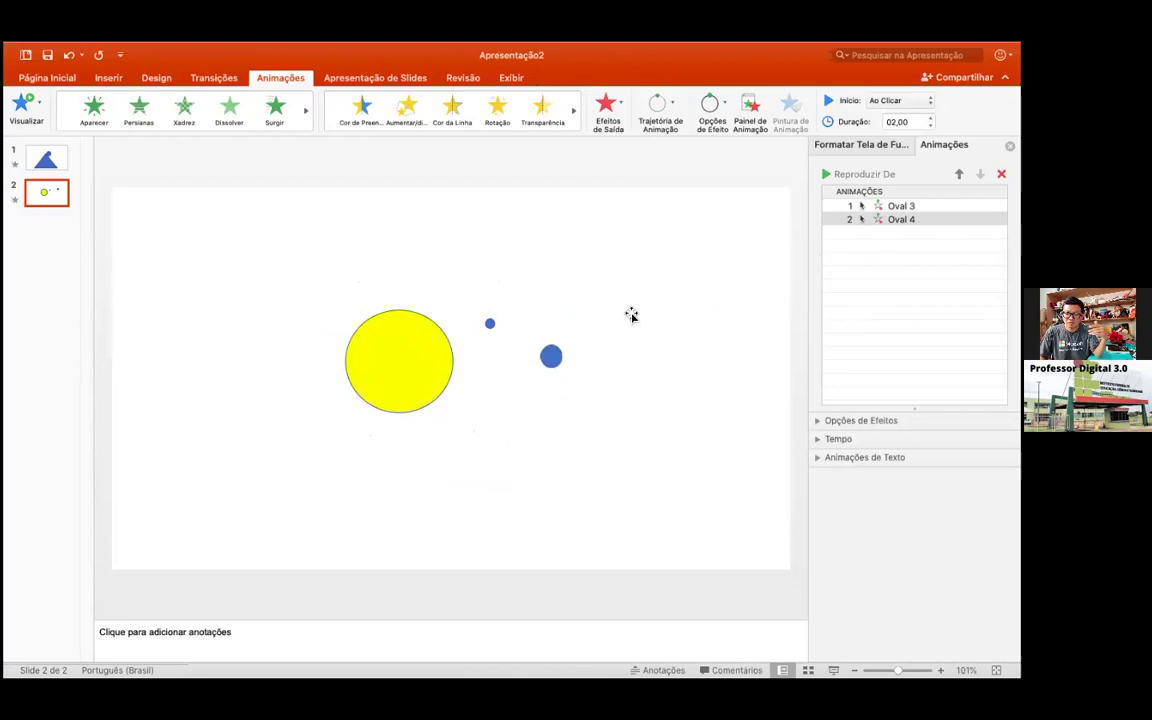
{"action": "left_click_drag", "start_coordinate": [549, 299], "coordinate": [128, 244]}
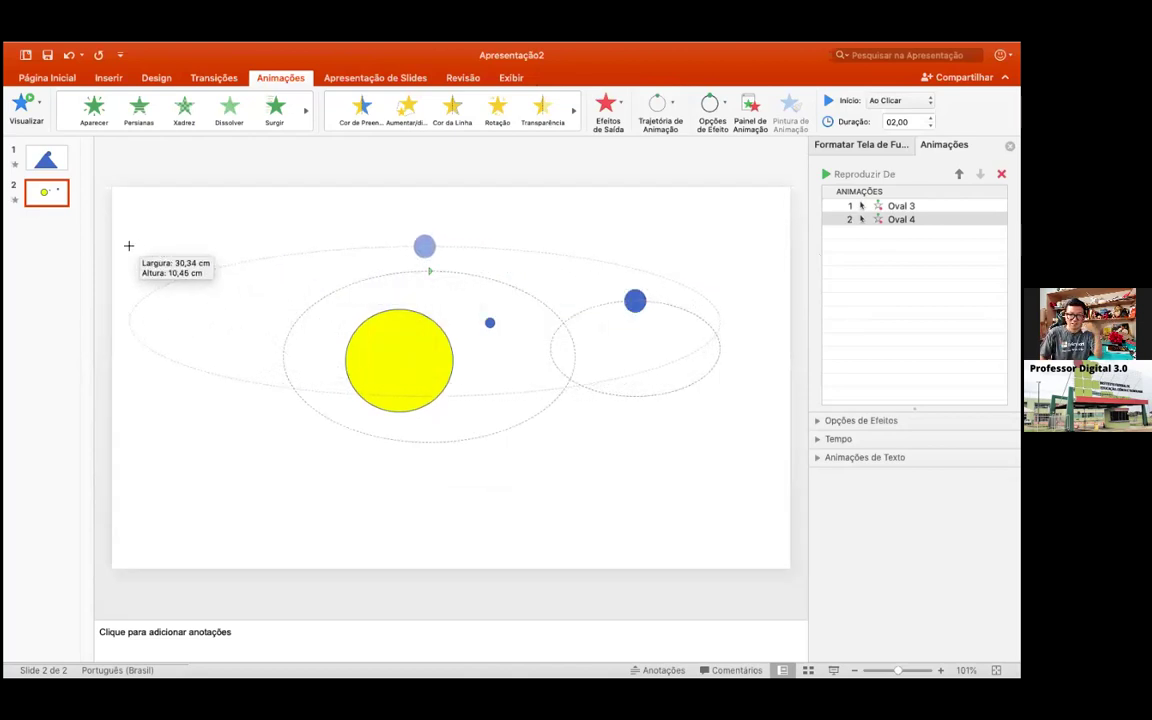
{"action": "left_click", "coordinate": [456, 394]}
{"action": "left_click_drag", "start_coordinate": [426, 413], "coordinate": [430, 481]}
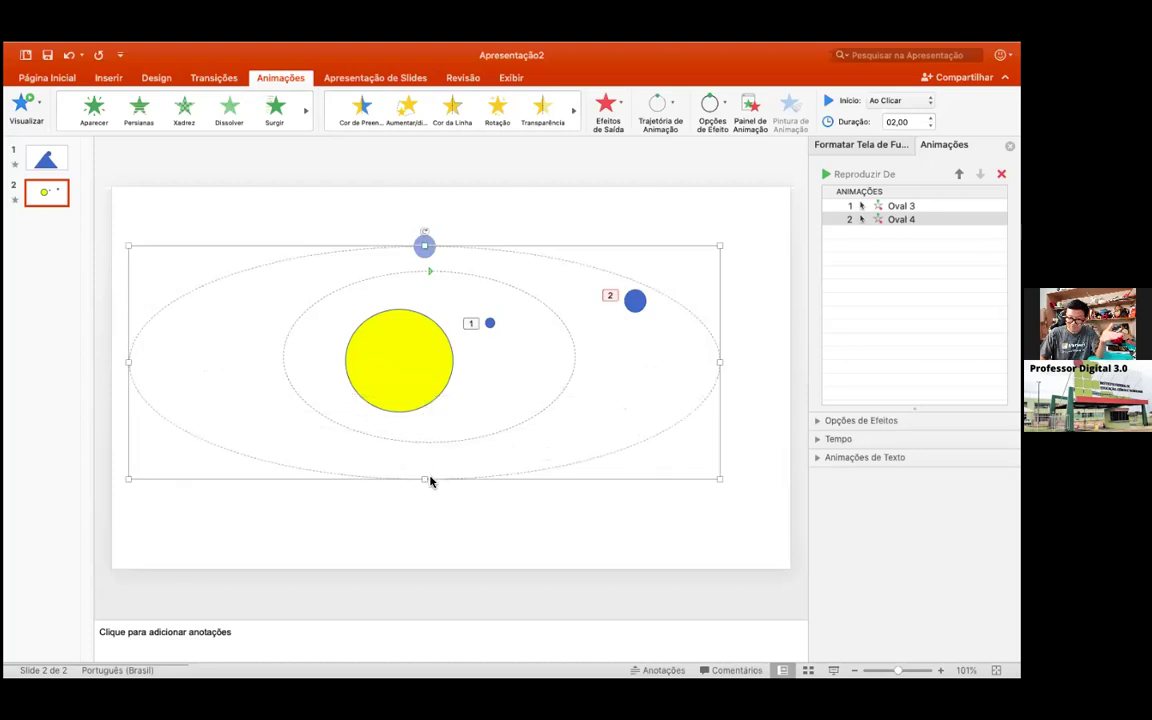
{"action": "left_click_drag", "start_coordinate": [424, 479], "coordinate": [424, 505]}
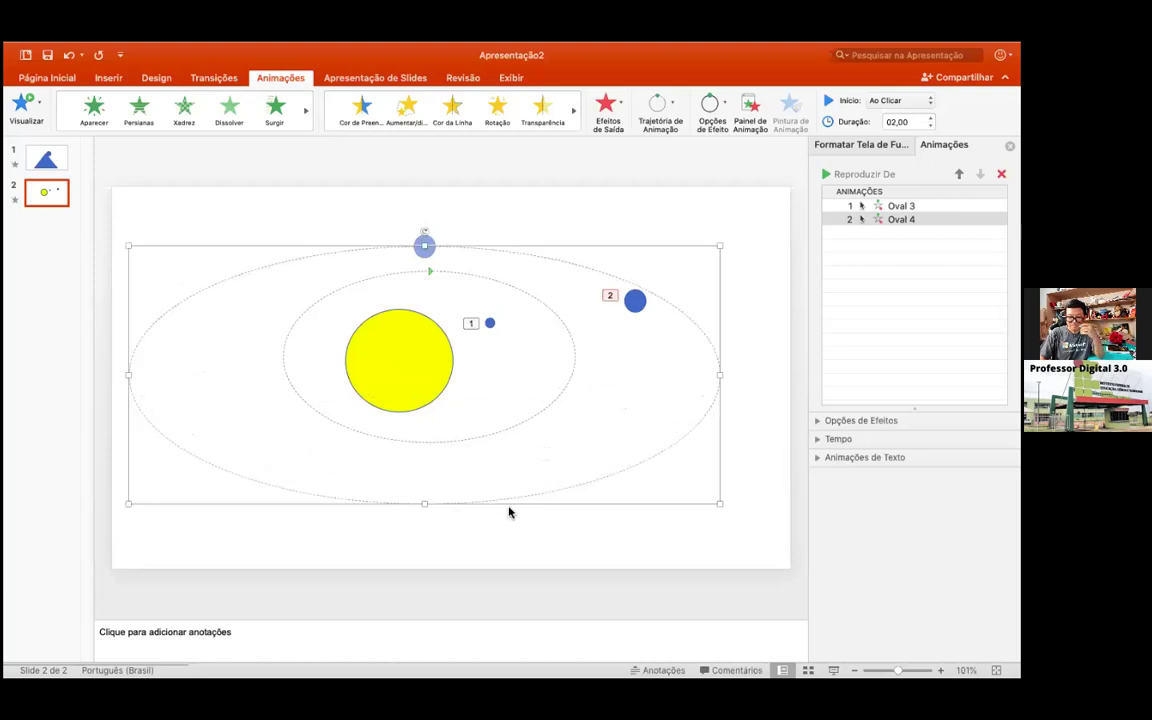
{"action": "left_click", "coordinate": [585, 522]}
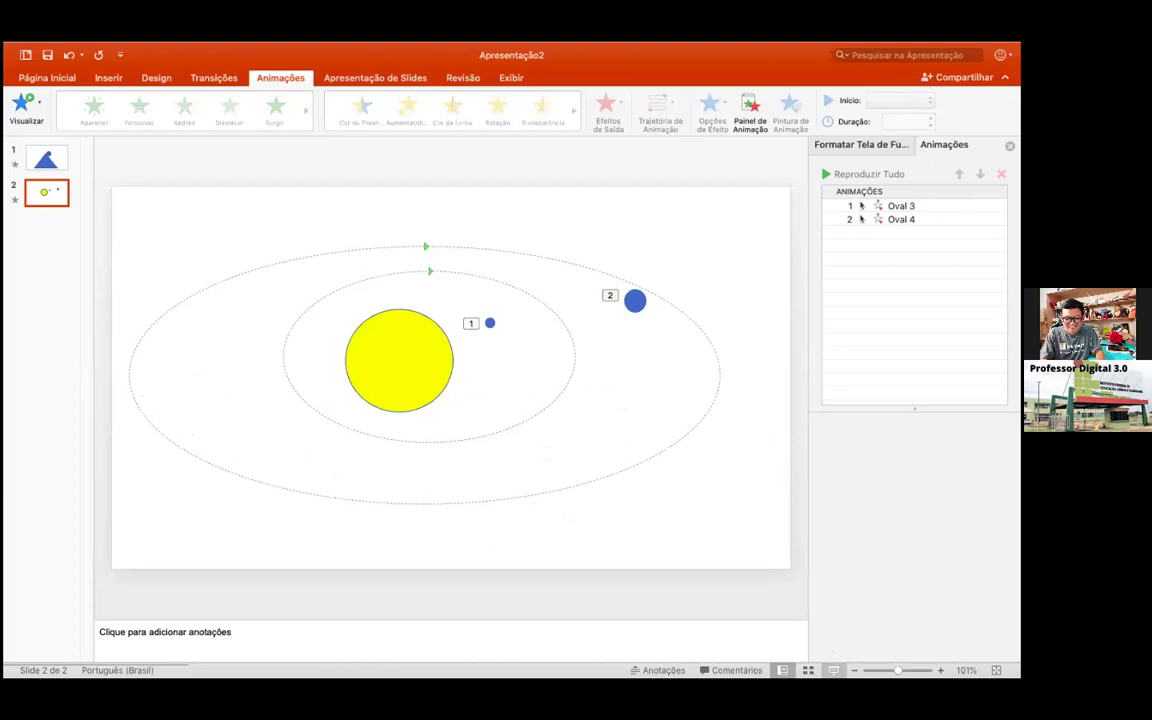
- Preview the slide show to watch both blue circles orbit the sun, then exit it
{"action": "left_click", "coordinate": [833, 670]}
{"action": "left_click", "coordinate": [733, 491]}
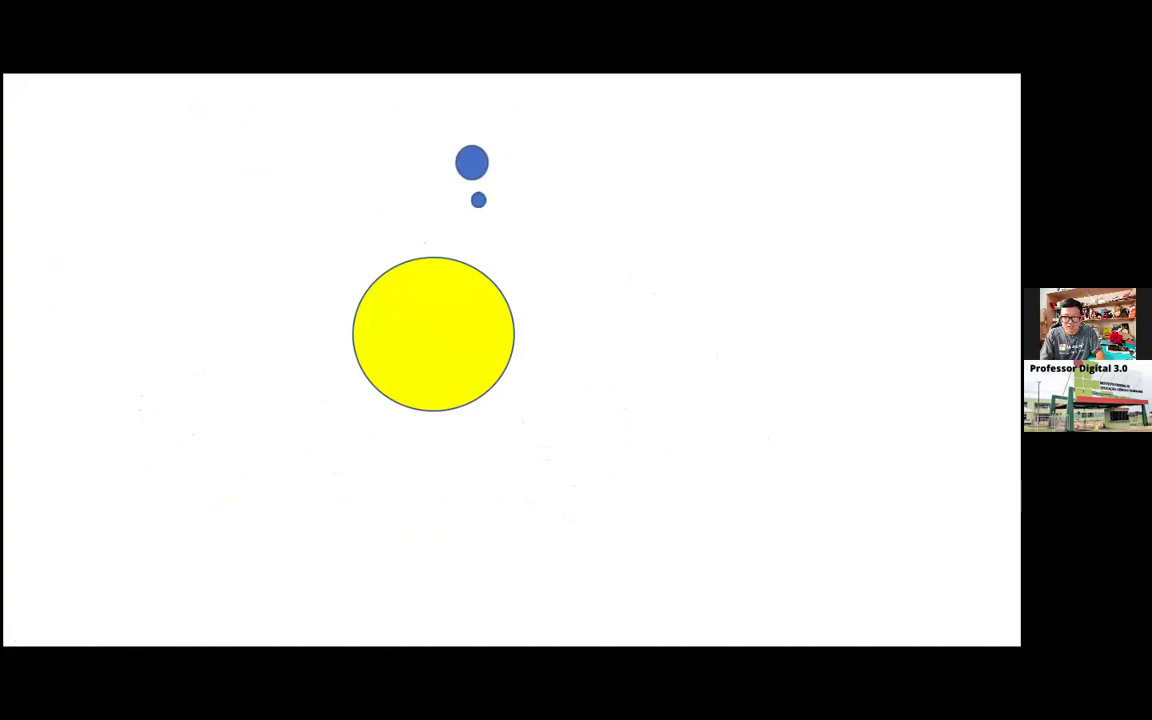
{"action": "key", "text": "Right"}
{"action": "left_click", "coordinate": [734, 493]}
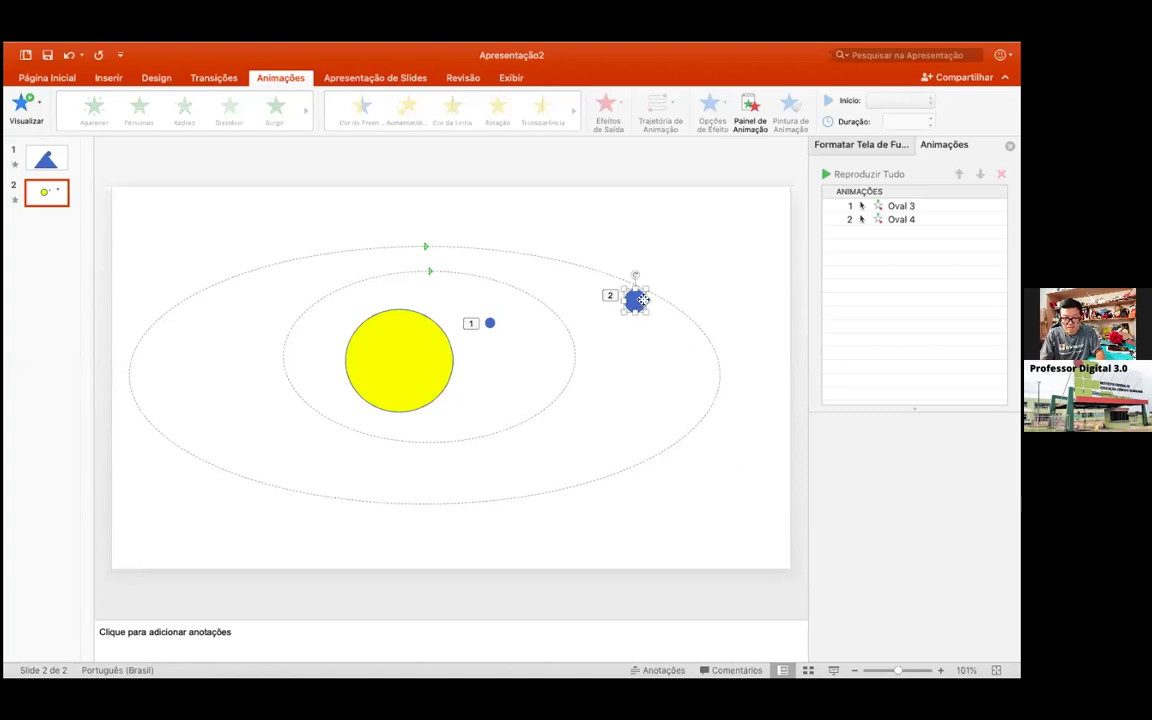
- Nudge the large planet along its orbit and duplicate the small planet, creating Oval 5
{"action": "left_click_drag", "start_coordinate": [637, 302], "coordinate": [651, 293]}
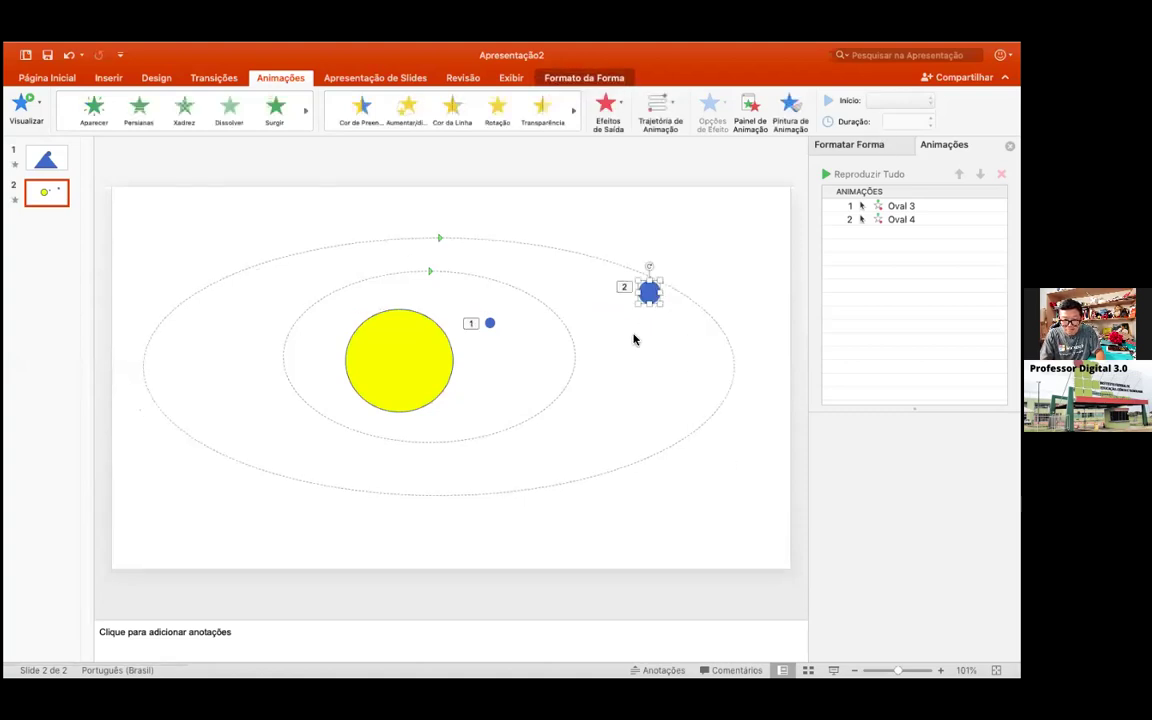
{"action": "left_click", "coordinate": [490, 323]}
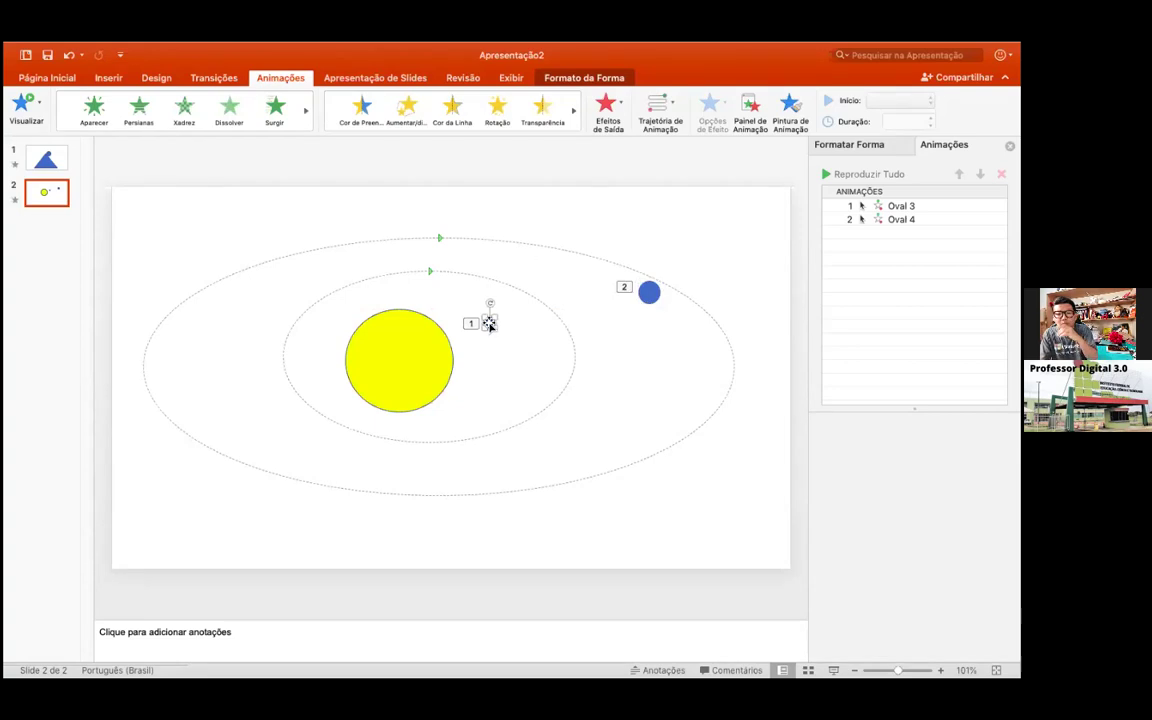
{"action": "left_click_drag", "start_coordinate": [490, 323], "coordinate": [486, 322]}
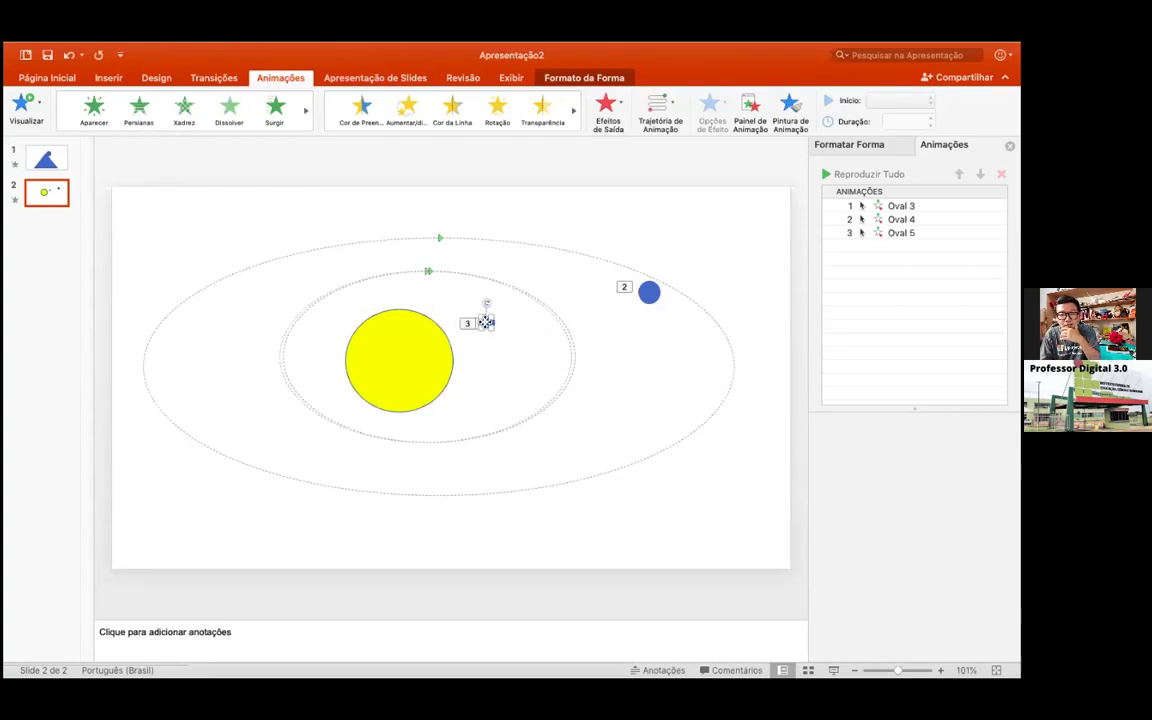
{"action": "right_click", "coordinate": [485, 322]}
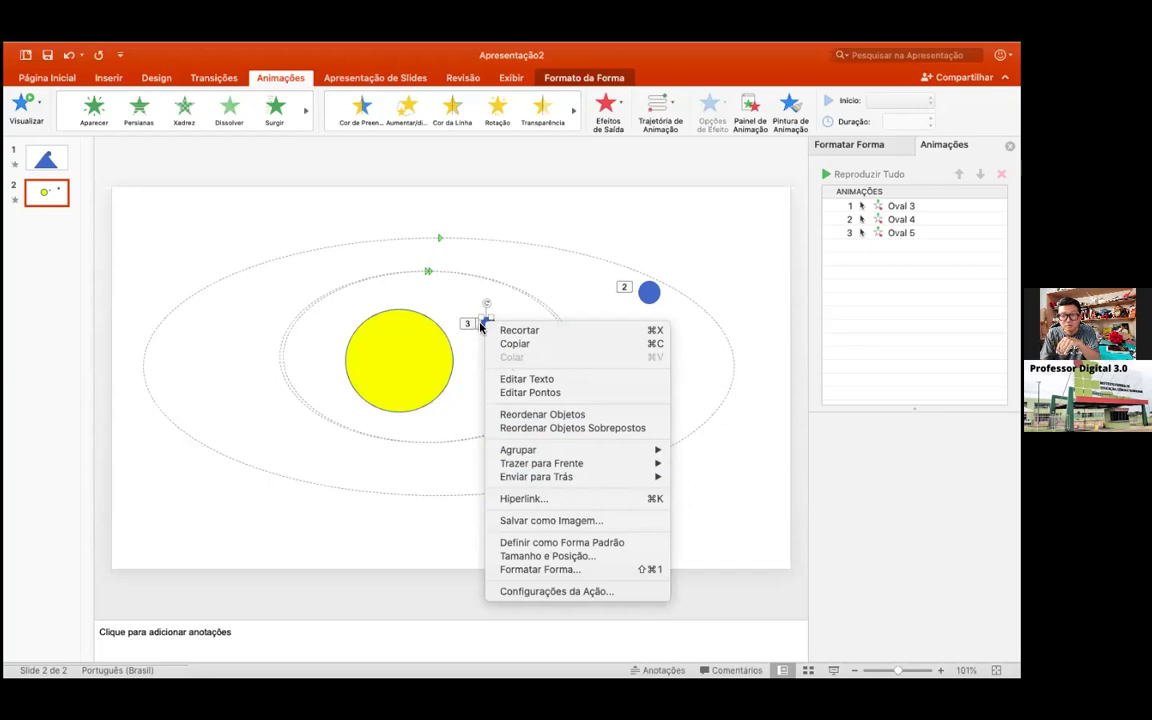
{"action": "left_click", "coordinate": [483, 323]}
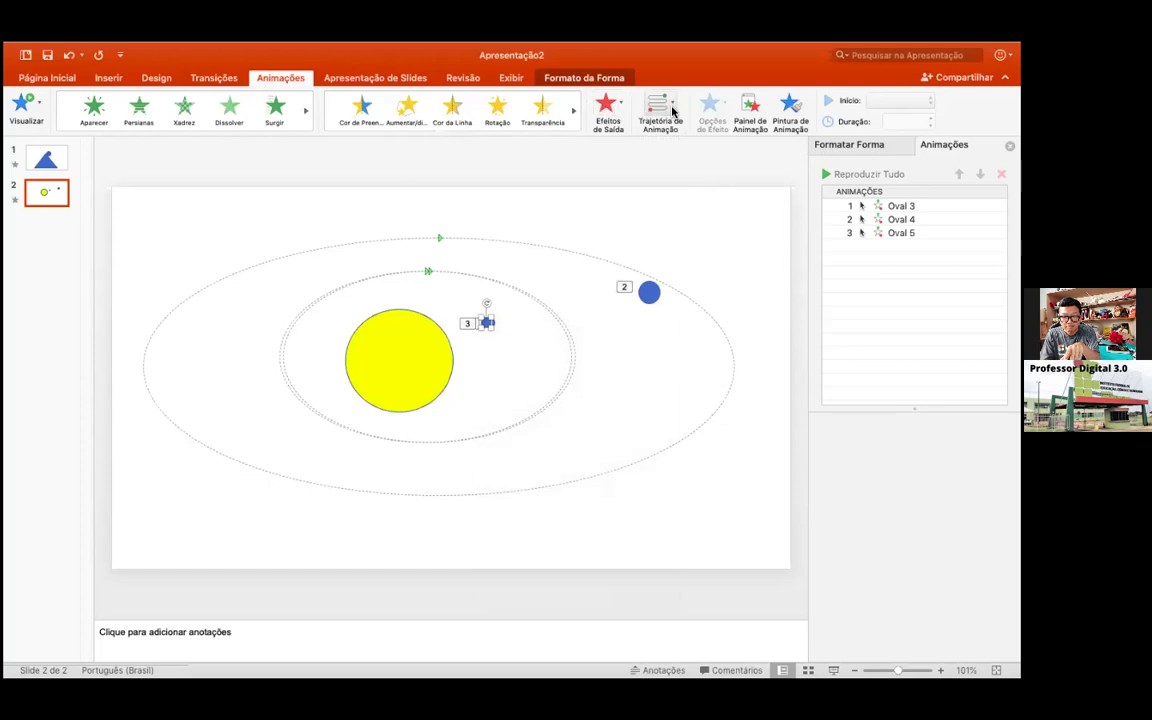
{"action": "left_click", "coordinate": [900, 205]}
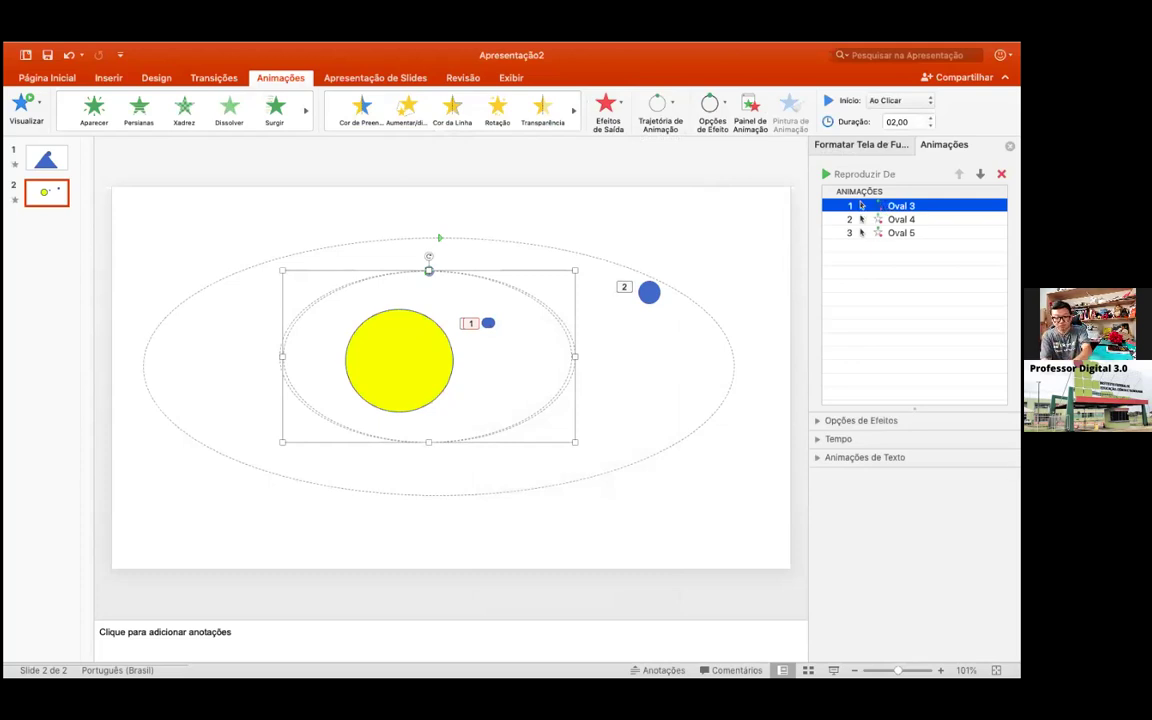
- Set Oval 3's duration to 5 seconds and delete the duplicate small planet
{"action": "left_click", "coordinate": [815, 444]}
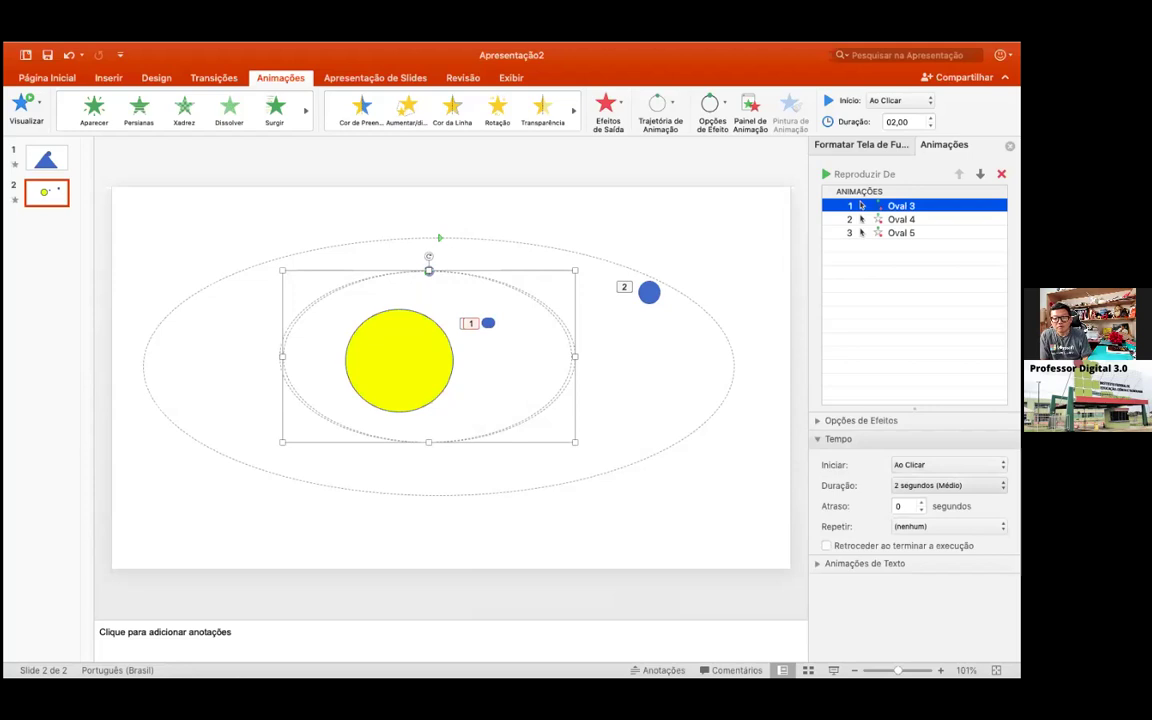
{"action": "left_click", "coordinate": [948, 485]}
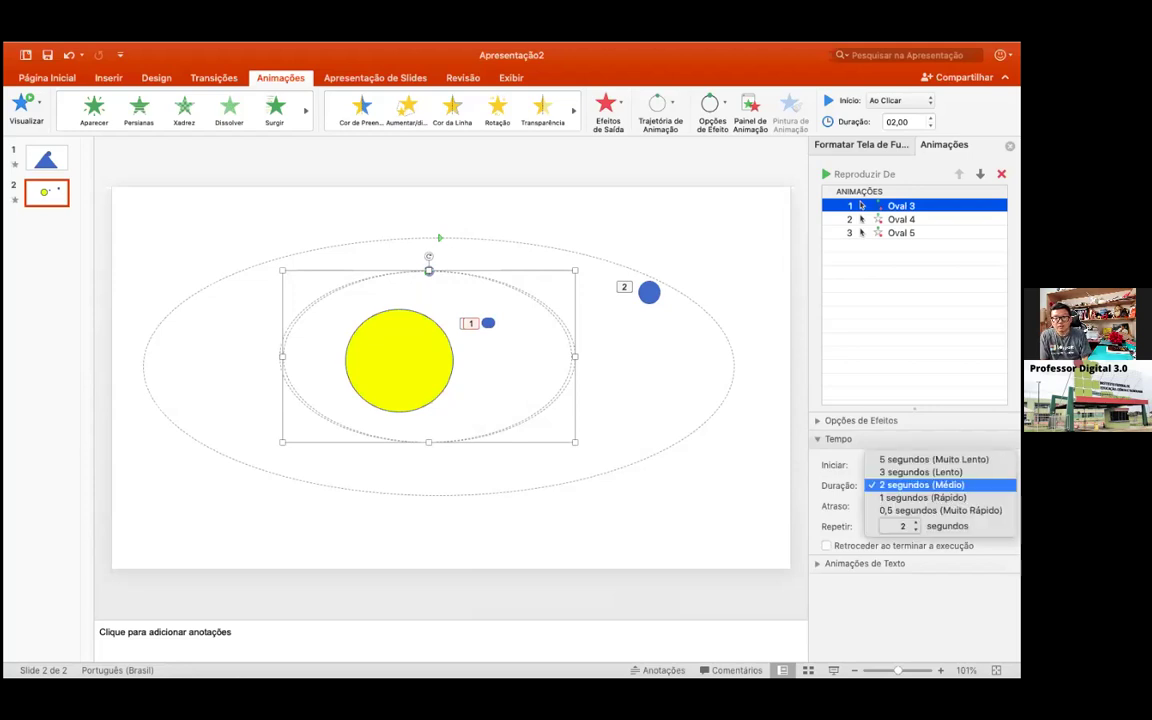
{"action": "left_click", "coordinate": [933, 459]}
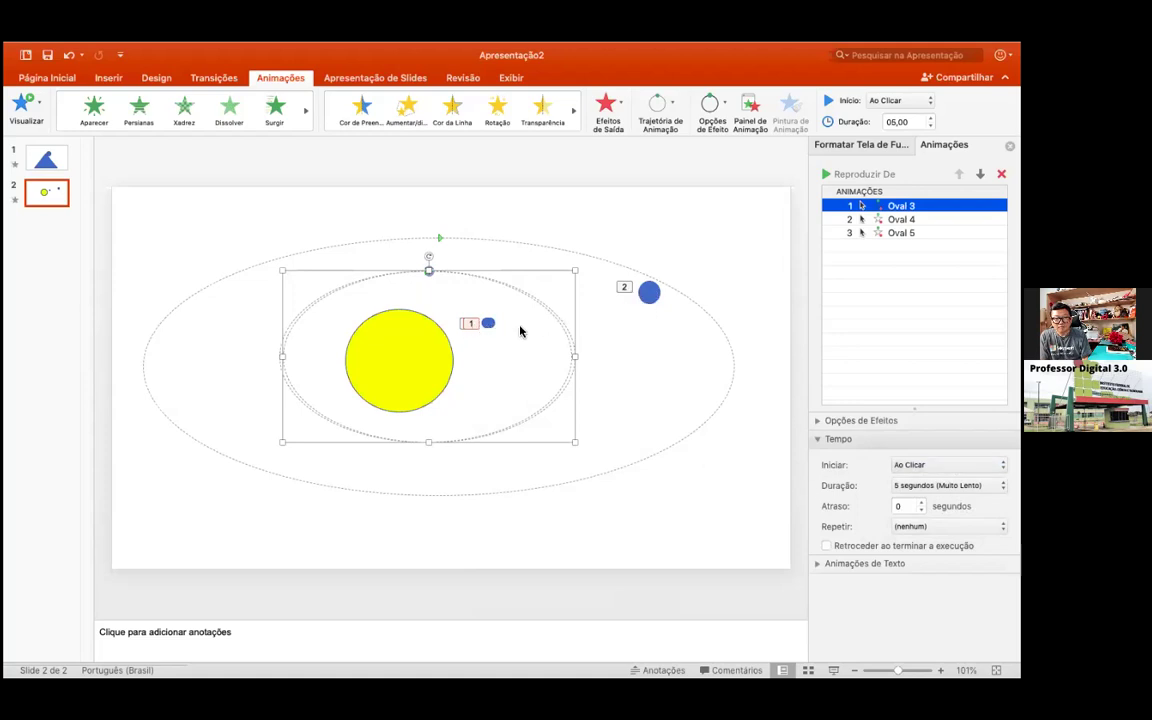
{"action": "left_click_drag", "start_coordinate": [483, 322], "coordinate": [502, 332]}
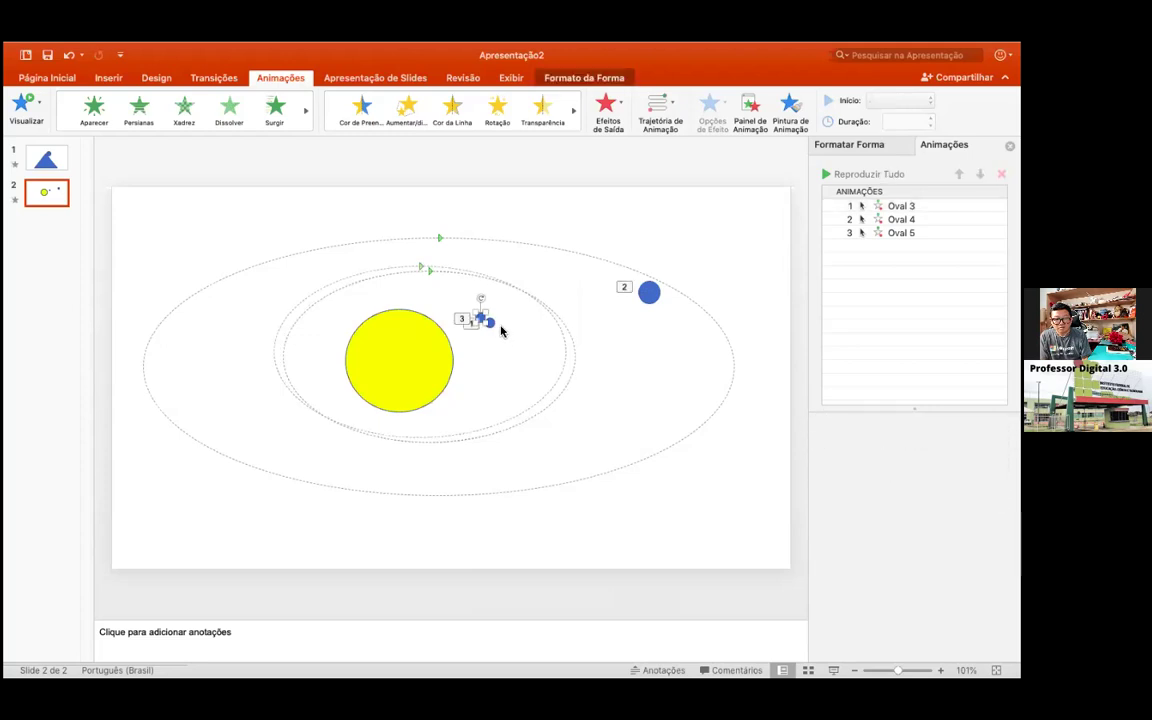
{"action": "key", "text": "Delete"}
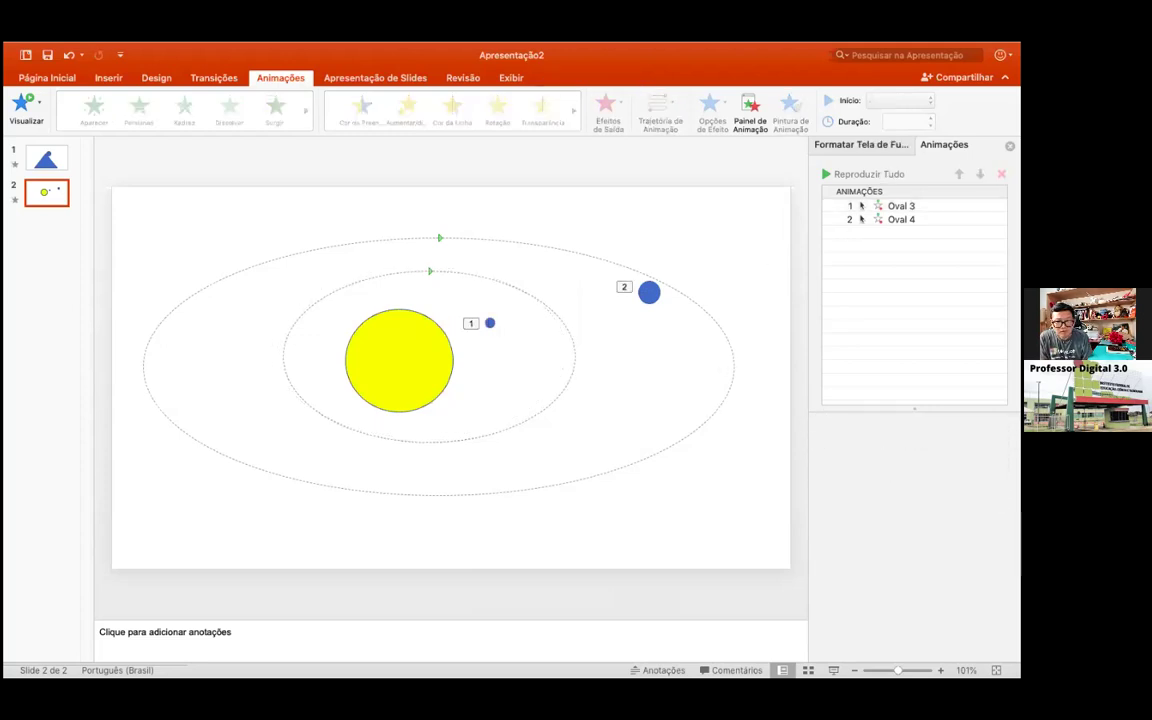
- Give Oval 4 a 5-second duration starting With Previous (Com Anterior)
{"action": "left_click", "coordinate": [860, 219]}
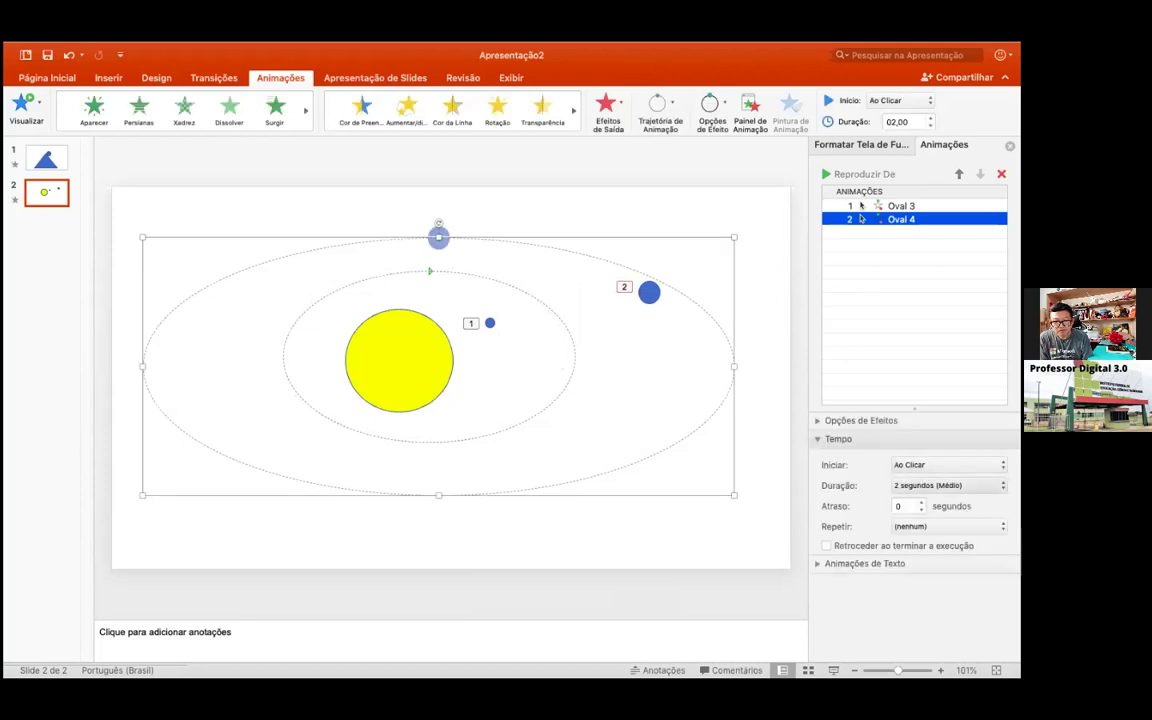
{"action": "left_click", "coordinate": [948, 485]}
{"action": "left_click", "coordinate": [933, 459]}
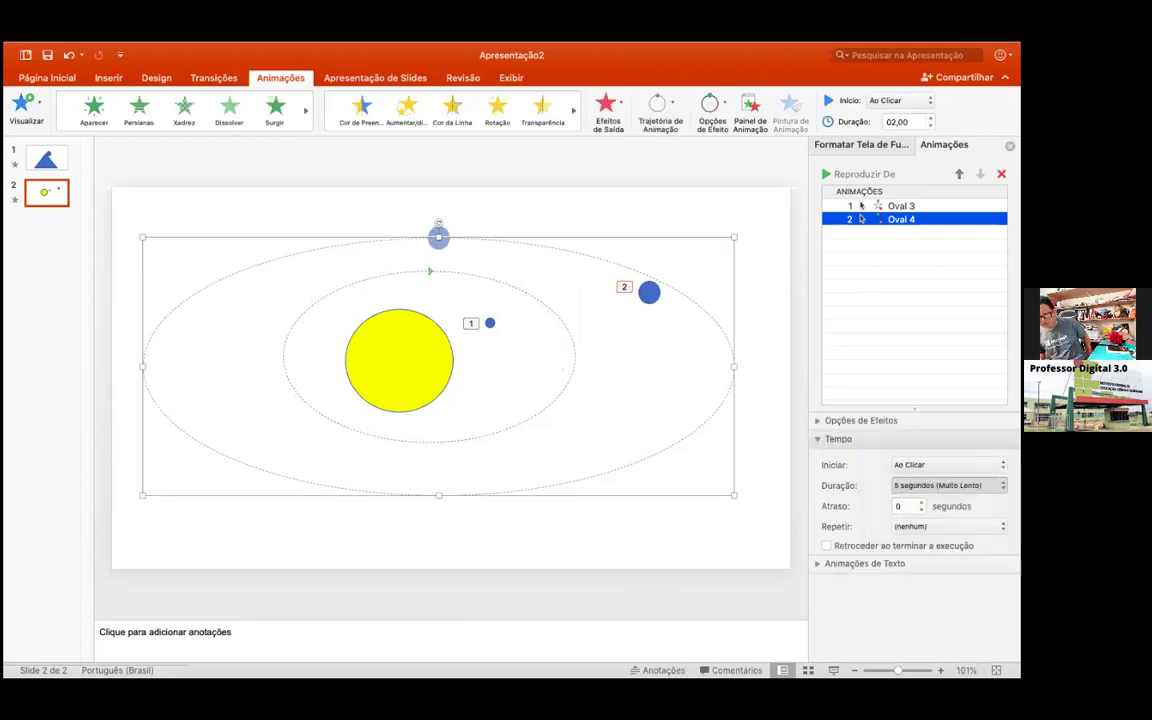
{"action": "left_click", "coordinate": [945, 464]}
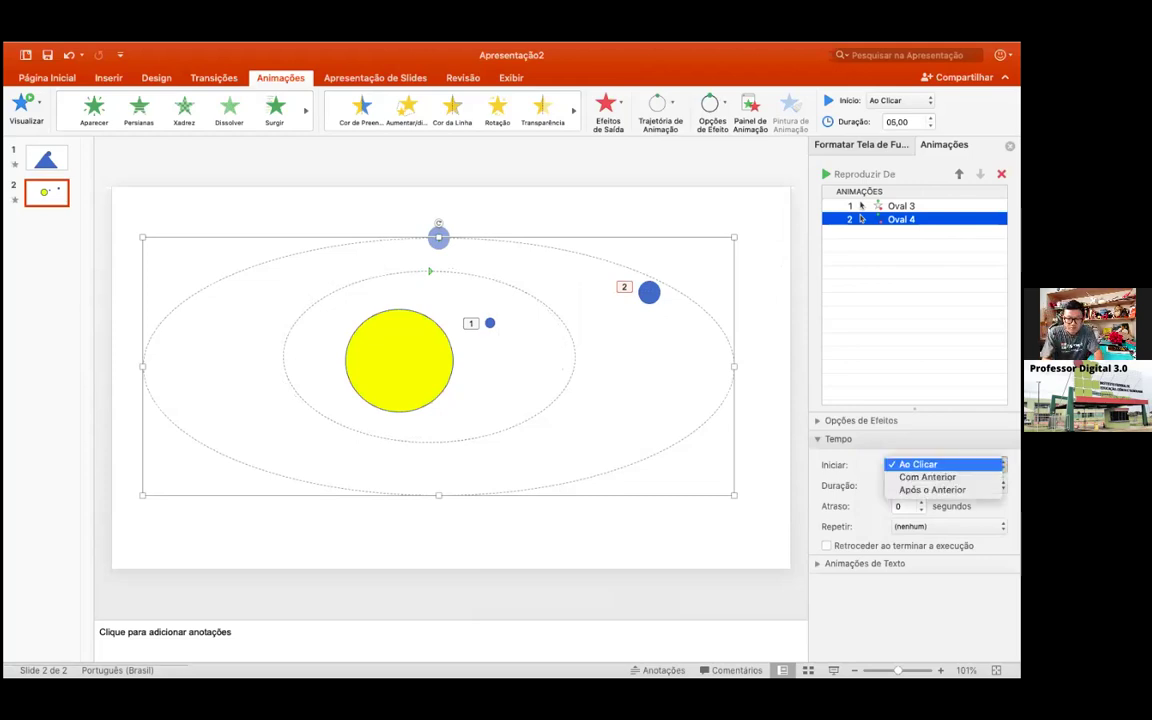
{"action": "left_click", "coordinate": [927, 477]}
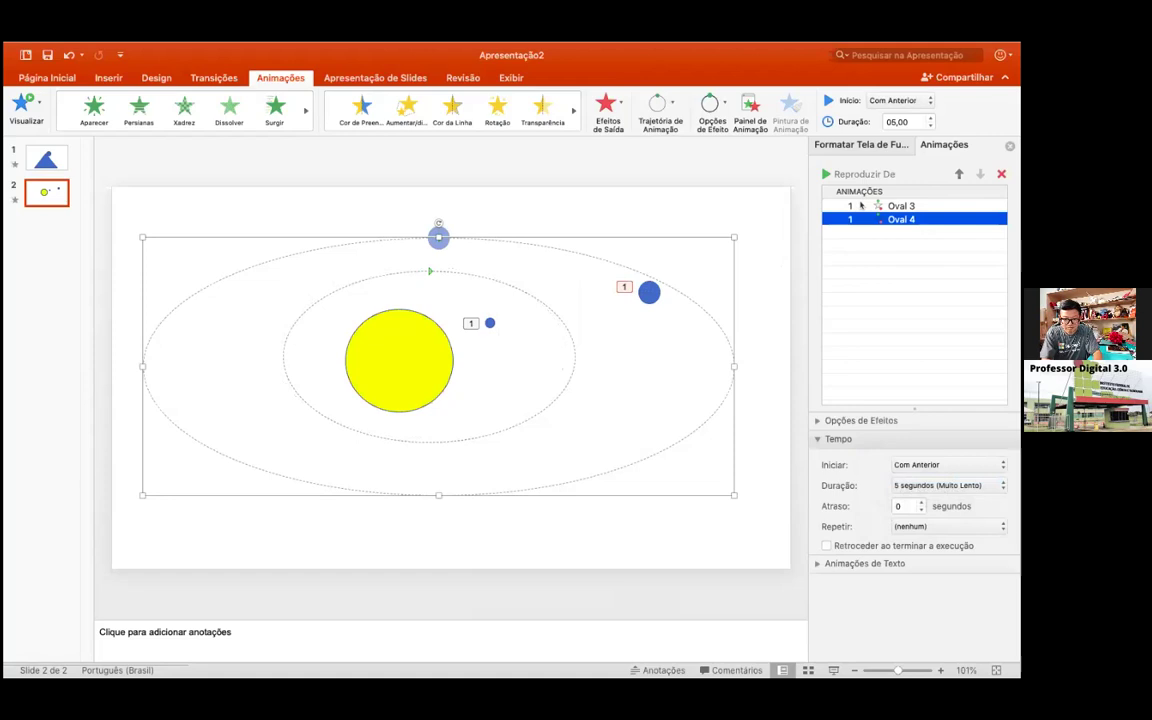
- Set Oval 3 to start With Previous (Com Anterior) as well
{"action": "left_click", "coordinate": [860, 205]}
{"action": "left_click", "coordinate": [948, 464]}
{"action": "left_click", "coordinate": [927, 477]}
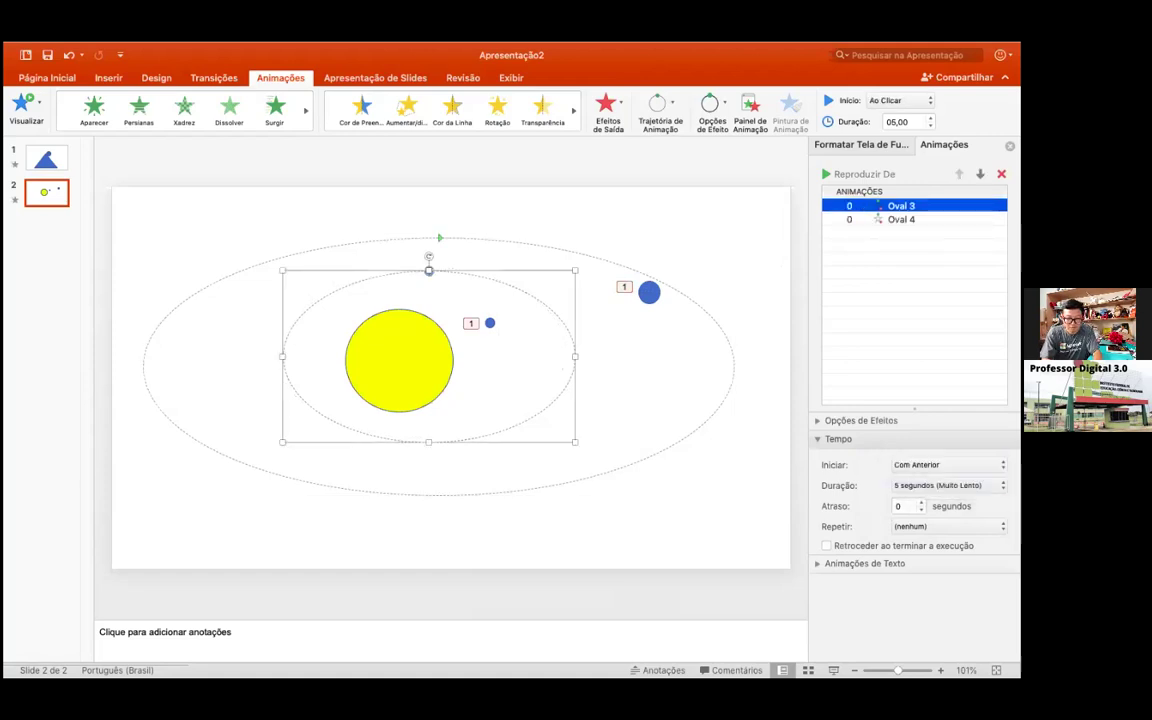
{"action": "left_click", "coordinate": [770, 445]}
{"action": "left_click", "coordinate": [581, 405]}
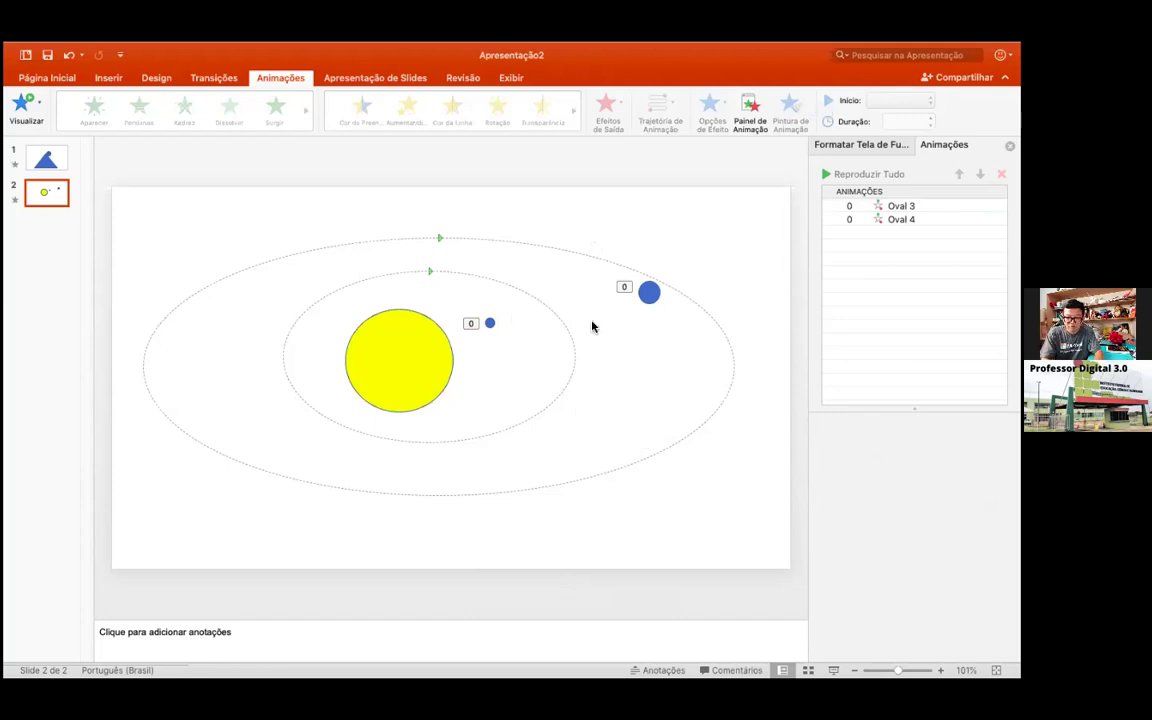
- Play slide 2 as a slide show, with both planets circling the sun
{"action": "left_click", "coordinate": [489, 322]}
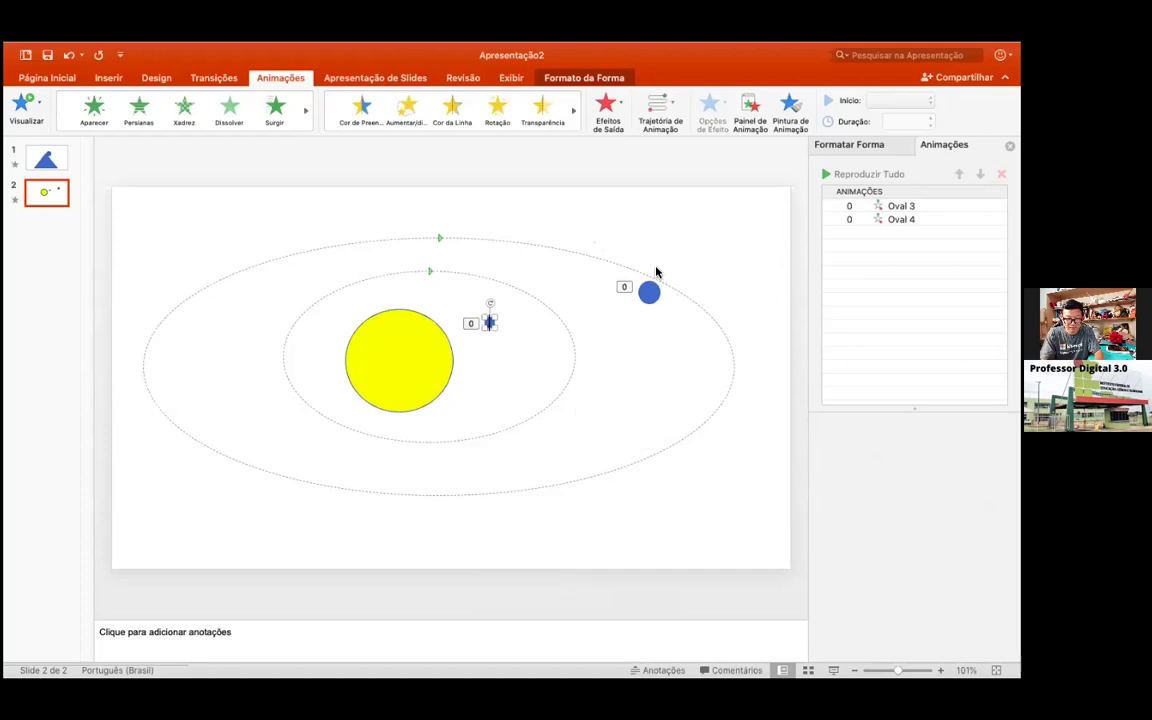
{"action": "left_click", "coordinate": [429, 270]}
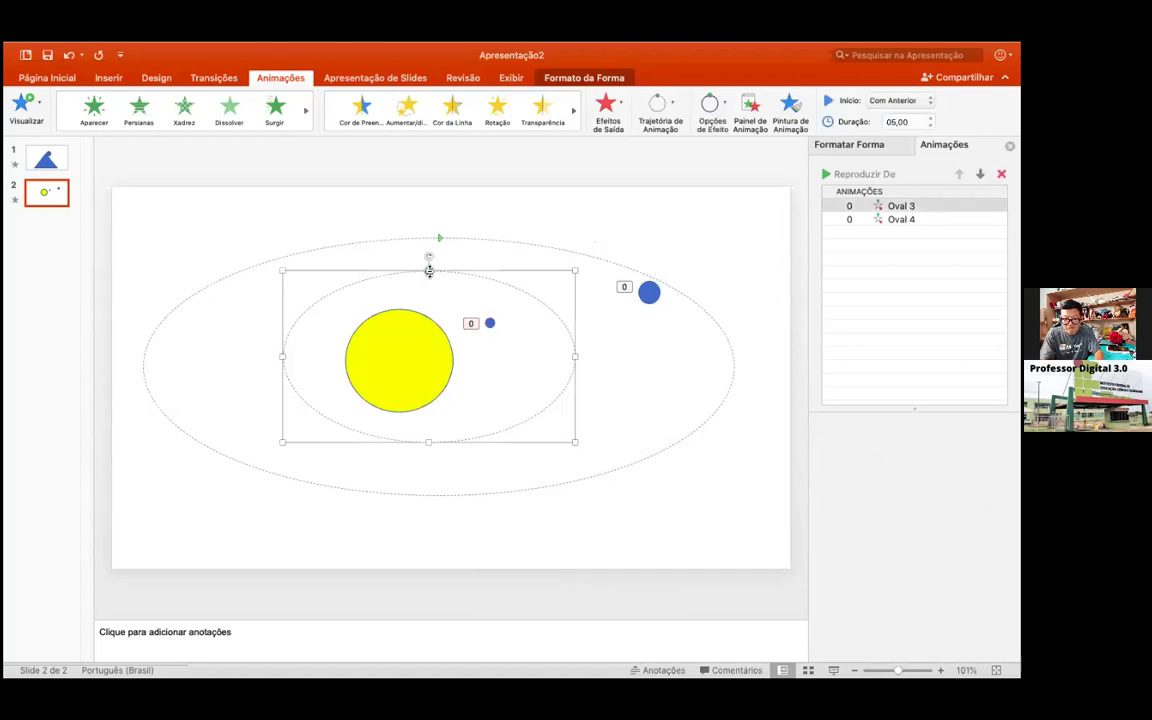
{"action": "left_click", "coordinate": [501, 237]}
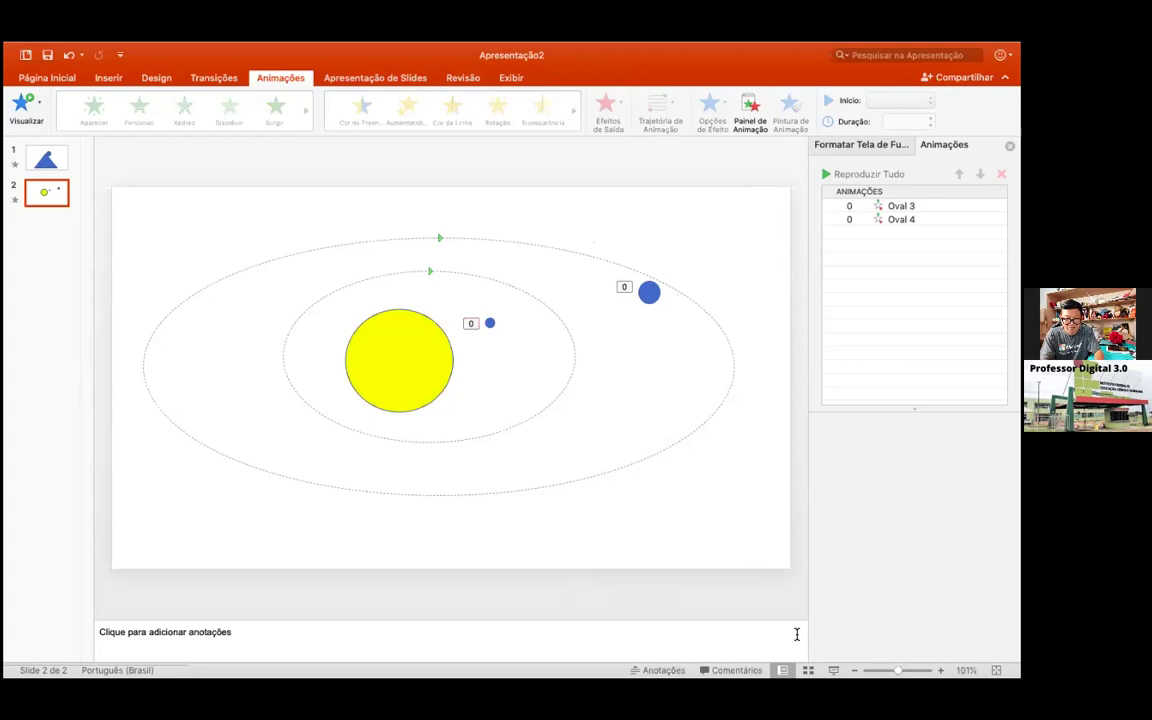
{"action": "key", "text": "shift+F5"}
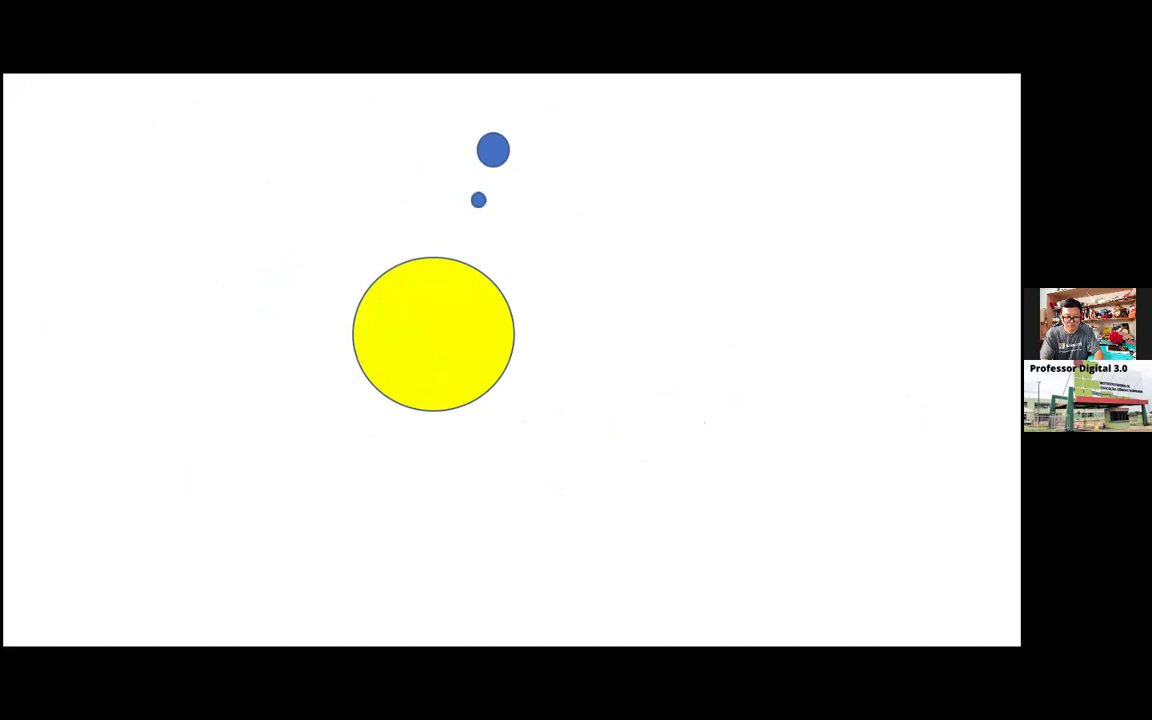
- Exit the slide show and switch to the desktop Apresentação 5 window
{"action": "key", "text": "Escape"}
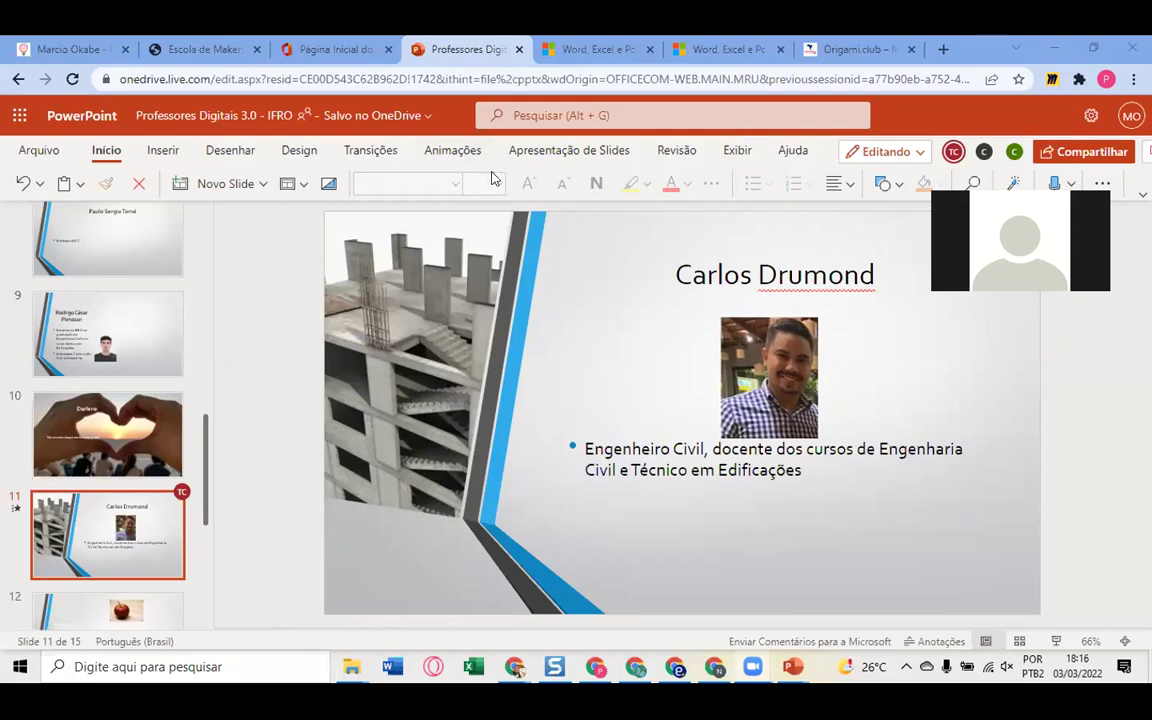
{"action": "key", "text": "alt+Tab"}
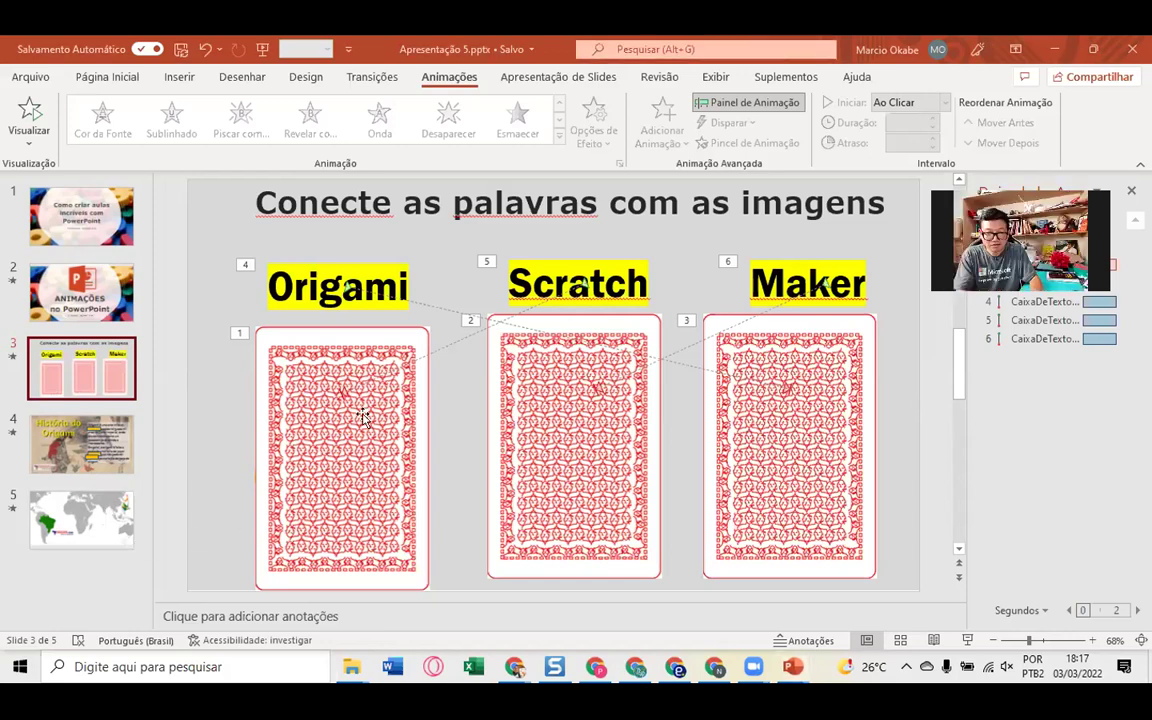
- On world-map slide 5, start inserting a video from this device via Inserir > Vídeo
{"action": "left_click", "coordinate": [85, 519]}
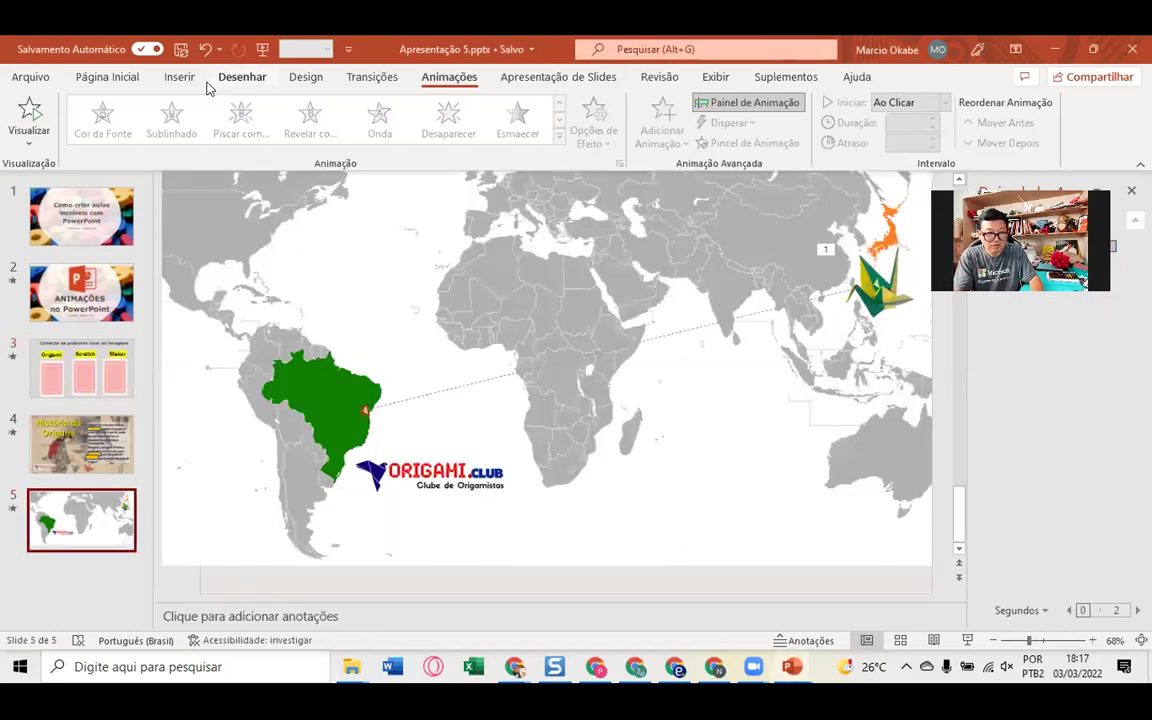
{"action": "left_click", "coordinate": [180, 80]}
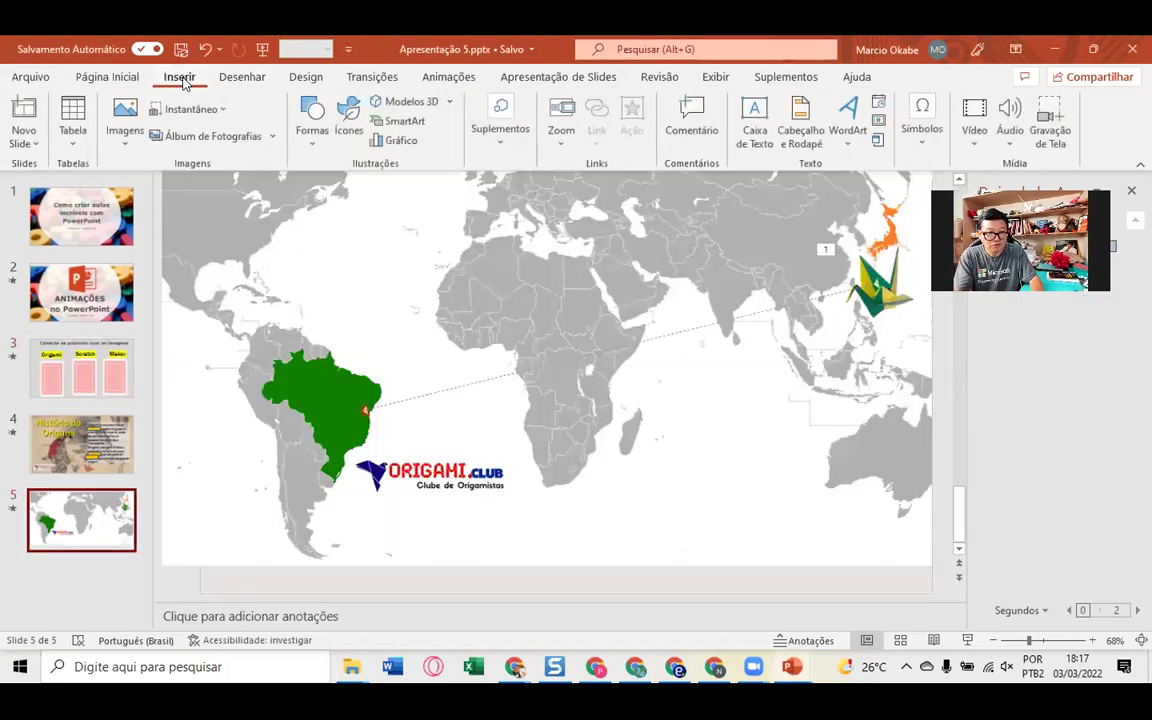
{"action": "left_click", "coordinate": [971, 147]}
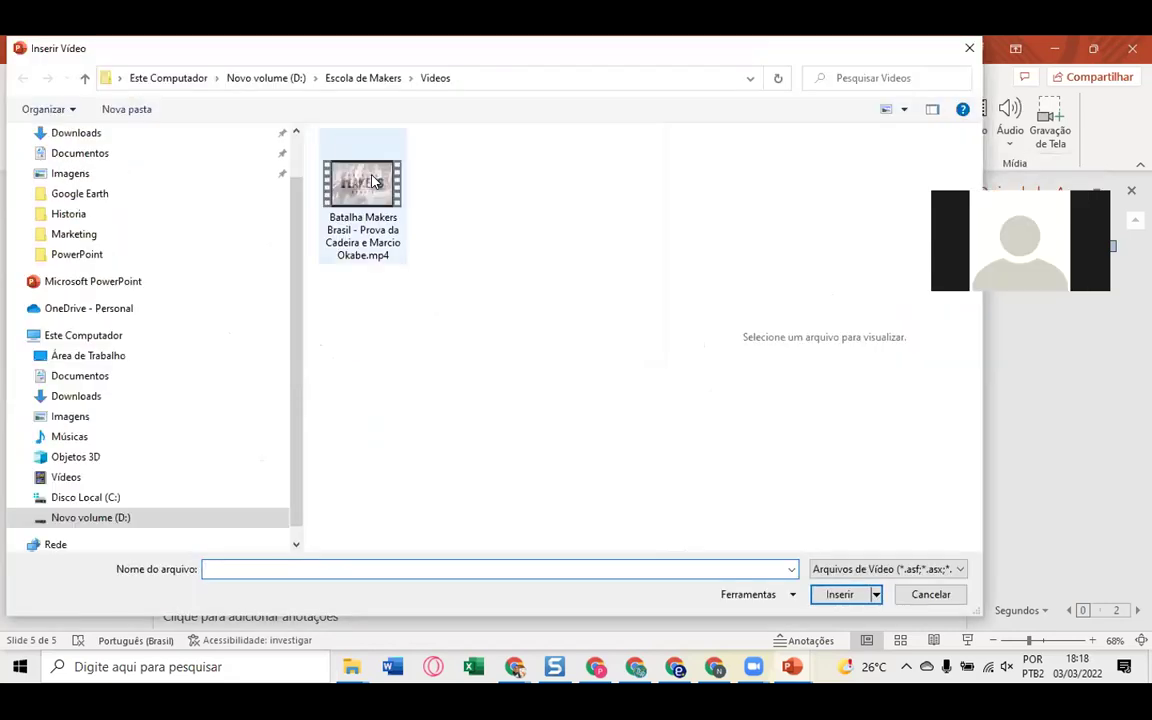
- Cancel the Inserir Vídeo picker without inserting a video
{"action": "left_click", "coordinate": [968, 47]}
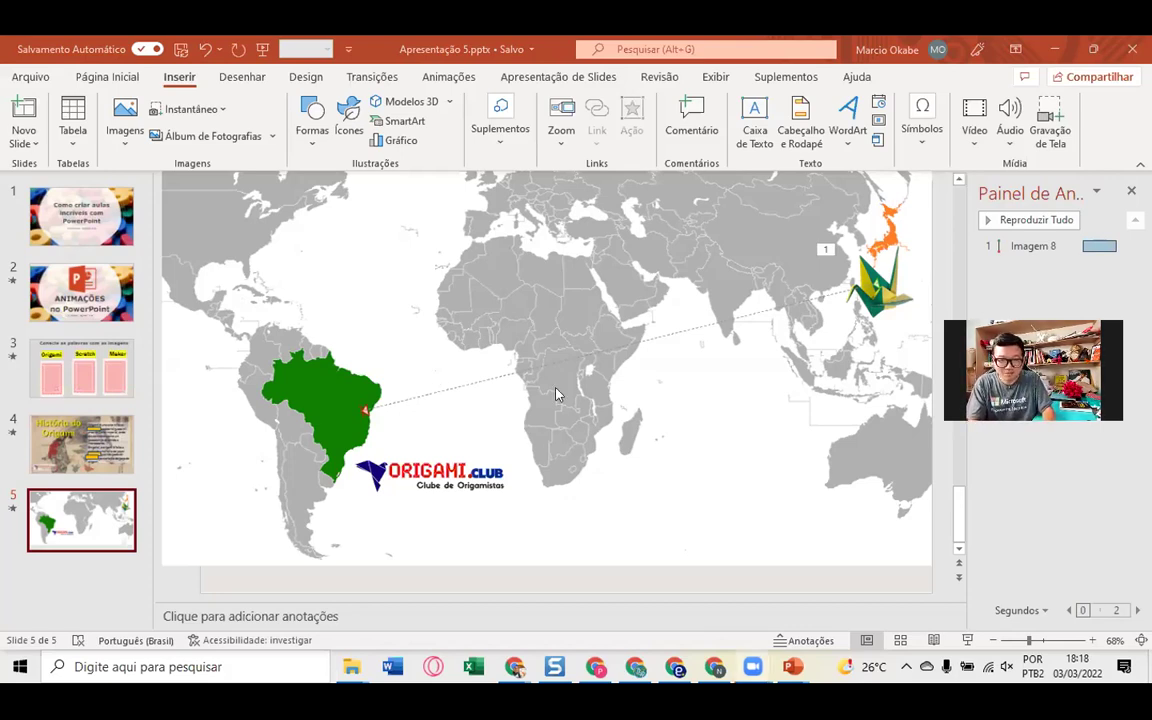
- Replace the crane's old animation with the Curva em s 2 motion path
{"action": "left_click", "coordinate": [860, 302]}
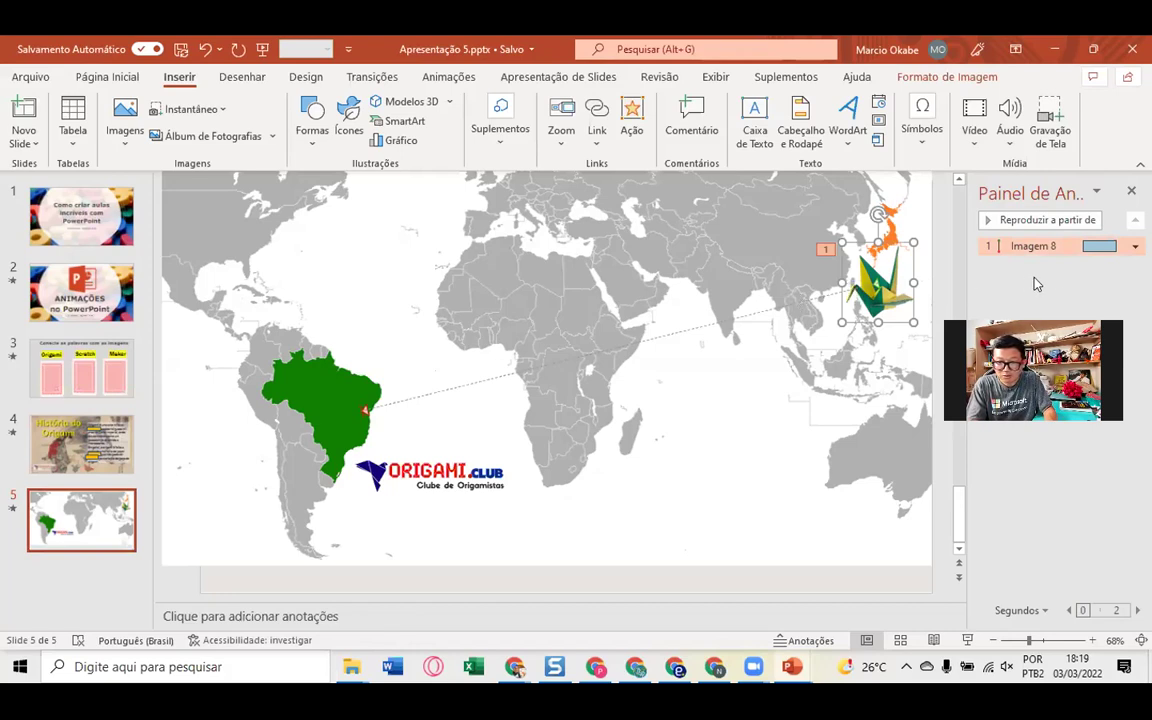
{"action": "left_click", "coordinate": [1135, 246]}
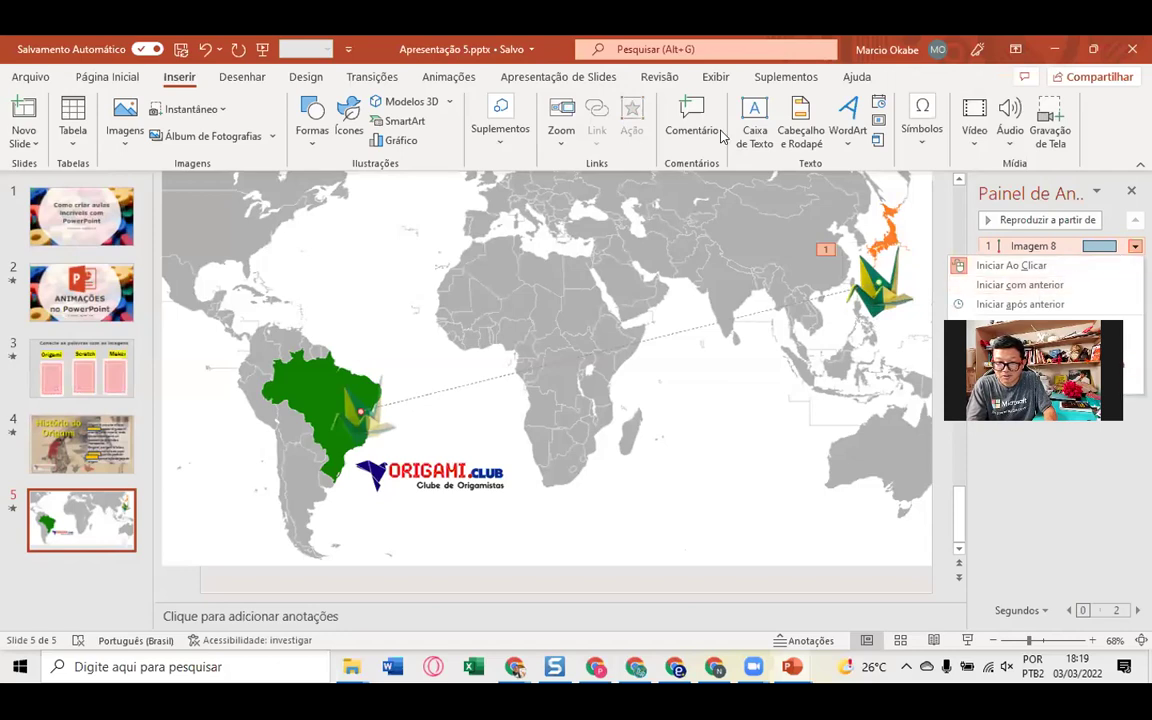
{"action": "key", "text": "ctrl+z"}
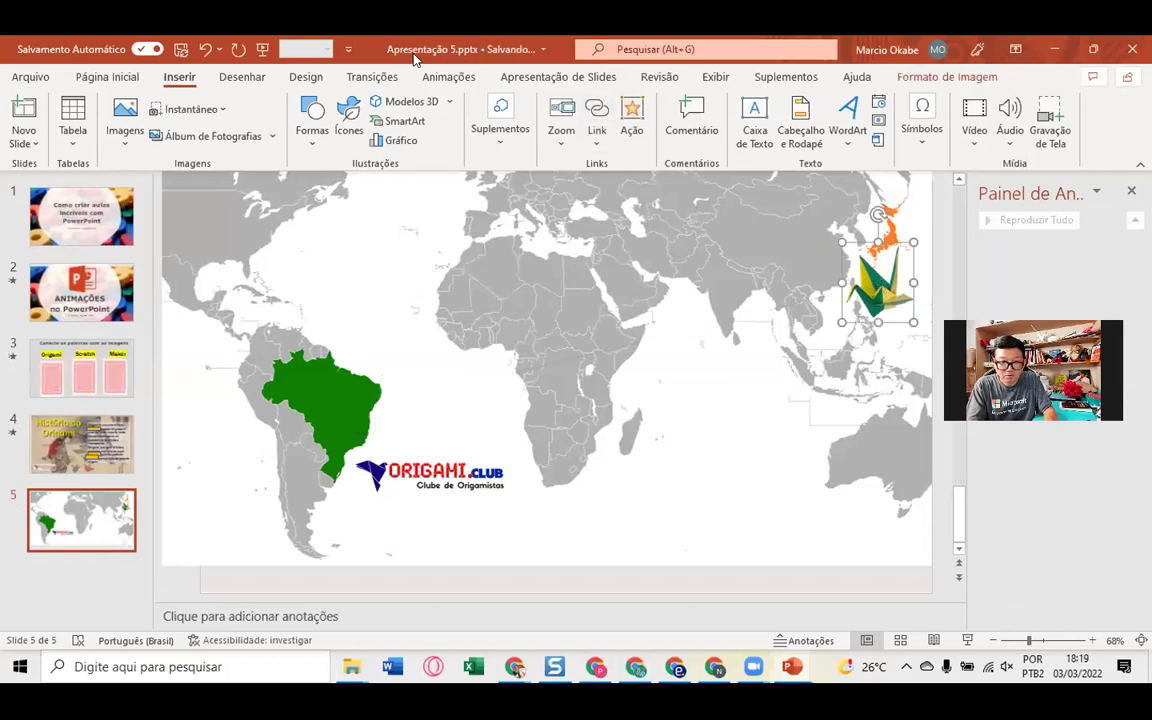
{"action": "left_click", "coordinate": [430, 78]}
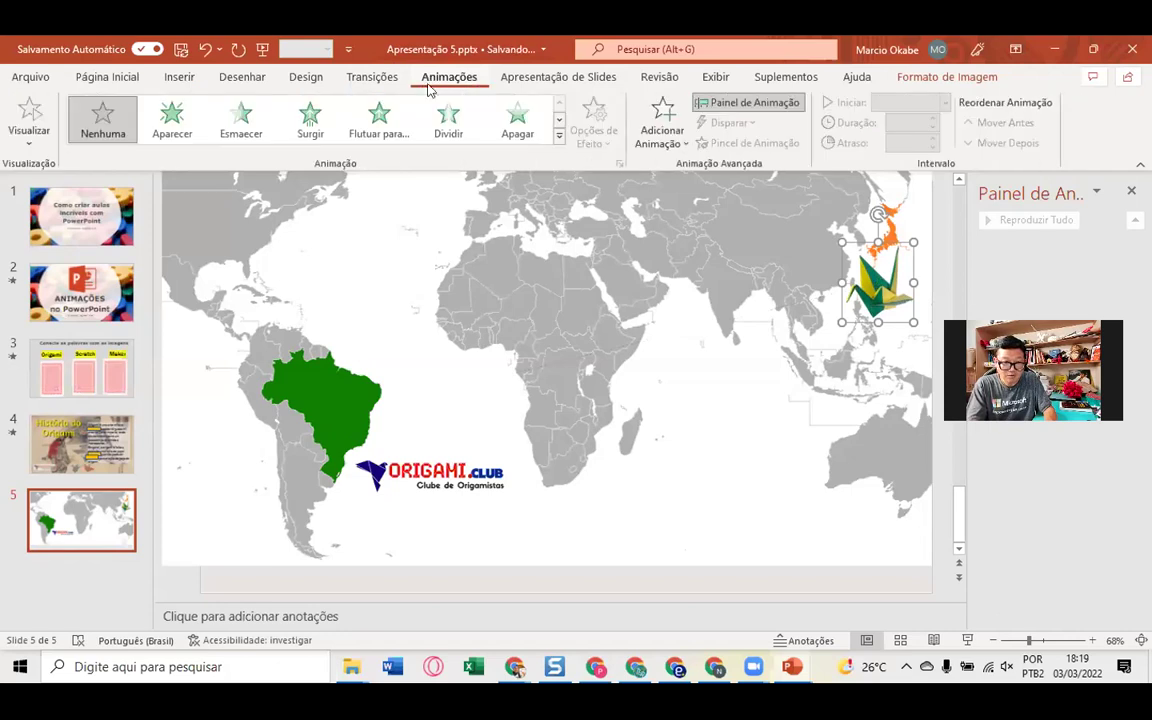
{"action": "left_click", "coordinate": [558, 140]}
{"action": "scroll", "coordinate": [309, 400], "scroll_direction": "down", "scroll_amount": 3}
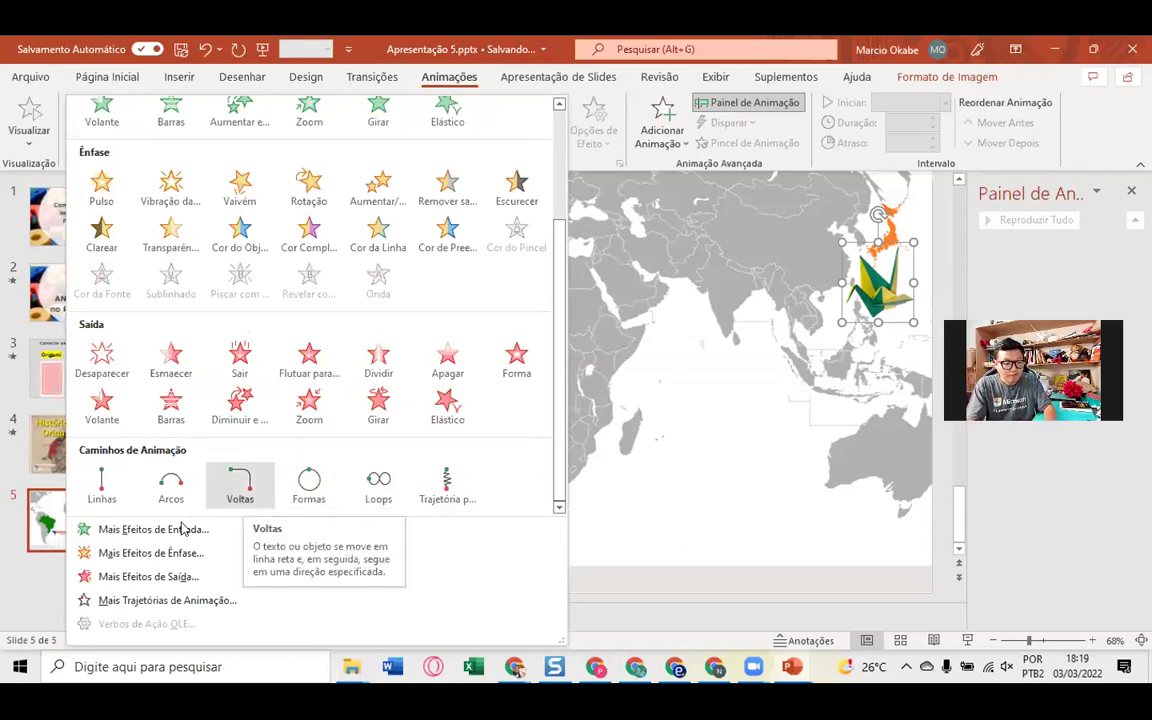
{"action": "left_click", "coordinate": [175, 600]}
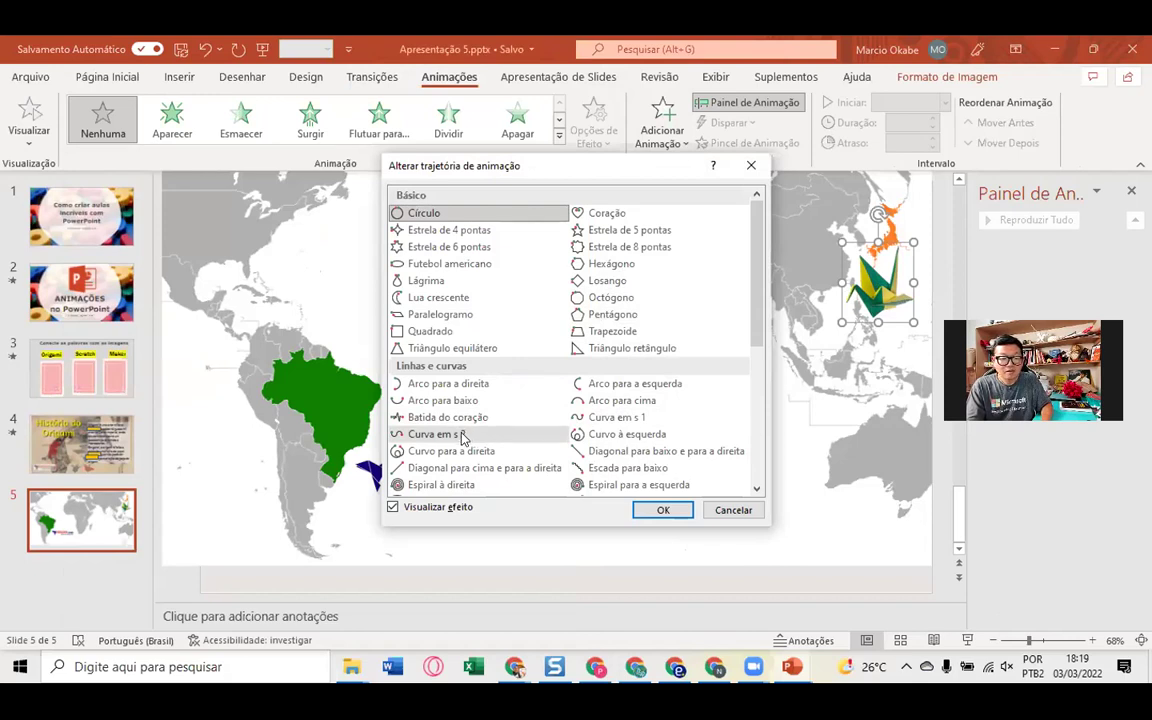
{"action": "left_click", "coordinate": [455, 438]}
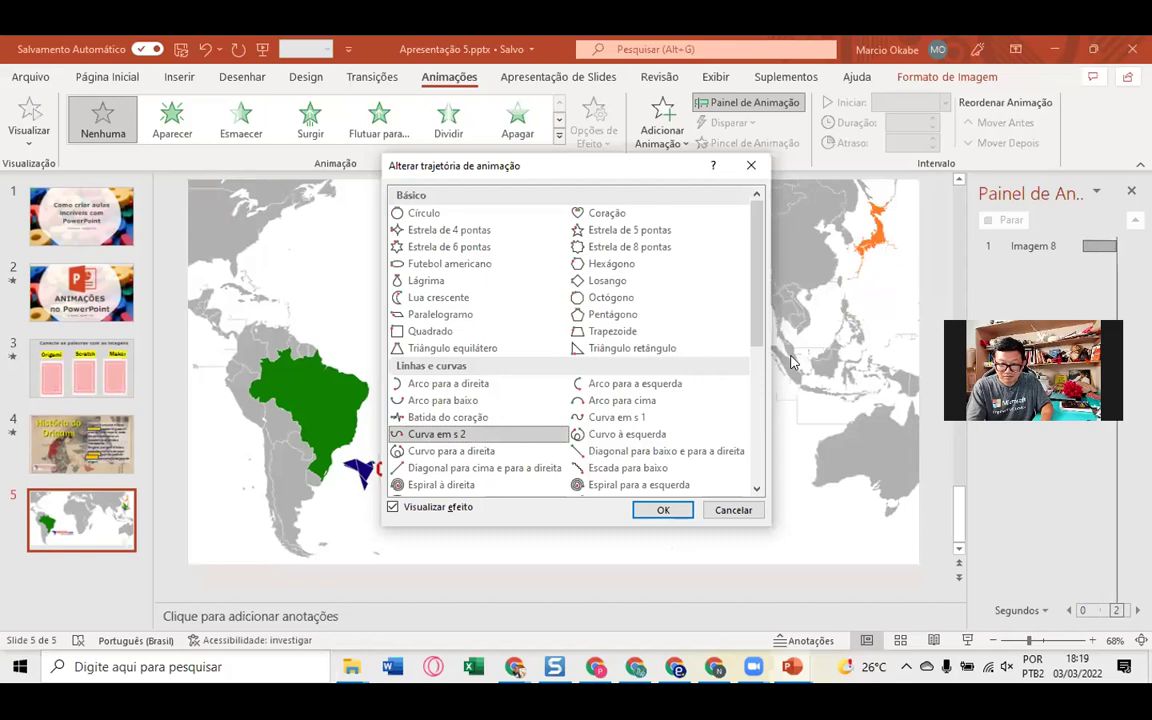
{"action": "left_click", "coordinate": [667, 509]}
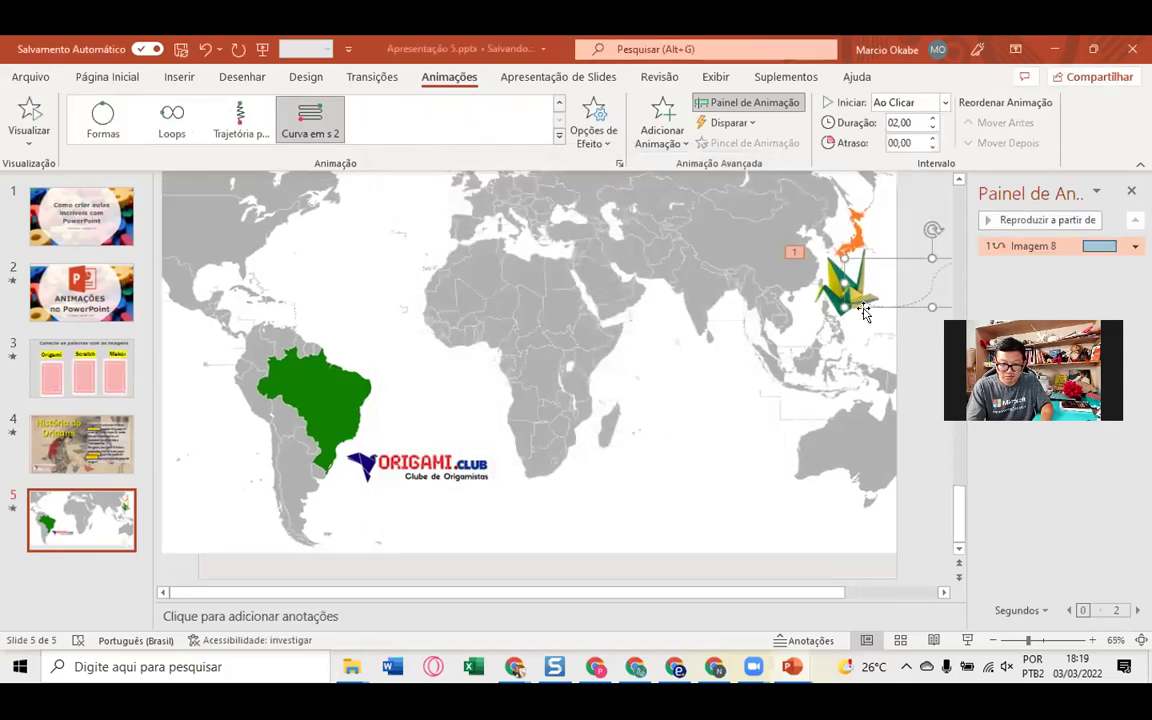
- Drag the S-curve path's end point west to the Atlantic beside West Africa
{"action": "left_click", "coordinate": [868, 592]}
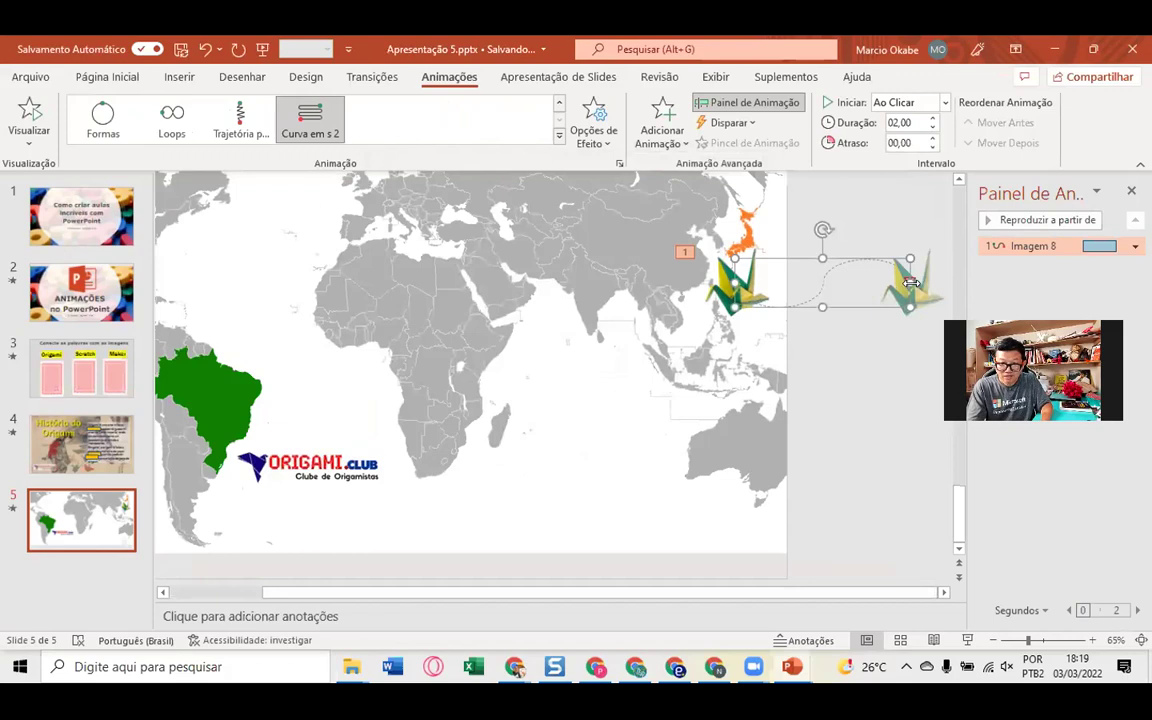
{"action": "left_click_drag", "start_coordinate": [909, 281], "coordinate": [324, 417]}
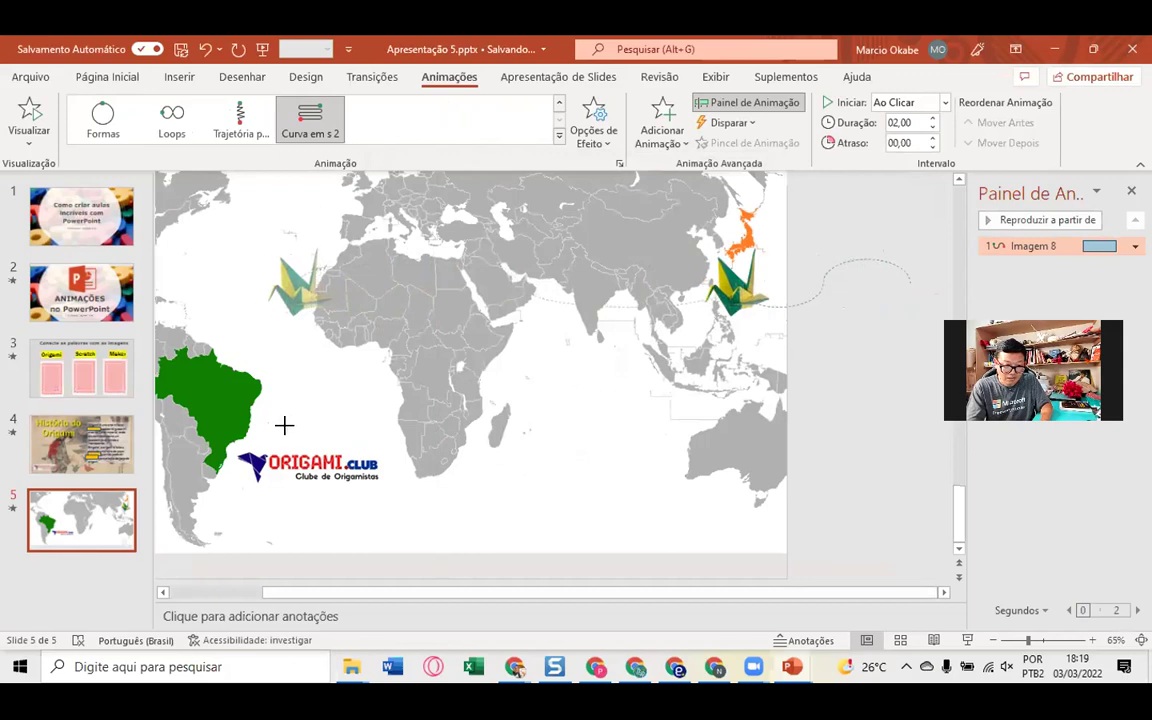
{"action": "left_click_drag", "start_coordinate": [324, 417], "coordinate": [248, 424]}
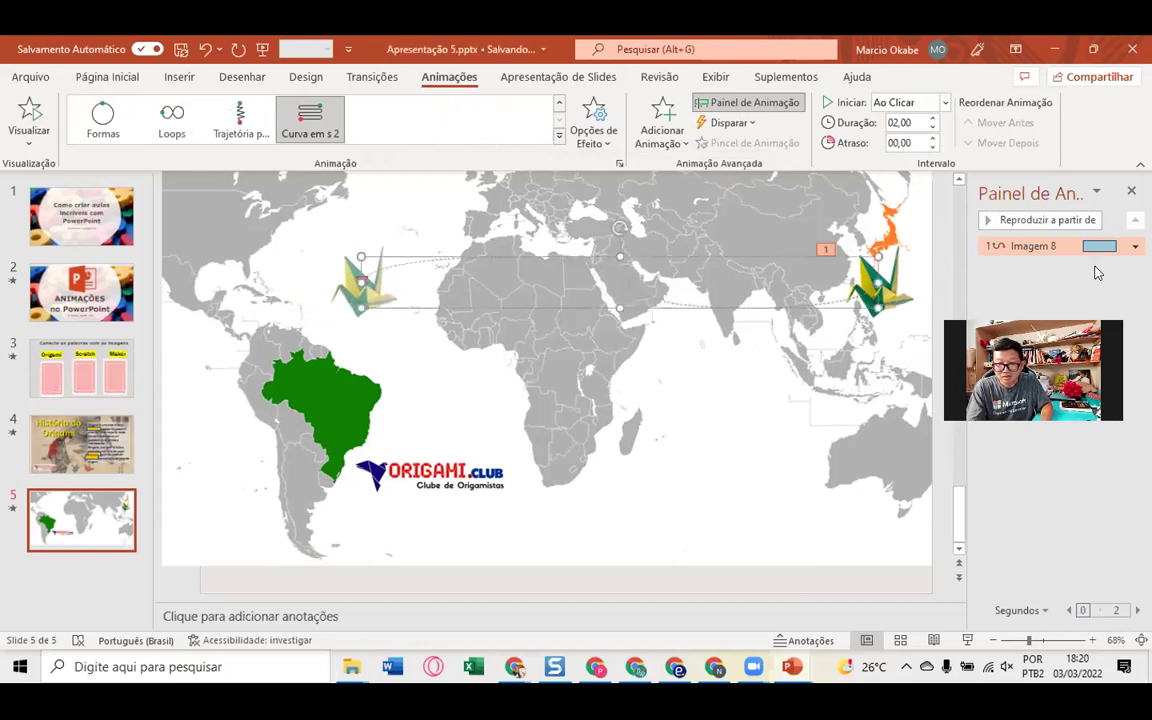
- Preview the crane's S-curve flight in a slide show, then return to the browser
{"action": "left_click", "coordinate": [967, 640]}
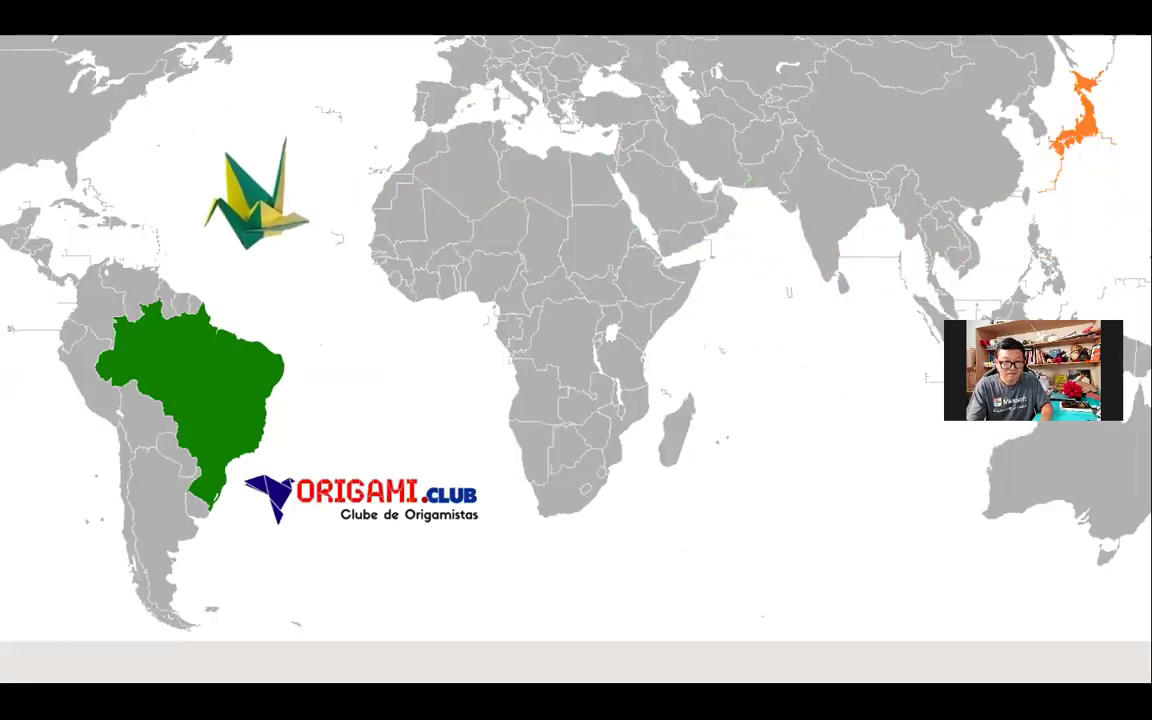
{"action": "key", "text": "Escape"}
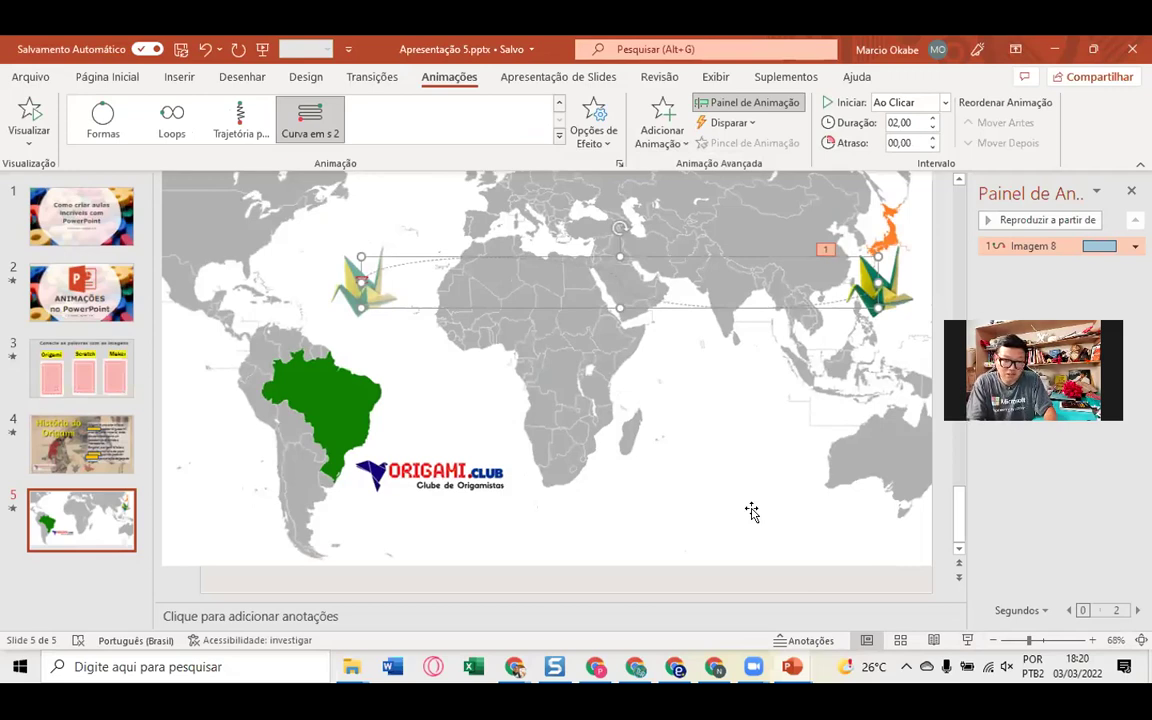
{"action": "key", "text": "alt+Tab"}
{"action": "key", "text": "alt+Tab"}
{"action": "key", "text": "alt+Tab"}
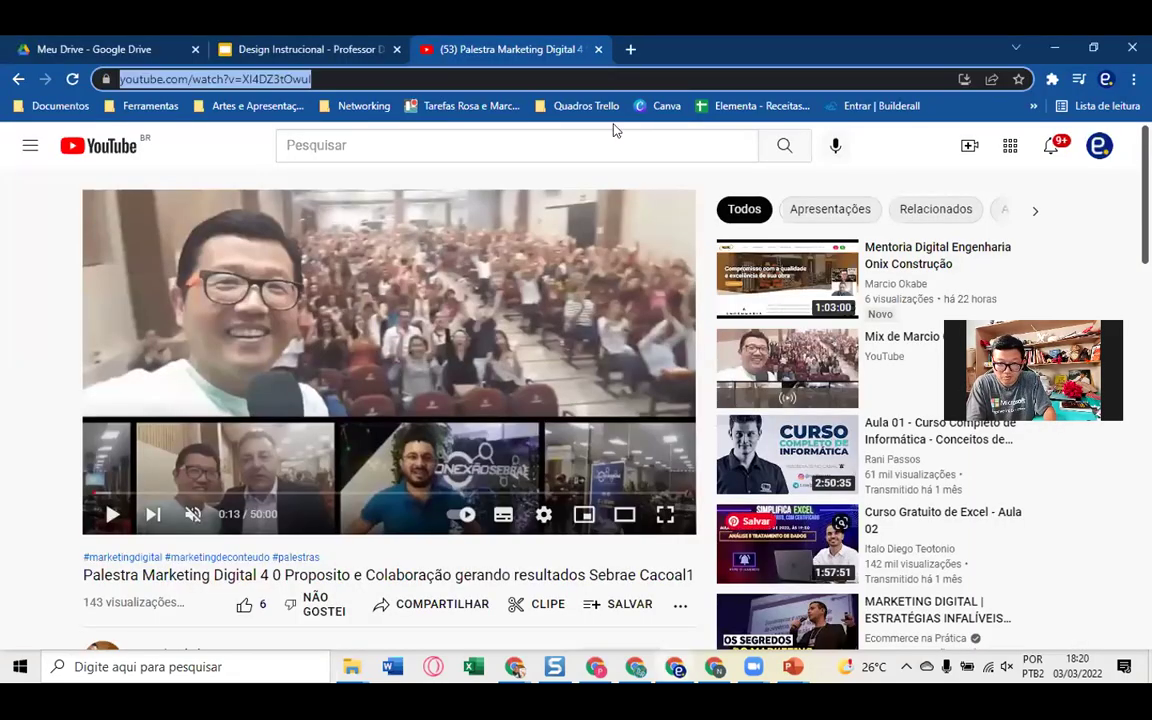
- Search Google for 'powerpoint templates' in a new browser window
{"action": "left_click", "coordinate": [445, 79]}
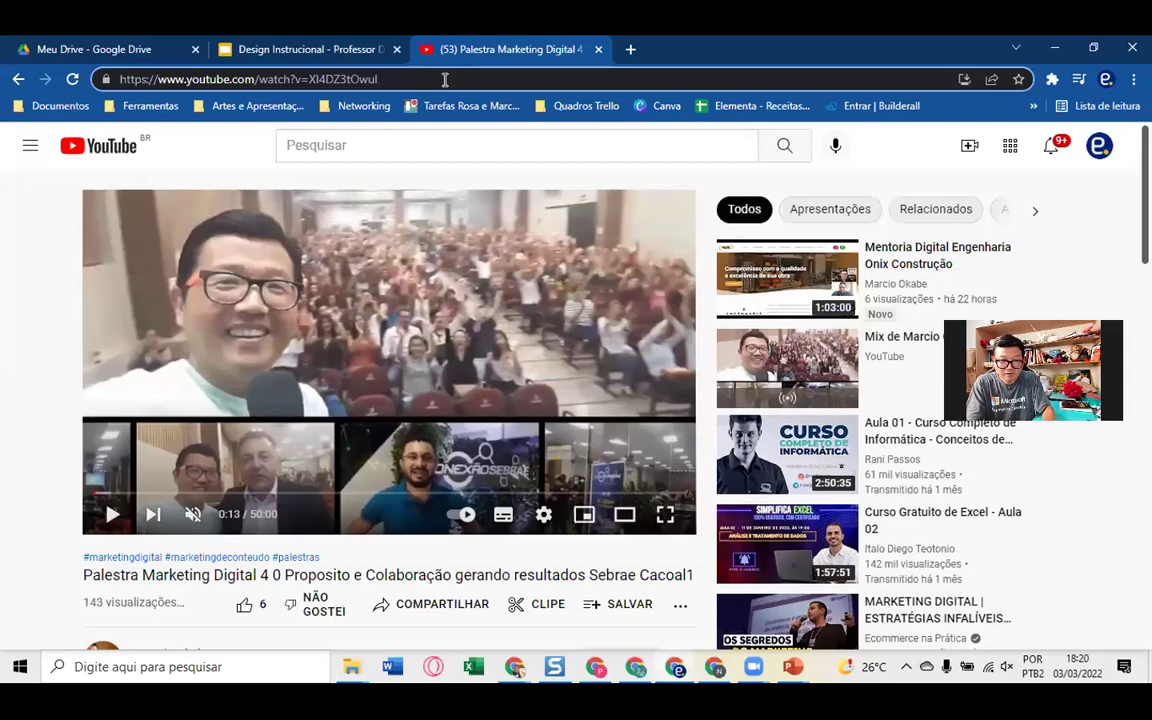
{"action": "key", "text": "ctrl+n"}
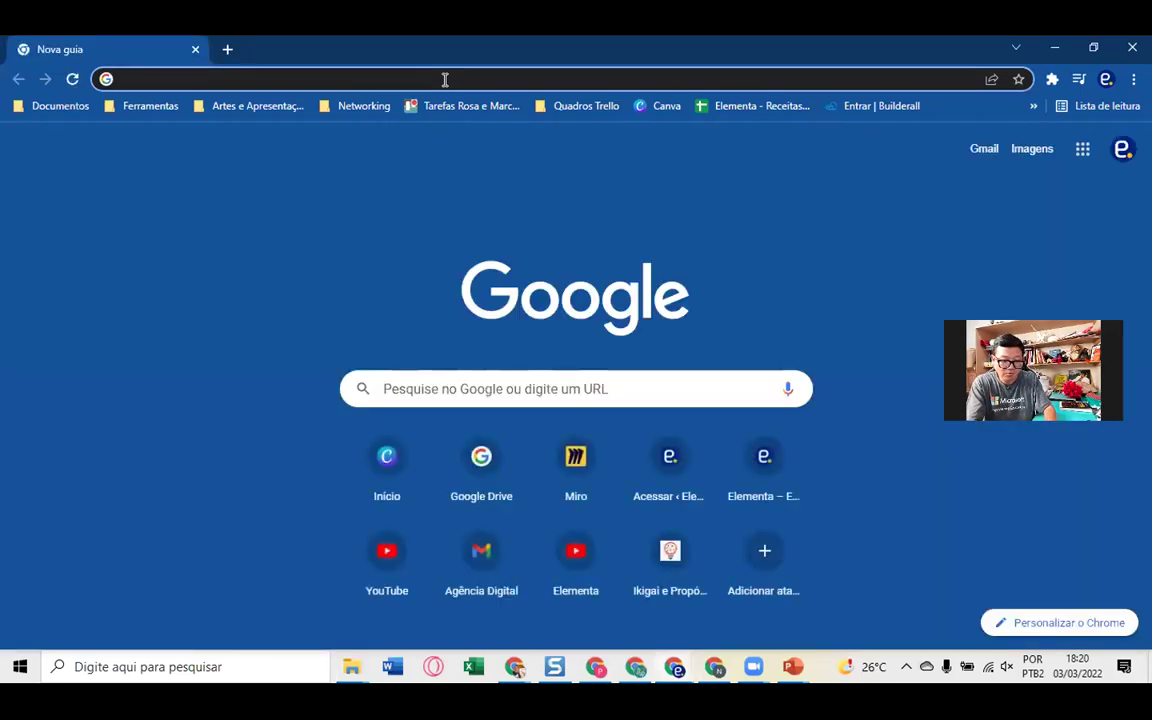
{"action": "type", "text": "powerpoi"}
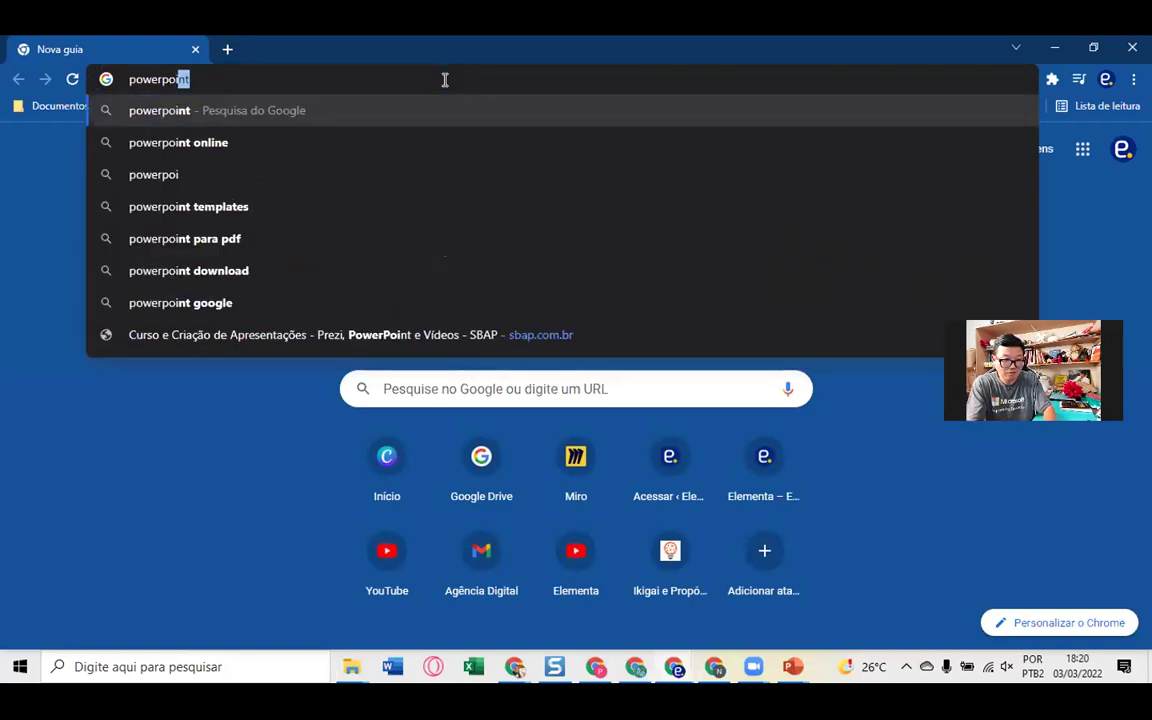
{"action": "key", "text": "Down"}
{"action": "key", "text": "ctrl+shift+Left"}
{"action": "type", "text": "templa"}
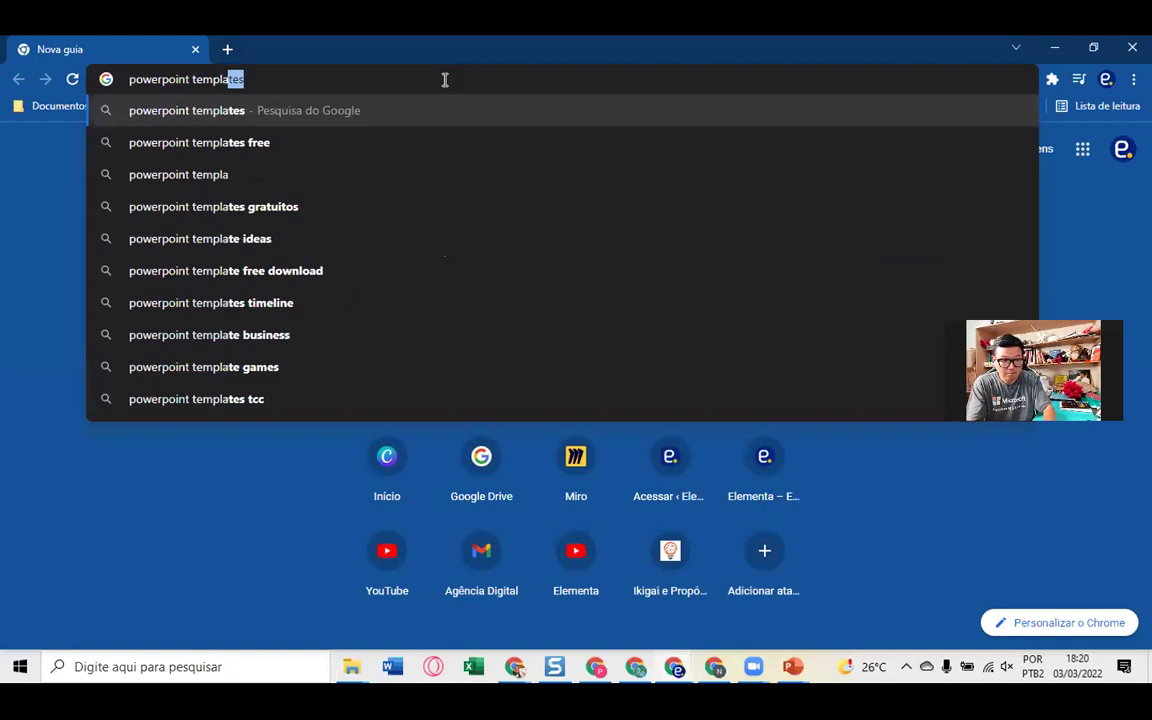
{"action": "type", "text": "tes"}
{"action": "key", "text": "Return"}
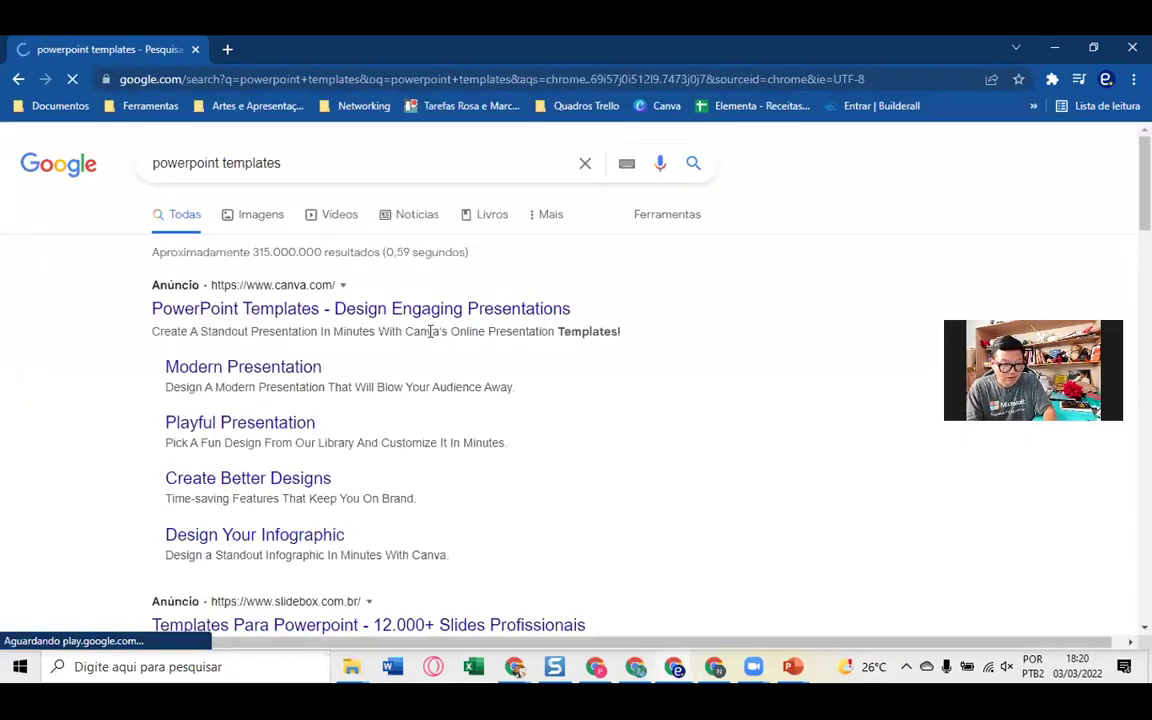
- Open the Slidesgo result in a new tab and scroll through the remaining results
{"action": "scroll", "coordinate": [431, 338], "scroll_direction": "down", "scroll_amount": 2}
{"action": "scroll", "coordinate": [431, 338], "scroll_direction": "down", "scroll_amount": 2}
{"action": "scroll", "coordinate": [431, 338], "scroll_direction": "down", "scroll_amount": 1}
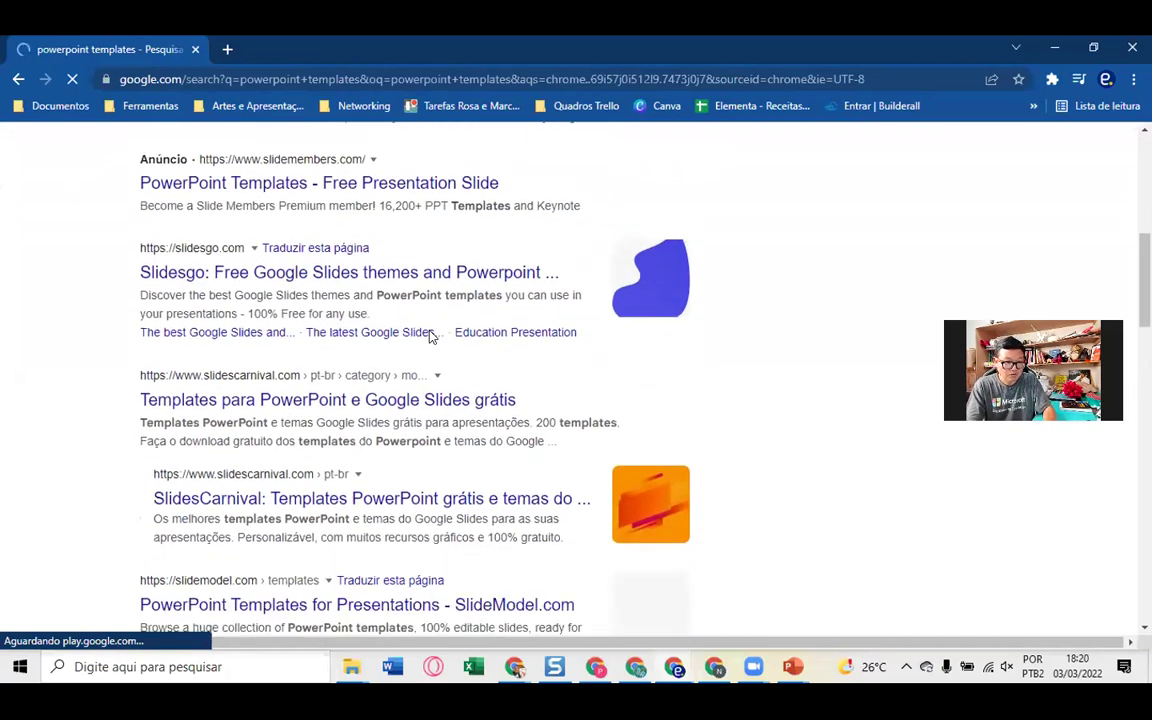
{"action": "right_click", "coordinate": [320, 278]}
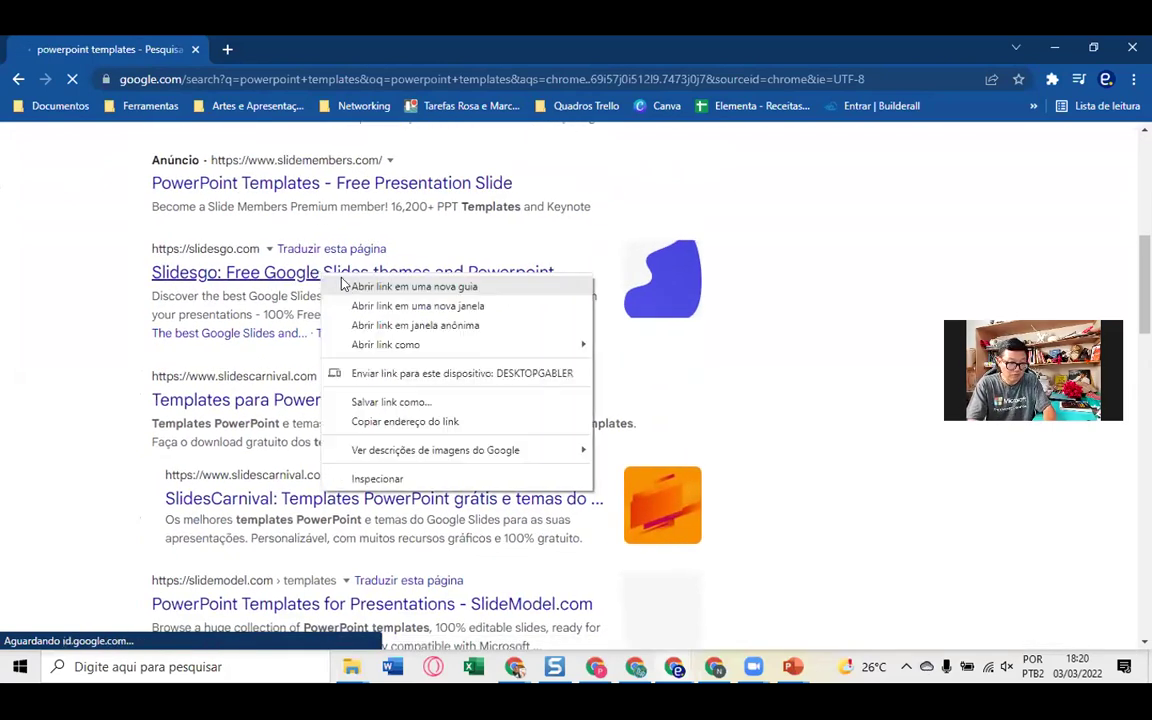
{"action": "left_click", "coordinate": [358, 286]}
{"action": "scroll", "coordinate": [360, 287], "scroll_direction": "down", "scroll_amount": 2}
{"action": "scroll", "coordinate": [360, 287], "scroll_direction": "down", "scroll_amount": 1}
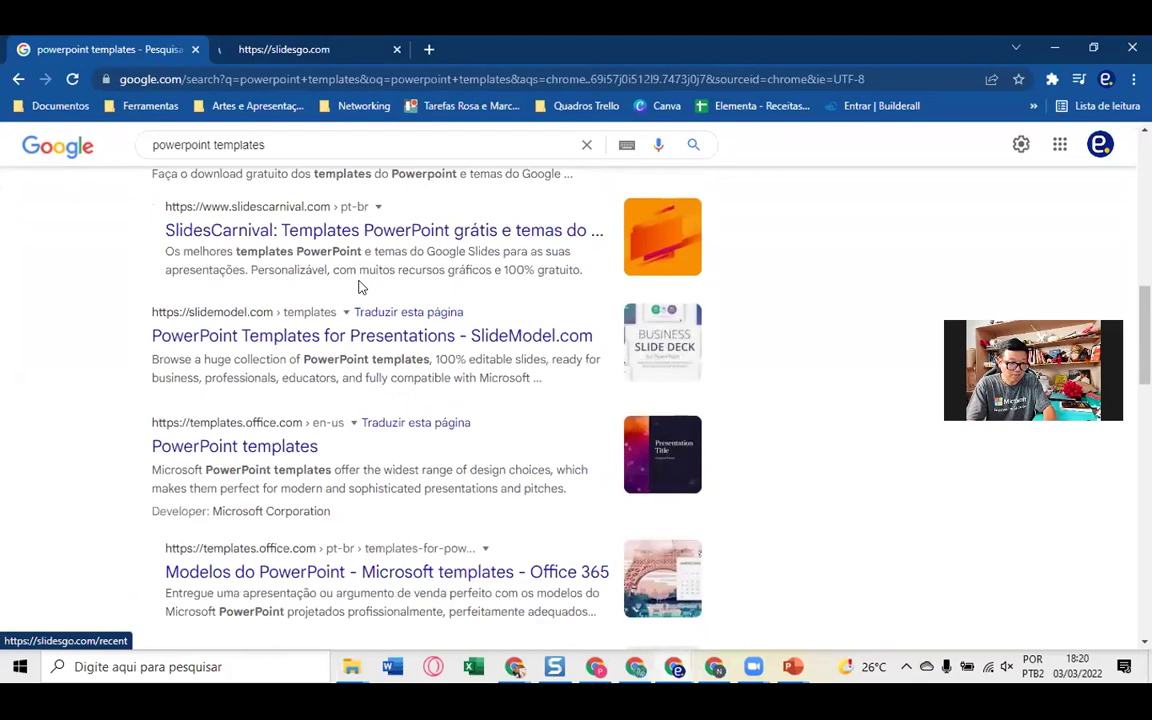
{"action": "scroll", "coordinate": [361, 287], "scroll_direction": "down", "scroll_amount": 1}
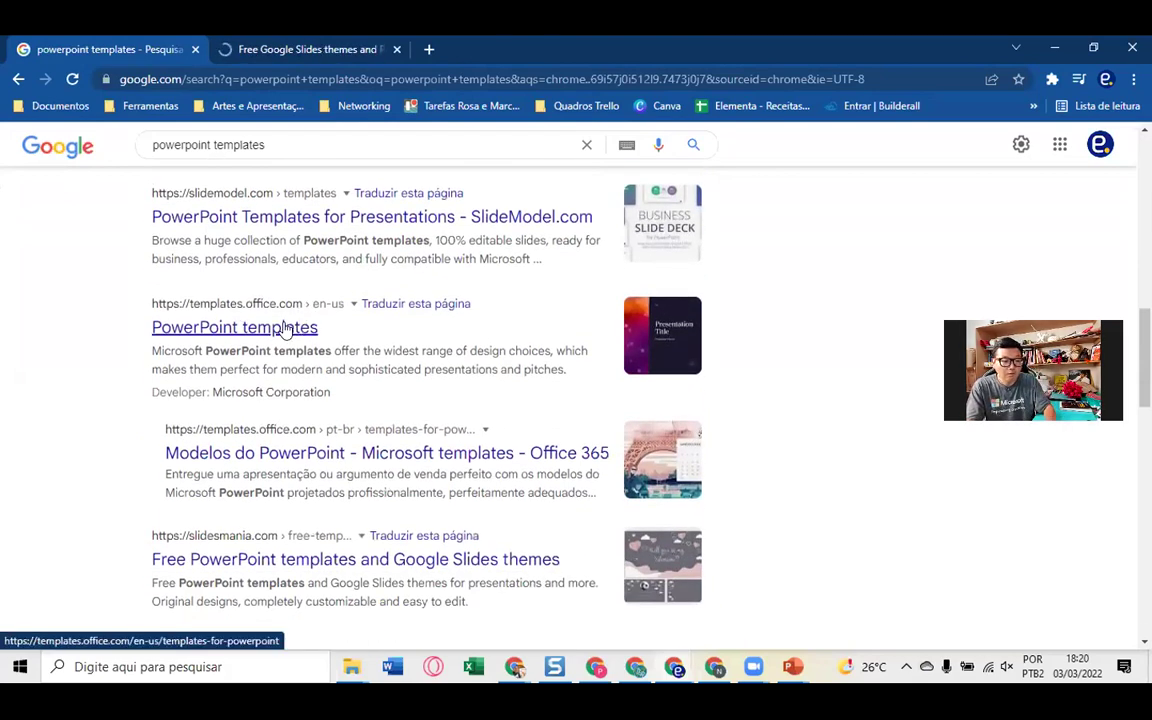
- Change the search query to 'powerpoint modelos animações' and run it
{"action": "scroll", "coordinate": [284, 330], "scroll_direction": "up", "scroll_amount": 8}
{"action": "left_click", "coordinate": [216, 144]}
{"action": "type", "text": "an"}
{"action": "key", "text": "ctrl+shift+Left"}
{"action": "key", "text": "ctrl+shift+Left"}
{"action": "type", "text": "mod"}
{"action": "key", "text": "BackSpace"}
{"action": "key", "text": "BackSpace"}
{"action": "key", "text": "BackSpace"}
{"action": "type", "text": "mod"}
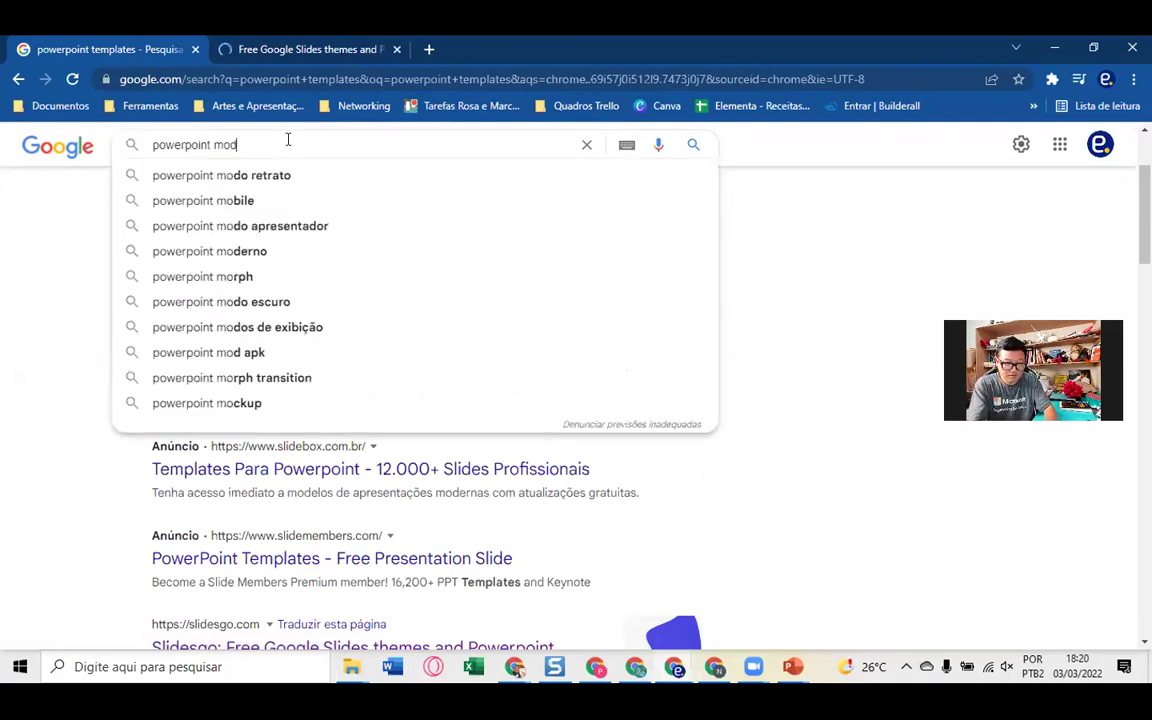
{"action": "type", "text": "elos animações"}
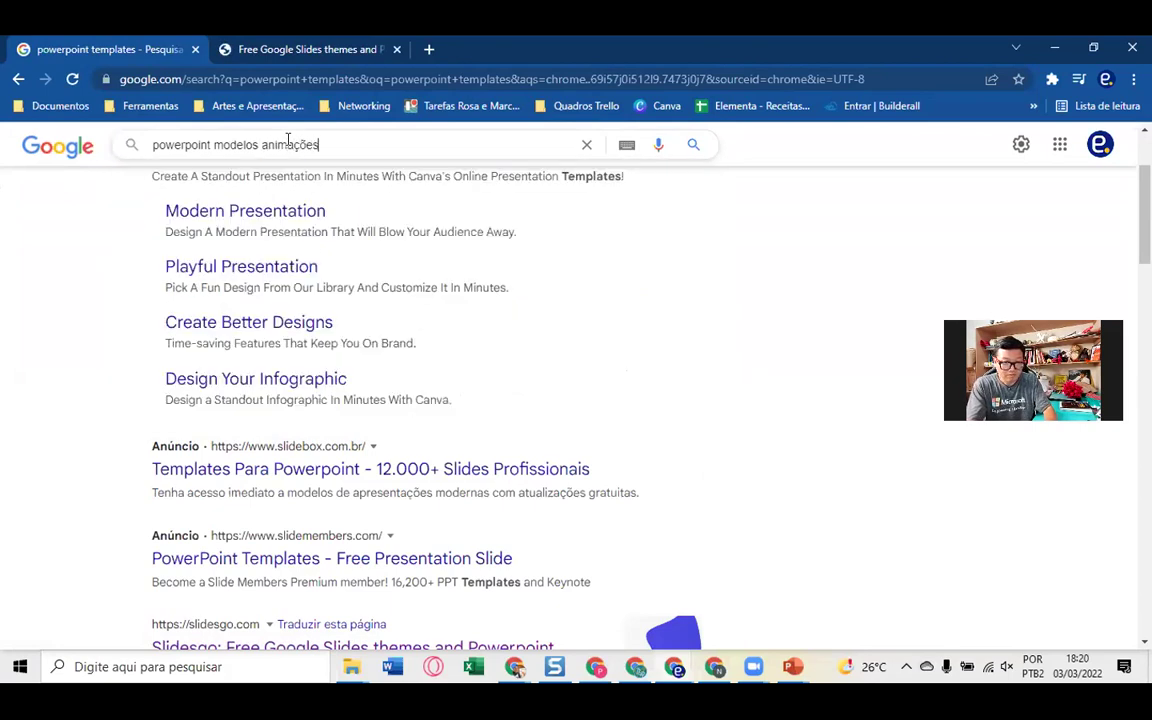
{"action": "key", "text": "Return"}
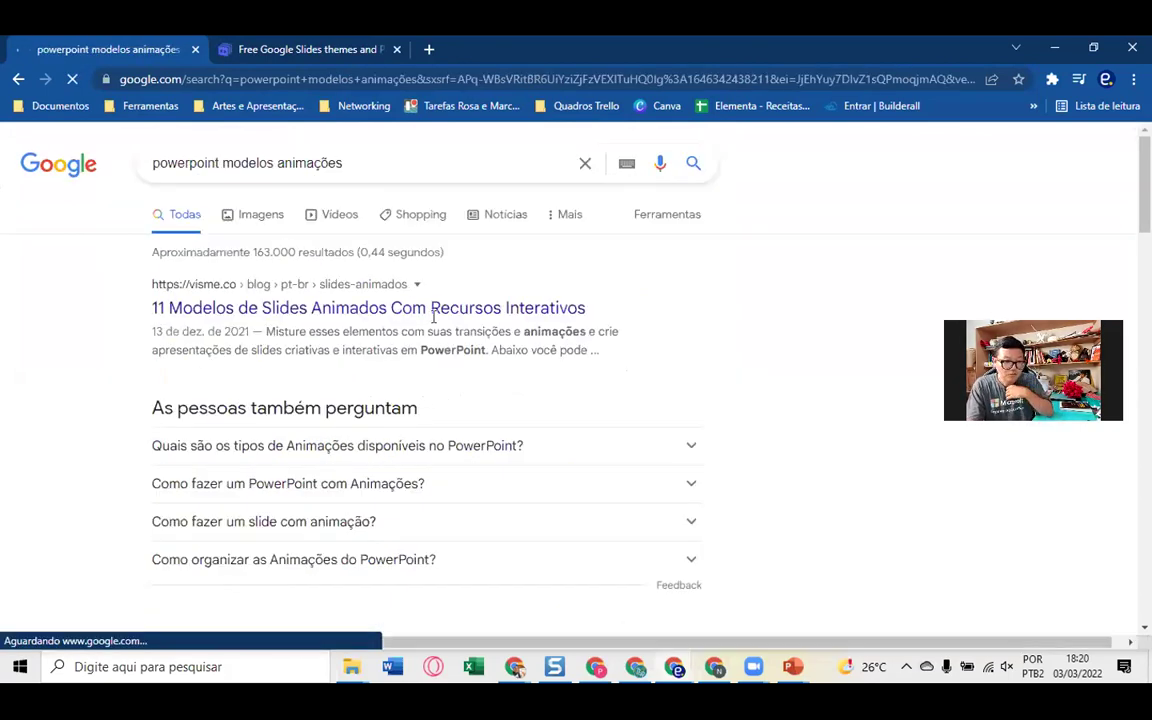
- Open the Visme and SmileTemplates results in new tabs
{"action": "right_click", "coordinate": [338, 313]}
{"action": "left_click", "coordinate": [370, 323]}
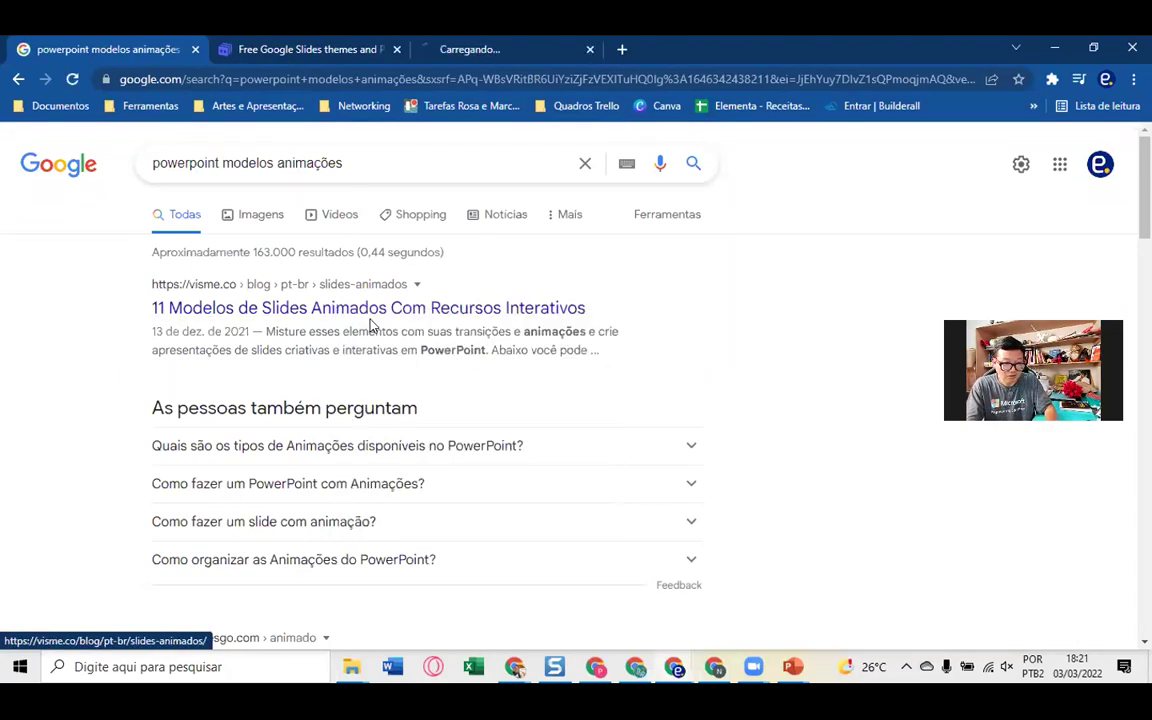
{"action": "scroll", "coordinate": [370, 323], "scroll_direction": "down", "scroll_amount": 3}
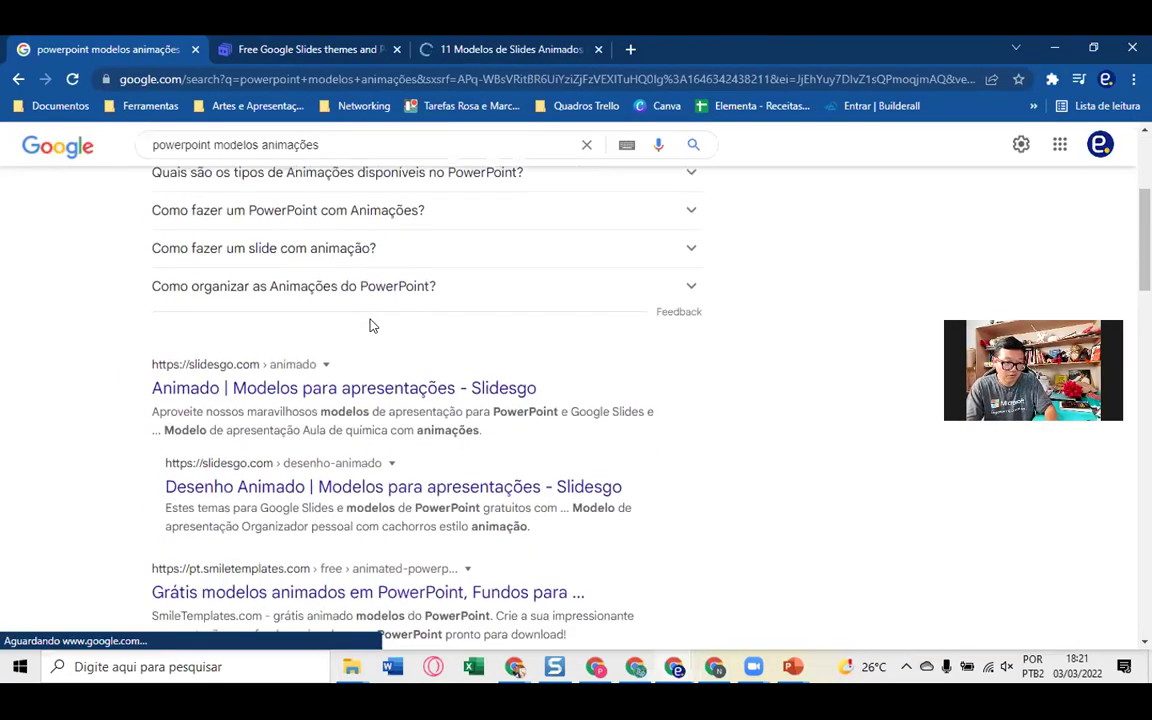
{"action": "scroll", "coordinate": [370, 325], "scroll_direction": "down", "scroll_amount": 2}
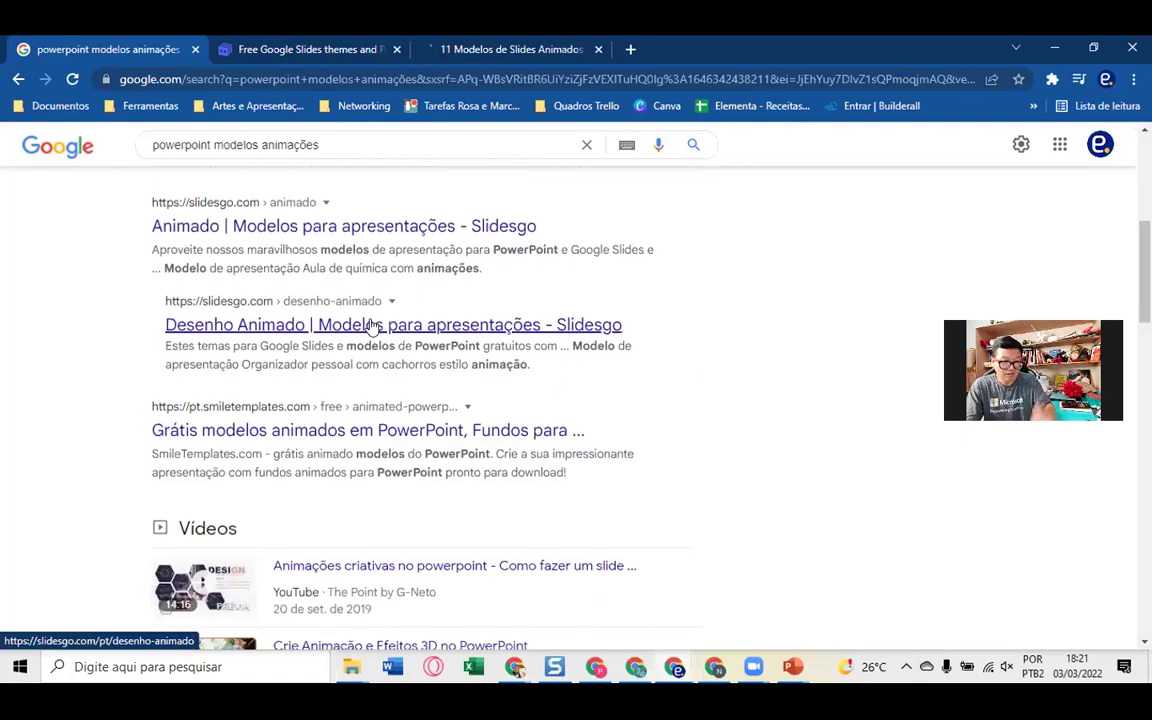
{"action": "right_click", "coordinate": [355, 430]}
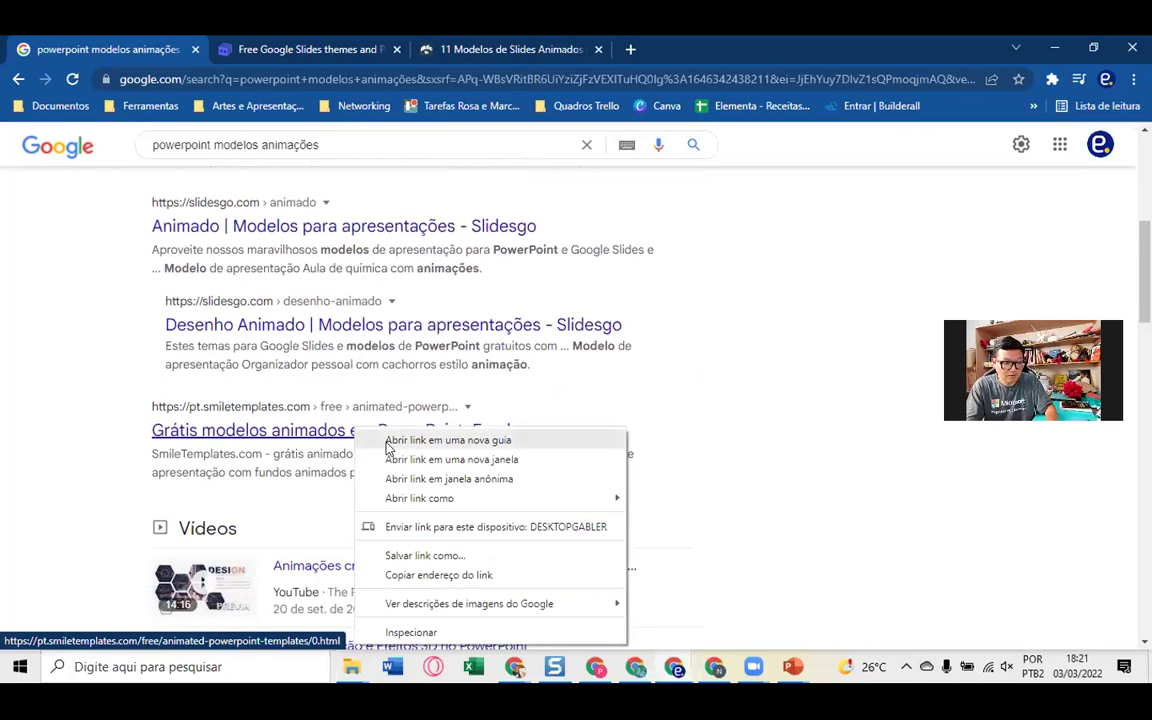
{"action": "left_click", "coordinate": [386, 441]}
- Read the introduction of Visme's '11 Modelos de Slides Animados' article after checking the SmileTemplates tab
{"action": "left_click", "coordinate": [665, 49]}
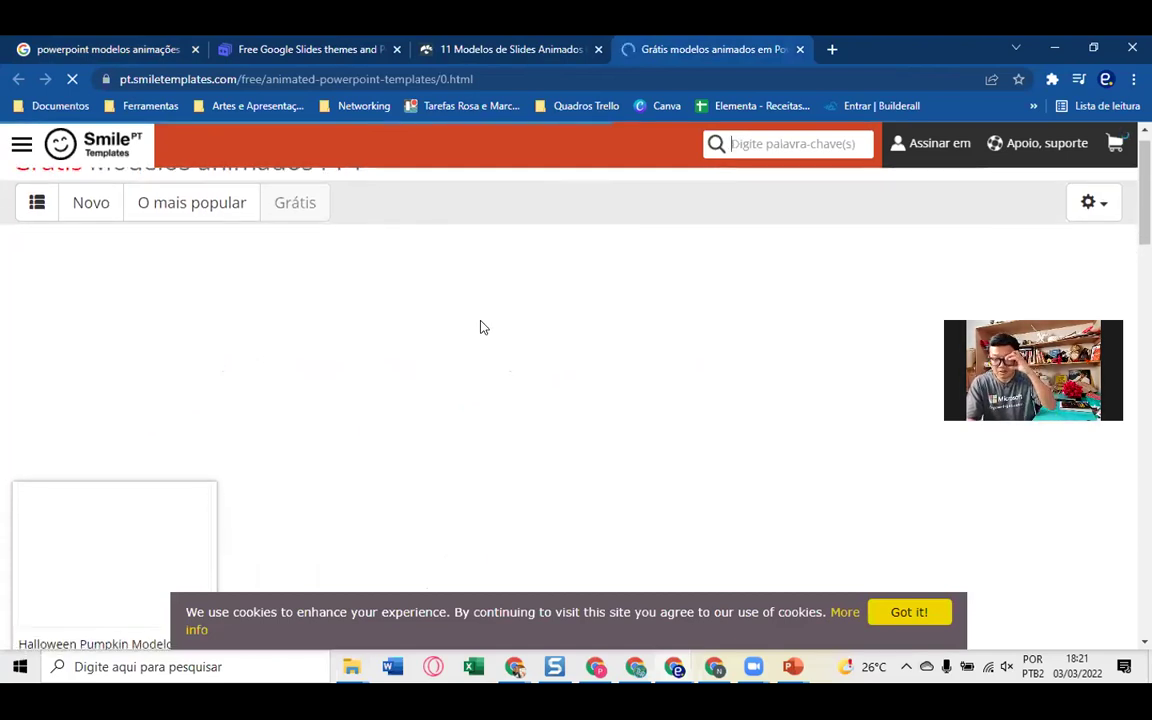
{"action": "left_click", "coordinate": [463, 47]}
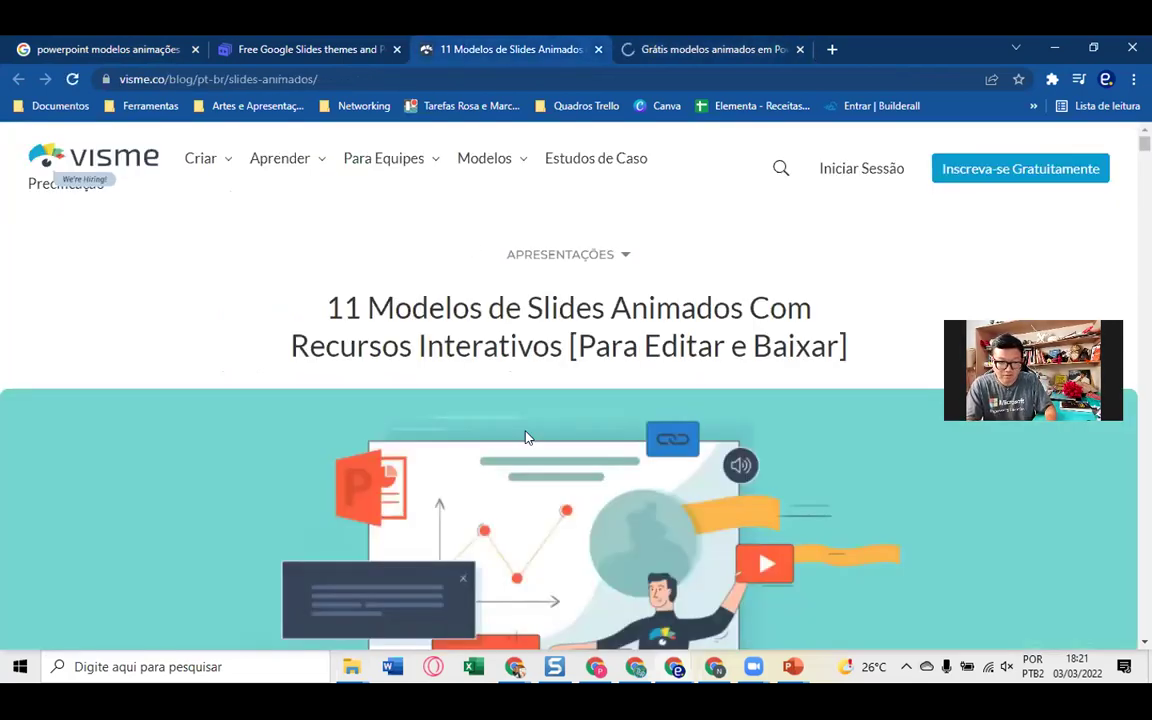
{"action": "scroll", "coordinate": [693, 514], "scroll_direction": "down", "scroll_amount": 5}
{"action": "scroll", "coordinate": [693, 510], "scroll_direction": "down", "scroll_amount": 3}
{"action": "scroll", "coordinate": [692, 506], "scroll_direction": "up", "scroll_amount": 1}
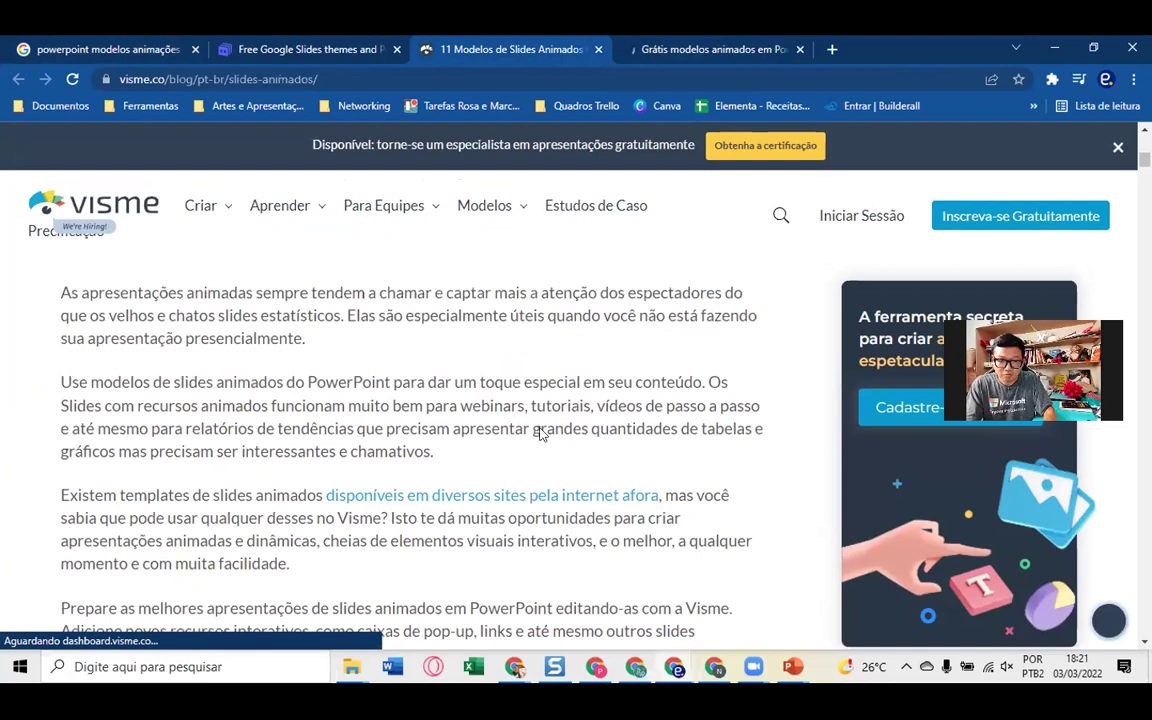
{"action": "scroll", "coordinate": [562, 428], "scroll_direction": "down", "scroll_amount": 2}
{"action": "scroll", "coordinate": [562, 428], "scroll_direction": "down", "scroll_amount": 2}
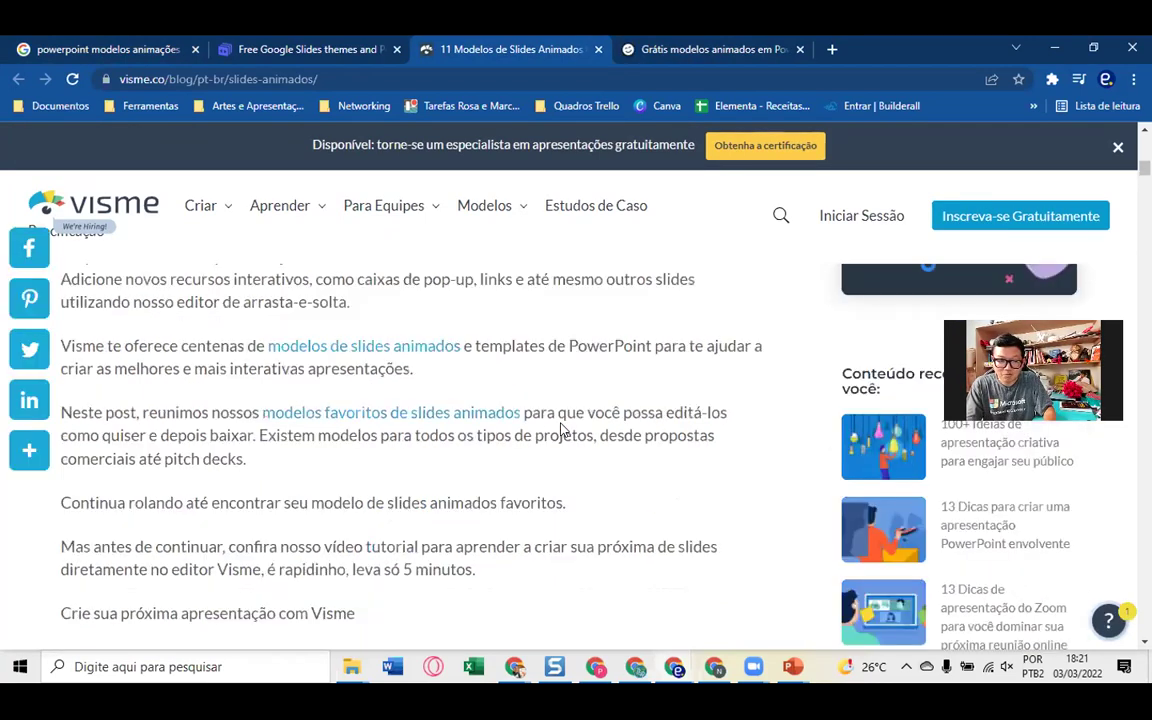
{"action": "scroll", "coordinate": [562, 428], "scroll_direction": "down", "scroll_amount": 1}
{"action": "scroll", "coordinate": [562, 428], "scroll_direction": "up", "scroll_amount": 1}
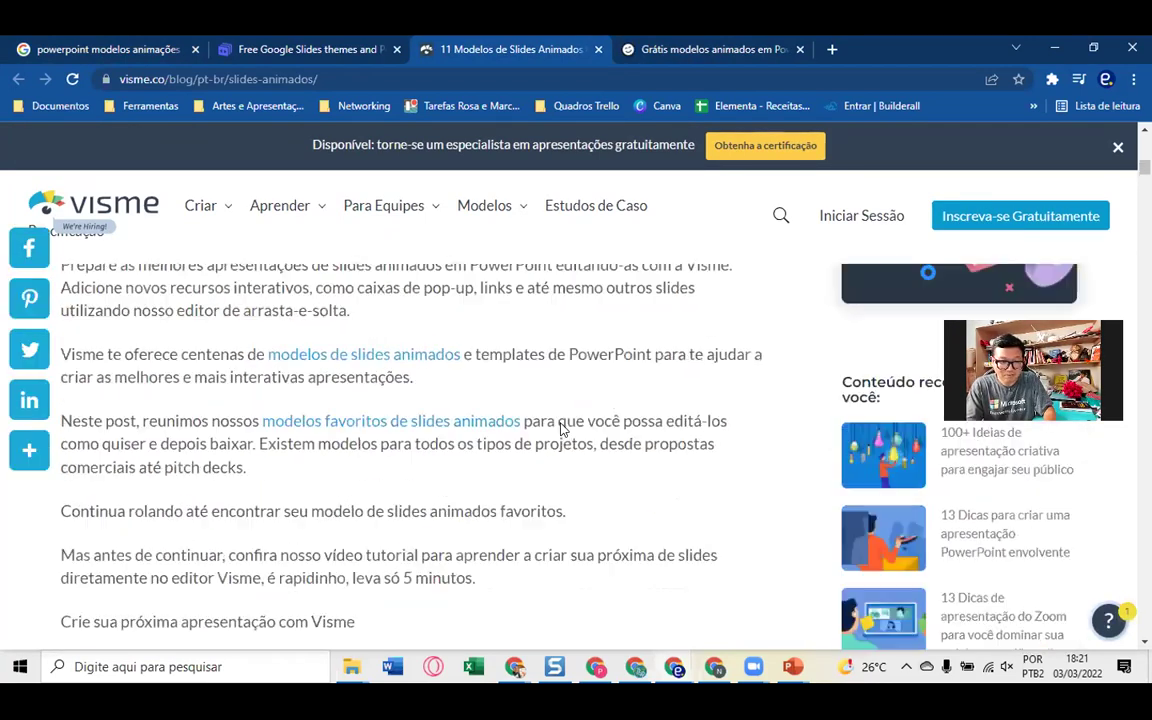
- Follow the 'modelos de slides animados' link and scroll the animation tips article to Creative Ideas
{"action": "left_click", "coordinate": [406, 360]}
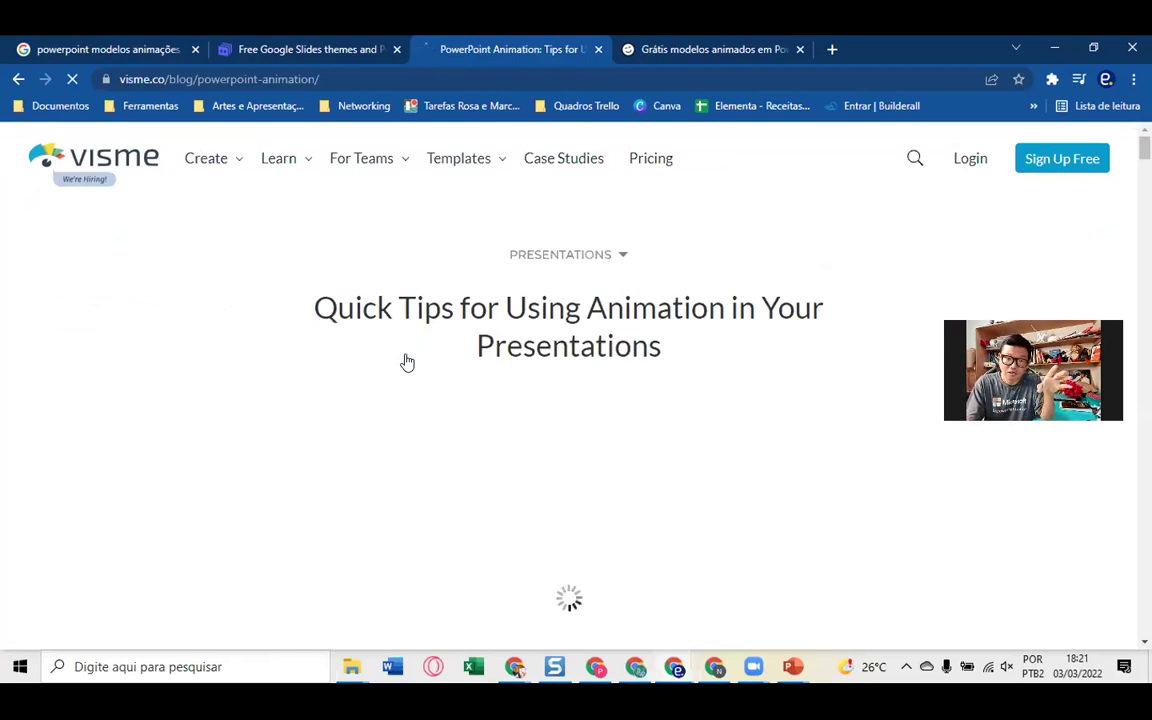
{"action": "scroll", "coordinate": [407, 362], "scroll_direction": "down", "scroll_amount": 1}
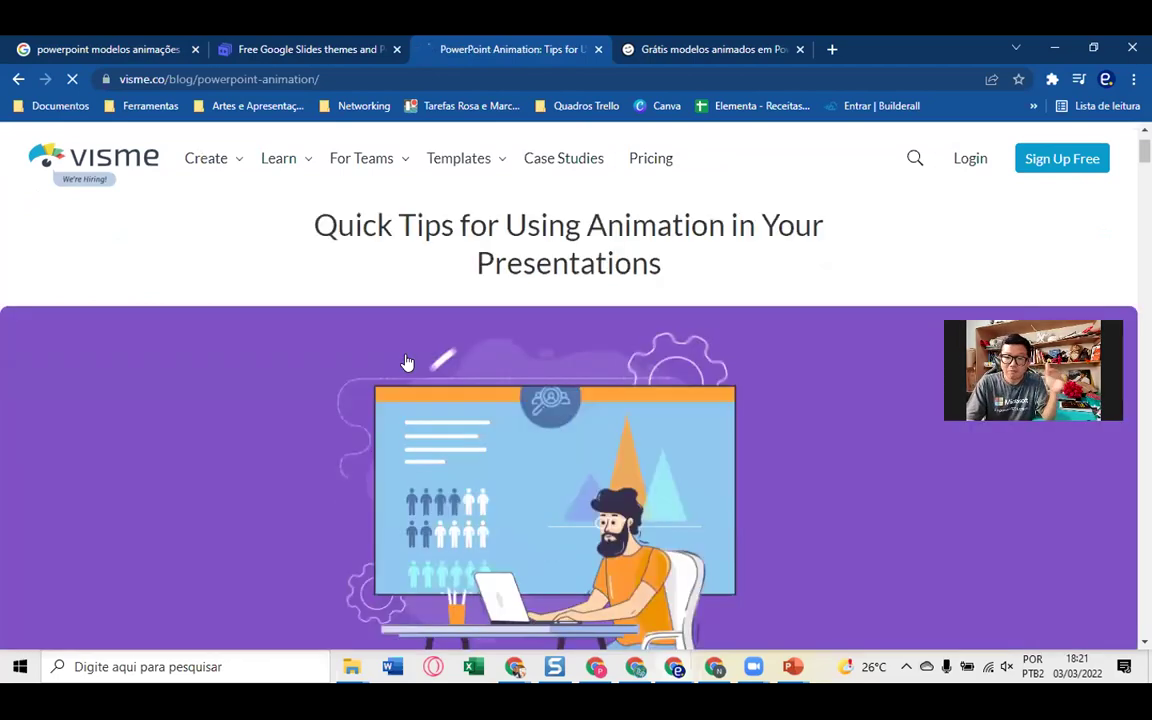
{"action": "scroll", "coordinate": [407, 362], "scroll_direction": "down", "scroll_amount": 1}
{"action": "scroll", "coordinate": [407, 362], "scroll_direction": "down", "scroll_amount": 1}
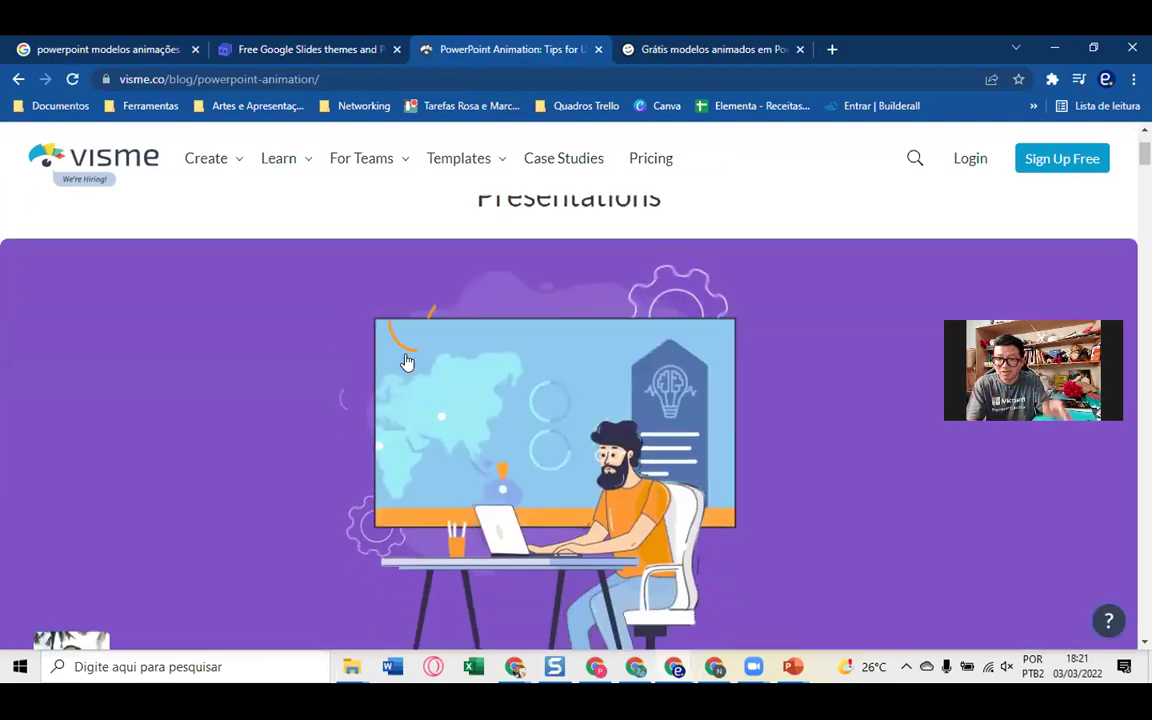
{"action": "scroll", "coordinate": [407, 362], "scroll_direction": "down", "scroll_amount": 1}
{"action": "scroll", "coordinate": [407, 362], "scroll_direction": "down", "scroll_amount": 3}
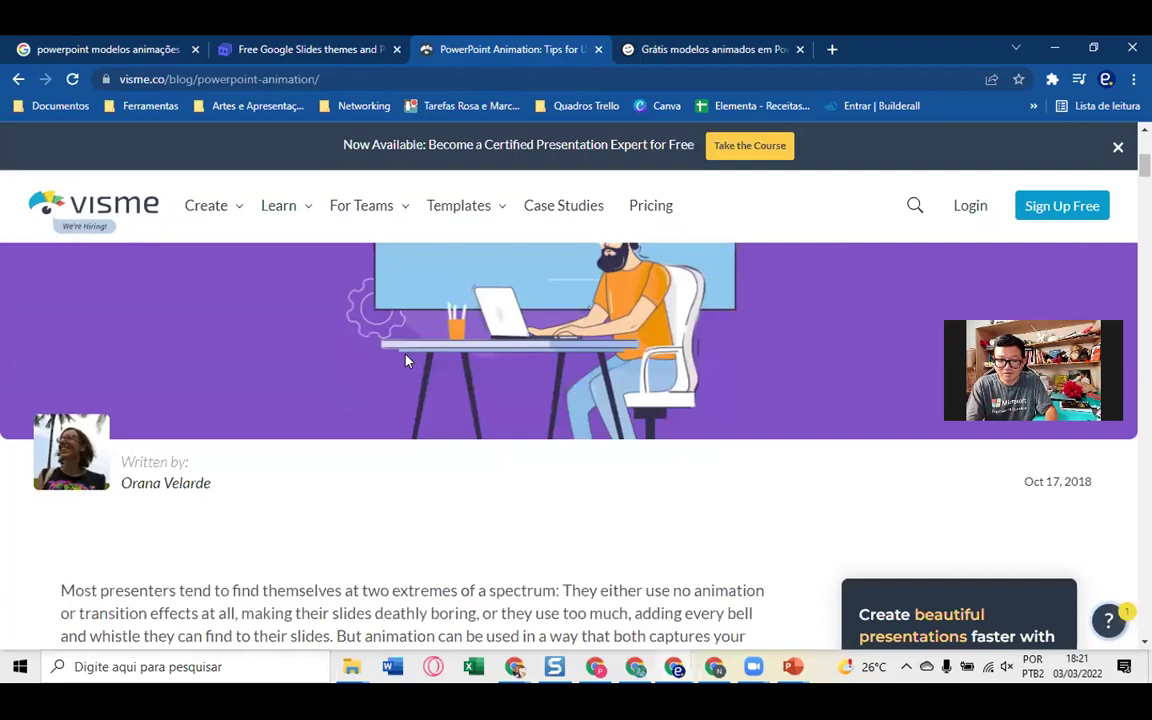
{"action": "scroll", "coordinate": [407, 362], "scroll_direction": "down", "scroll_amount": 4}
{"action": "scroll", "coordinate": [407, 362], "scroll_direction": "down", "scroll_amount": 5}
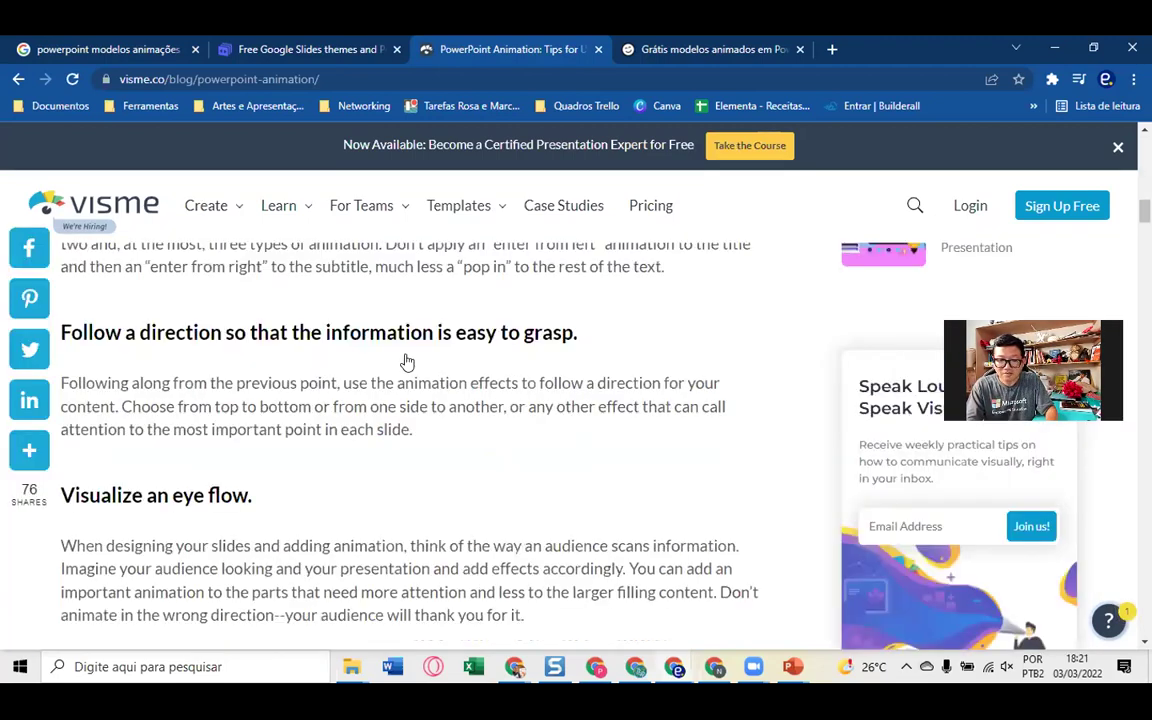
{"action": "scroll", "coordinate": [407, 362], "scroll_direction": "down", "scroll_amount": 5}
{"action": "scroll", "coordinate": [407, 362], "scroll_direction": "down", "scroll_amount": 2}
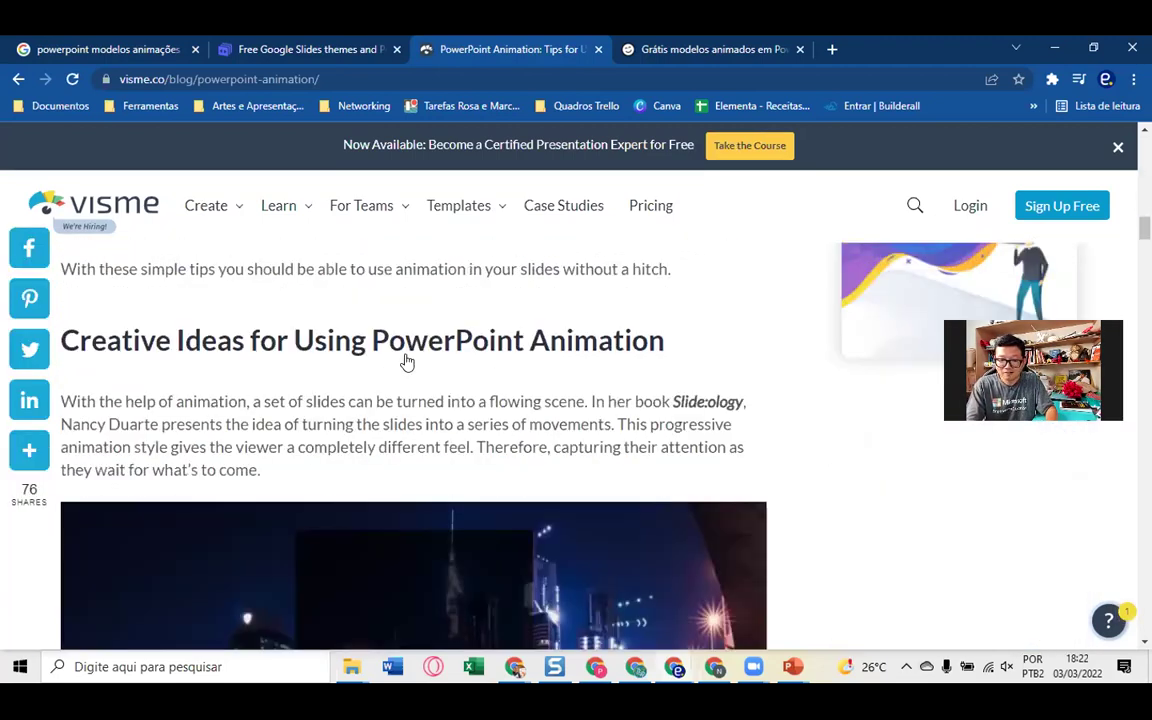
{"action": "scroll", "coordinate": [407, 362], "scroll_direction": "down", "scroll_amount": 4}
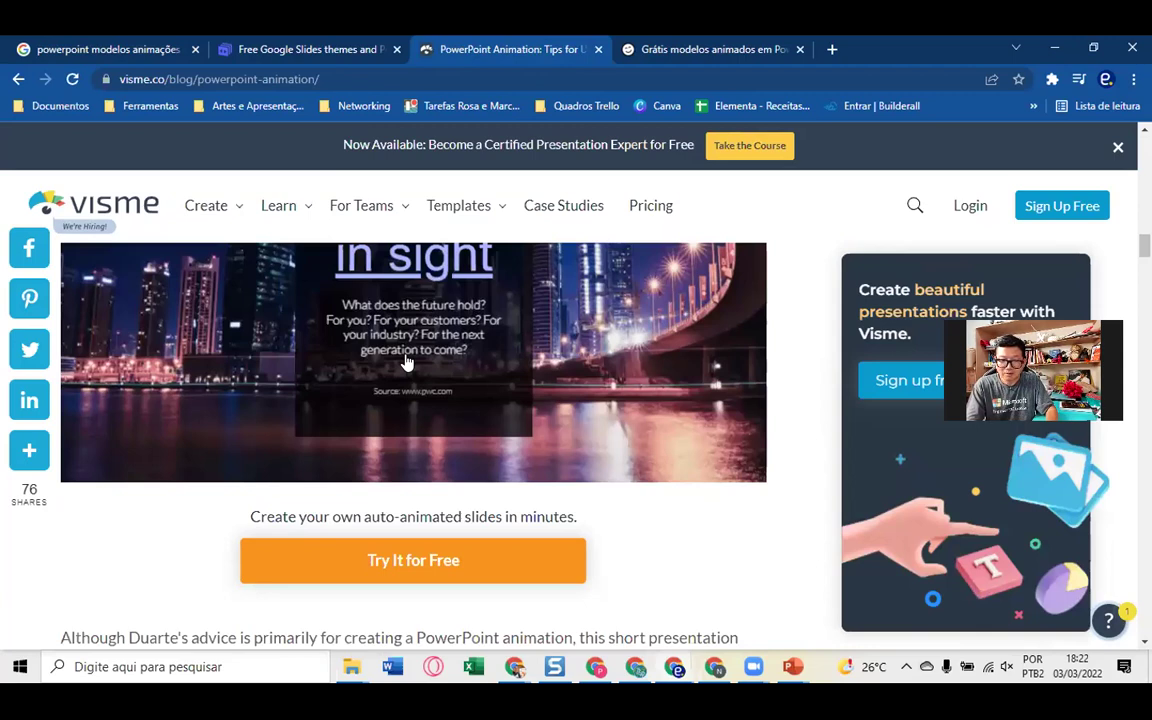
{"action": "scroll", "coordinate": [407, 362], "scroll_direction": "up", "scroll_amount": 4}
{"action": "left_click", "coordinate": [688, 52]}
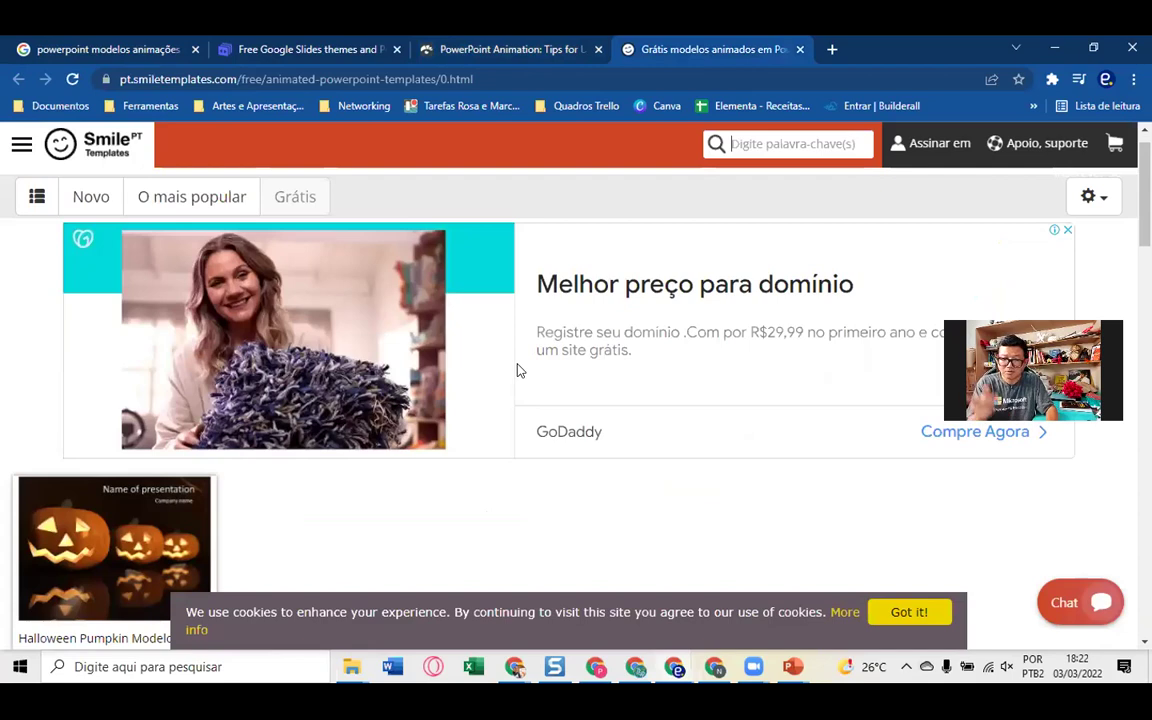
- Scroll the SmileTemplates page down to the Modelos Premium template grid
{"action": "scroll", "coordinate": [900, 411], "scroll_direction": "down", "scroll_amount": 1}
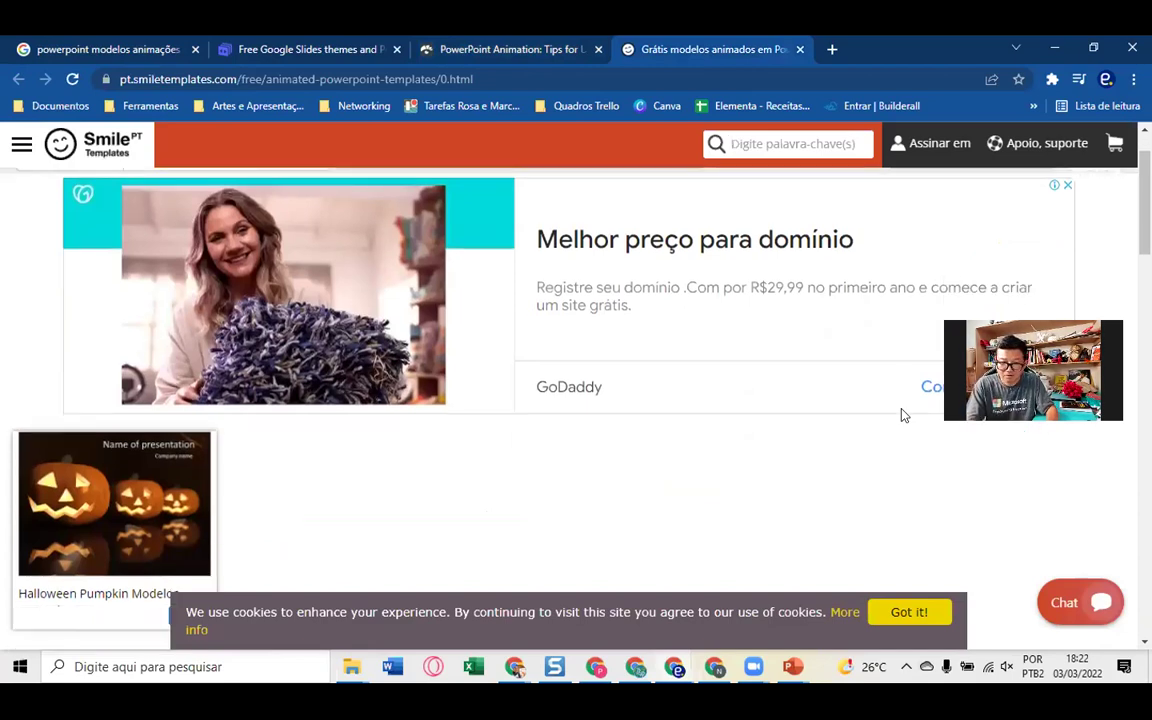
{"action": "scroll", "coordinate": [903, 414], "scroll_direction": "down", "scroll_amount": 5}
{"action": "scroll", "coordinate": [648, 427], "scroll_direction": "down", "scroll_amount": 1}
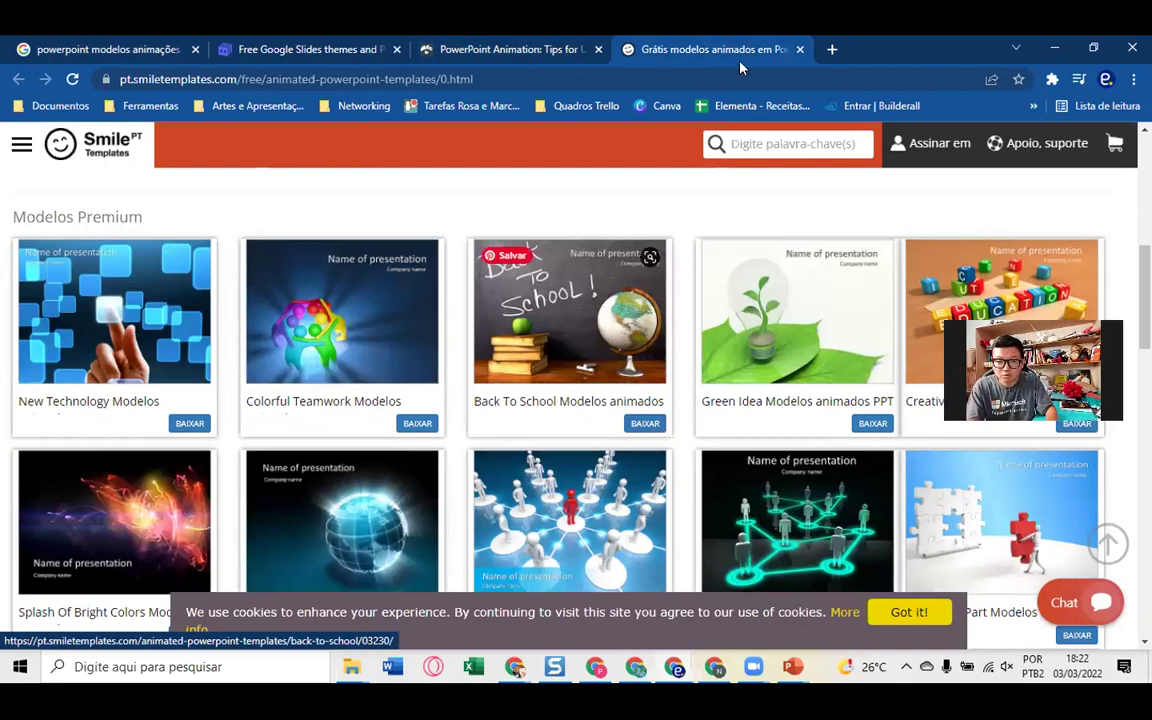
- Go to canva.com in a new tab, dismiss the payment notice, and open Seus projetos
{"action": "left_click", "coordinate": [832, 50]}
{"action": "type", "text": "n"}
{"action": "key", "text": "BackSpace"}
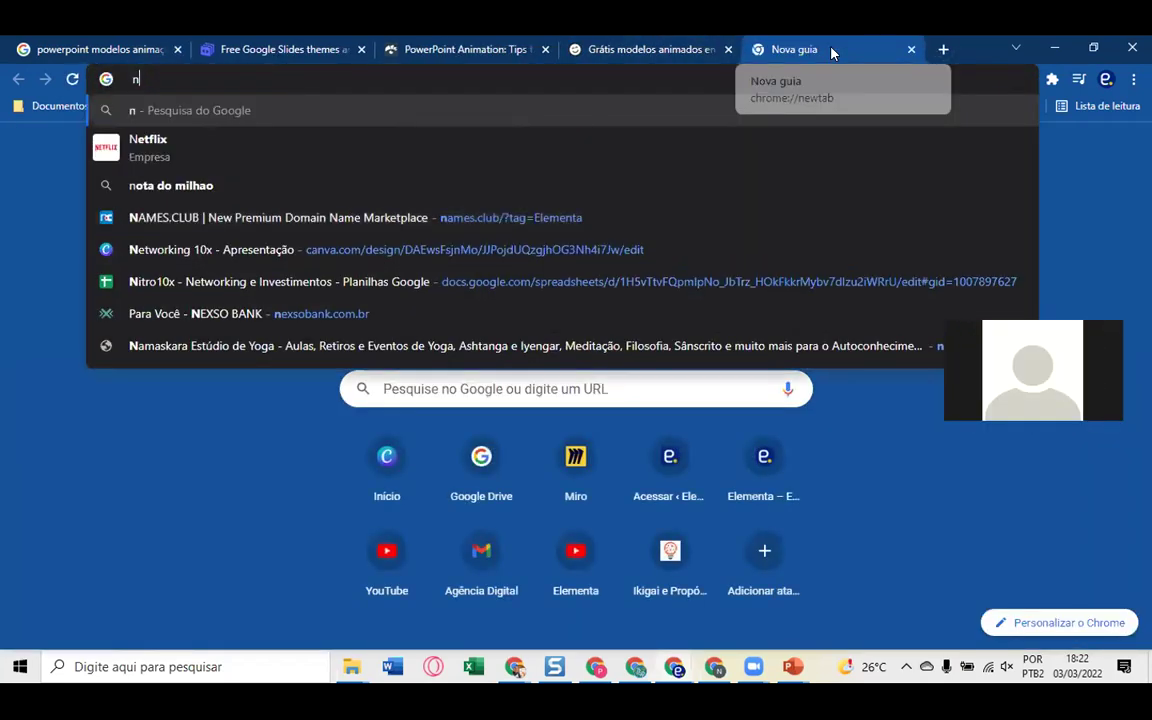
{"action": "key", "text": "BackSpace"}
{"action": "type", "text": "canva.com"}
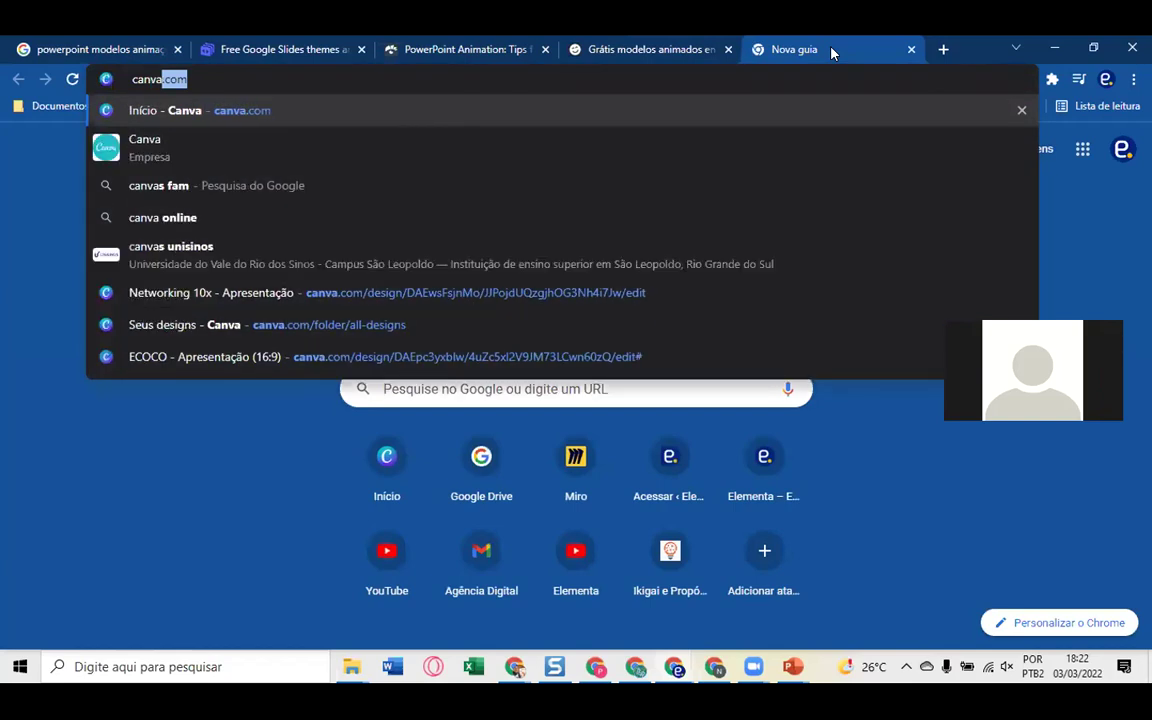
{"action": "key", "text": "Return"}
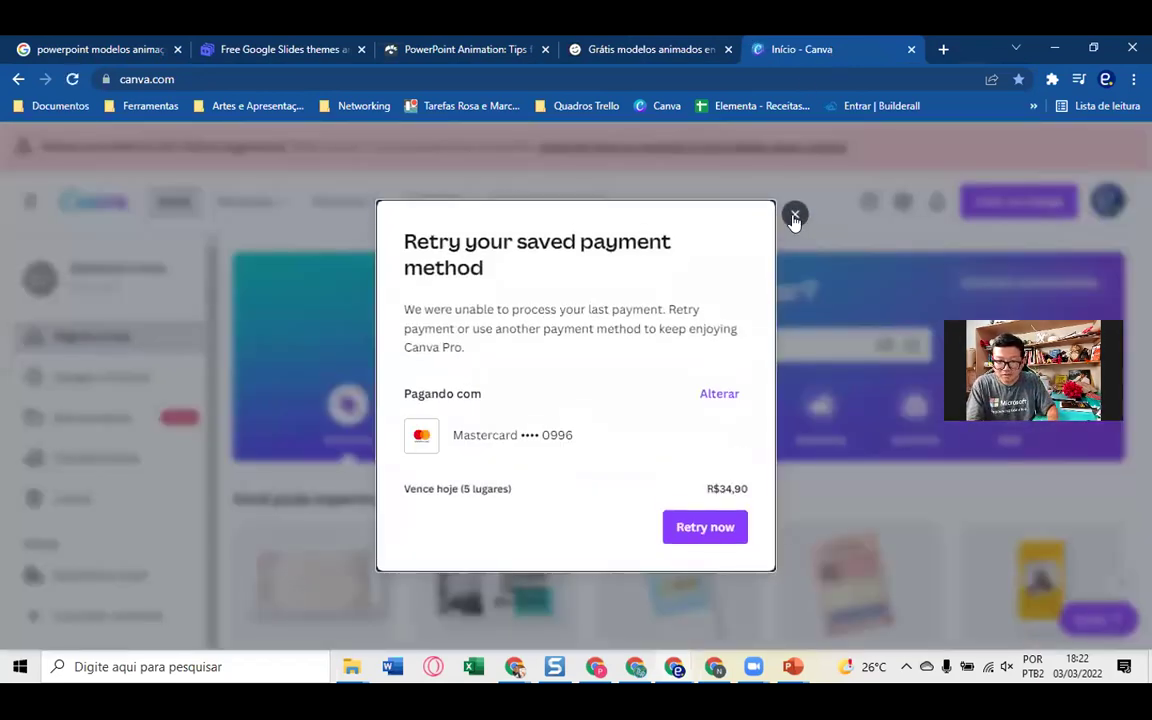
{"action": "left_click", "coordinate": [795, 218]}
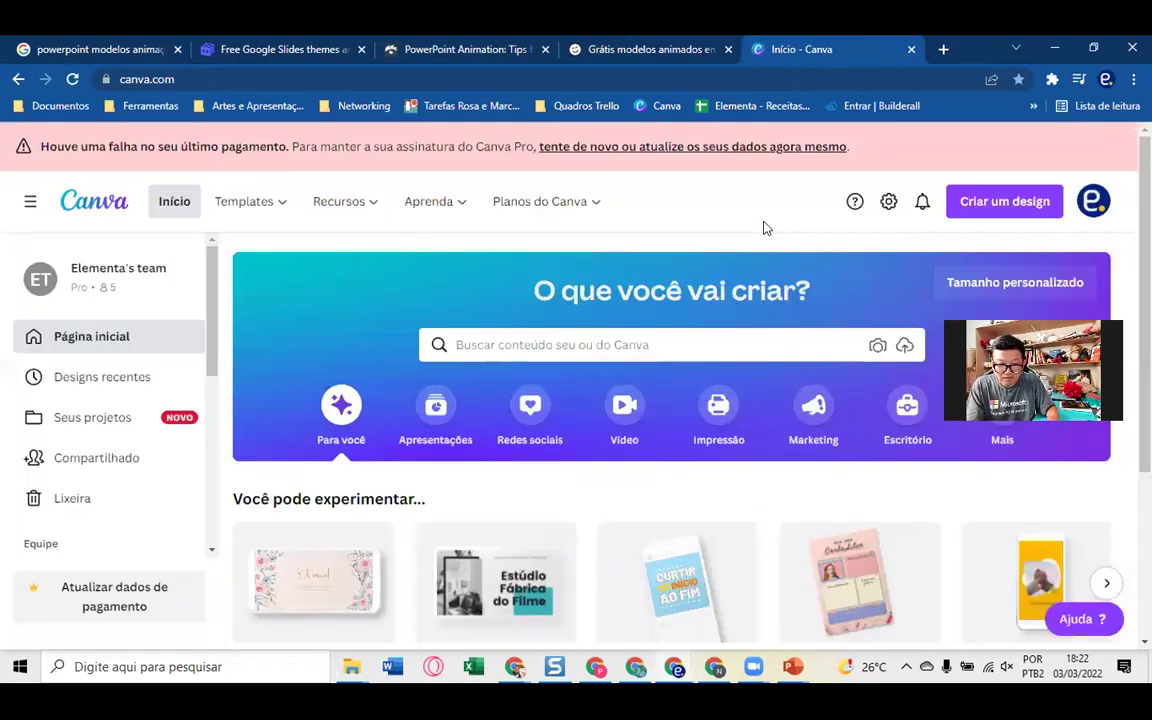
{"action": "left_click", "coordinate": [108, 420]}
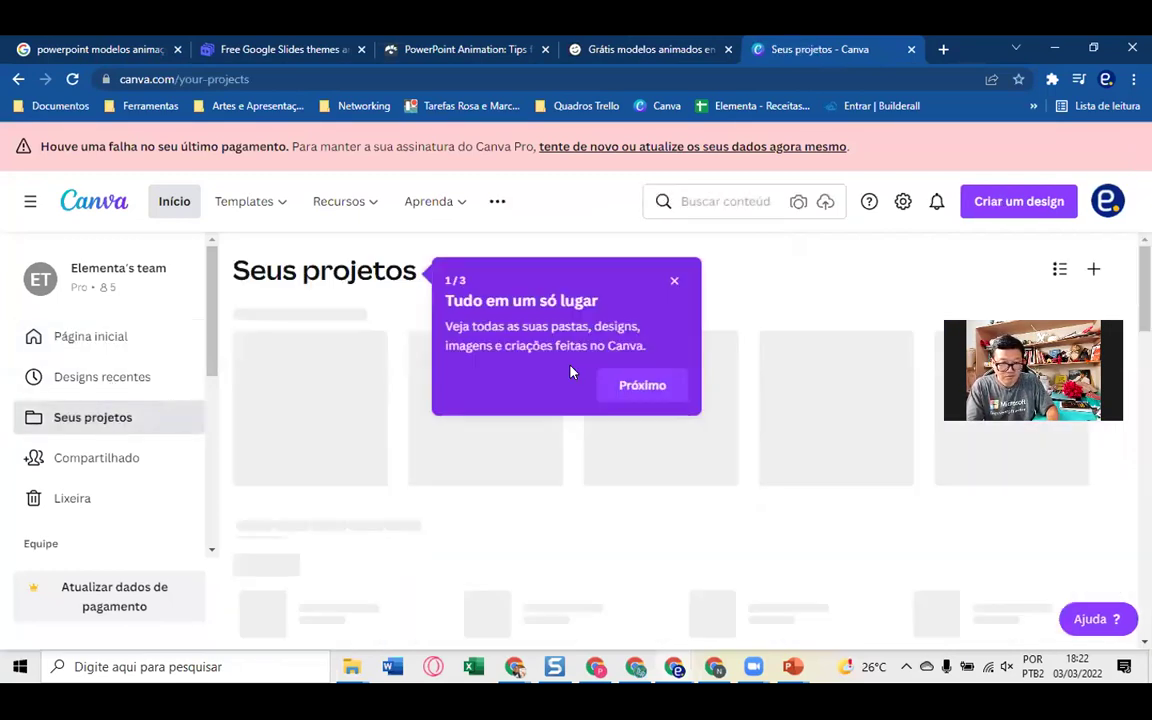
- Close the 'Tudo em um só lugar' tip and scroll through the saved designs
{"action": "left_click", "coordinate": [674, 281]}
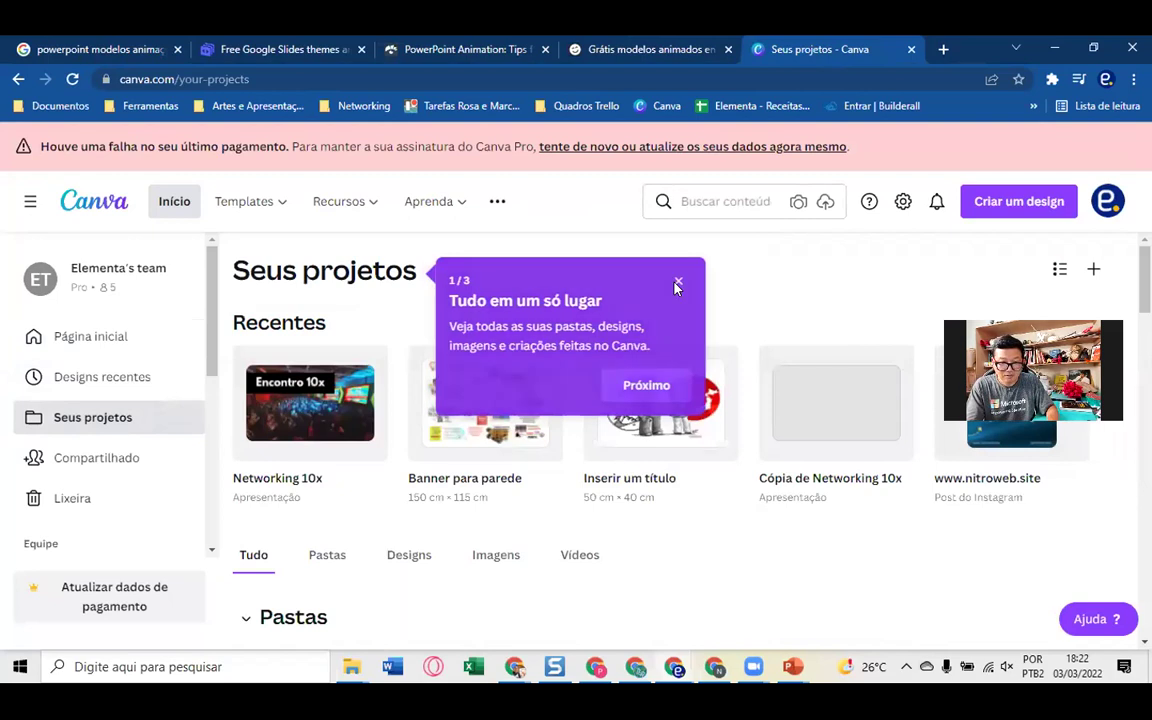
{"action": "scroll", "coordinate": [660, 327], "scroll_direction": "down", "scroll_amount": 3}
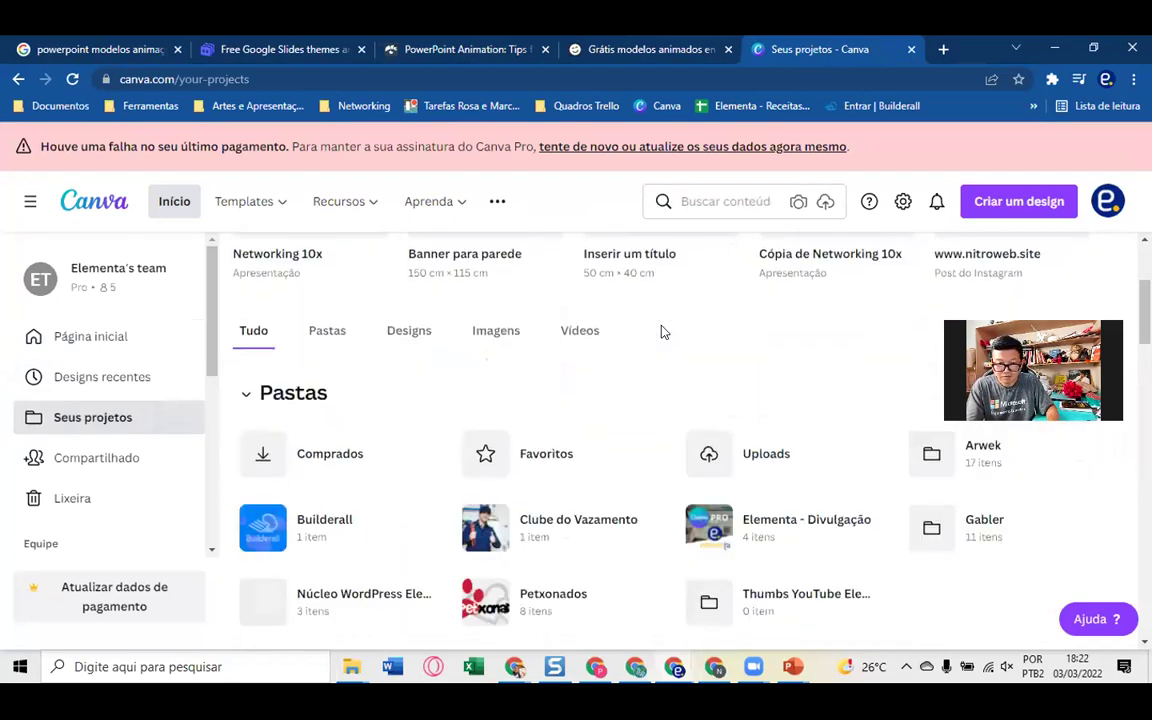
{"action": "scroll", "coordinate": [660, 331], "scroll_direction": "down", "scroll_amount": 3}
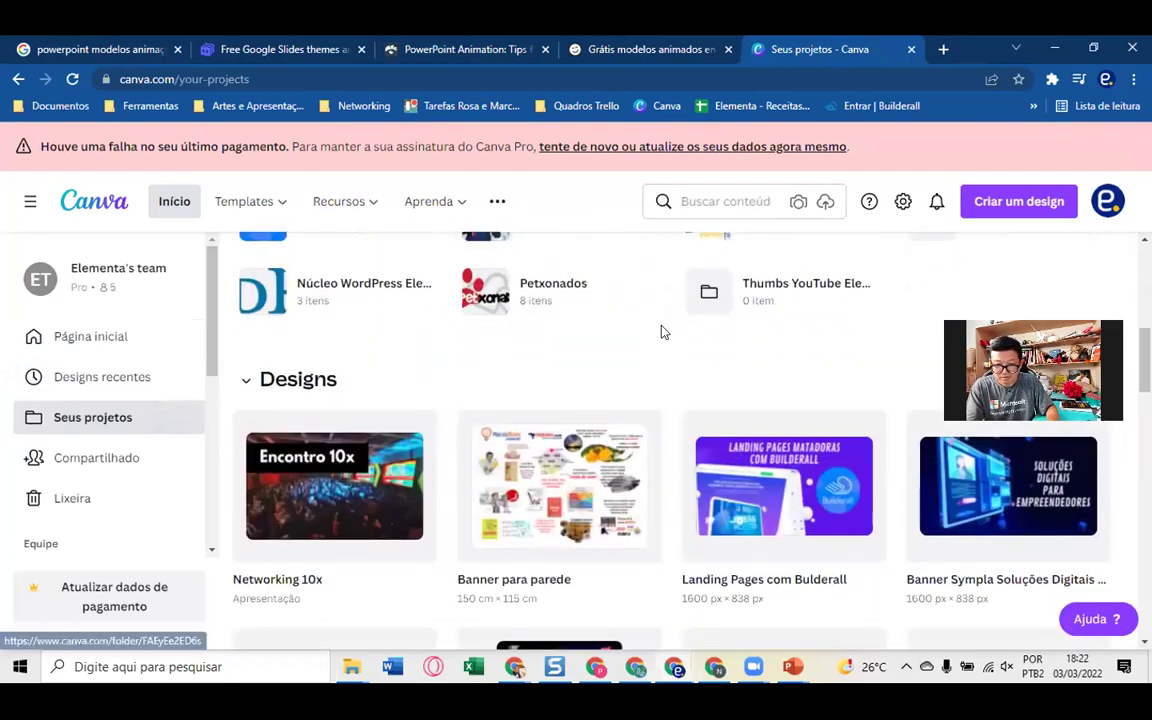
{"action": "scroll", "coordinate": [660, 331], "scroll_direction": "down", "scroll_amount": 3}
{"action": "scroll", "coordinate": [660, 333], "scroll_direction": "down", "scroll_amount": 1}
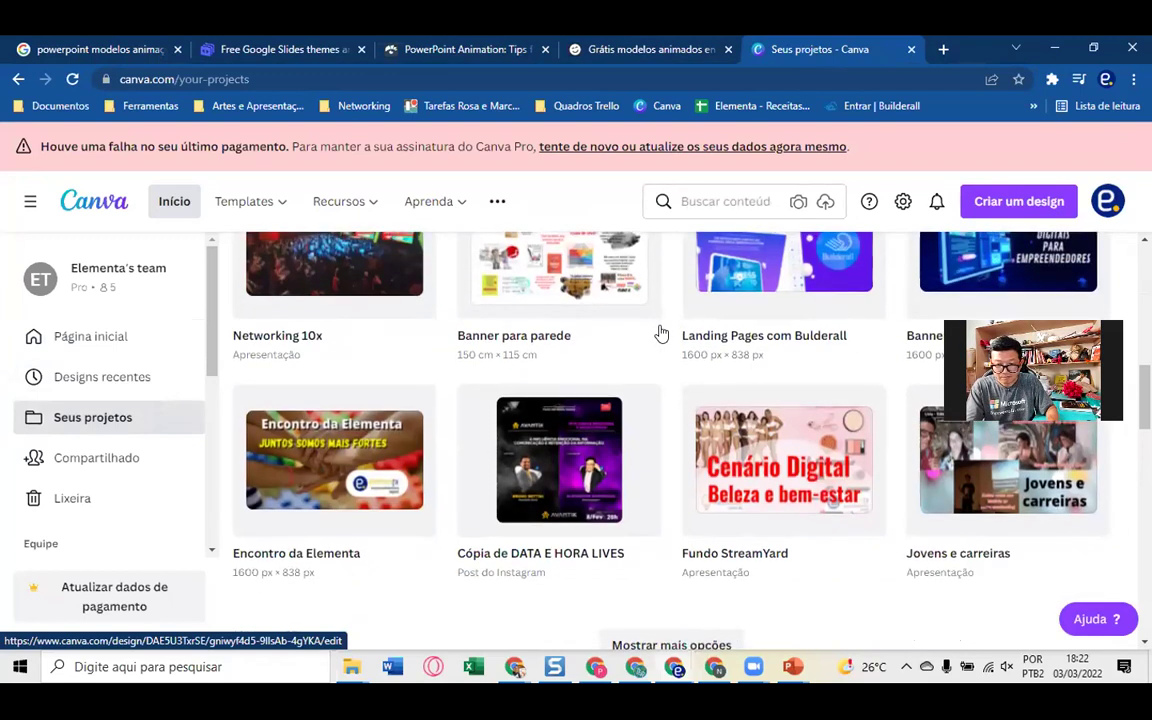
{"action": "scroll", "coordinate": [660, 333], "scroll_direction": "up", "scroll_amount": 1}
{"action": "scroll", "coordinate": [660, 333], "scroll_direction": "down", "scroll_amount": 2}
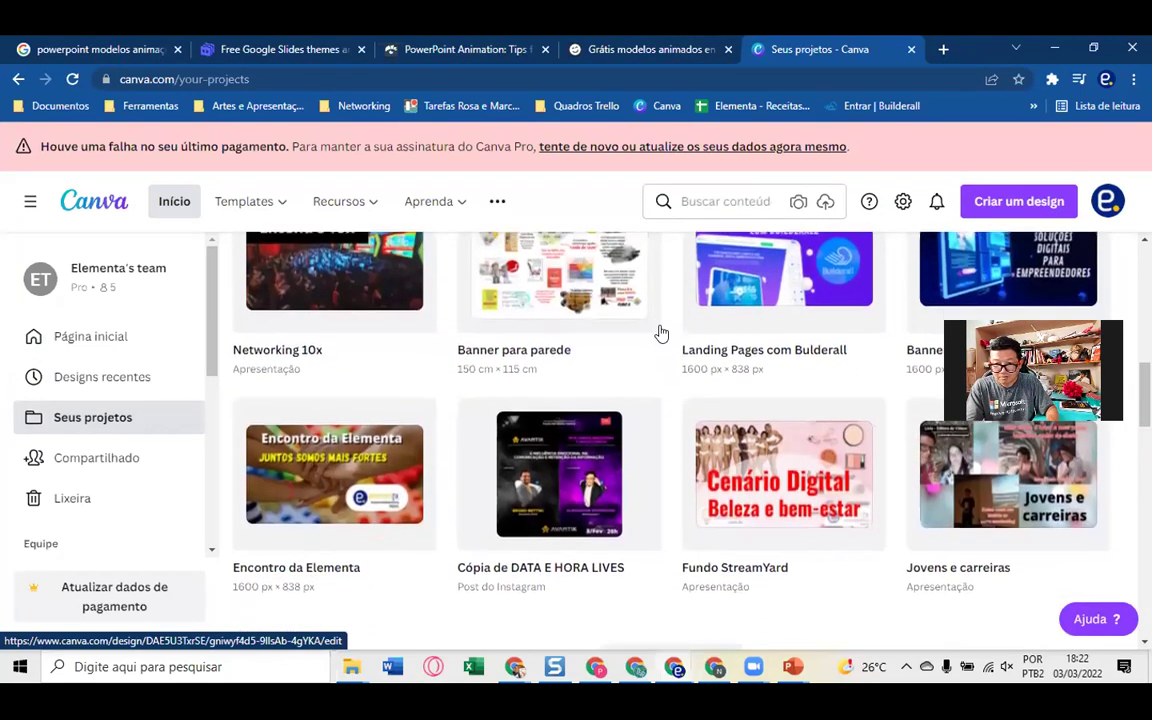
{"action": "scroll", "coordinate": [330, 400], "scroll_direction": "down", "scroll_amount": 2}
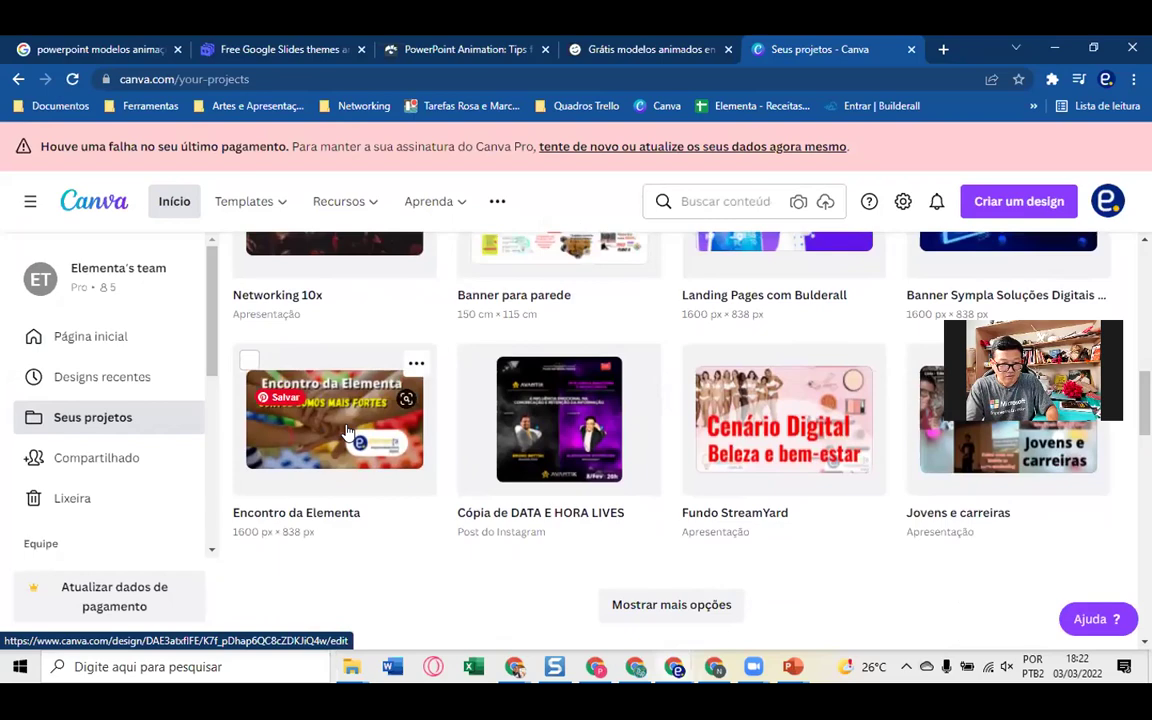
{"action": "scroll", "coordinate": [348, 431], "scroll_direction": "down", "scroll_amount": 3}
{"action": "scroll", "coordinate": [348, 431], "scroll_direction": "down", "scroll_amount": 1}
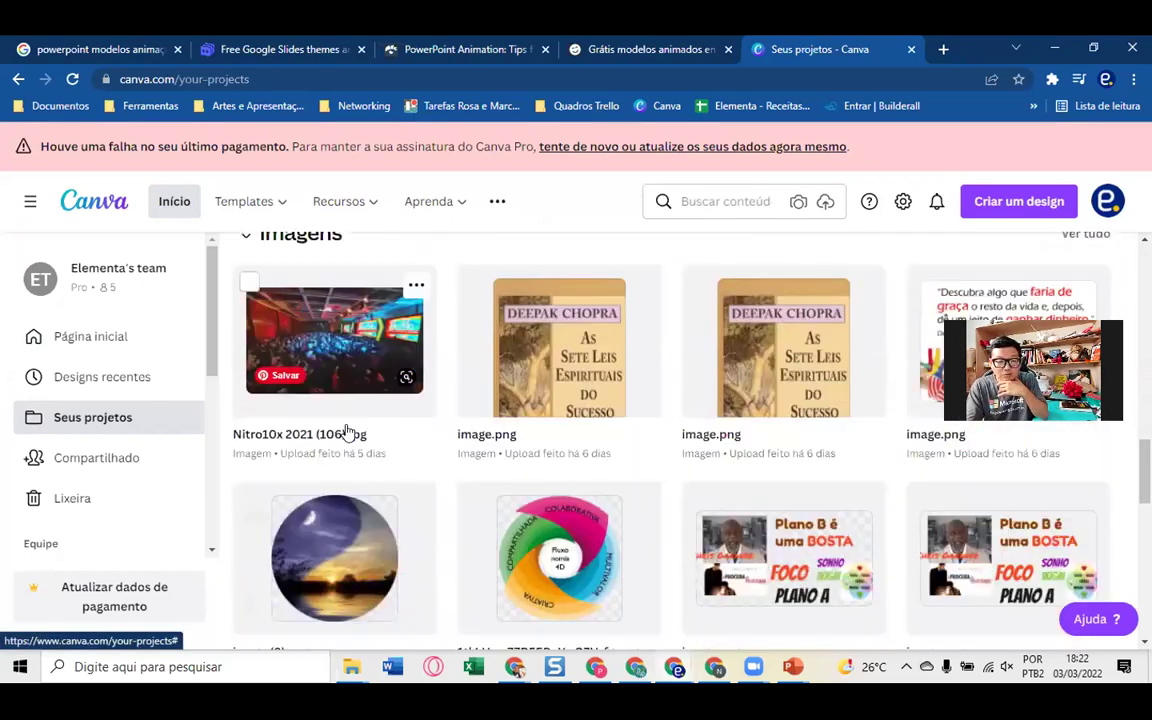
{"action": "scroll", "coordinate": [348, 431], "scroll_direction": "down", "scroll_amount": 1}
{"action": "scroll", "coordinate": [348, 431], "scroll_direction": "up", "scroll_amount": 2}
{"action": "scroll", "coordinate": [348, 431], "scroll_direction": "up", "scroll_amount": 4}
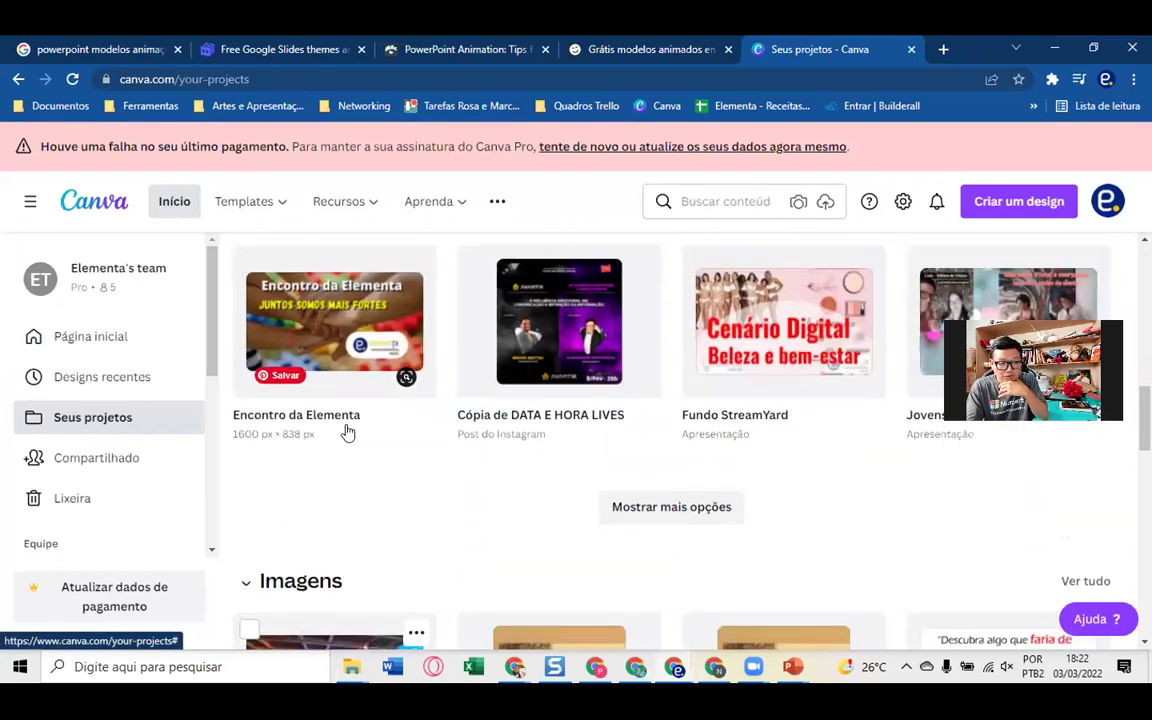
{"action": "scroll", "coordinate": [347, 427], "scroll_direction": "up", "scroll_amount": 2}
{"action": "scroll", "coordinate": [347, 427], "scroll_direction": "up", "scroll_amount": 1}
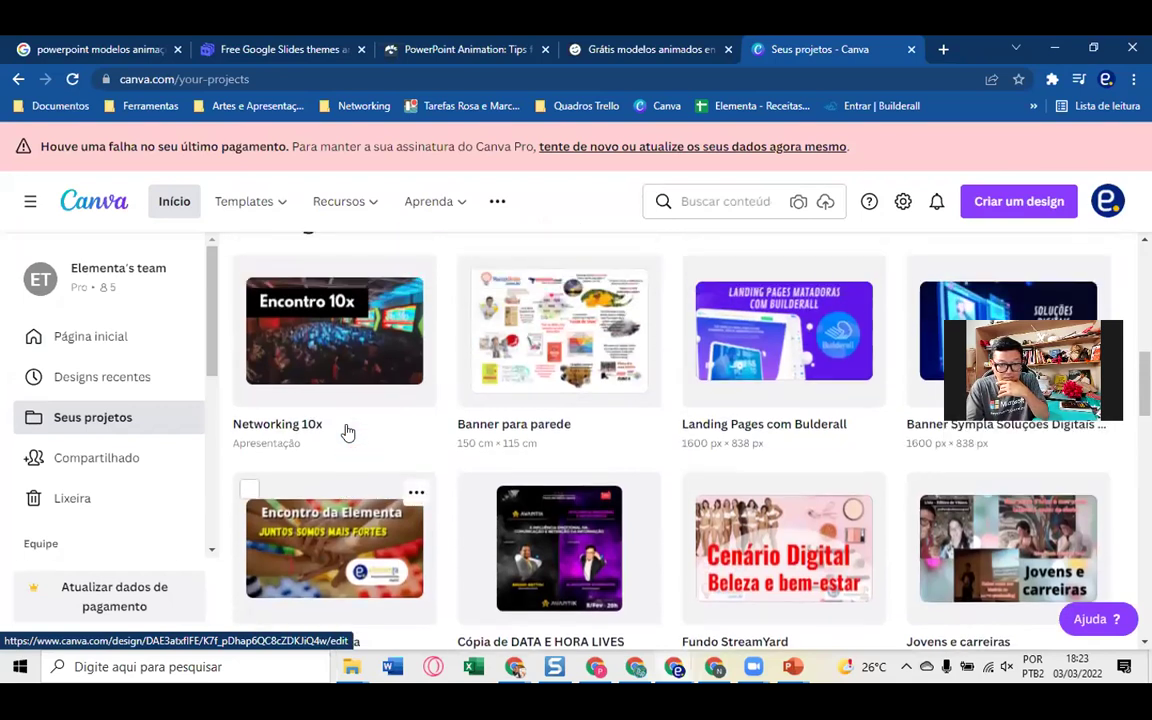
{"action": "scroll", "coordinate": [345, 429], "scroll_direction": "down", "scroll_amount": 1}
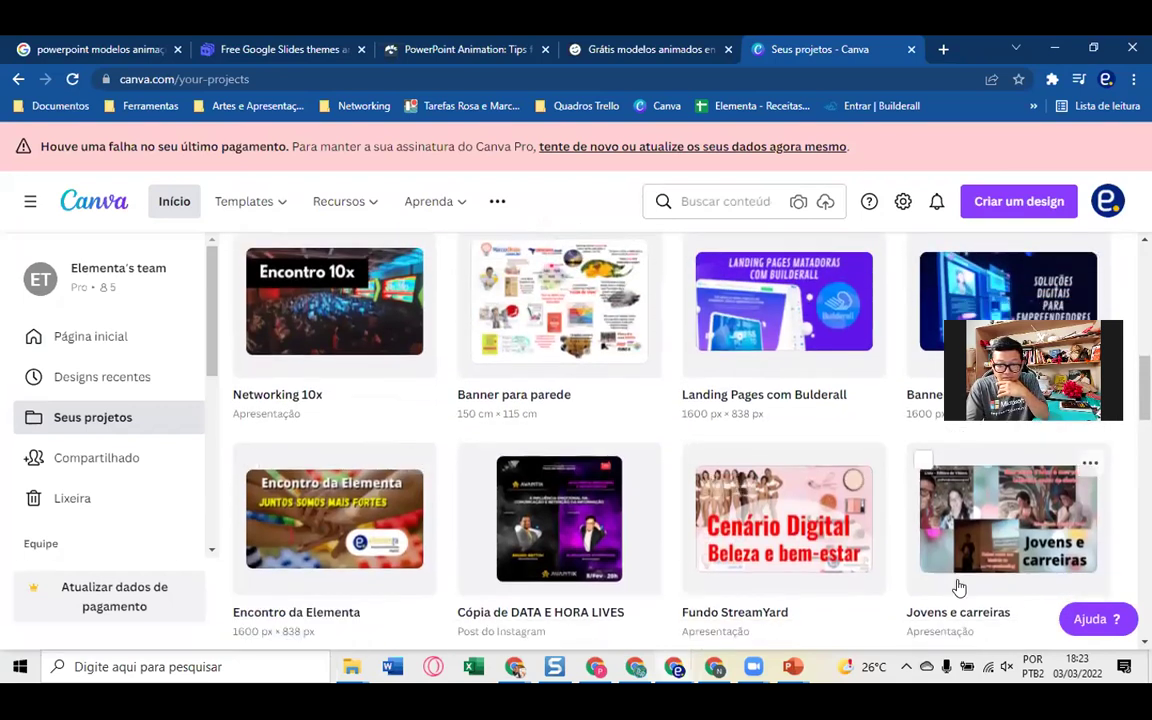
- Open Jovens e carreiras, duplicate the page, and delete the two top images on Página 2
{"action": "left_click", "coordinate": [1005, 522]}
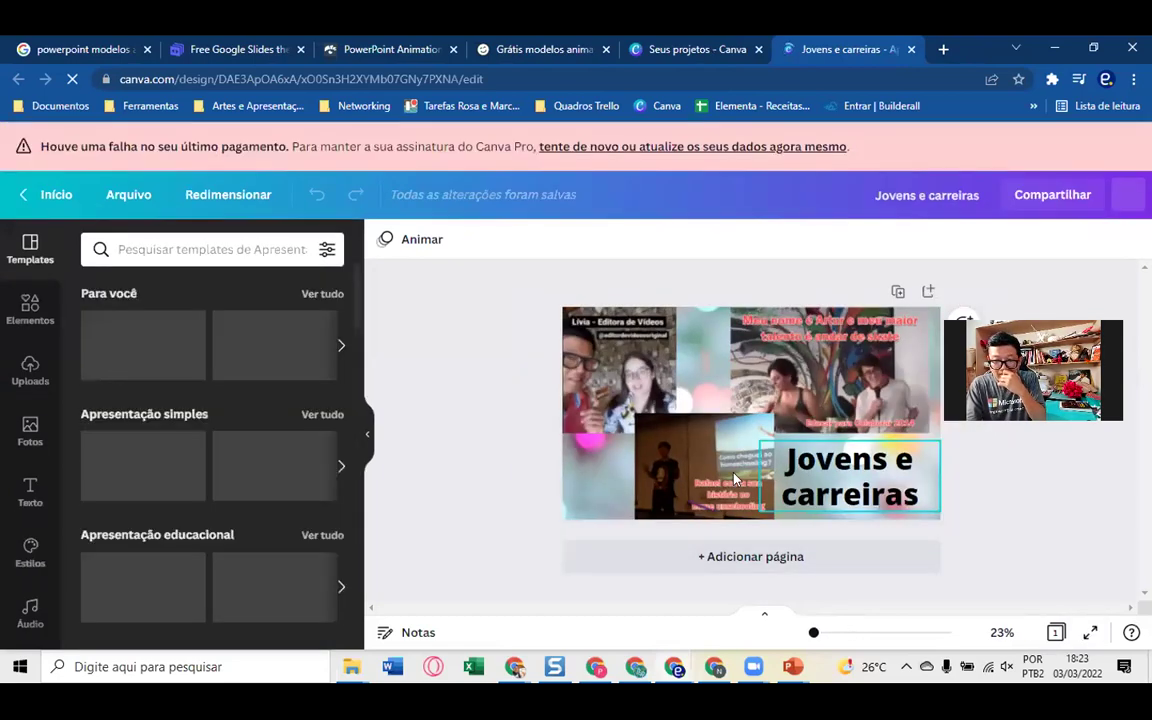
{"action": "left_click", "coordinate": [704, 466]}
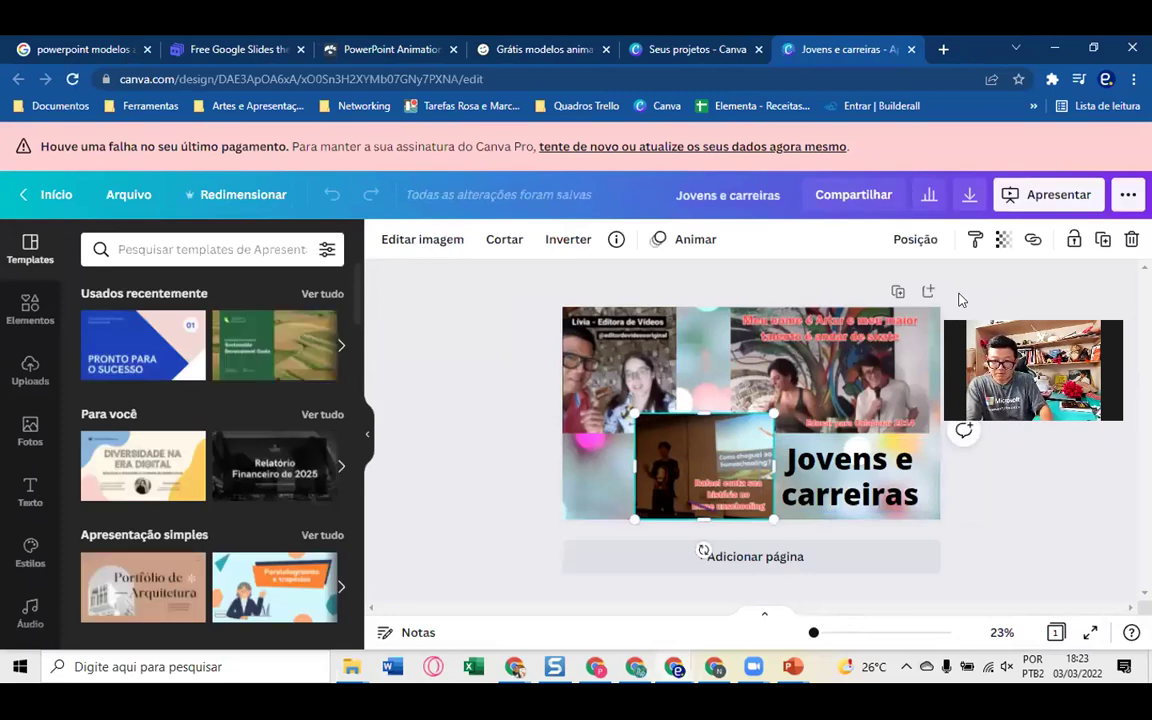
{"action": "left_click", "coordinate": [899, 293]}
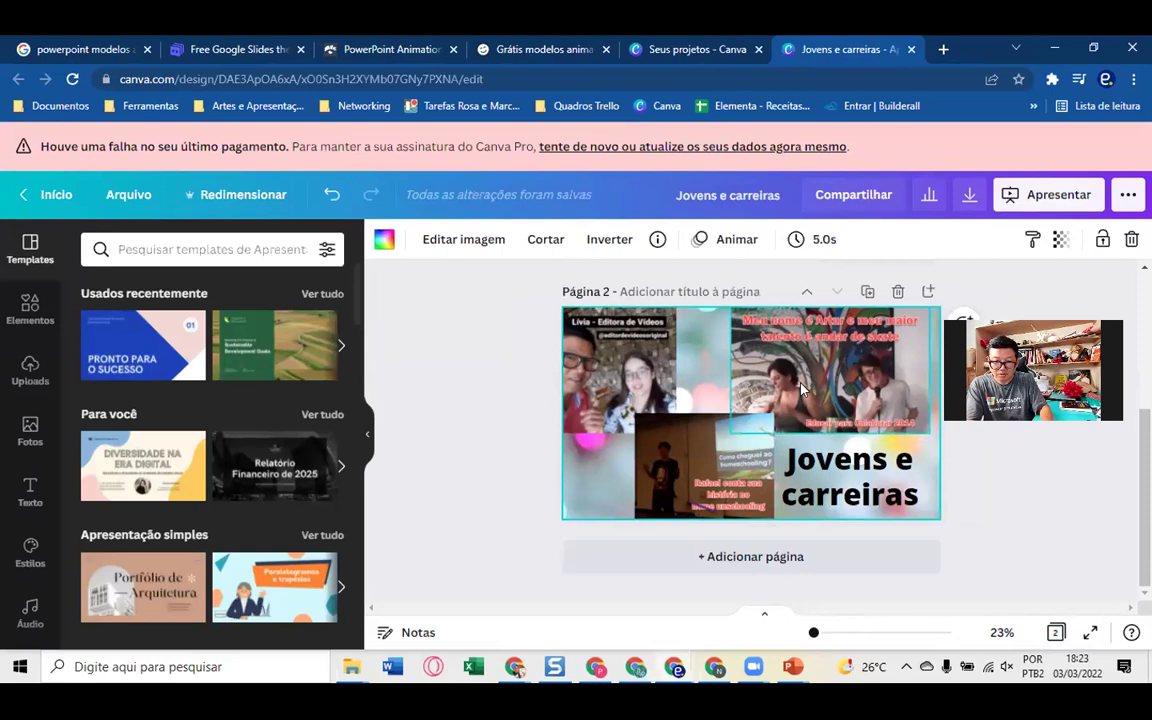
{"action": "left_click", "coordinate": [630, 365], "text": "shift"}
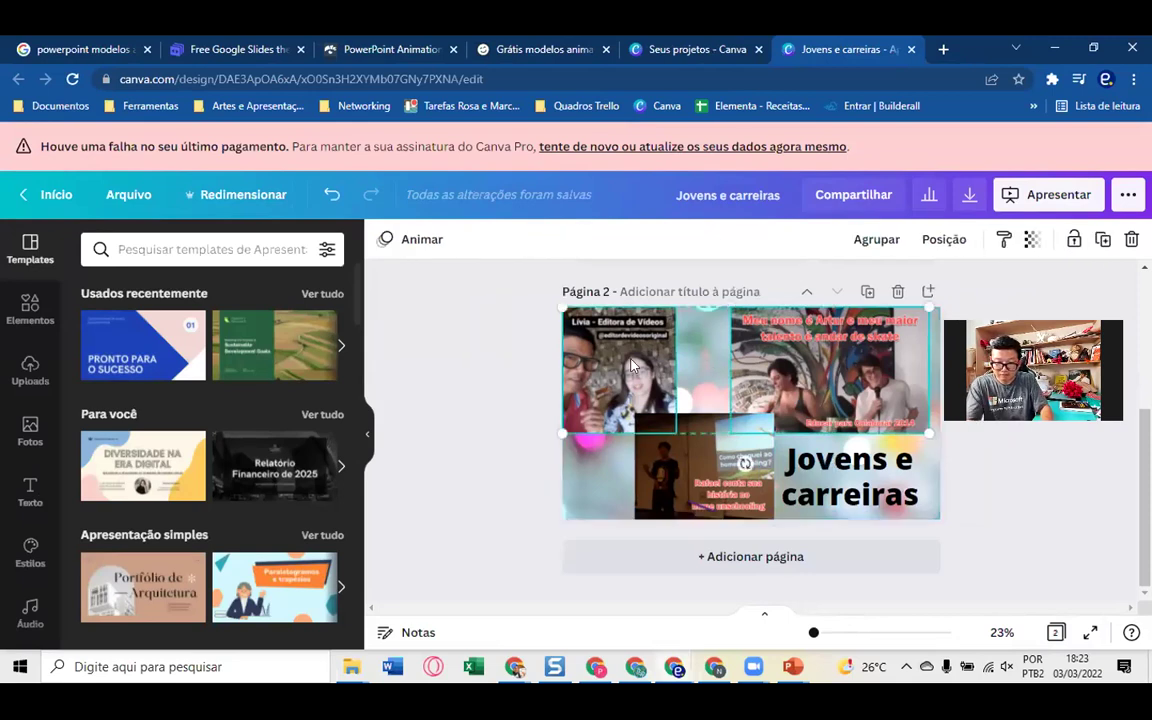
{"action": "key", "text": "Delete"}
- Enlarge the homeschooling video, delete the title, and move the video to the right edge
{"action": "left_click", "coordinate": [637, 415]}
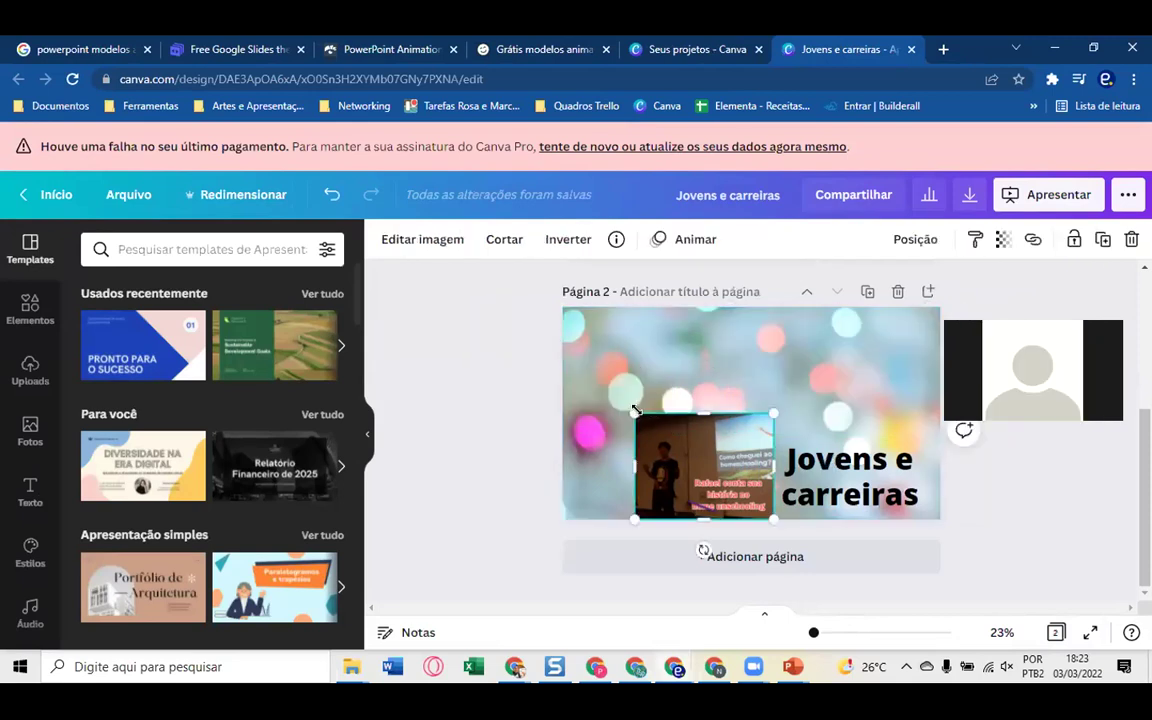
{"action": "left_click_drag", "start_coordinate": [578, 364], "coordinate": [575, 368]}
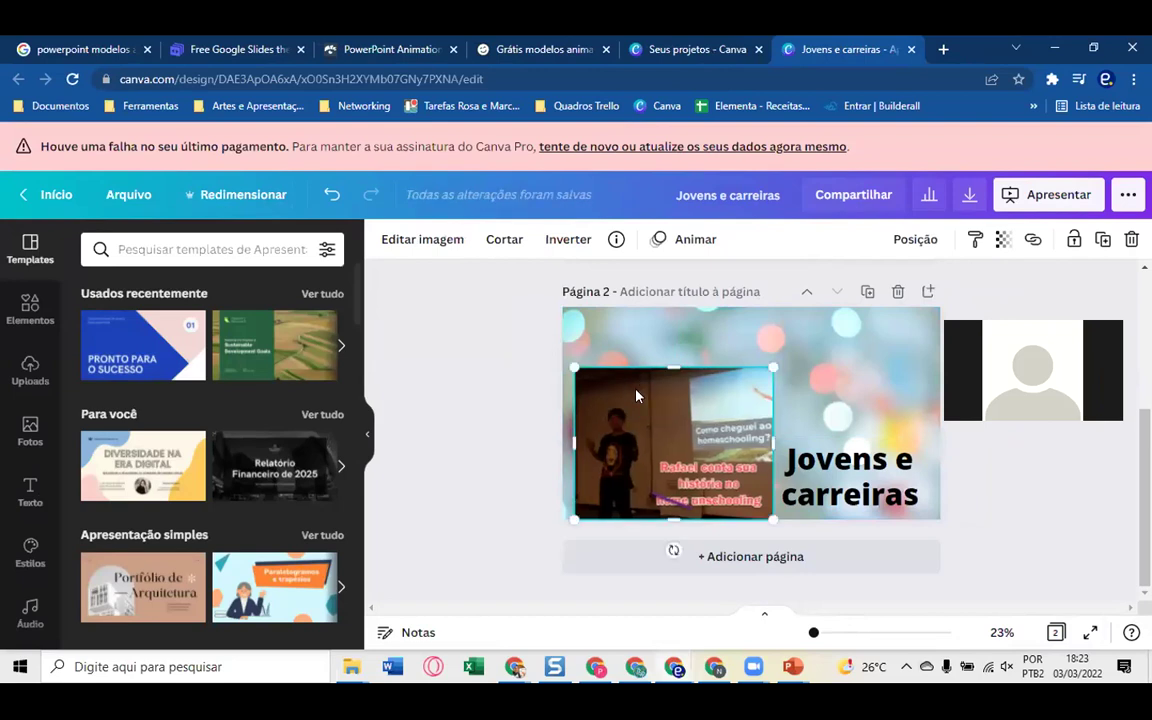
{"action": "left_click_drag", "start_coordinate": [720, 445], "coordinate": [709, 384]}
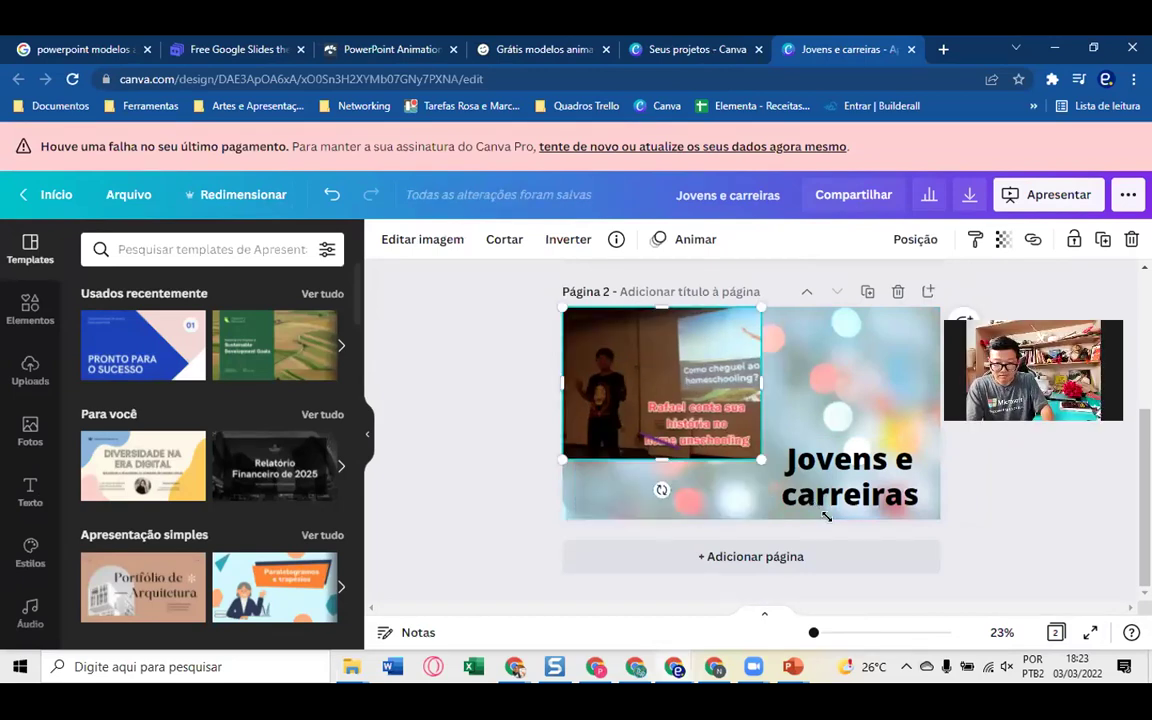
{"action": "left_click_drag", "start_coordinate": [831, 519], "coordinate": [841, 519]}
{"action": "left_click", "coordinate": [868, 490]}
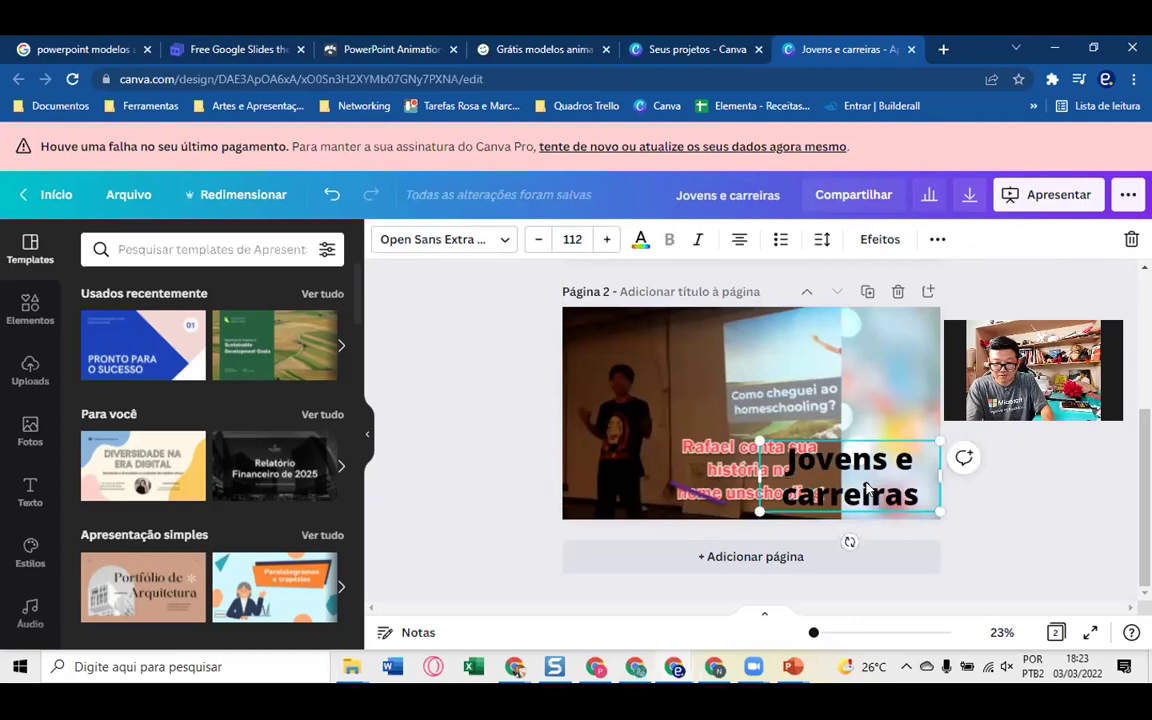
{"action": "key", "text": "Delete"}
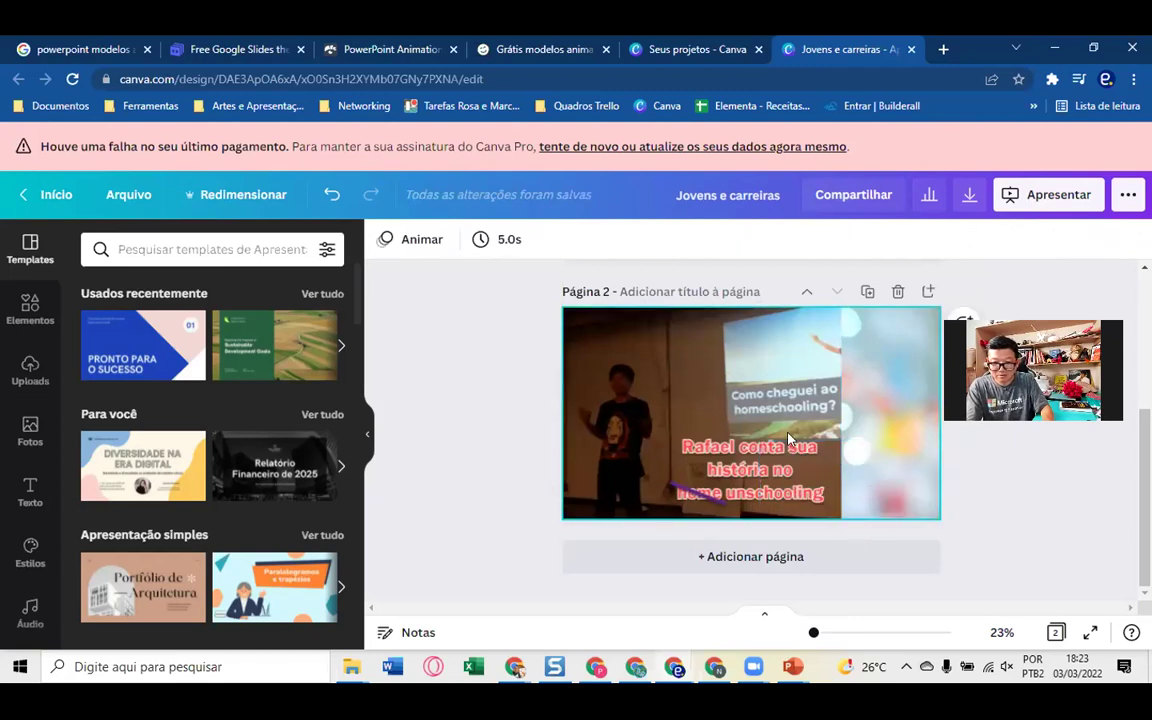
{"action": "left_click_drag", "start_coordinate": [737, 410], "coordinate": [836, 410]}
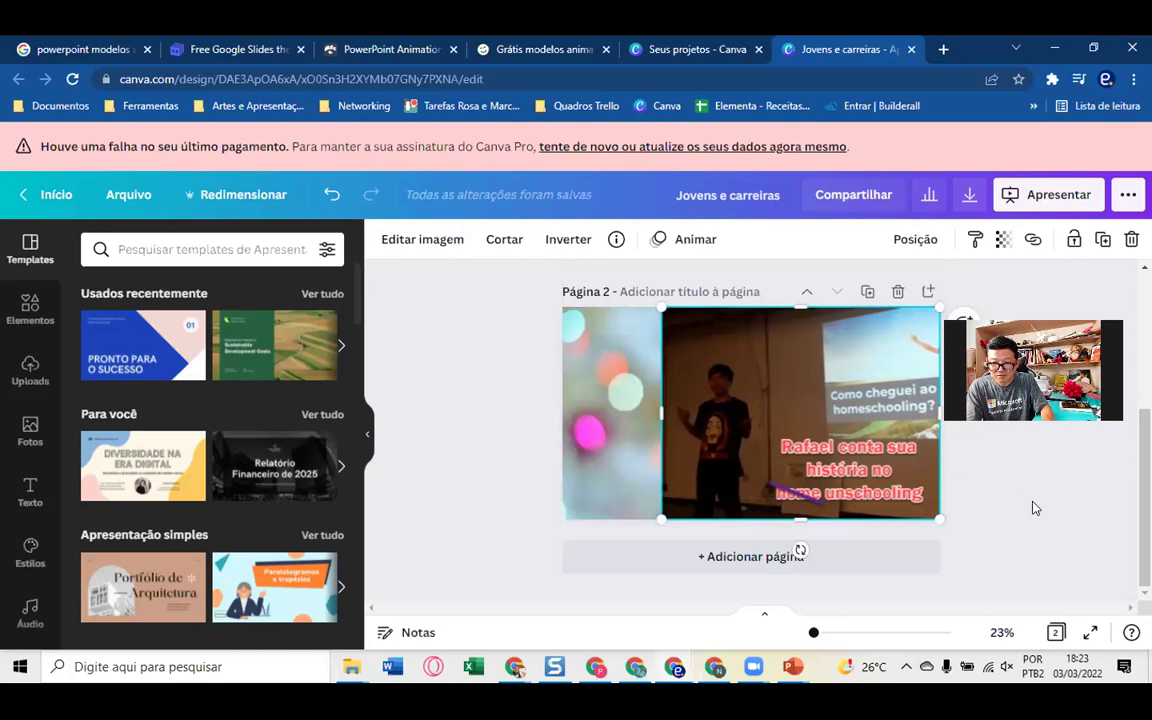
{"action": "left_click", "coordinate": [1036, 453]}
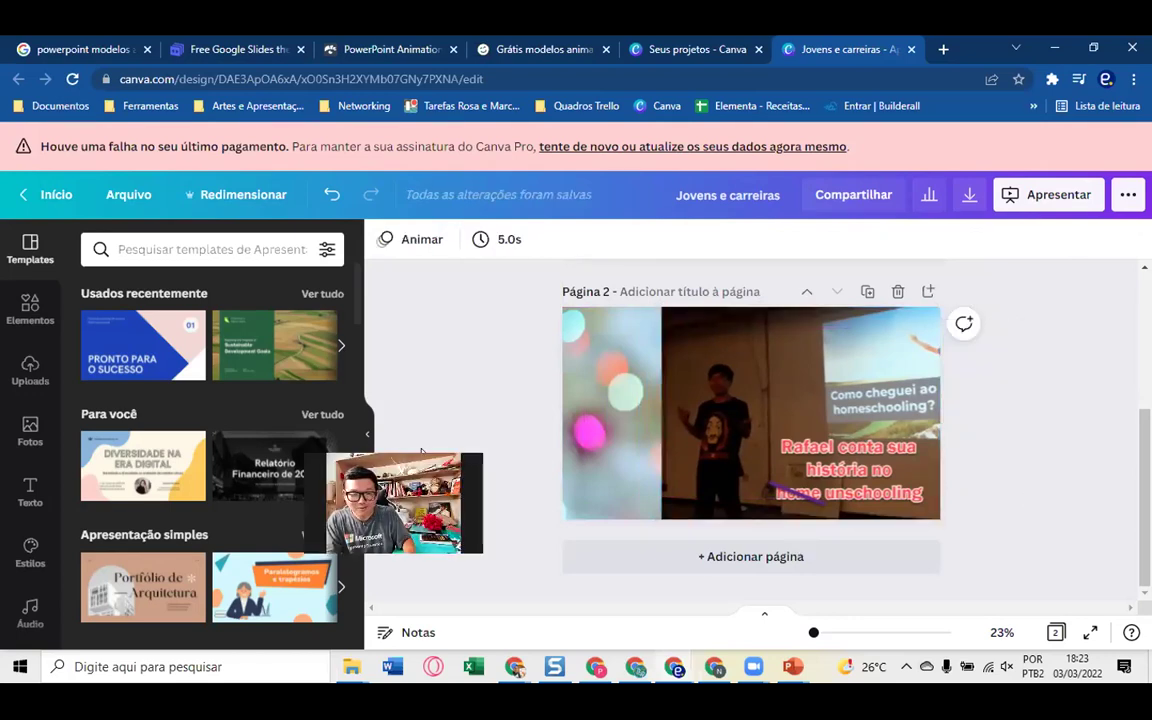
{"action": "scroll", "coordinate": [1003, 398], "scroll_direction": "up", "scroll_amount": 3}
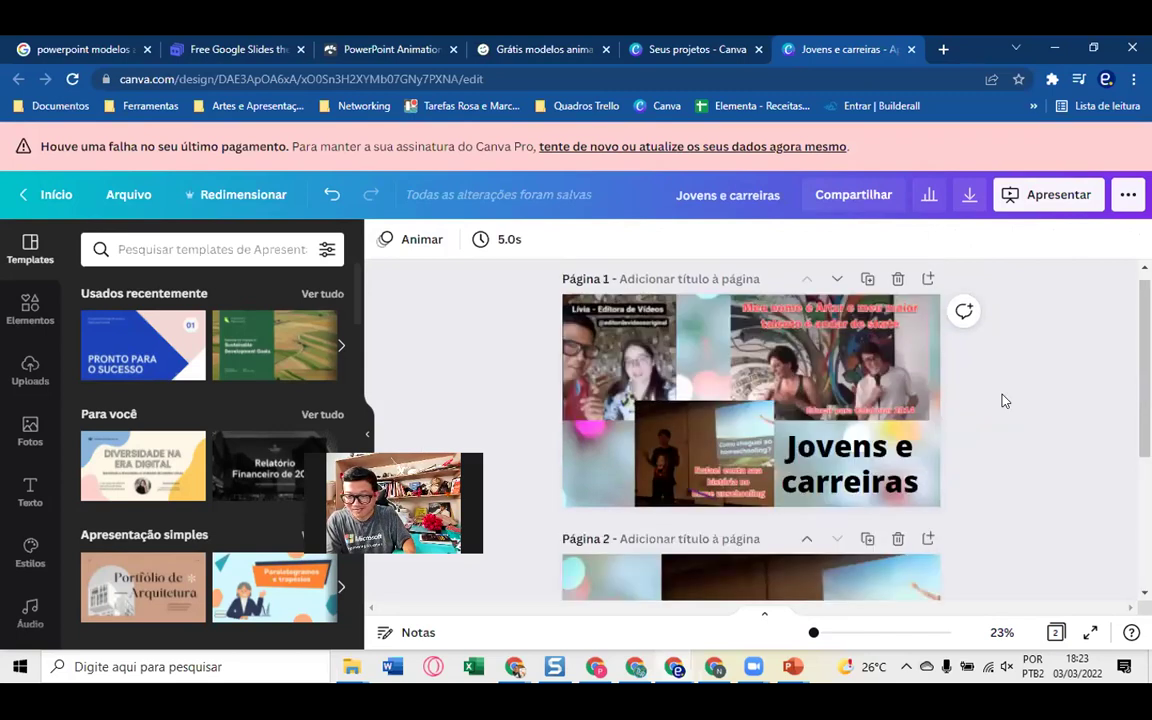
{"action": "left_click", "coordinate": [1127, 195]}
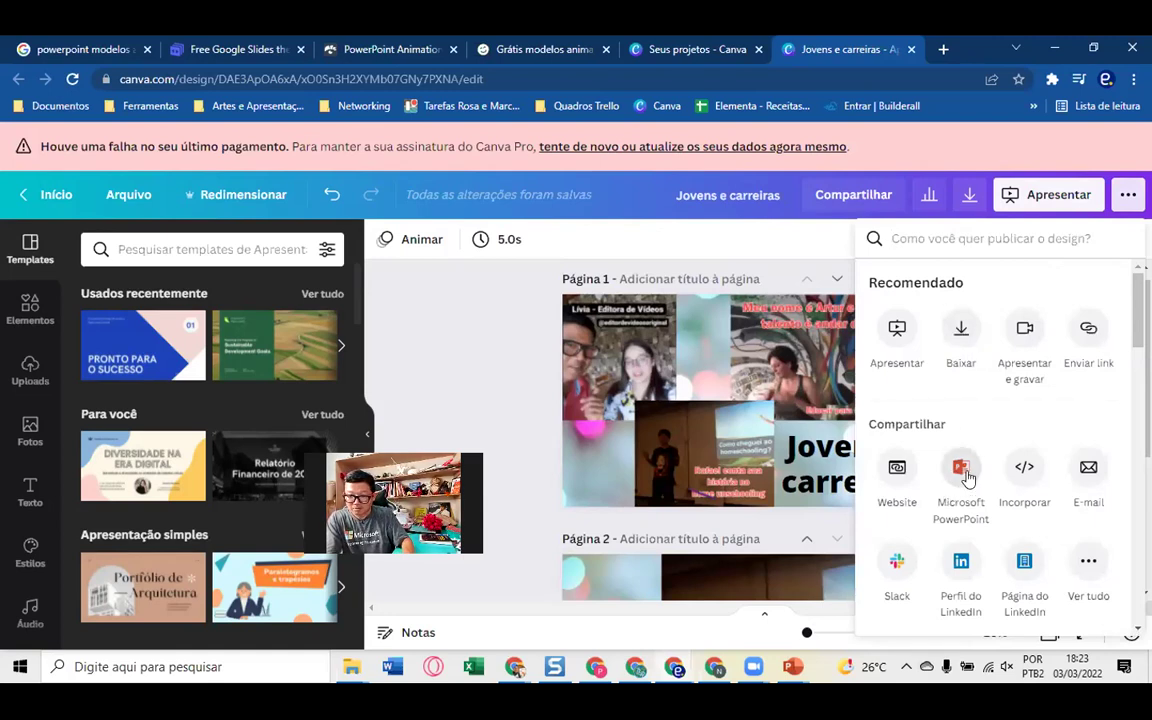
{"action": "left_click", "coordinate": [960, 328]}
{"action": "left_click", "coordinate": [1022, 316]}
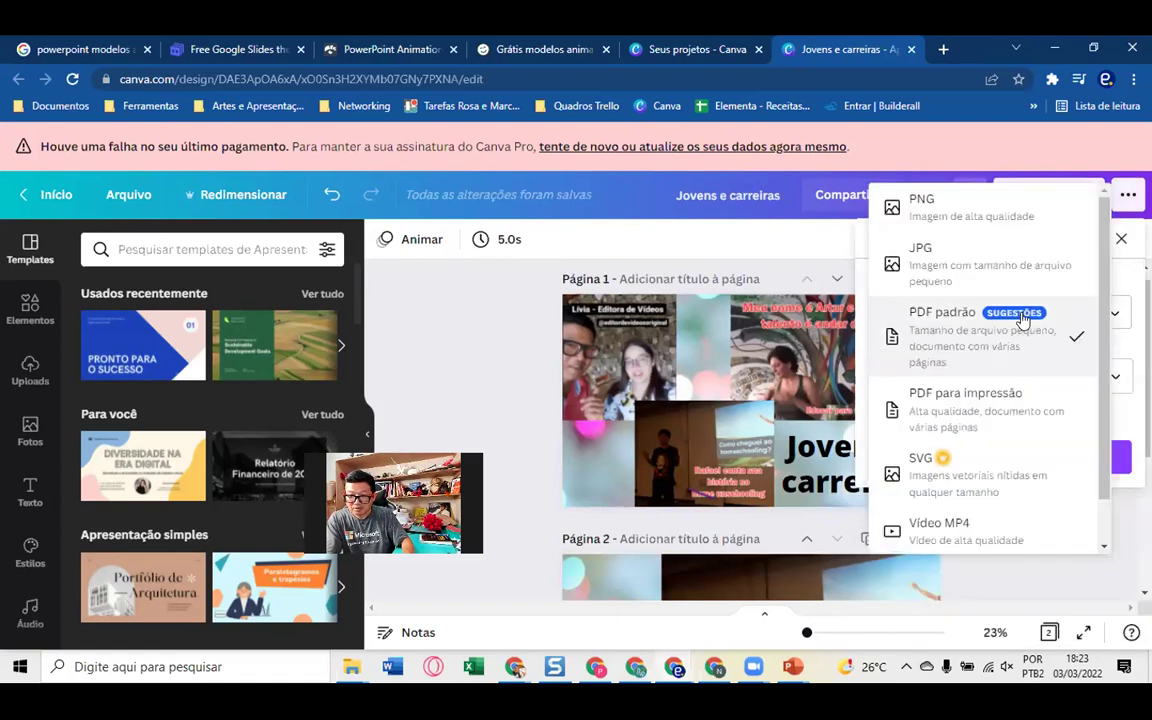
{"action": "scroll", "coordinate": [1019, 464], "scroll_direction": "down", "scroll_amount": 1}
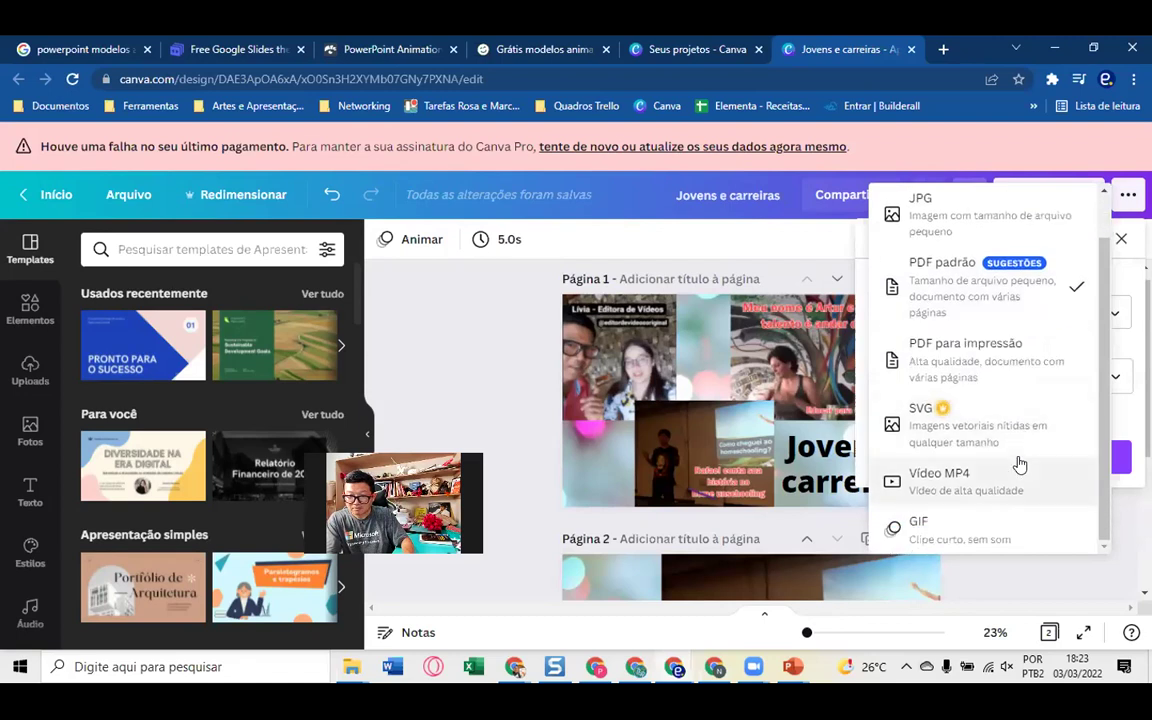
{"action": "scroll", "coordinate": [1019, 464], "scroll_direction": "up", "scroll_amount": 1}
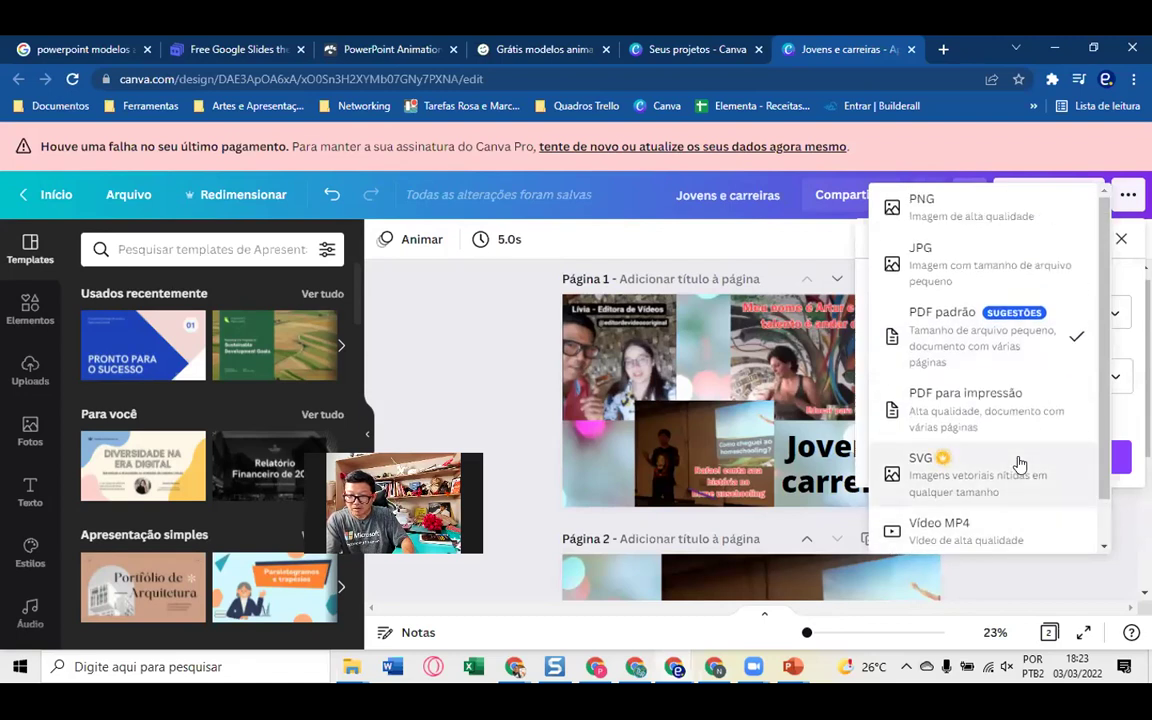
{"action": "scroll", "coordinate": [983, 408], "scroll_direction": "down", "scroll_amount": 1}
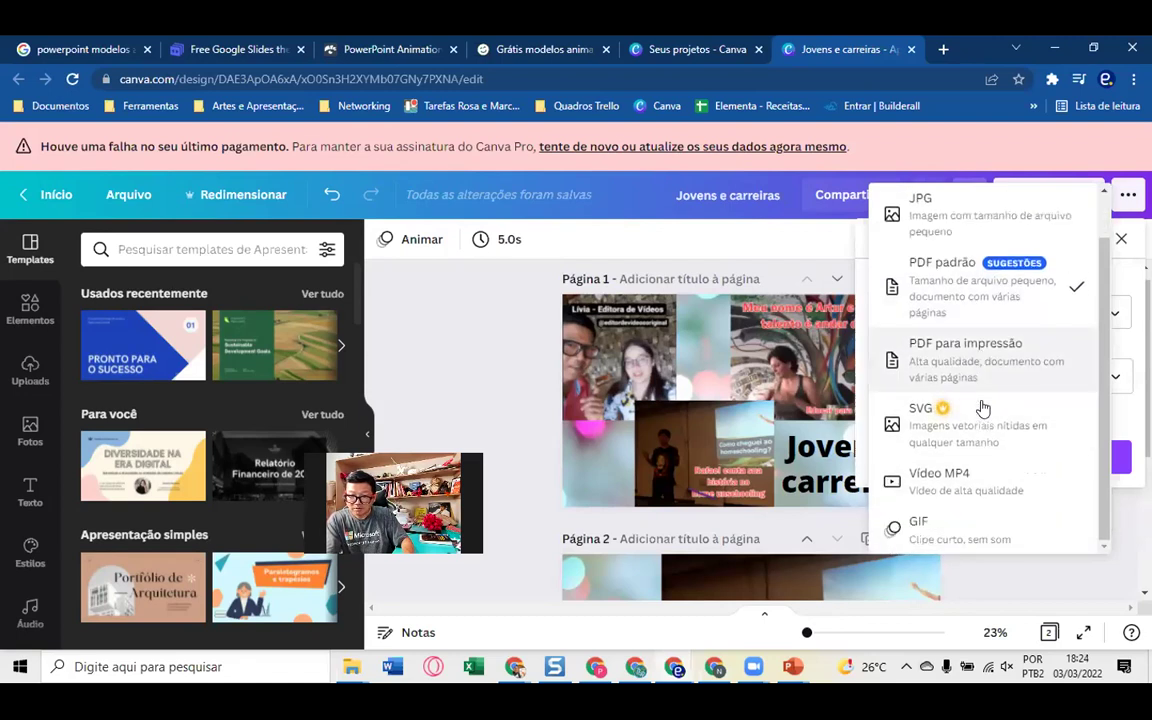
{"action": "scroll", "coordinate": [983, 408], "scroll_direction": "up", "scroll_amount": 1}
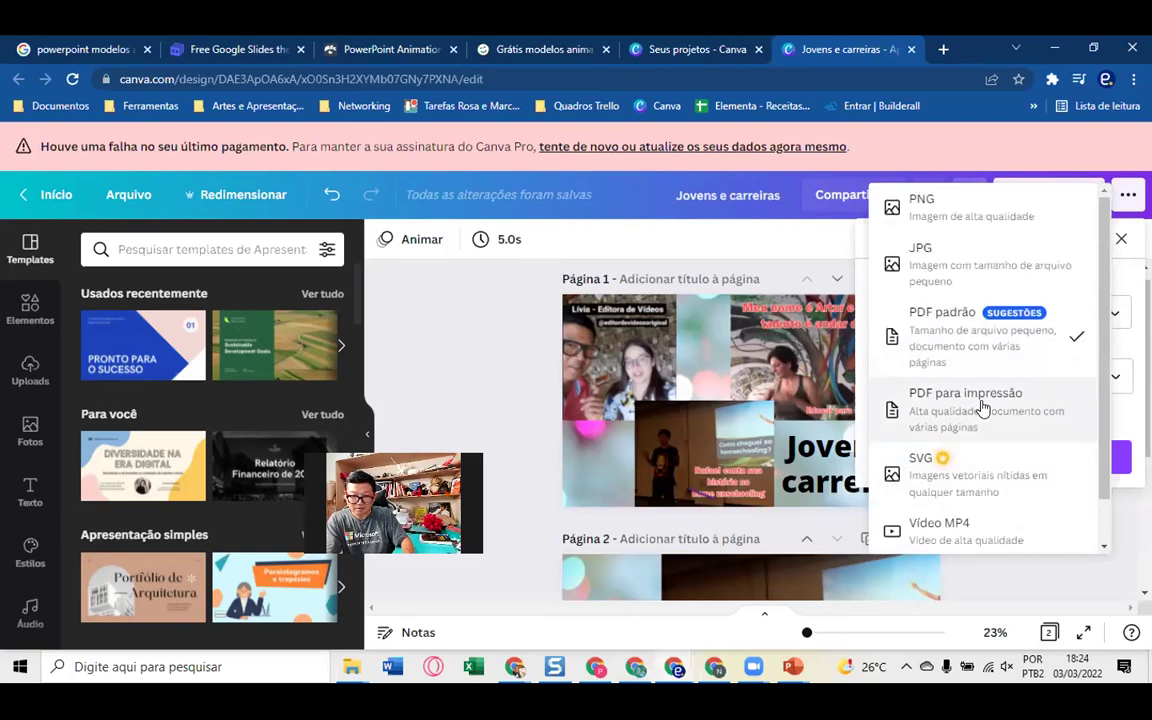
{"action": "left_click", "coordinate": [515, 389]}
{"action": "scroll", "coordinate": [514, 390], "scroll_direction": "down", "scroll_amount": 2}
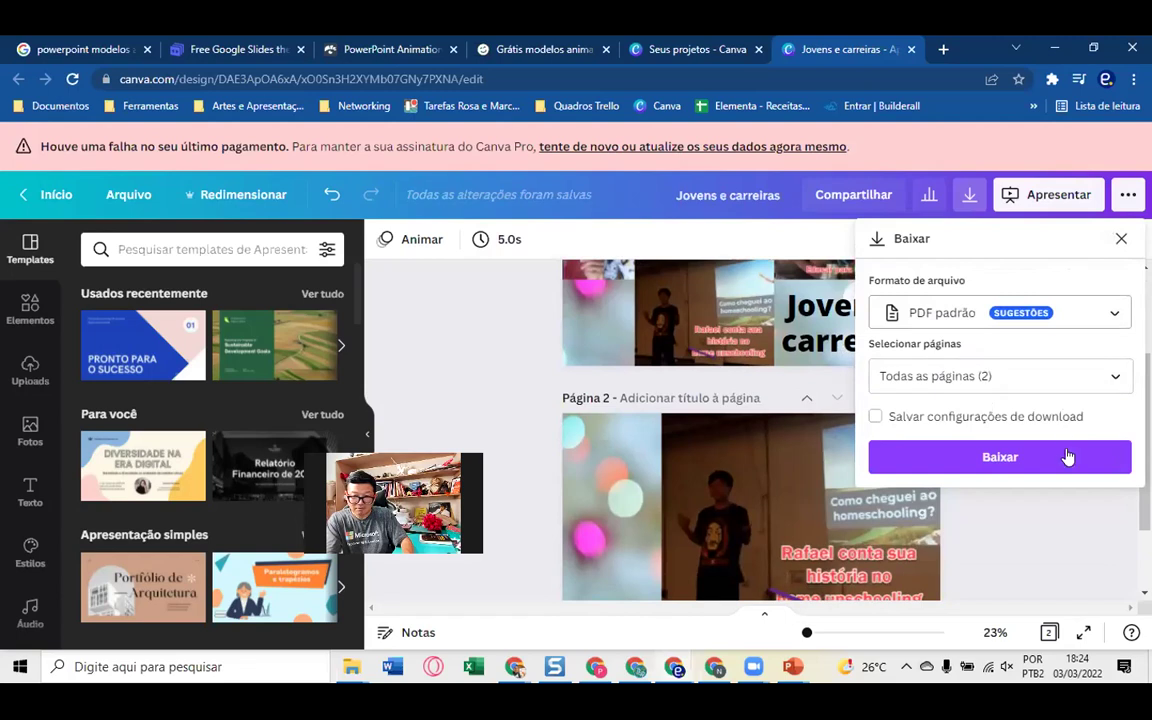
{"action": "left_click", "coordinate": [1060, 509]}
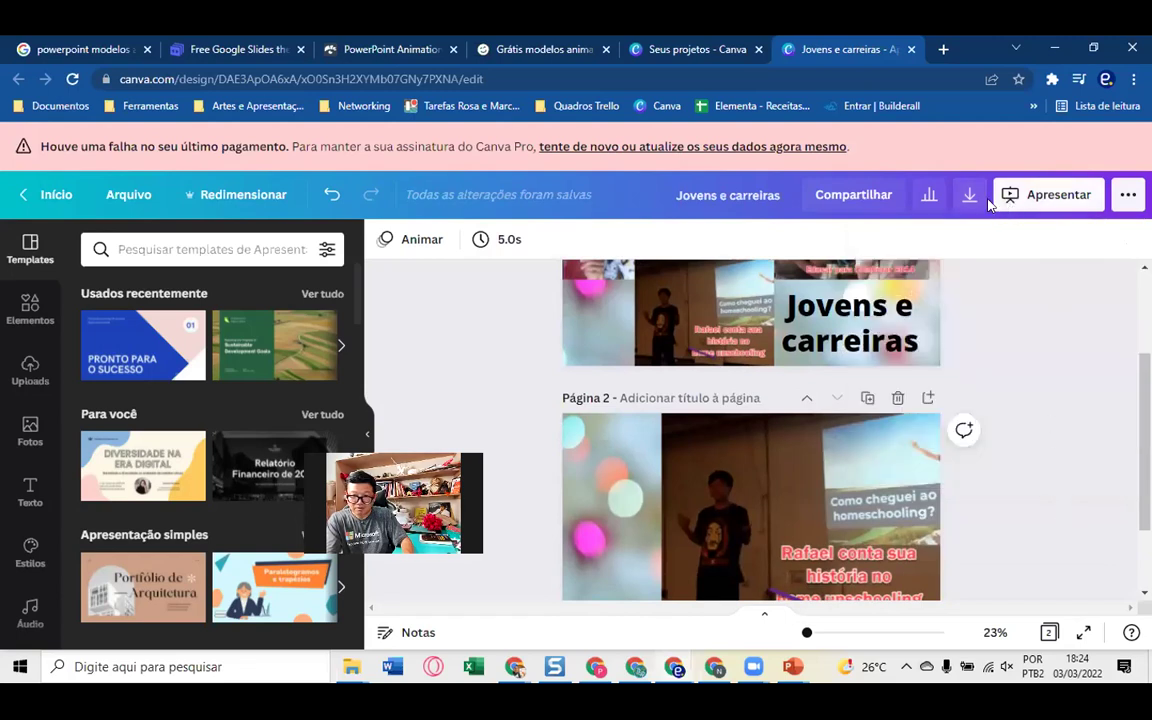
- Export both pages of 'Jovens e carreiras' from Canva as a Microsoft PowerPoint file
{"action": "left_click", "coordinate": [1126, 194]}
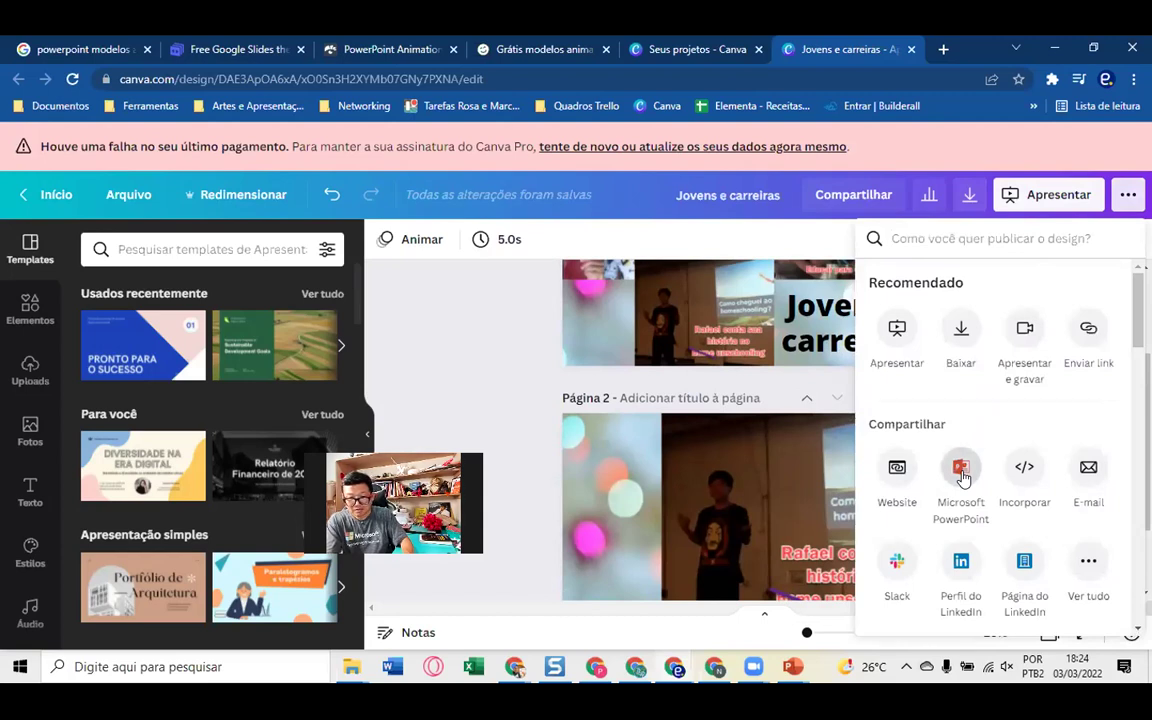
{"action": "left_click", "coordinate": [961, 470]}
{"action": "left_click", "coordinate": [1000, 452]}
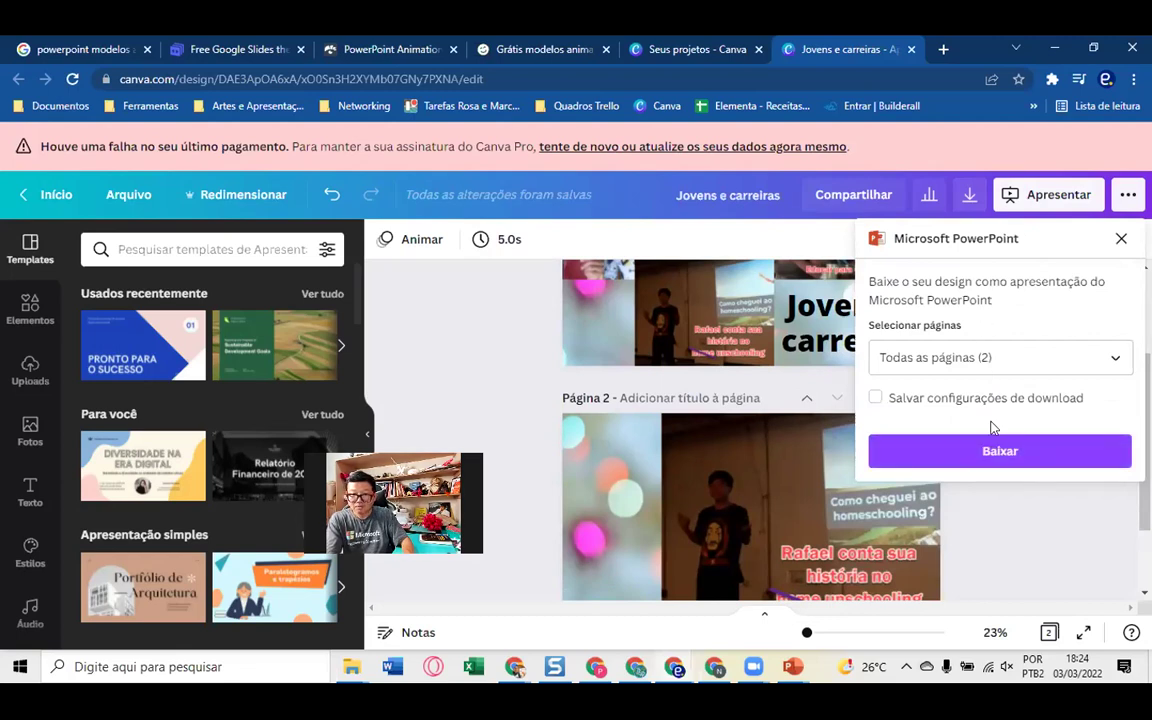
{"action": "left_click", "coordinate": [995, 455]}
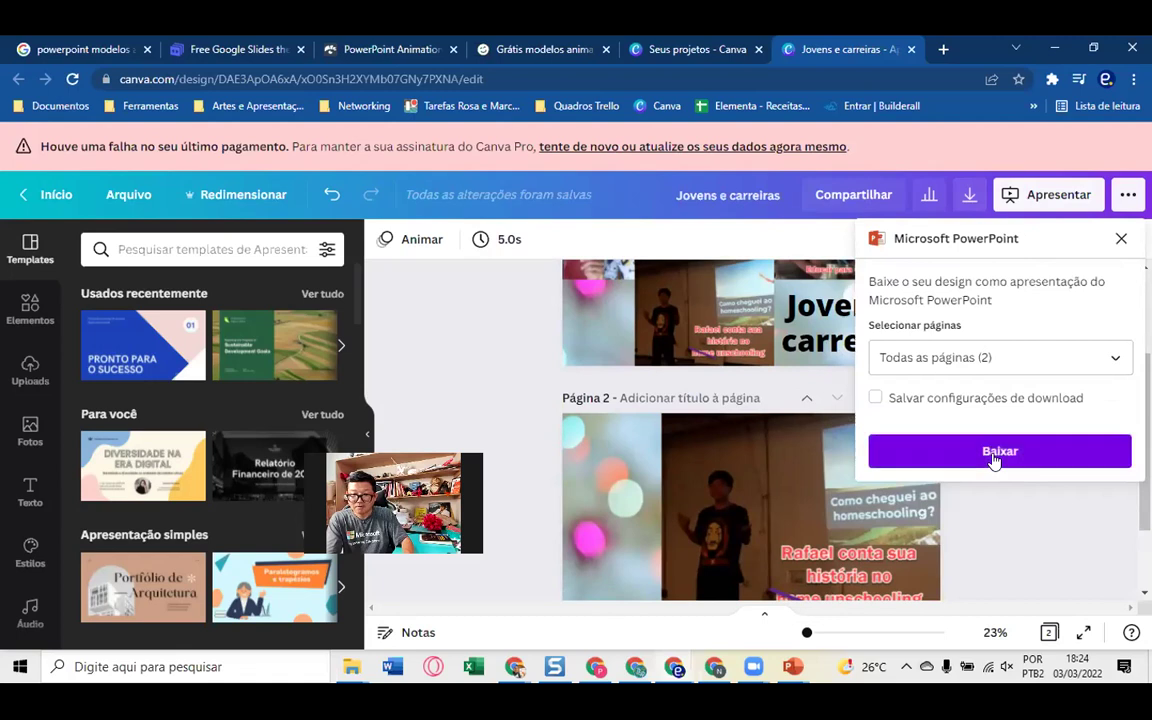
{"action": "left_click", "coordinate": [995, 455]}
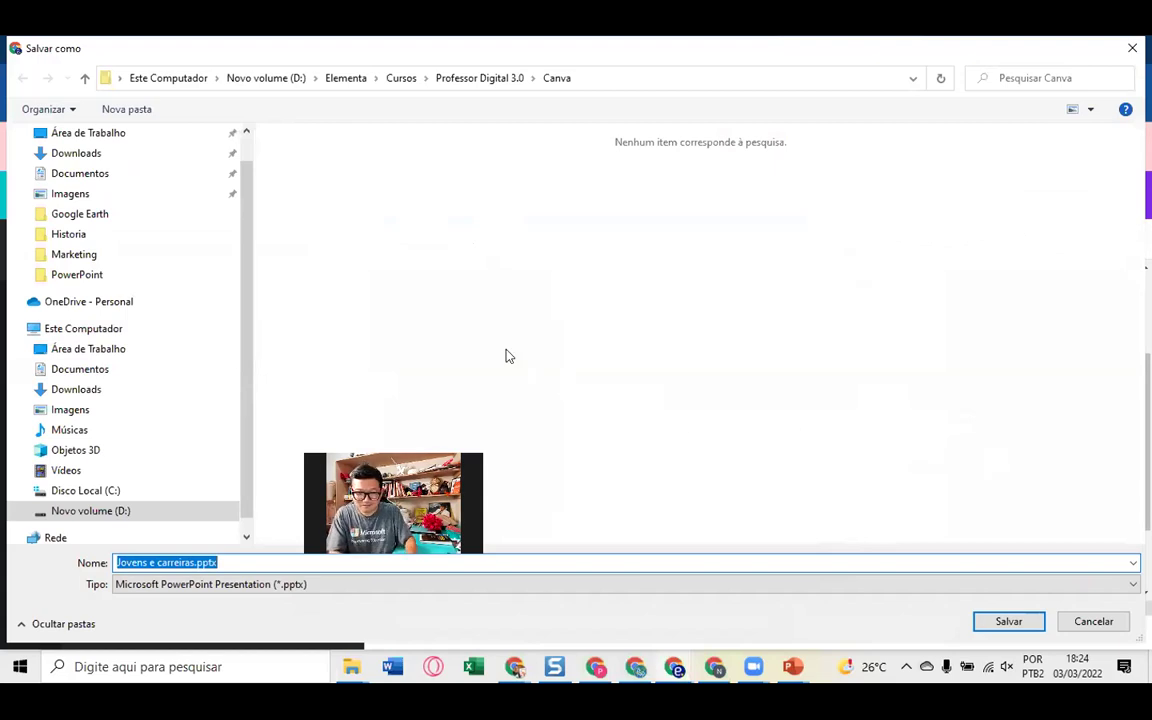
- Save 'Jovens e carreiras.pptx' into the PowerPoint folder under Professor Digital 3.0
{"action": "left_click", "coordinate": [465, 77]}
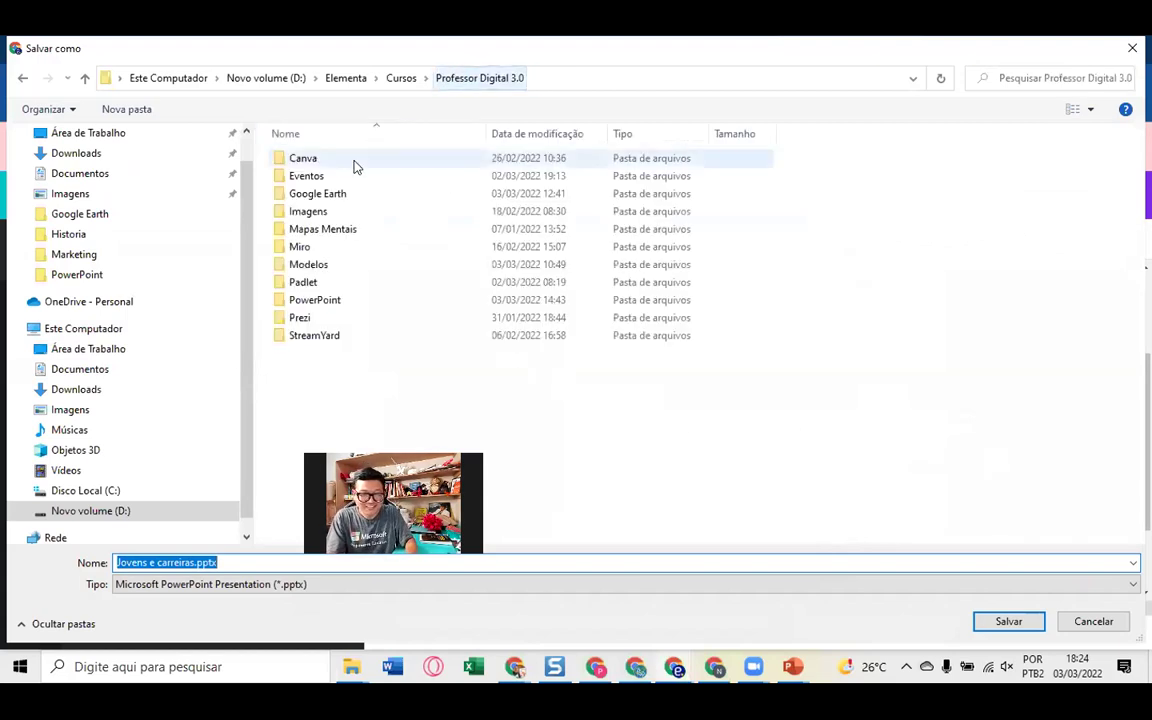
{"action": "double_click", "coordinate": [316, 300]}
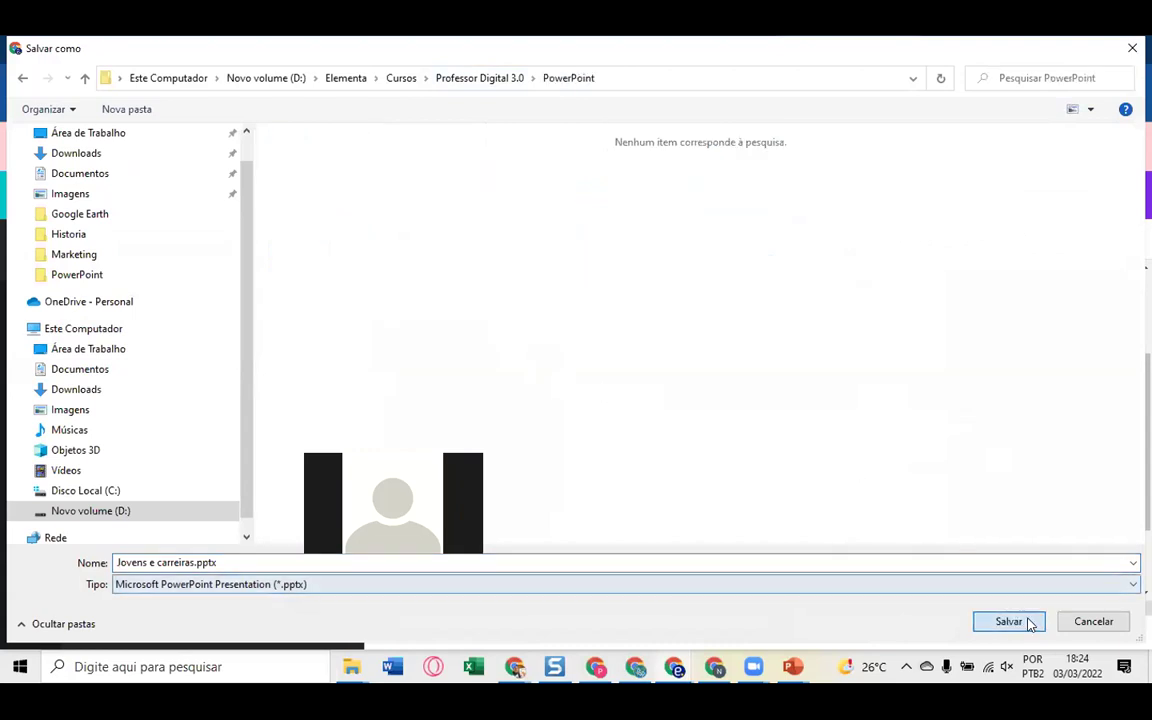
{"action": "left_click", "coordinate": [1022, 622]}
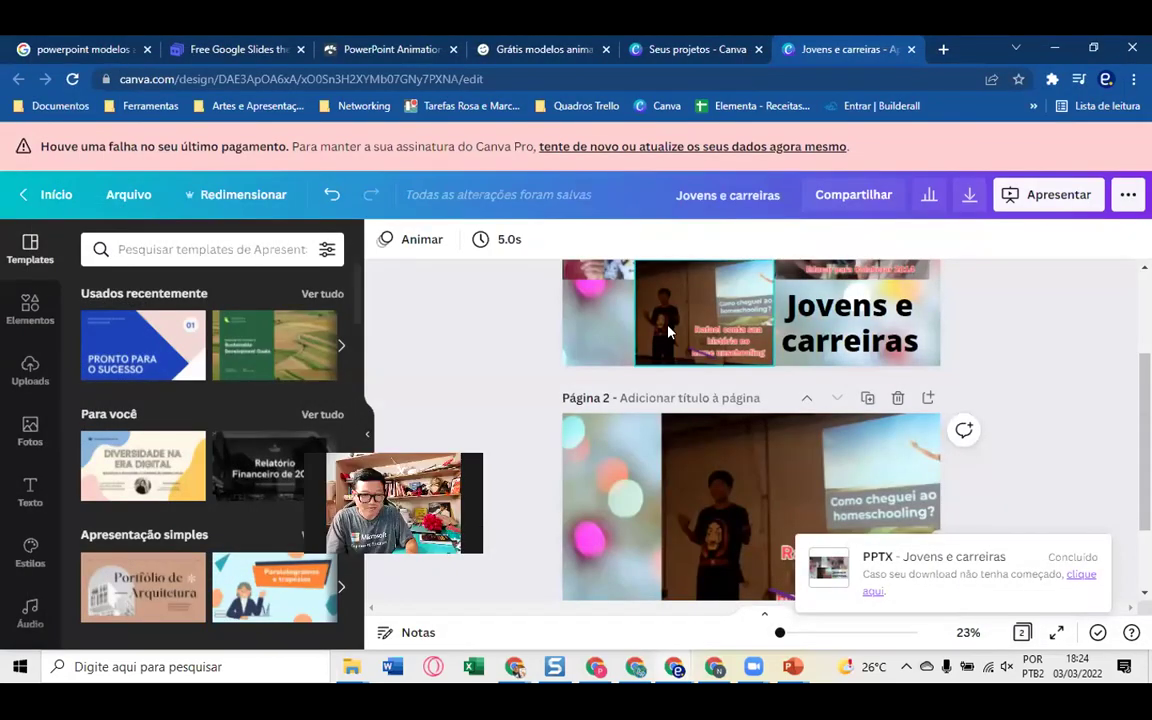
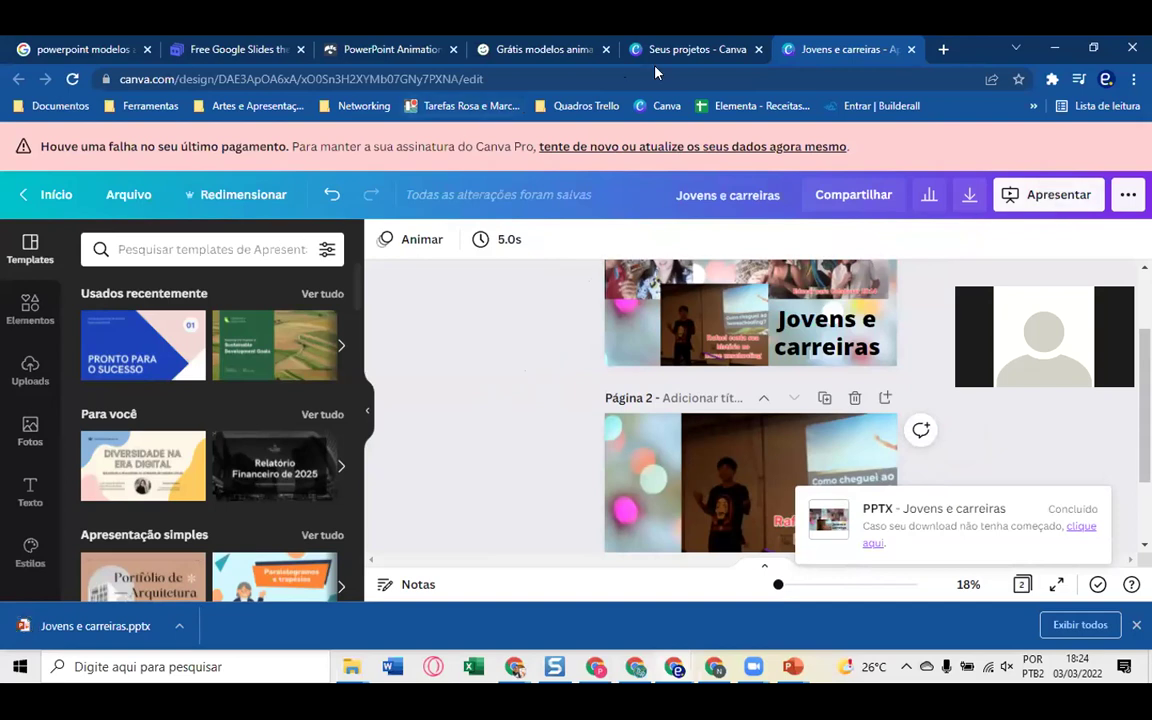
- From the Canva home page, start a new blank Apresentação (16:9) presentation design
{"action": "left_click", "coordinate": [56, 195]}
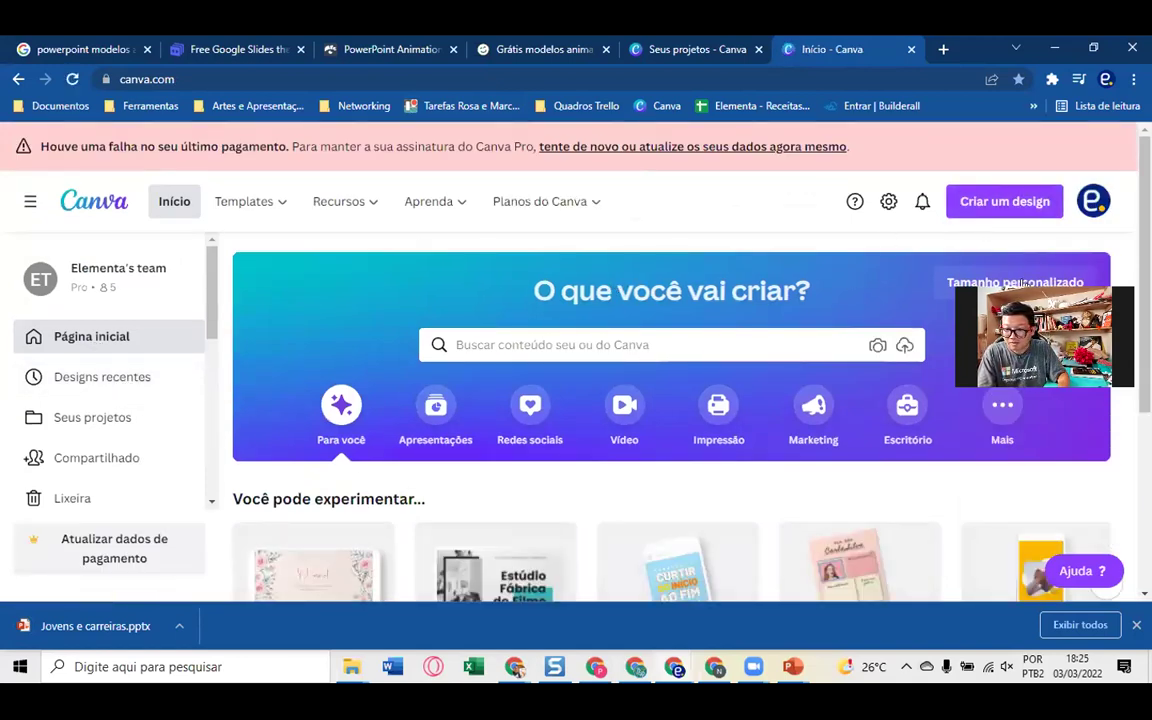
{"action": "left_click", "coordinate": [1010, 203]}
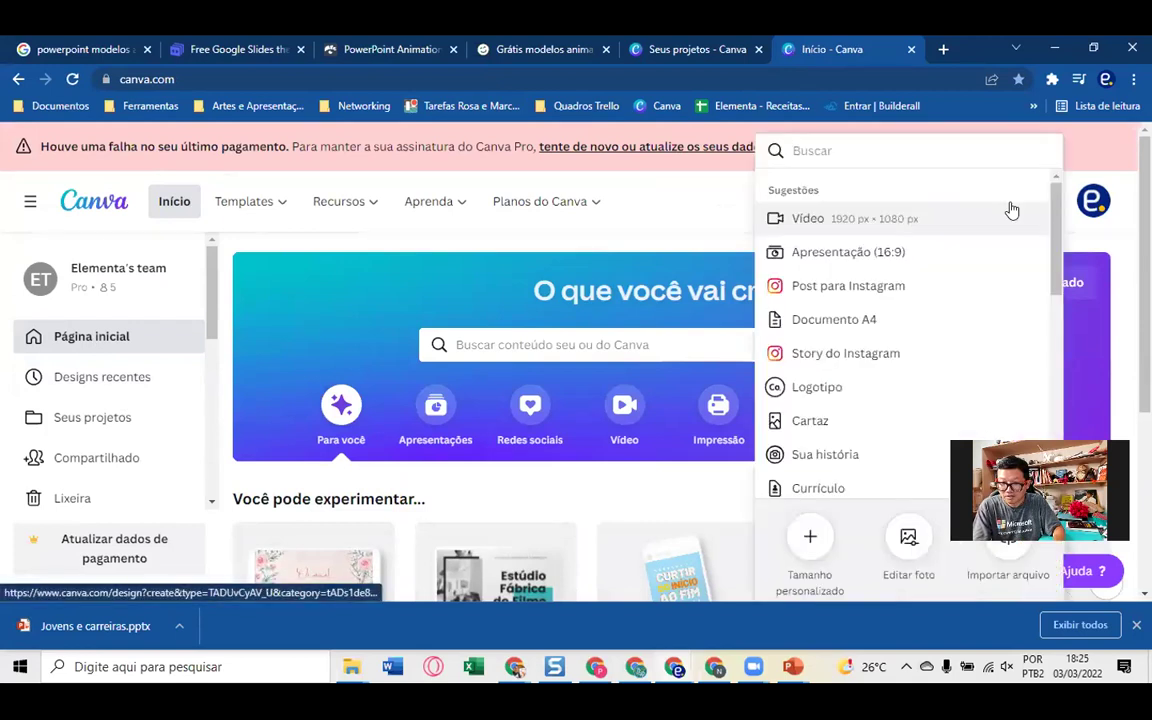
{"action": "left_click", "coordinate": [843, 261]}
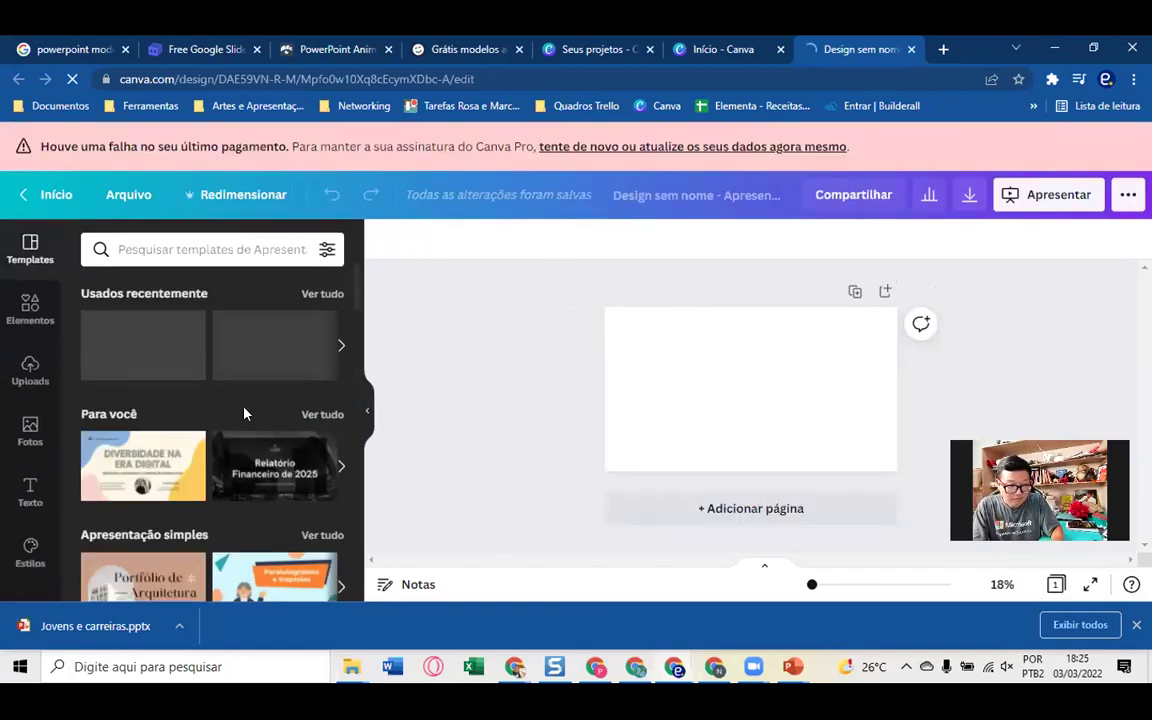
{"action": "left_click", "coordinate": [233, 250]}
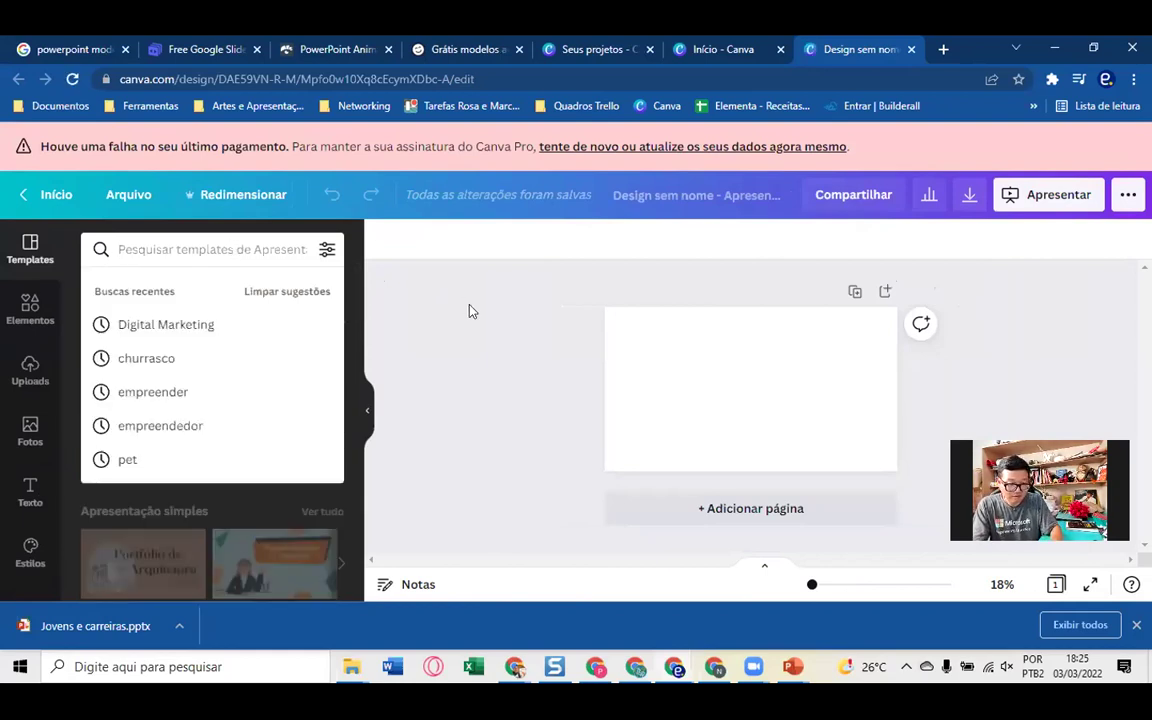
{"action": "left_click", "coordinate": [437, 320]}
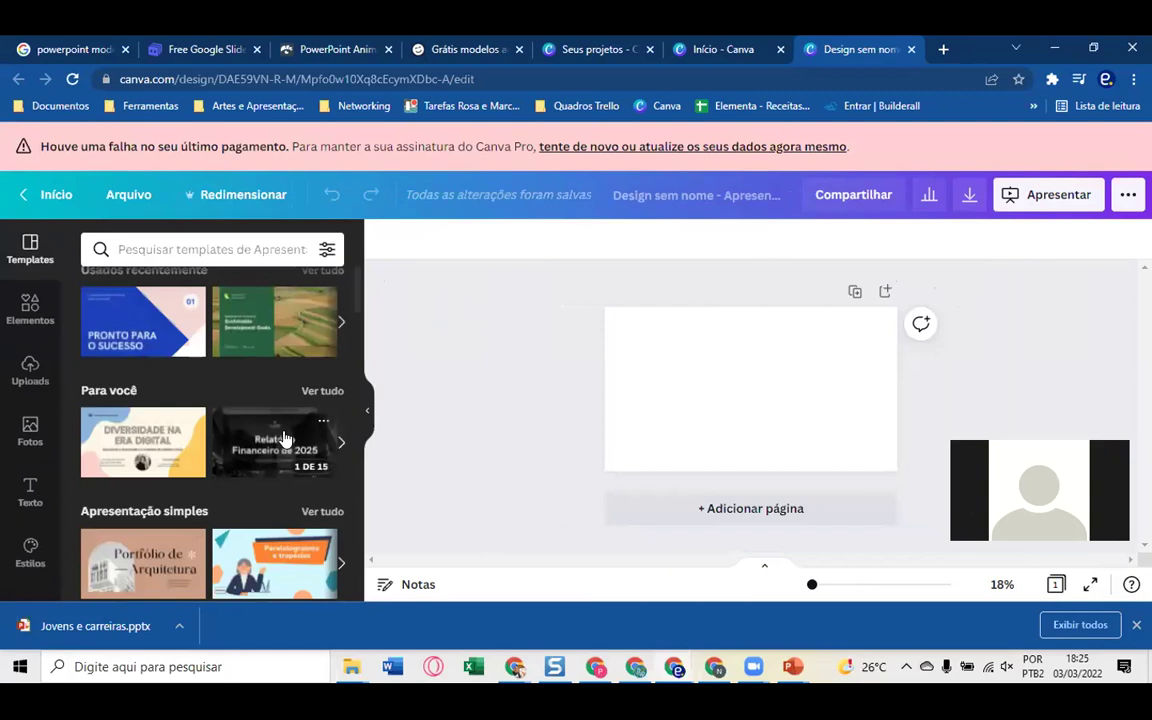
{"action": "scroll", "coordinate": [285, 438], "scroll_direction": "down", "scroll_amount": 2}
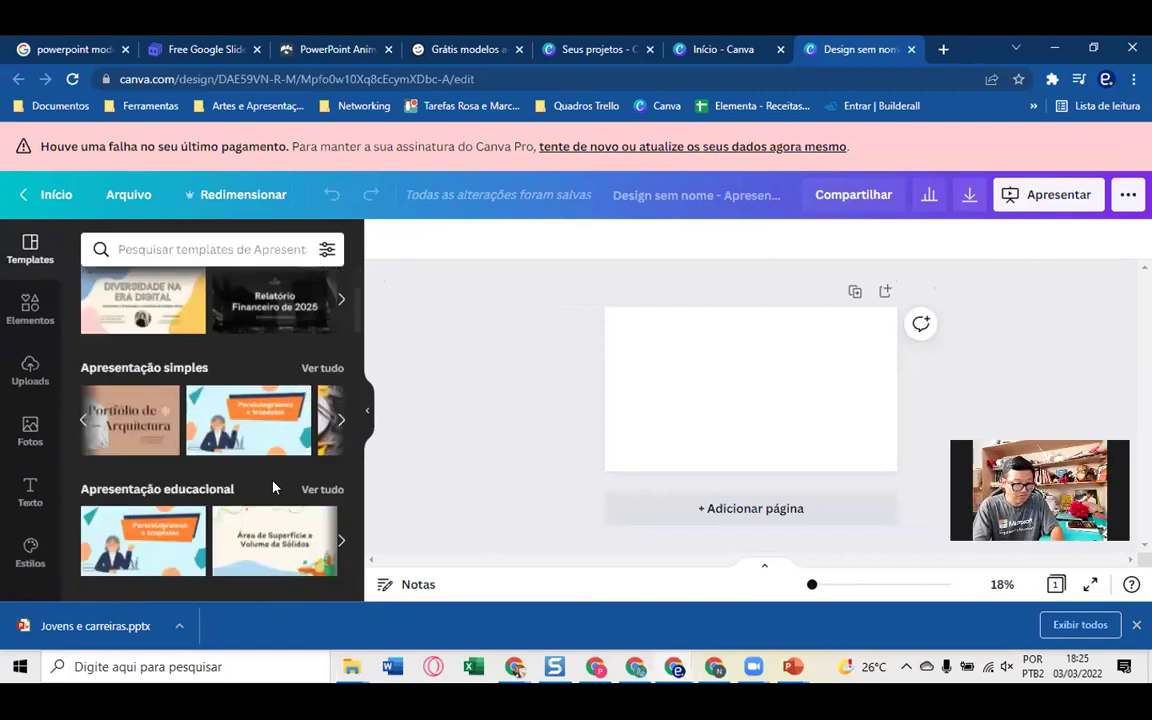
{"action": "scroll", "coordinate": [273, 487], "scroll_direction": "down", "scroll_amount": 3}
{"action": "mouse_move", "coordinate": [242, 473]}
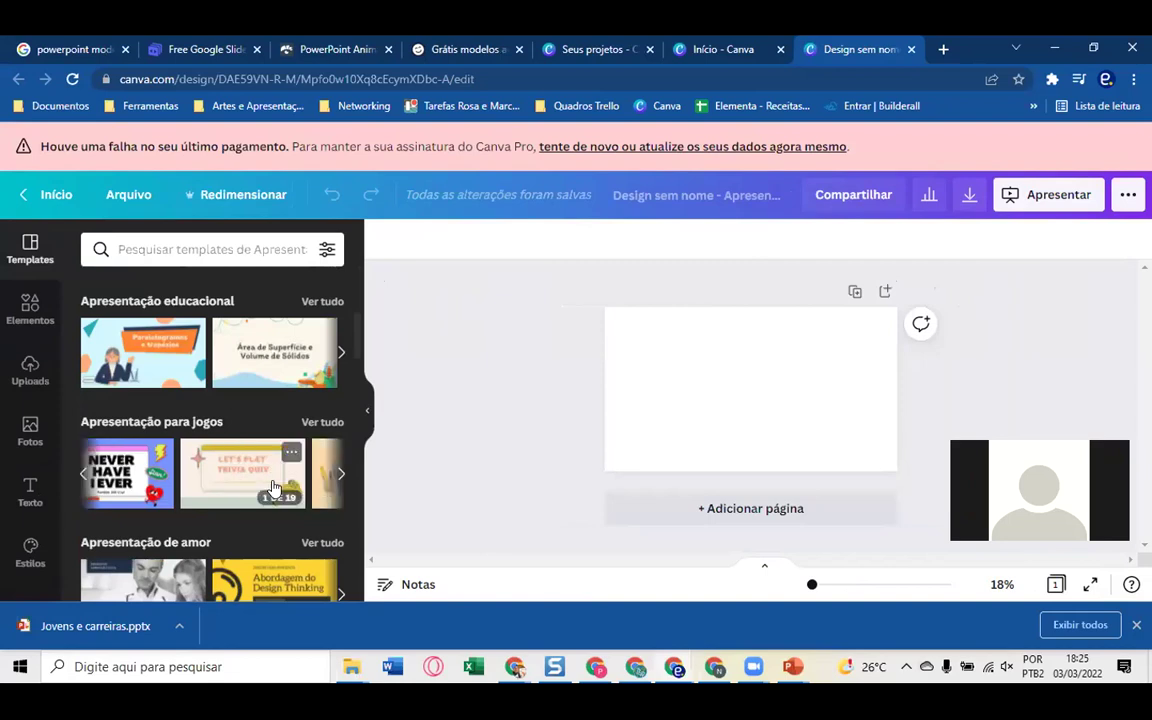
{"action": "scroll", "coordinate": [273, 487], "scroll_direction": "down", "scroll_amount": 3}
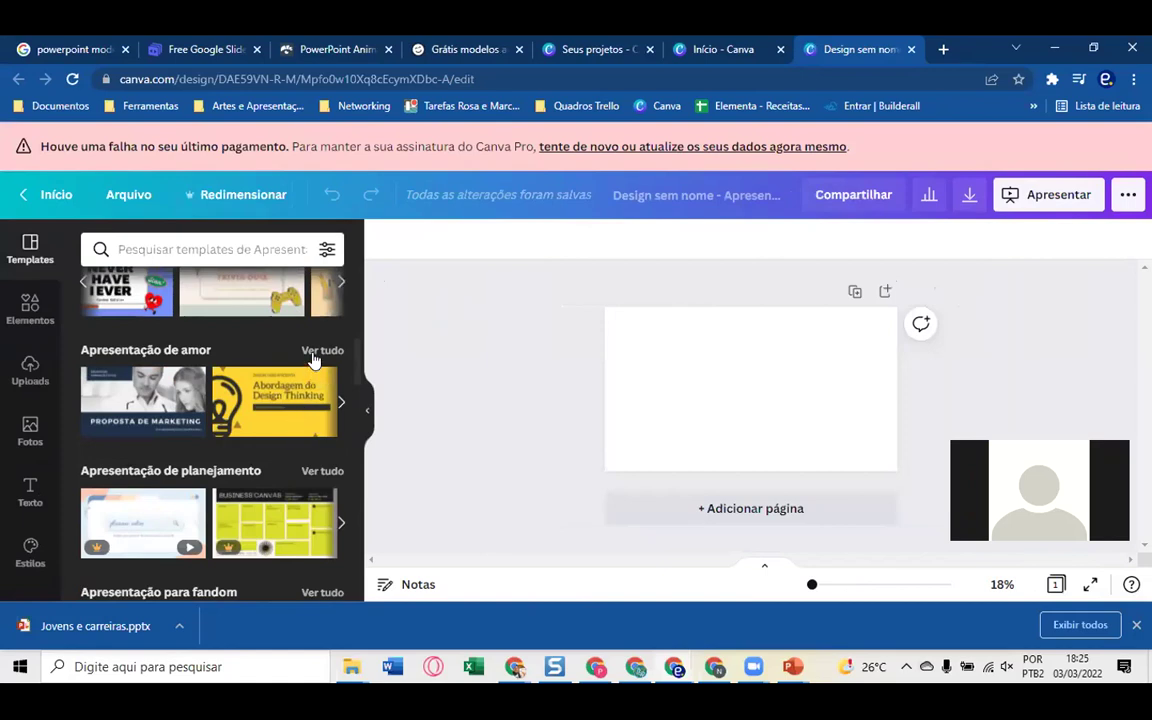
{"action": "scroll", "coordinate": [313, 360], "scroll_direction": "down", "scroll_amount": 3}
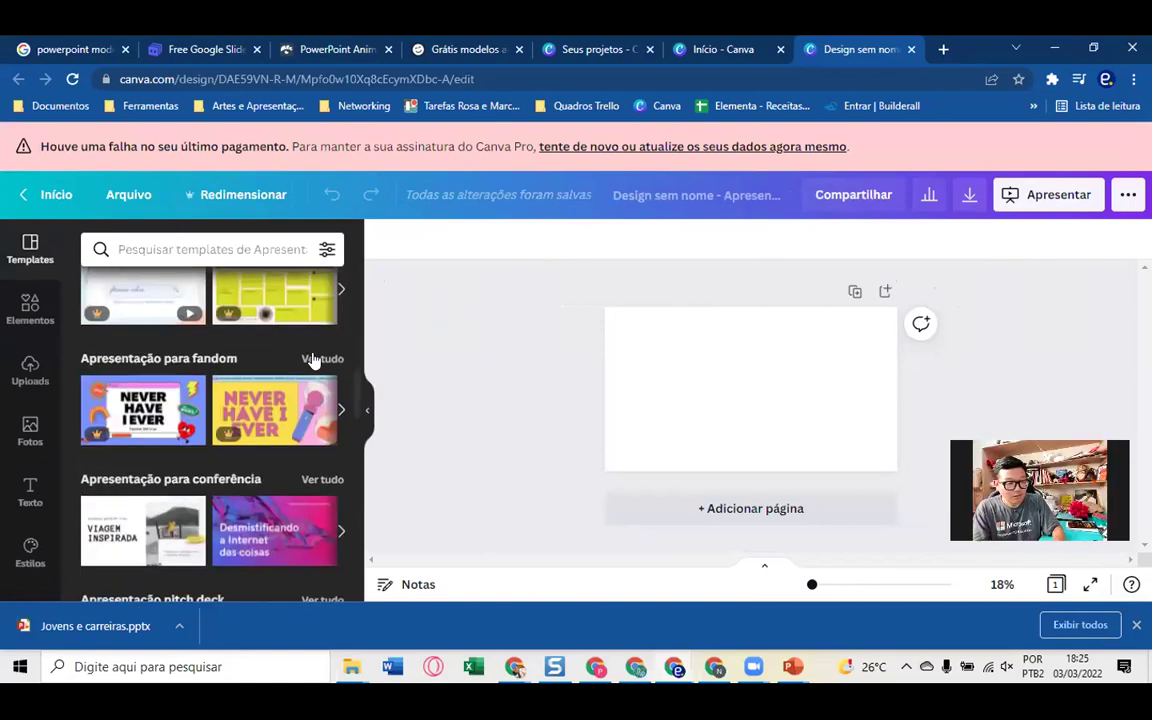
{"action": "scroll", "coordinate": [313, 360], "scroll_direction": "down", "scroll_amount": 1}
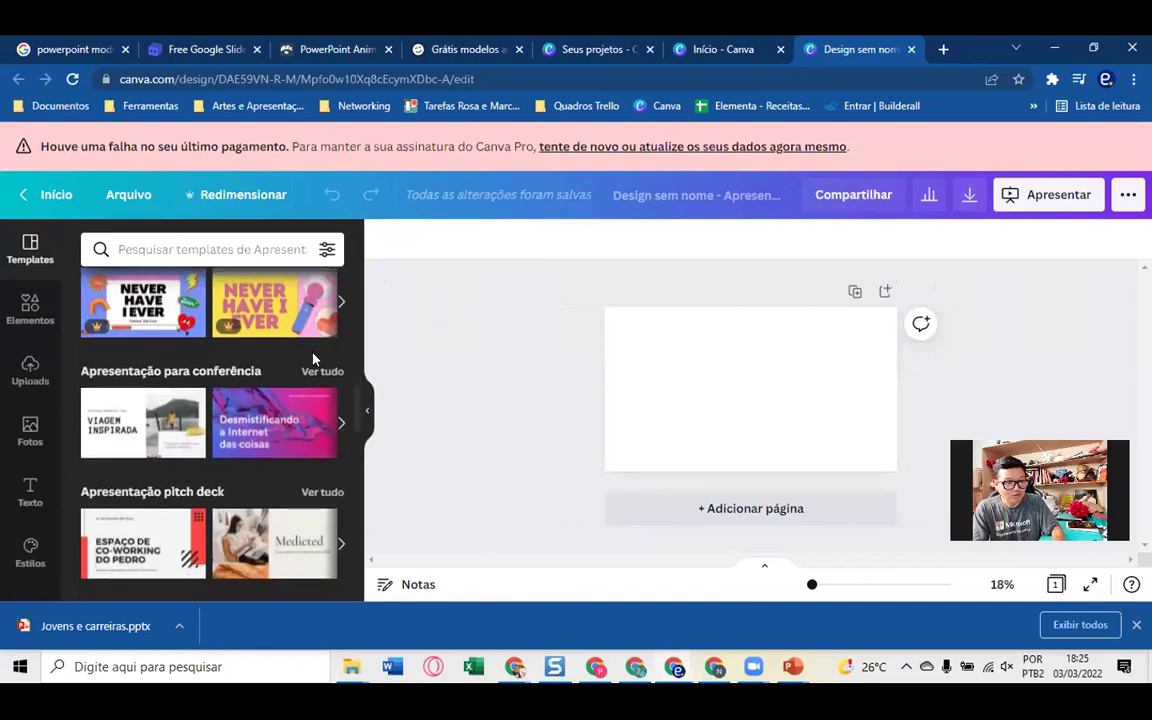
{"action": "scroll", "coordinate": [305, 345], "scroll_direction": "down", "scroll_amount": 1}
{"action": "scroll", "coordinate": [230, 415], "scroll_direction": "down", "scroll_amount": 2}
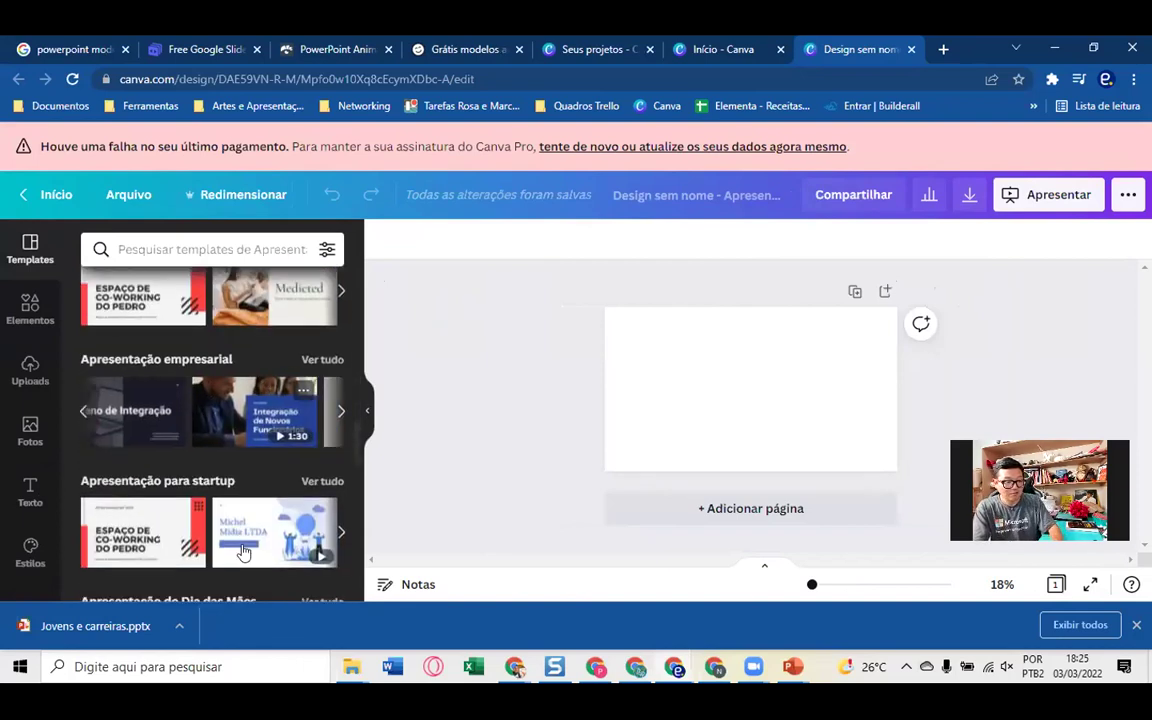
{"action": "scroll", "coordinate": [260, 470], "scroll_direction": "down", "scroll_amount": 3}
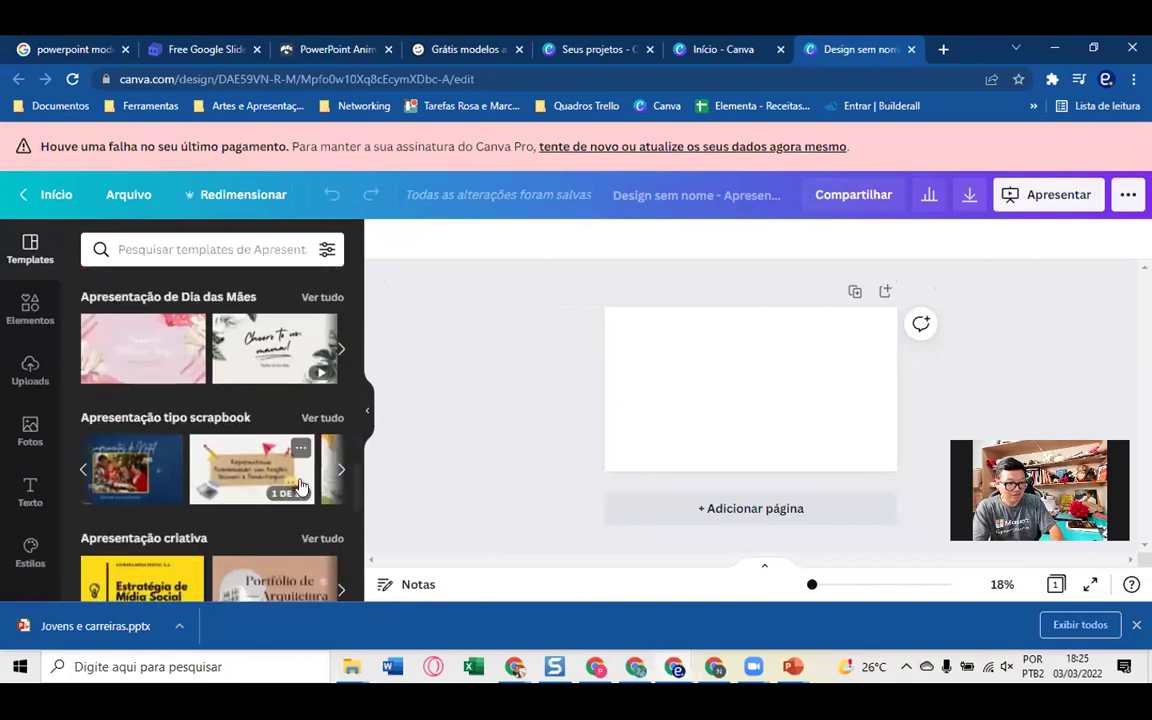
{"action": "left_click", "coordinate": [237, 252]}
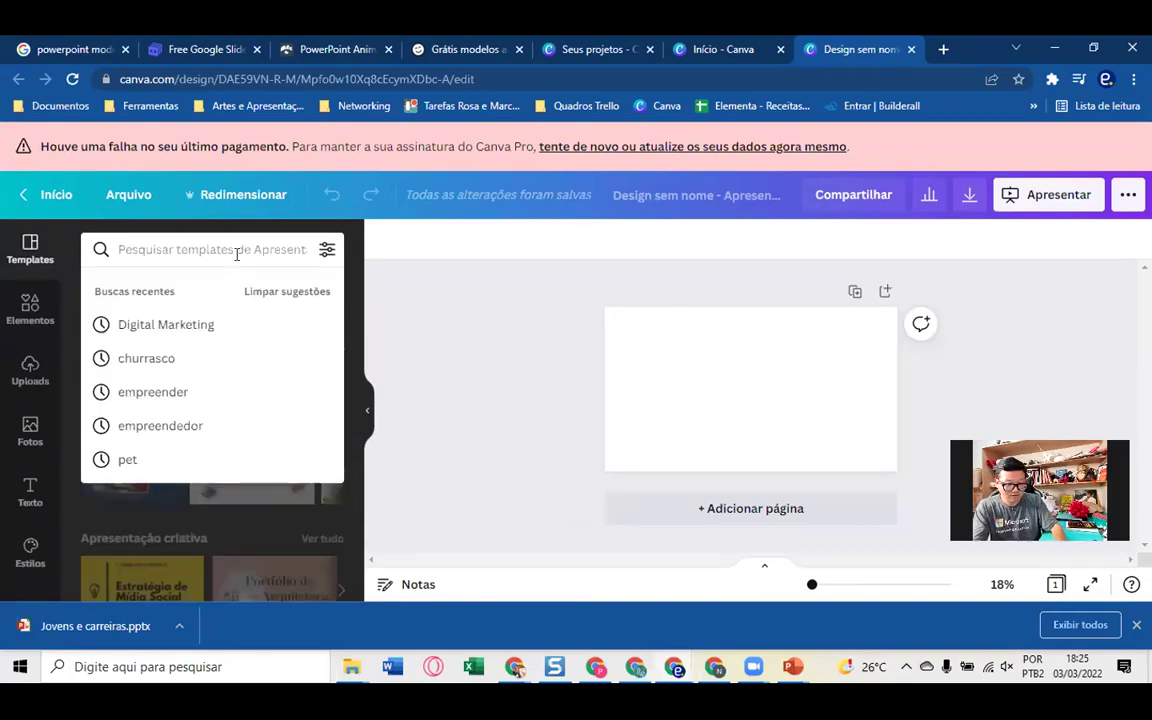
- Apply all 15 pages of the green and beige 'ecologia' template, then view them as a grid
{"action": "type", "text": "ecologia"}
{"action": "key", "text": "Return"}
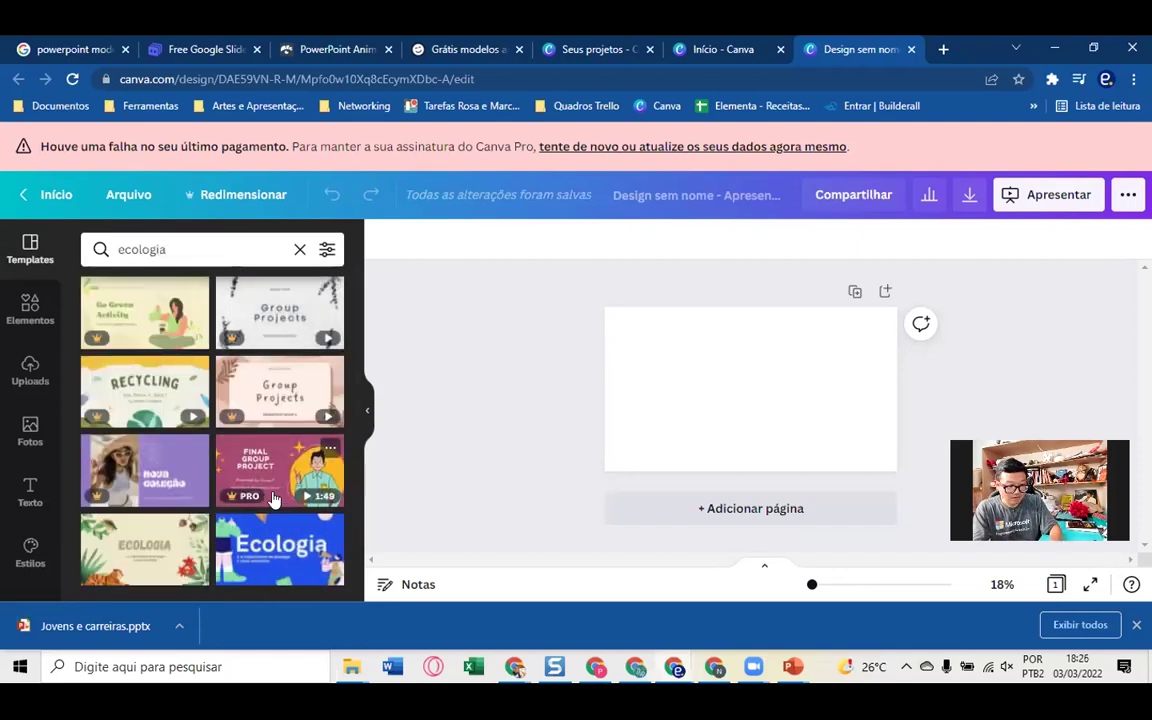
{"action": "mouse_move", "coordinate": [144, 550]}
{"action": "left_click", "coordinate": [127, 556]}
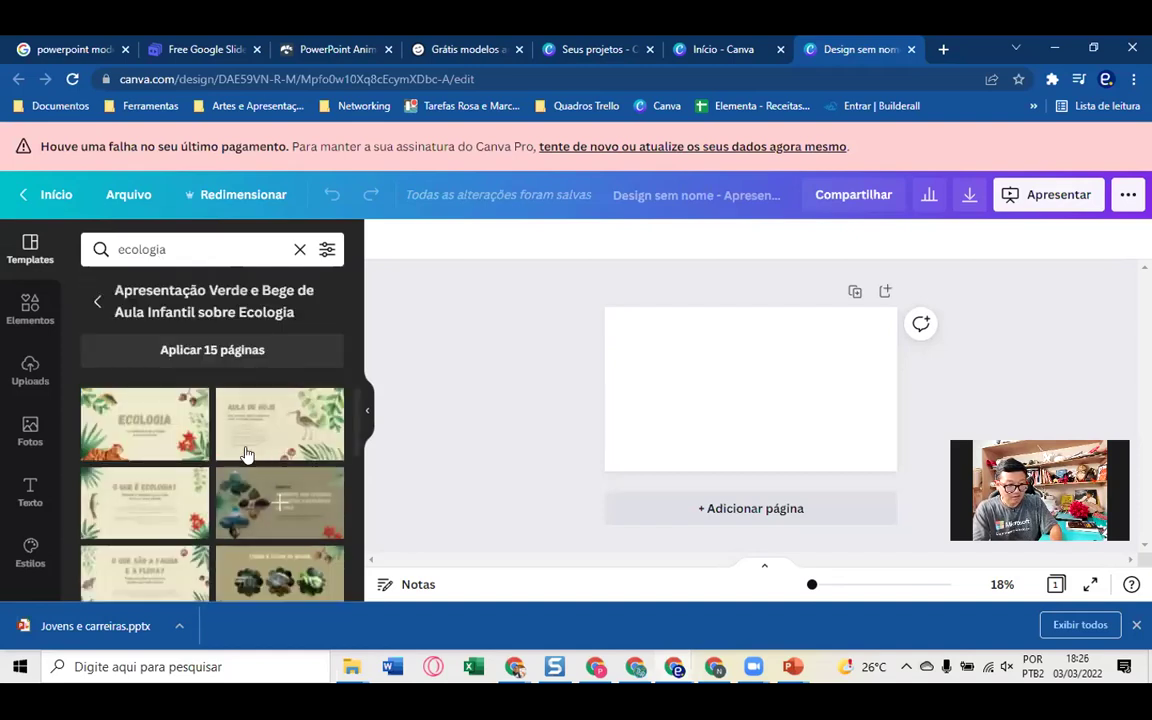
{"action": "scroll", "coordinate": [228, 410], "scroll_direction": "down", "scroll_amount": 5}
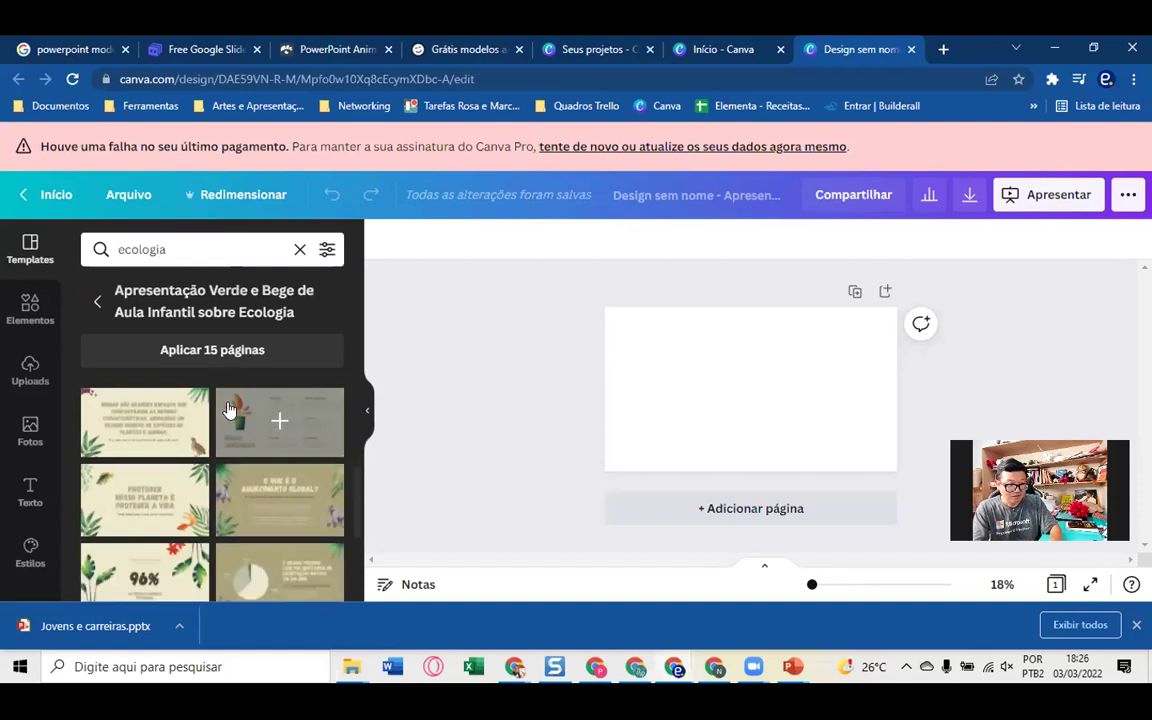
{"action": "left_click", "coordinate": [212, 350]}
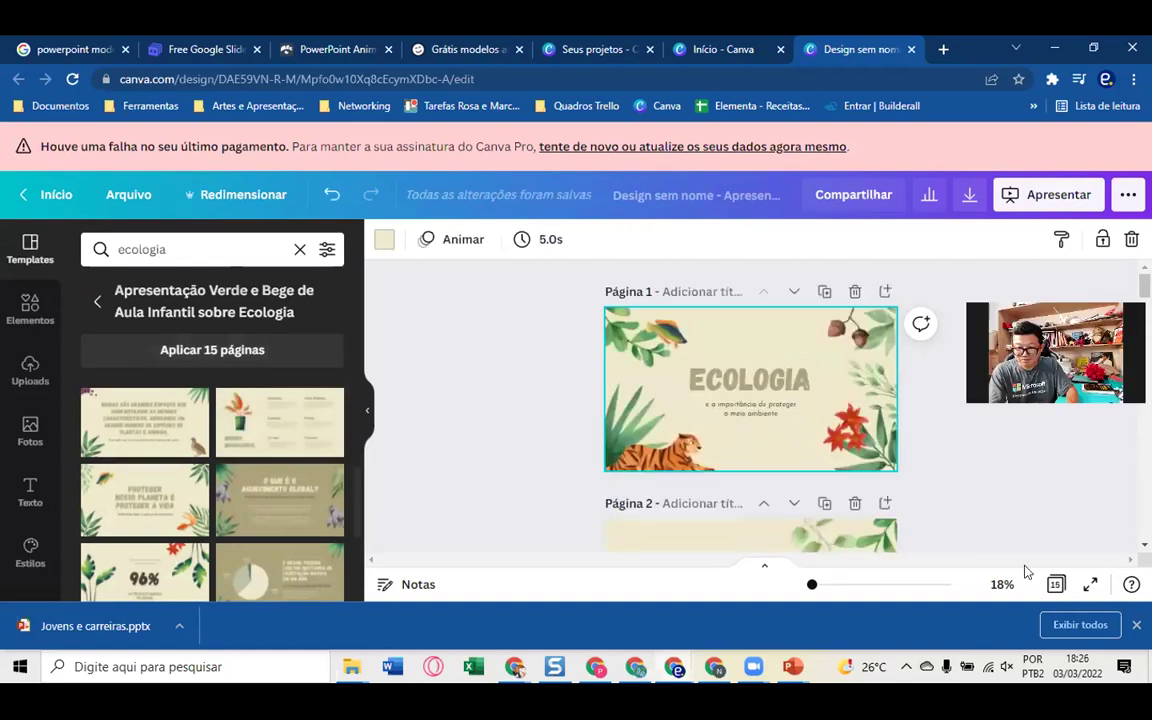
{"action": "left_click", "coordinate": [1055, 585]}
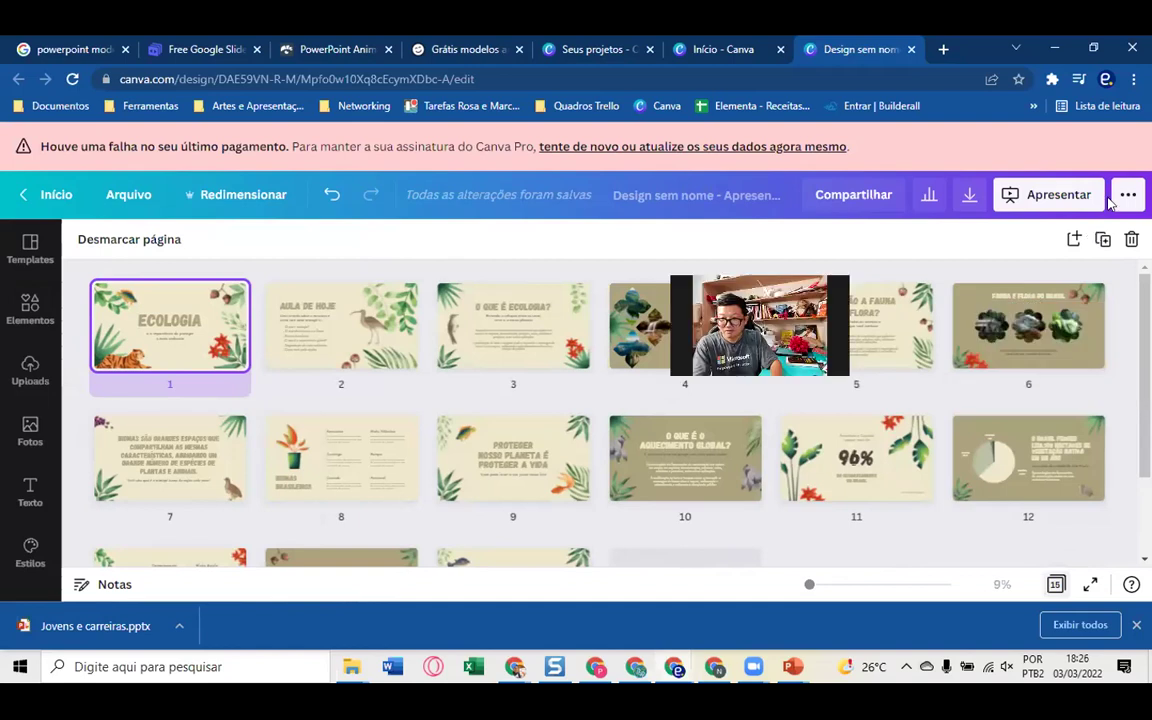
- Download the presentation in Microsoft PowerPoint format, saved as Design sem nome.pptx
{"action": "left_click", "coordinate": [1126, 196]}
{"action": "left_click", "coordinate": [966, 470]}
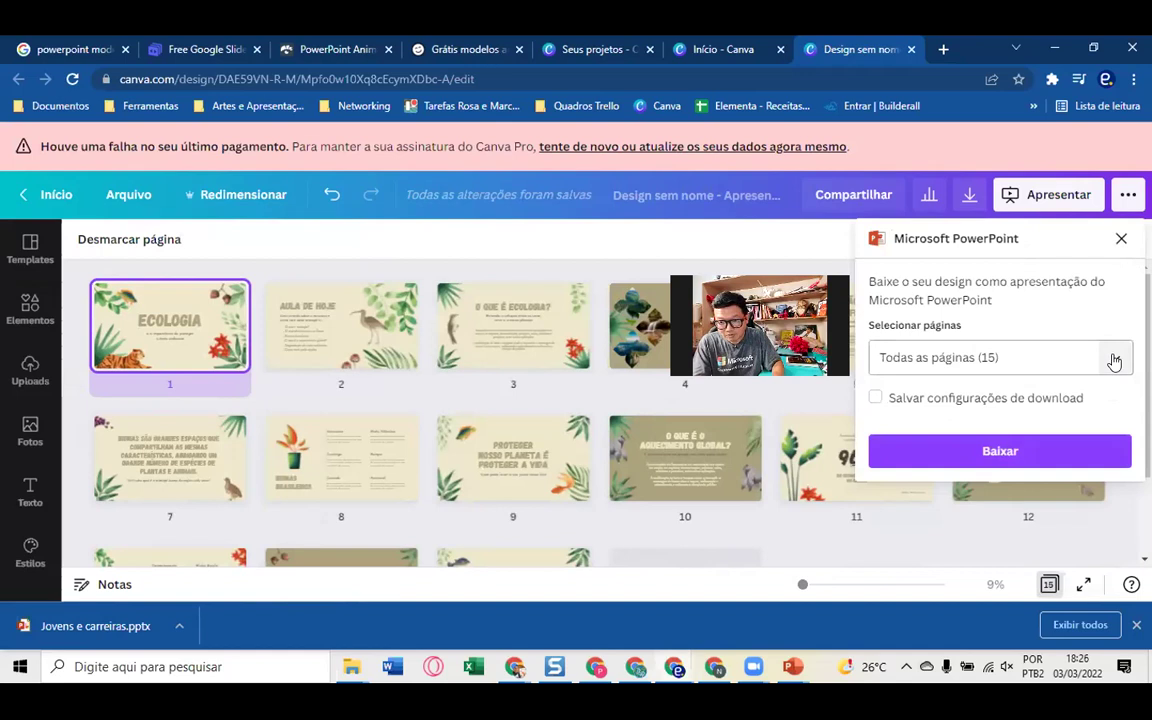
{"action": "left_click", "coordinate": [977, 460]}
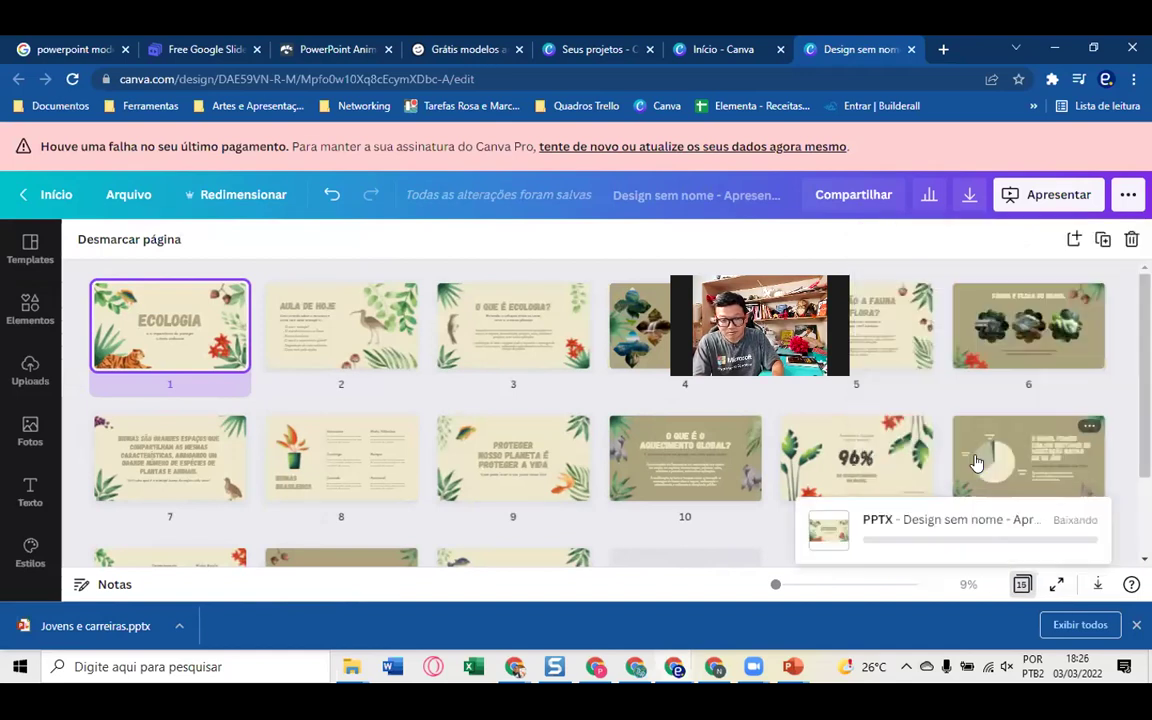
{"action": "double_click", "coordinate": [977, 460]}
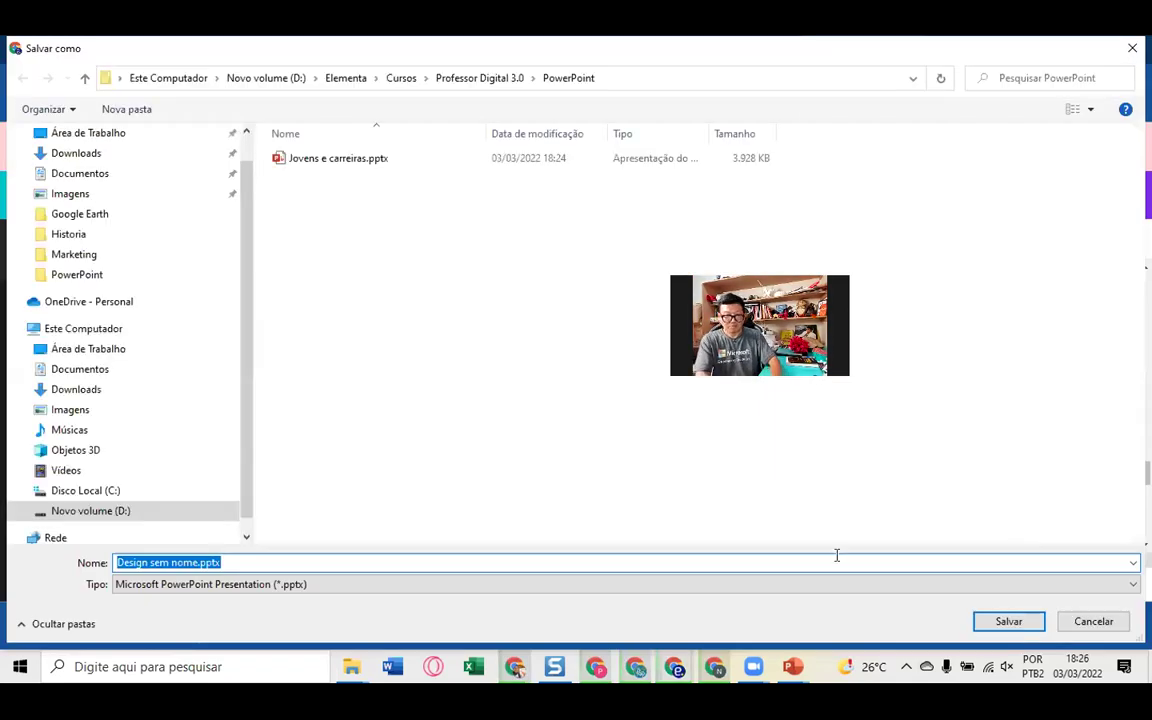
{"action": "key", "text": "Return"}
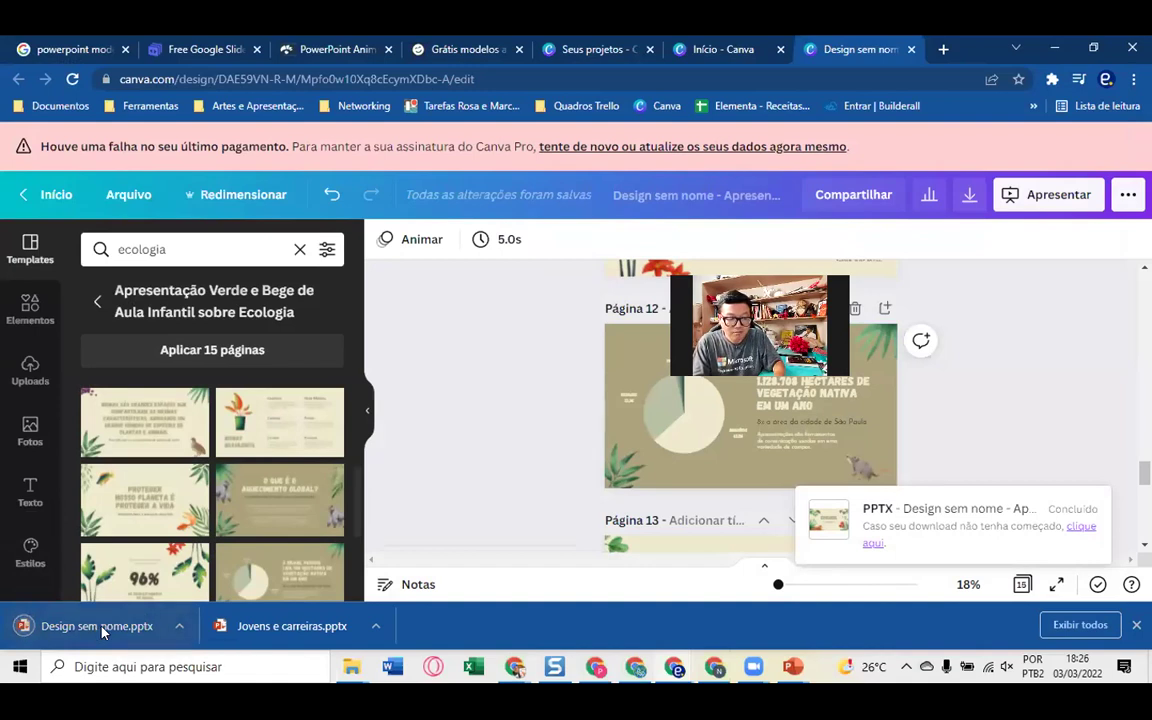
- Open Design sem nome.pptx in PowerPoint and inspect the ECOLOGIA, AULA DE HOJE and Habitat slides
{"action": "left_click", "coordinate": [103, 628]}
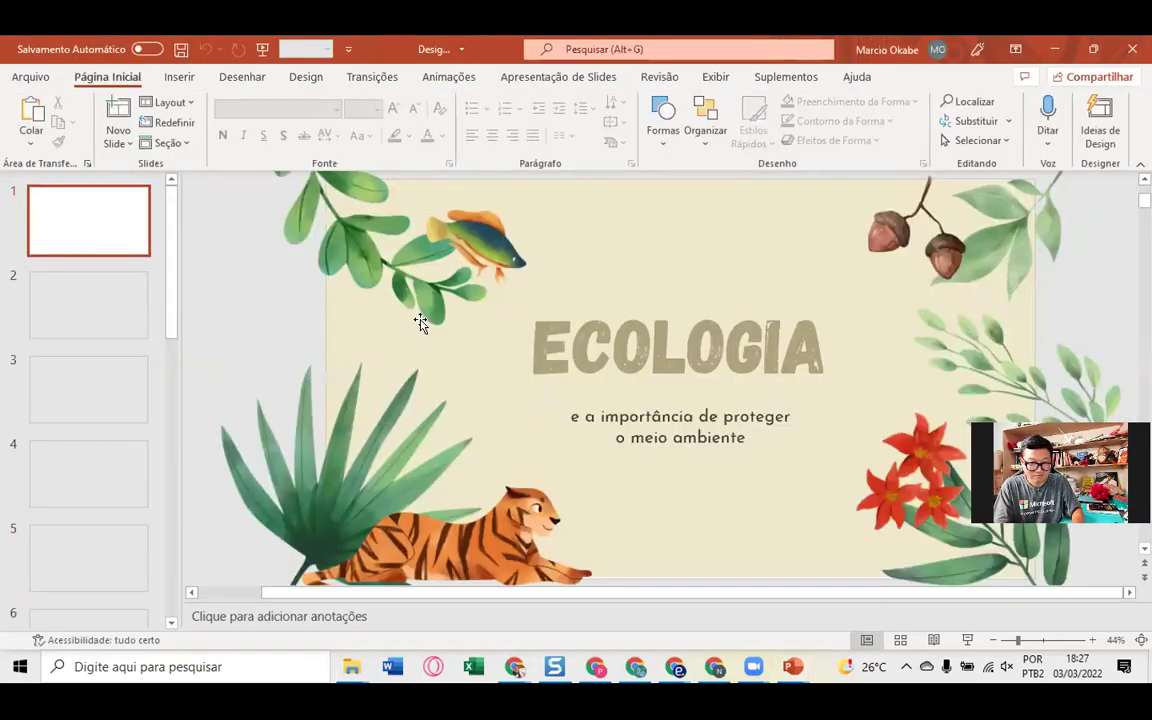
{"action": "left_click", "coordinate": [614, 333]}
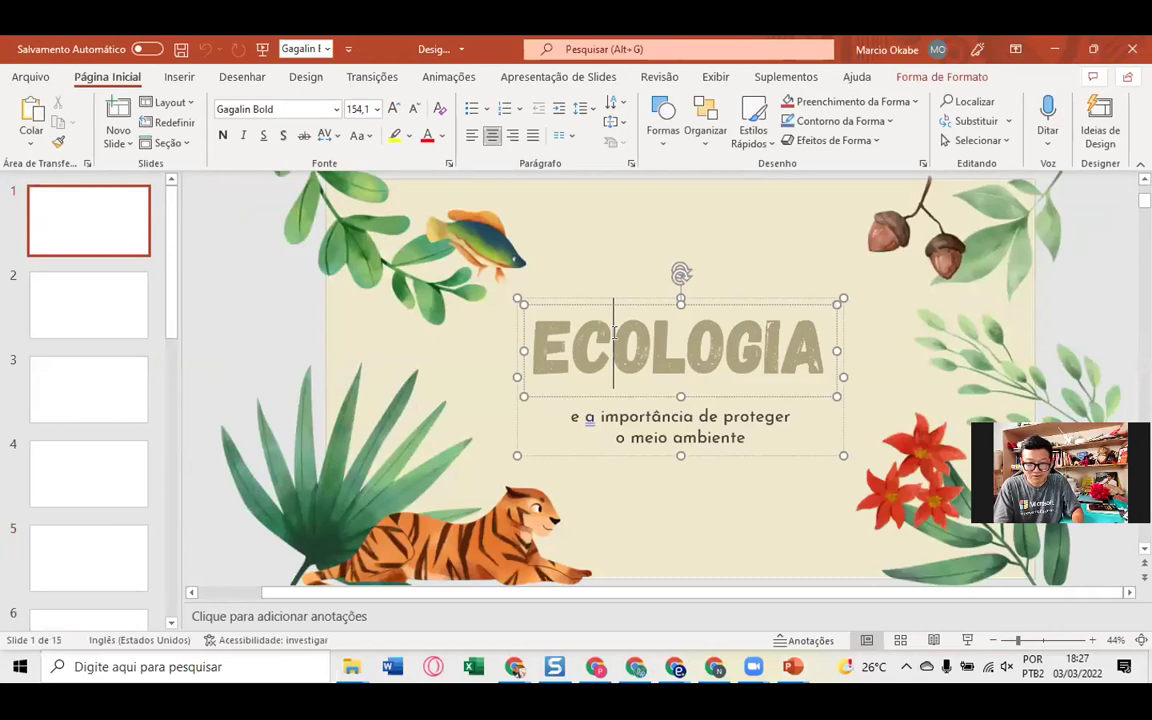
{"action": "double_click", "coordinate": [560, 343]}
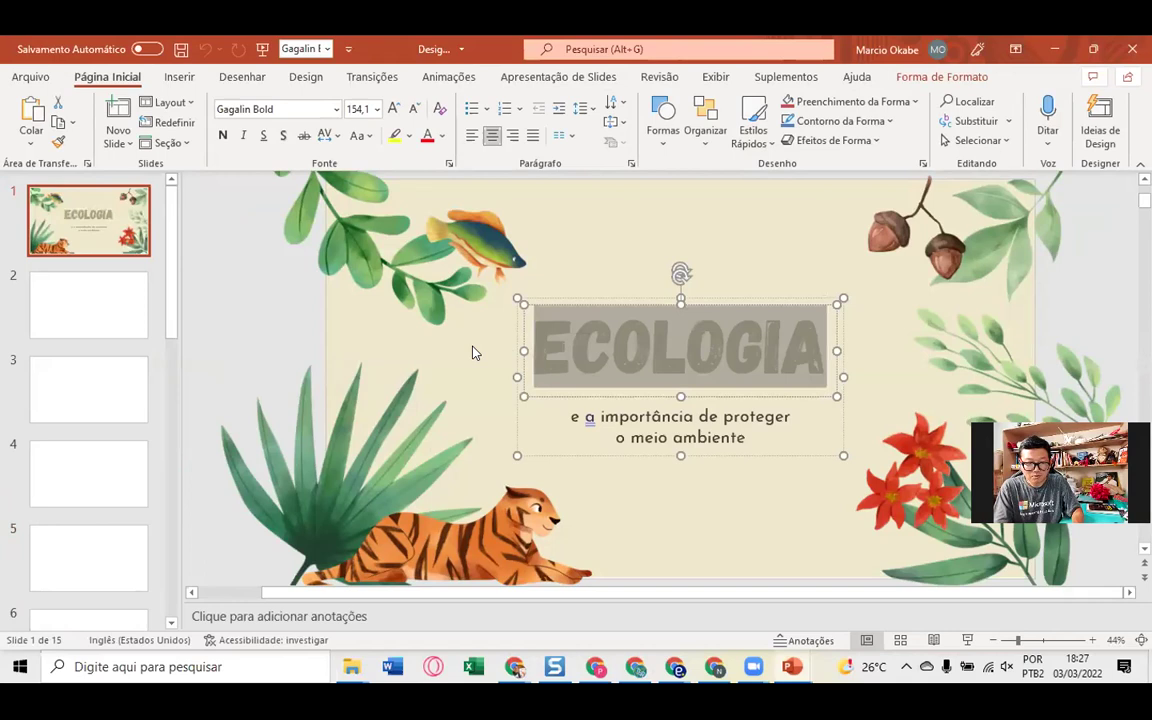
{"action": "left_click", "coordinate": [88, 305]}
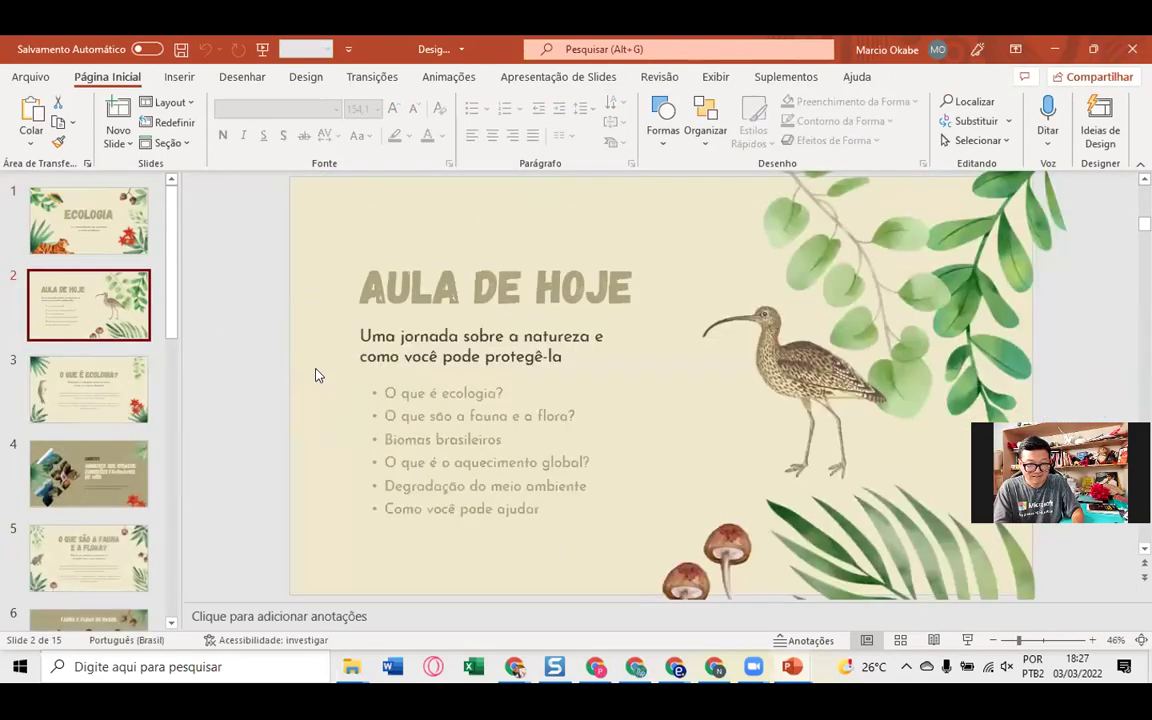
{"action": "left_click_drag", "start_coordinate": [370, 282], "coordinate": [657, 275]}
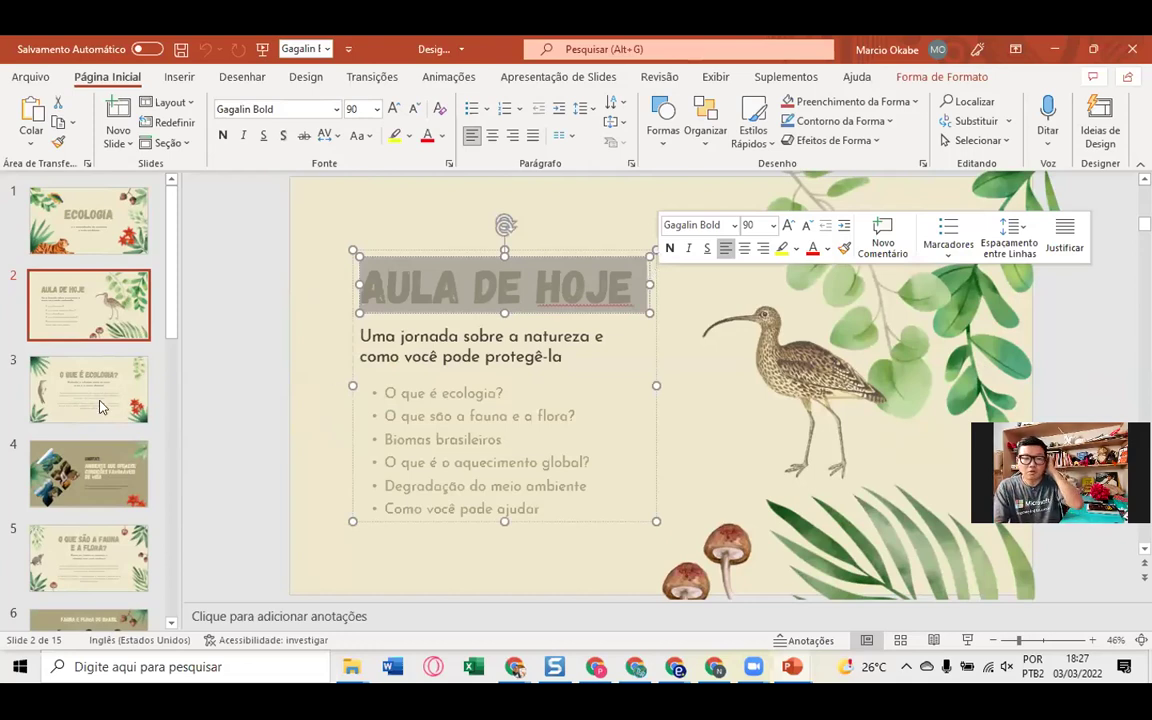
{"action": "left_click", "coordinate": [100, 467]}
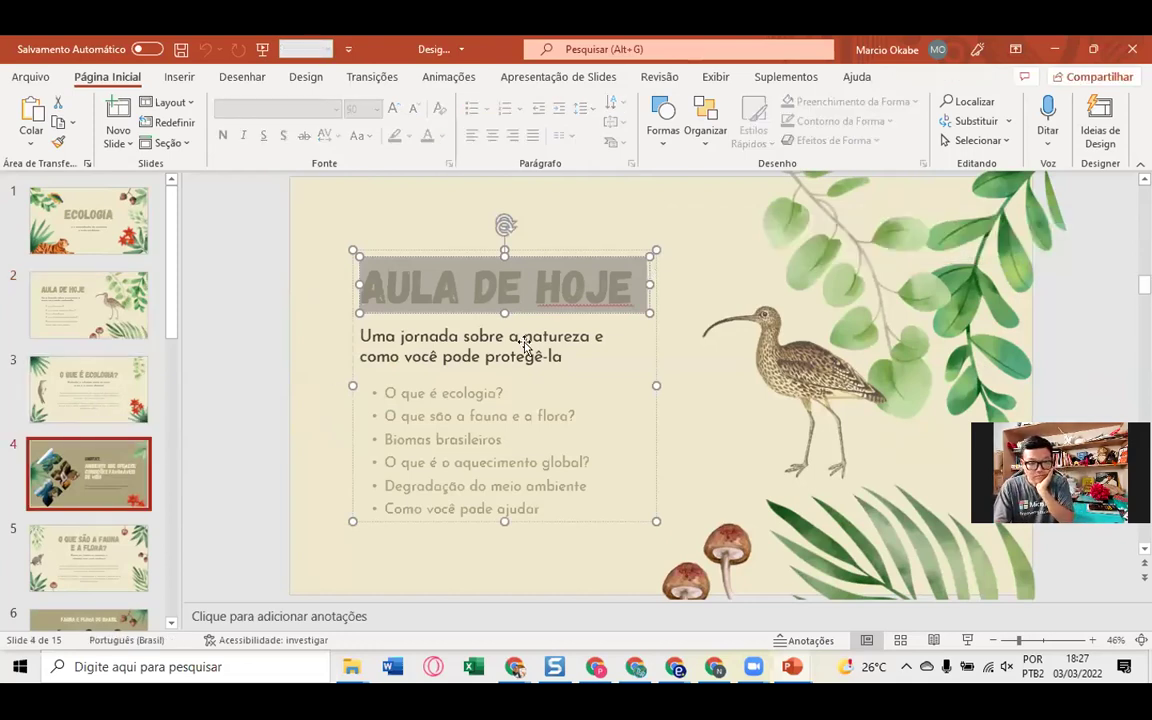
{"action": "left_click", "coordinate": [530, 345]}
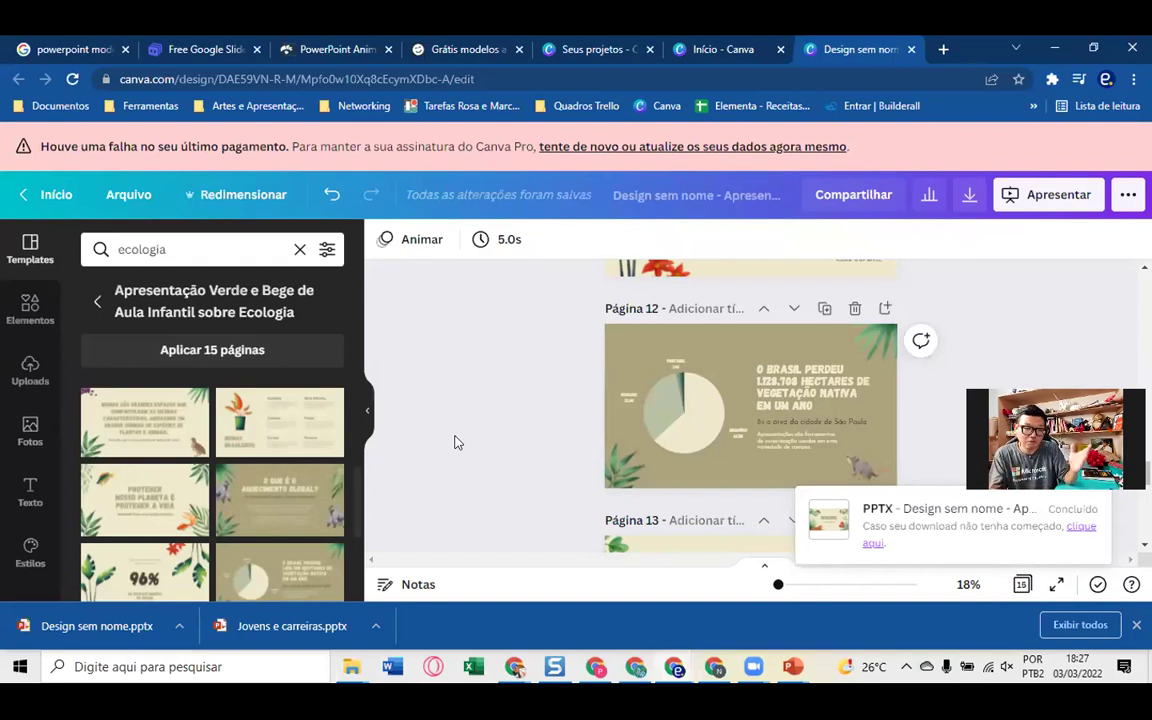
- Switch from PowerPoint to the Chrome window showing Canva
{"action": "key", "text": "alt+Tab"}
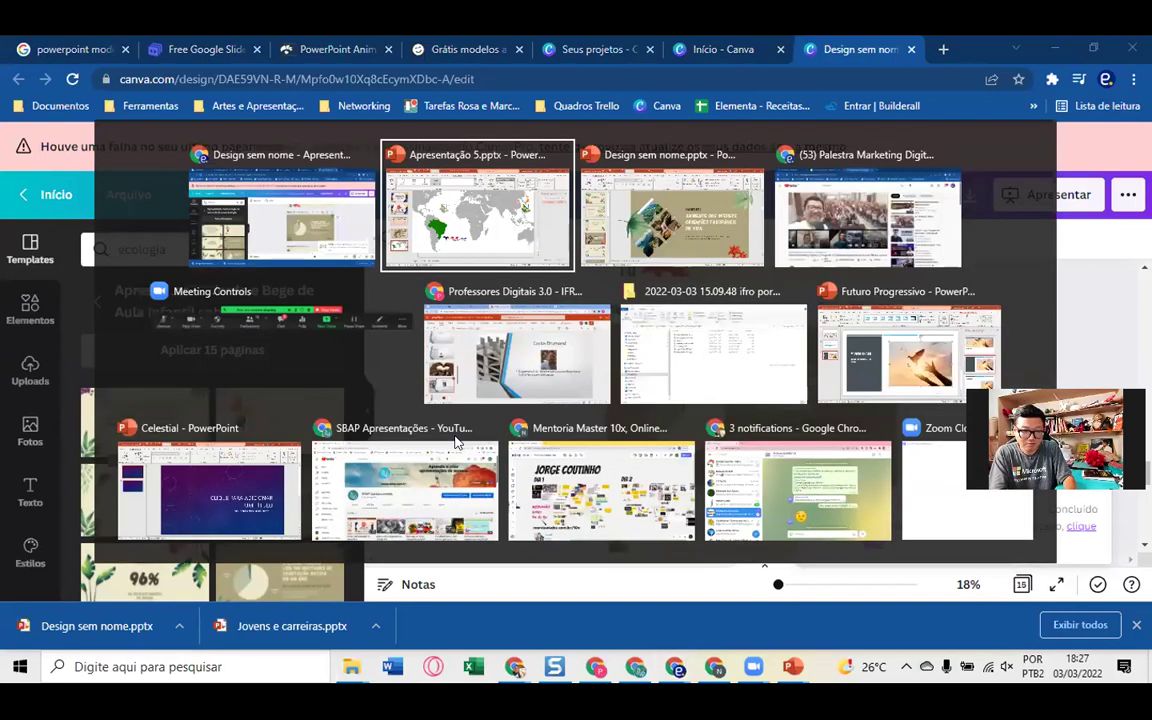
{"action": "key", "text": "alt+Tab"}
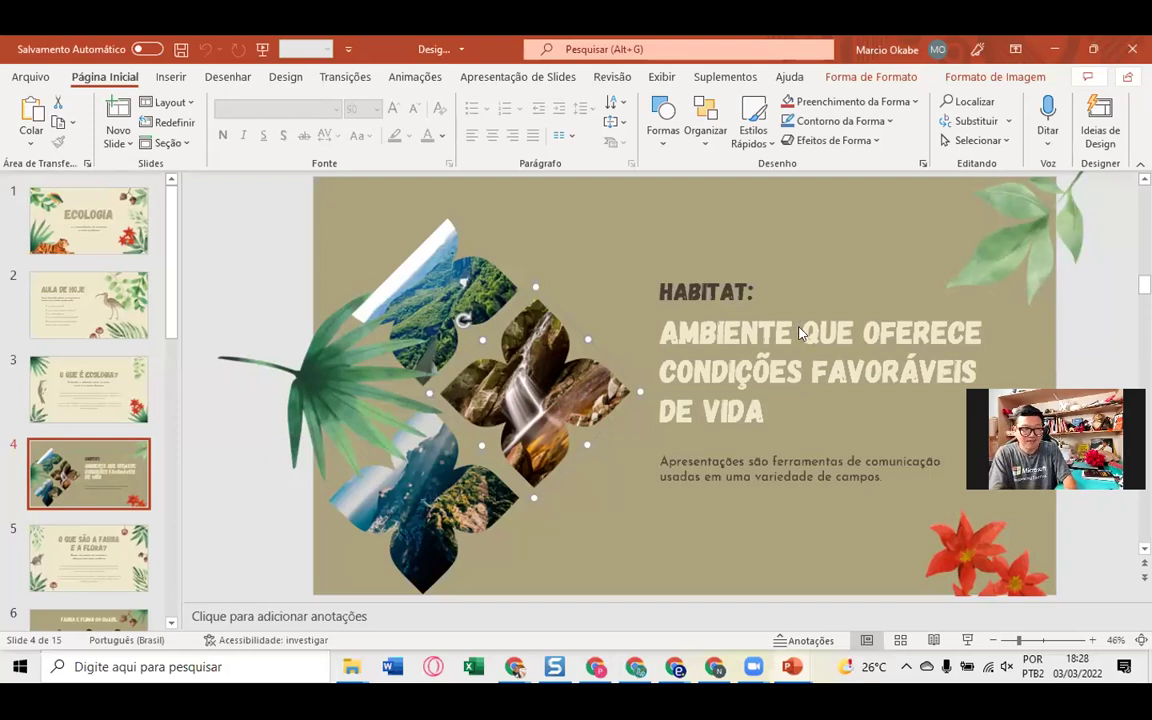
{"action": "key", "text": "alt+Tab"}
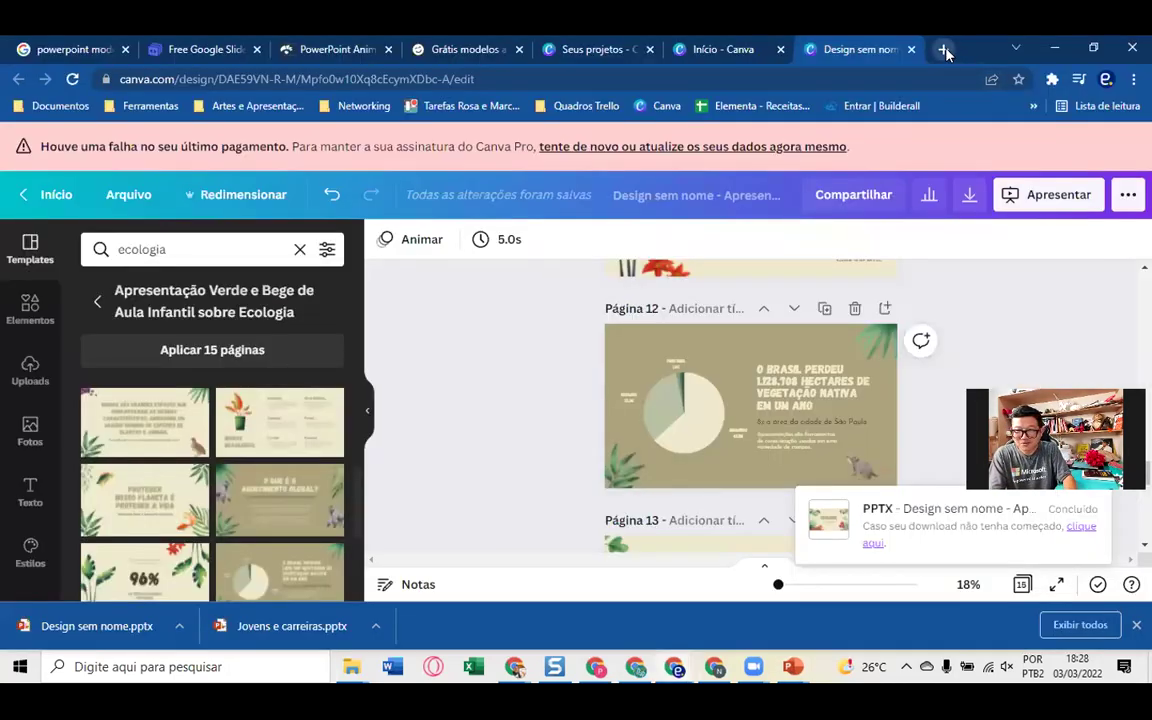
- In a new tab, search Google Images for 'esportes volei'
{"action": "left_click", "coordinate": [944, 49]}
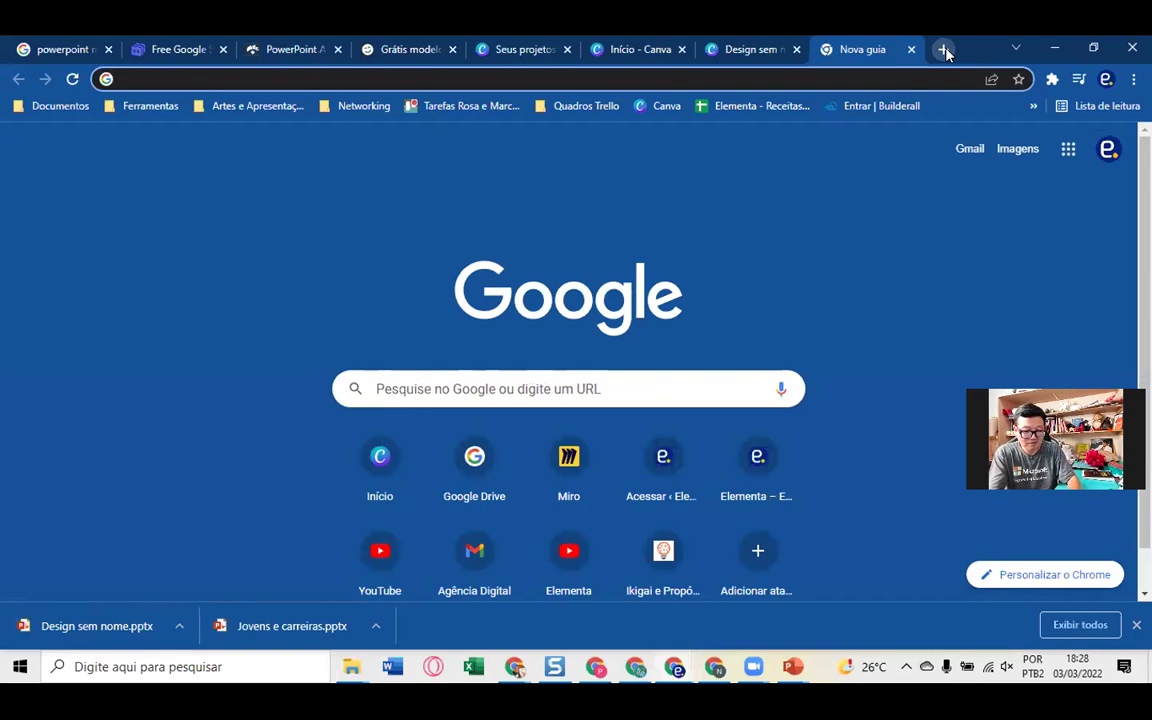
{"action": "type", "text": "esportes vol"}
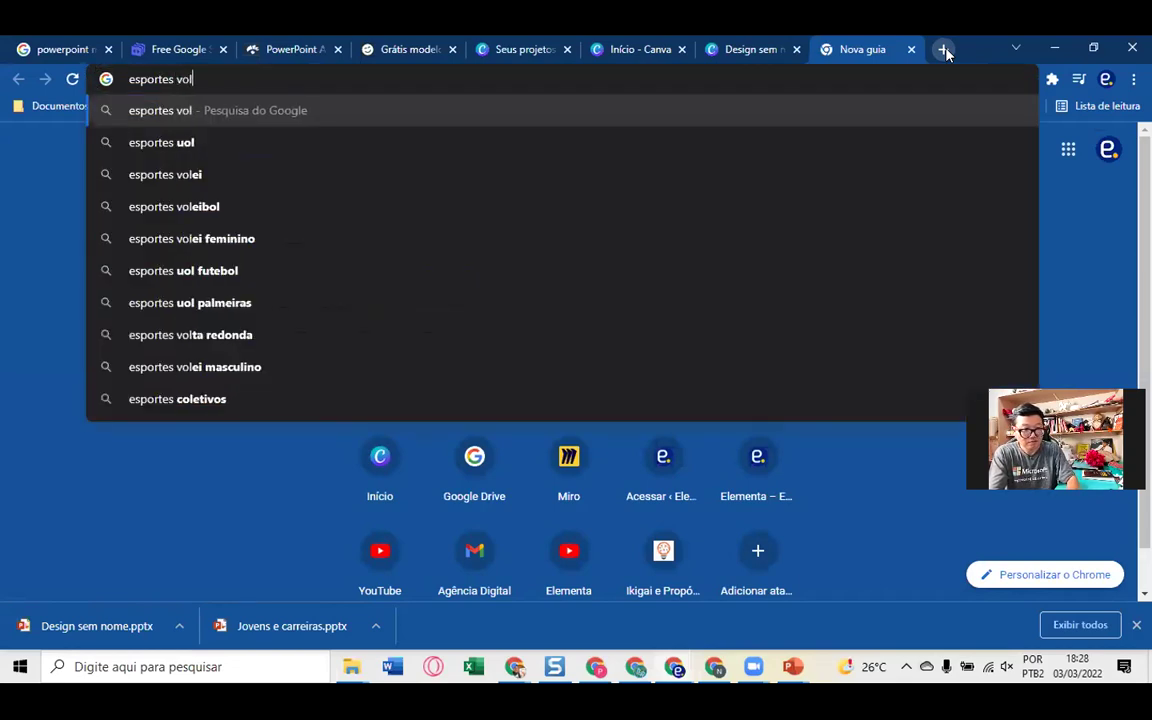
{"action": "type", "text": "ei"}
{"action": "key", "text": "Return"}
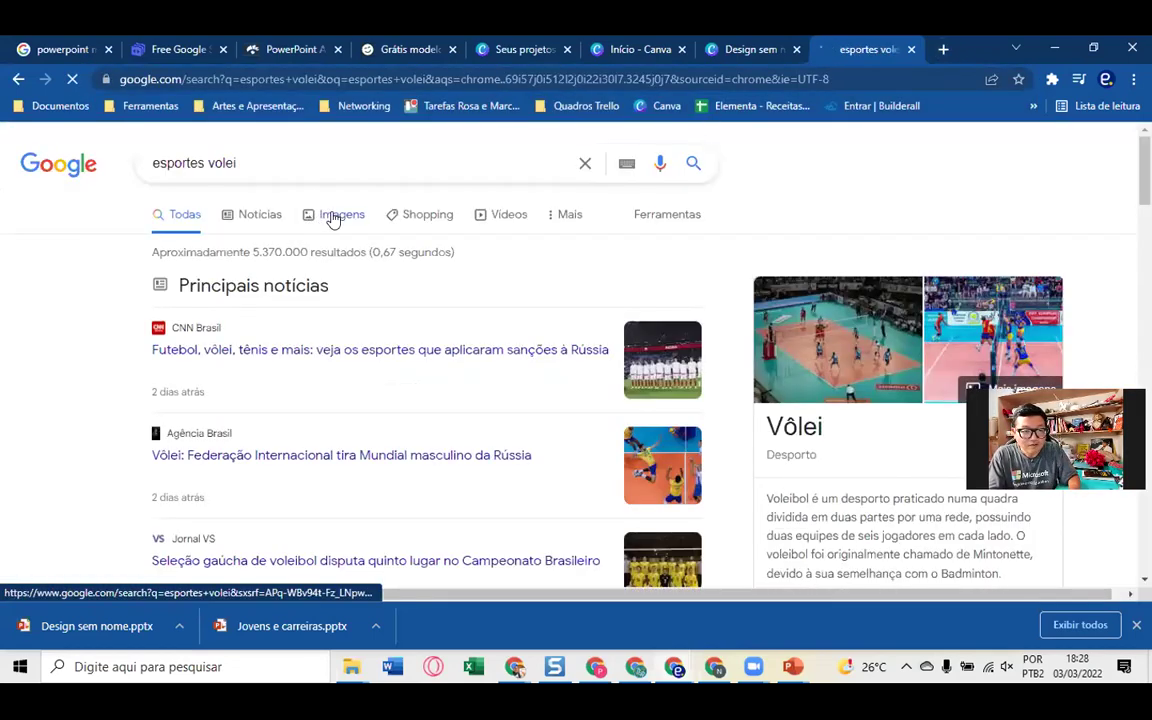
{"action": "left_click", "coordinate": [333, 220]}
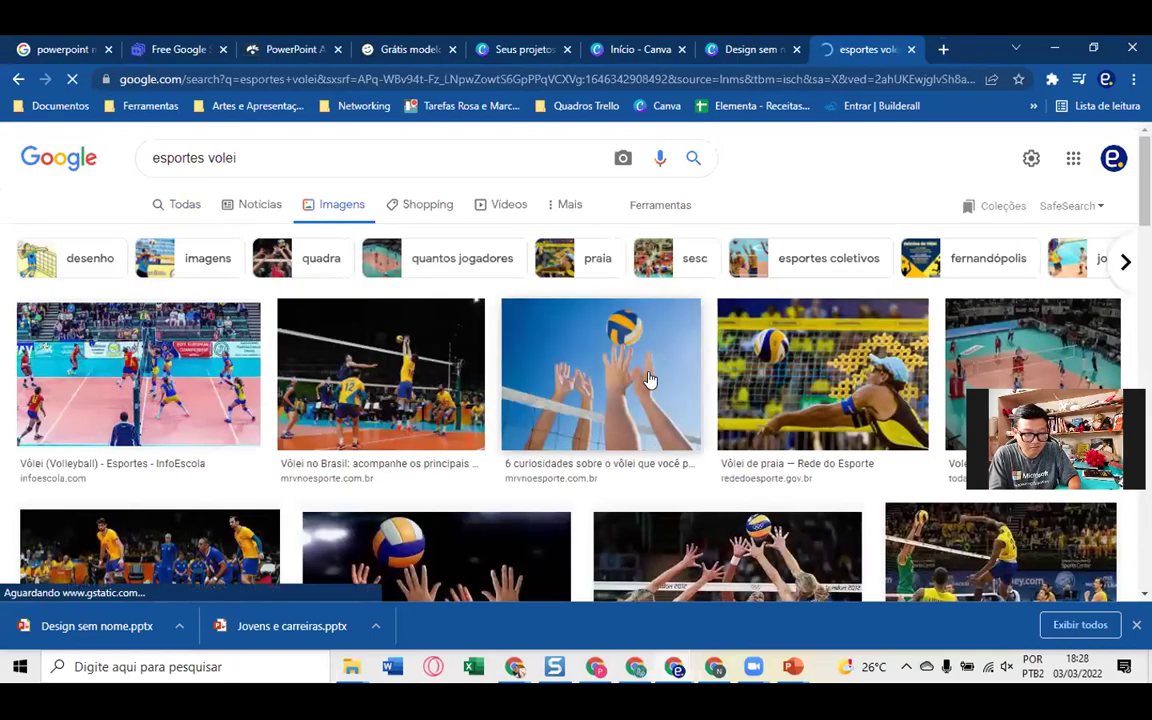
{"action": "mouse_move", "coordinate": [600, 374]}
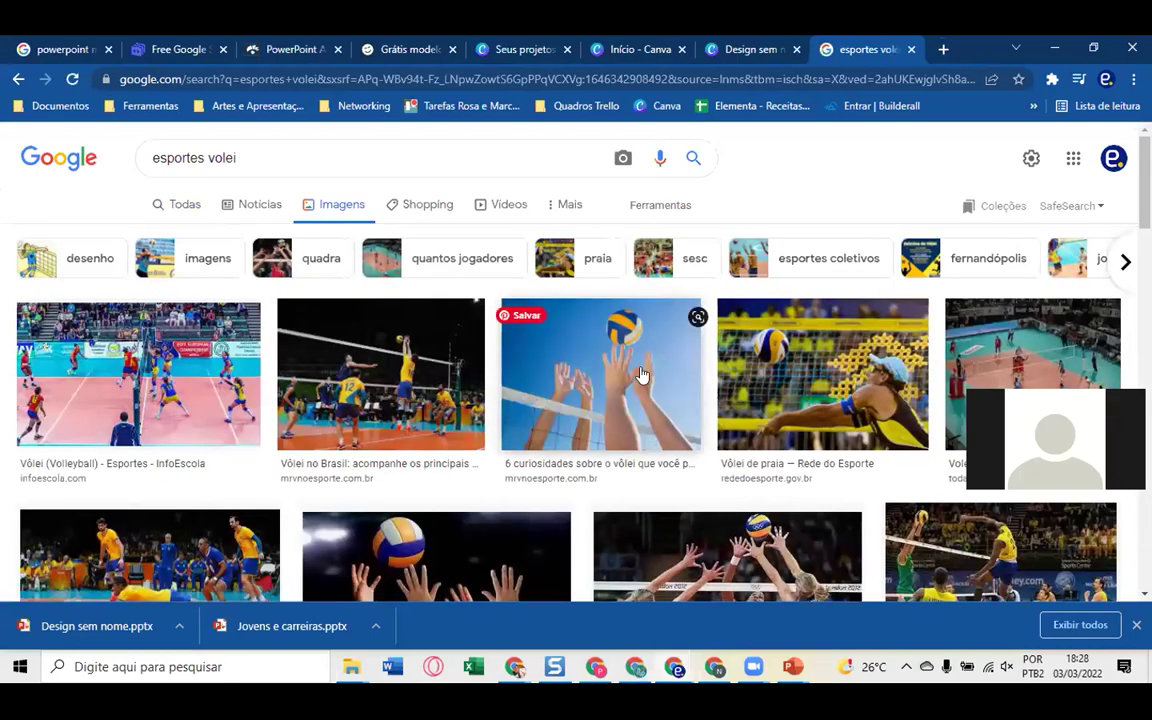
- Change the image search to 'flores', then to 'flores sakura'
{"action": "left_click", "coordinate": [239, 150]}
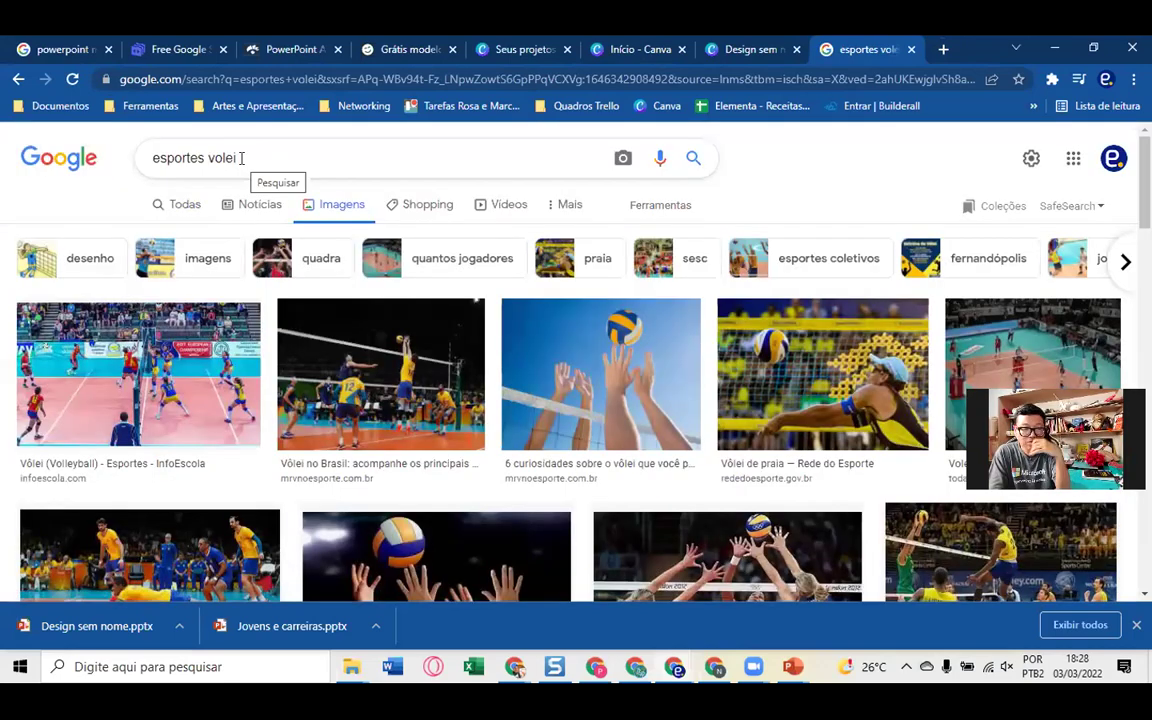
{"action": "triple_click", "coordinate": [241, 158]}
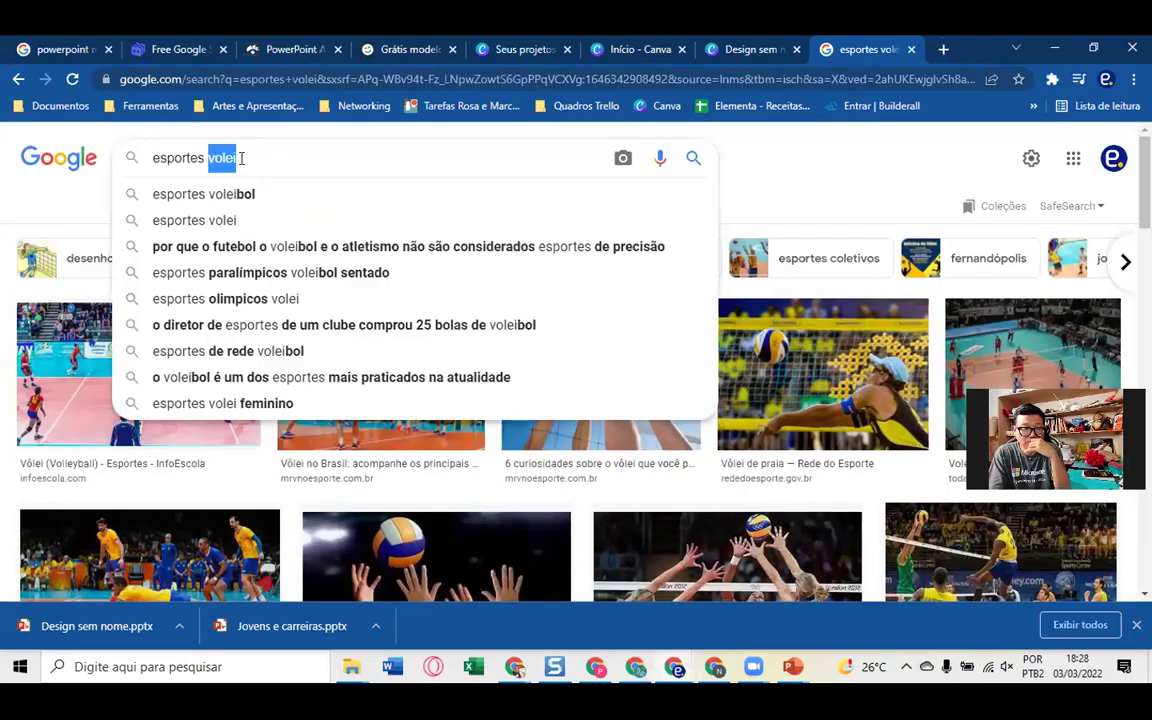
{"action": "type", "text": "flores"}
{"action": "key", "text": "BackSpace"}
{"action": "key", "text": "BackSpace"}
{"action": "type", "text": "r"}
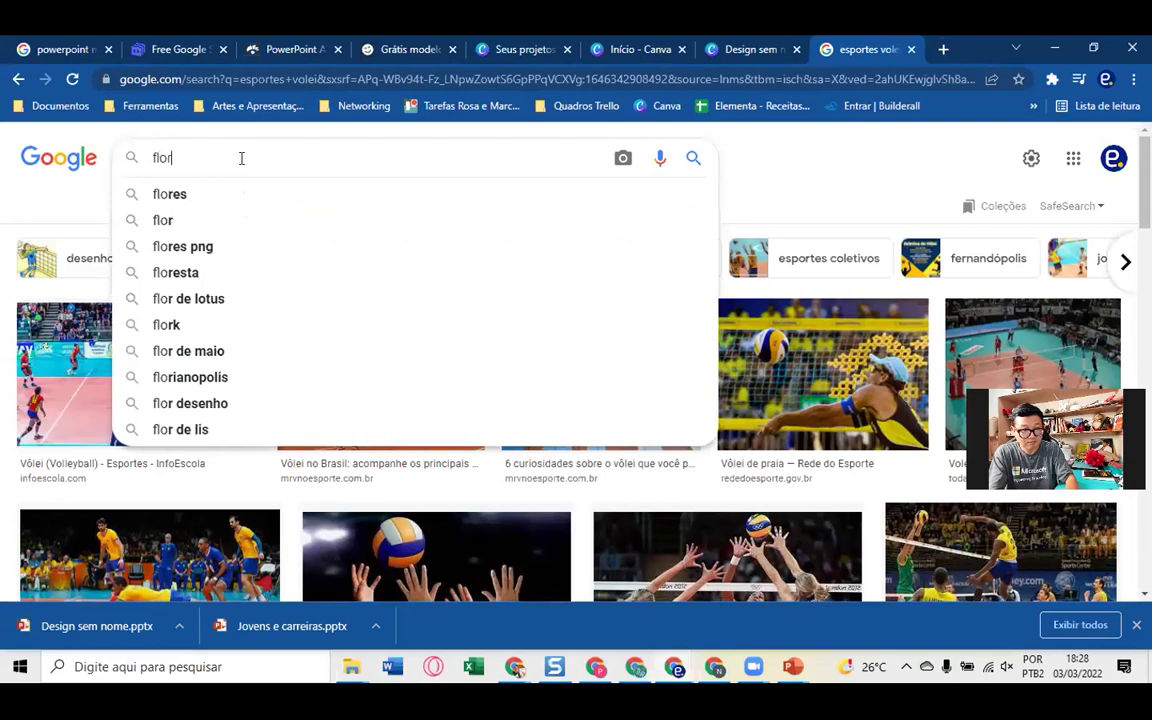
{"action": "type", "text": "es"}
{"action": "key", "text": "Return"}
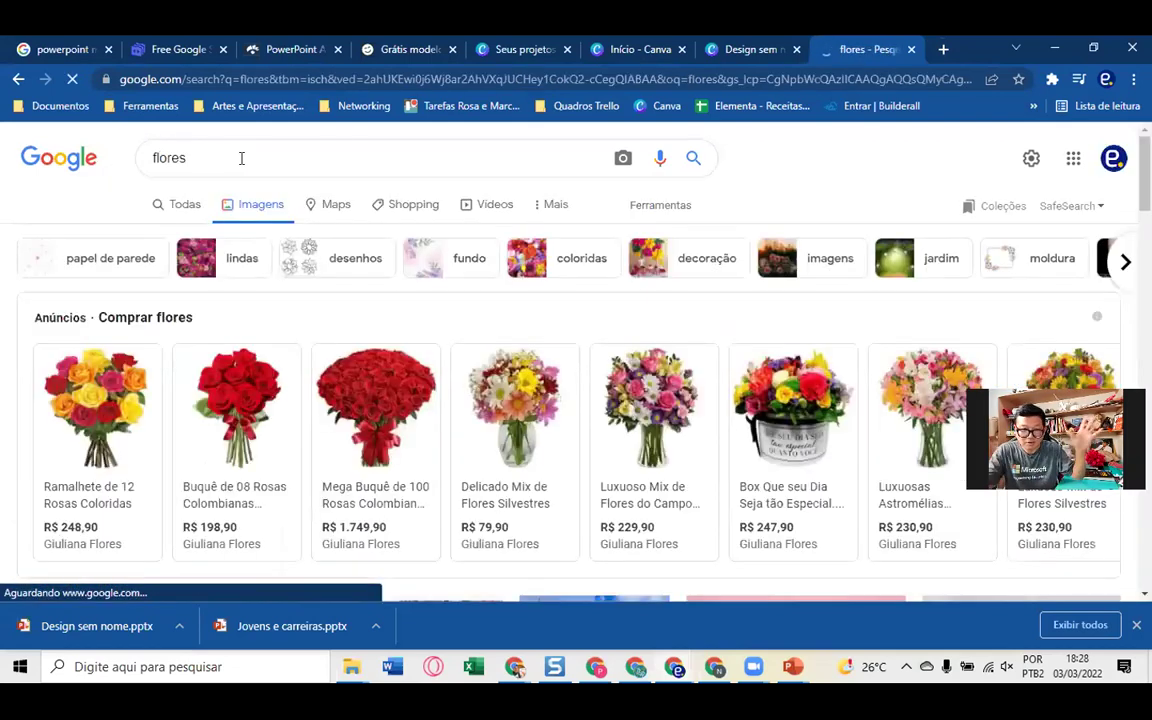
{"action": "left_click", "coordinate": [350, 156]}
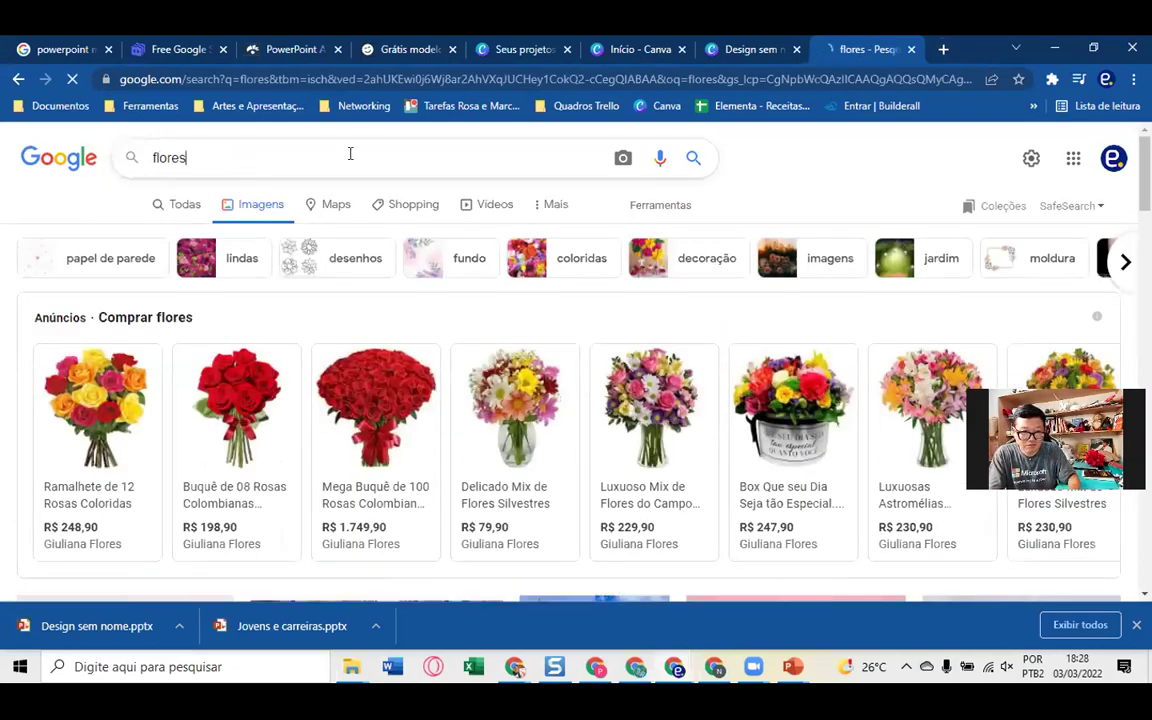
{"action": "type", "text": "sakura"}
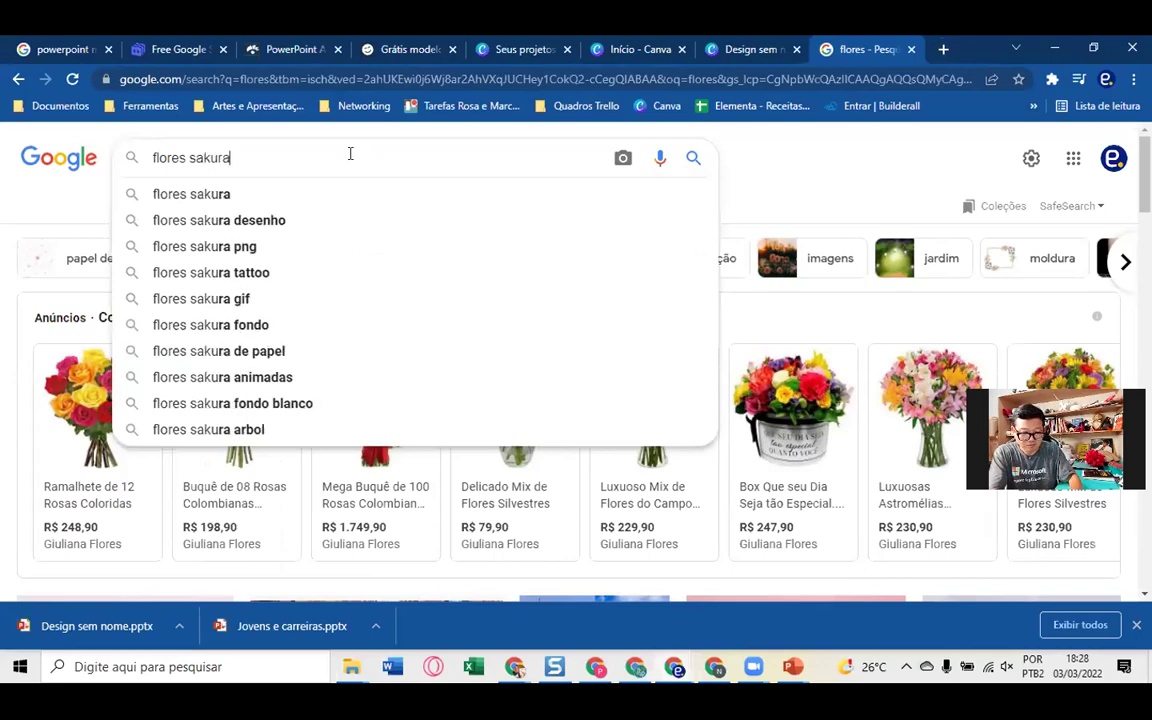
{"action": "key", "text": "Return"}
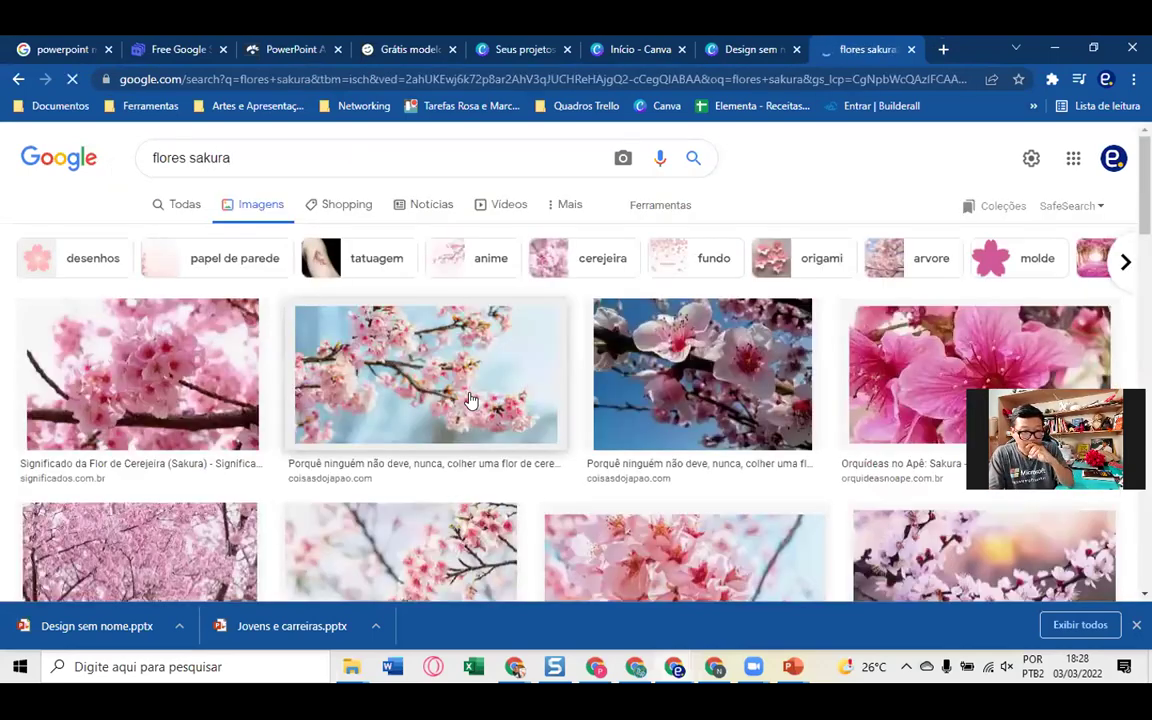
- Preview a pink cherry-blossom branch illustration and bring up its image options
{"action": "scroll", "coordinate": [470, 400], "scroll_direction": "down", "scroll_amount": 3}
{"action": "scroll", "coordinate": [470, 400], "scroll_direction": "down", "scroll_amount": 2}
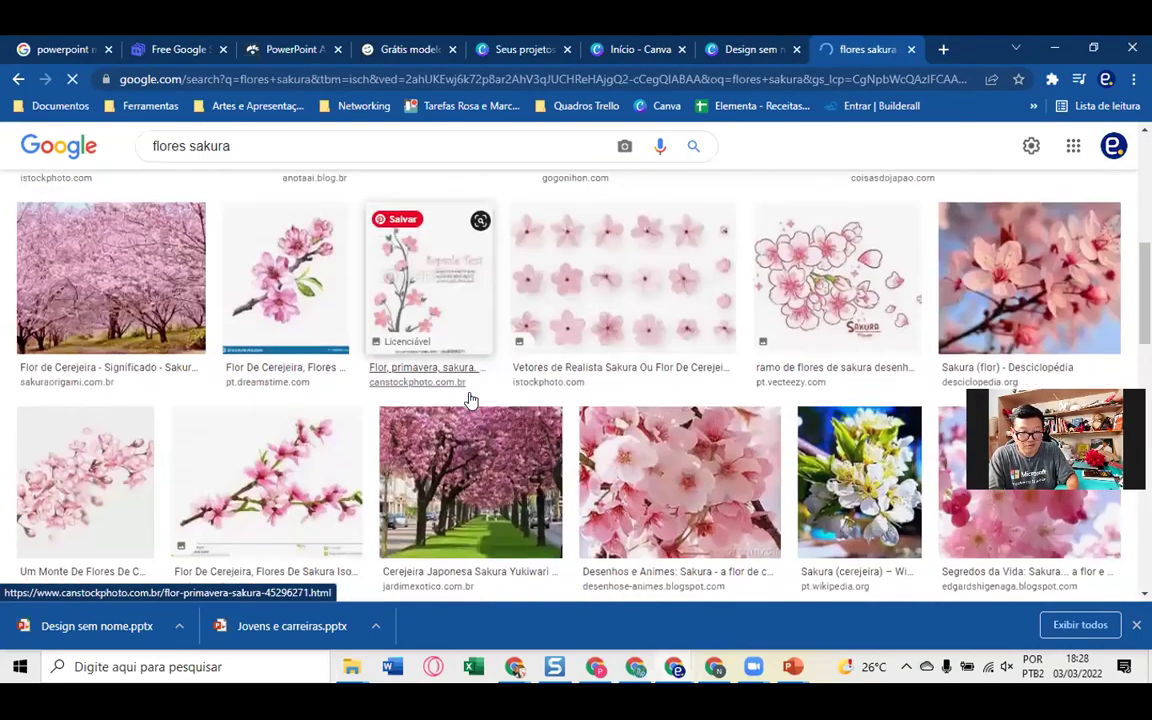
{"action": "scroll", "coordinate": [470, 398], "scroll_direction": "down", "scroll_amount": 2}
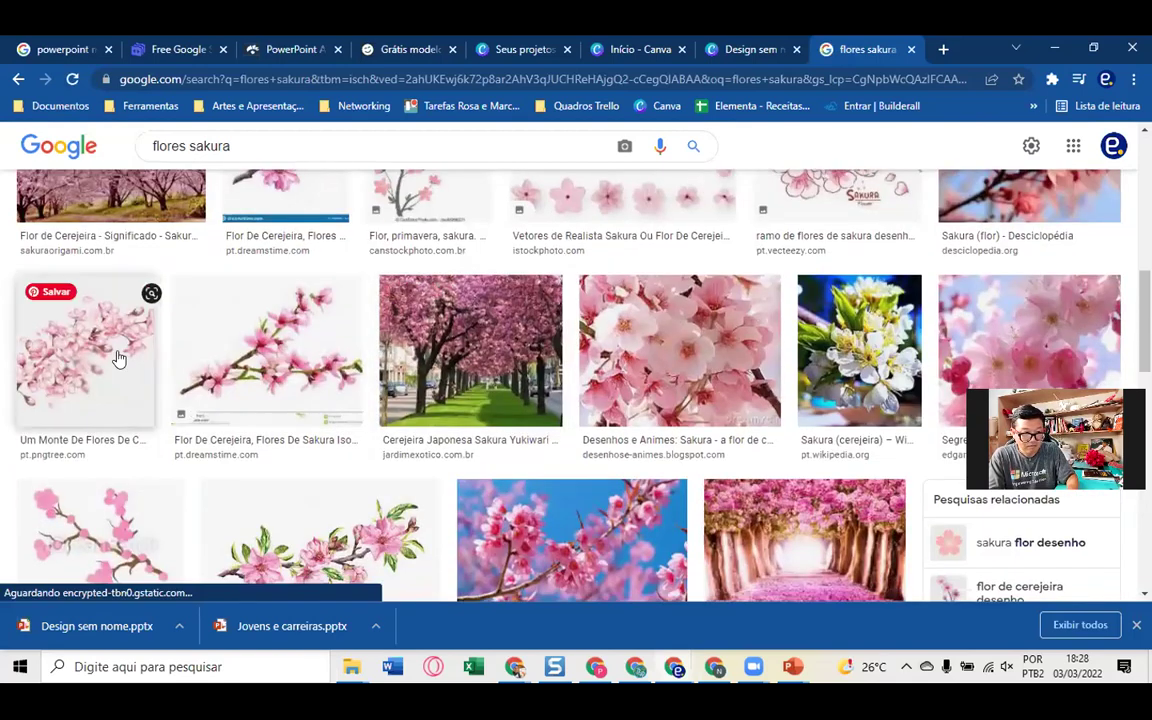
{"action": "left_click", "coordinate": [112, 518]}
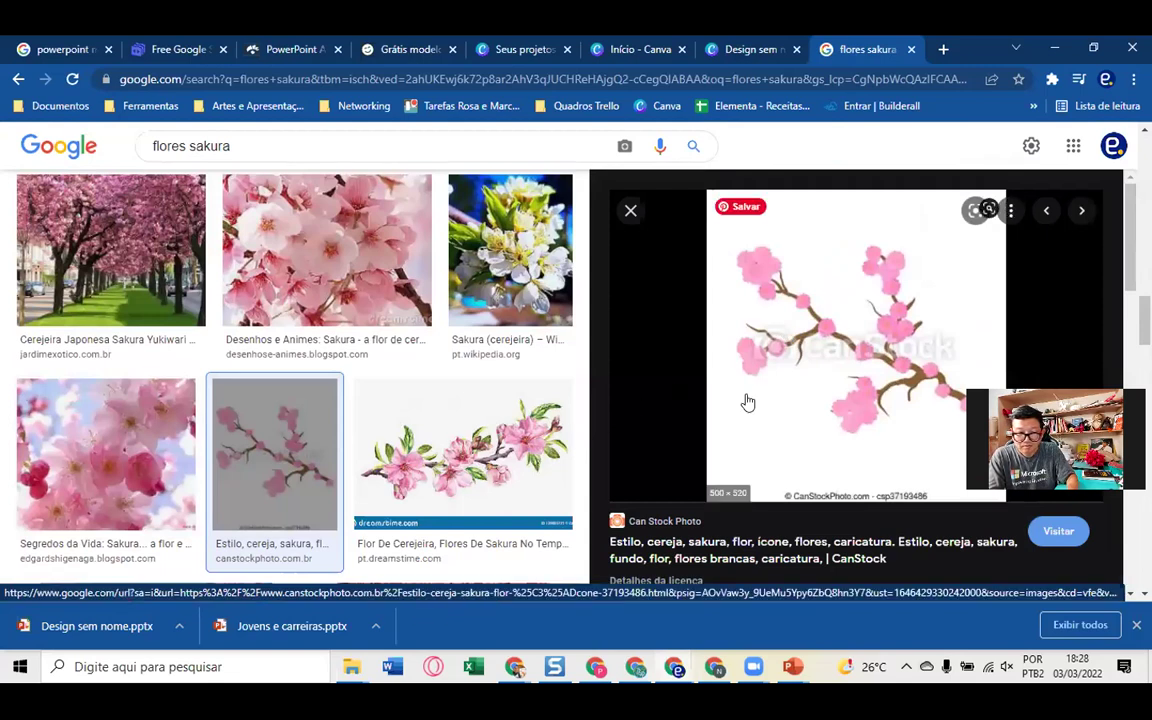
{"action": "scroll", "coordinate": [746, 404], "scroll_direction": "down", "scroll_amount": 5}
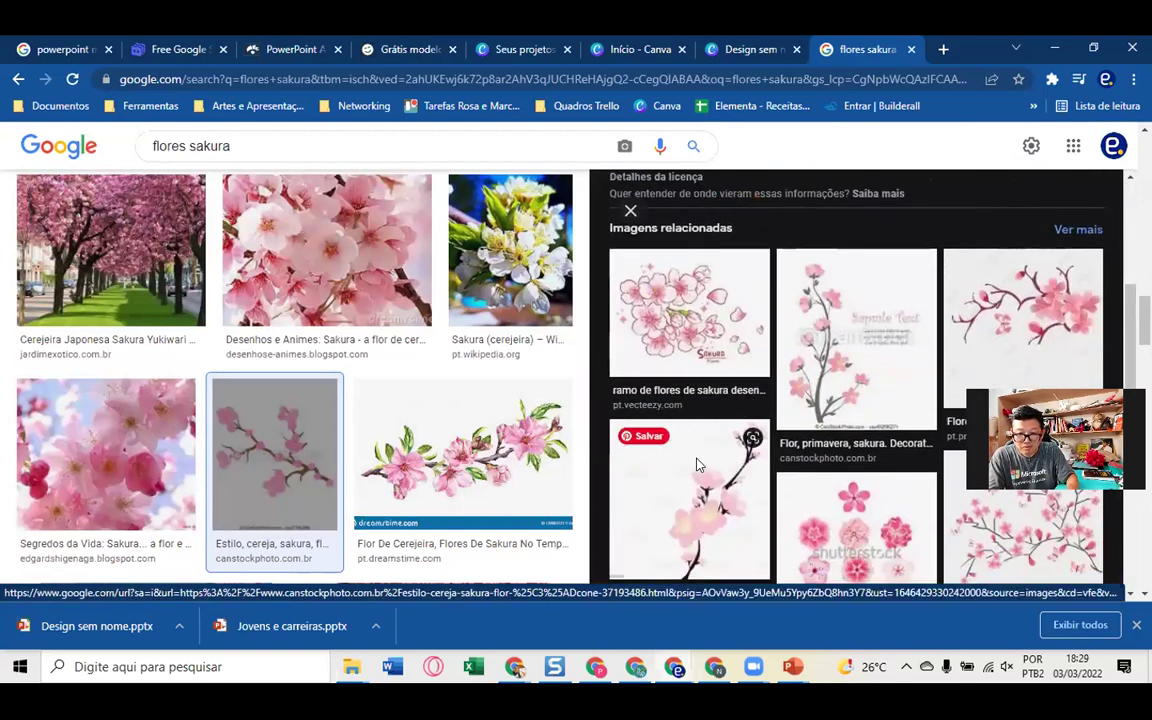
{"action": "left_click", "coordinate": [700, 462]}
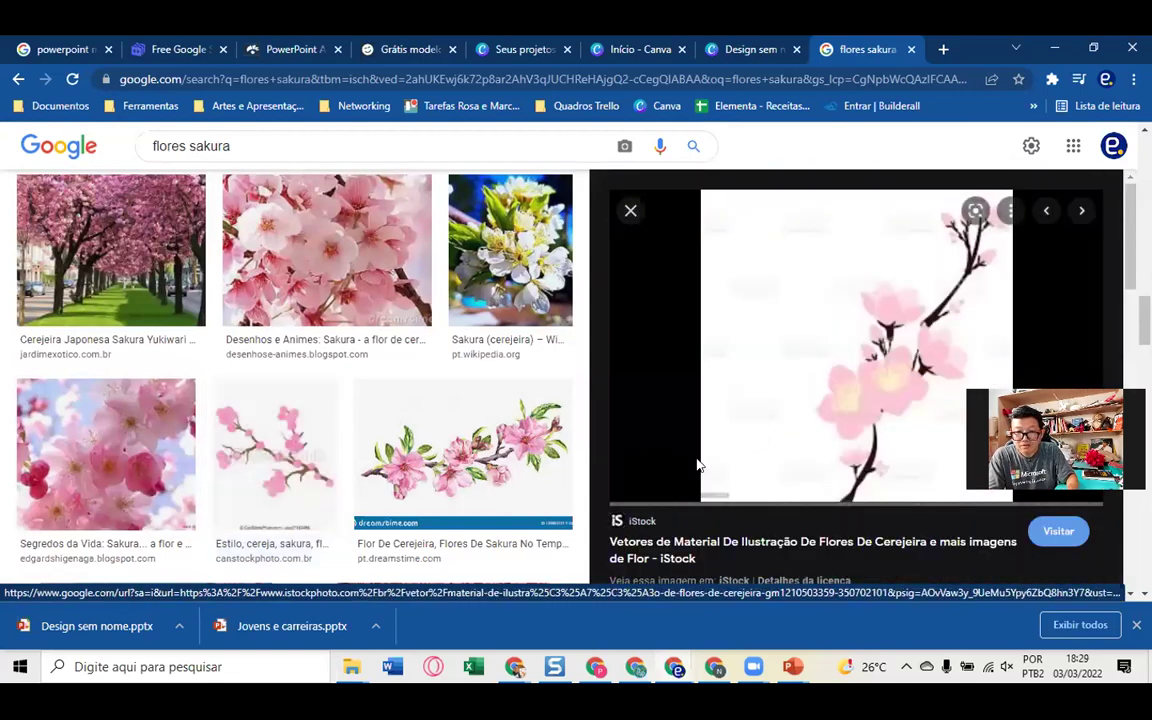
{"action": "right_click", "coordinate": [817, 375]}
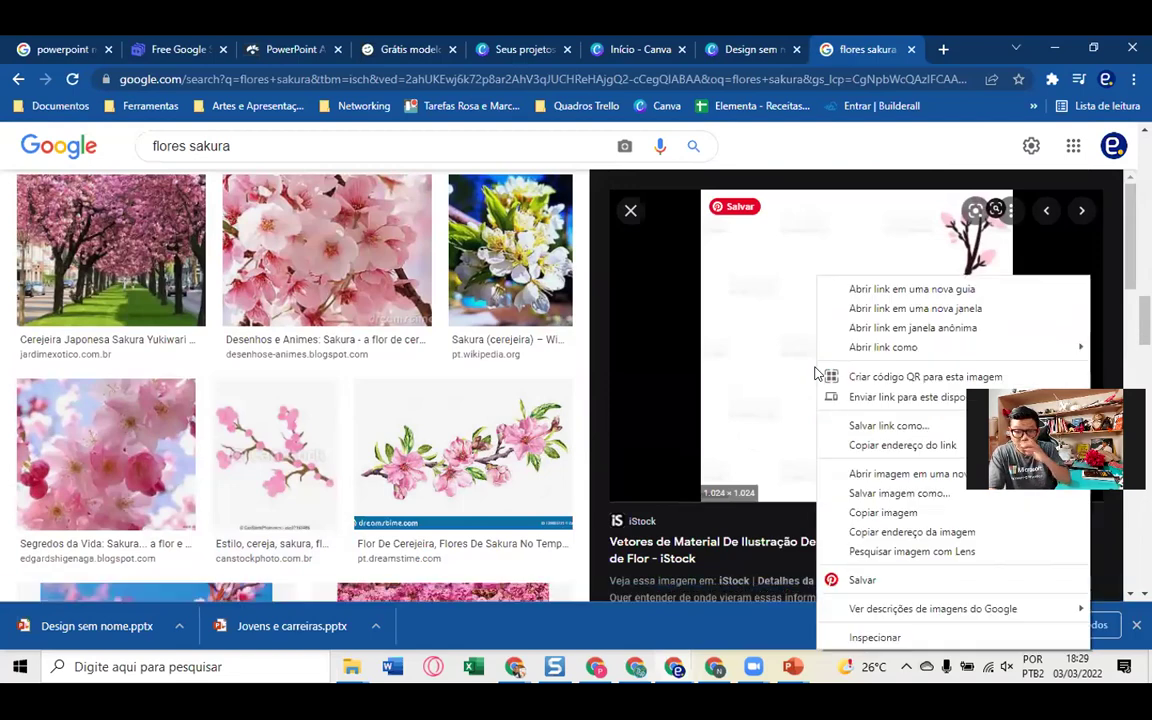
- Copy the sakura image onto the Habitat slide and shrink it to about 13,6 cm beside the waterfall
{"action": "left_click", "coordinate": [886, 513]}
{"action": "key", "text": "alt+Tab"}
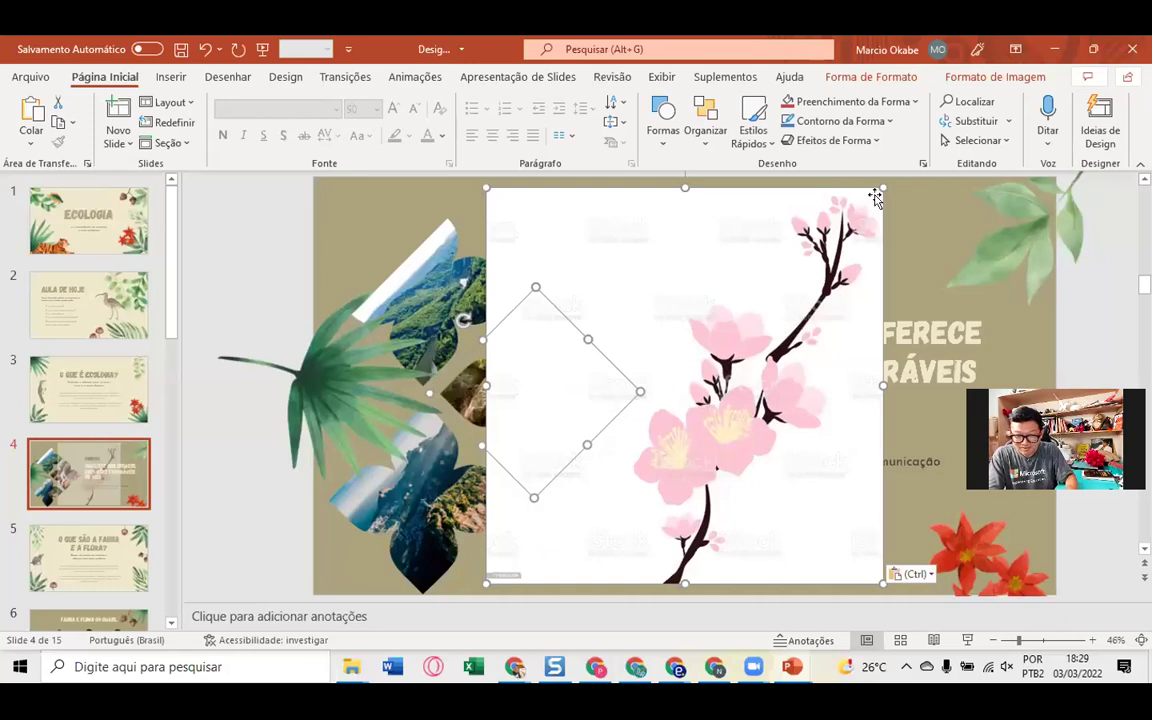
{"action": "left_click_drag", "start_coordinate": [881, 187], "coordinate": [803, 267]}
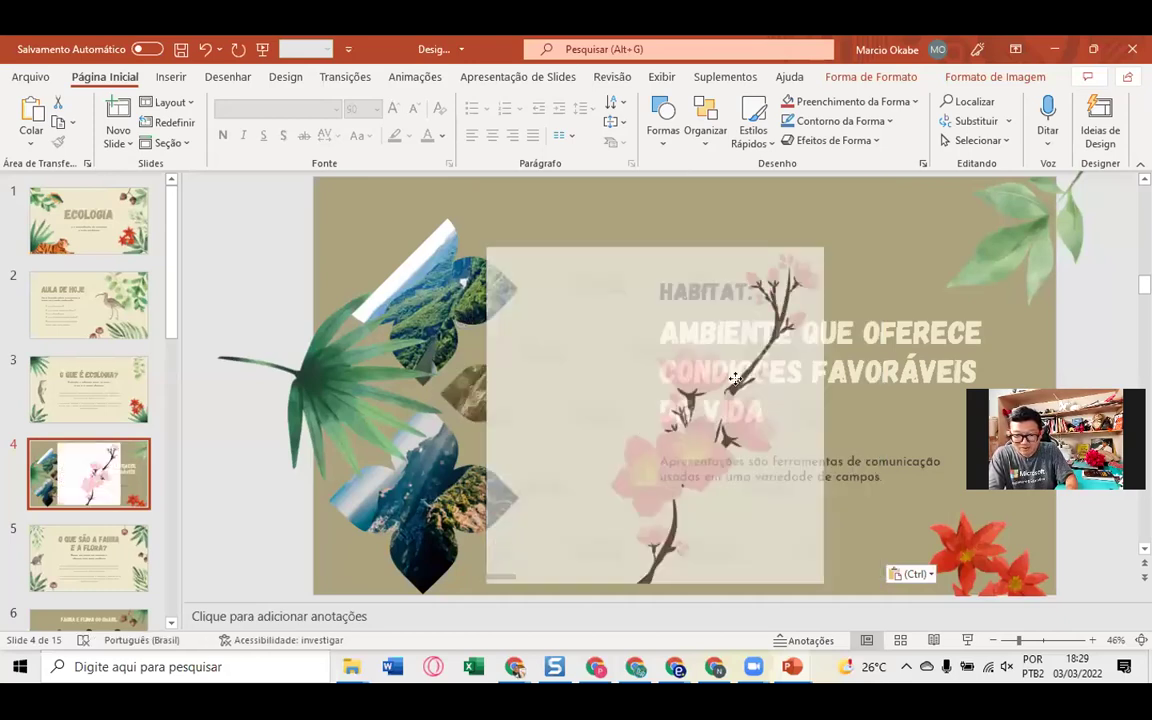
{"action": "left_click_drag", "start_coordinate": [655, 369], "coordinate": [765, 313]}
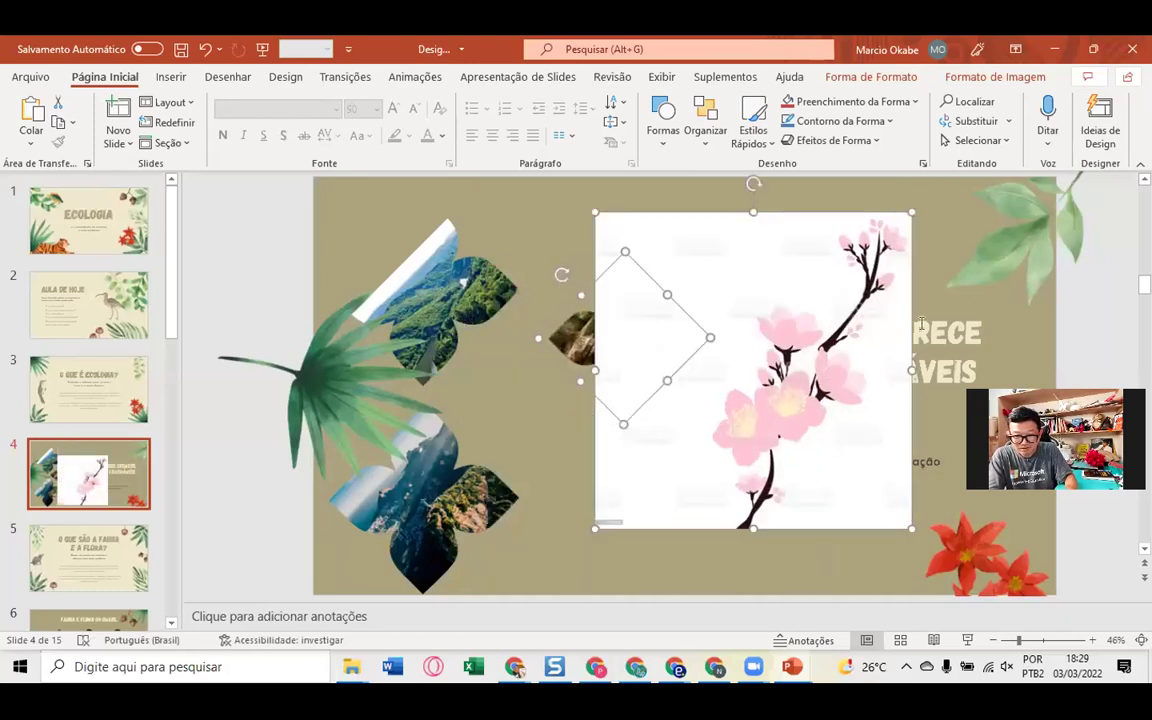
{"action": "key", "text": "ctrl+z"}
{"action": "left_click", "coordinate": [651, 475]}
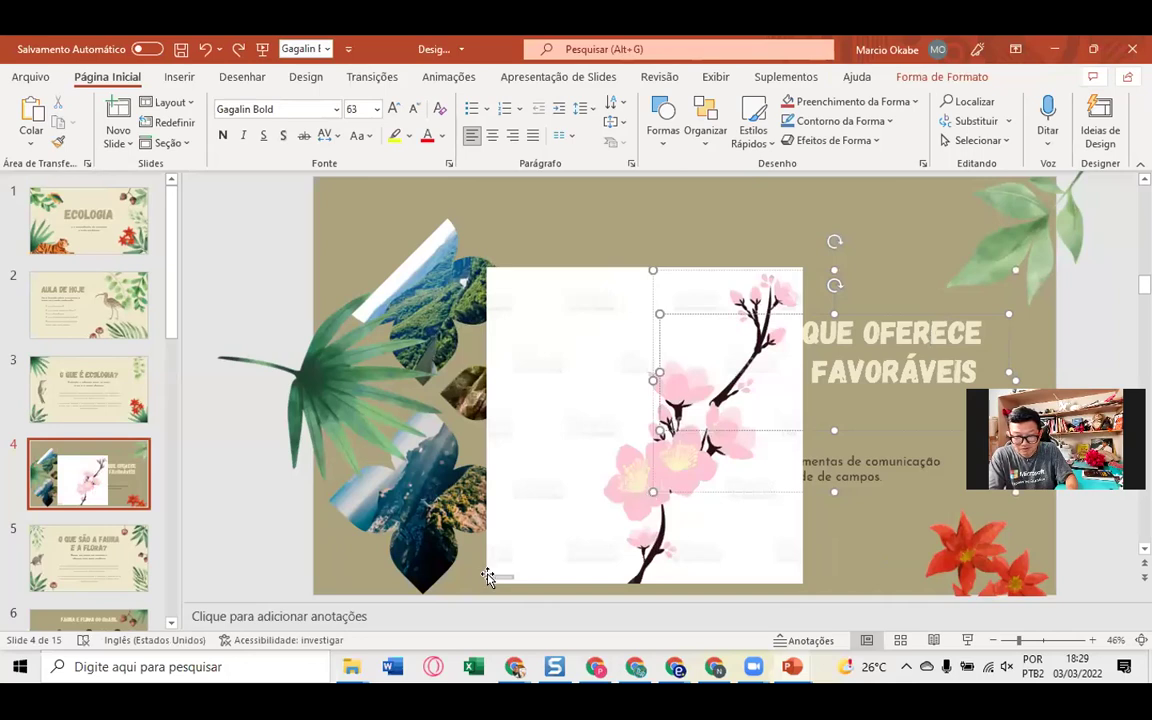
{"action": "left_click_drag", "start_coordinate": [487, 577], "coordinate": [604, 466]}
{"action": "mouse_move", "coordinate": [594, 411]}
{"action": "left_mouse_down"}
{"action": "mouse_move", "coordinate": [577, 383]}
{"action": "mouse_move", "coordinate": [613, 545]}
{"action": "mouse_move", "coordinate": [595, 563]}
{"action": "left_mouse_up"}
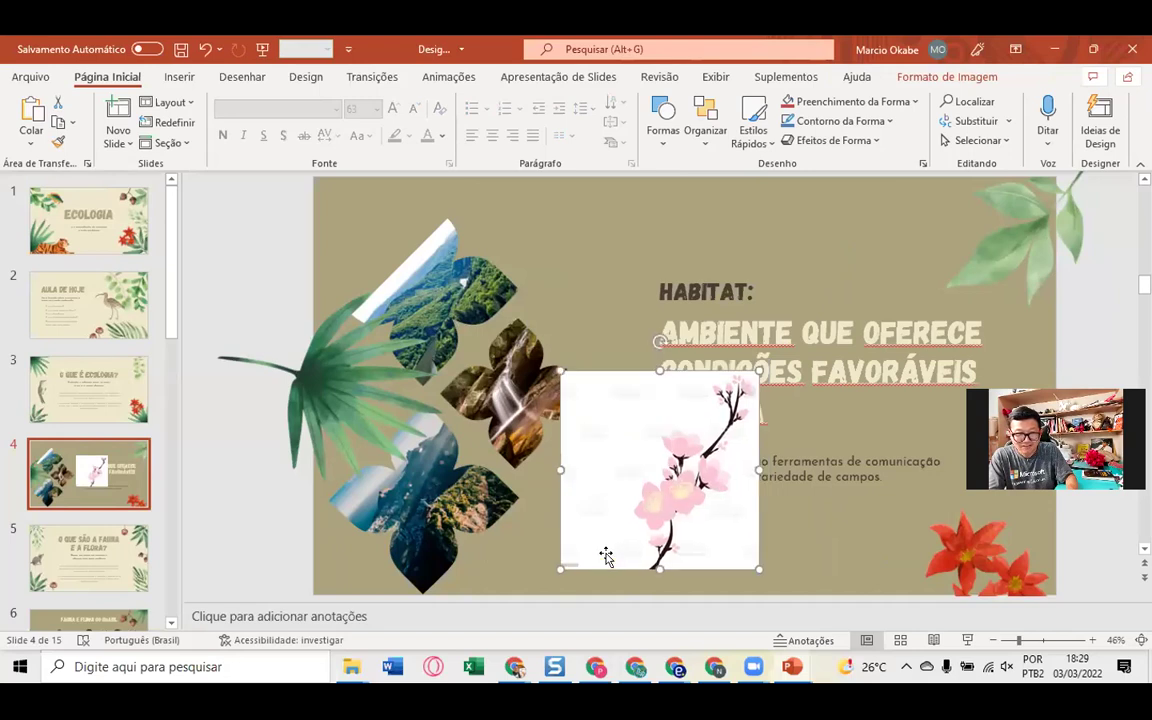
{"action": "left_click", "coordinate": [933, 80]}
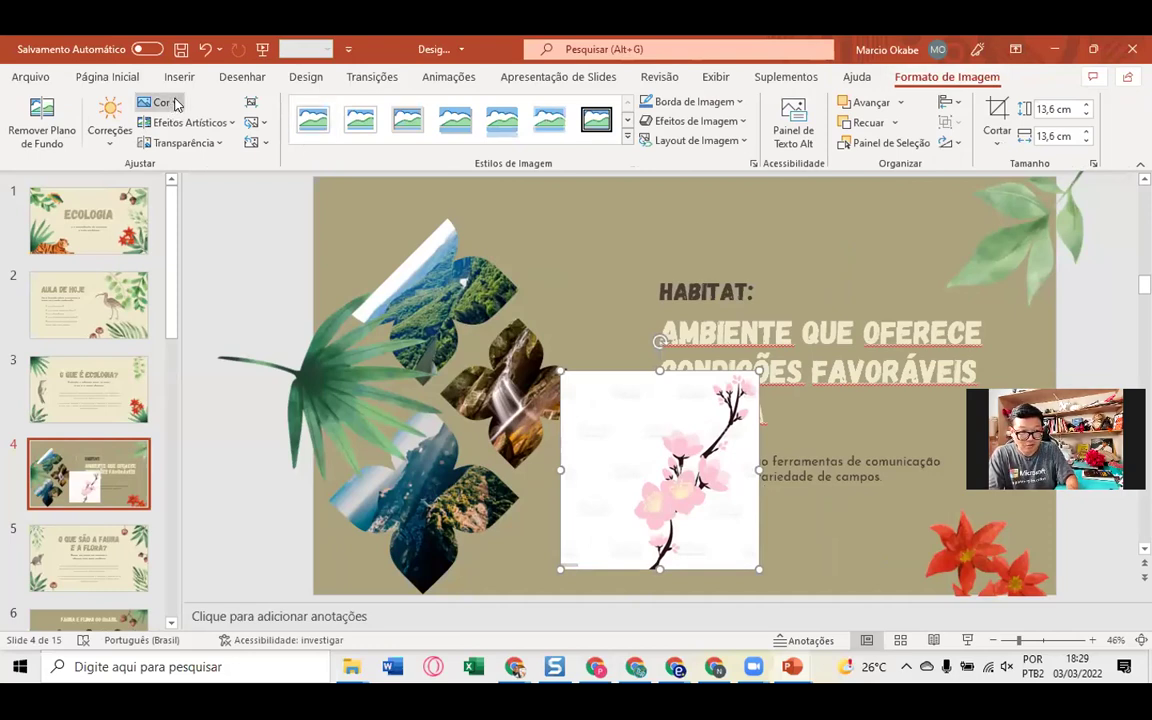
{"action": "left_click", "coordinate": [164, 102]}
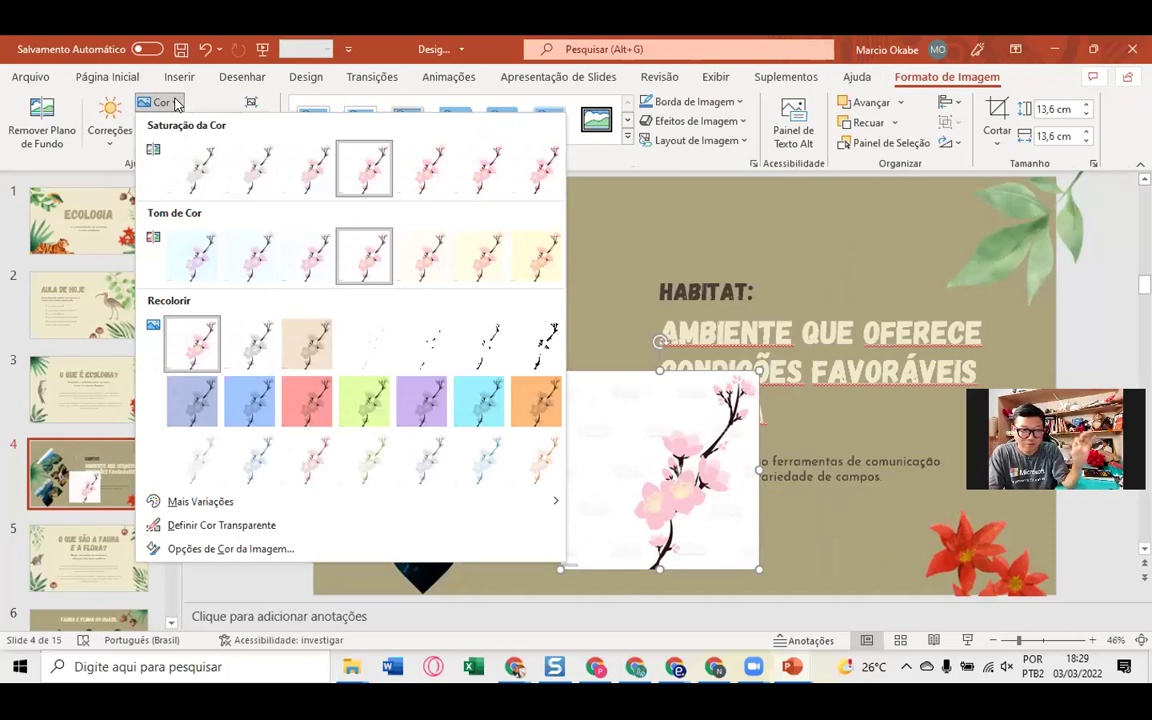
- Make the cherry-blossom image's white background transparent using Set Transparent Color
{"action": "left_click", "coordinate": [238, 525]}
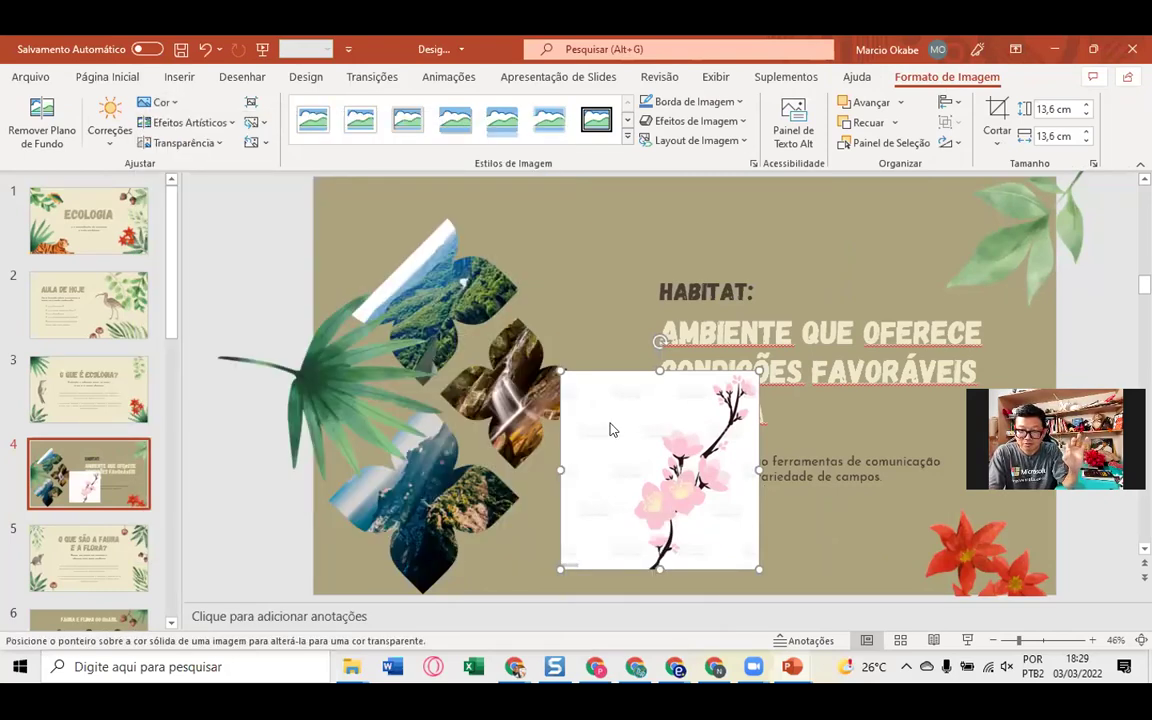
{"action": "left_click", "coordinate": [612, 430]}
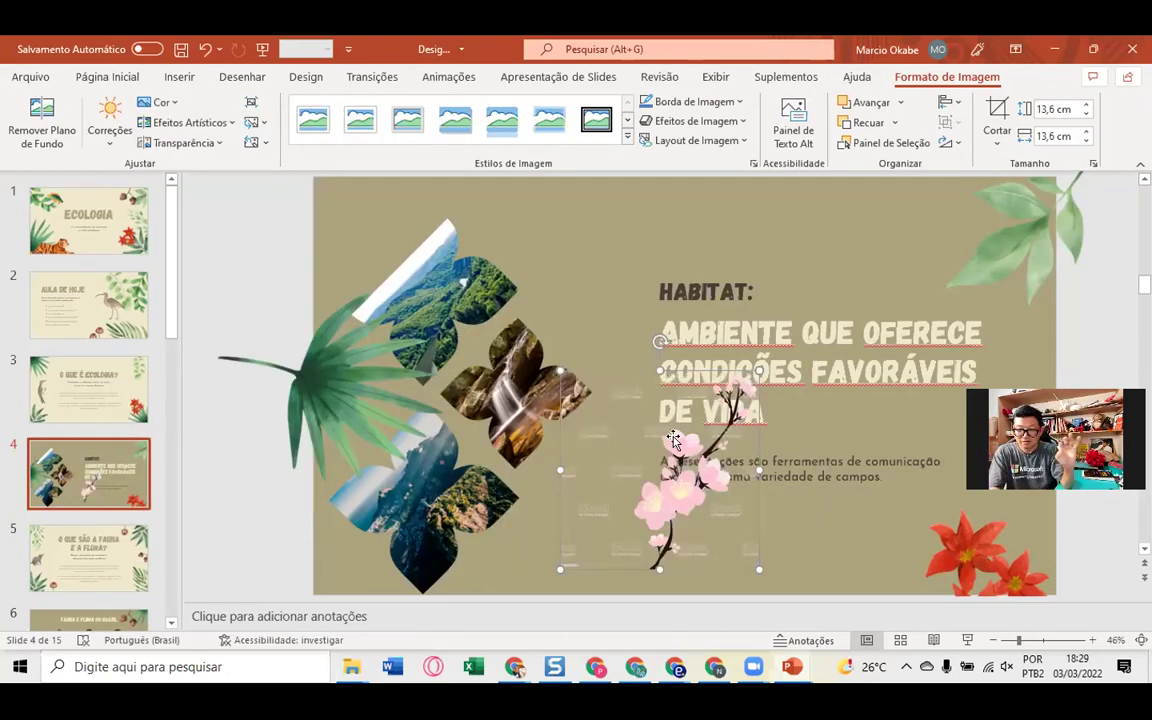
{"action": "left_click_drag", "start_coordinate": [655, 291], "coordinate": [655, 291]}
- Enlarge the blossom branch to 24,43 cm over the title and nudge it slightly left
{"action": "left_click", "coordinate": [655, 291]}
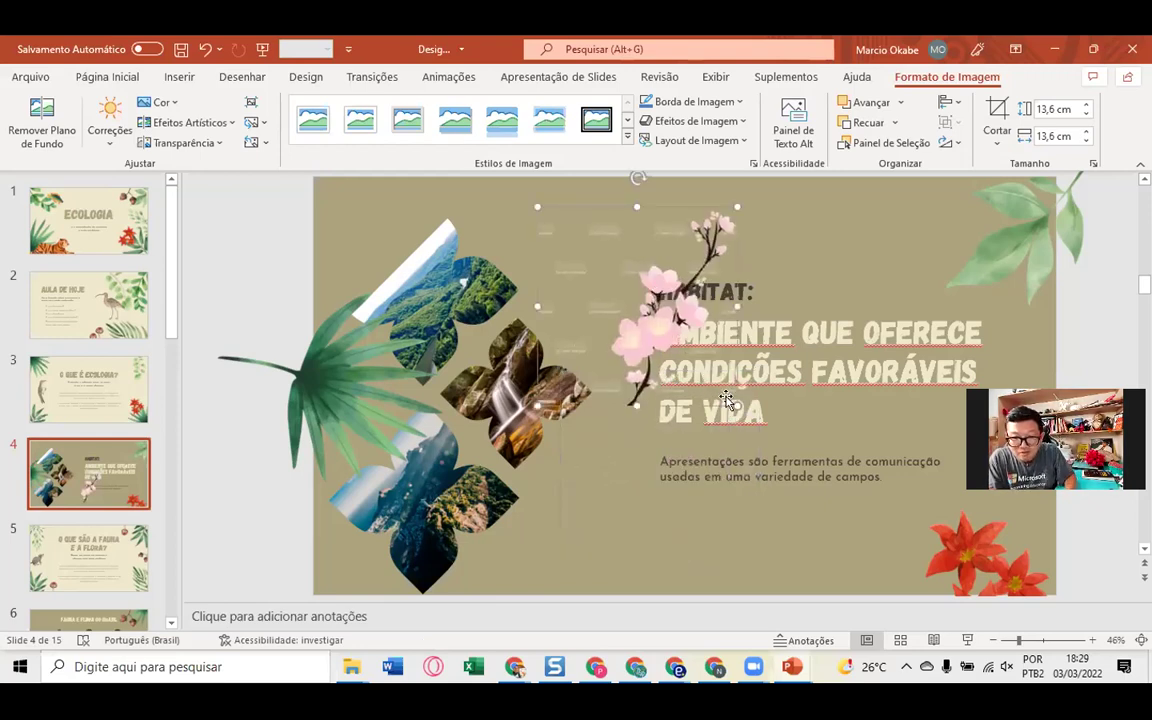
{"action": "left_click_drag", "start_coordinate": [738, 407], "coordinate": [890, 537]}
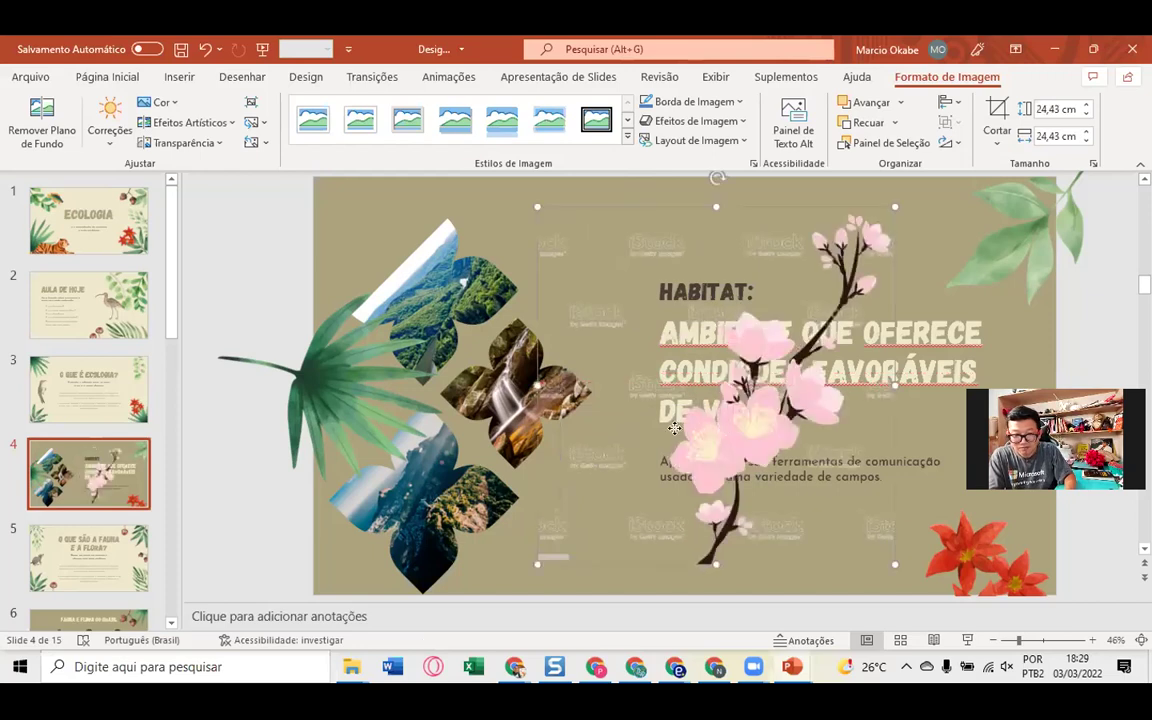
{"action": "left_click_drag", "start_coordinate": [694, 442], "coordinate": [599, 458]}
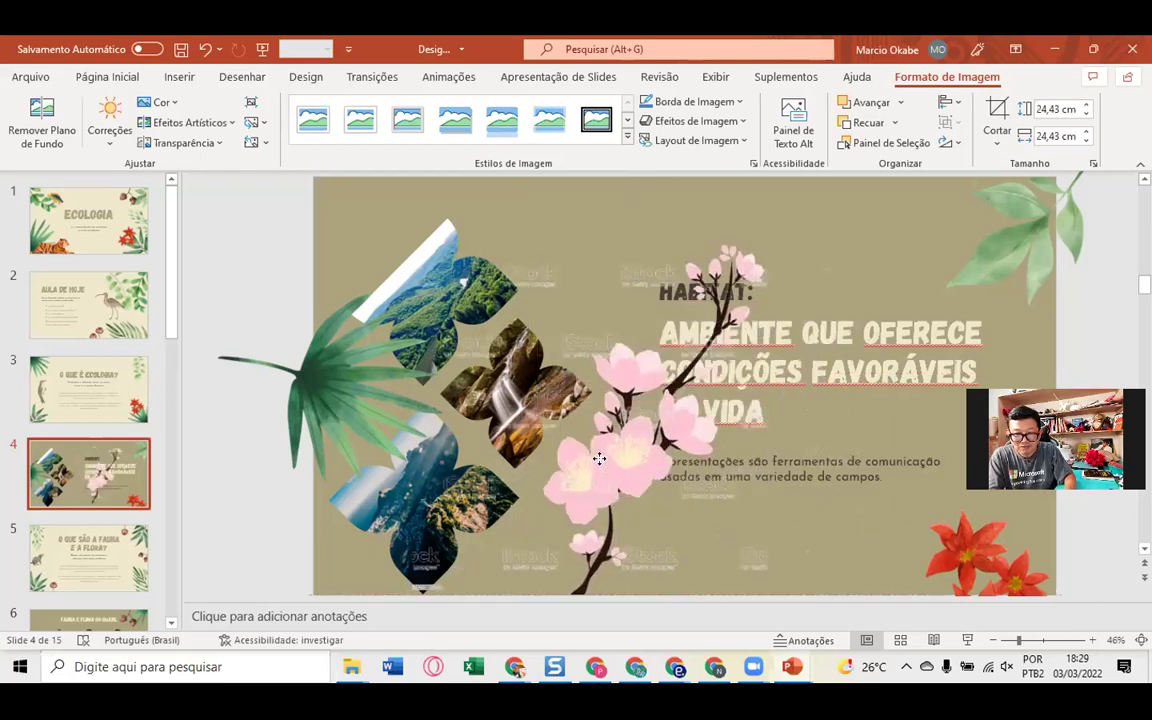
{"action": "key", "text": "Left"}
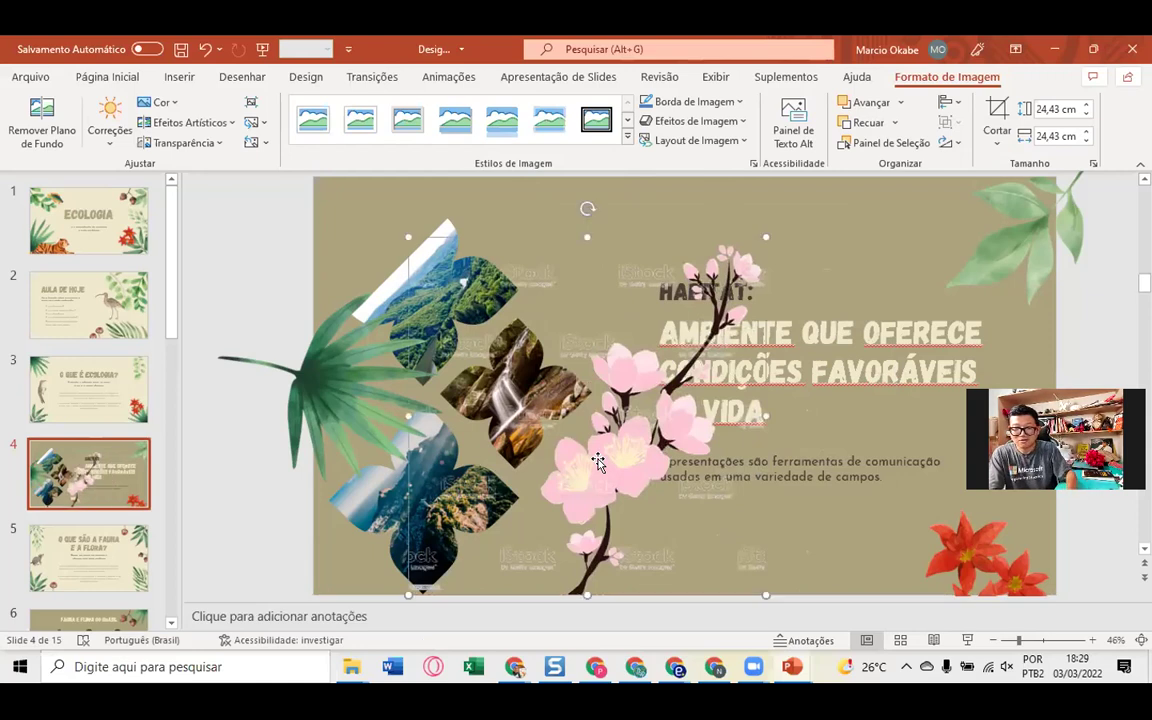
{"action": "key", "text": "alt+Tab"}
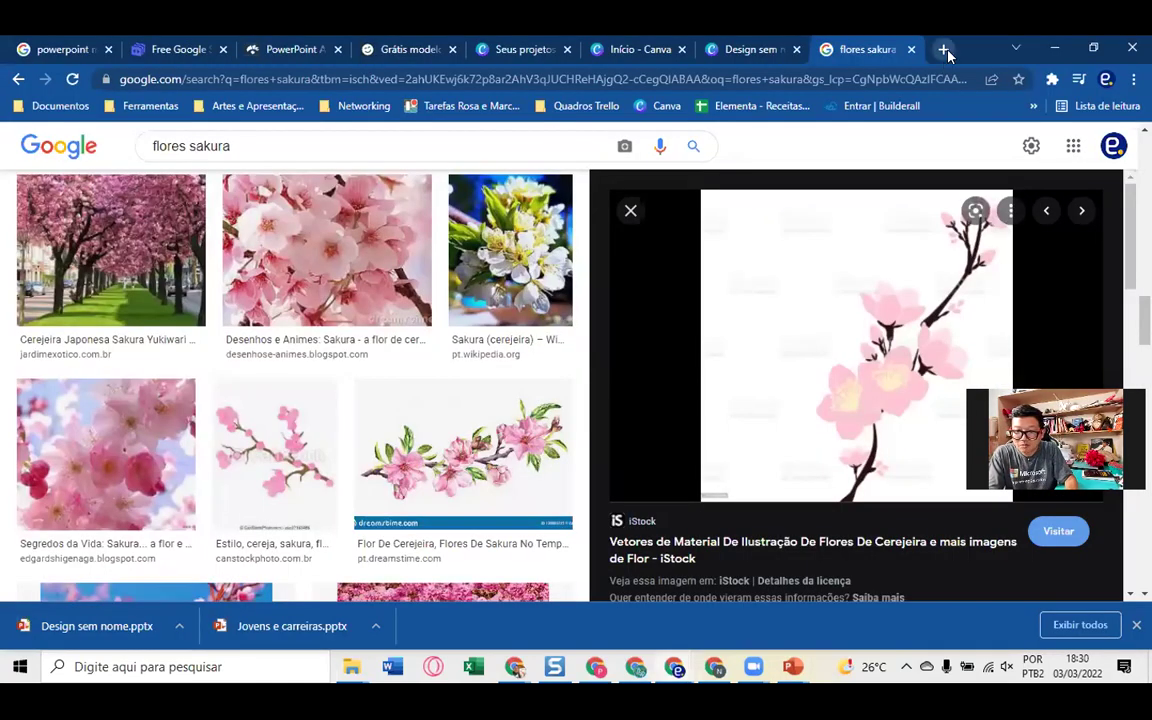
- Open the remove.bg site in a new browser tab
{"action": "left_click", "coordinate": [944, 50]}
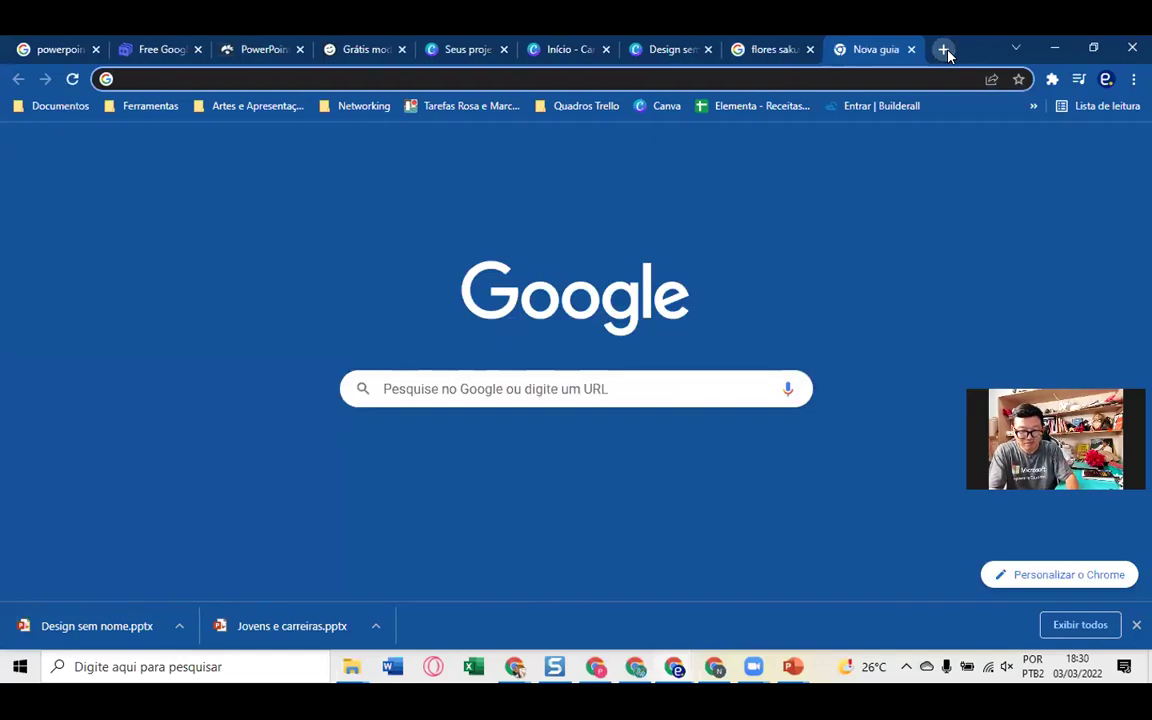
{"action": "type", "text": "remov"}
{"action": "key", "text": "Return"}
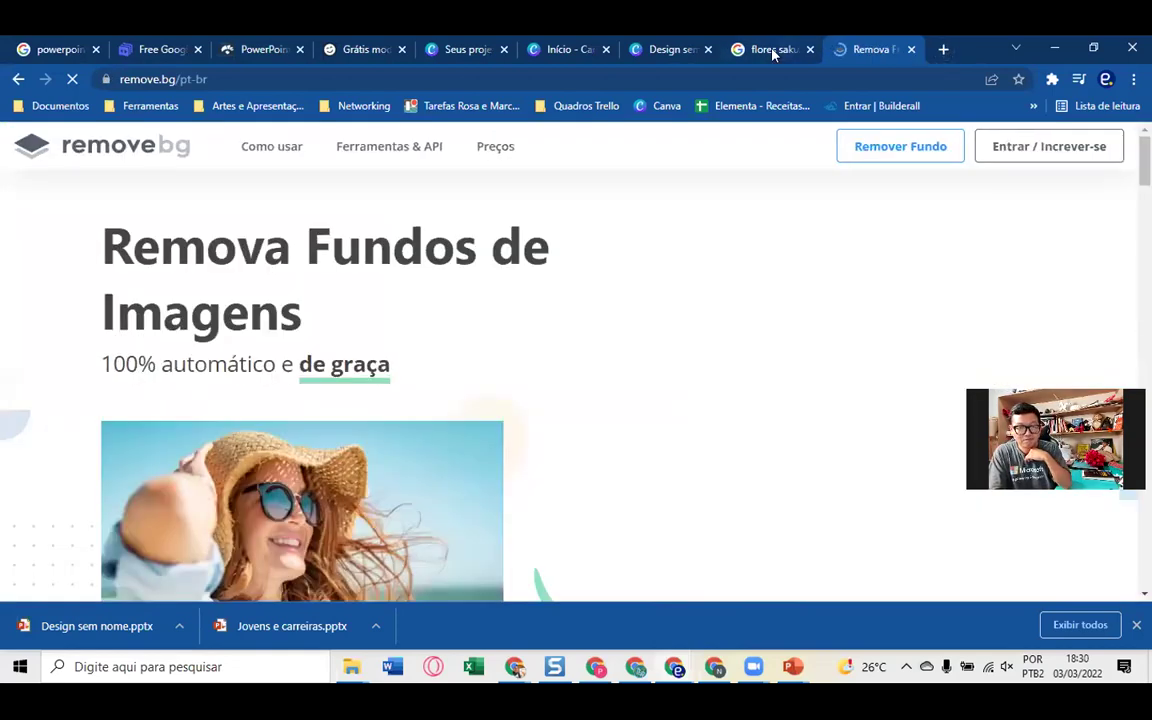
- Paste the sakura illustration into remove.bg and copy the background-free result
{"action": "left_click", "coordinate": [773, 51]}
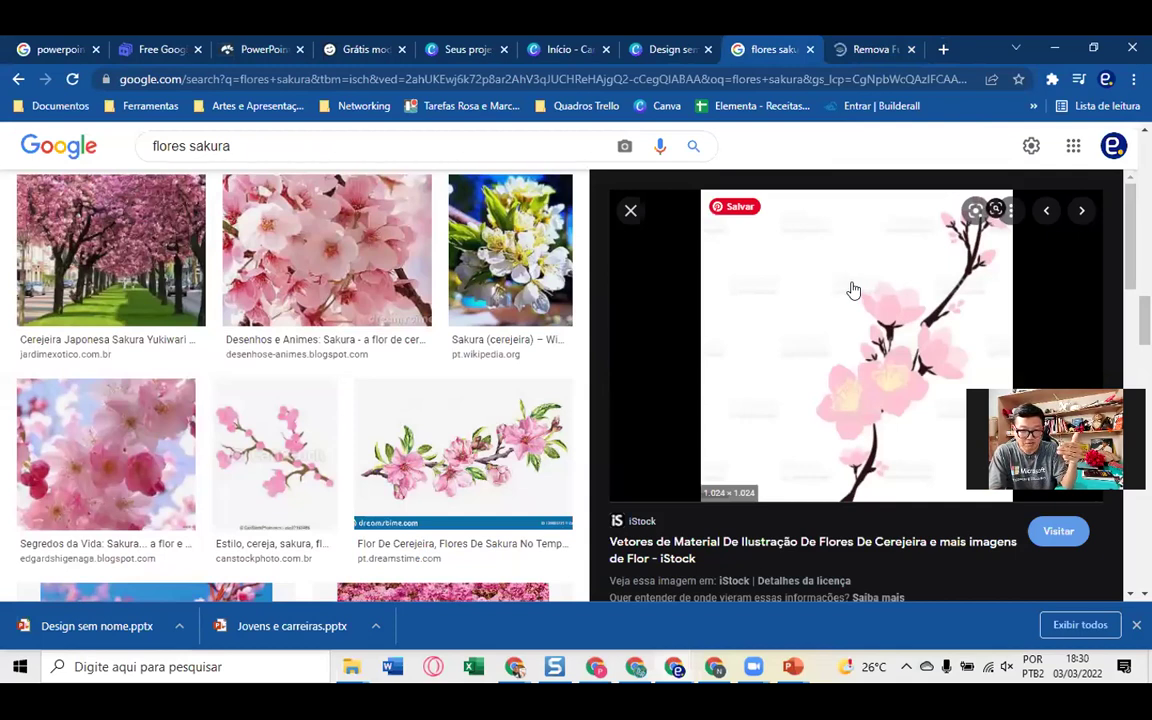
{"action": "right_click", "coordinate": [855, 289]}
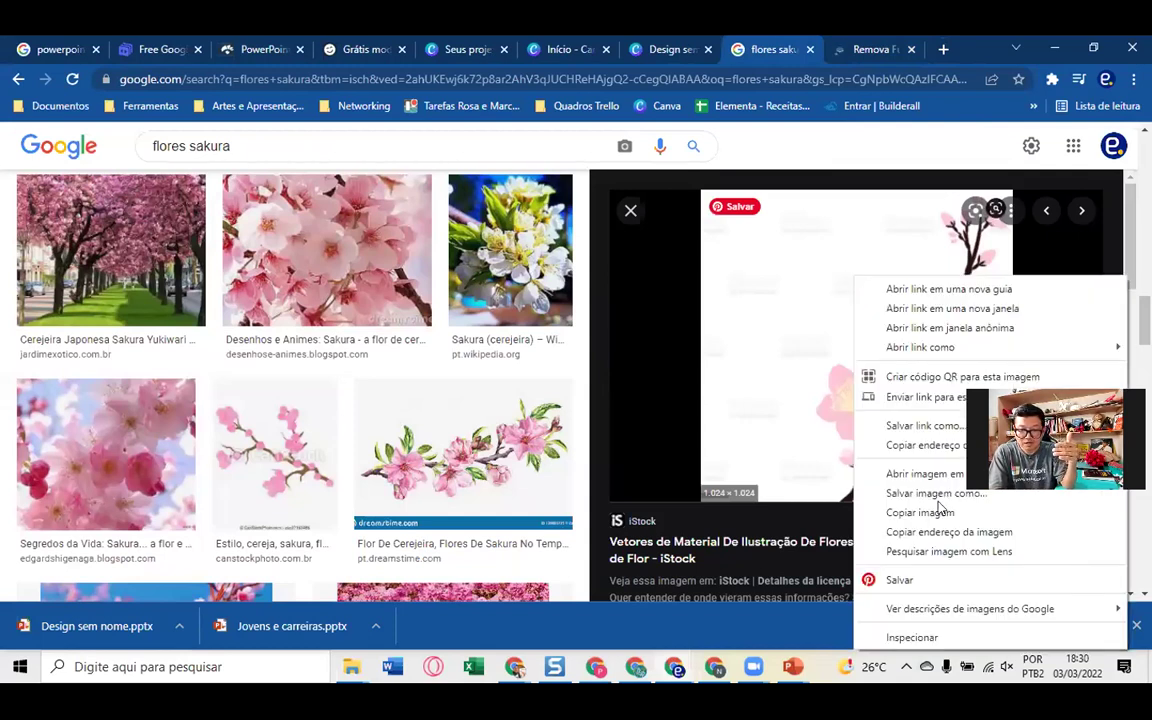
{"action": "left_click", "coordinate": [861, 58]}
{"action": "left_click", "coordinate": [861, 58]}
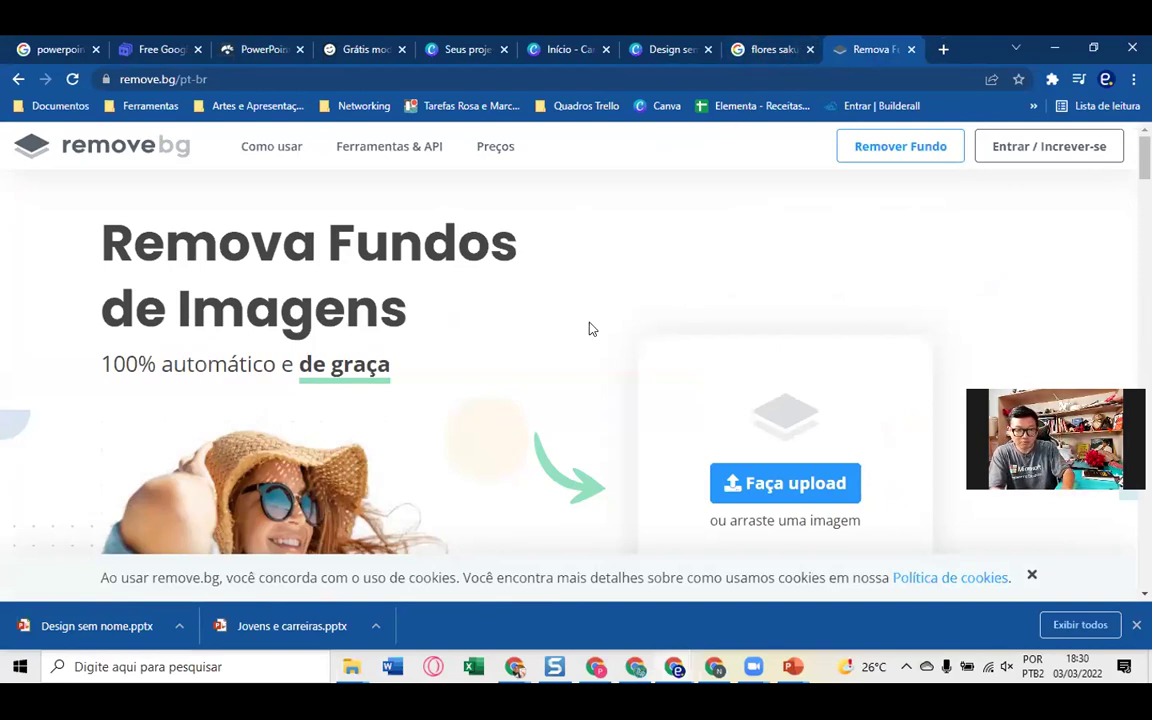
{"action": "key", "text": "ctrl+v"}
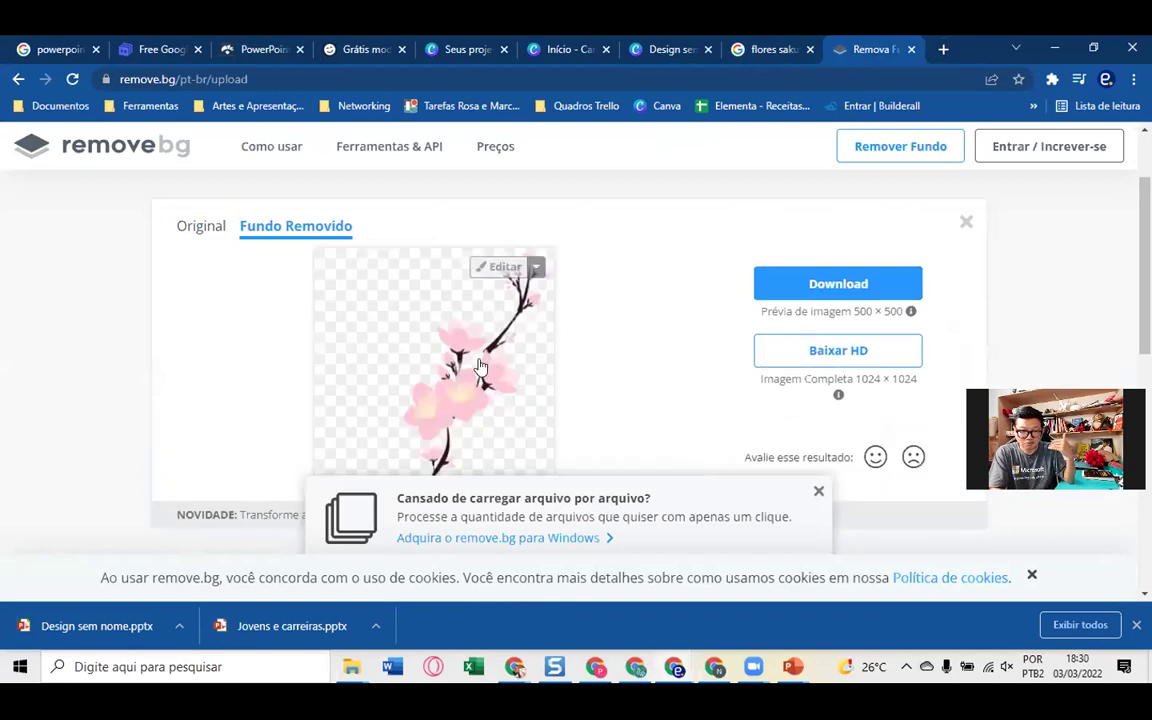
{"action": "mouse_move", "coordinate": [480, 367]}
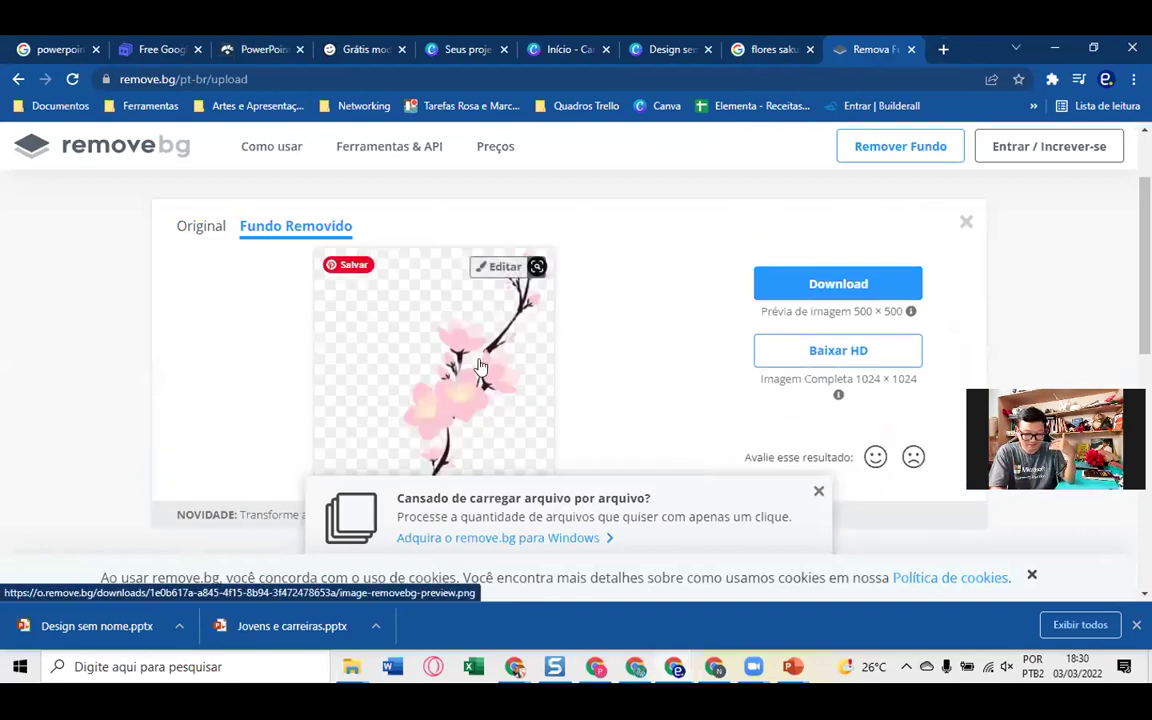
{"action": "right_click", "coordinate": [479, 365]}
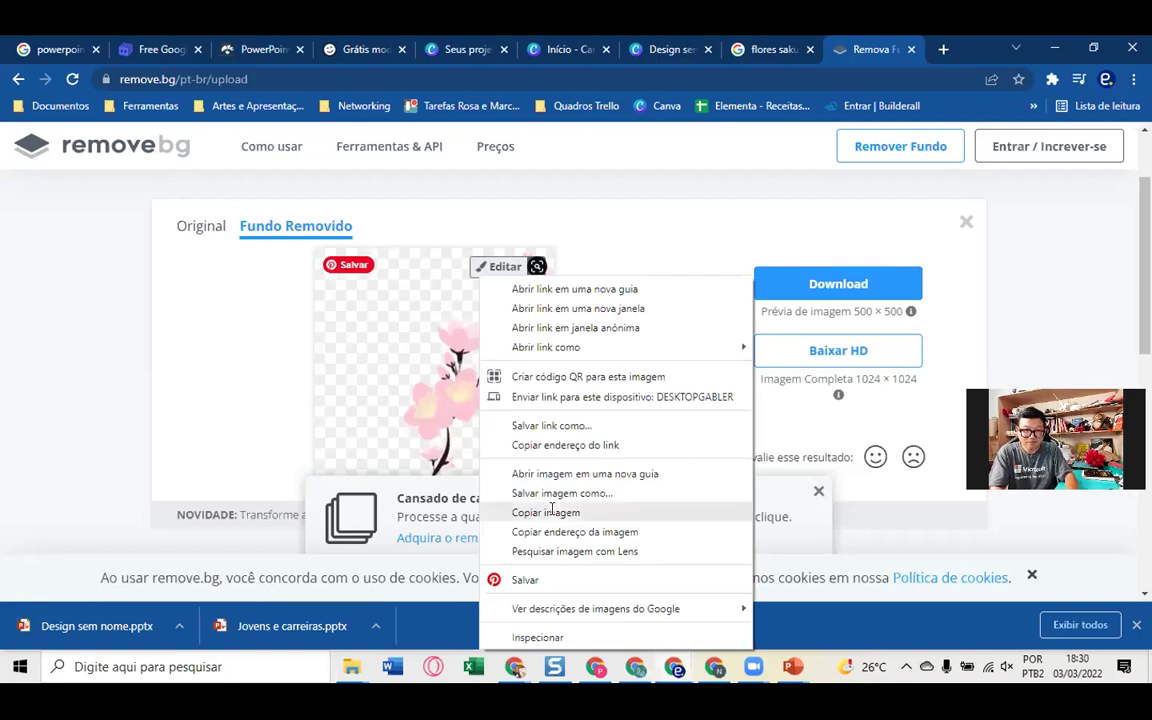
{"action": "left_click", "coordinate": [762, 152]}
- Paste the transparent sakura branch onto slide 4 and enlarge it to about 20,85 cm
{"action": "key", "text": "alt+Tab"}
{"action": "key", "text": "ctrl+v"}
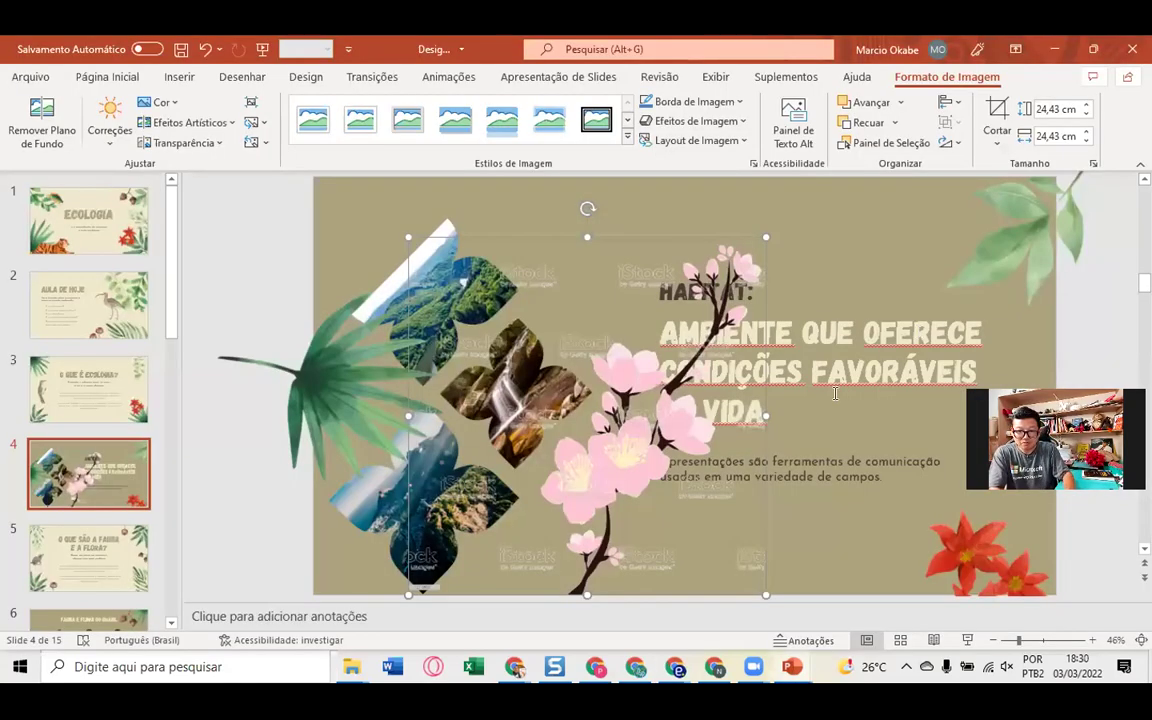
{"action": "mouse_move", "coordinate": [767, 238]}
{"action": "left_mouse_down"}
{"action": "mouse_move", "coordinate": [868, 280]}
{"action": "mouse_move", "coordinate": [765, 320]}
{"action": "left_mouse_up"}
{"action": "left_click", "coordinate": [772, 300]}
{"action": "left_click", "coordinate": [772, 300]}
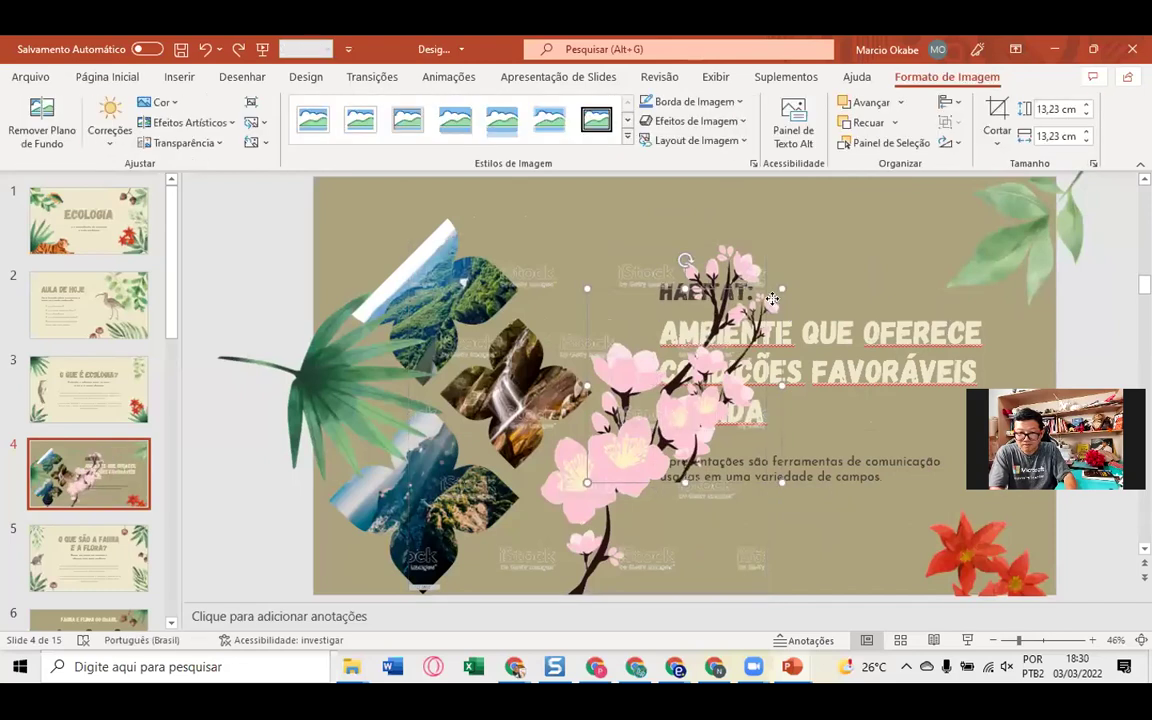
{"action": "mouse_move", "coordinate": [785, 224]}
{"action": "left_mouse_down"}
{"action": "mouse_move", "coordinate": [881, 243]}
{"action": "mouse_move", "coordinate": [900, 230]}
{"action": "mouse_move", "coordinate": [900, 355]}
{"action": "left_mouse_up"}
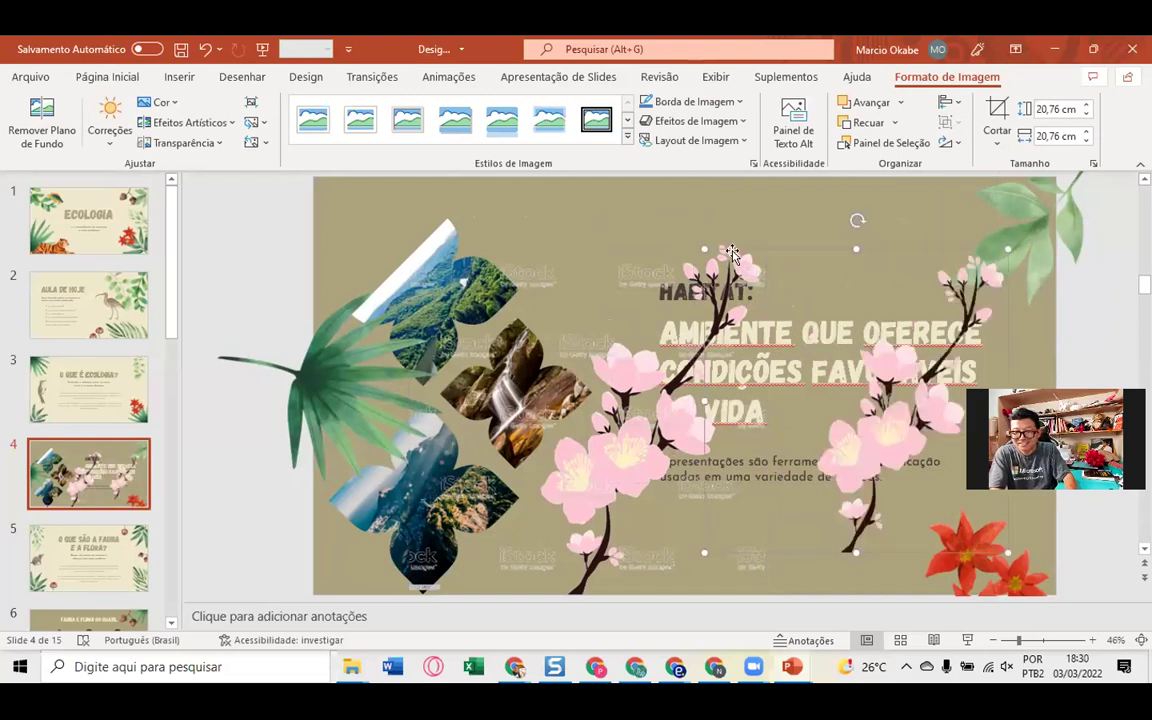
{"action": "left_click_drag", "start_coordinate": [704, 248], "coordinate": [637, 181]}
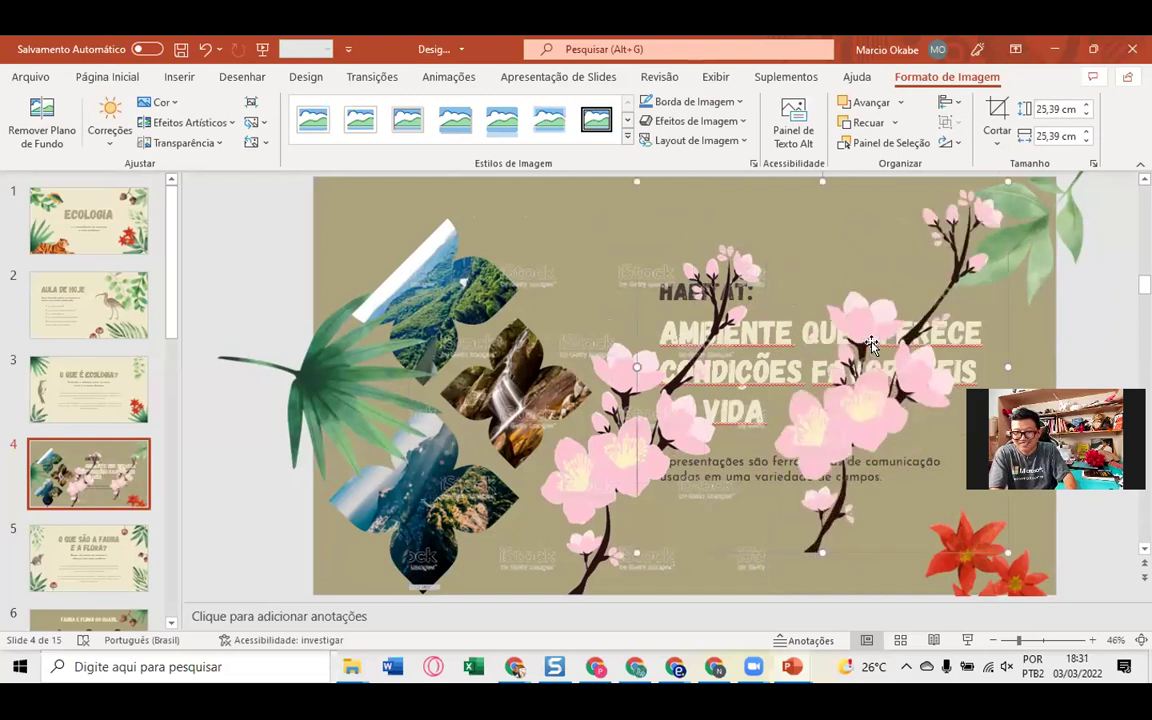
{"action": "left_click_drag", "start_coordinate": [874, 307], "coordinate": [907, 382]}
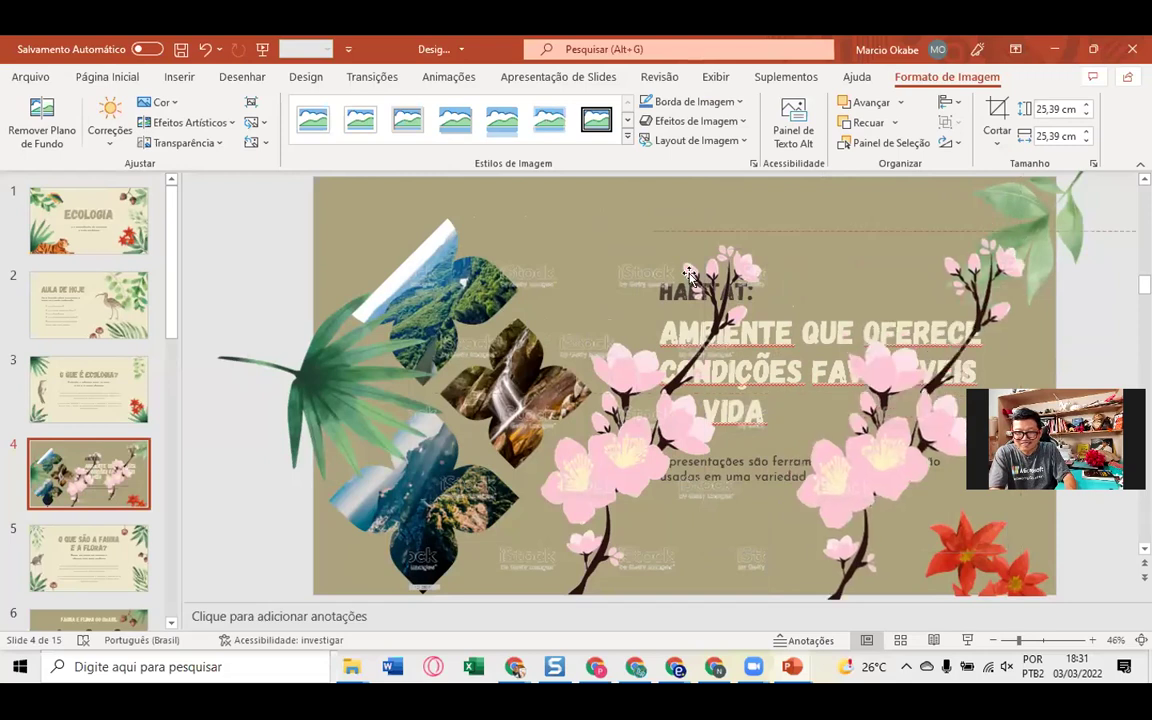
- Reposition the other blossom branch so both frame the Habitat text and uncover AMBIENTE
{"action": "left_click", "coordinate": [633, 400]}
{"action": "left_click_drag", "start_coordinate": [633, 400], "coordinate": [743, 369]}
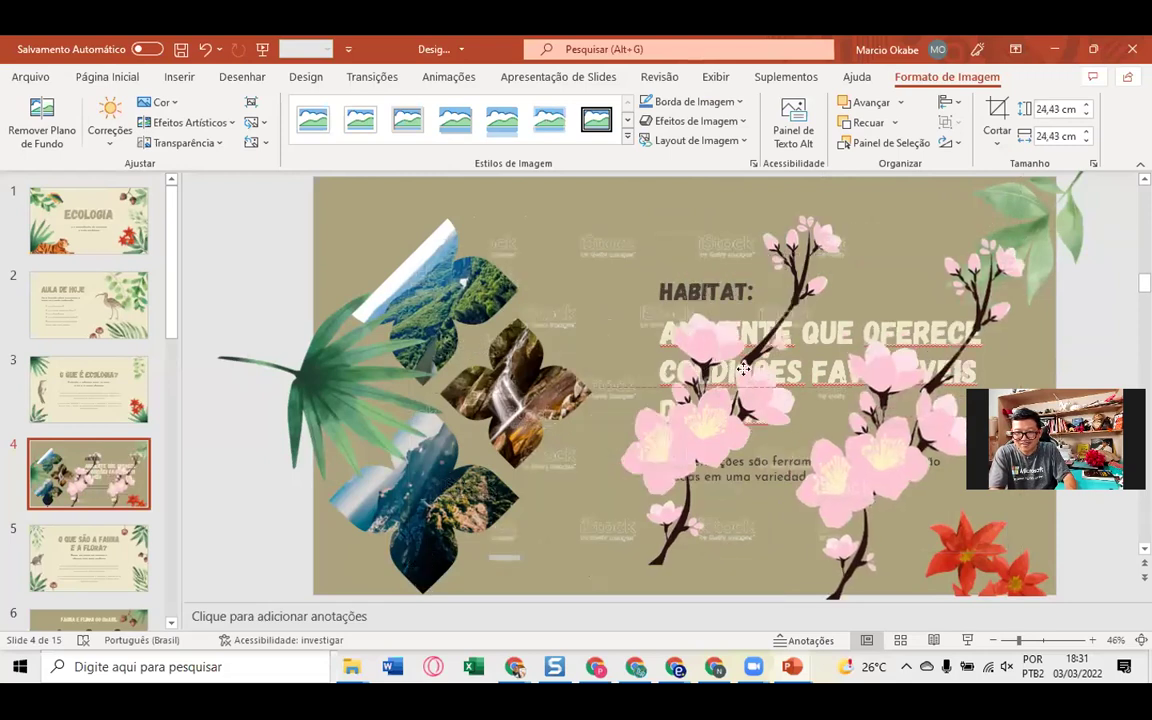
{"action": "mouse_move", "coordinate": [687, 340]}
{"action": "left_mouse_down"}
{"action": "mouse_move", "coordinate": [650, 333]}
{"action": "mouse_move", "coordinate": [619, 363]}
{"action": "mouse_move", "coordinate": [901, 406]}
{"action": "left_mouse_up"}
{"action": "mouse_move", "coordinate": [842, 430]}
{"action": "left_mouse_down"}
{"action": "mouse_move", "coordinate": [852, 420]}
{"action": "mouse_move", "coordinate": [823, 442]}
{"action": "mouse_move", "coordinate": [845, 420]}
{"action": "left_mouse_up"}
{"action": "left_click", "coordinate": [847, 424]}
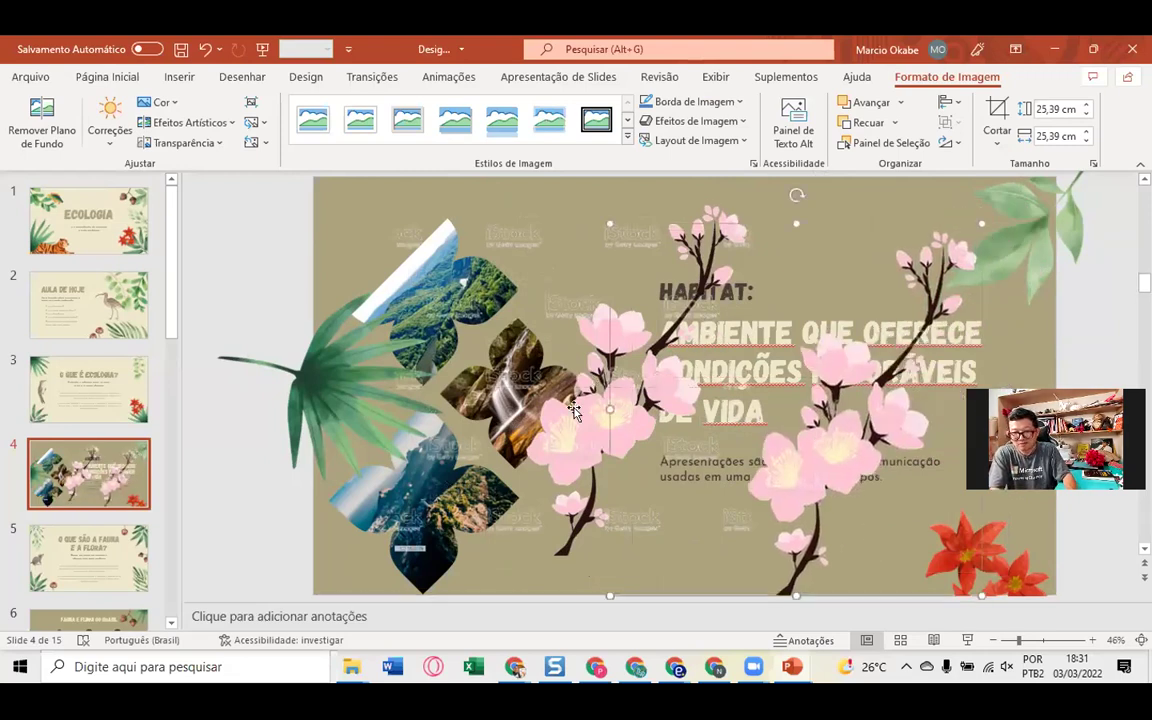
{"action": "left_click_drag", "start_coordinate": [537, 440], "coordinate": [497, 465]}
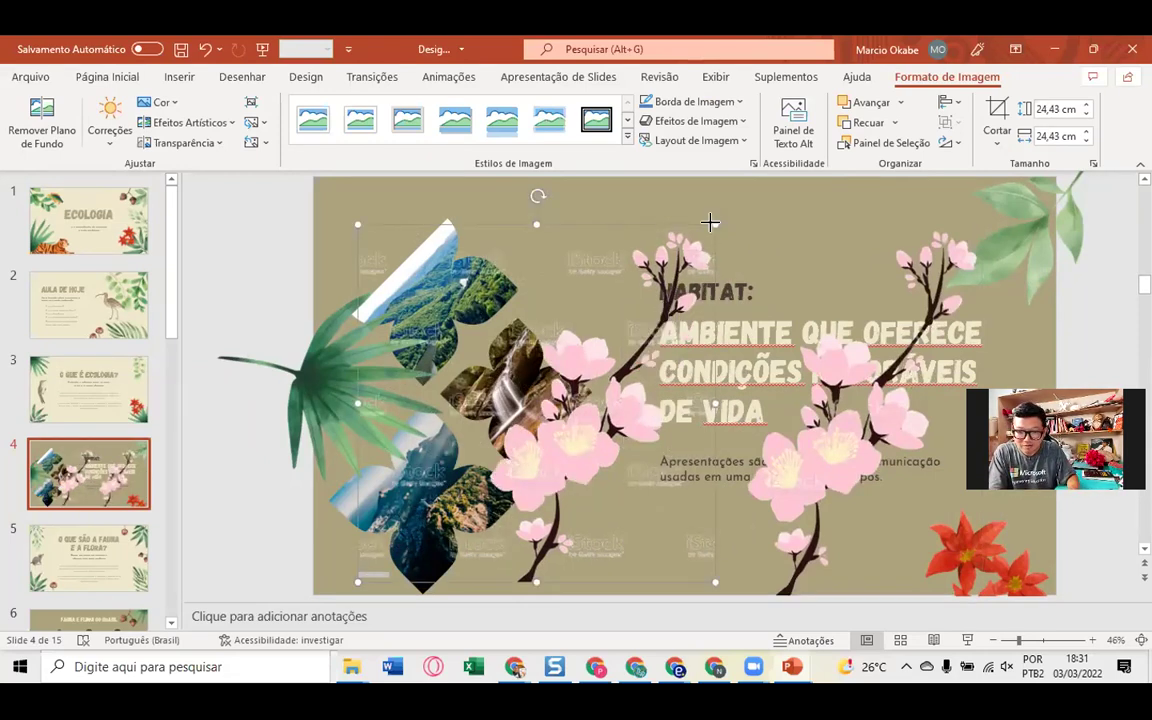
{"action": "left_click_drag", "start_coordinate": [559, 441], "coordinate": [596, 437]}
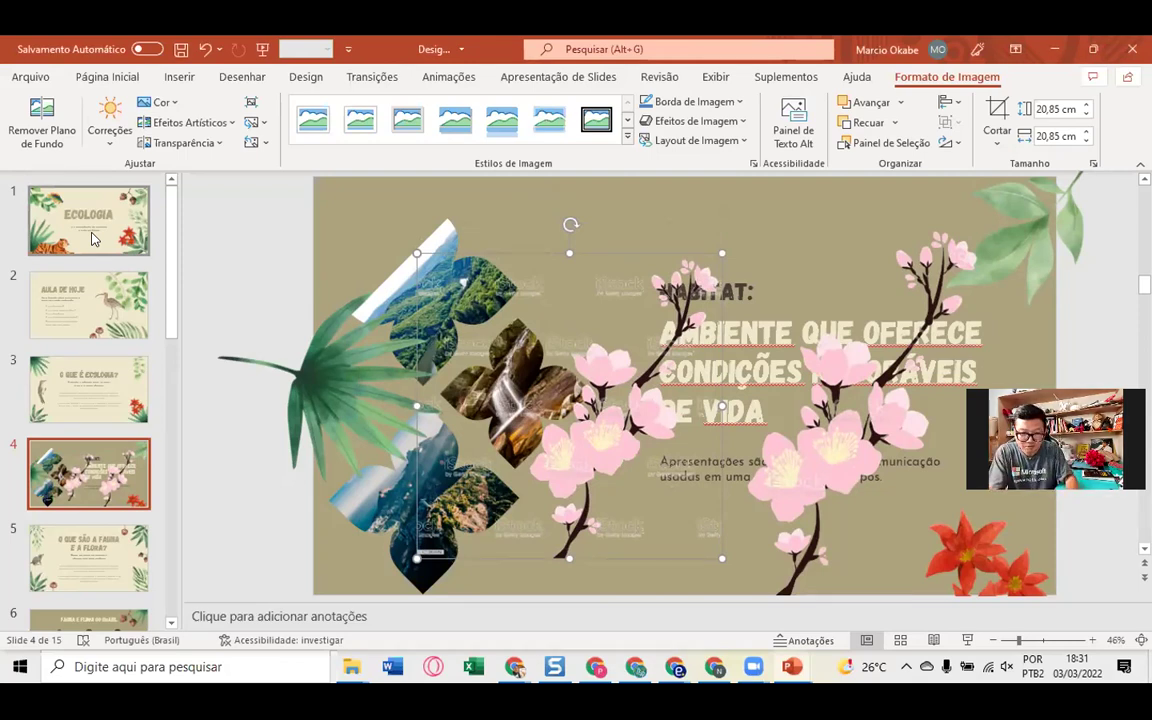
{"action": "key", "text": "alt+Tab"}
- Switch to the Apresentação 5 window and glance at its File view and Slide Show tab
{"action": "key", "text": "alt+Tab"}
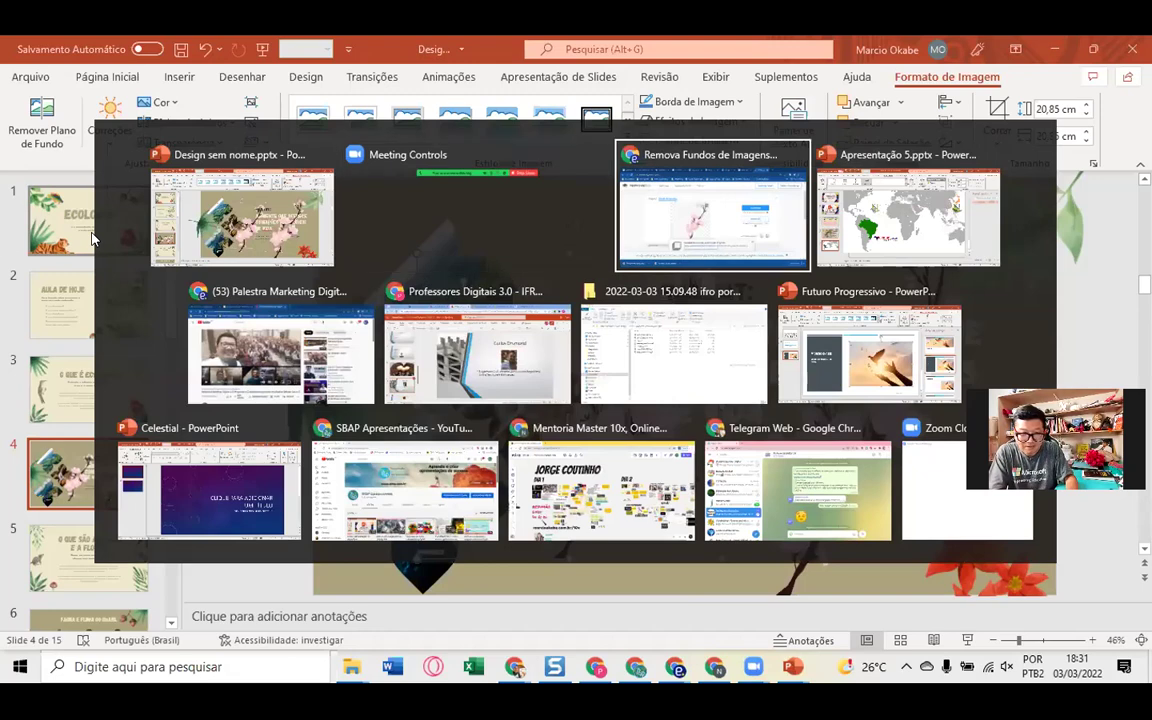
{"action": "key", "text": "alt+Tab"}
{"action": "left_click", "coordinate": [103, 378]}
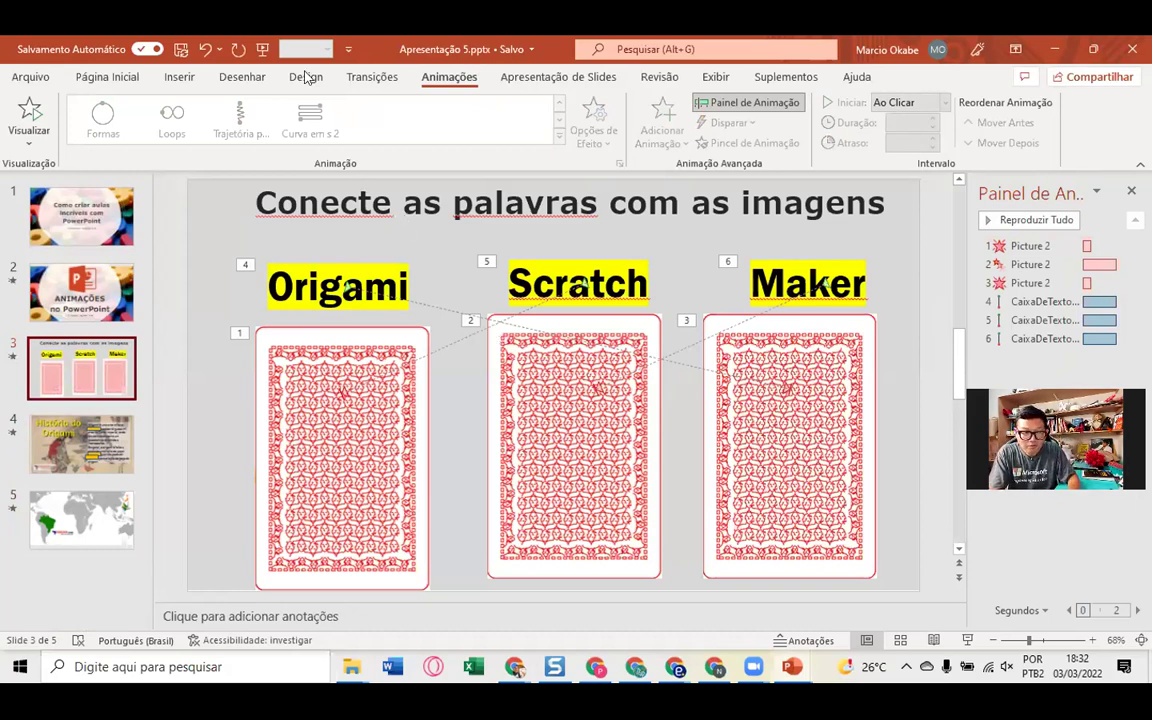
{"action": "left_click", "coordinate": [38, 80]}
{"action": "key", "text": "Escape"}
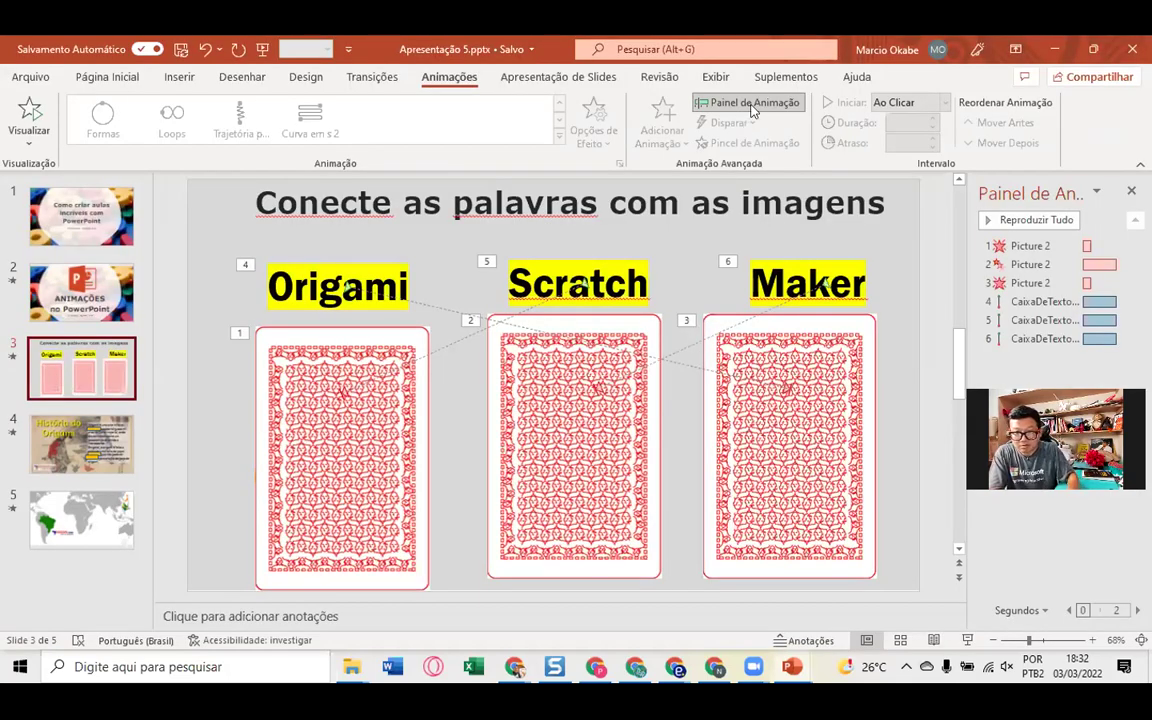
{"action": "left_click", "coordinate": [585, 80]}
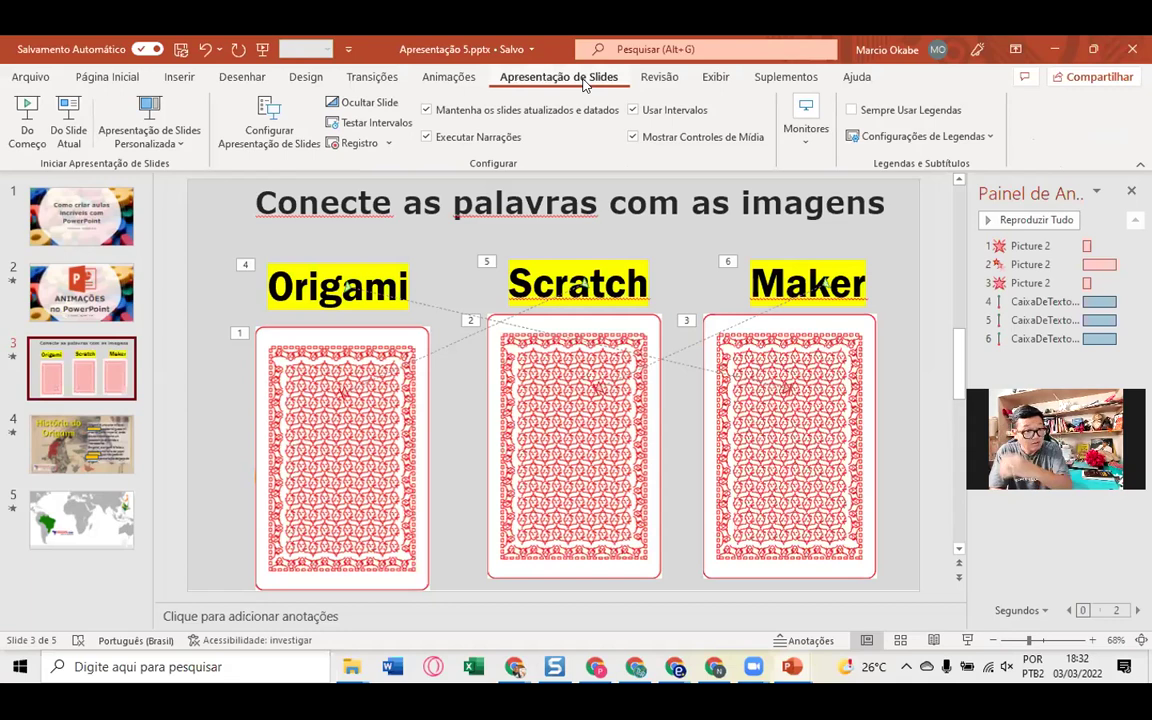
{"action": "left_click", "coordinate": [30, 77]}
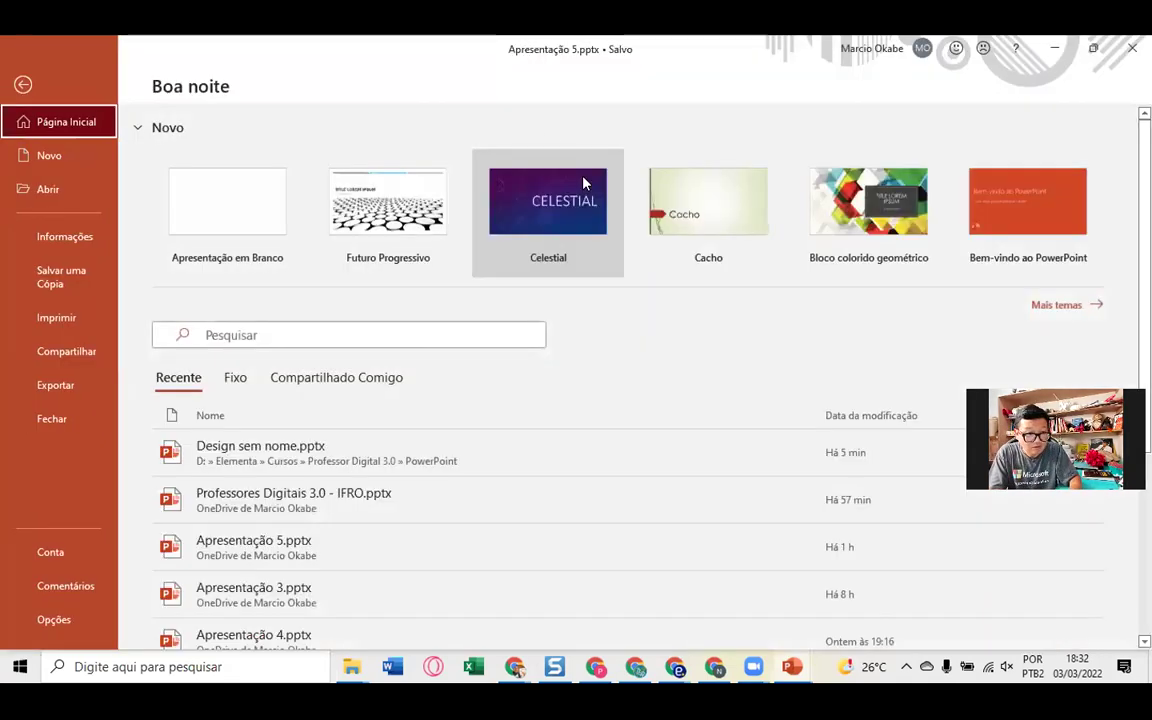
{"action": "key", "text": "Escape"}
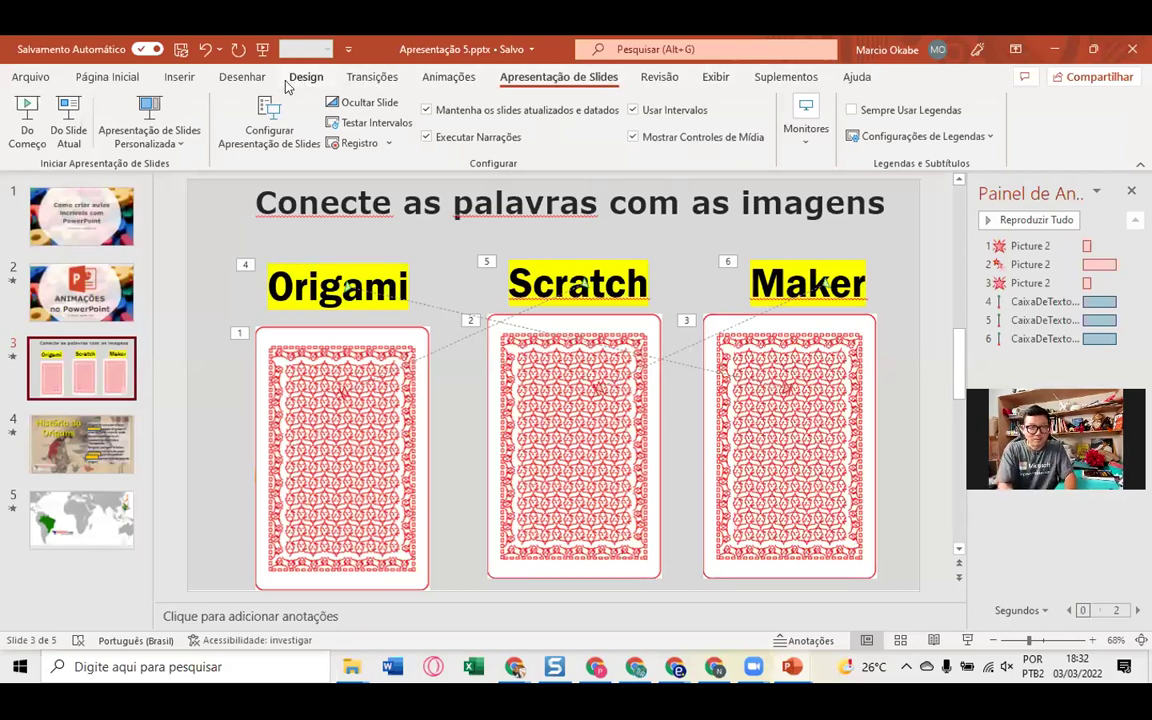
- Look through the Home, Animations and Slide Show tabs, then show the File backstage home
{"action": "left_click", "coordinate": [117, 82]}
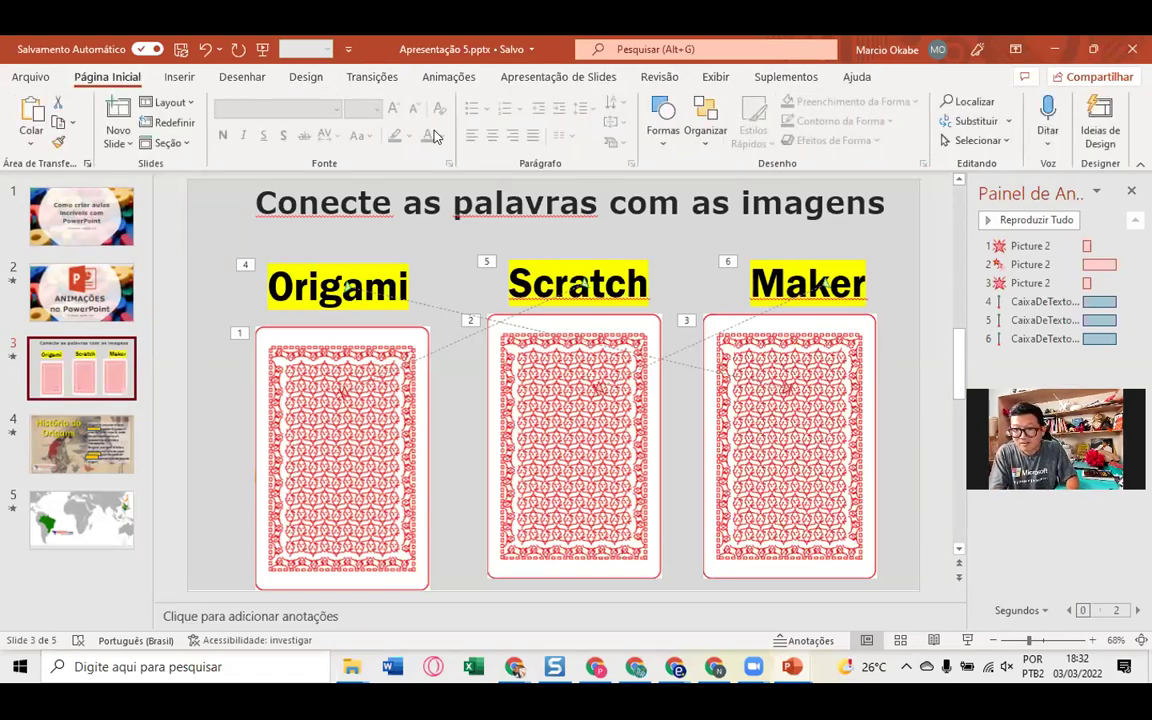
{"action": "left_click", "coordinate": [450, 78]}
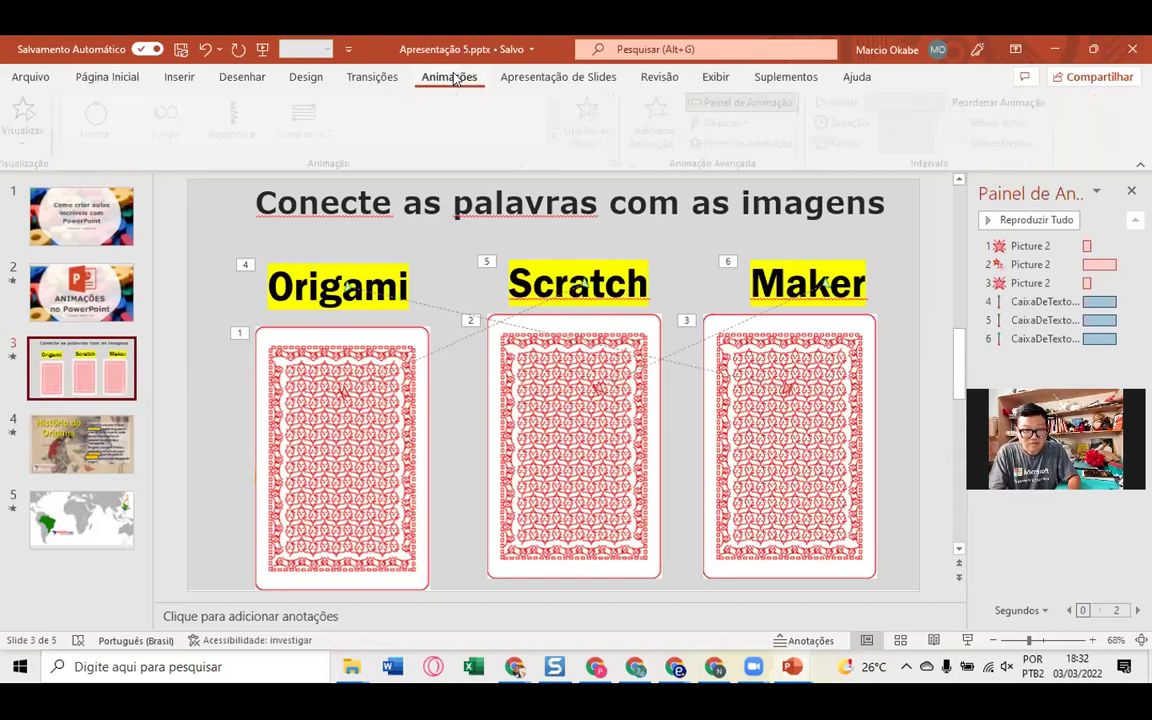
{"action": "left_click", "coordinate": [515, 79]}
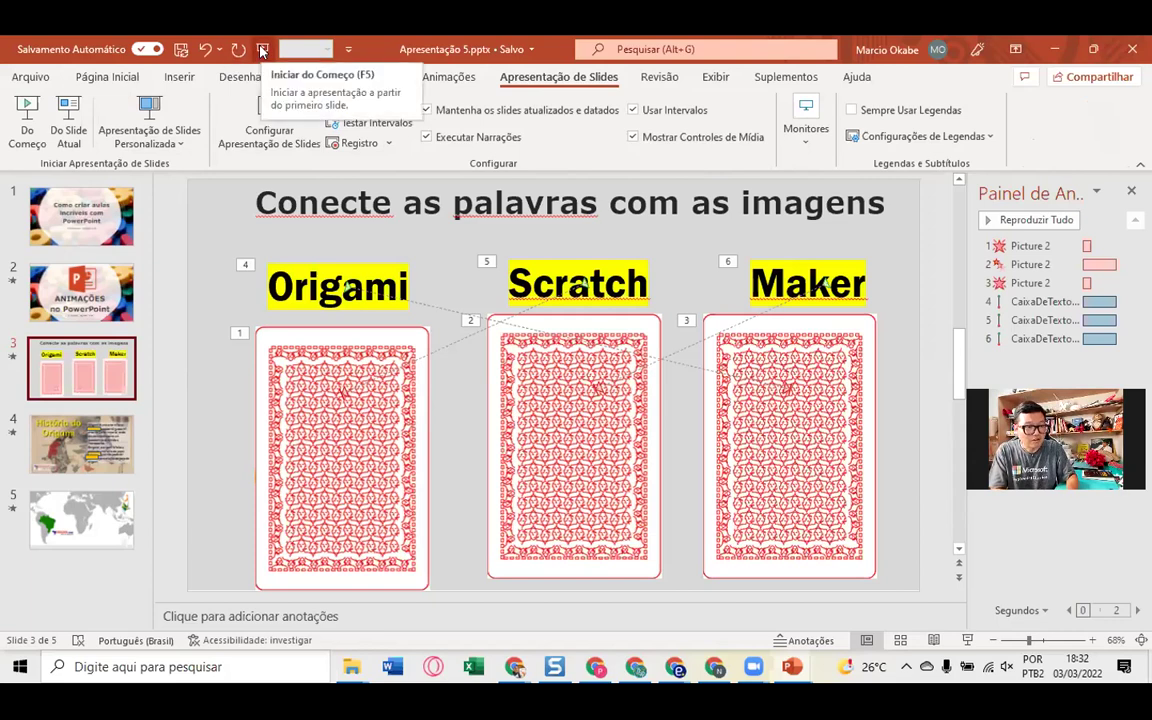
{"action": "left_click", "coordinate": [31, 79]}
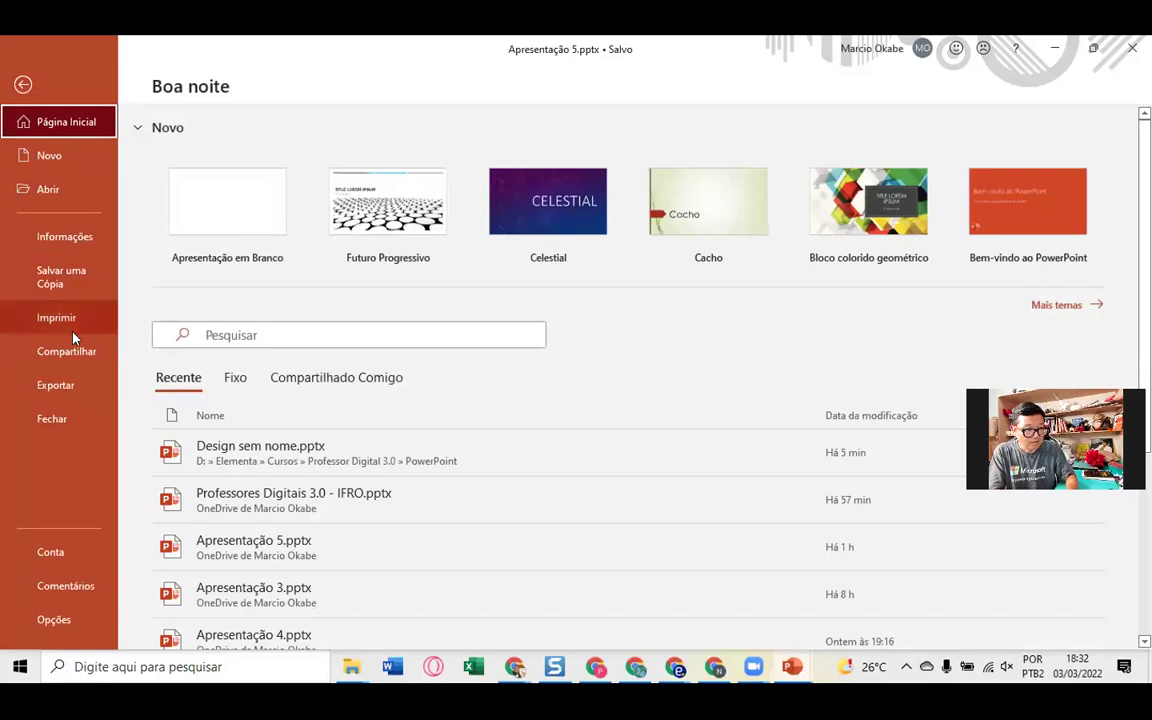
- Export Apresentação 5 as a Full HD (1080p) MPEG-4 video
{"action": "left_click", "coordinate": [73, 385]}
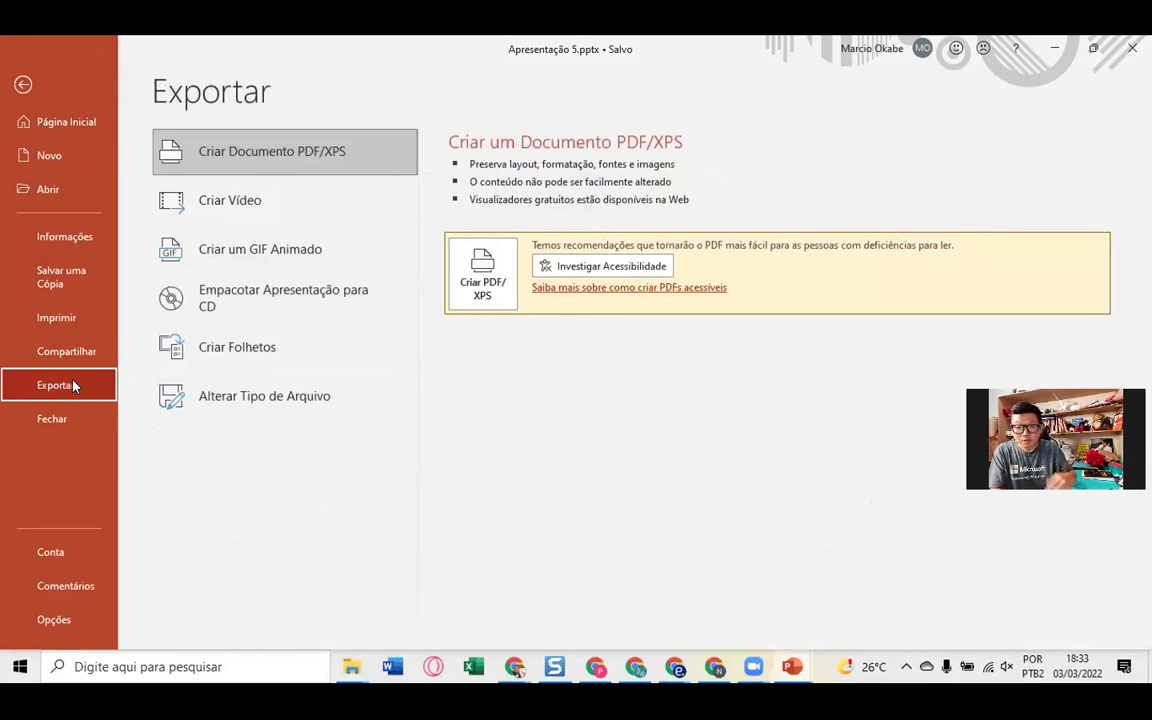
{"action": "left_click", "coordinate": [265, 209]}
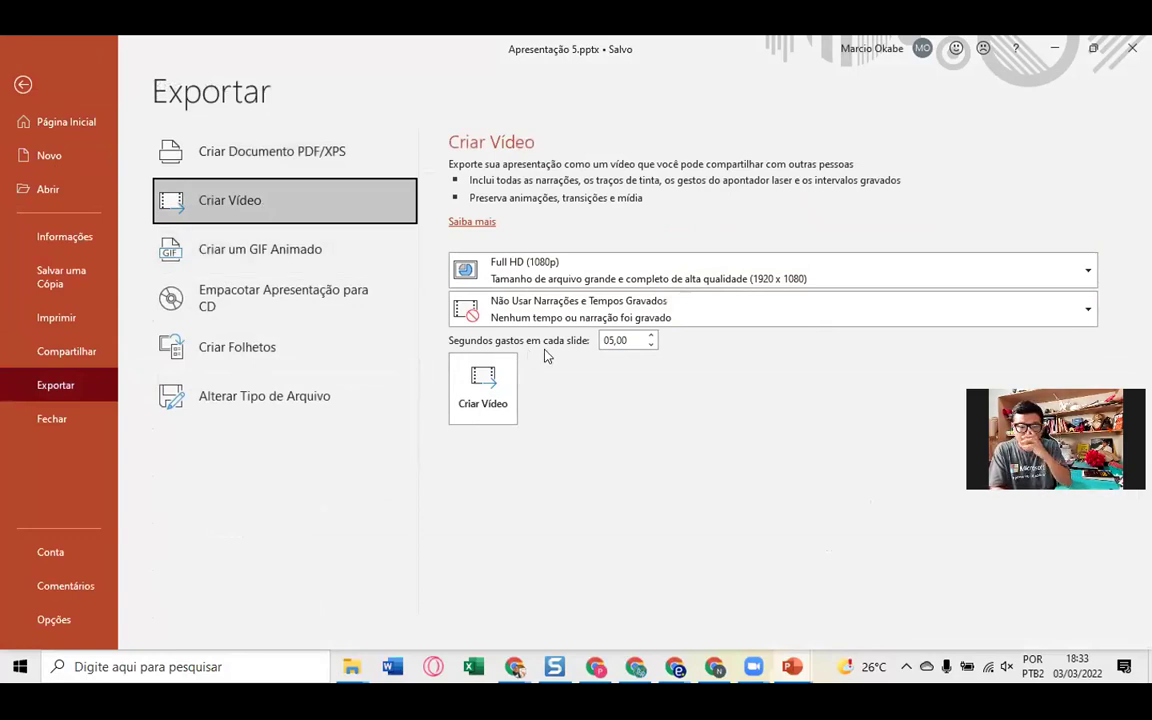
{"action": "left_click", "coordinate": [489, 383]}
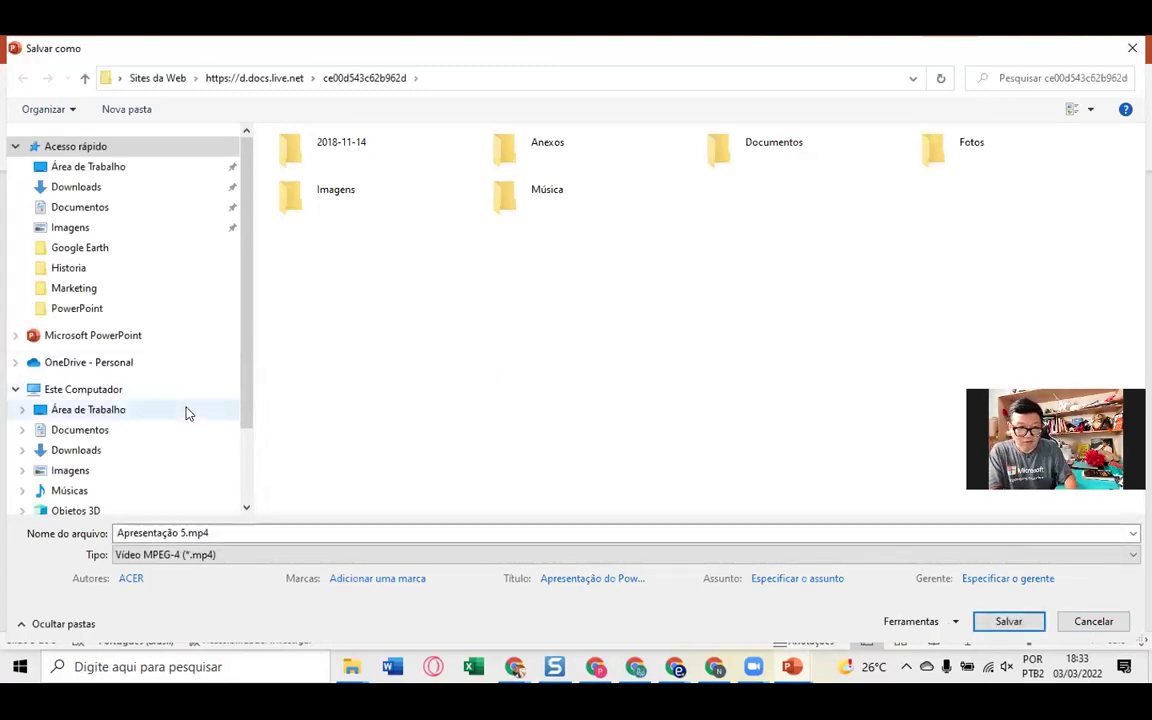
- Save the video as 'Slides Animados.mp4' in the PowerPoint course folder
{"action": "left_click", "coordinate": [88, 309]}
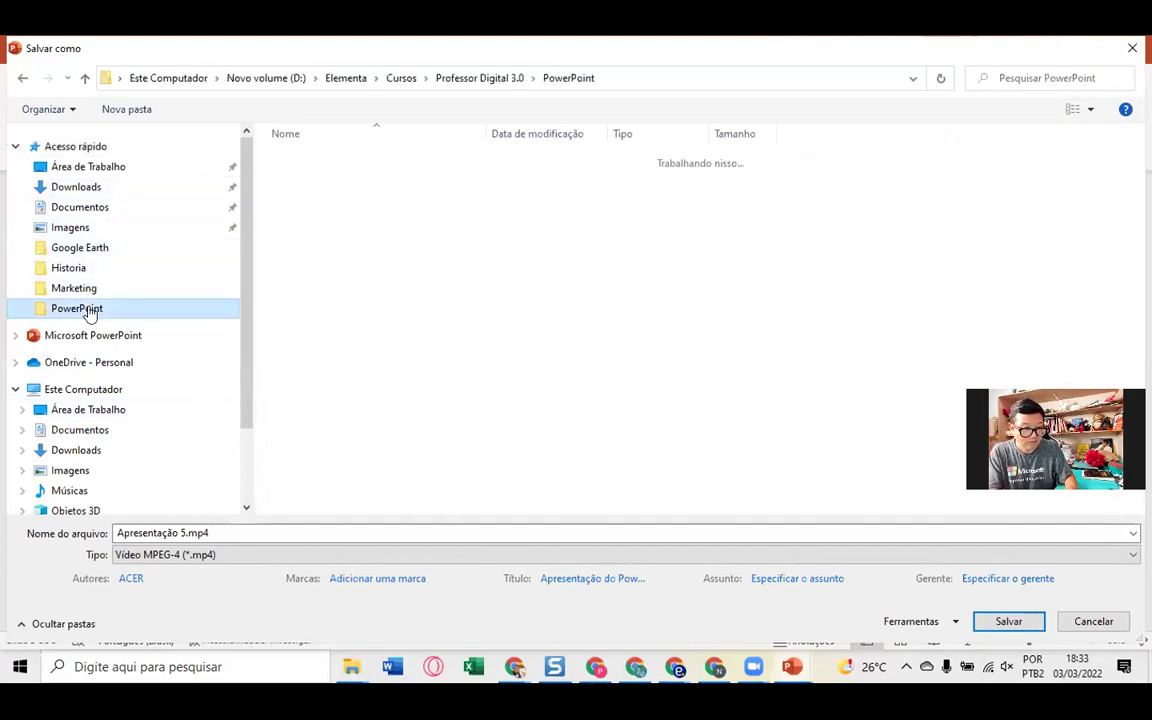
{"action": "triple_click", "coordinate": [372, 533]}
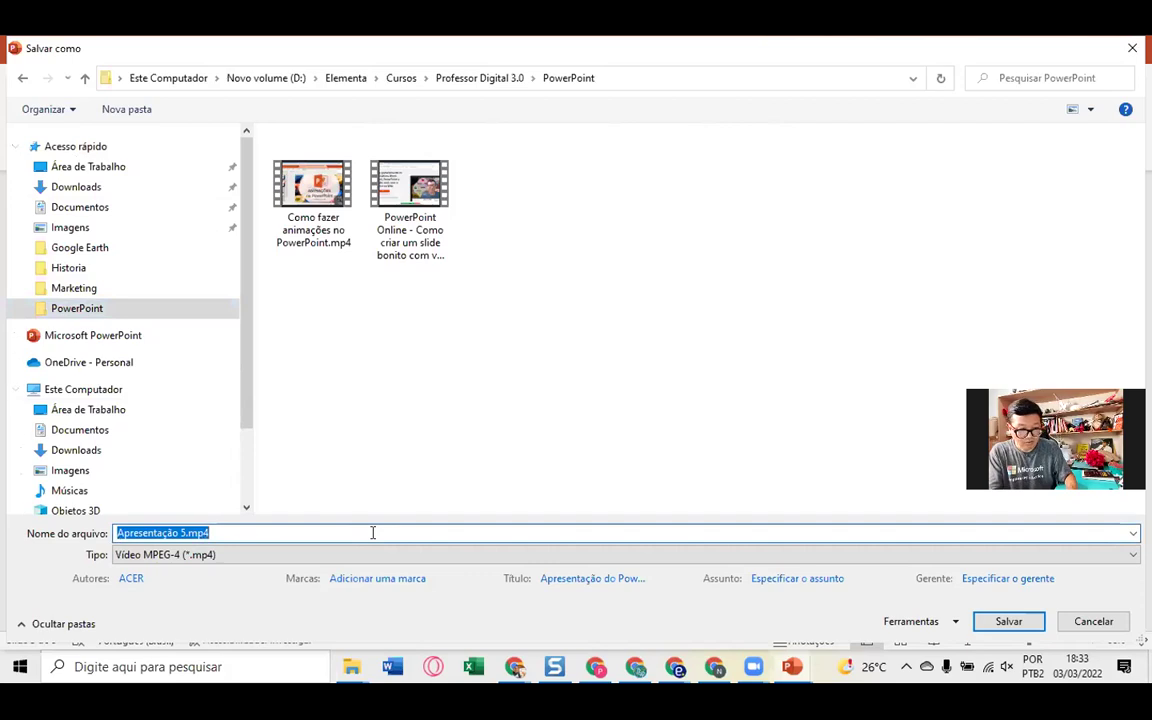
{"action": "type", "text": "Slides Animados"}
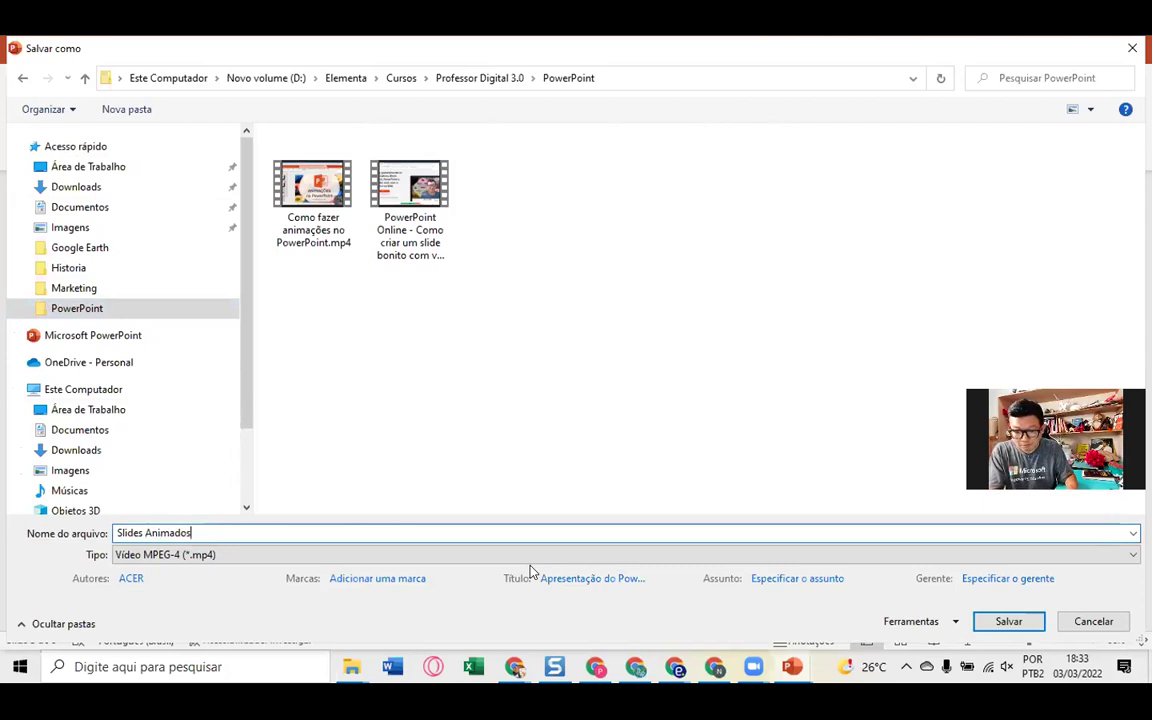
{"action": "left_click", "coordinate": [1013, 622]}
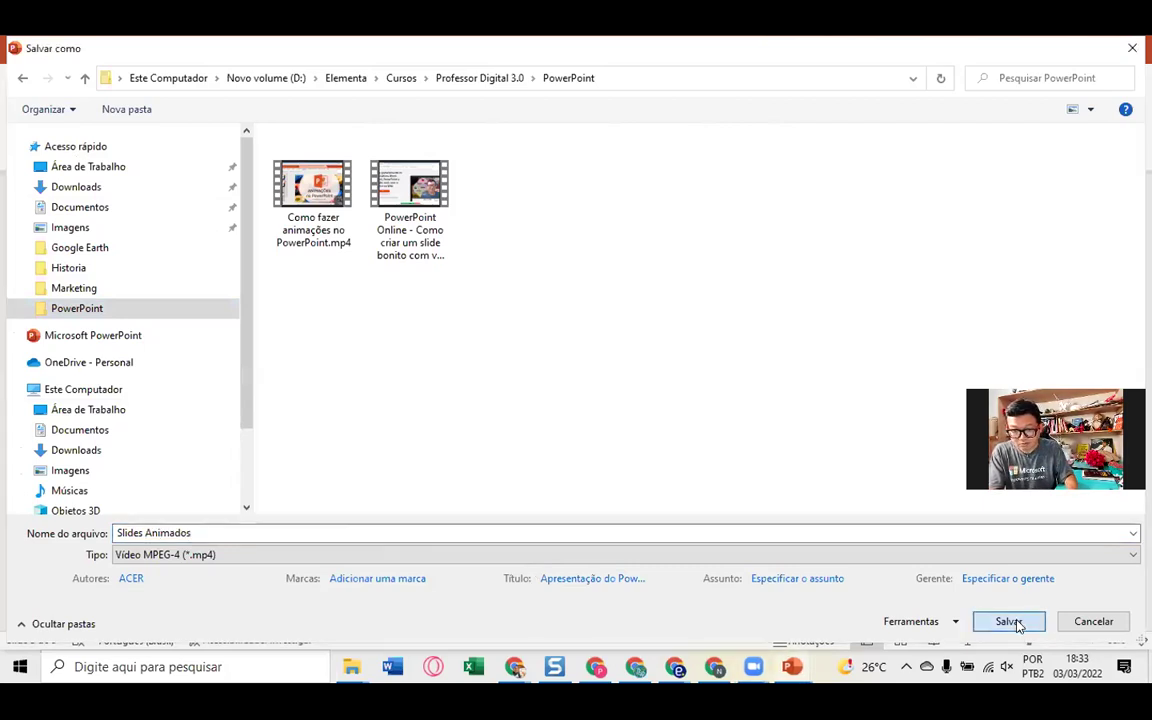
{"action": "left_click", "coordinate": [1013, 622]}
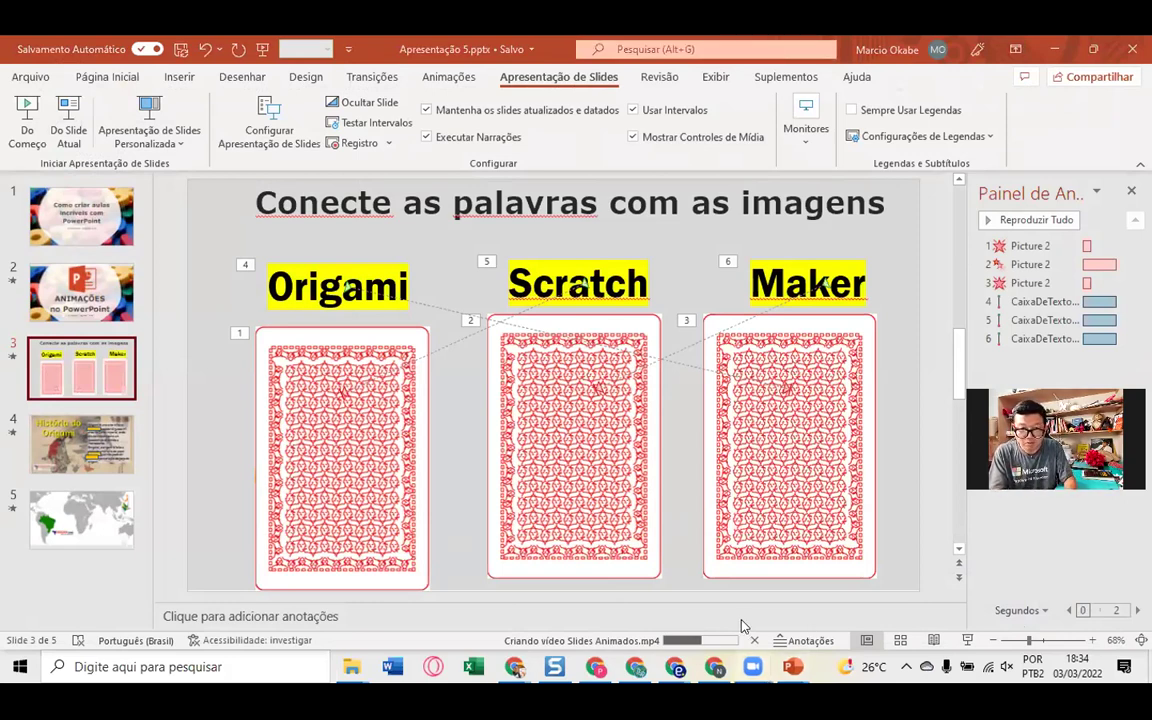
- Switch to Chrome's Escola de Makers tab
{"action": "key", "text": "alt+Tab"}
{"action": "key", "text": "alt+Tab"}
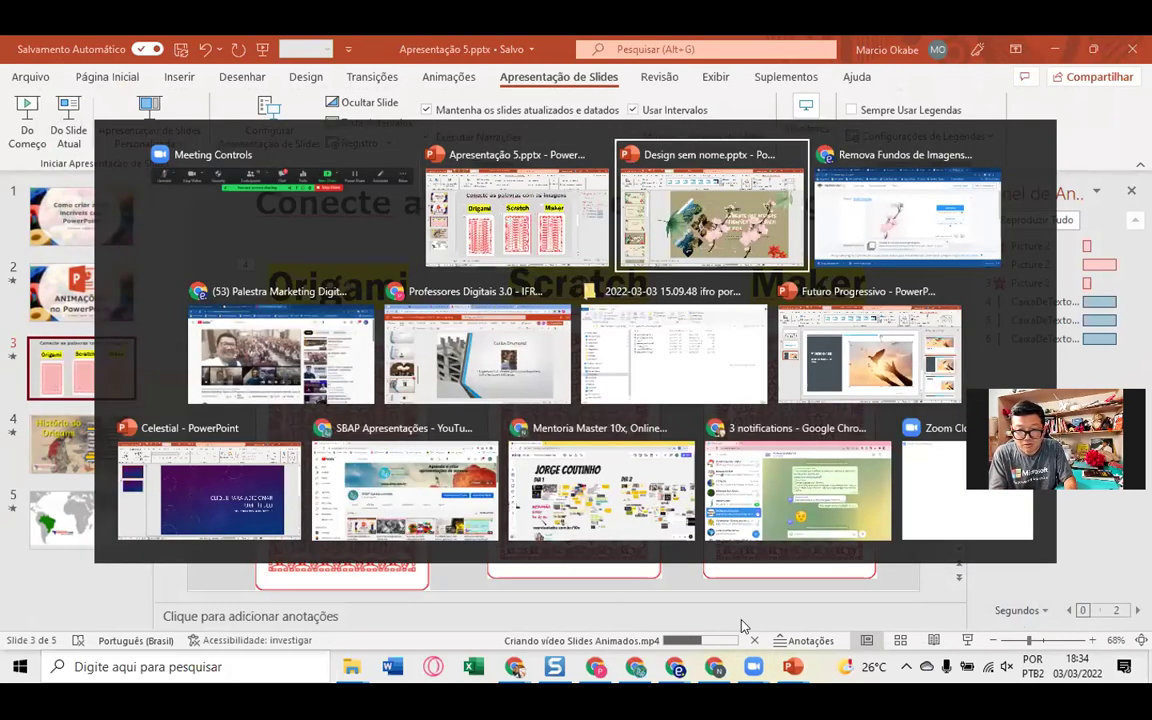
{"action": "key", "text": "alt+Tab"}
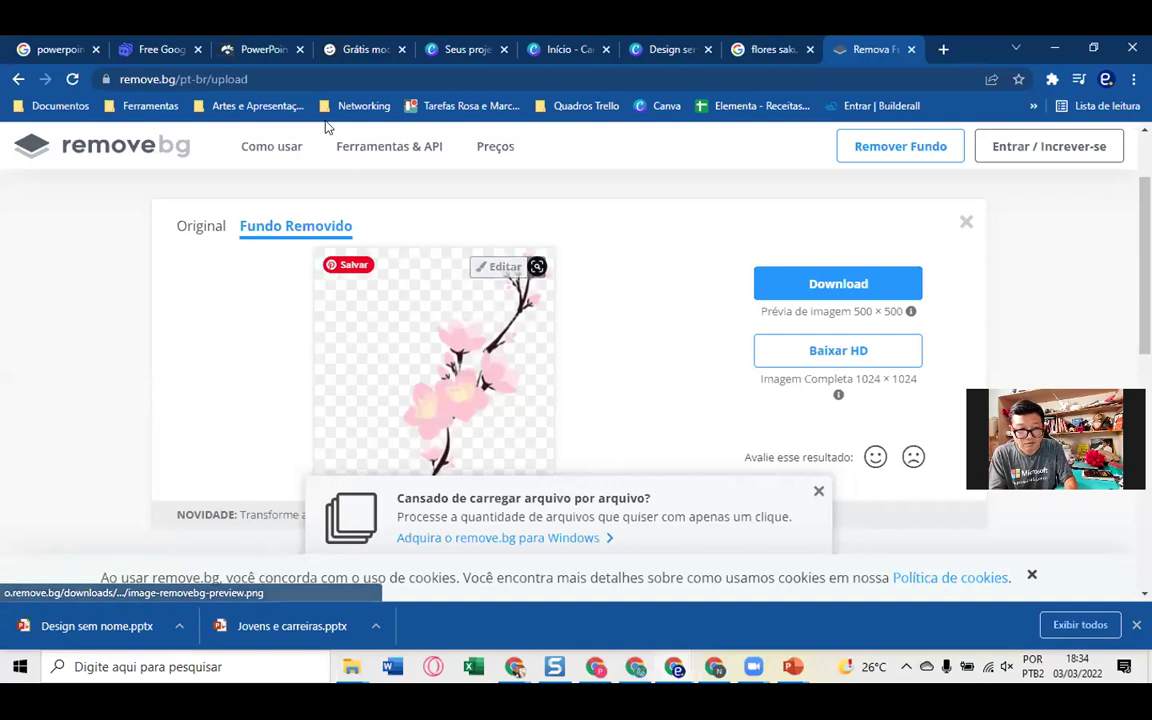
{"action": "key", "text": "alt+Tab"}
{"action": "key", "text": "alt+Tab"}
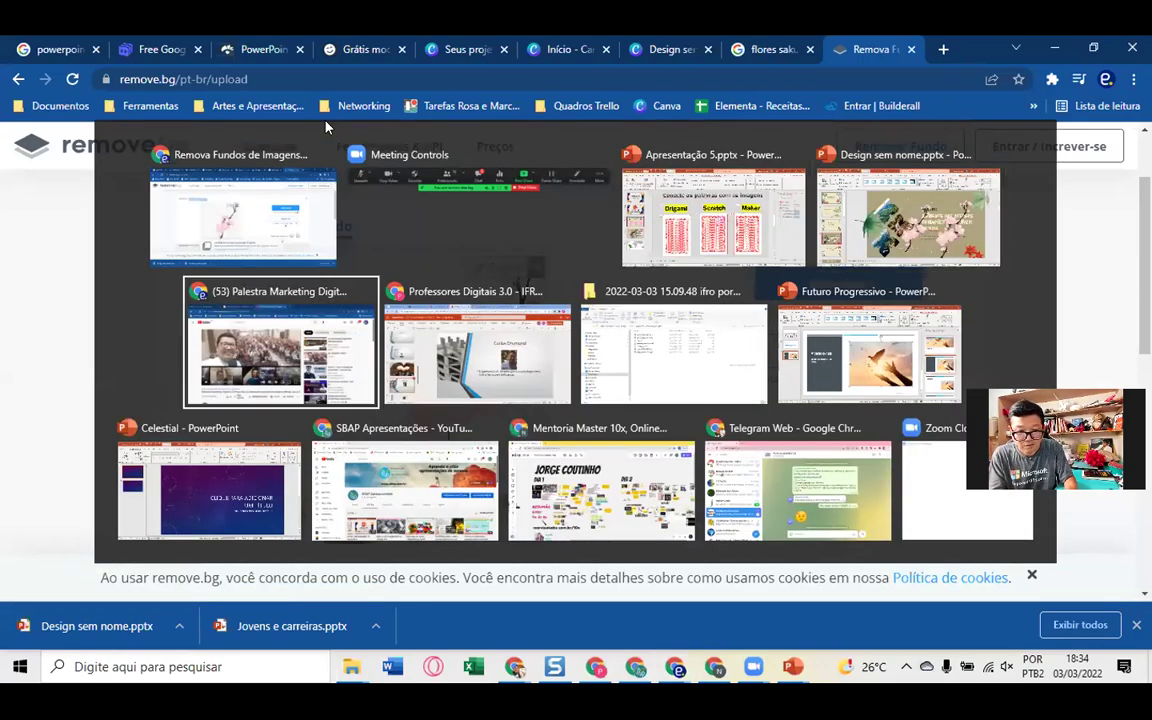
{"action": "key", "text": "alt+Tab"}
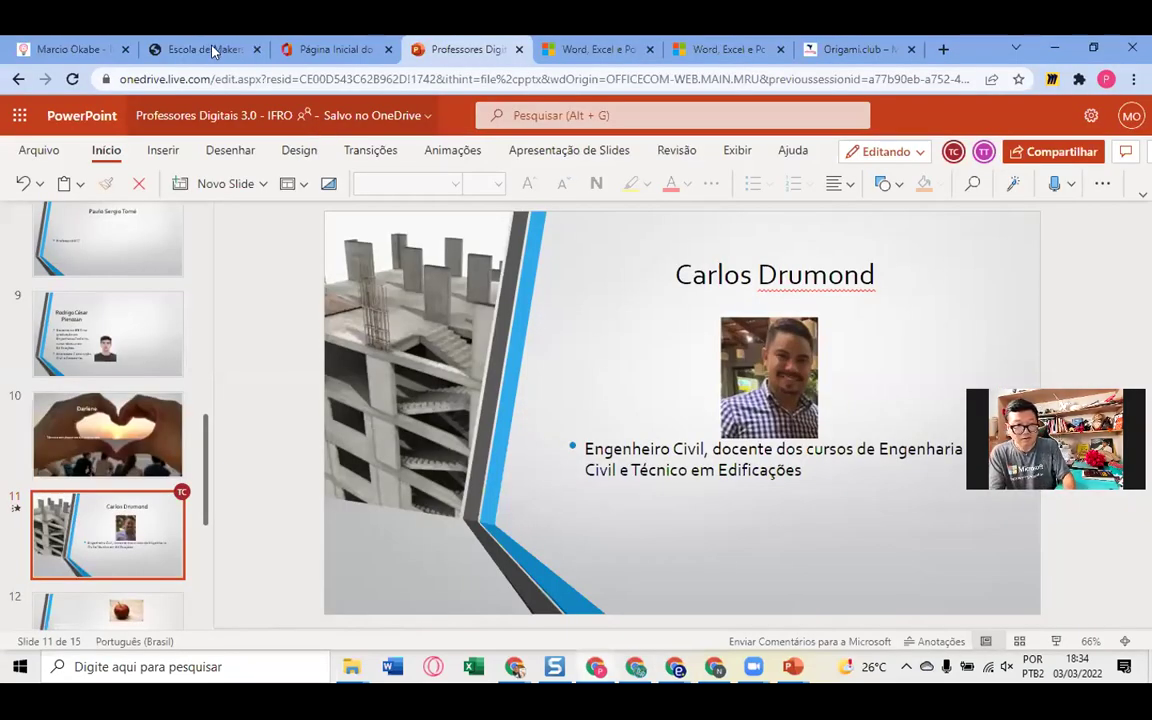
{"action": "left_click", "coordinate": [207, 52]}
- Search Google for 'apowersoft' from the address bar suggestions
{"action": "left_click", "coordinate": [207, 79]}
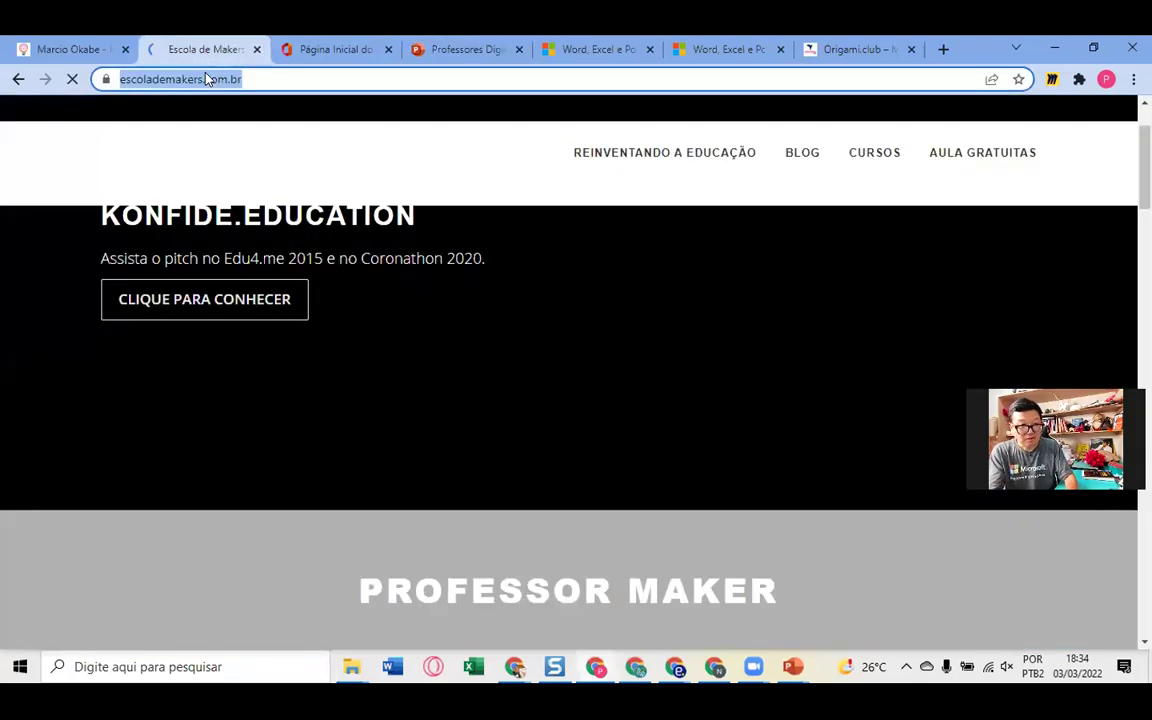
{"action": "type", "text": "apo"}
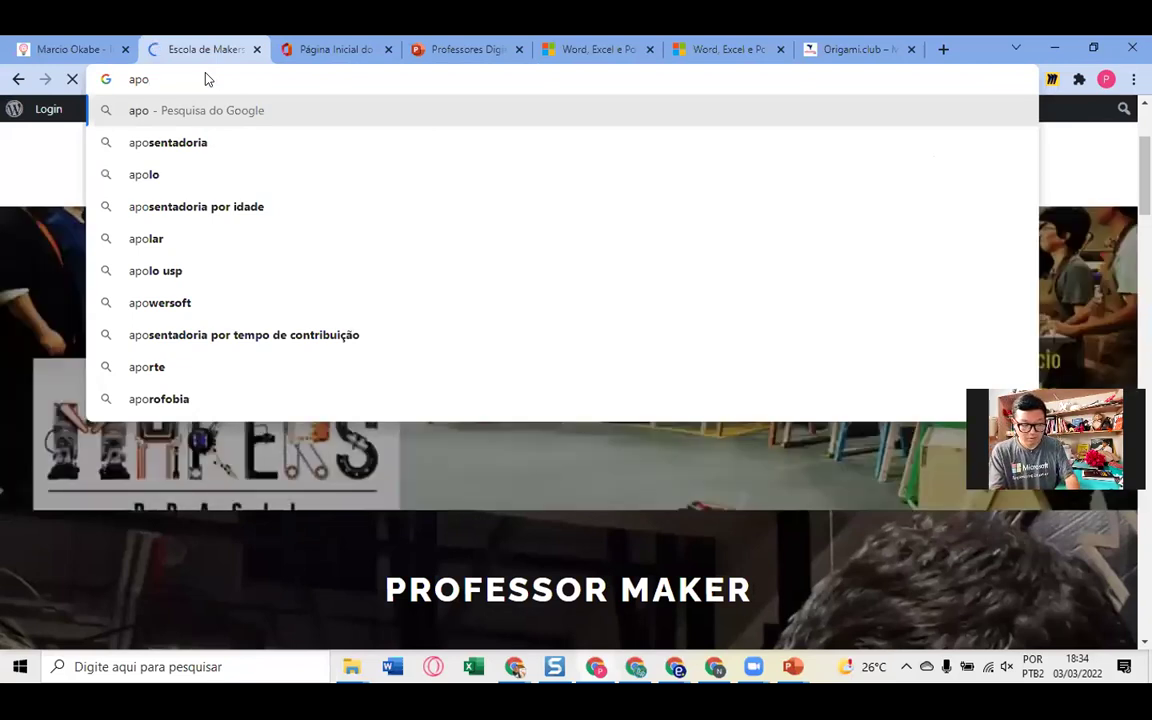
{"action": "type", "text": "wer"}
{"action": "key", "text": "BackSpace"}
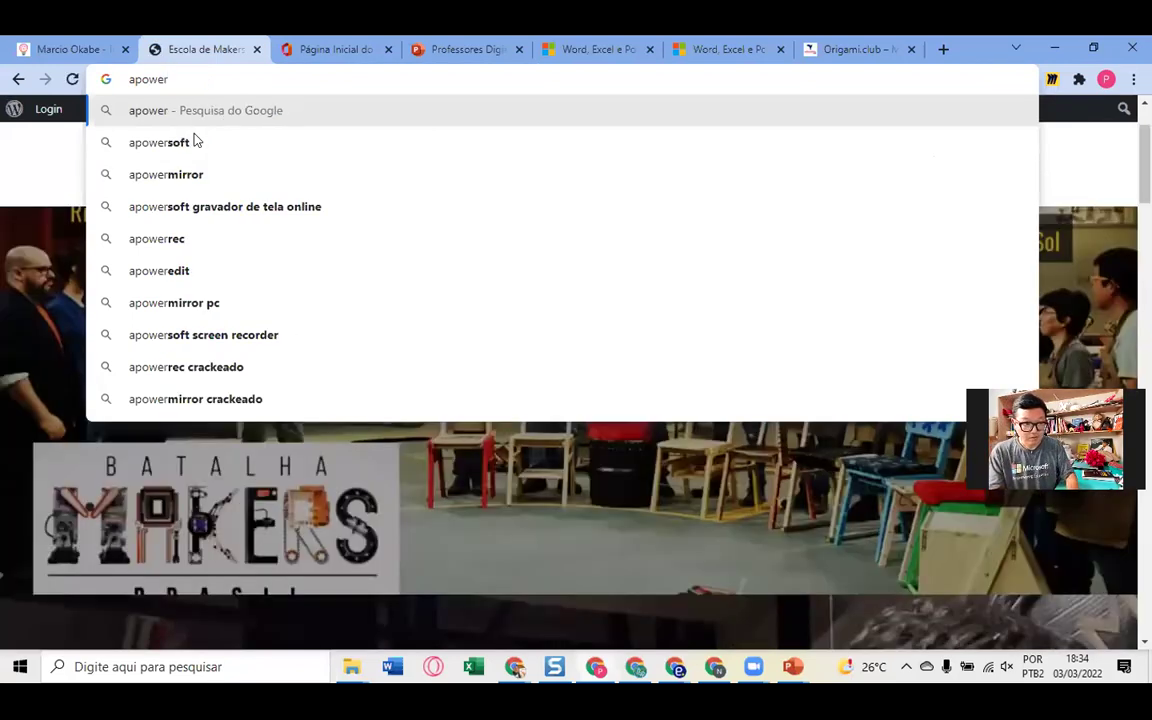
{"action": "left_click", "coordinate": [193, 147]}
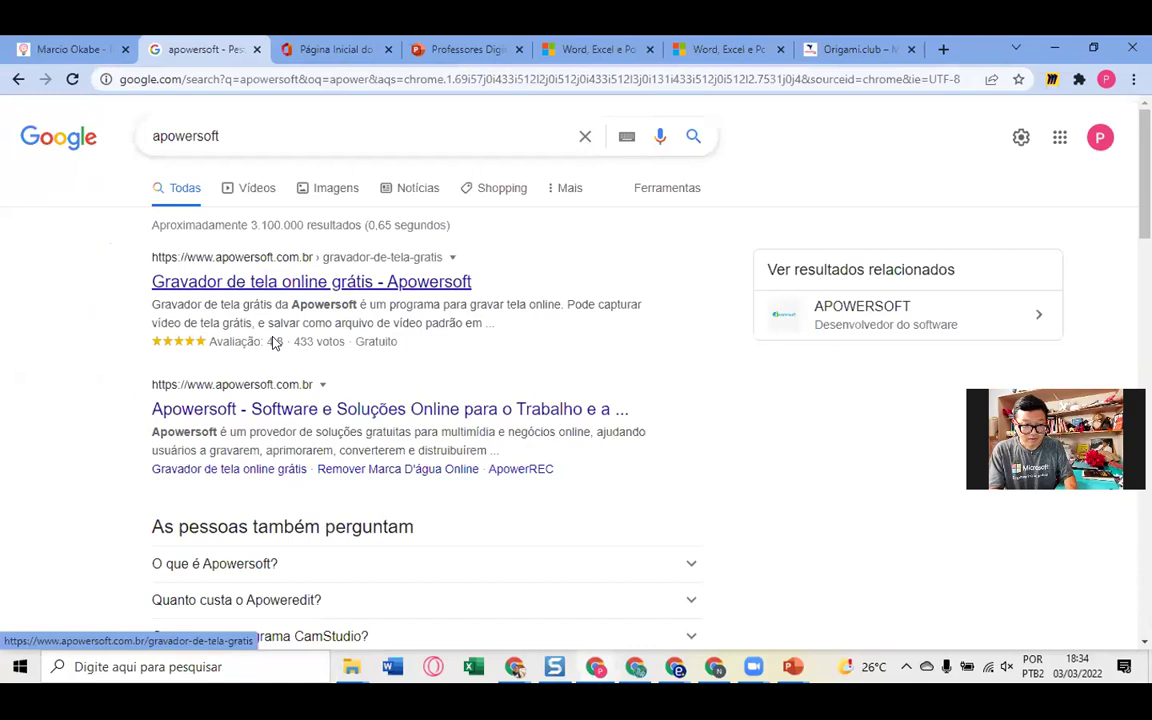
- Open Apowersoft's Gravador de Tela Online page and allow its Online Launcher to start
{"action": "left_click", "coordinate": [280, 409]}
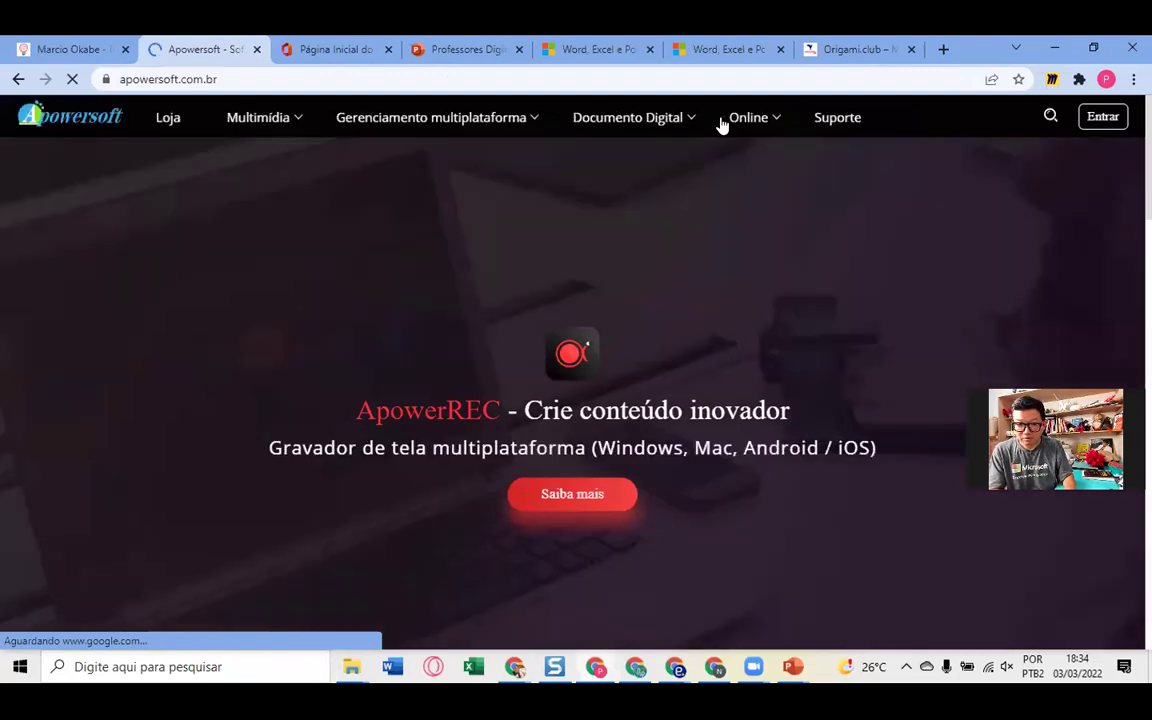
{"action": "mouse_move", "coordinate": [754, 117]}
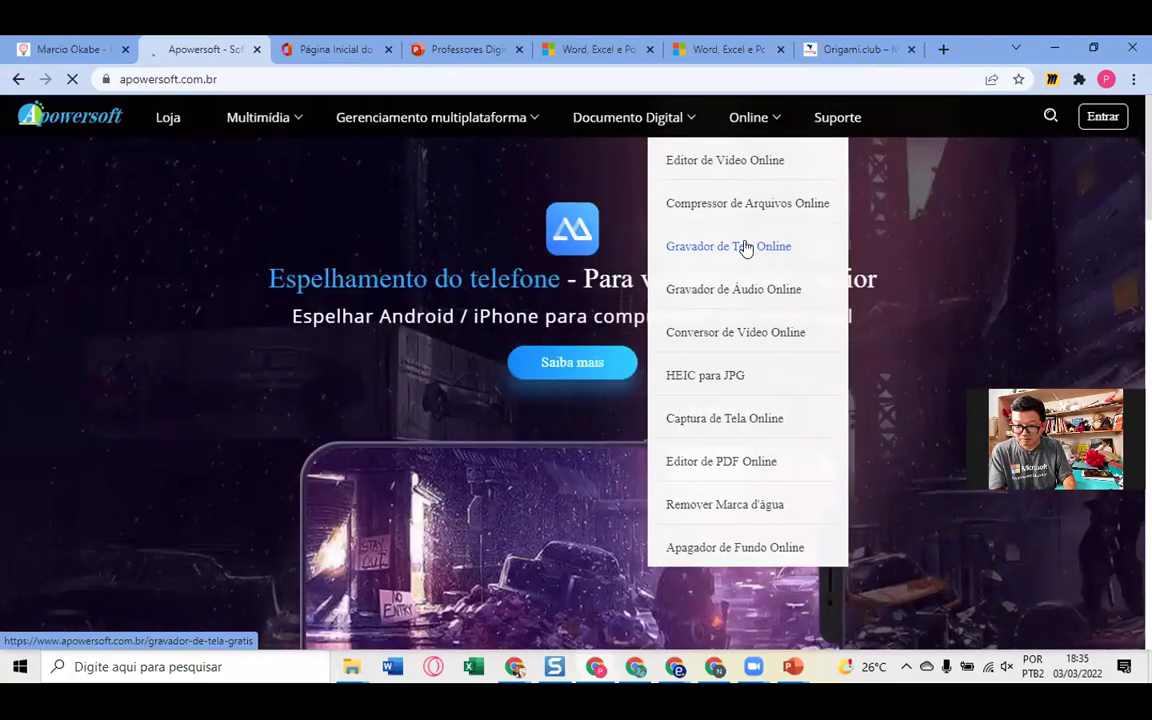
{"action": "left_click", "coordinate": [745, 248]}
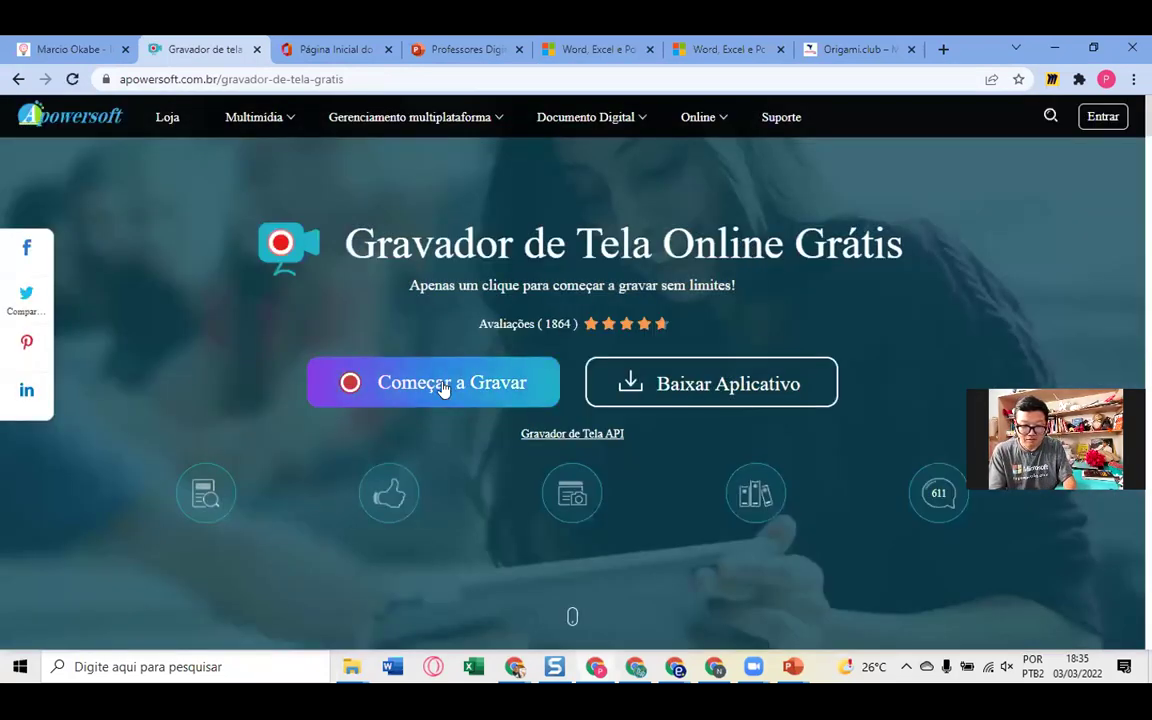
{"action": "left_click", "coordinate": [445, 386]}
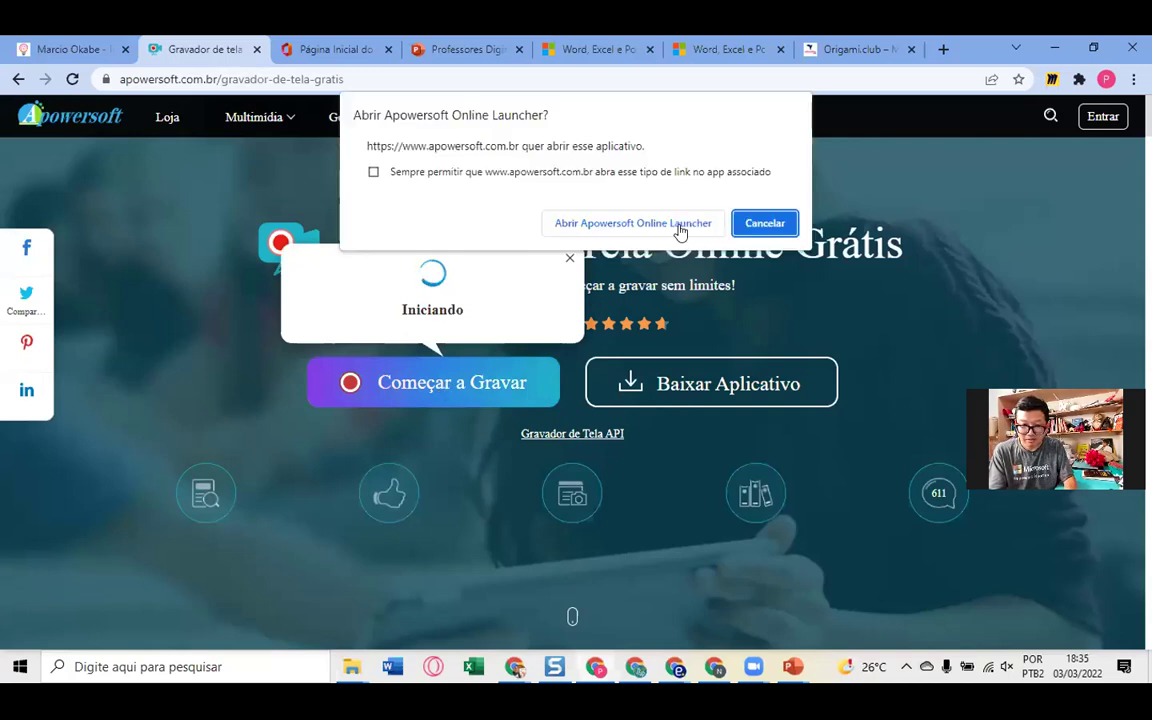
{"action": "left_click", "coordinate": [665, 224]}
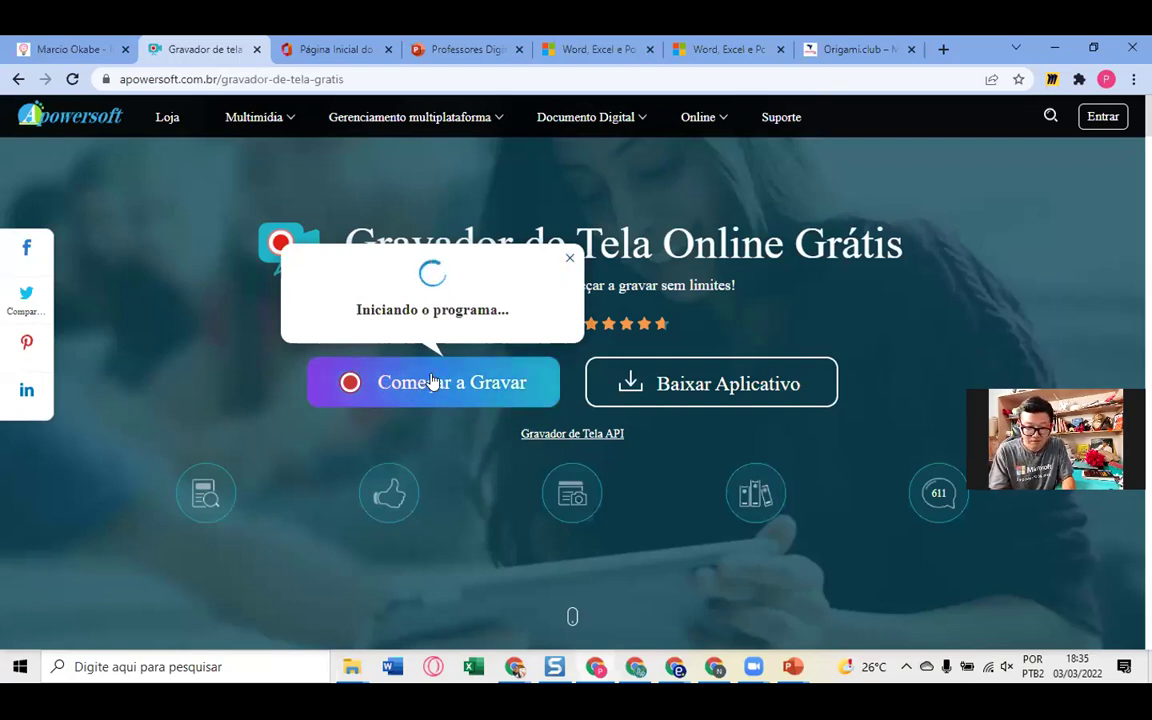
{"action": "left_click", "coordinate": [571, 260]}
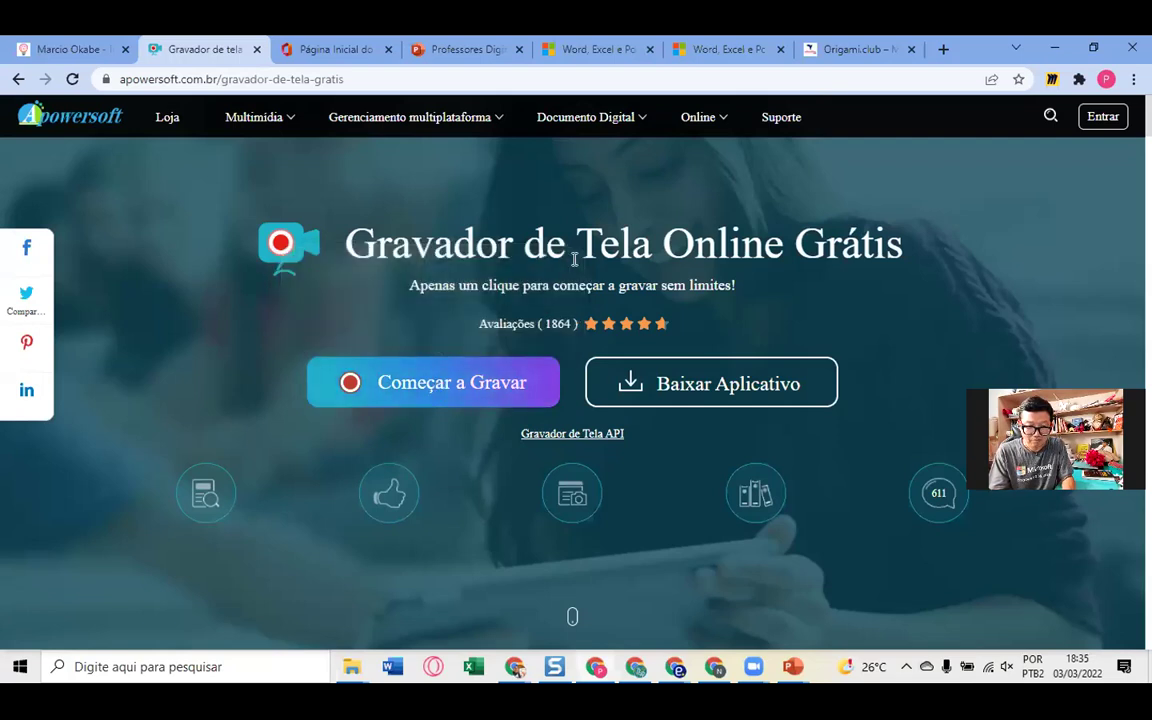
- Cycle through the open windows to reach the Apresentação 5 presentation
{"action": "key", "text": "alt+Tab"}
{"action": "key", "text": "alt+shift+Tab"}
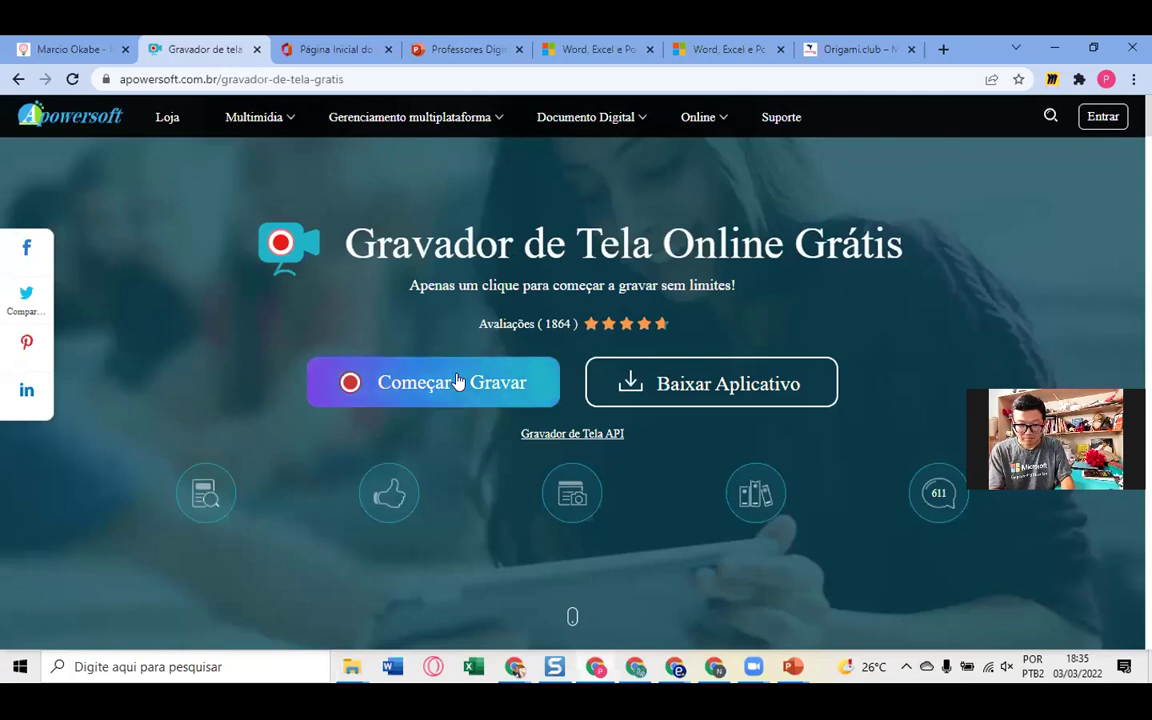
{"action": "key", "text": "alt+Tab"}
{"action": "key", "text": "alt+Tab"}
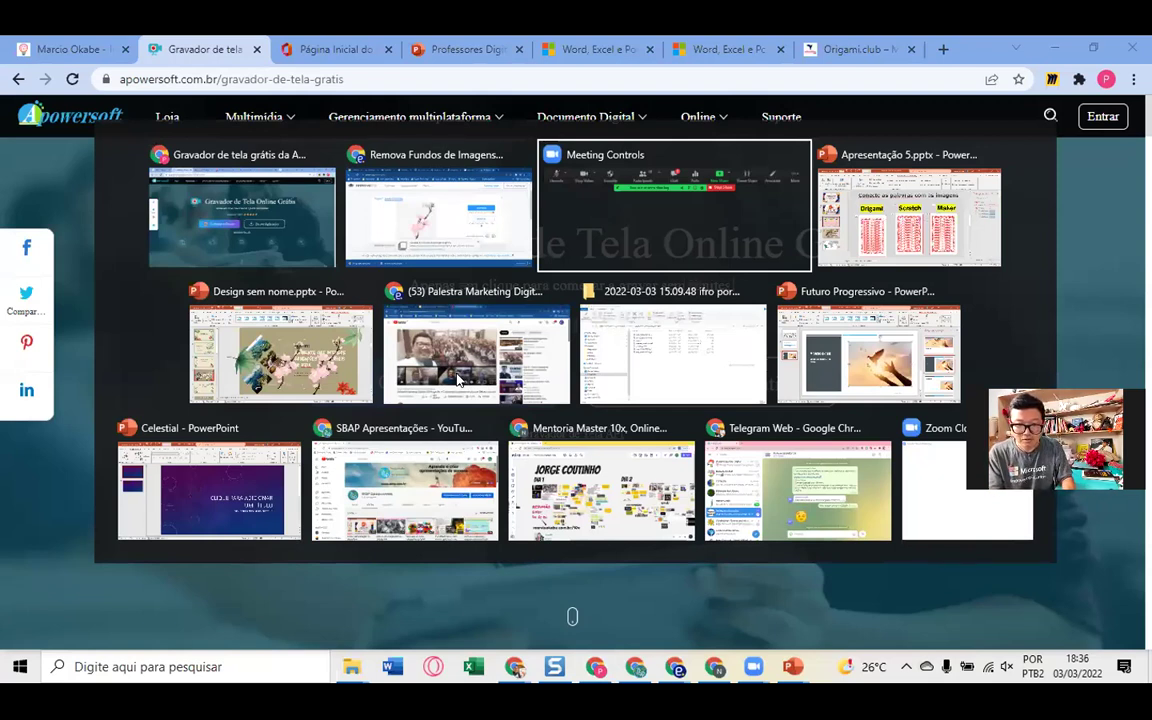
{"action": "key", "text": "Escape"}
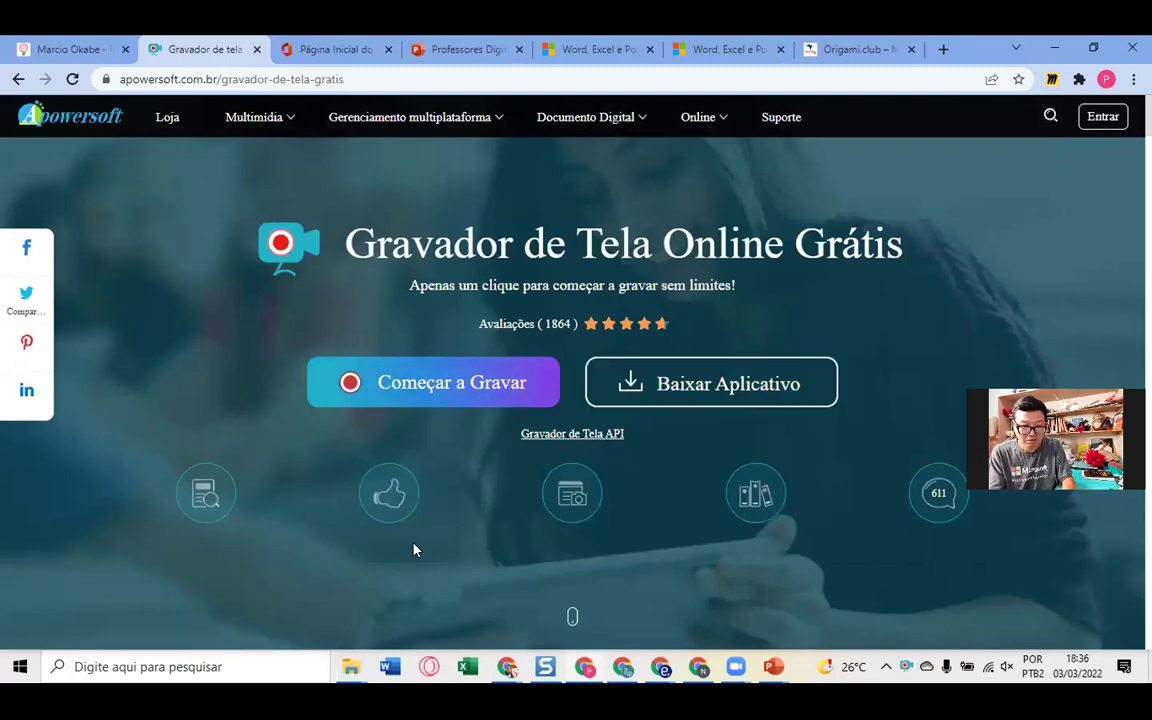
{"action": "key", "text": "alt+Tab"}
{"action": "key", "text": "Tab"}
{"action": "key", "text": "Tab"}
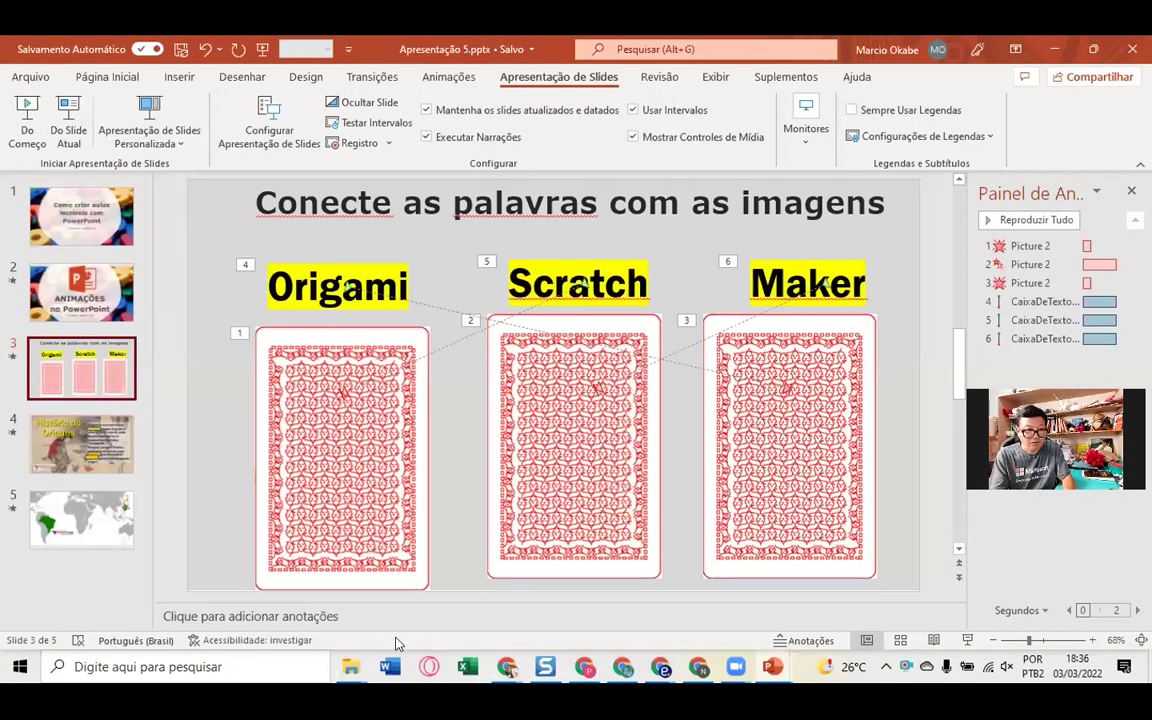
- Set the recorder to region capture, close the extra File Explorer window, and tuck away the recorder controls
{"action": "left_click", "coordinate": [352, 670]}
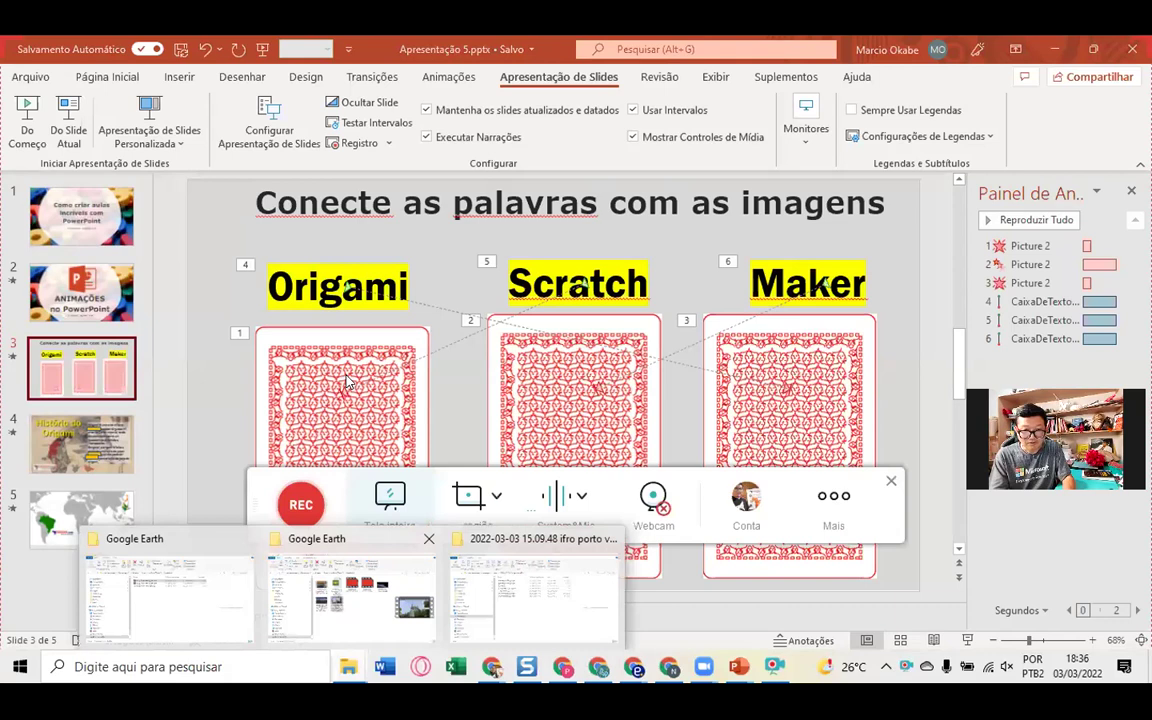
{"action": "left_click", "coordinate": [506, 515]}
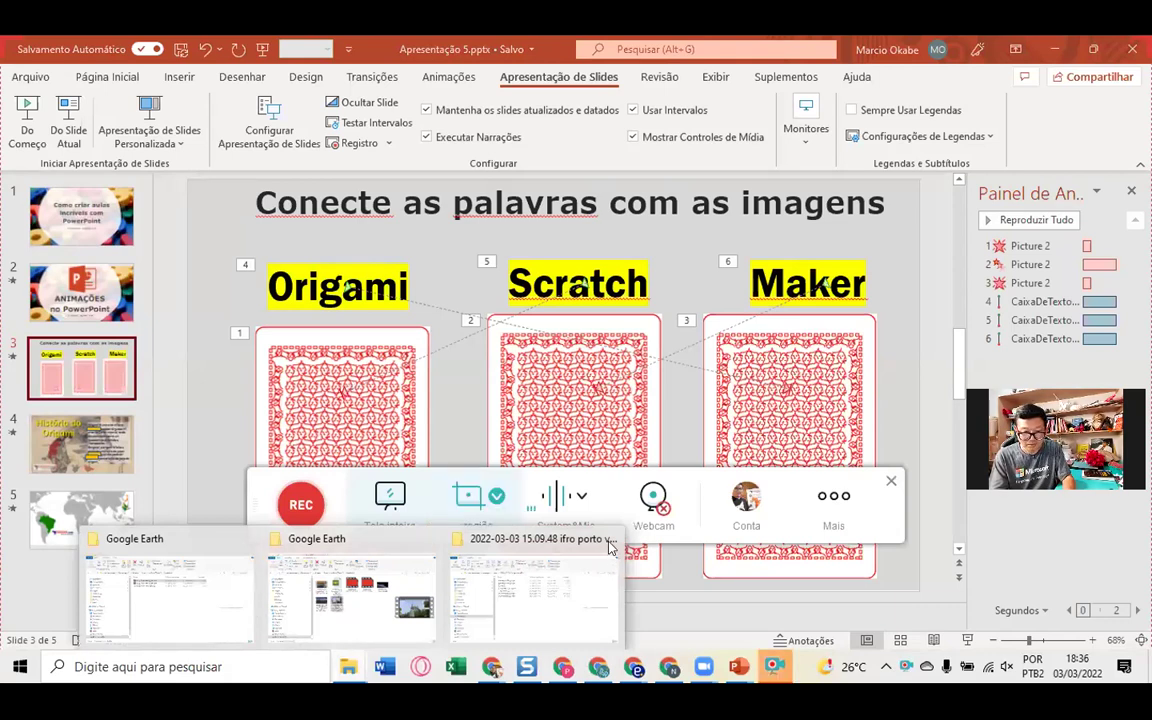
{"action": "left_click", "coordinate": [609, 540]}
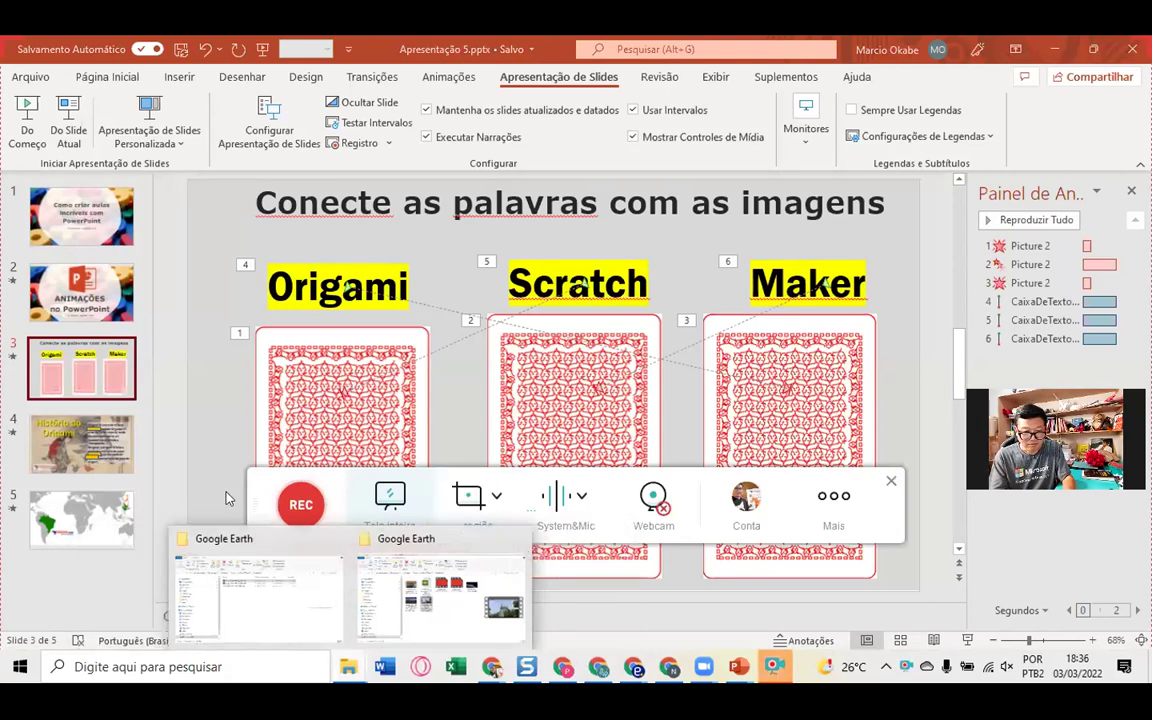
{"action": "key", "text": "alt+Tab"}
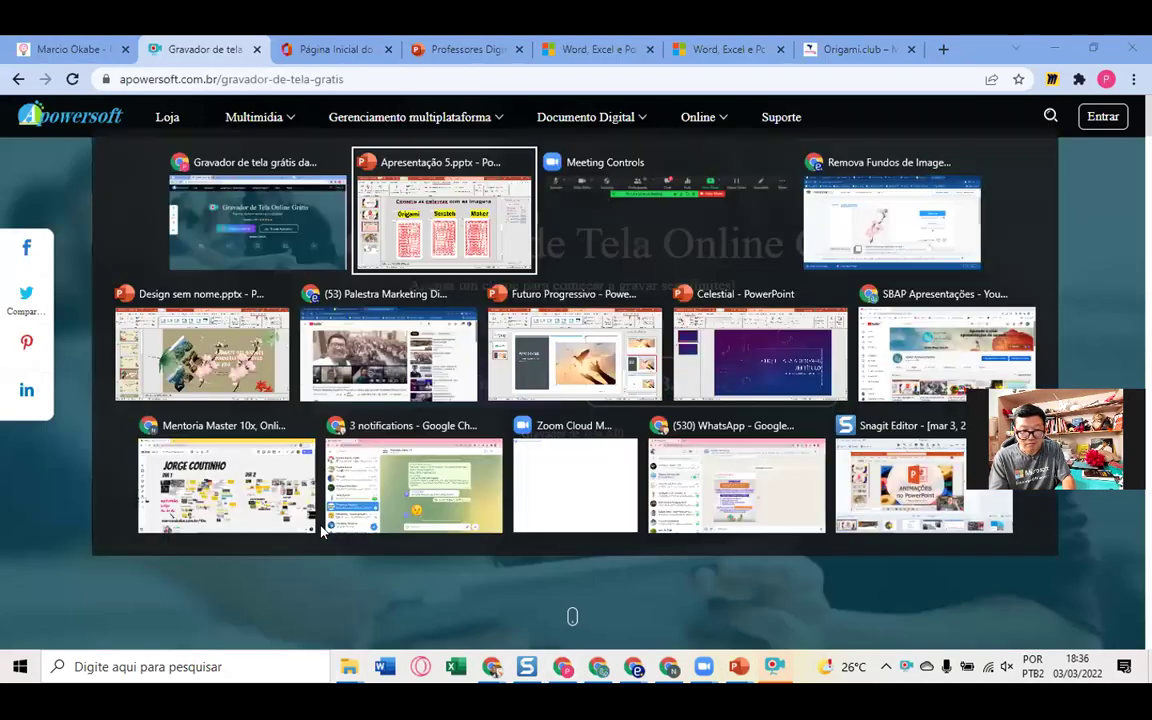
{"action": "key", "text": "alt+Tab"}
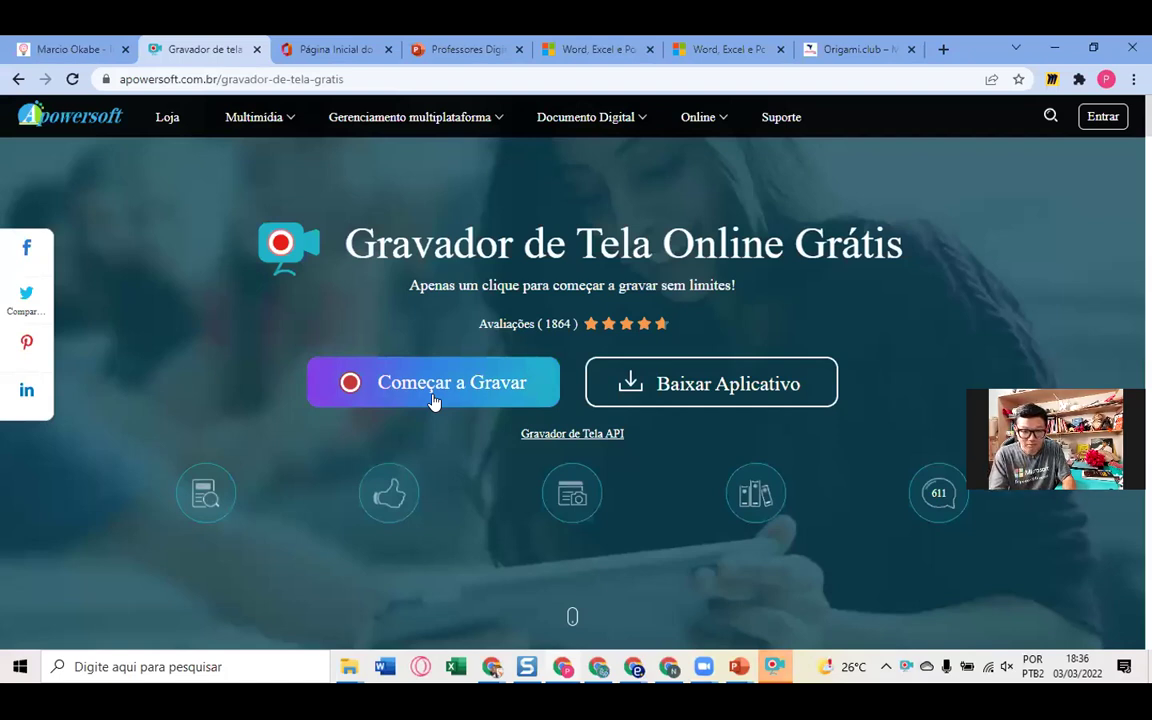
{"action": "left_click", "coordinate": [775, 668]}
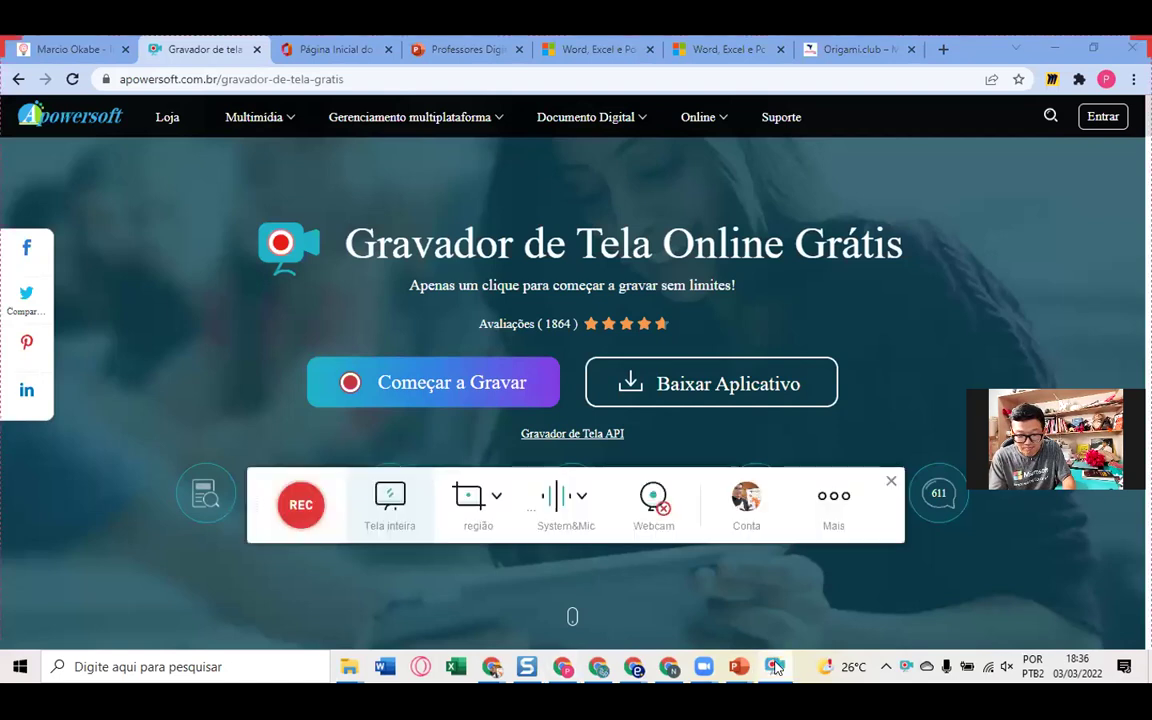
{"action": "key", "text": "alt+Tab"}
{"action": "key", "text": "alt+Tab"}
{"action": "key", "text": "alt+Tab"}
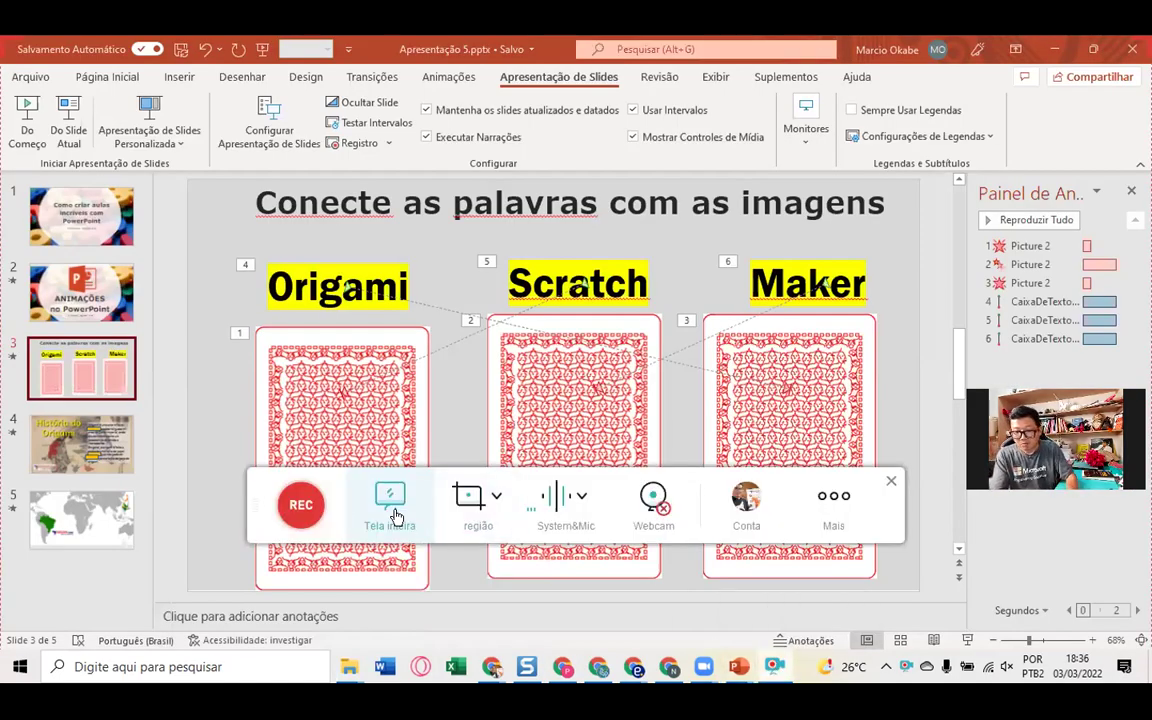
{"action": "left_click", "coordinate": [299, 507]}
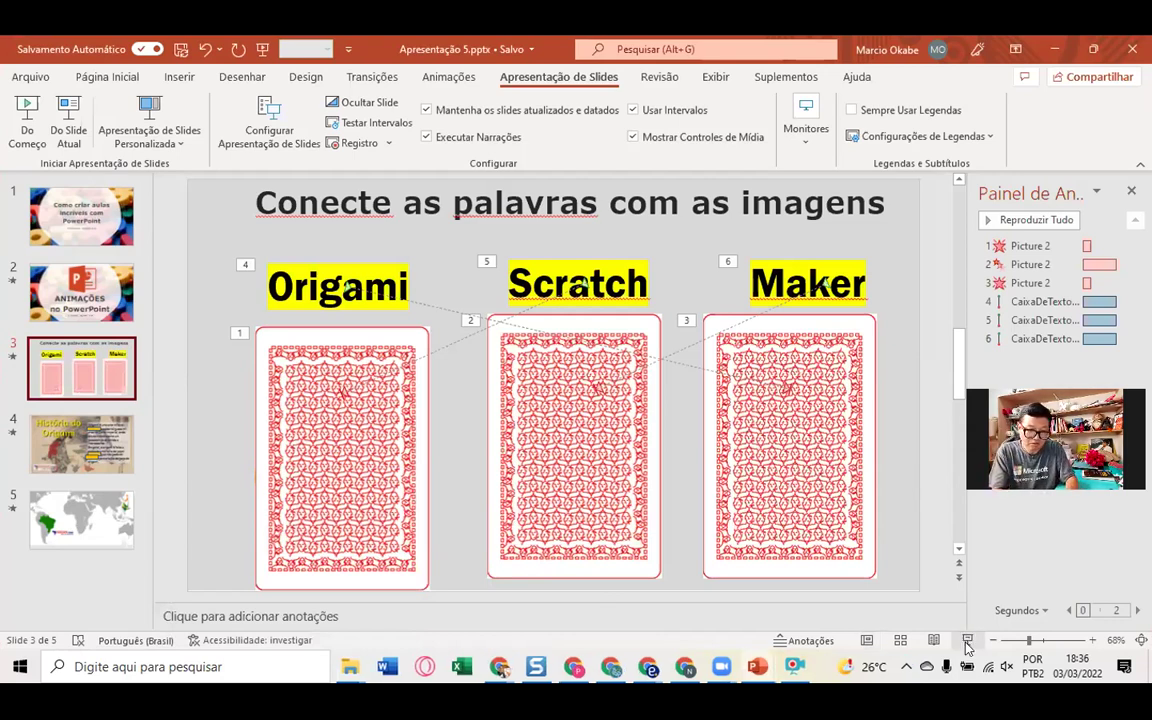
- Start the slide show and jump back to the title slide with Home
{"action": "left_click", "coordinate": [966, 644]}
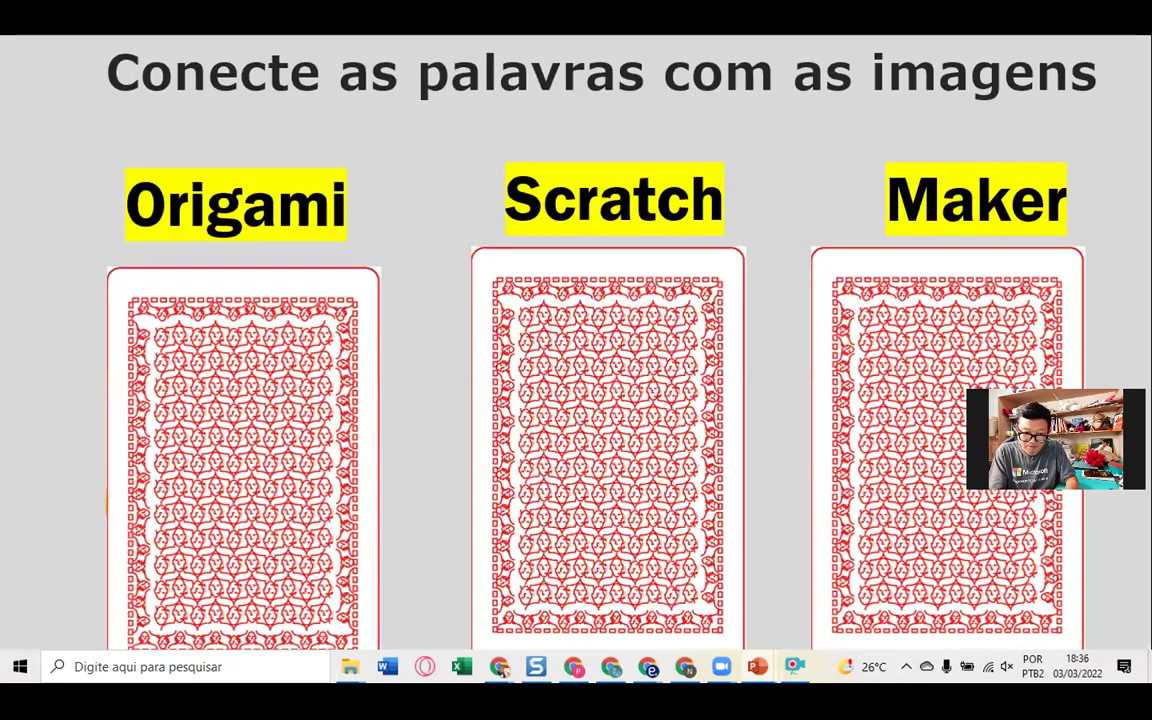
{"action": "left_click", "coordinate": [804, 670]}
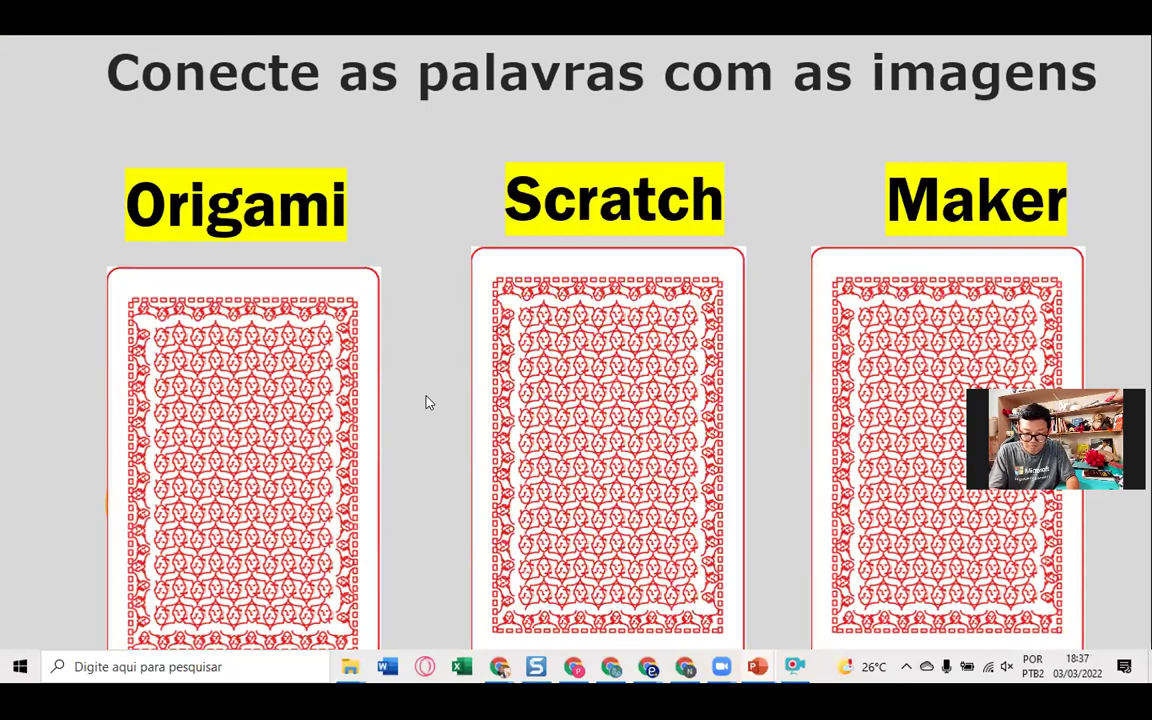
{"action": "key", "text": "Home"}
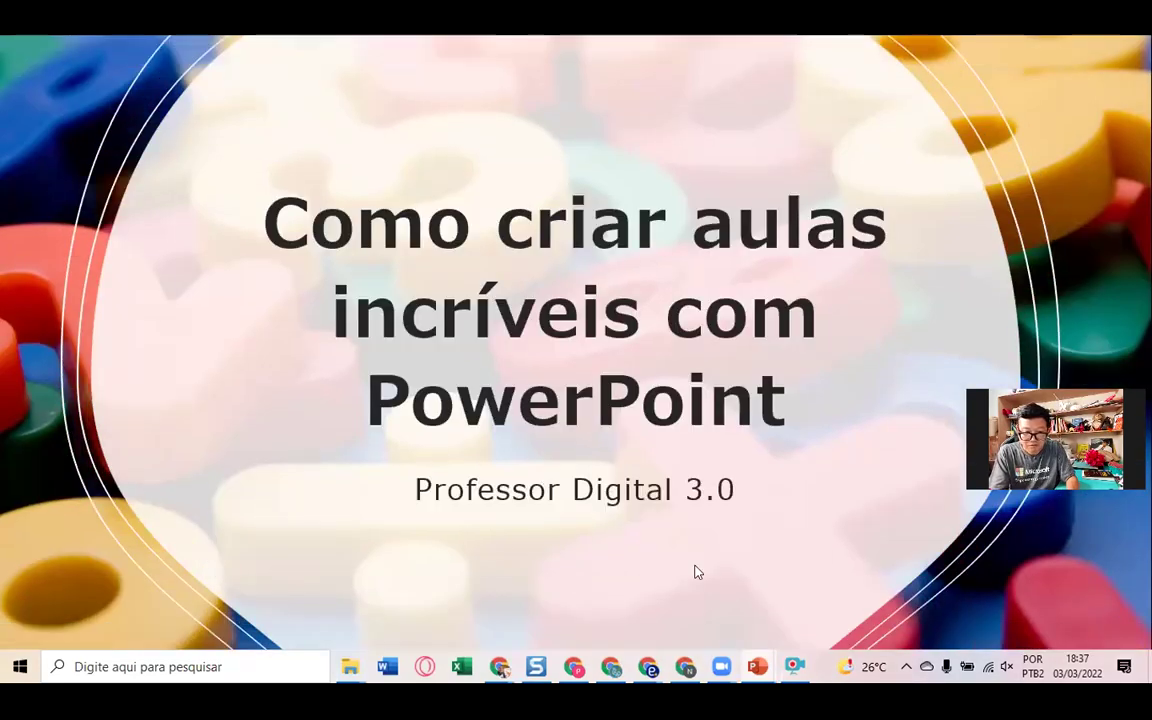
- Start a full-screen recording, then advance through the slides and animations to the world map slide
{"action": "left_click", "coordinate": [783, 650]}
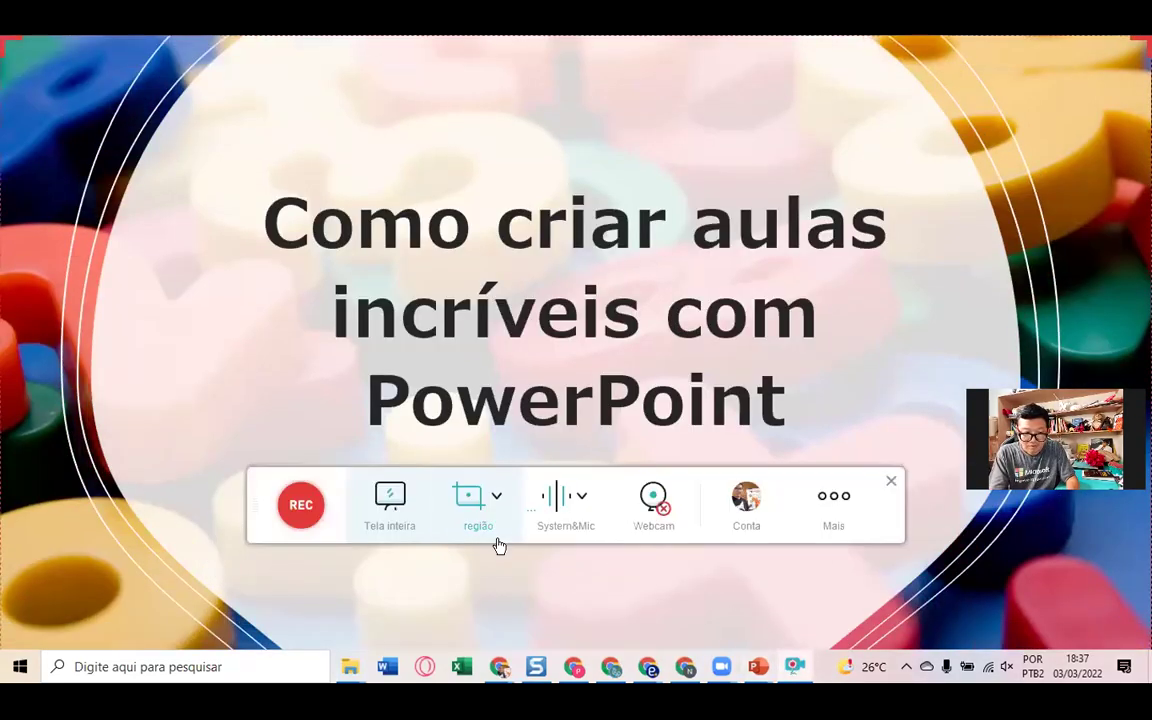
{"action": "left_click", "coordinate": [306, 515]}
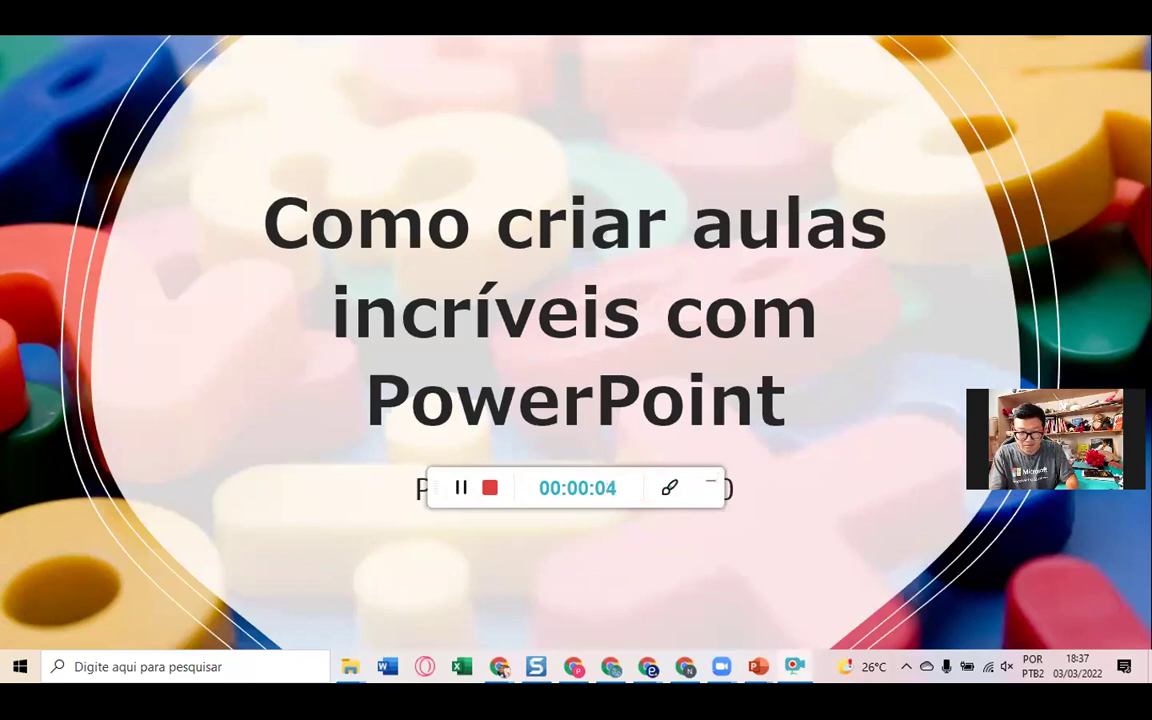
{"action": "key", "text": "Right"}
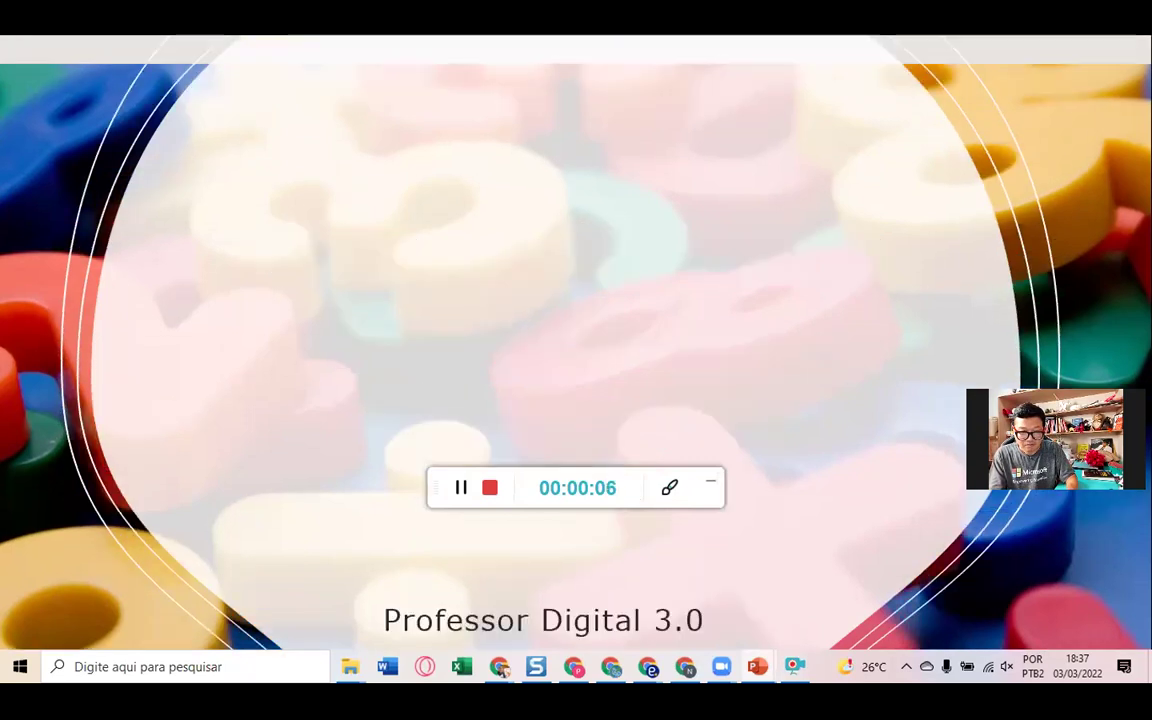
{"action": "key", "text": "Right"}
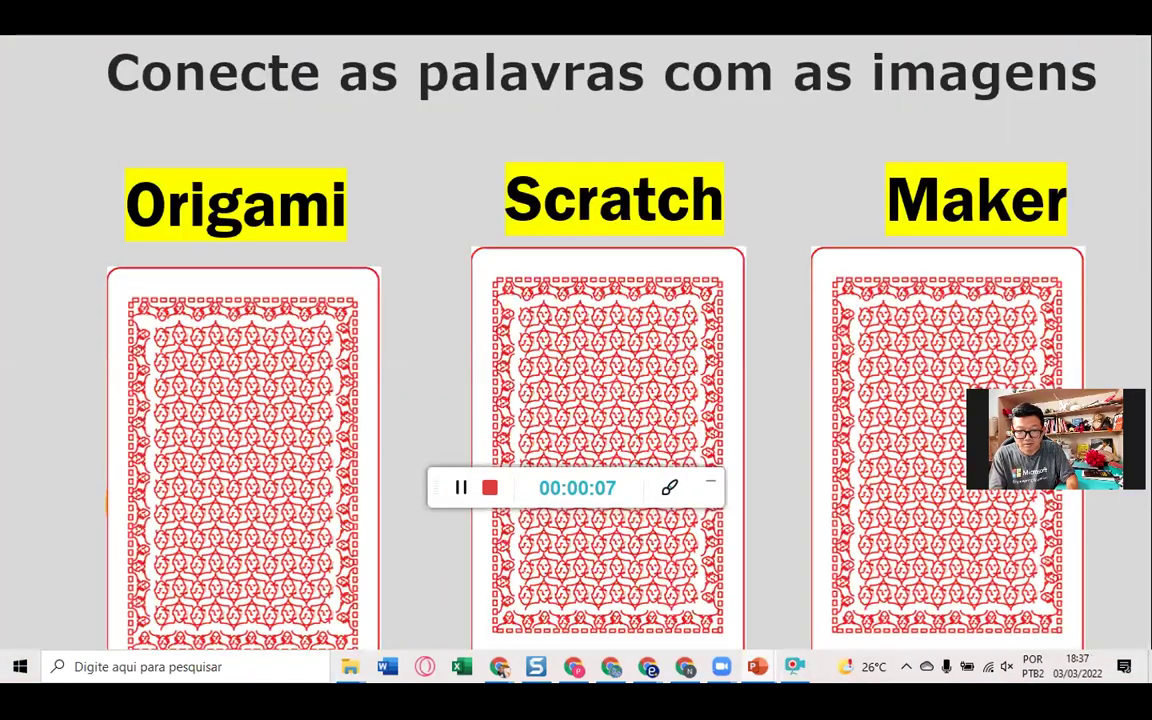
{"action": "key", "text": "Right"}
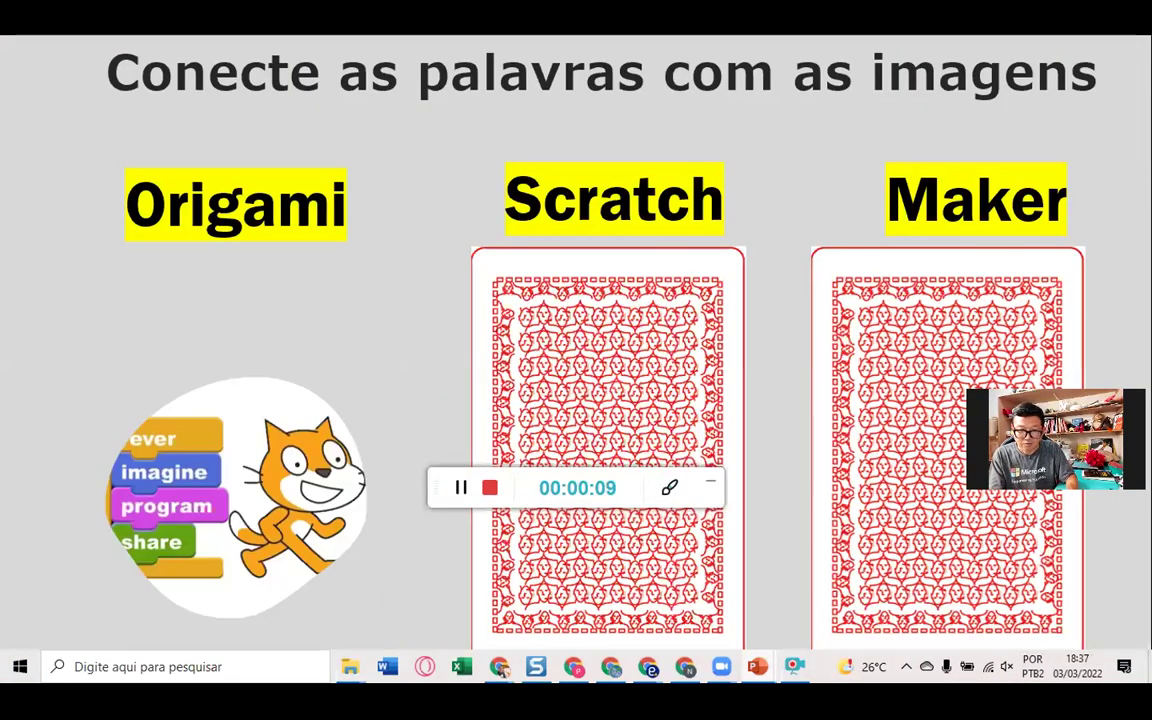
{"action": "key", "text": "Right"}
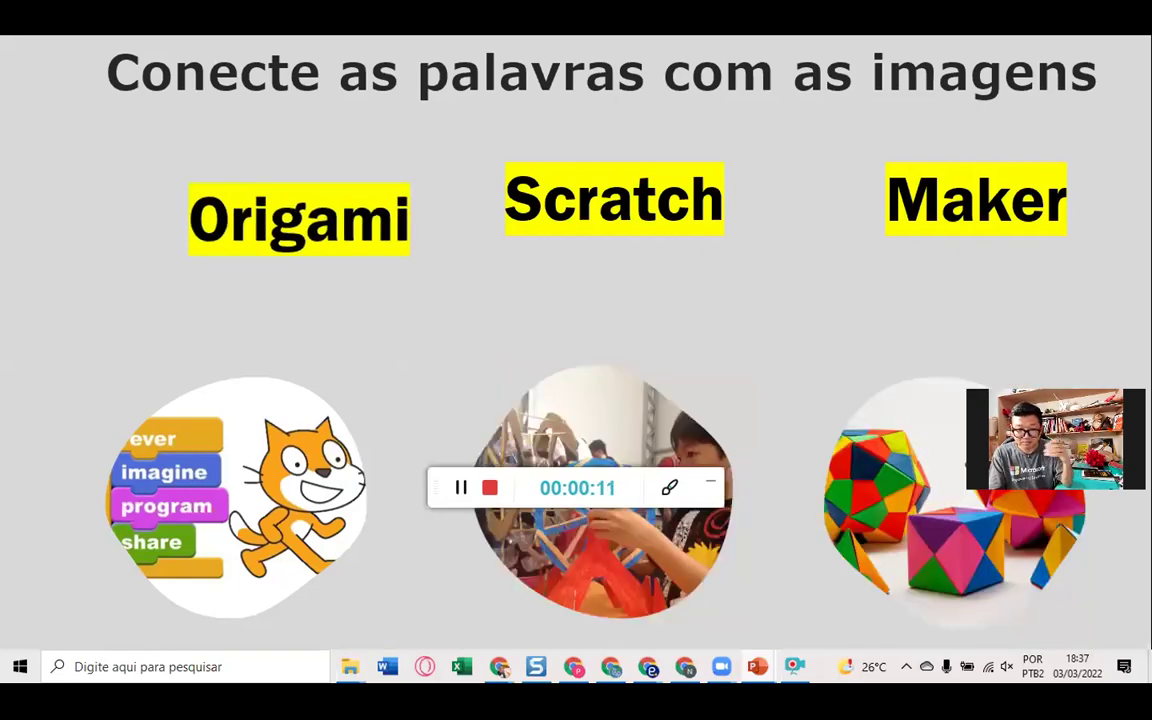
{"action": "key", "text": "Right"}
{"action": "key", "text": "Right"}
{"action": "key", "text": "Right"}
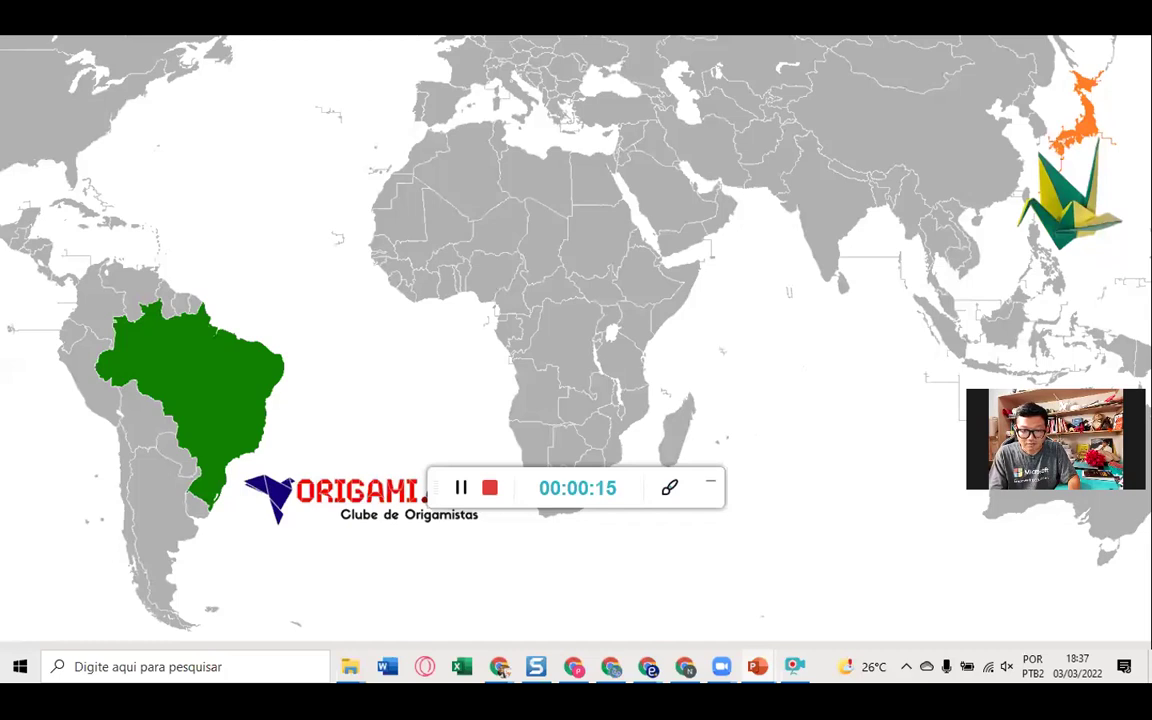
{"action": "key", "text": "Right"}
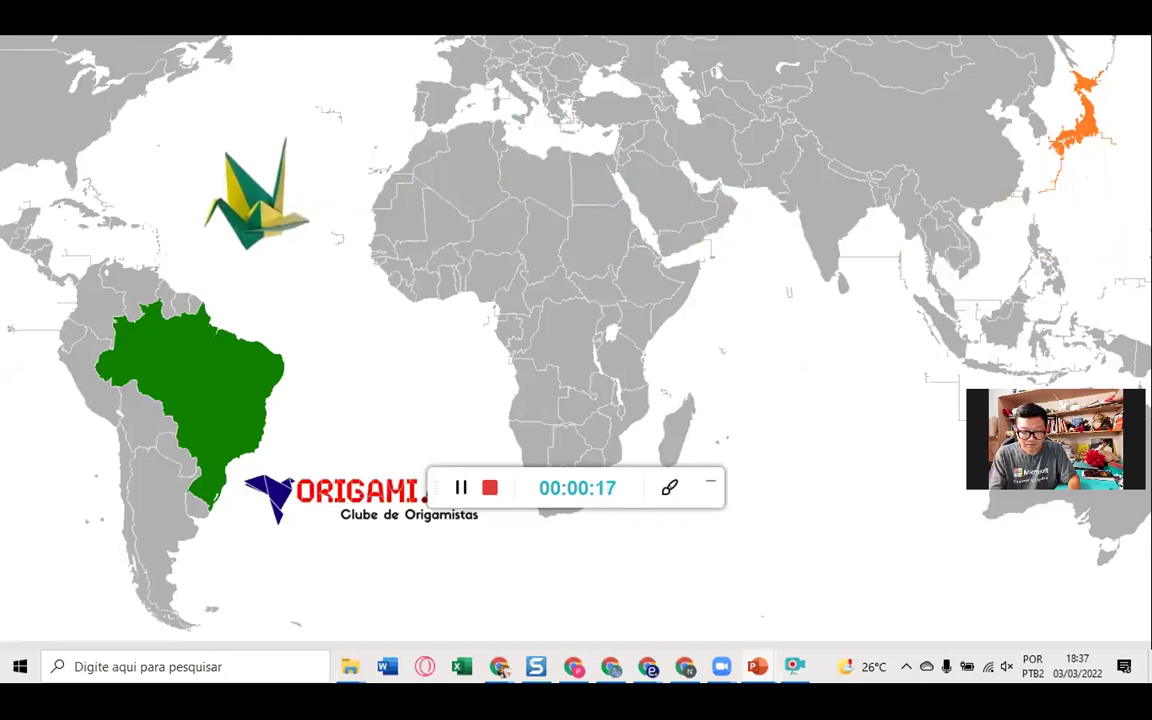
- Stop the recording and pause and resume its preview twice
{"action": "left_click", "coordinate": [490, 490]}
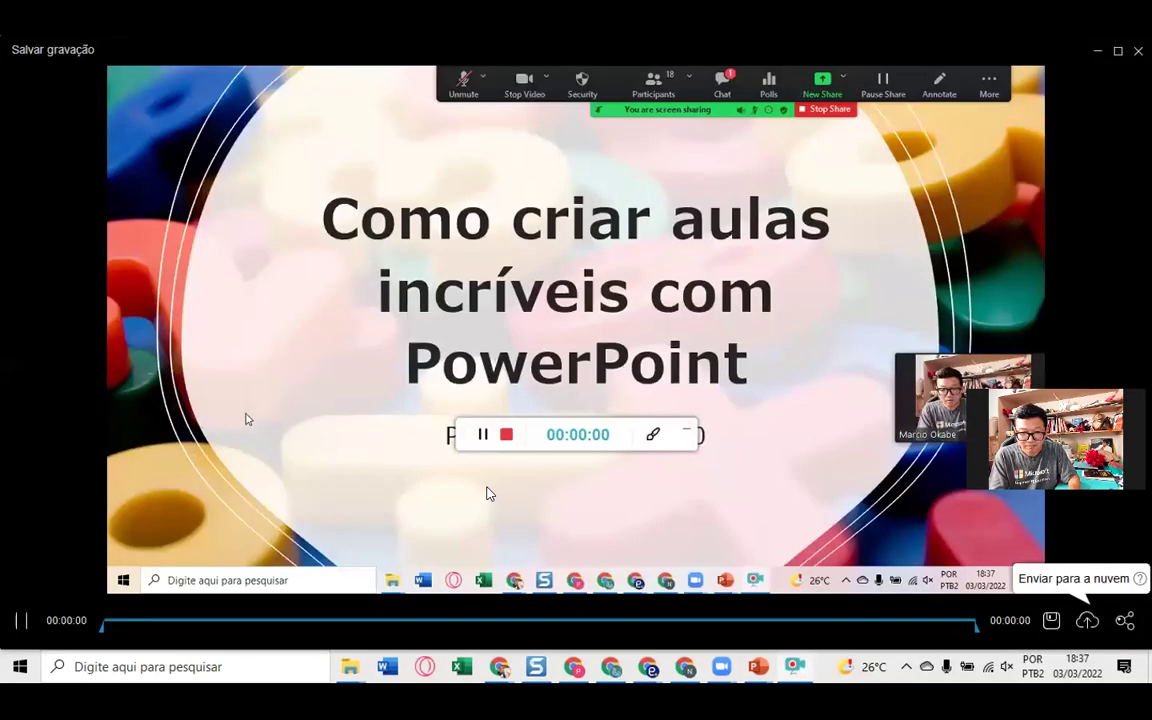
{"action": "left_click", "coordinate": [22, 622]}
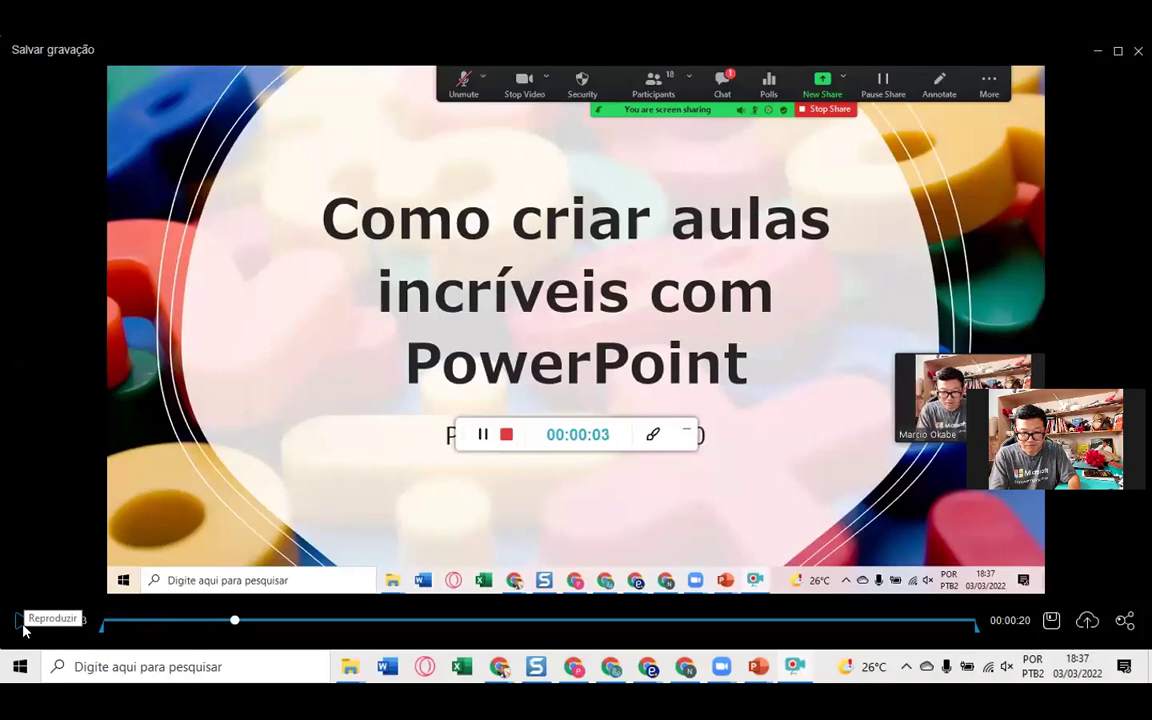
{"action": "left_click", "coordinate": [22, 622]}
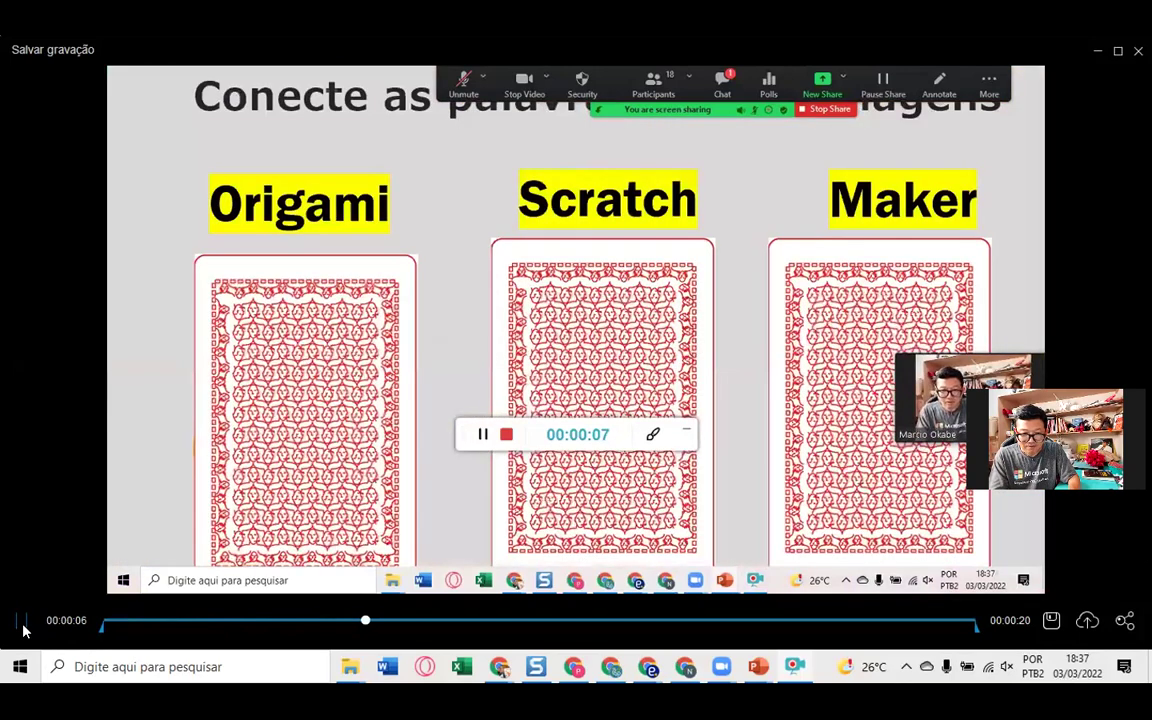
{"action": "left_click", "coordinate": [24, 627]}
{"action": "left_click", "coordinate": [24, 627]}
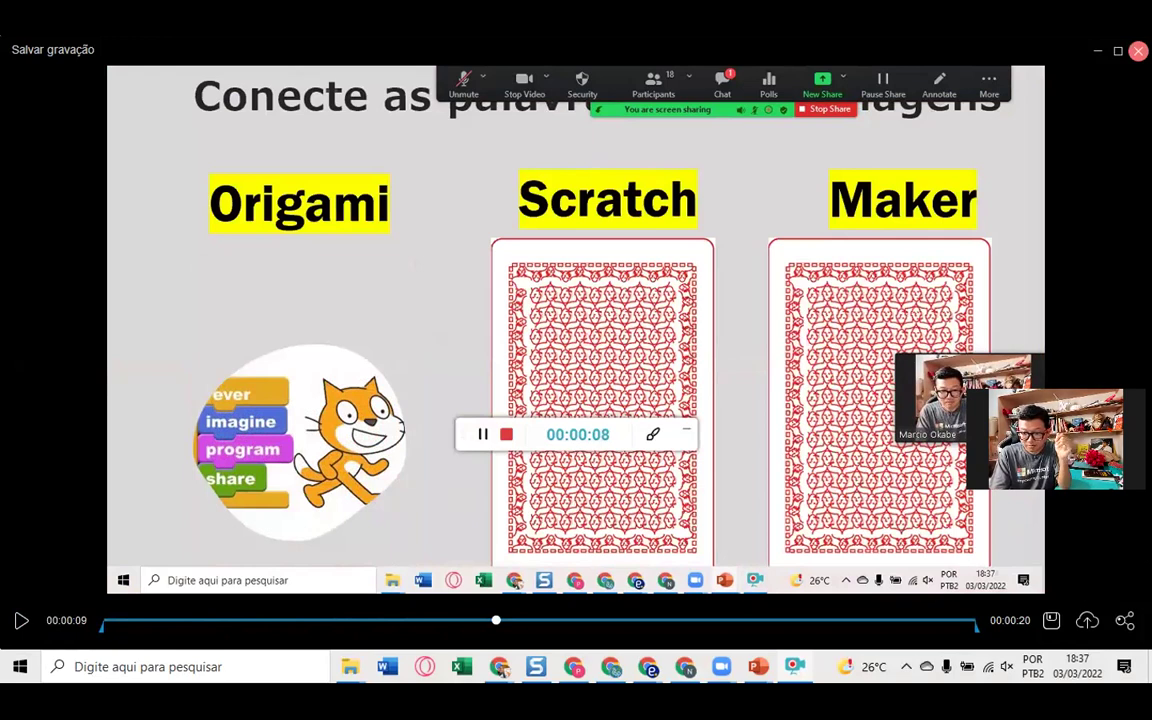
- Save the recording as the video file 20220303_183709.mp4 and open its folder
{"action": "left_click", "coordinate": [1051, 621]}
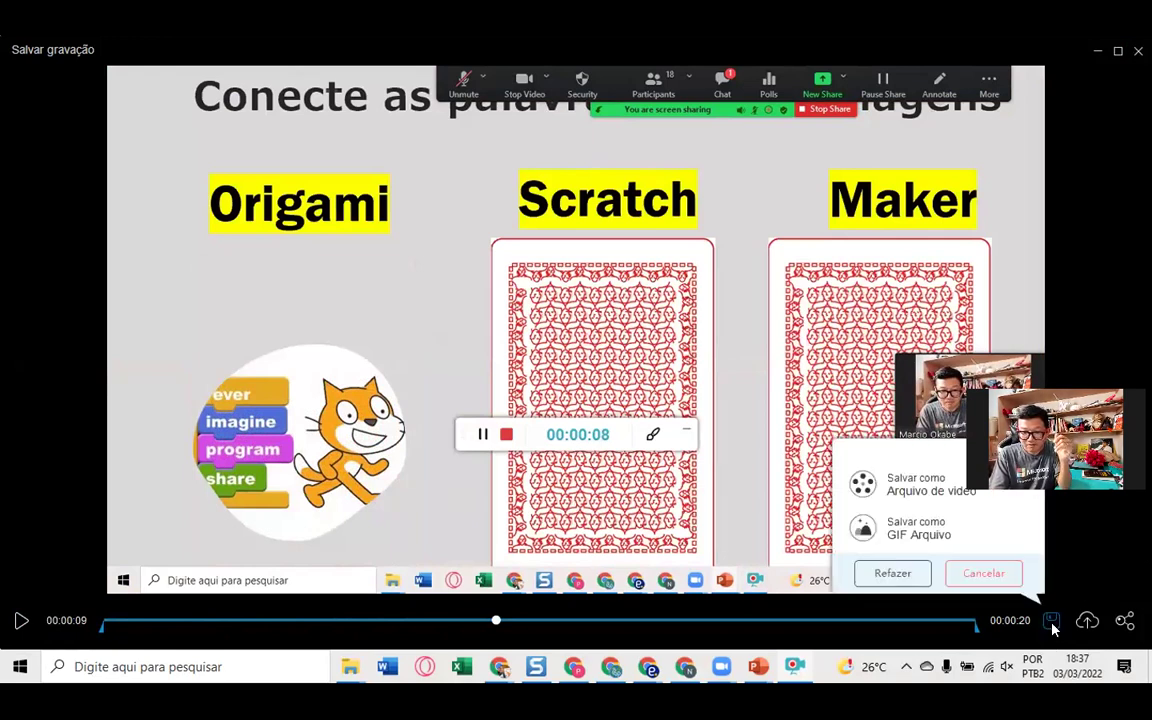
{"action": "left_click", "coordinate": [903, 487]}
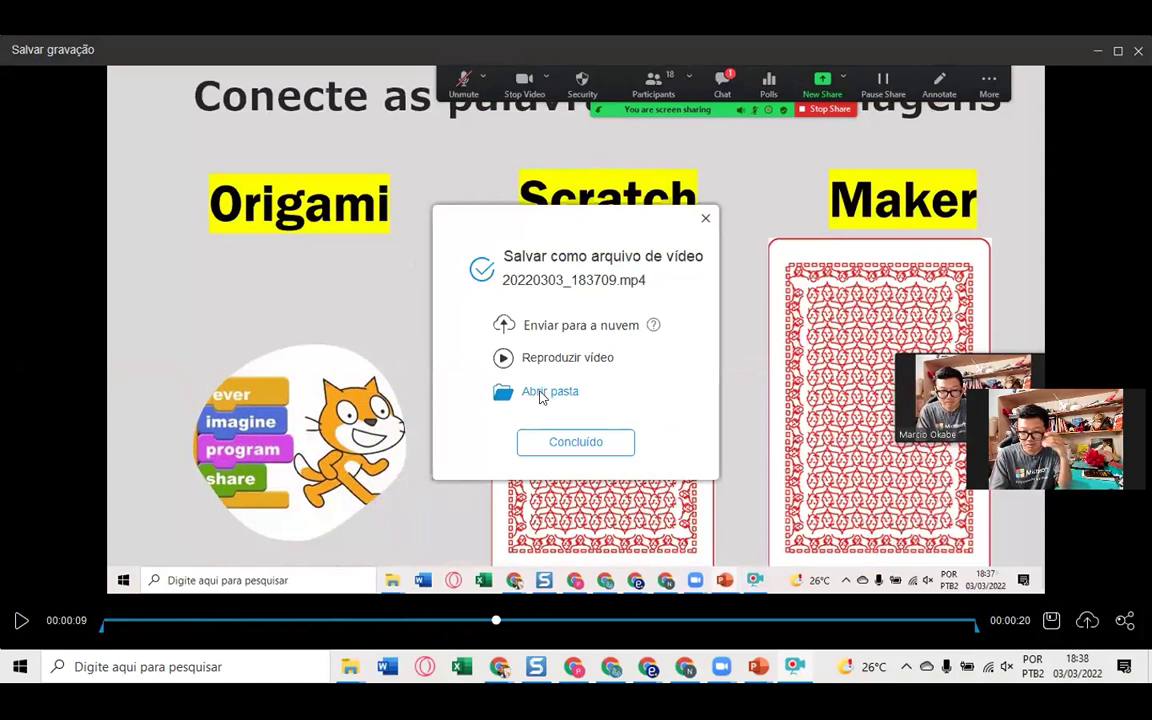
{"action": "left_click", "coordinate": [540, 393]}
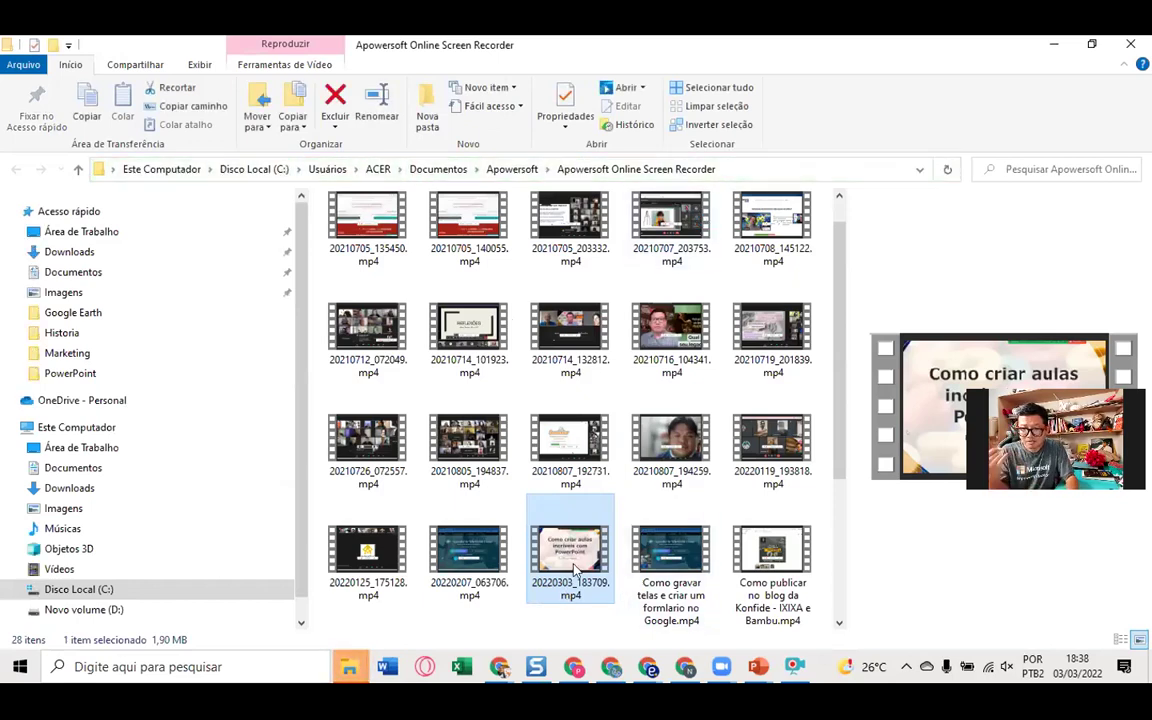
- Close the recordings folder window and dismiss the save confirmation
{"action": "scroll", "coordinate": [575, 560], "scroll_direction": "up", "scroll_amount": 1, "text": "ctrl"}
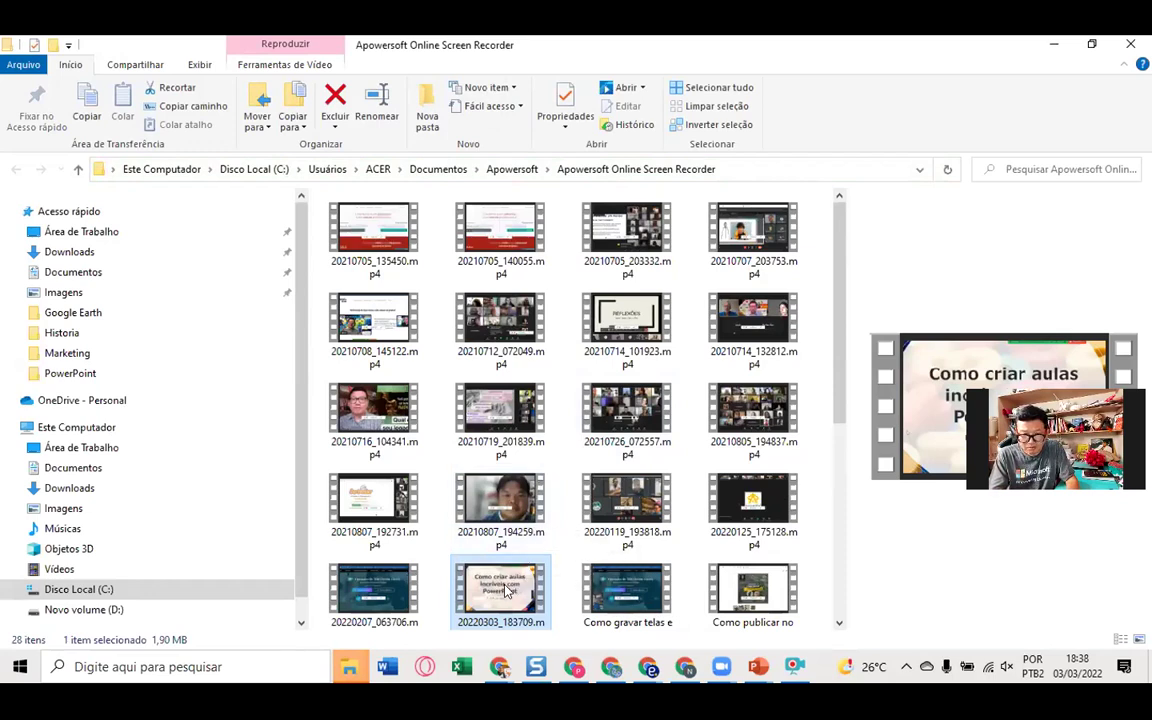
{"action": "scroll", "coordinate": [560, 520], "scroll_direction": "down", "scroll_amount": 1}
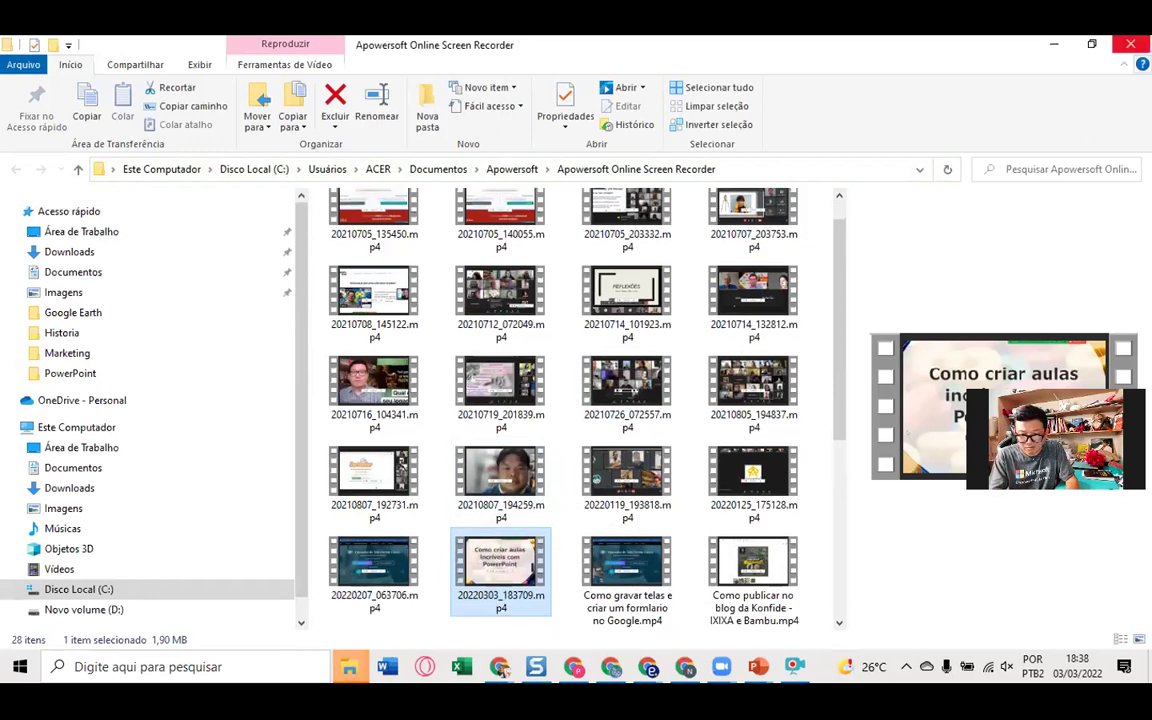
{"action": "left_click", "coordinate": [1130, 44]}
{"action": "left_click", "coordinate": [704, 220]}
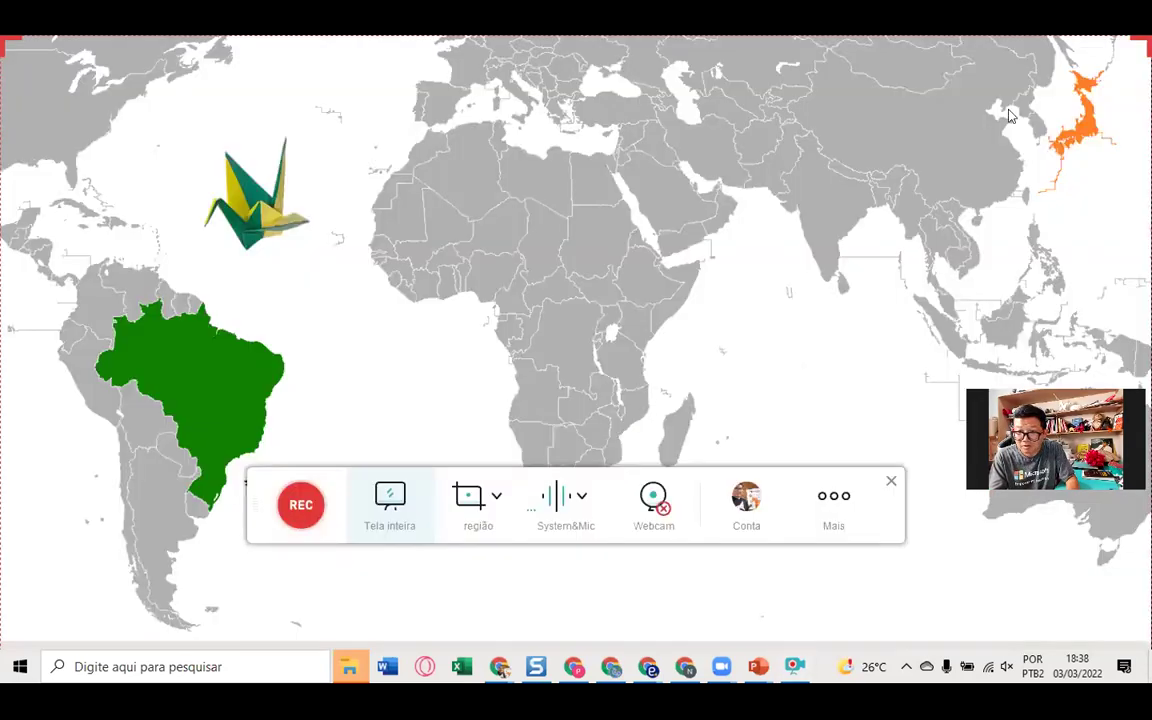
- Reopen the Explorer window and play Slides Animados.mp4 from the PowerPoint folder
{"action": "left_click", "coordinate": [352, 668]}
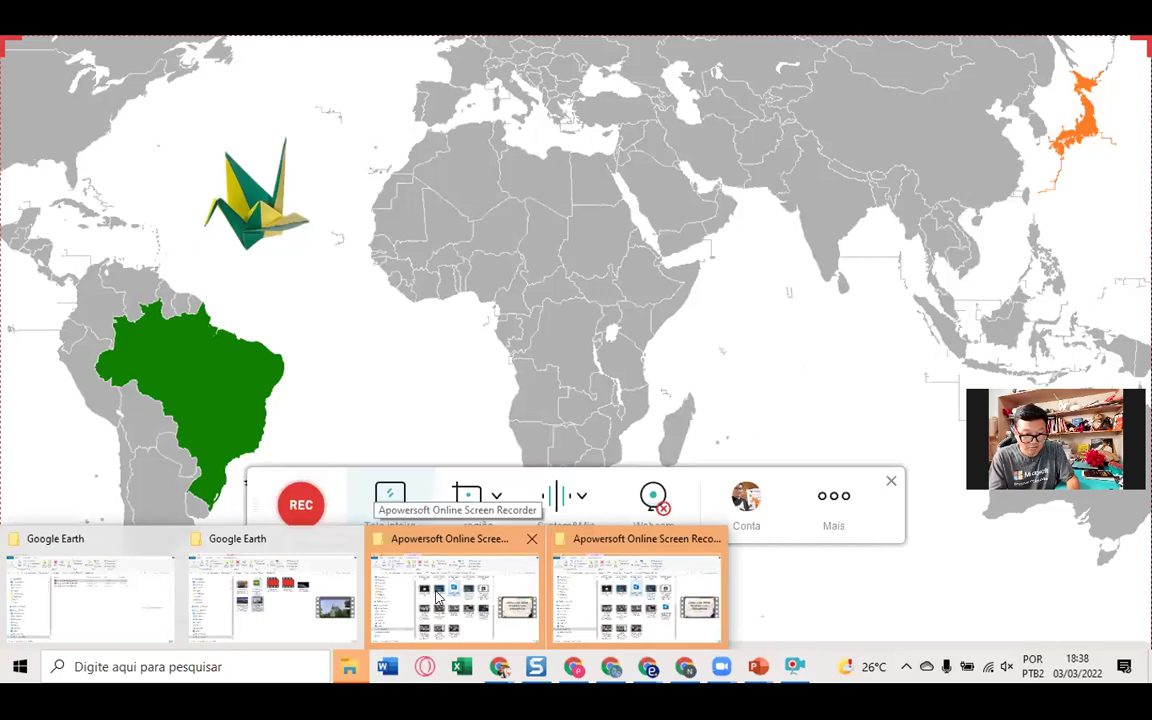
{"action": "left_click", "coordinate": [522, 584]}
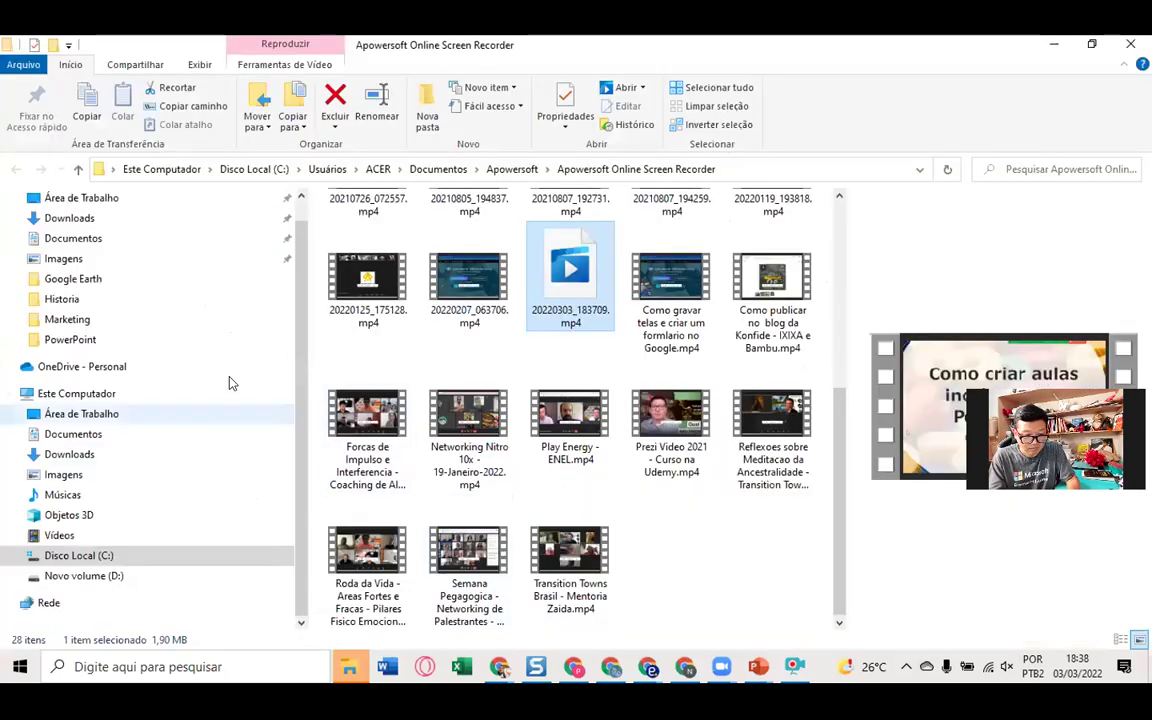
{"action": "left_click", "coordinate": [103, 340]}
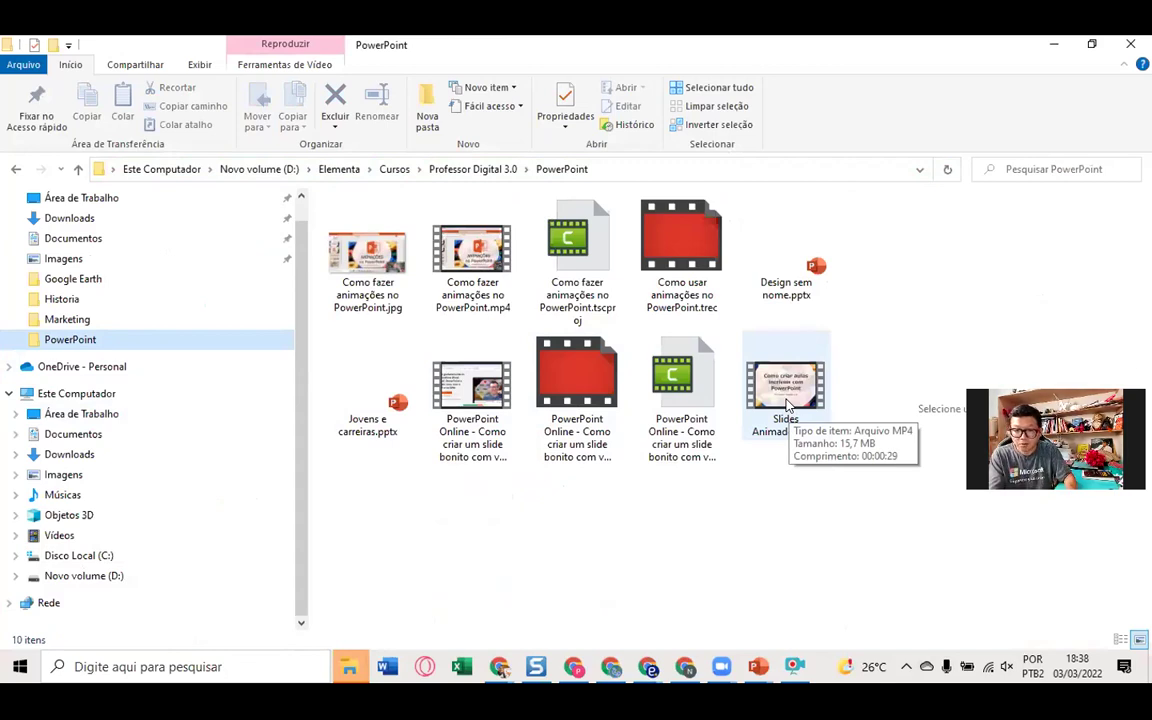
{"action": "left_click", "coordinate": [787, 403]}
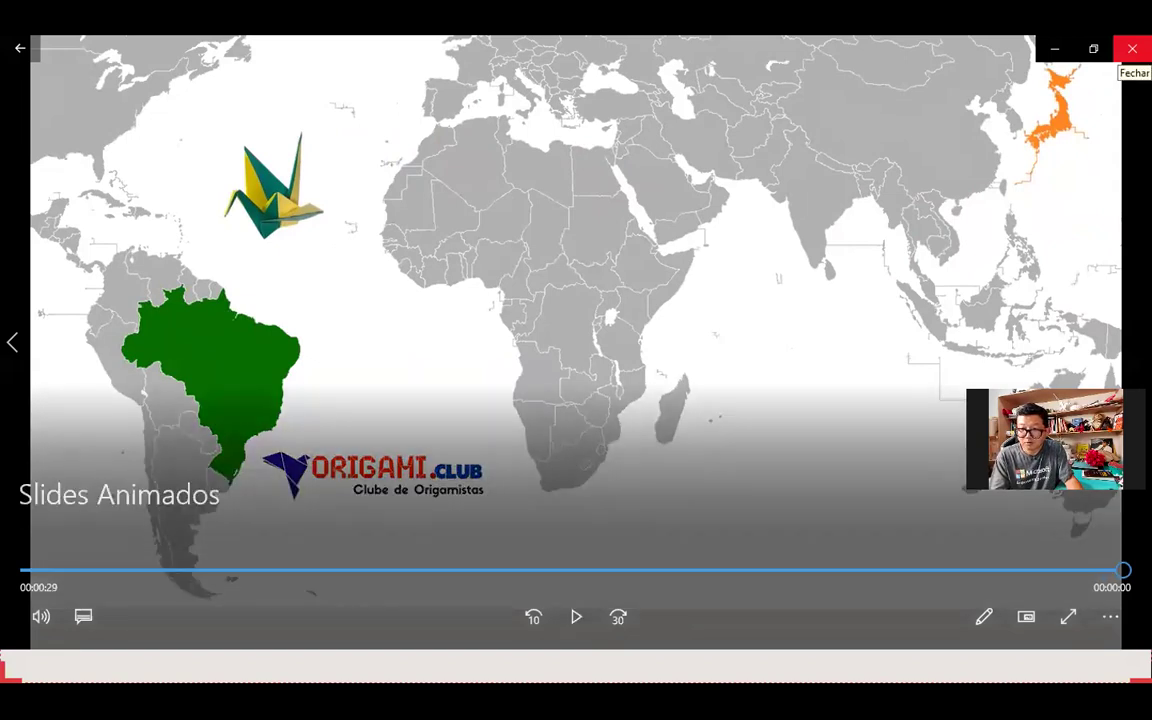
- Close the video player, switch via PowerPoint to Chrome, and toggle F11 full screen twice
{"action": "left_click", "coordinate": [1132, 48]}
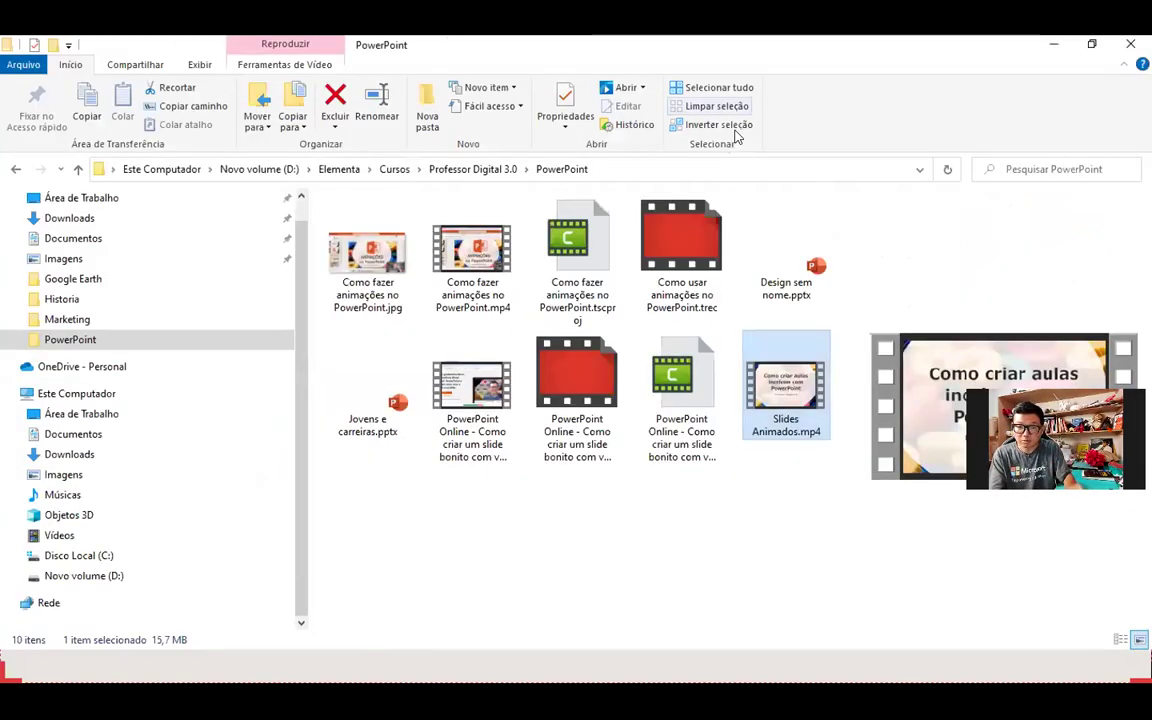
{"action": "key", "text": "alt+Tab"}
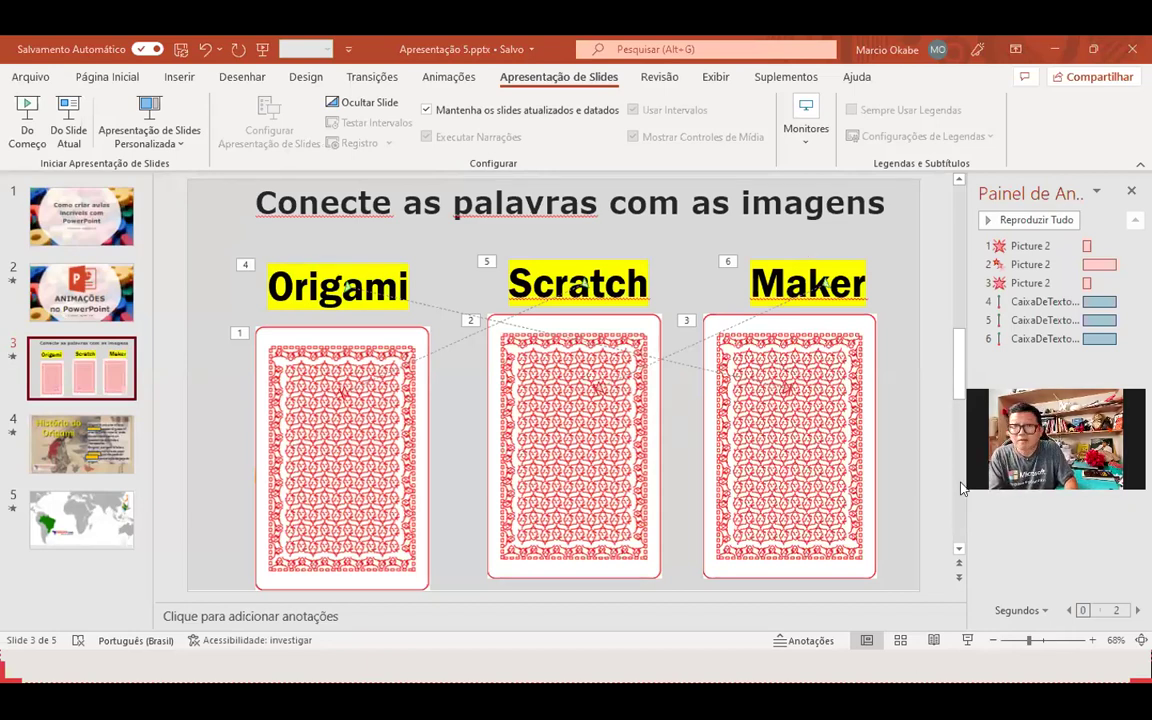
{"action": "key", "text": "alt+Tab"}
{"action": "key", "text": "alt+Tab"}
{"action": "key", "text": "alt+Tab"}
{"action": "key", "text": "alt+Tab"}
{"action": "key", "text": "alt+Tab"}
{"action": "key", "text": "alt+Tab"}
{"action": "key", "text": "alt+Tab"}
{"action": "key", "text": "alt+Tab"}
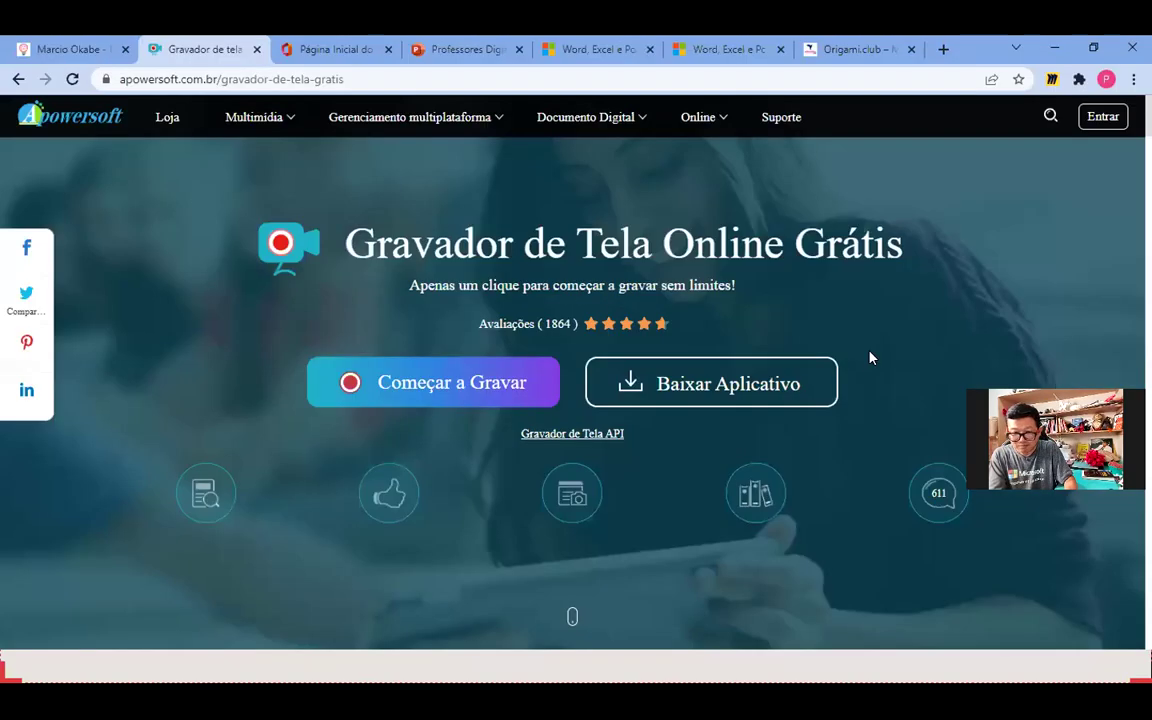
{"action": "key", "text": "F11"}
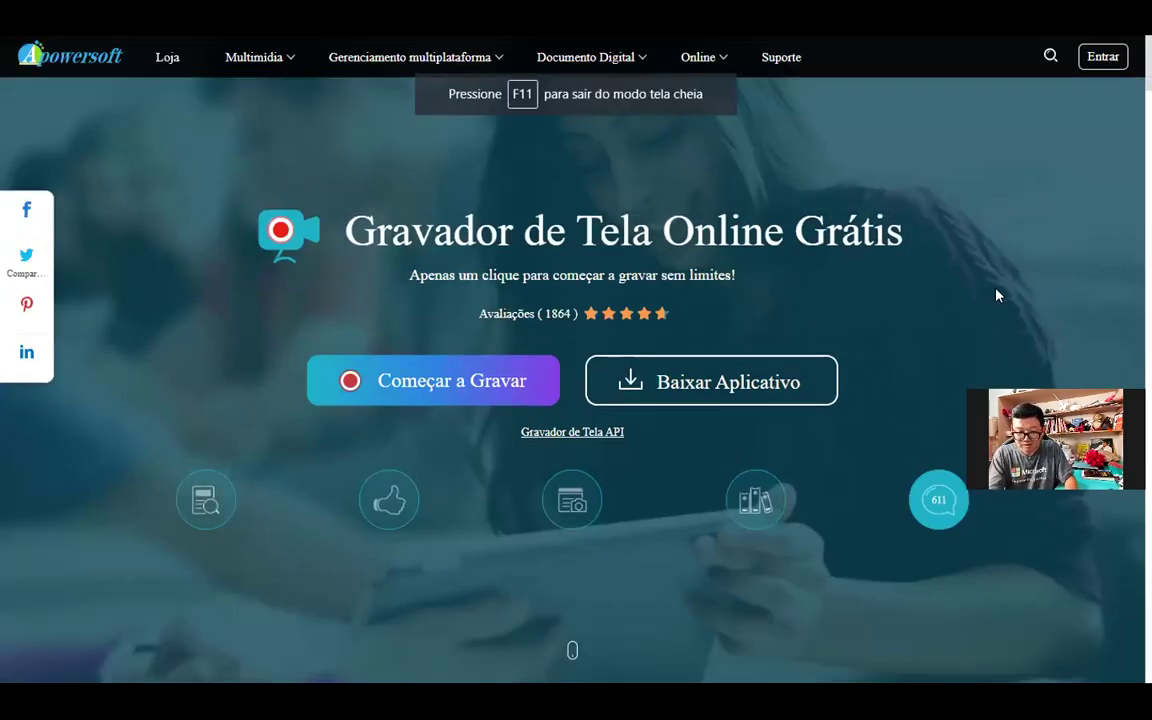
{"action": "key", "text": "F11"}
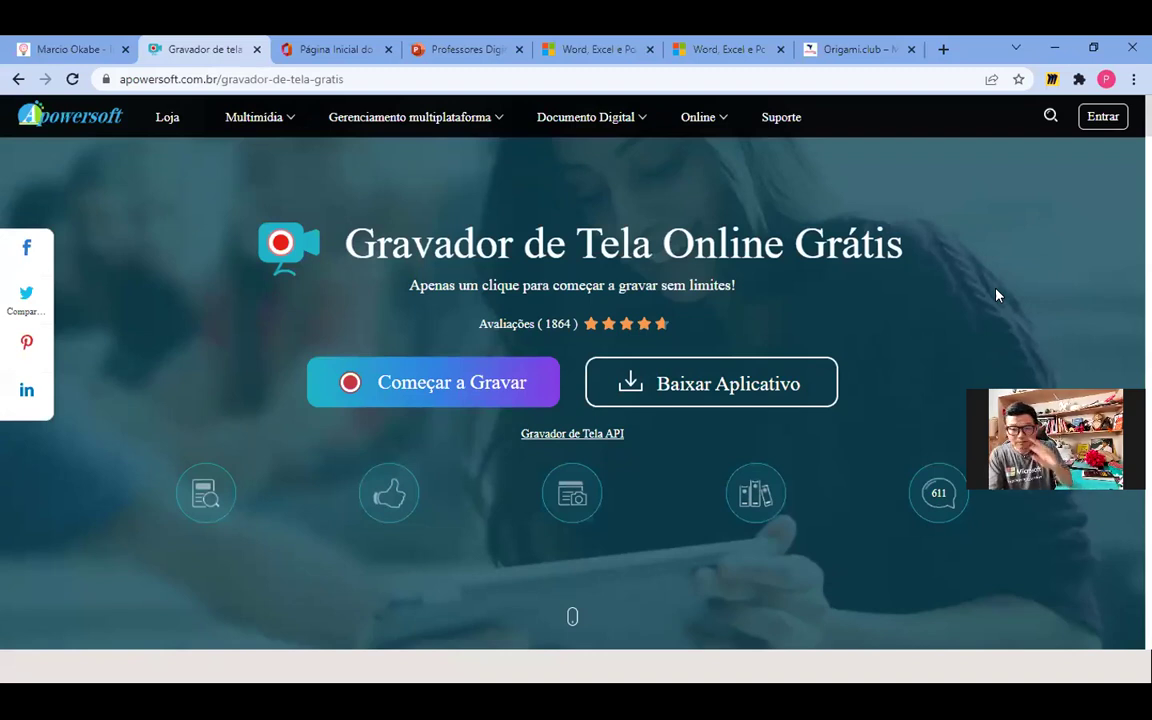